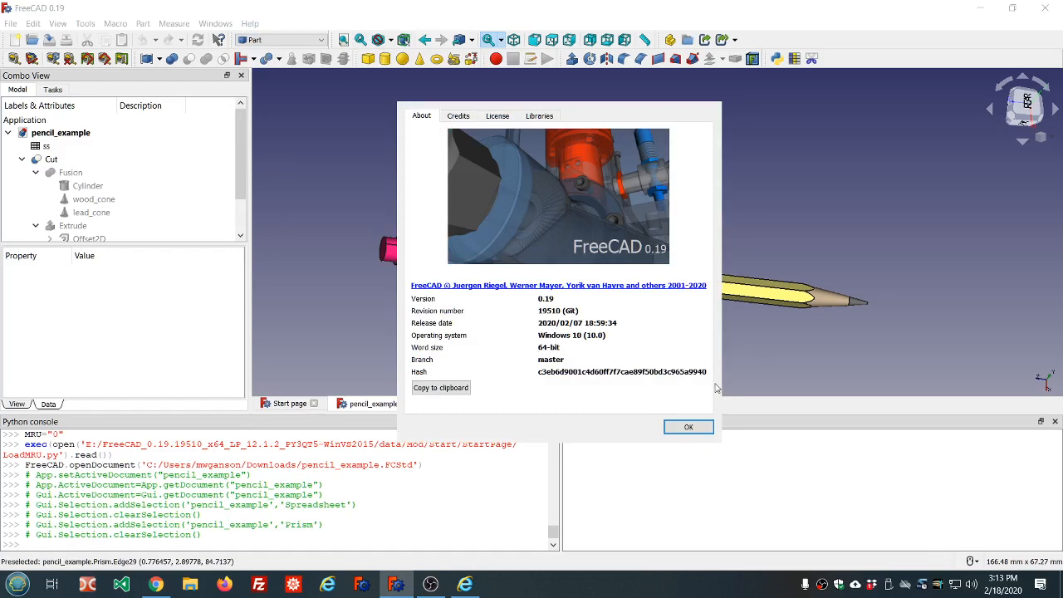
Dismiss the version information, look over the finished pencil and its Offset2D object, and close the pencil_example model and its spreadsheet.
click(688, 427)
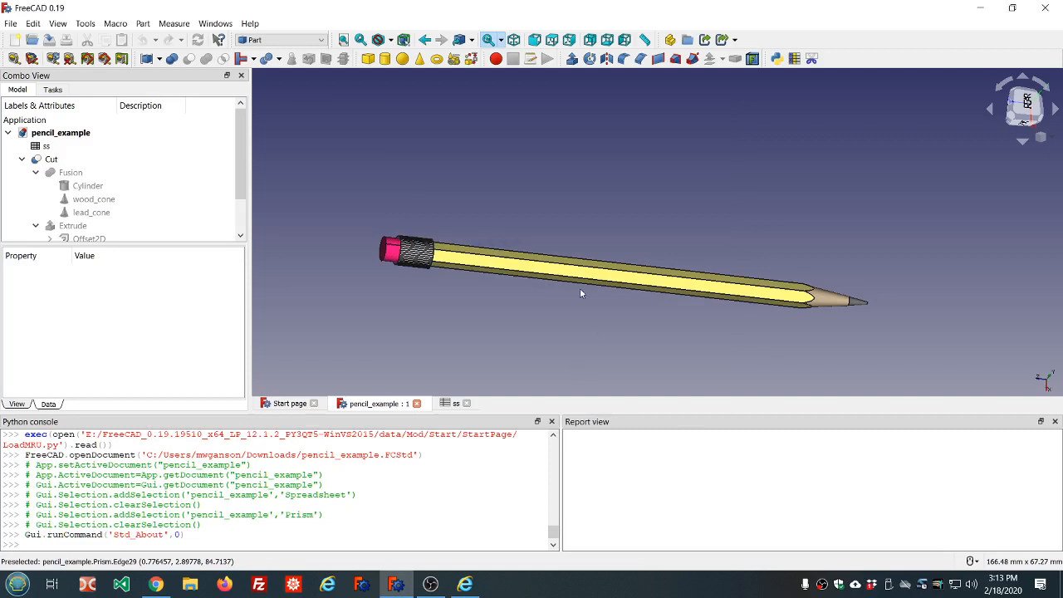
scroll(606, 305, up, 2)
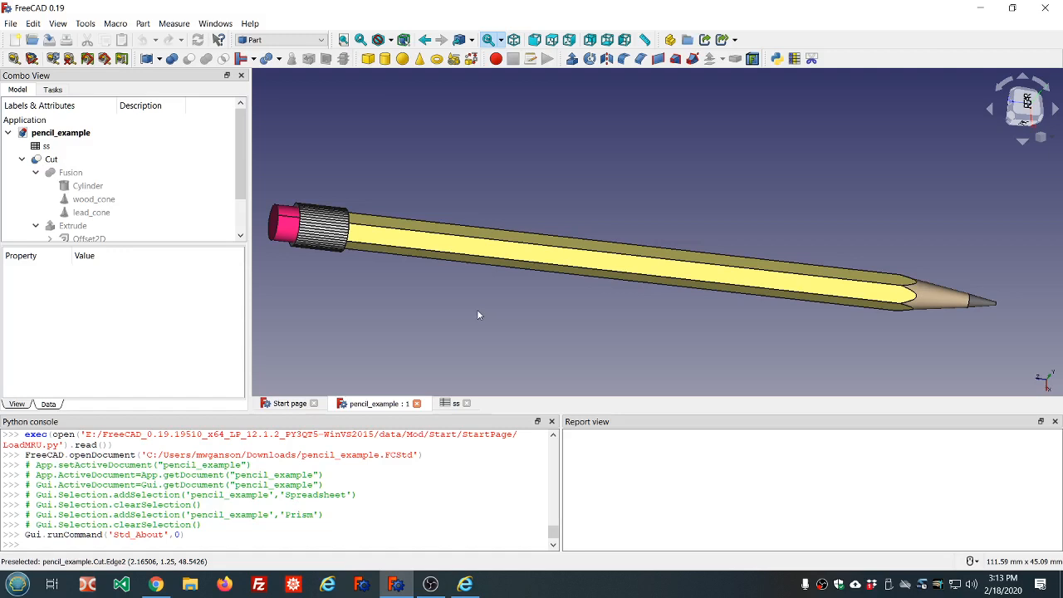
scroll(166, 187, down, 1)
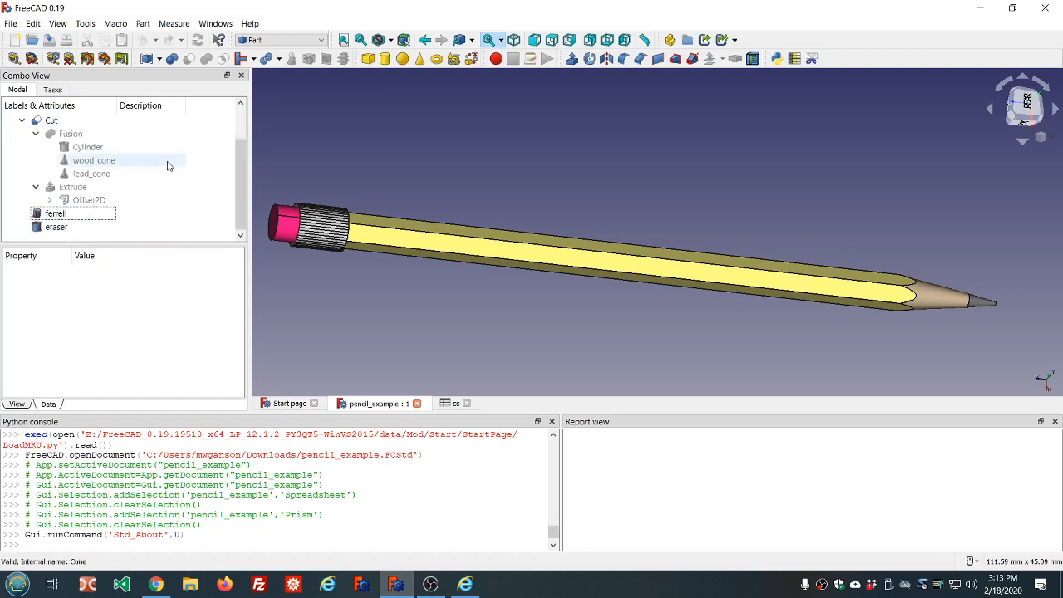
click(82, 201)
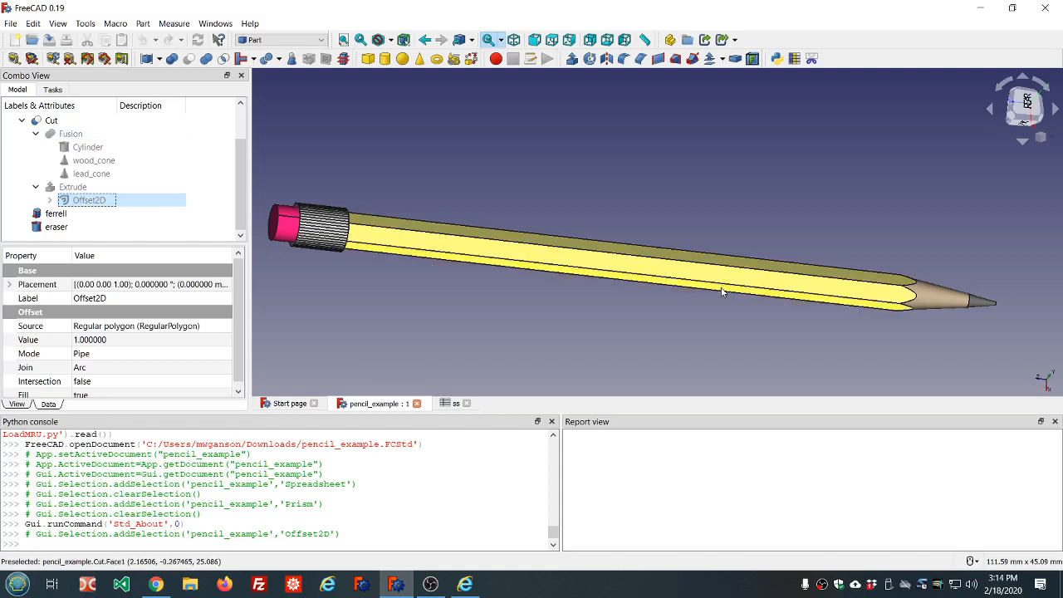
click(416, 403)
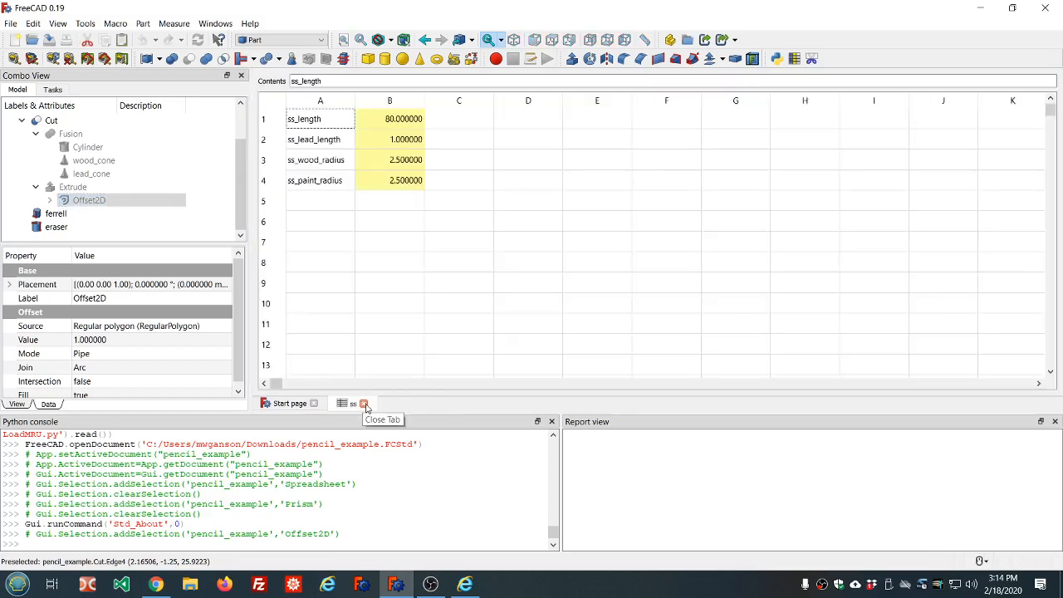
click(364, 404)
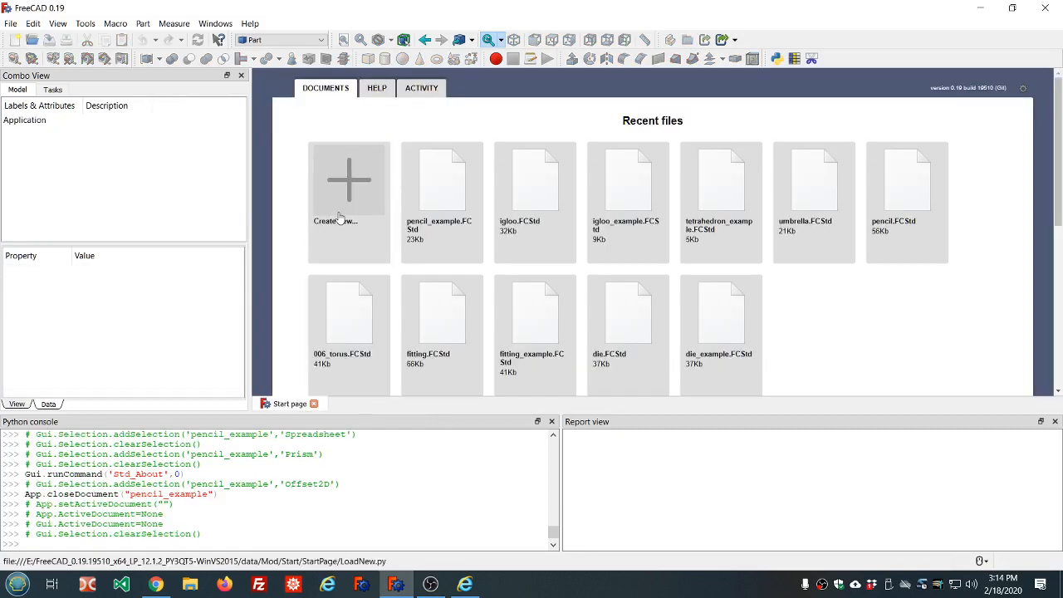
Create a new document, add a spreadsheet named ss with the spreadsheet macro, and open it.
click(347, 178)
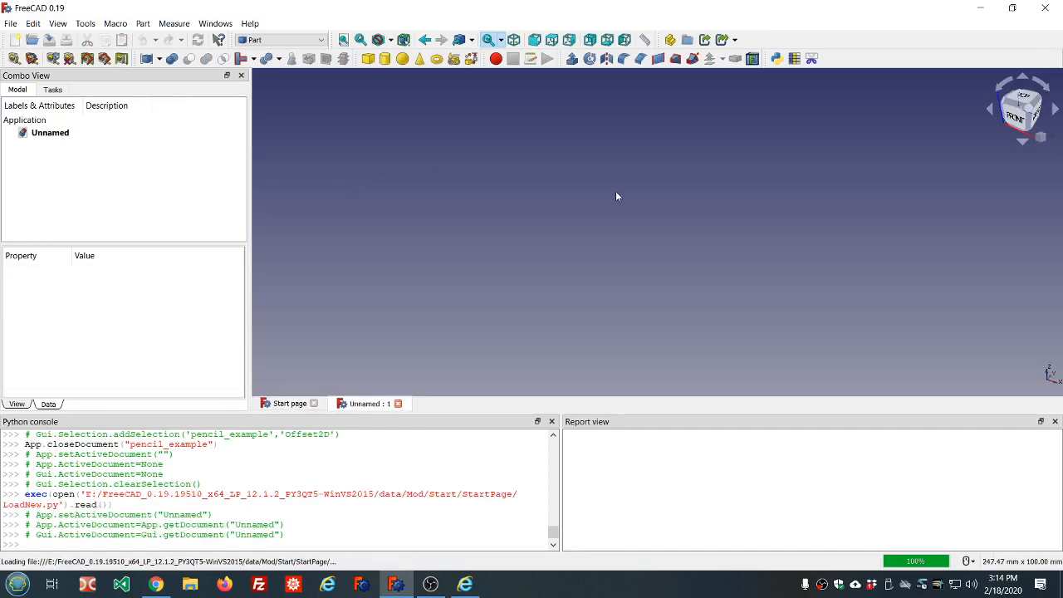
click(775, 59)
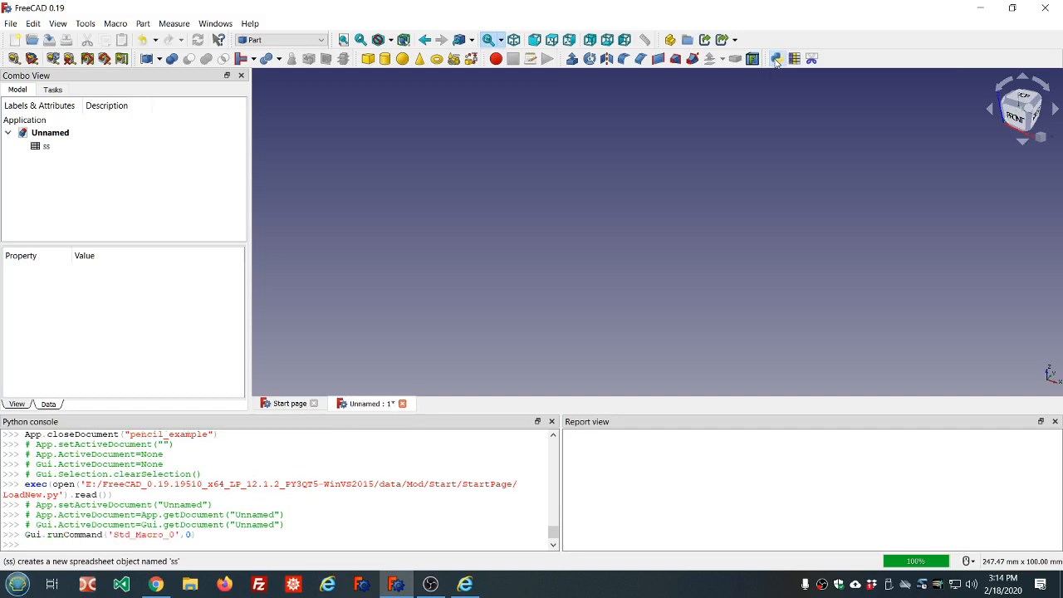
double_click(52, 149)
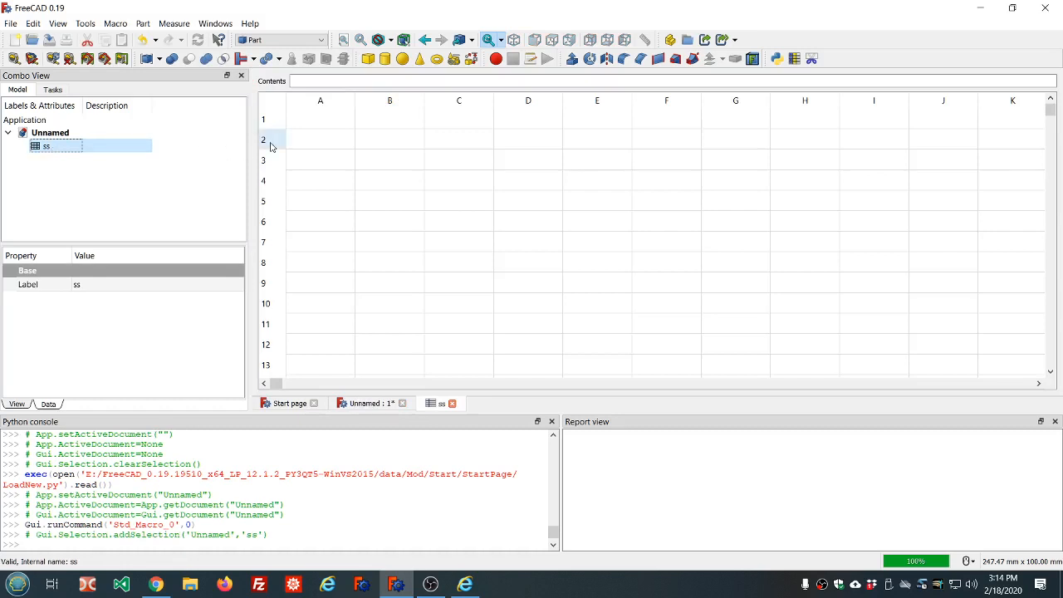
Enter the label ss_length in cell A1 of the ss spreadsheet.
click(323, 123)
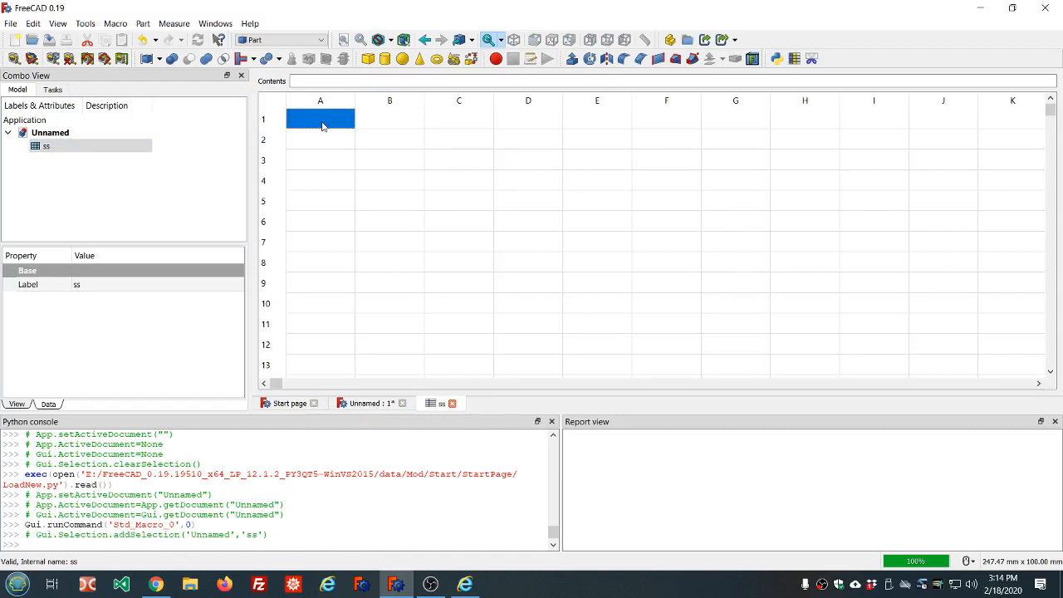
text(ss_)
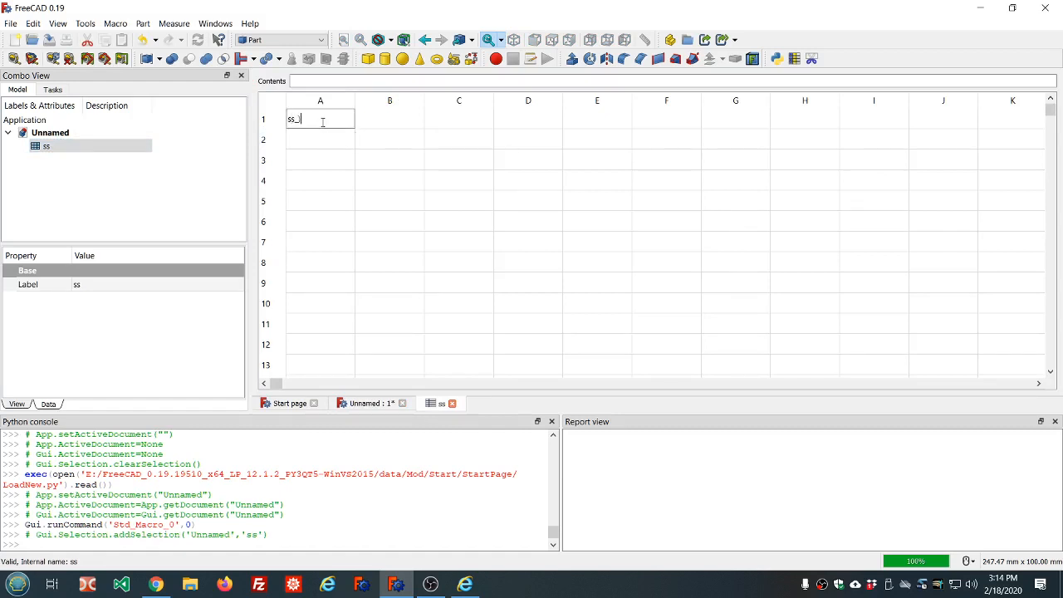
text(length)
key(Return)
key(Down)
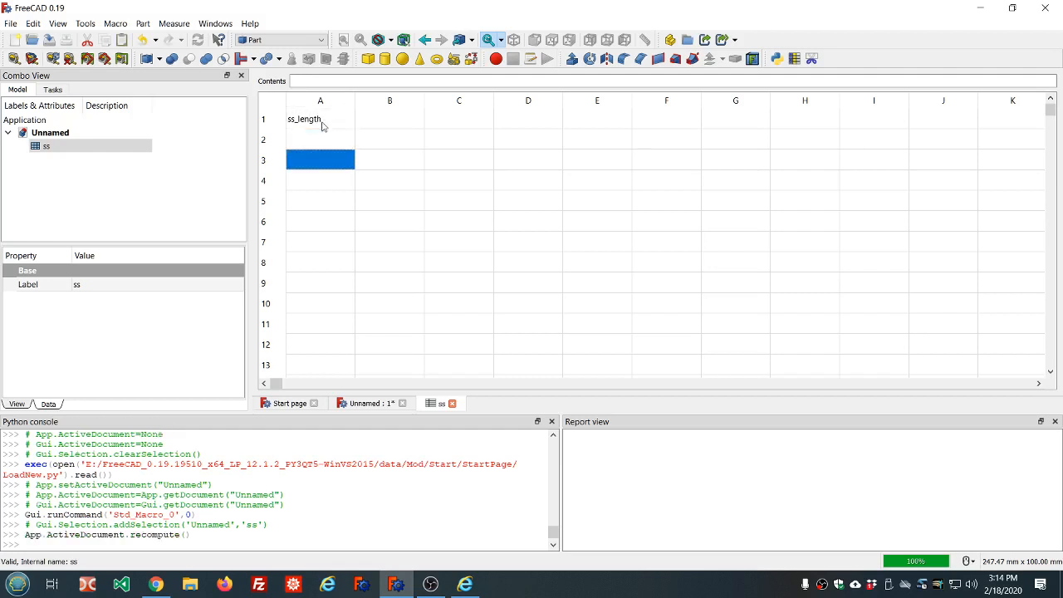
key(Delete)
text(ss_)
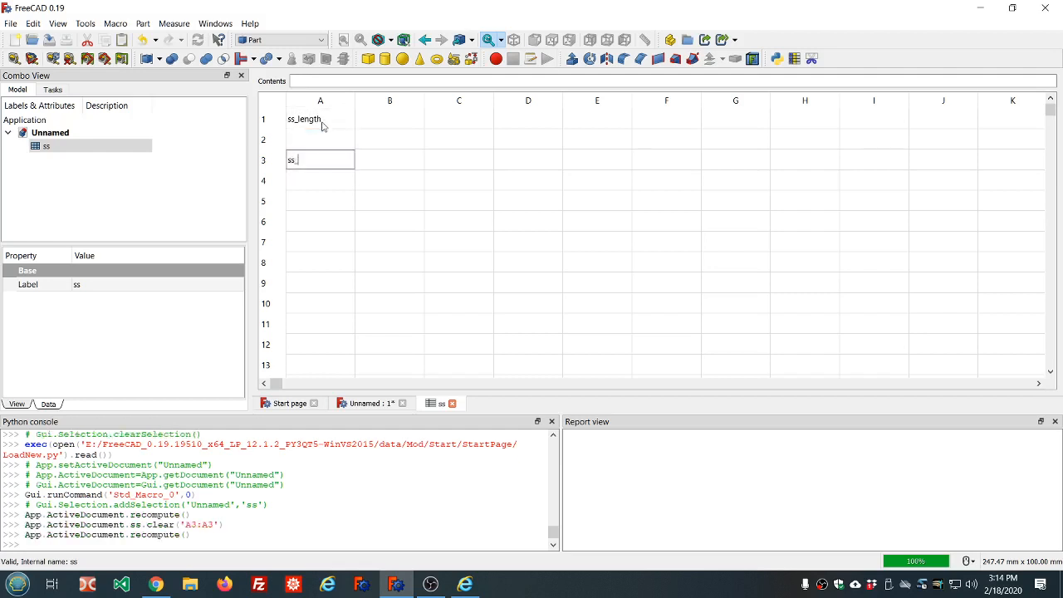
text(radius)
key(Return)
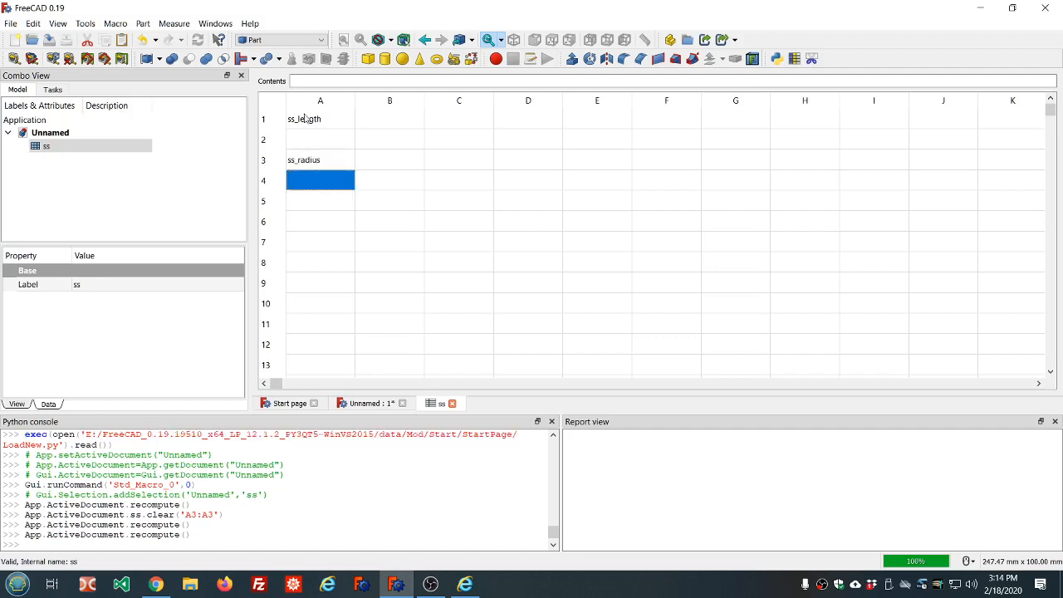
click(306, 164)
key(Delete)
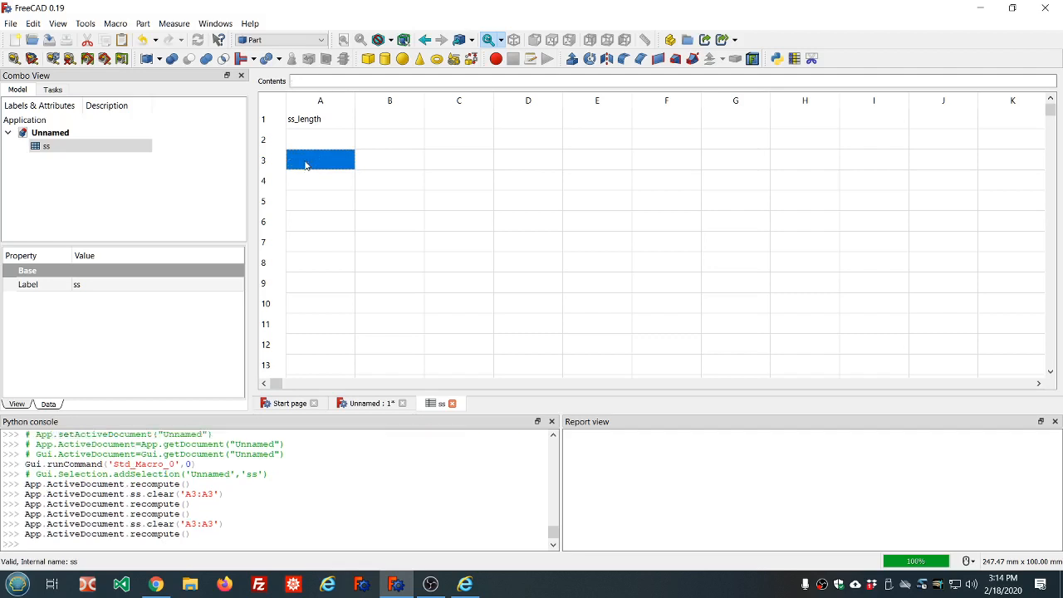
Enter the label ss_radius in cell A2, directly below ss_length.
click(303, 138)
text(ss_radius)
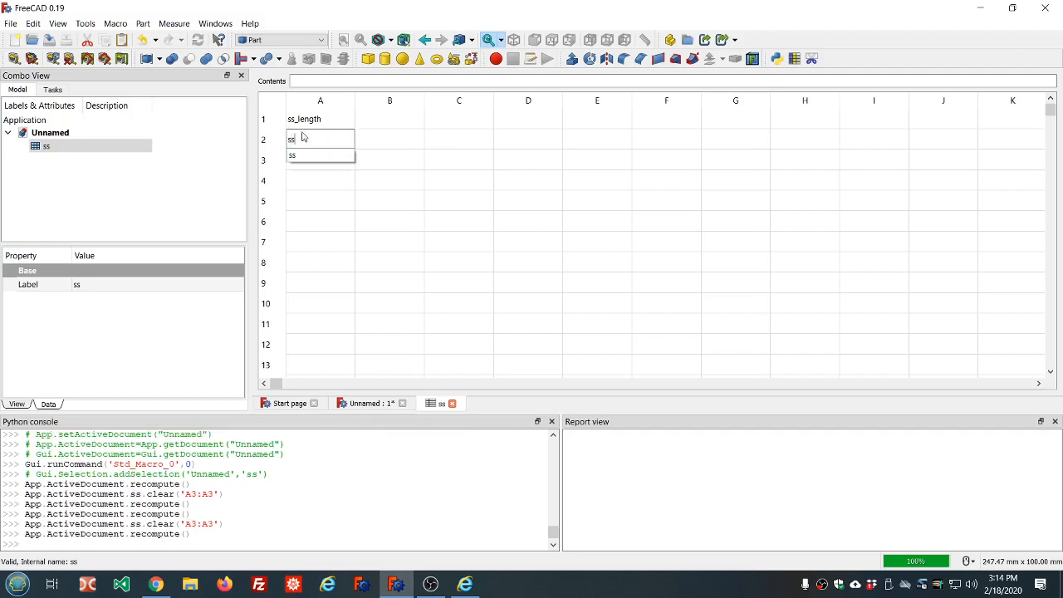
key(Return)
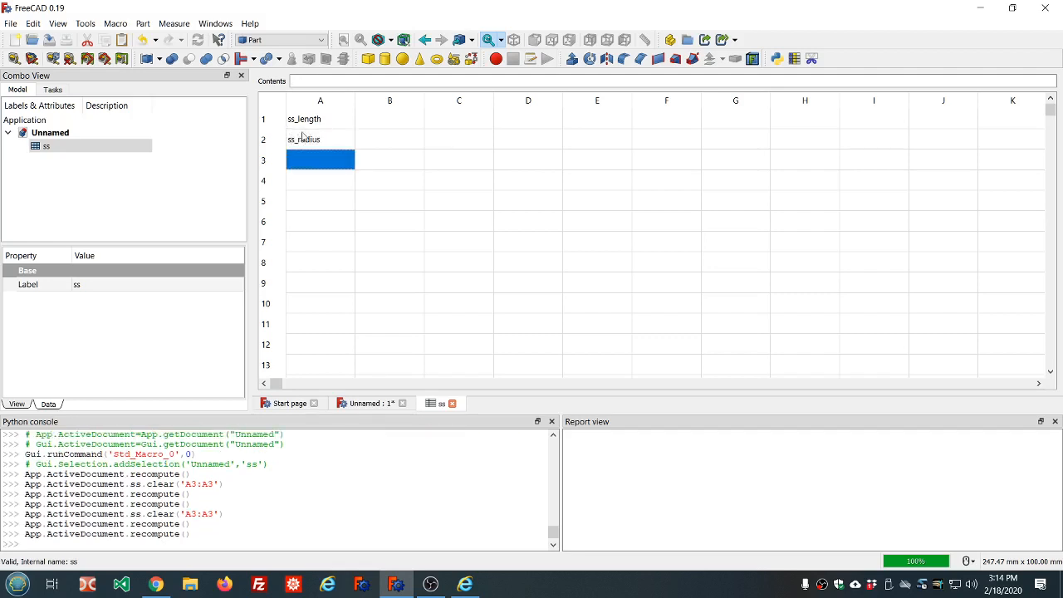
Run the alias macro on cells A1 and A2 to make their labels the aliases of B1 and B2.
drag(296, 121, 301, 143)
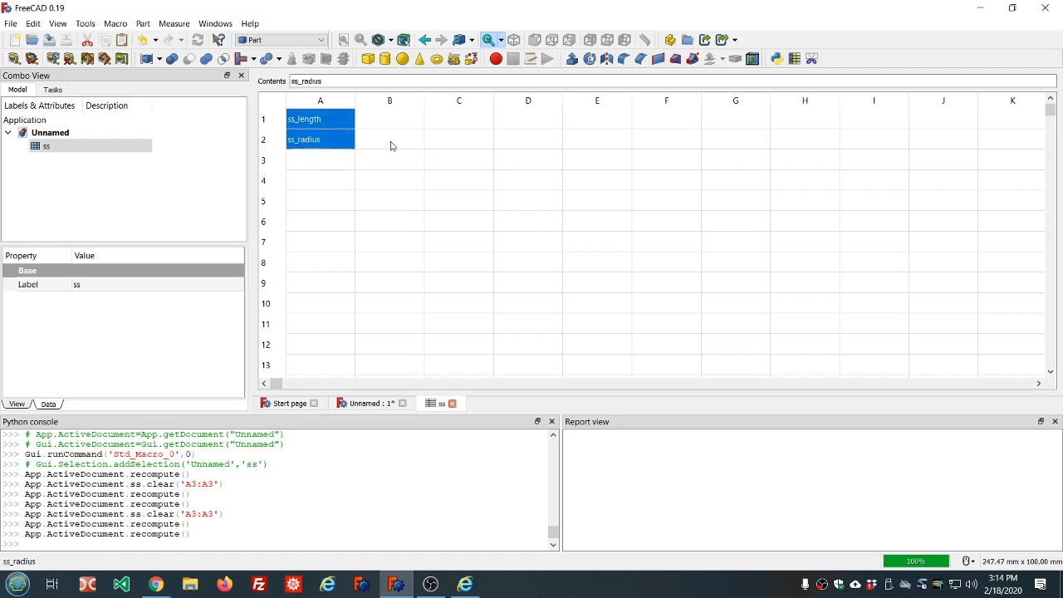
click(793, 58)
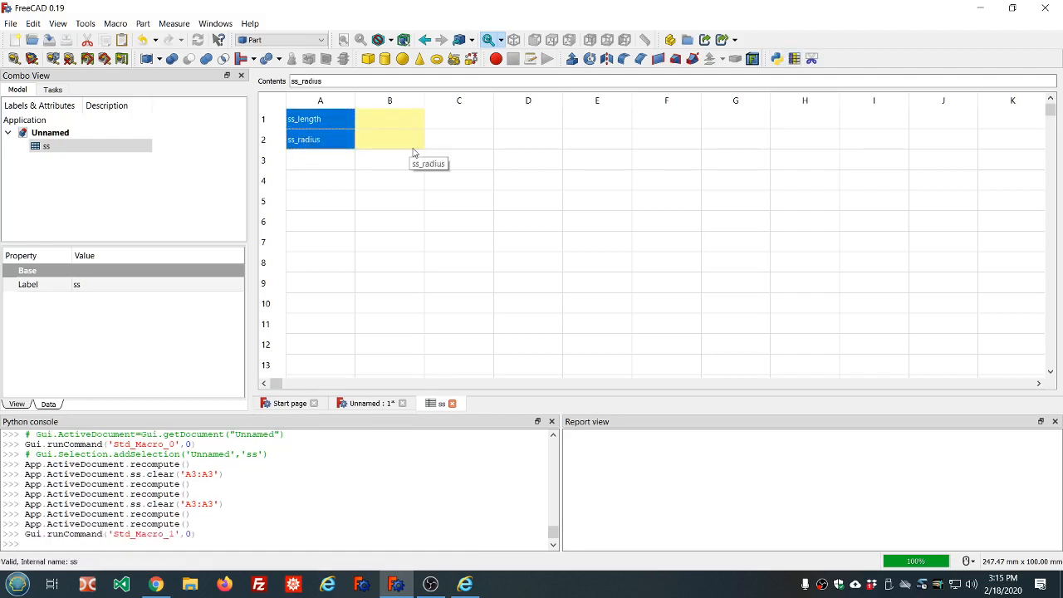
click(114, 24)
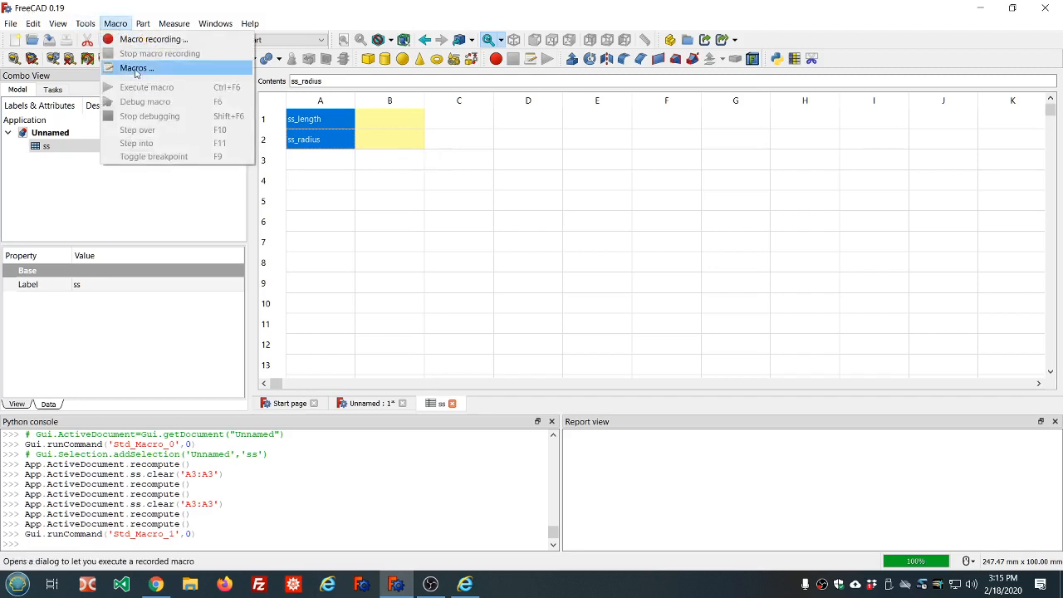
click(324, 164)
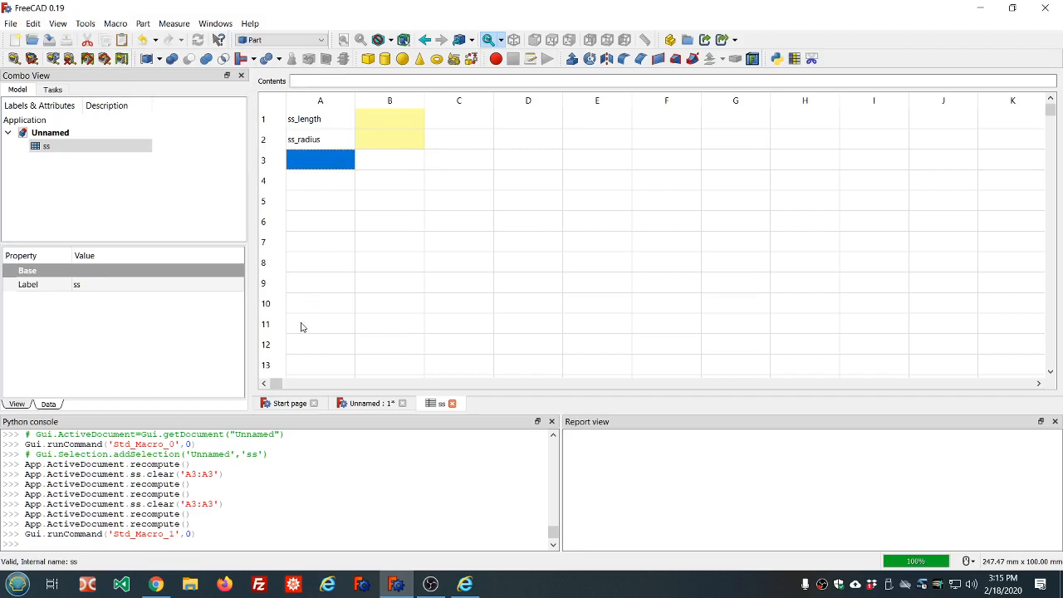
Add a Part cylinder to the model and rename it wood.
click(361, 403)
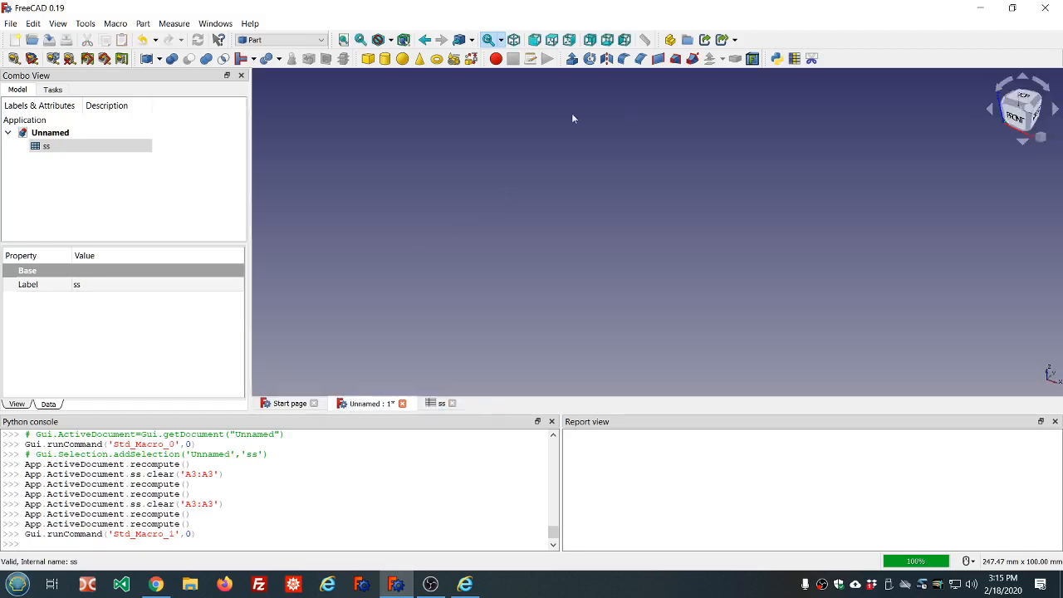
click(384, 59)
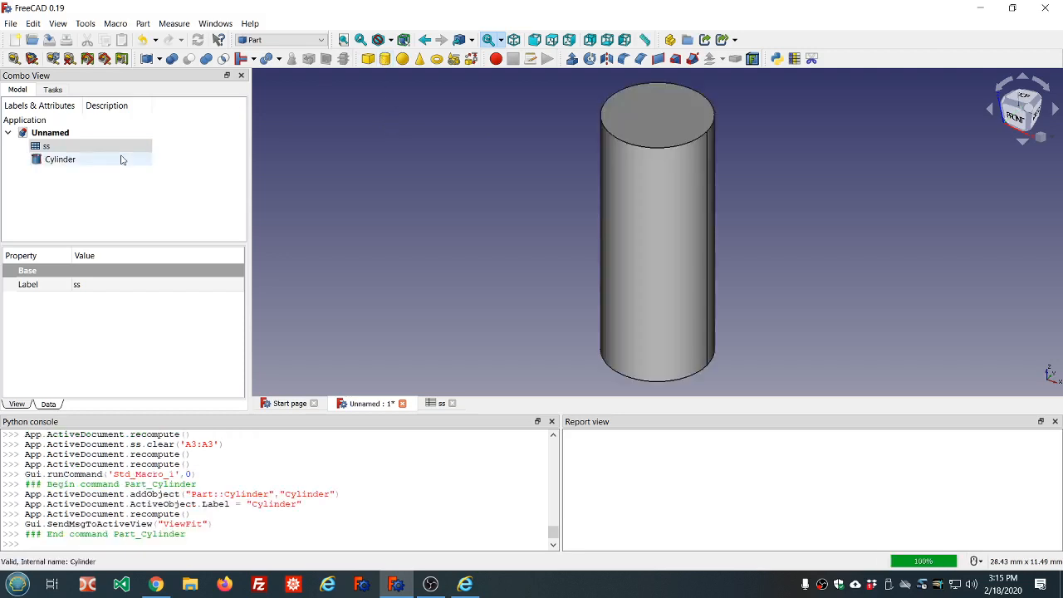
click(59, 160)
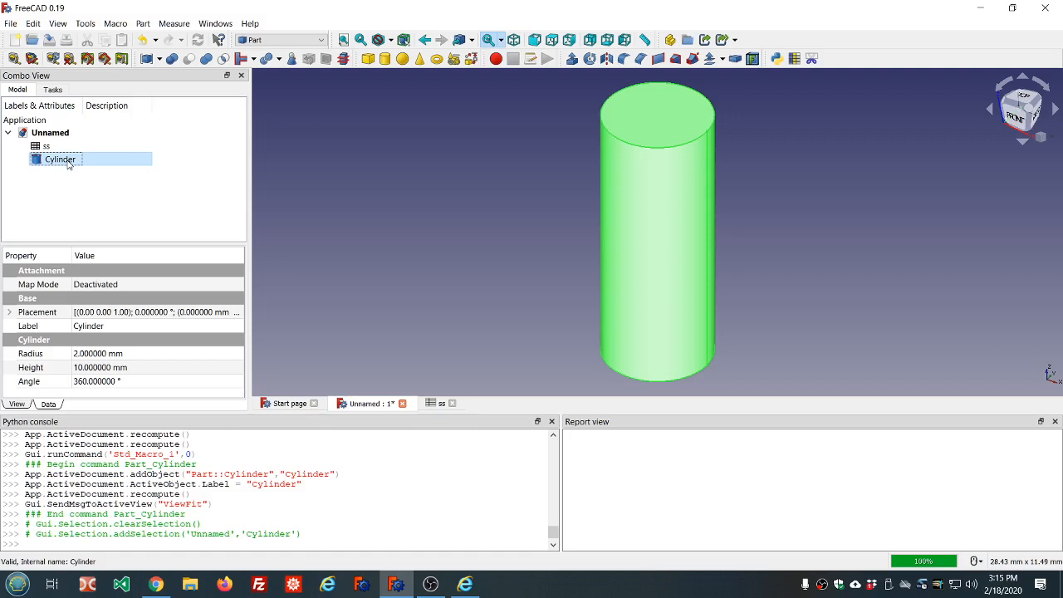
click(69, 160)
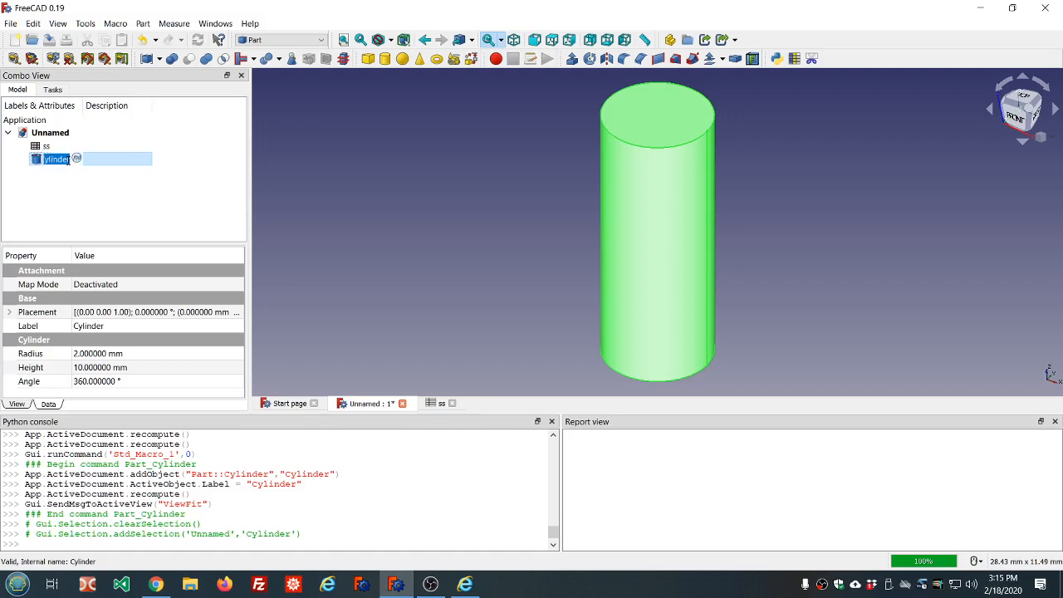
text(wood)
key(Return)
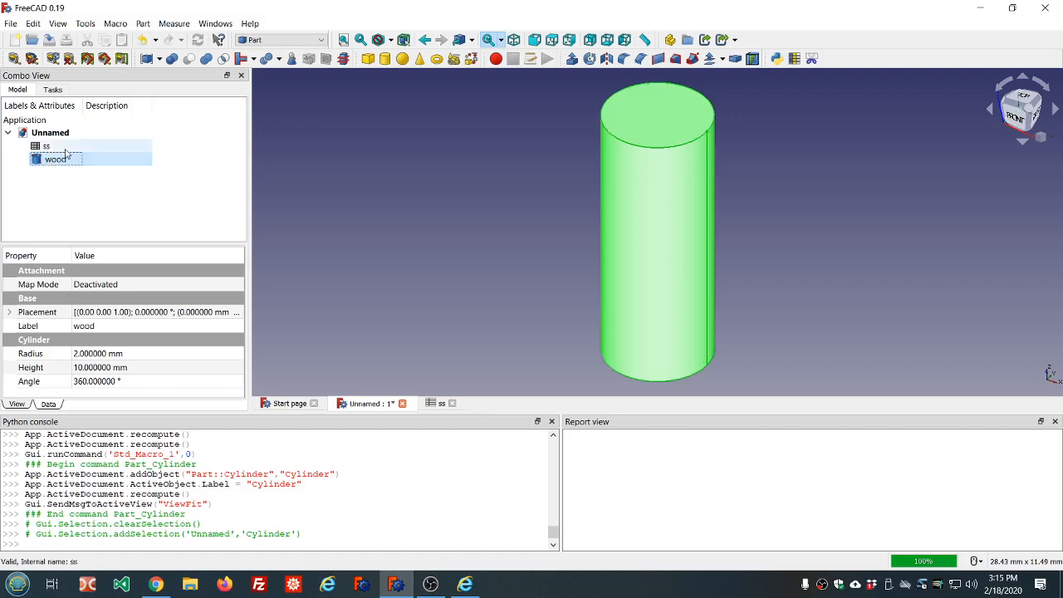
Bind the wood cylinder's radius to the expression ss.ss_radius.
click(150, 357)
click(229, 355)
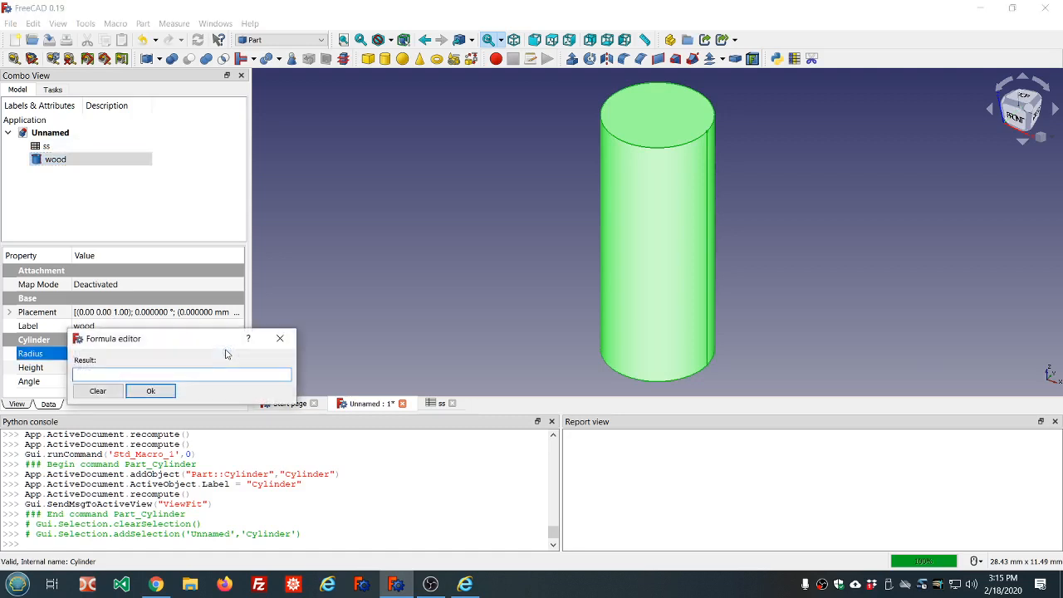
text(ss.ss)
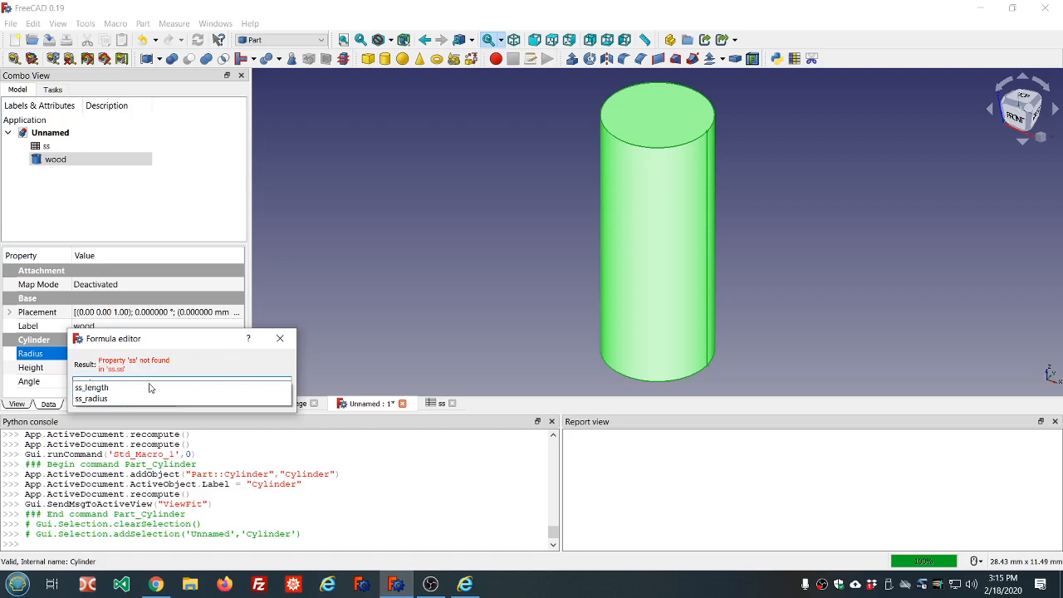
click(105, 399)
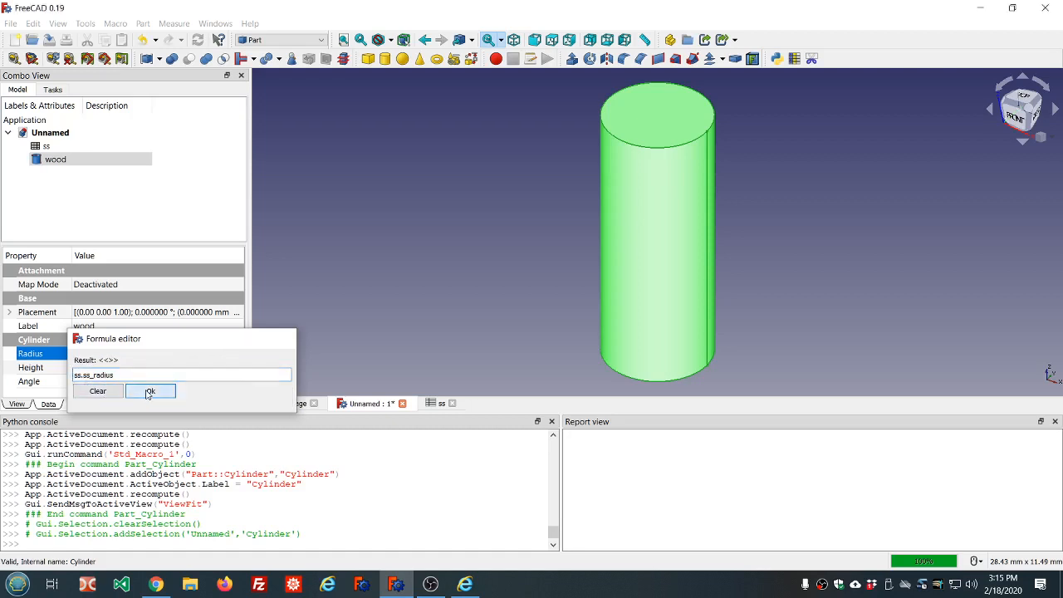
click(150, 391)
click(140, 367)
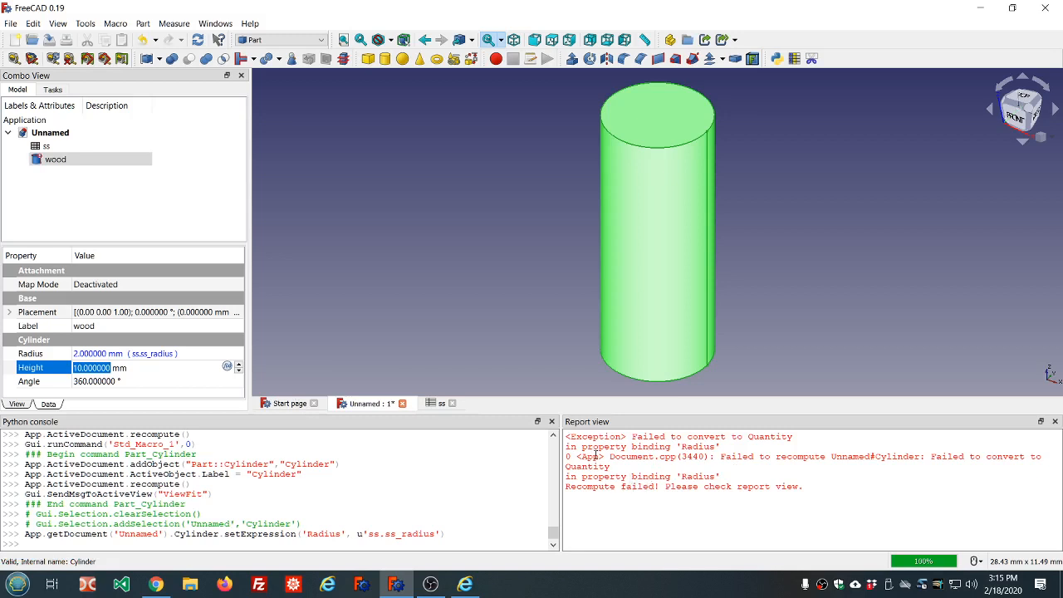
Set ss_length to 80 in cell B1 and ss_radius to 3 in cell B2 of the ss spreadsheet.
double_click(62, 148)
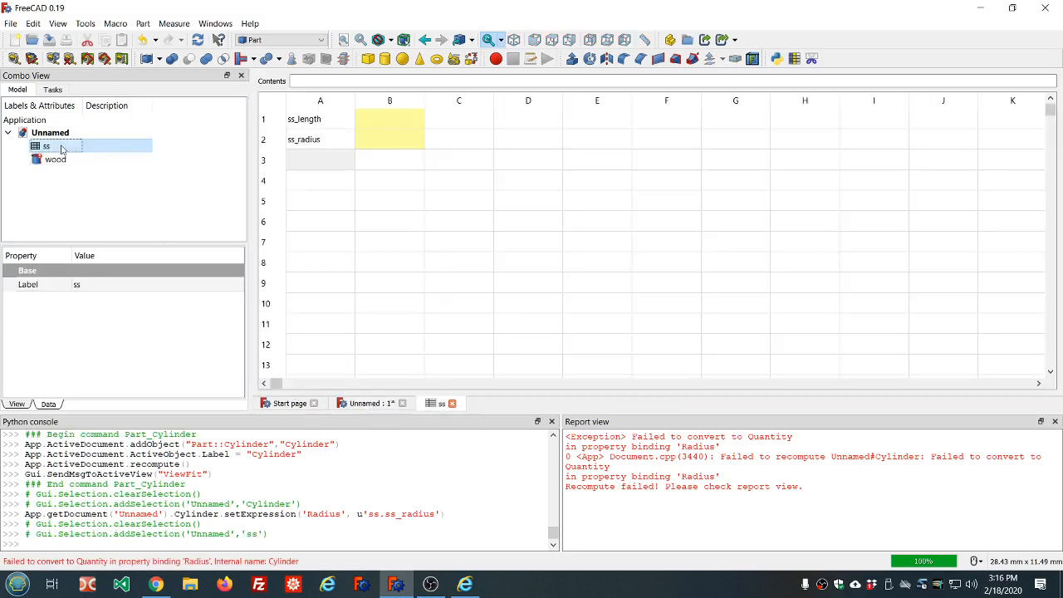
click(402, 124)
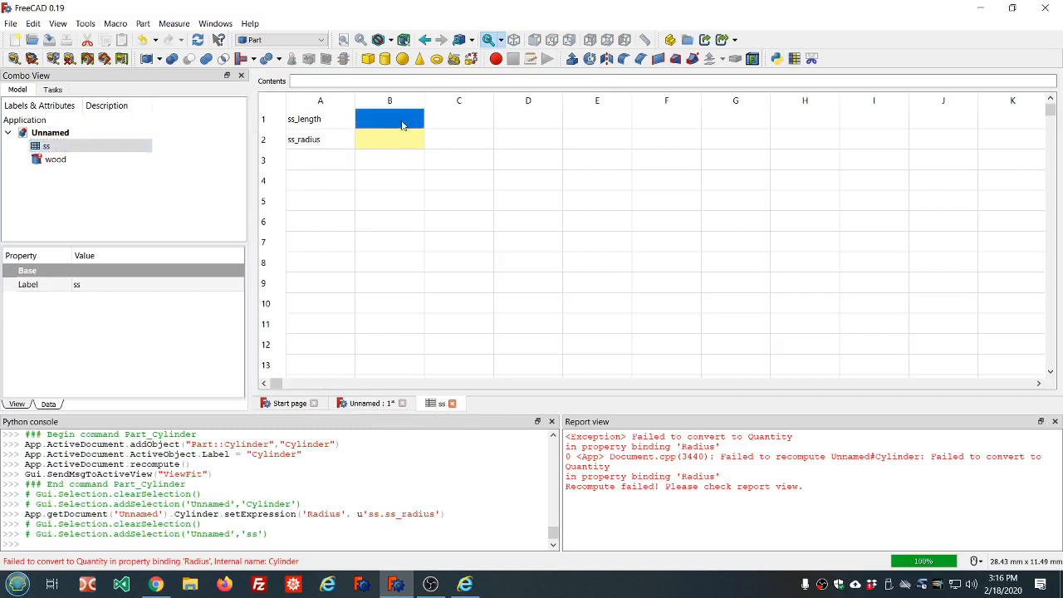
text(80)
click(378, 139)
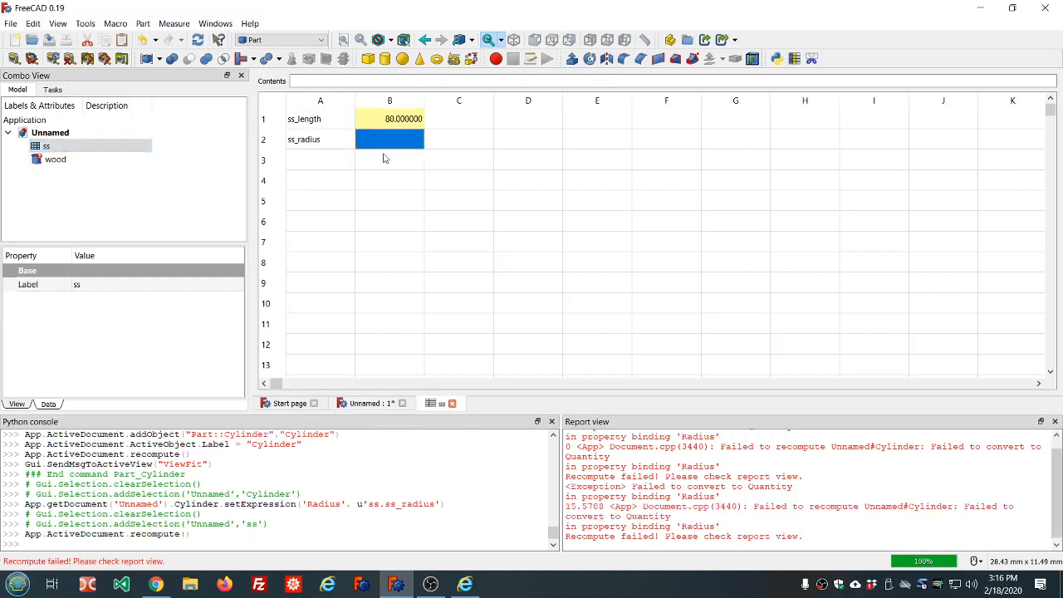
text(3)
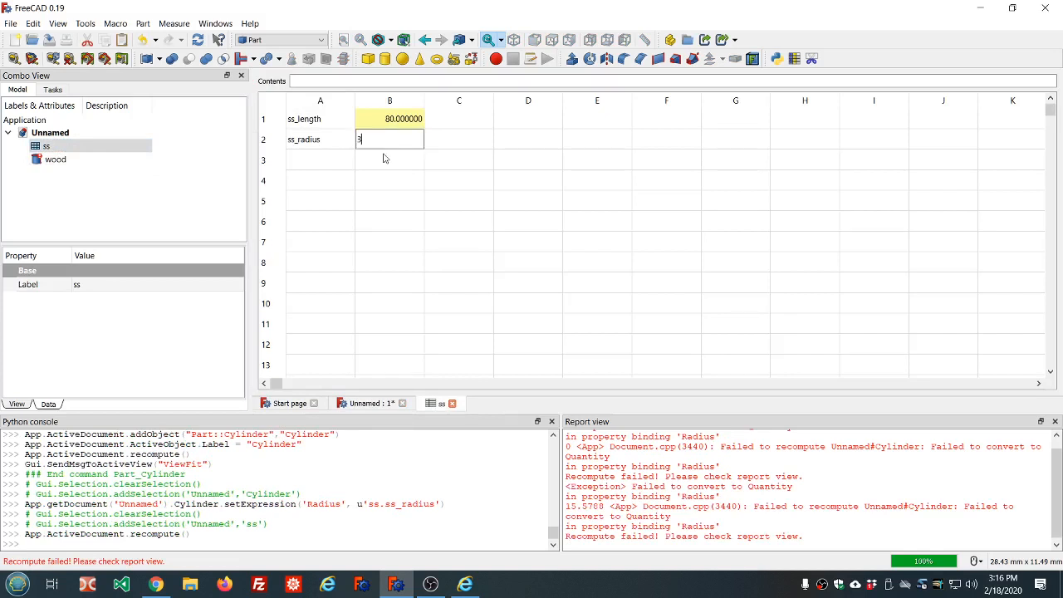
click(384, 157)
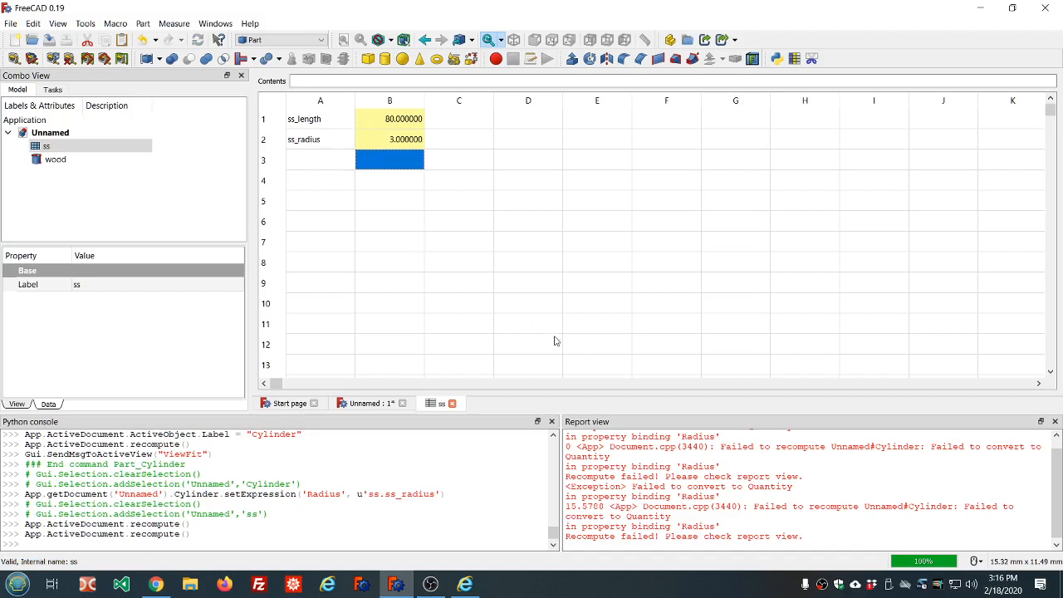
Clear the report view and save the document as pencil in Downloads, replacing the existing file.
right_click(708, 489)
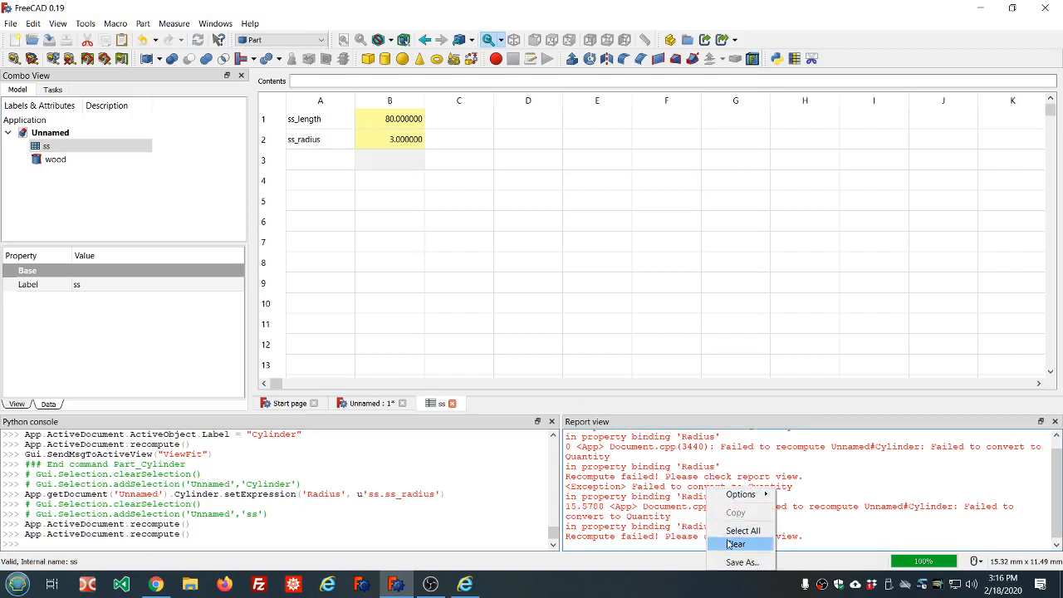
click(735, 544)
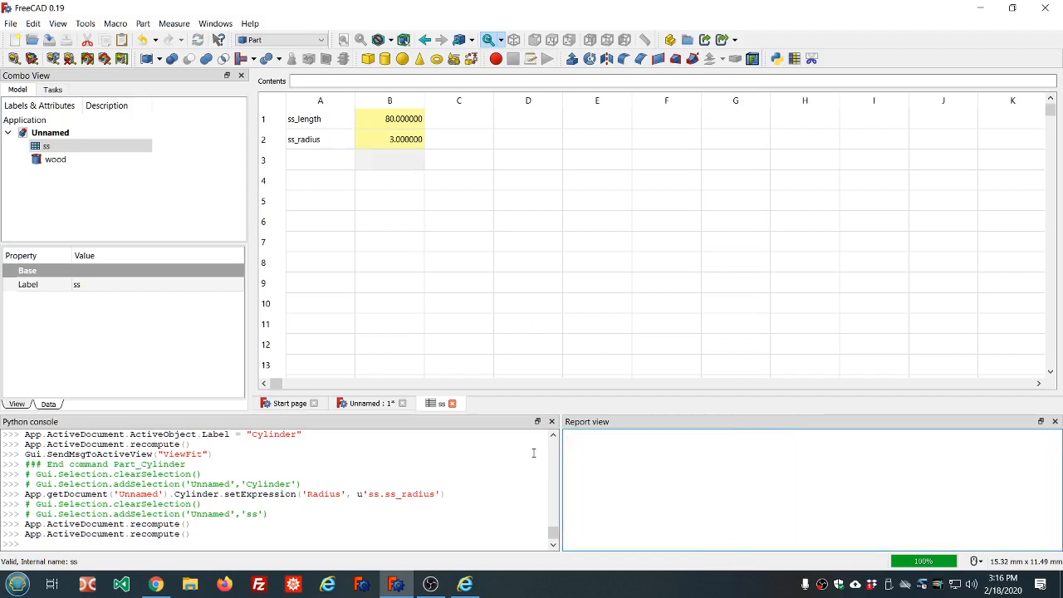
click(366, 403)
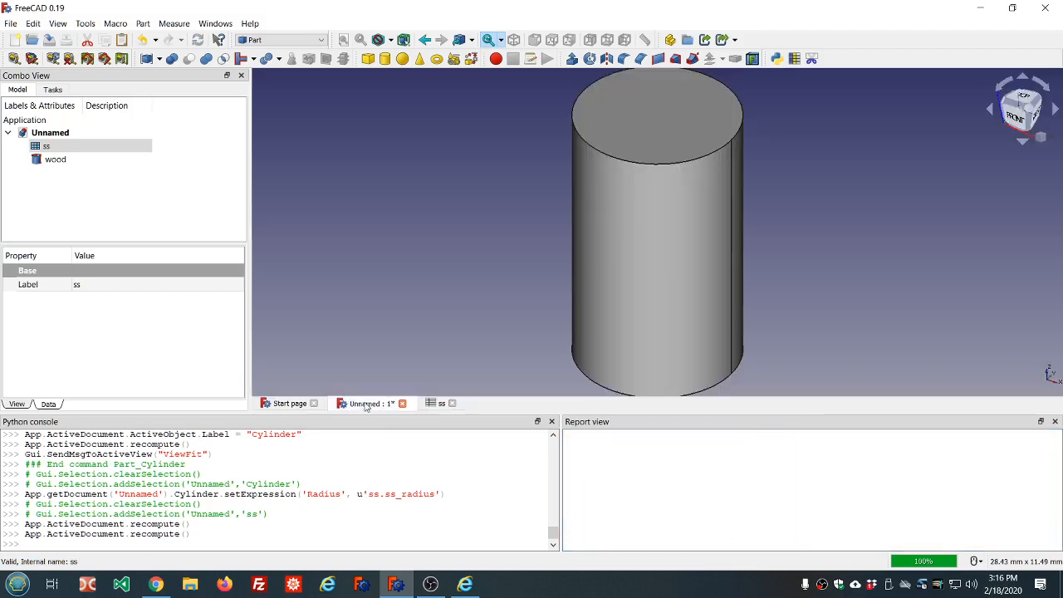
click(49, 40)
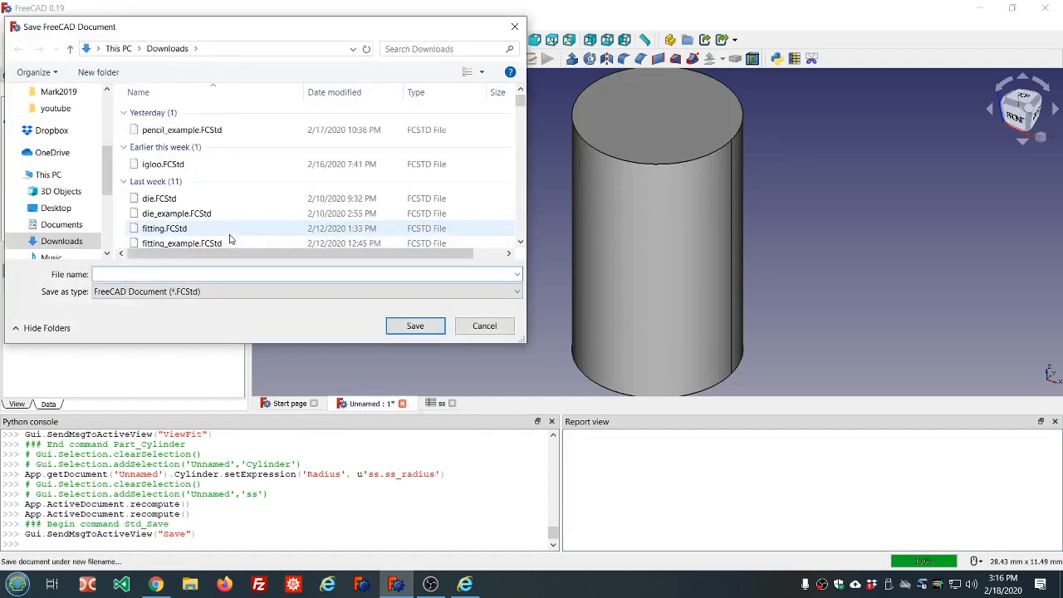
text(pencil)
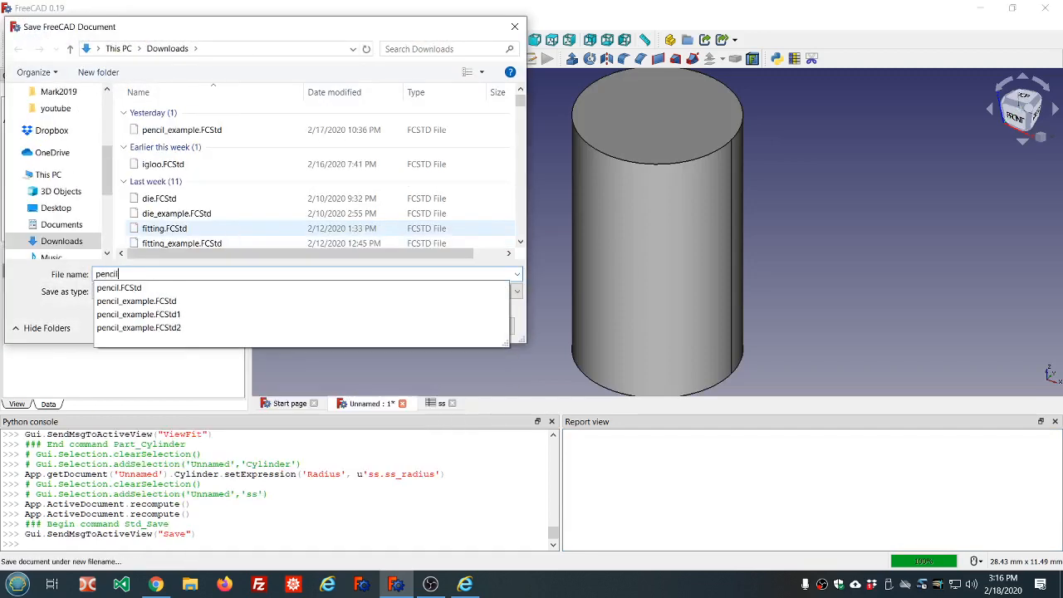
key(Return)
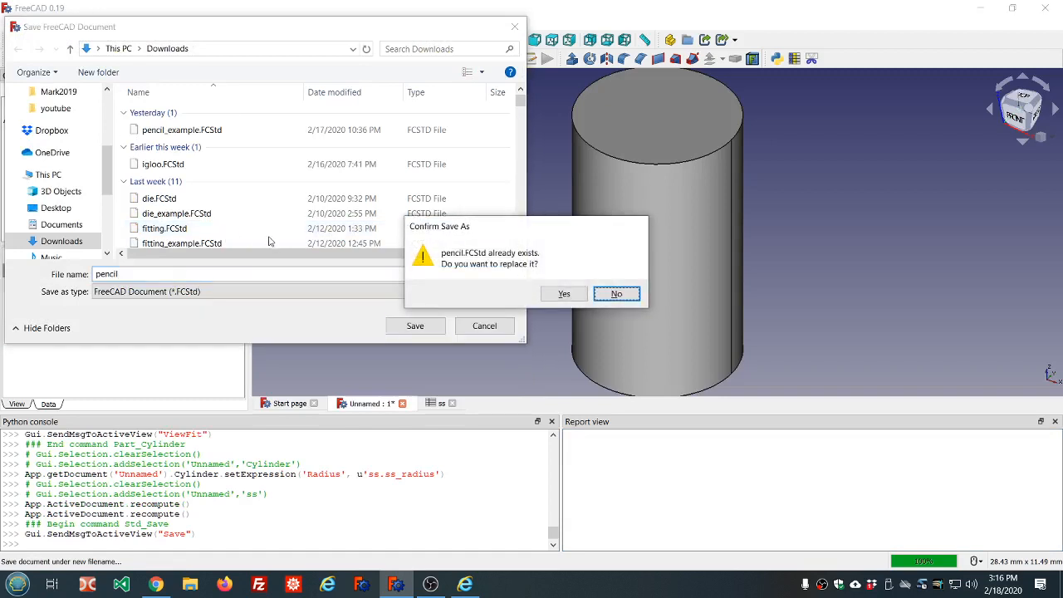
click(554, 295)
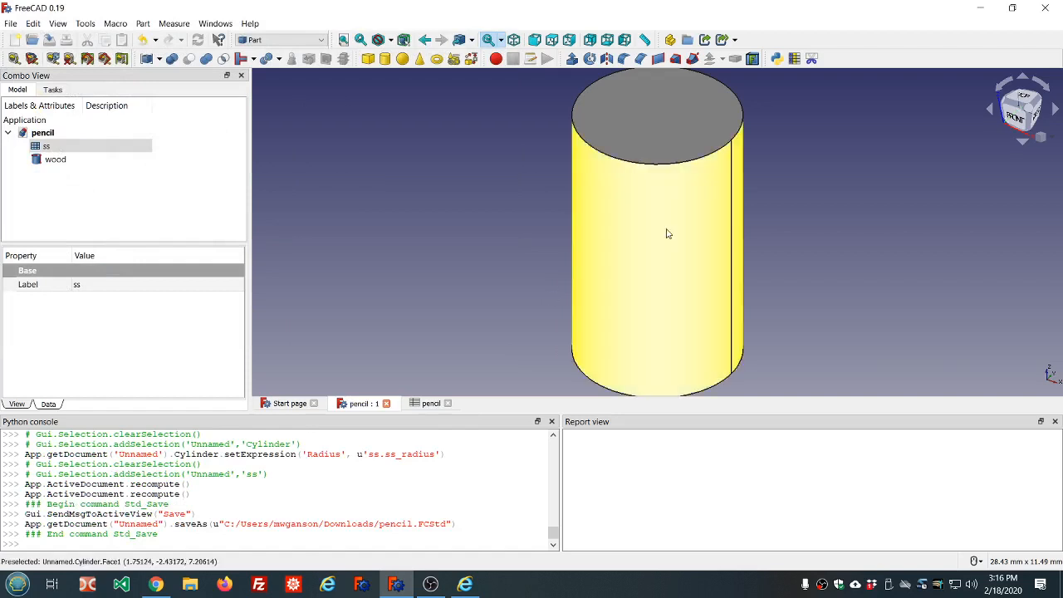
Bind the wood cylinder's height to the expression ss.ss_length.
click(59, 160)
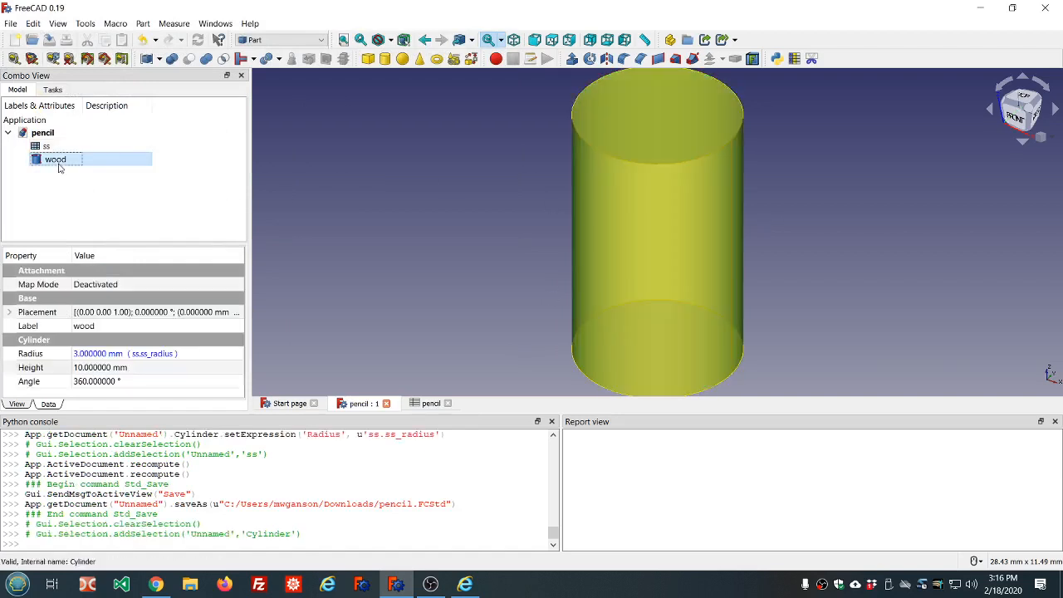
click(163, 368)
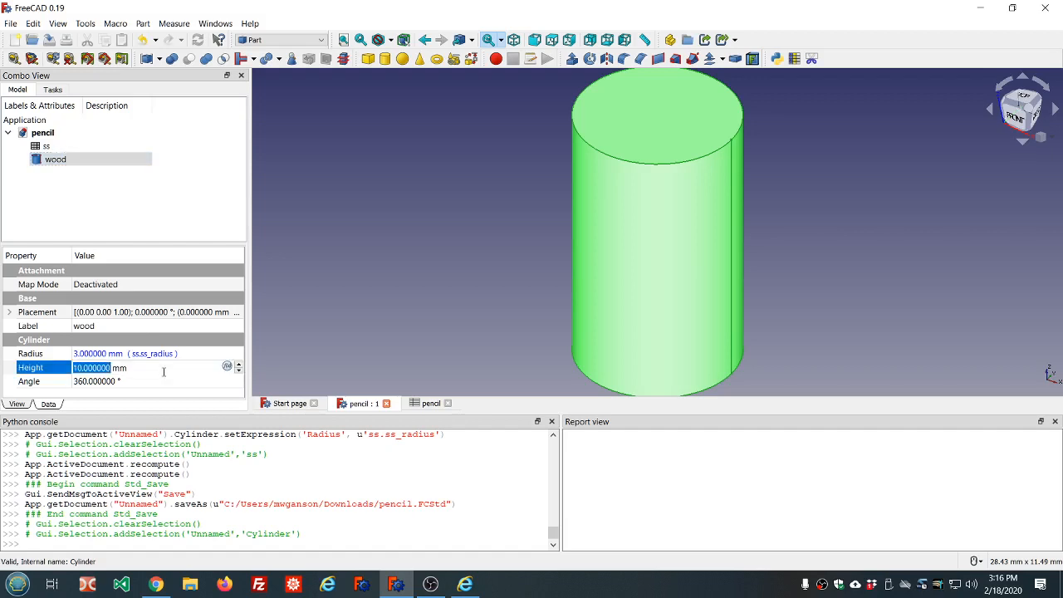
key(equal)
text(ss.ss)
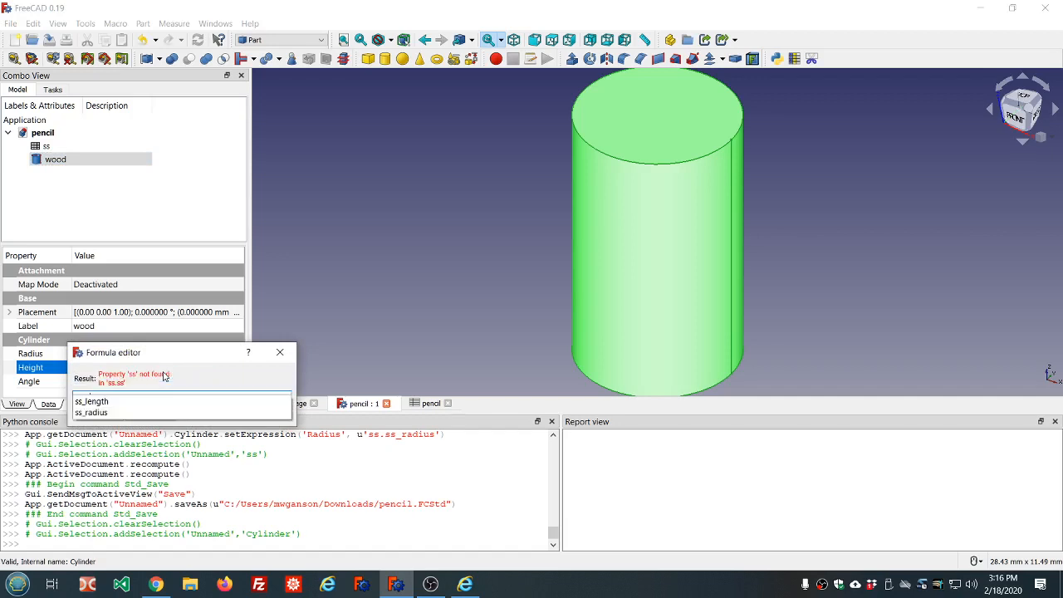
key(Down)
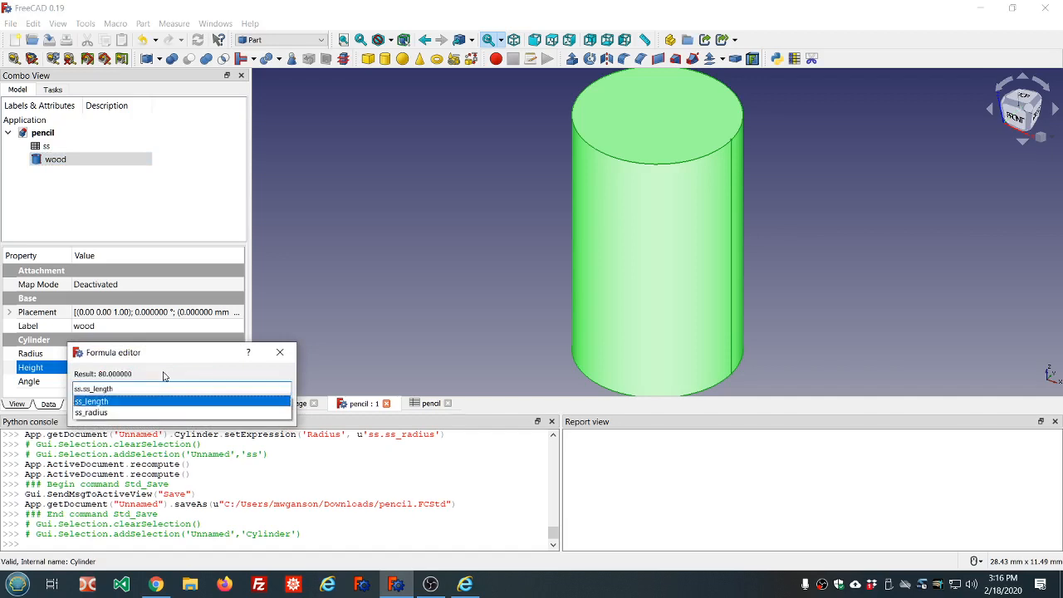
key(Return)
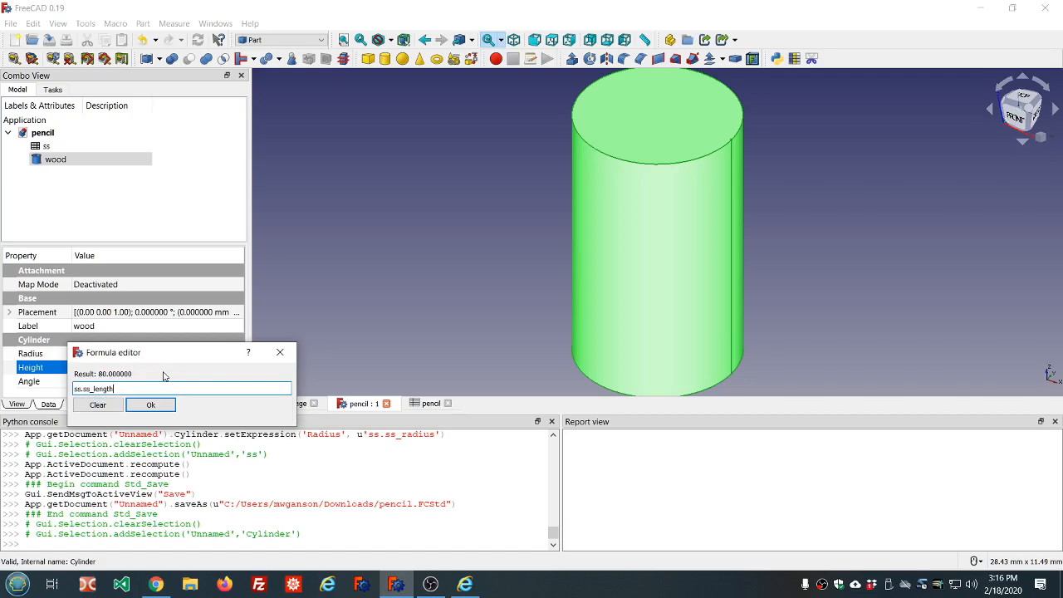
key(Return)
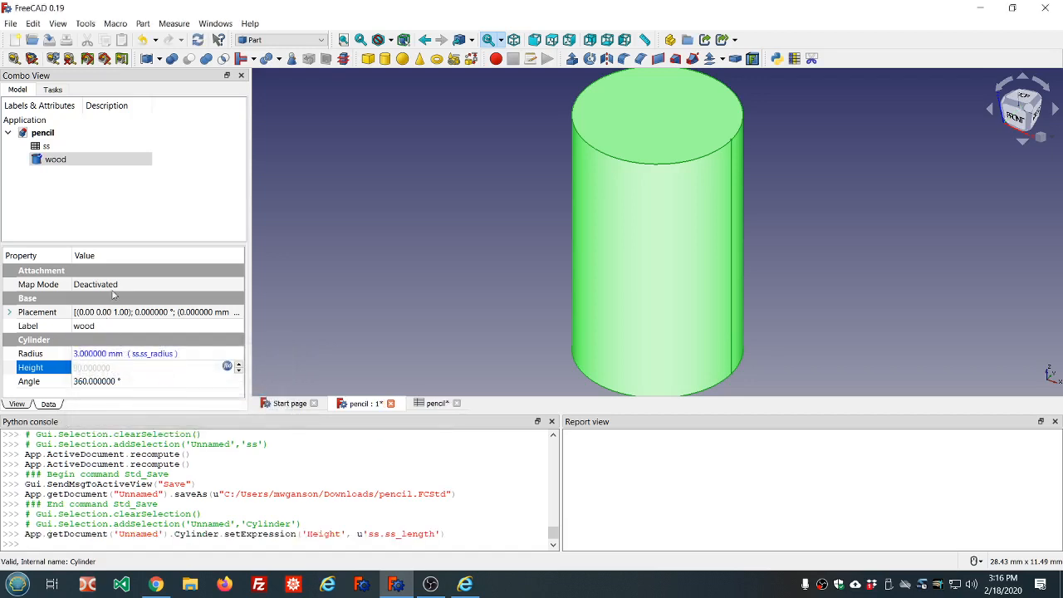
click(104, 211)
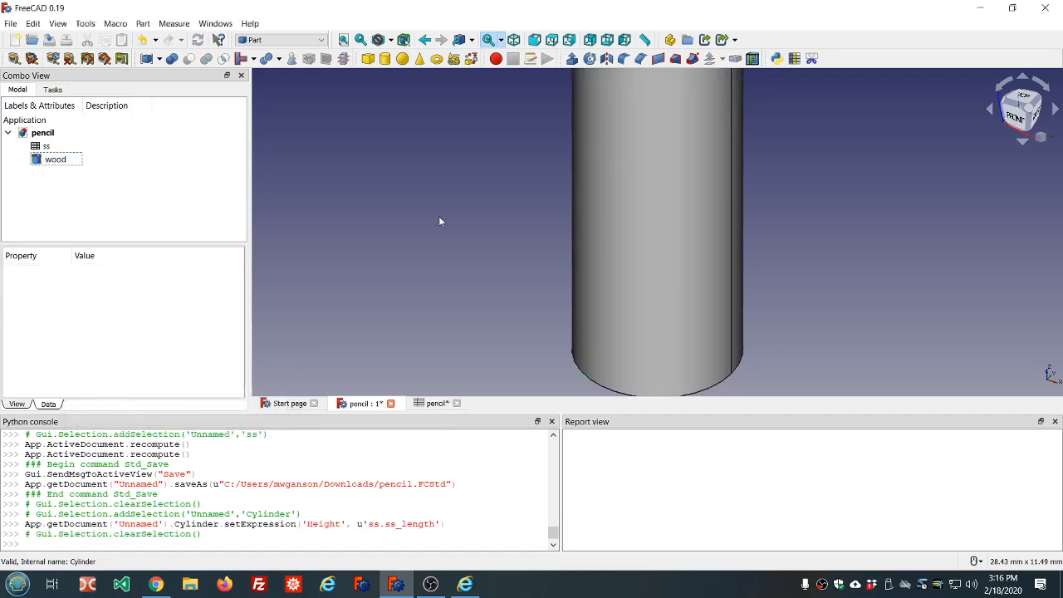
Shrink the Python console and report view to give the 3D view more height for the whole cylinder.
scroll(438, 216, down, 5)
scroll(428, 109, up, 4)
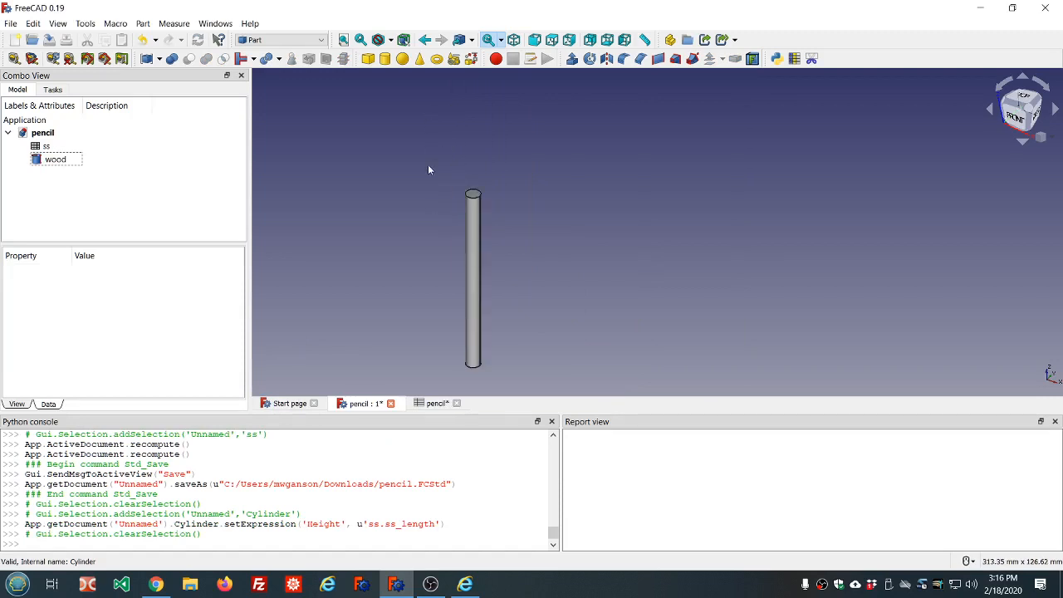
scroll(449, 193, up, 2)
scroll(447, 192, down, 2)
scroll(454, 294, up, 2)
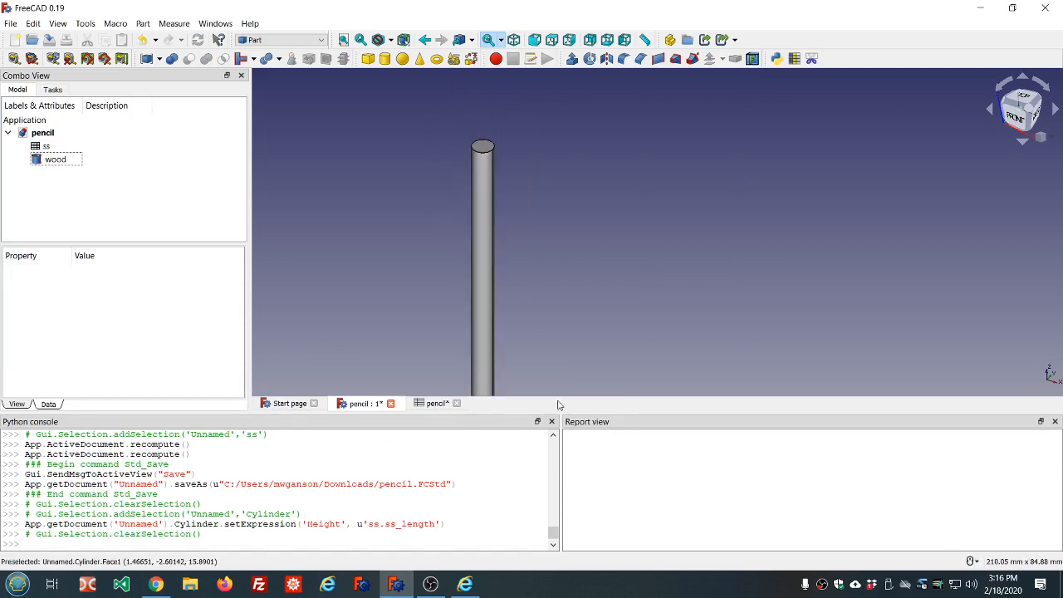
drag(554, 412, 553, 475)
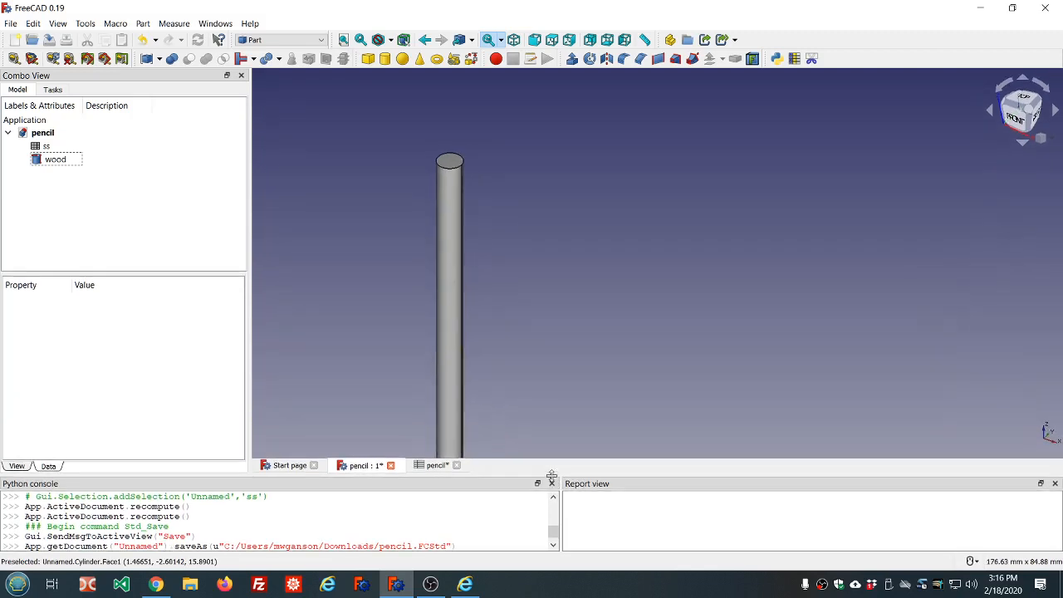
middle_drag(526, 358, 526, 300)
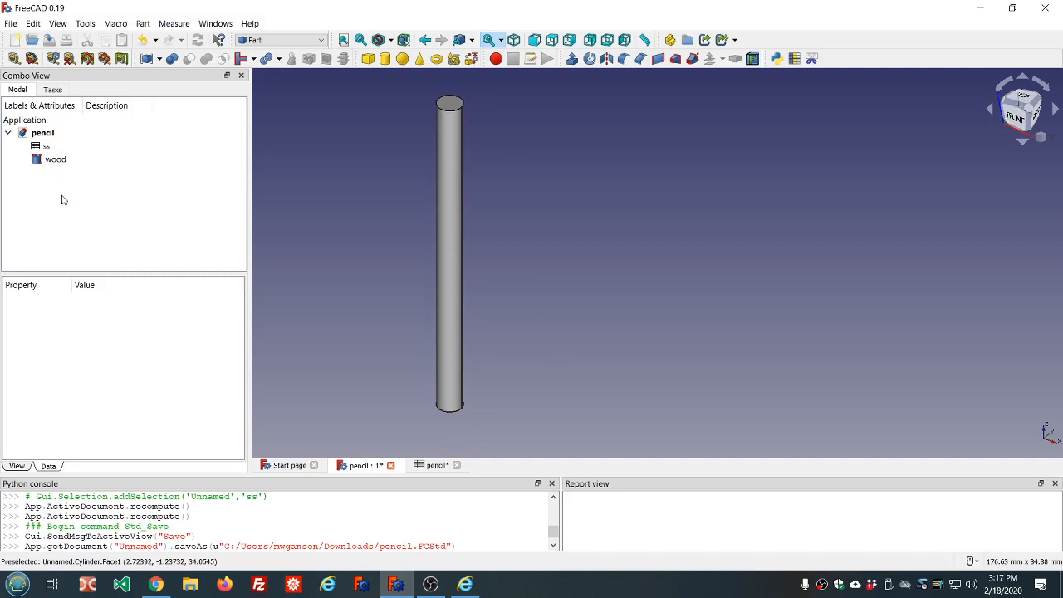
Mix the light tan #efd4af for the wood cylinder's shape color by brightening the first custom color.
click(55, 159)
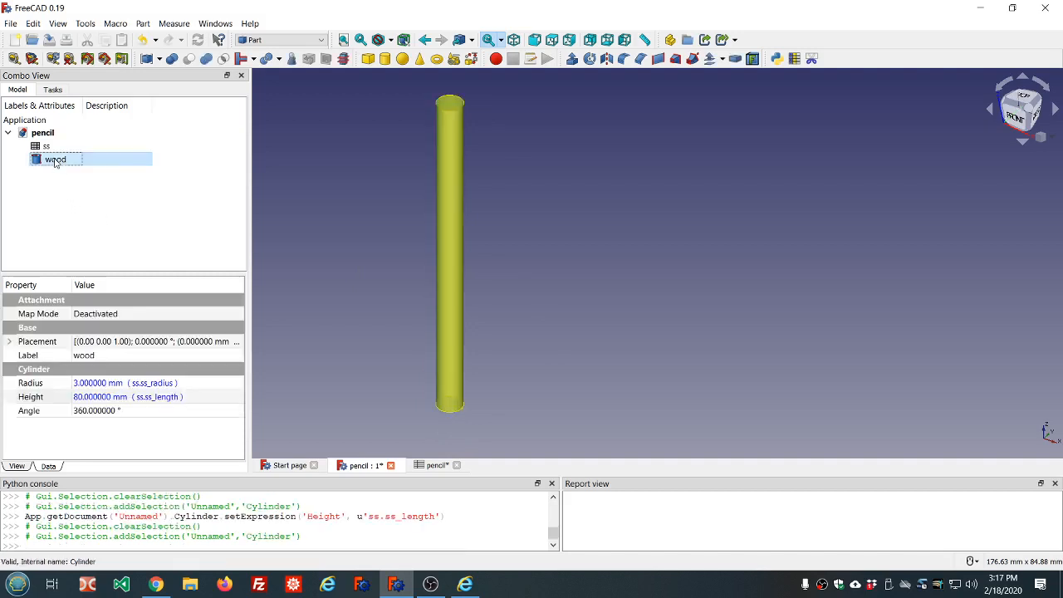
click(17, 467)
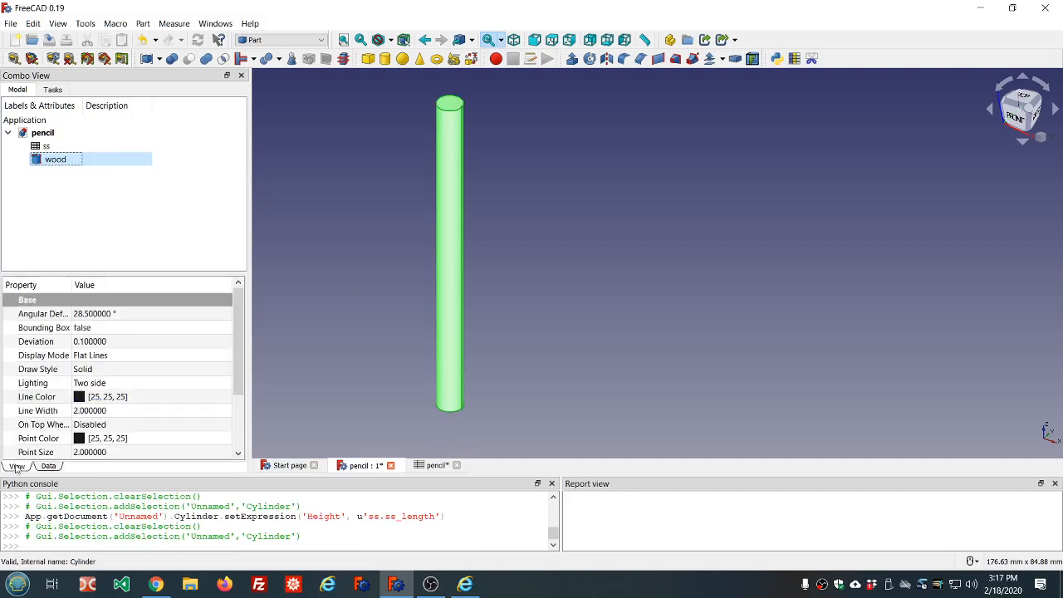
scroll(167, 368, down, 2)
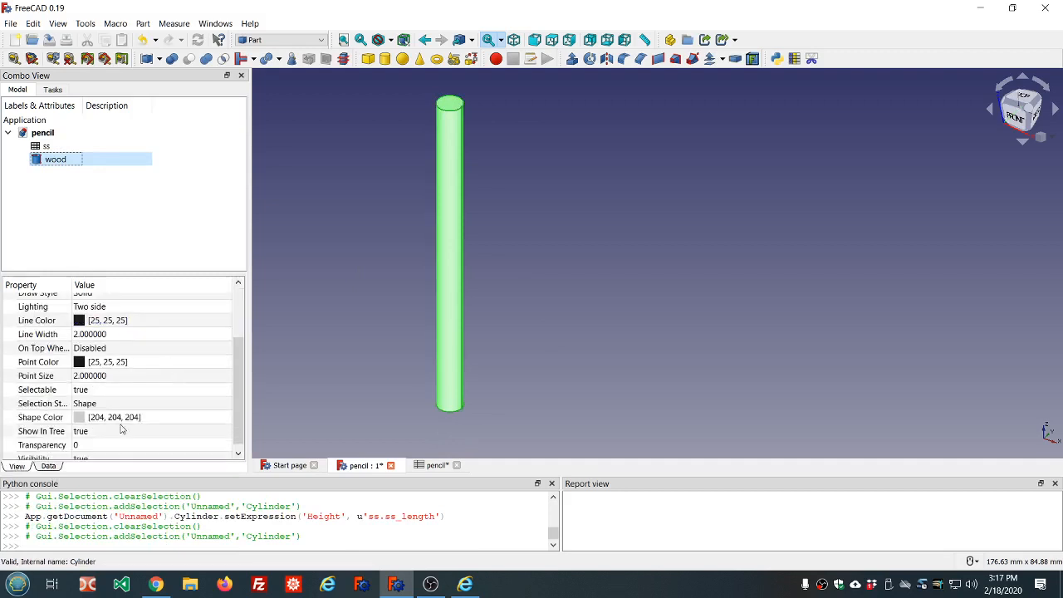
click(78, 421)
click(160, 418)
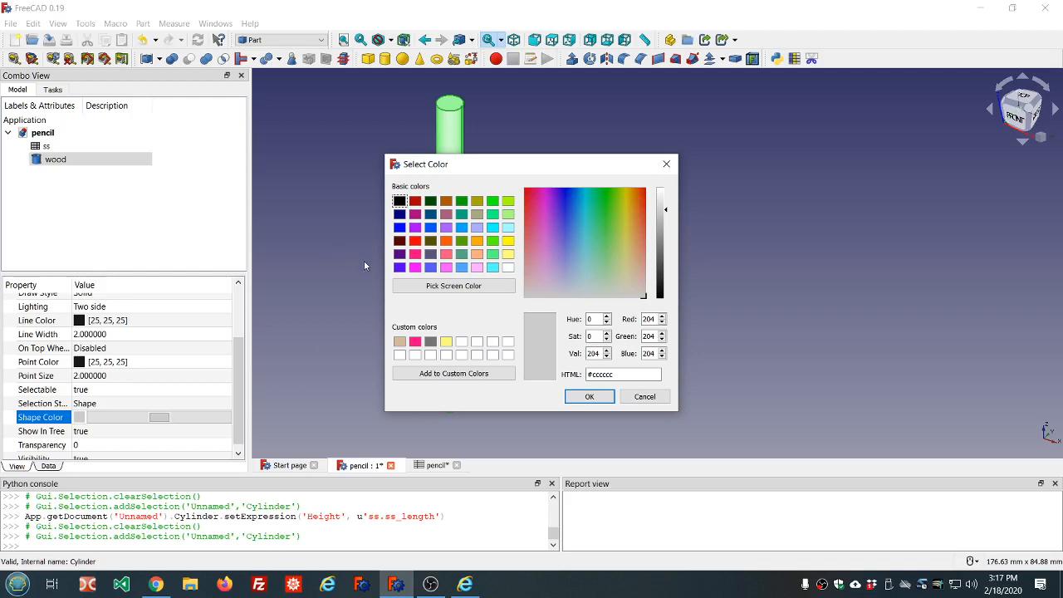
click(399, 343)
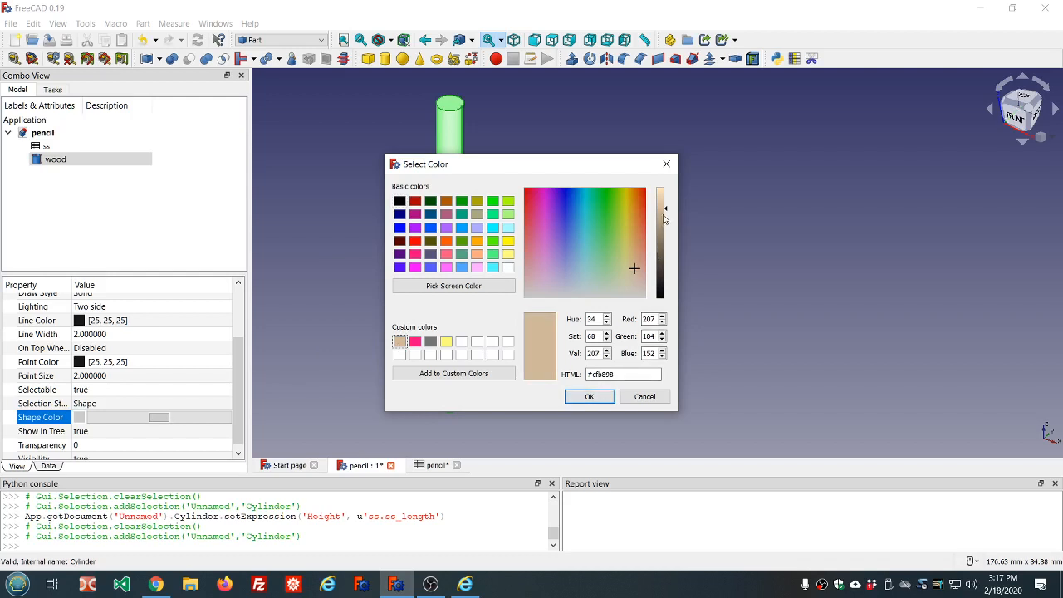
drag(669, 215, 666, 199)
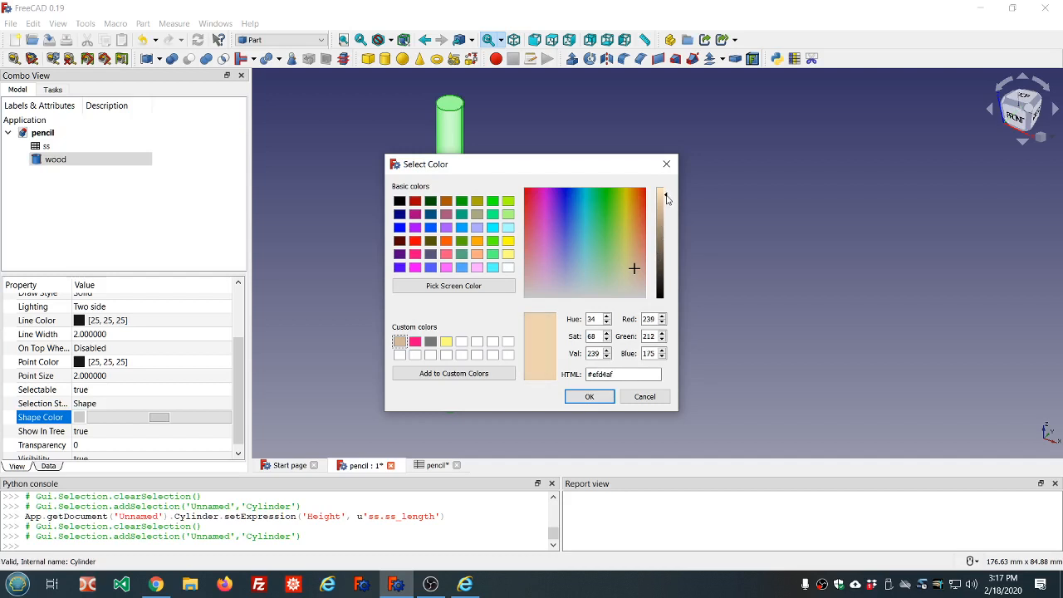
Store the mixed tan in the first custom color slot and apply it as the wood cylinder's shape color.
click(478, 373)
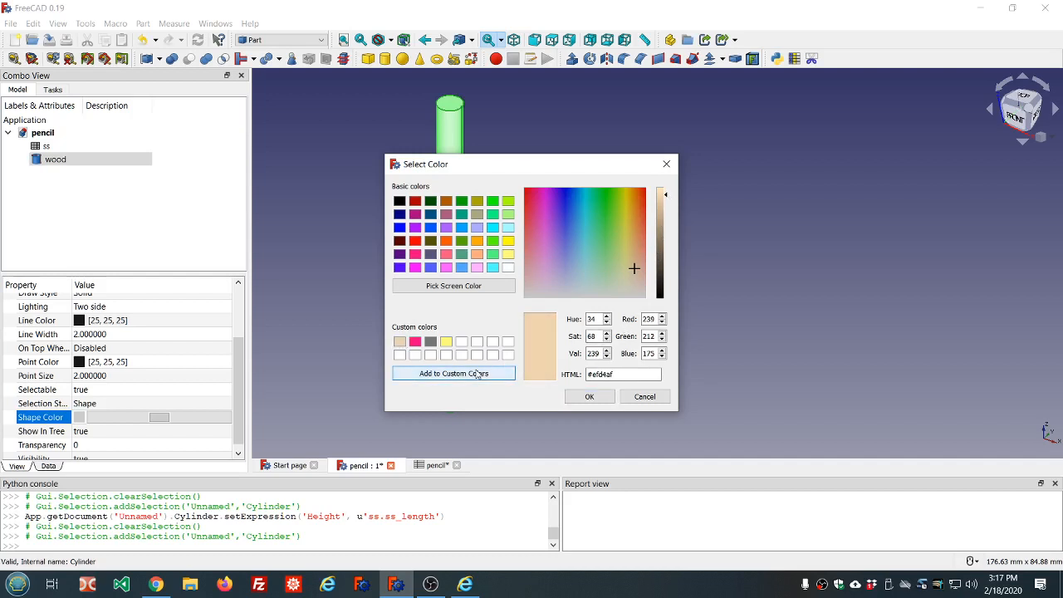
click(400, 342)
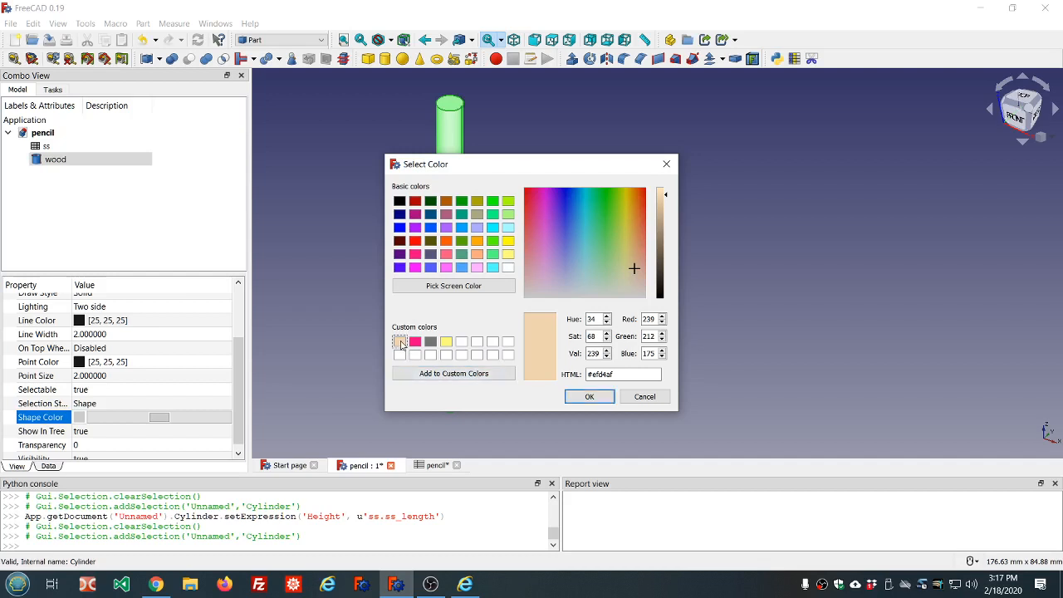
click(588, 374)
click(623, 374)
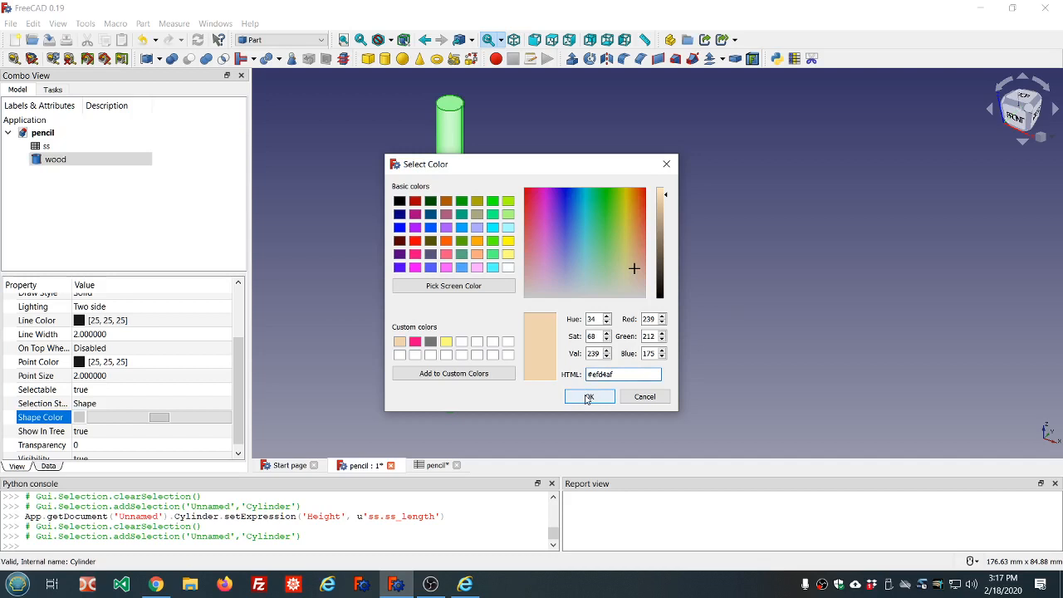
click(588, 397)
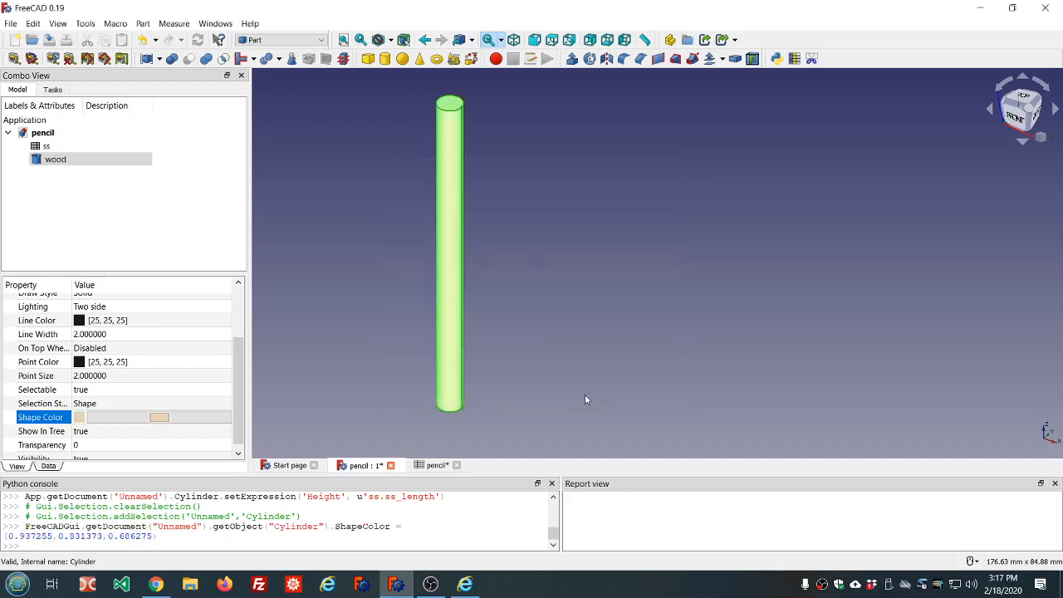
click(583, 327)
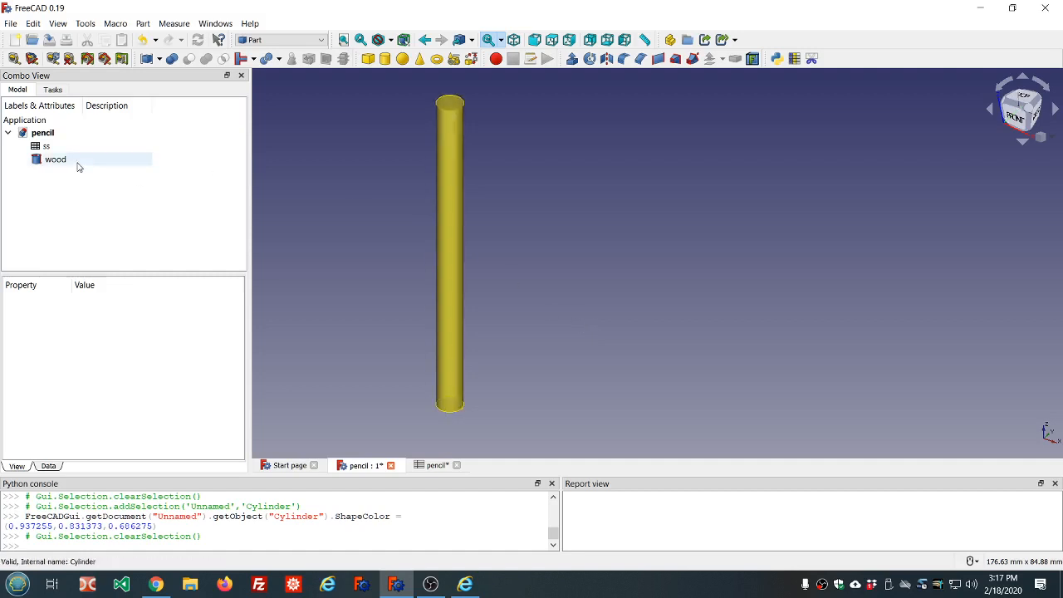
Add a Part cone to the model and set its shape color to the tan stored in the first custom color slot.
click(420, 59)
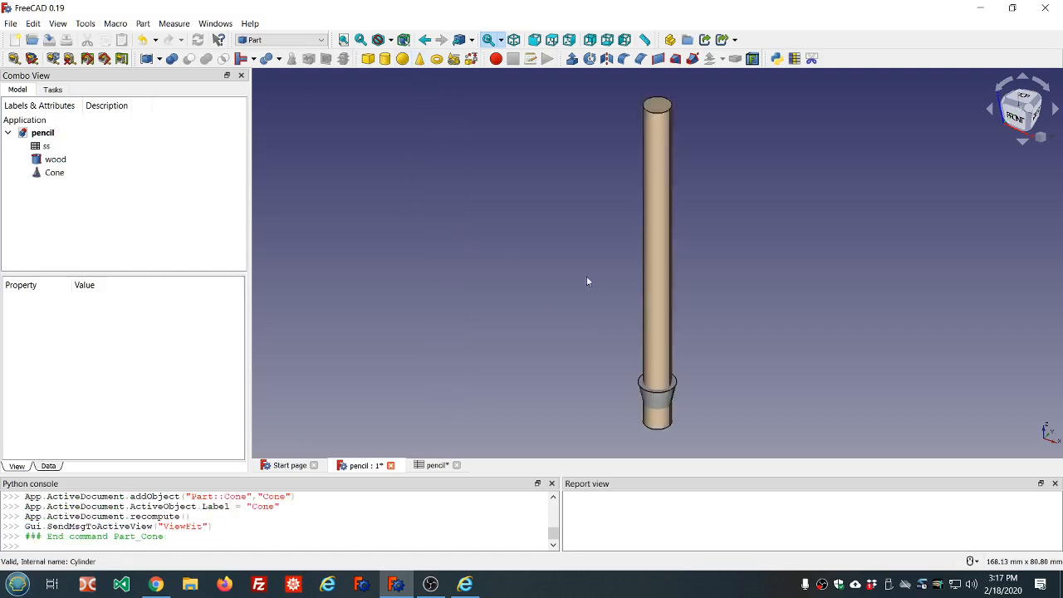
mouse_move(726, 273)
middle_down()
mouse_move(634, 254)
mouse_move(526, 296)
mouse_move(491, 346)
mouse_move(470, 354)
middle_up()
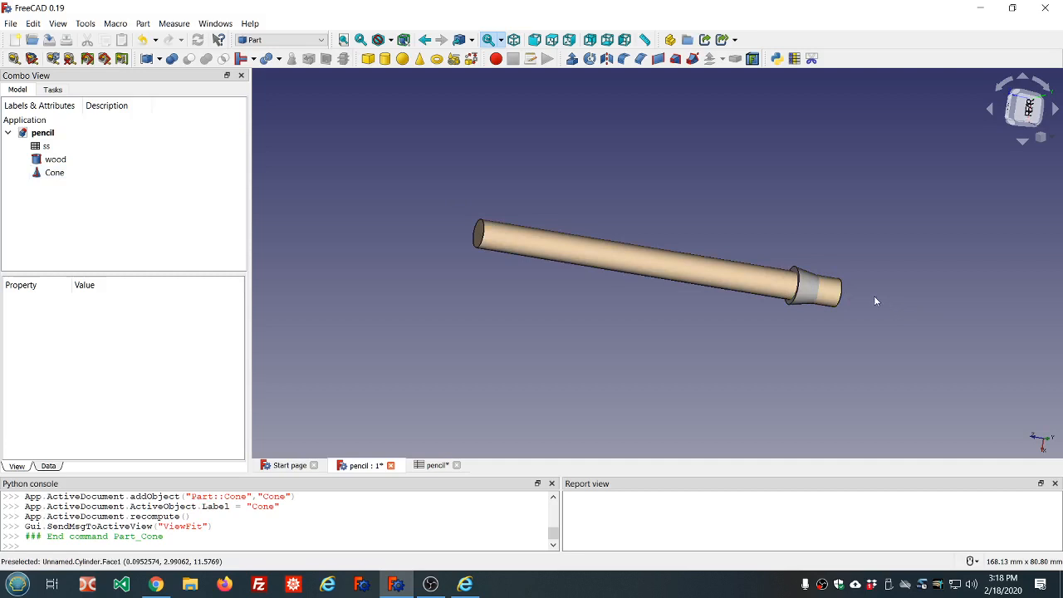
click(59, 175)
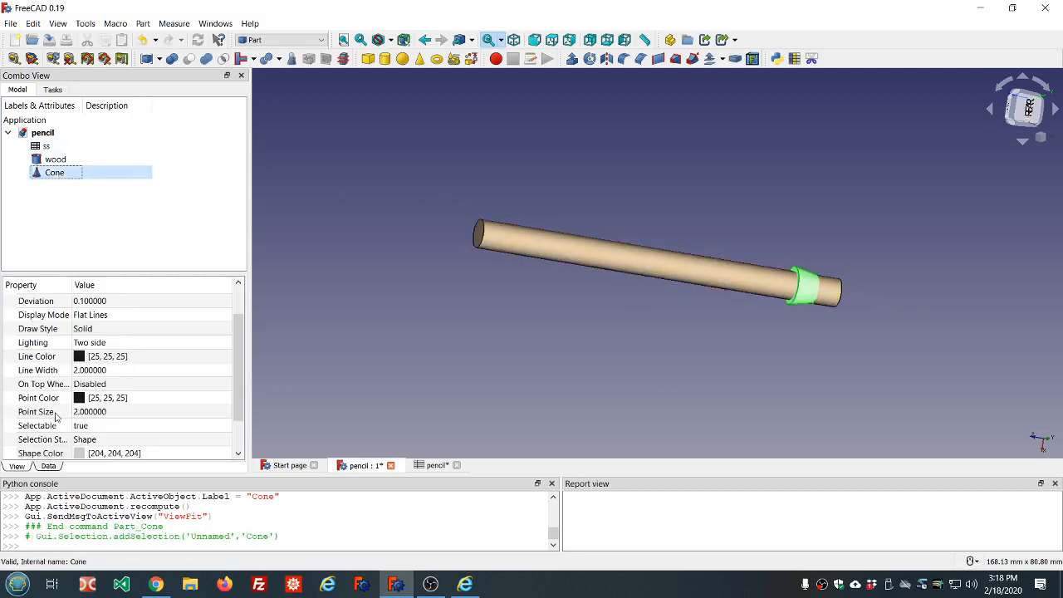
click(78, 455)
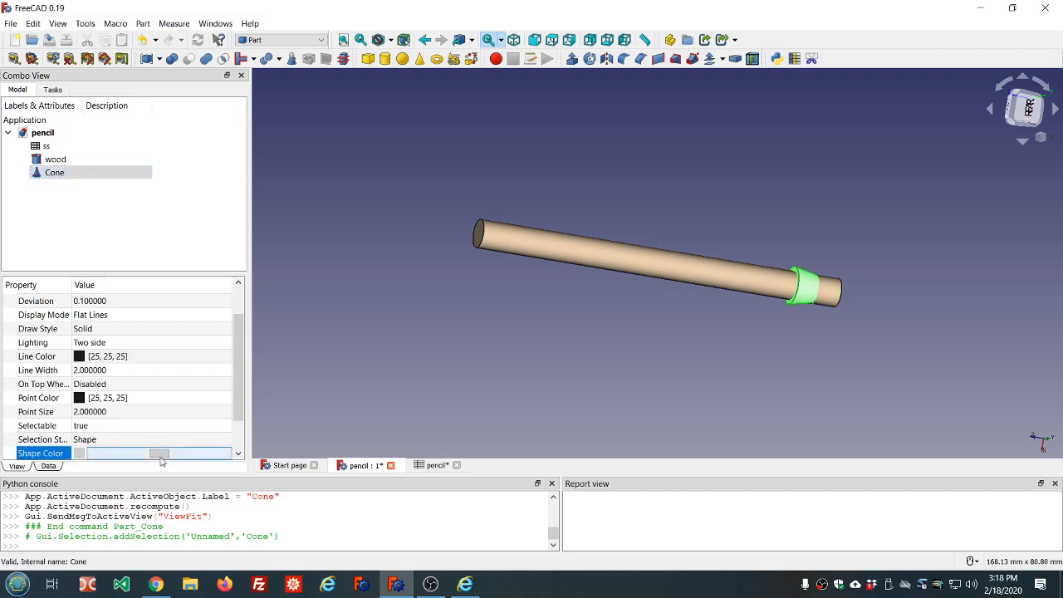
click(78, 454)
click(399, 347)
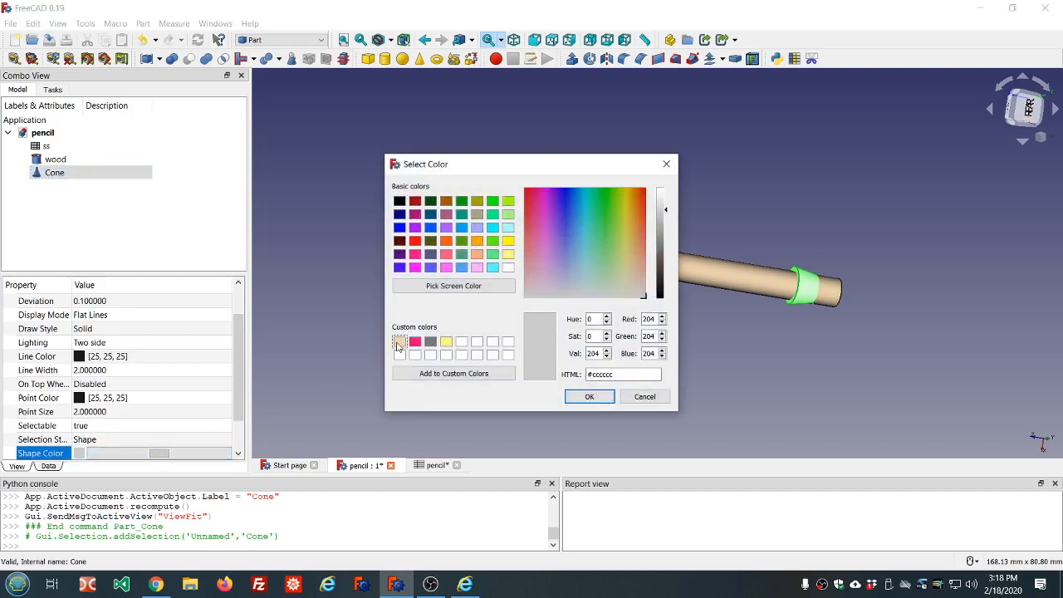
click(588, 397)
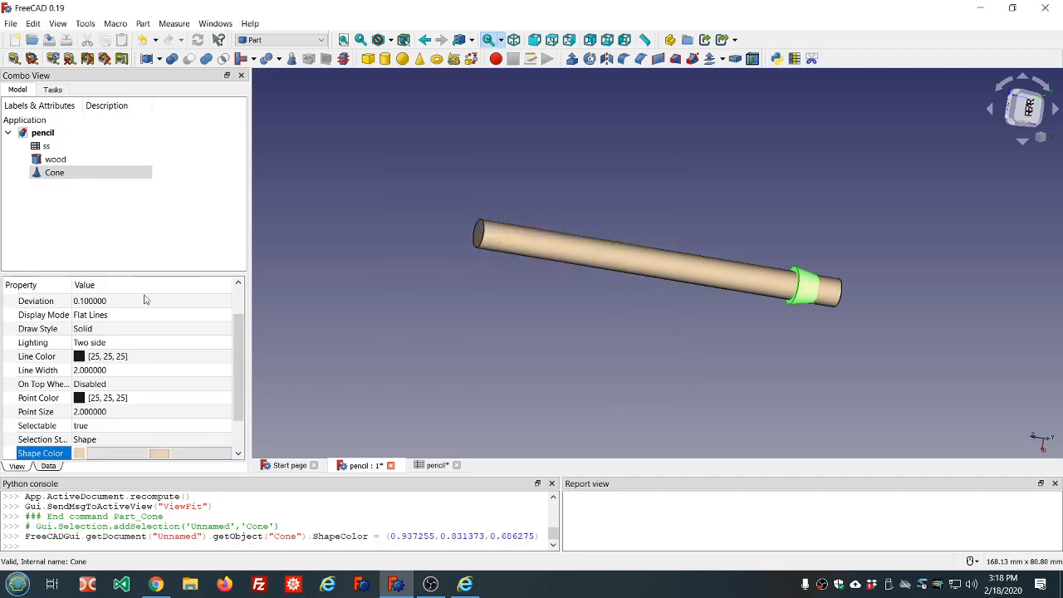
Attach the cone to the circular edge at the wood cylinder's near end in Concentric mode, with its sides flipped to point outward.
click(48, 466)
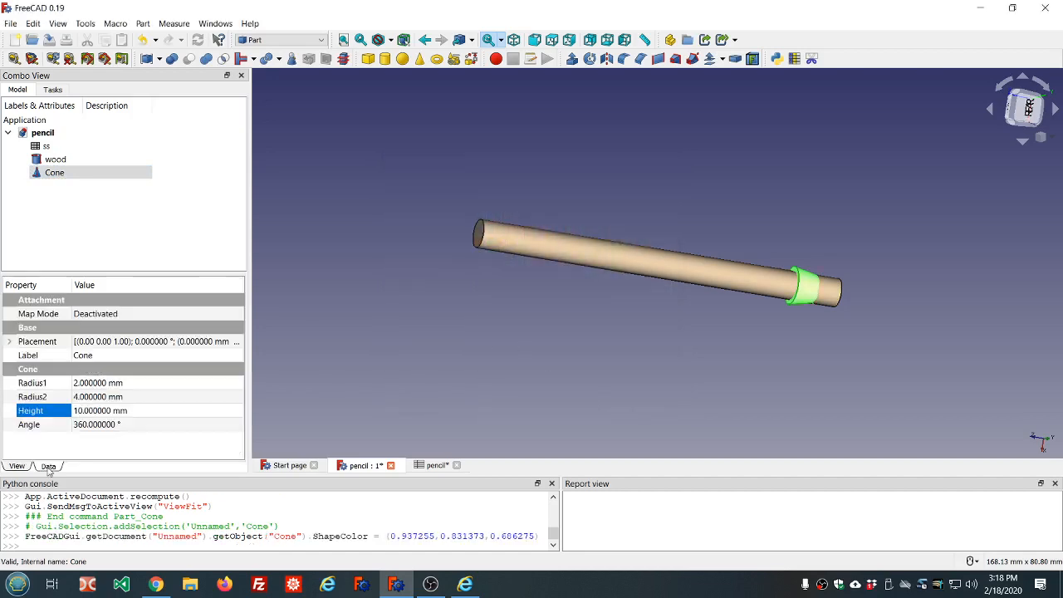
click(153, 316)
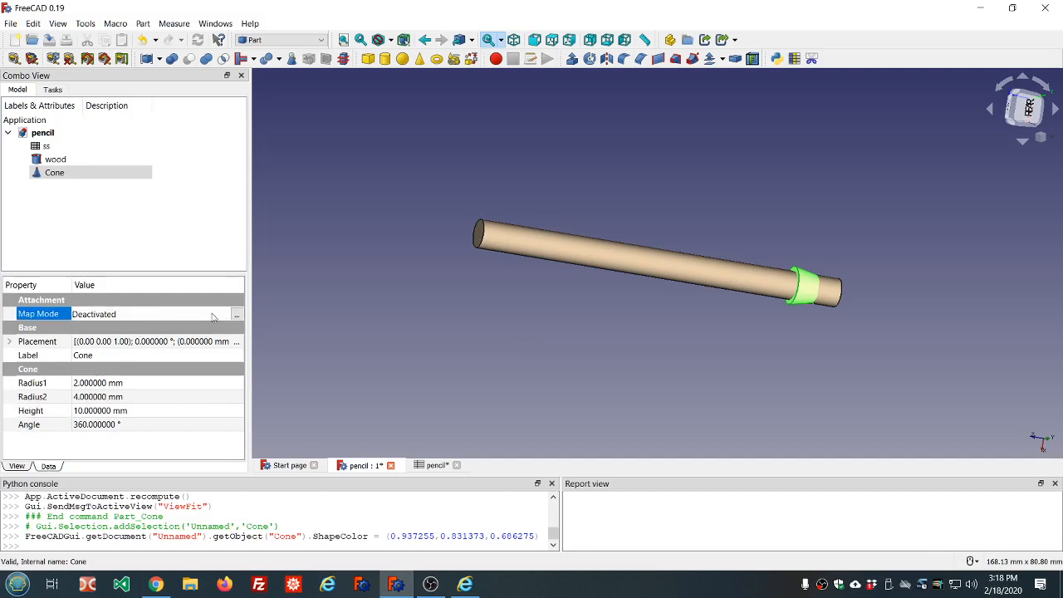
click(237, 316)
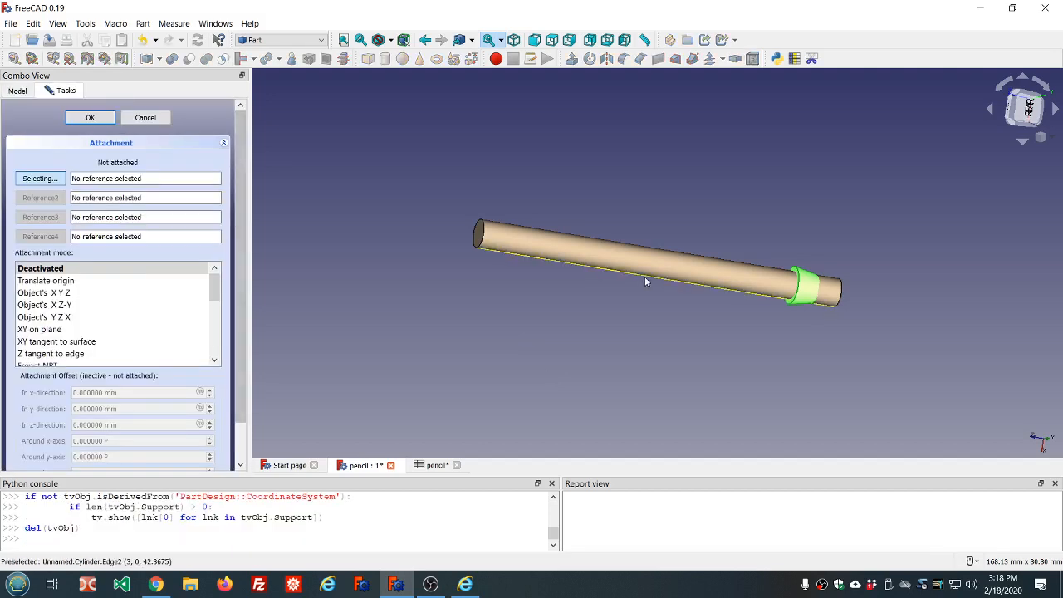
middle_drag(976, 335, 799, 302)
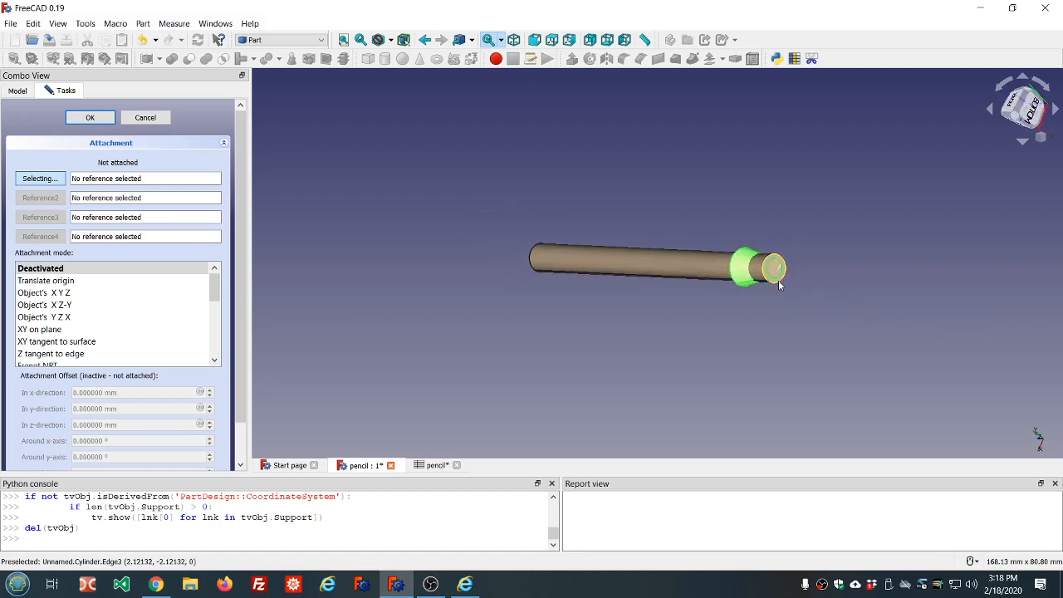
click(778, 280)
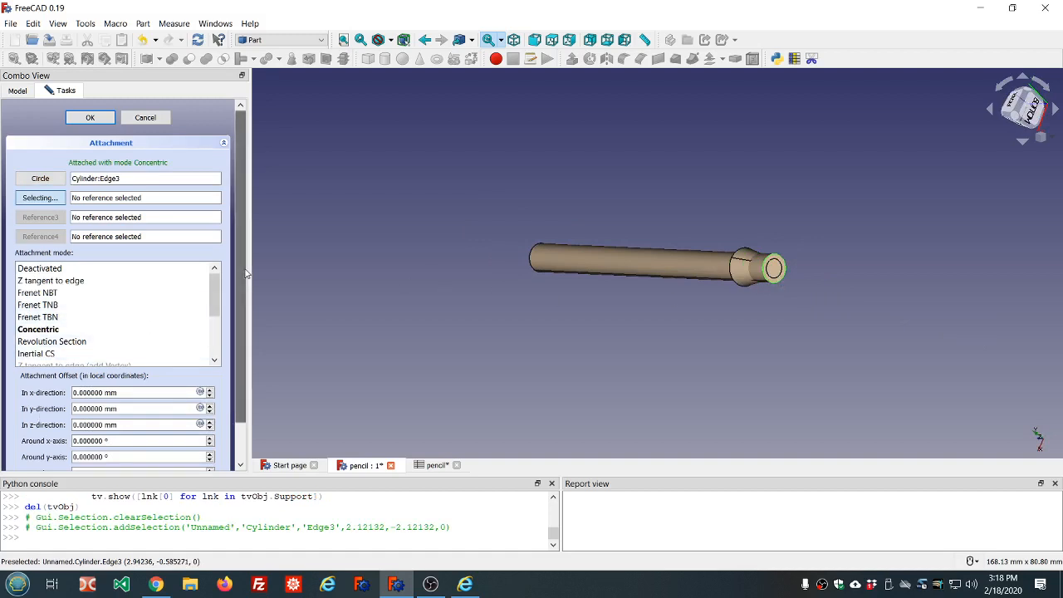
scroll(245, 274, down, 1)
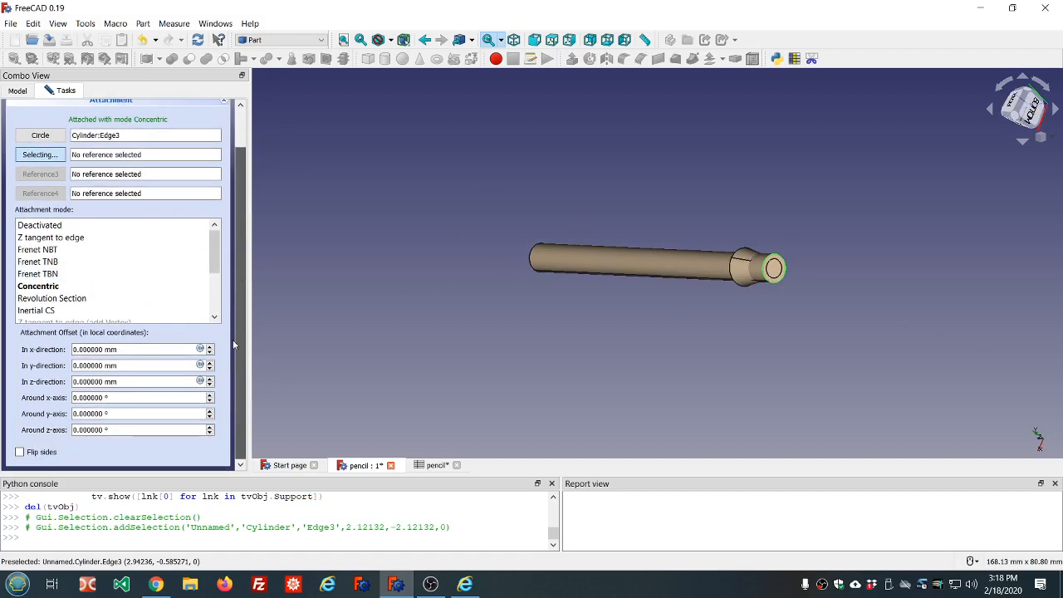
click(20, 452)
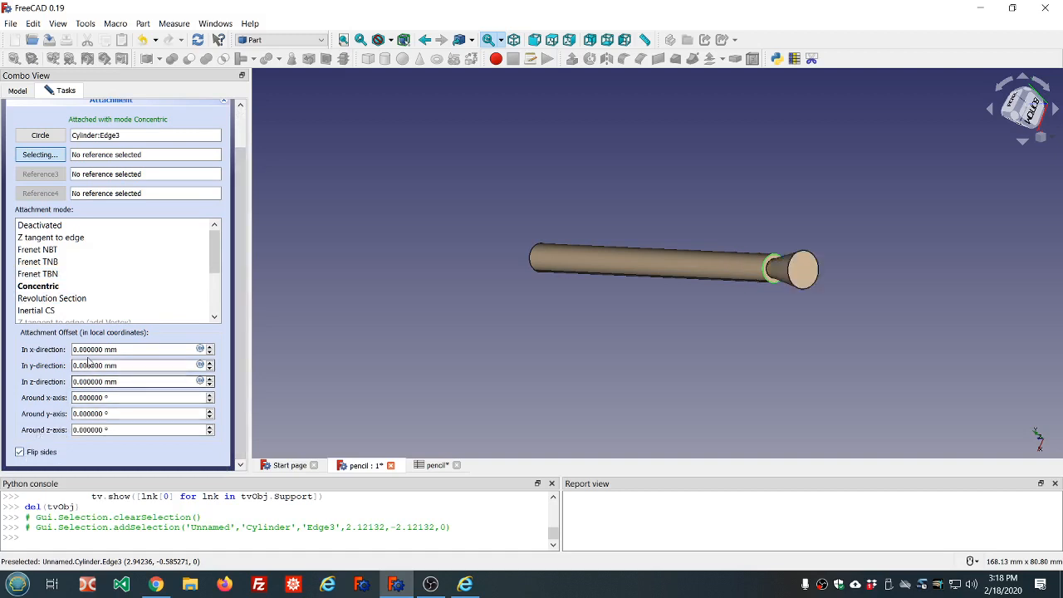
scroll(241, 288, up, 1)
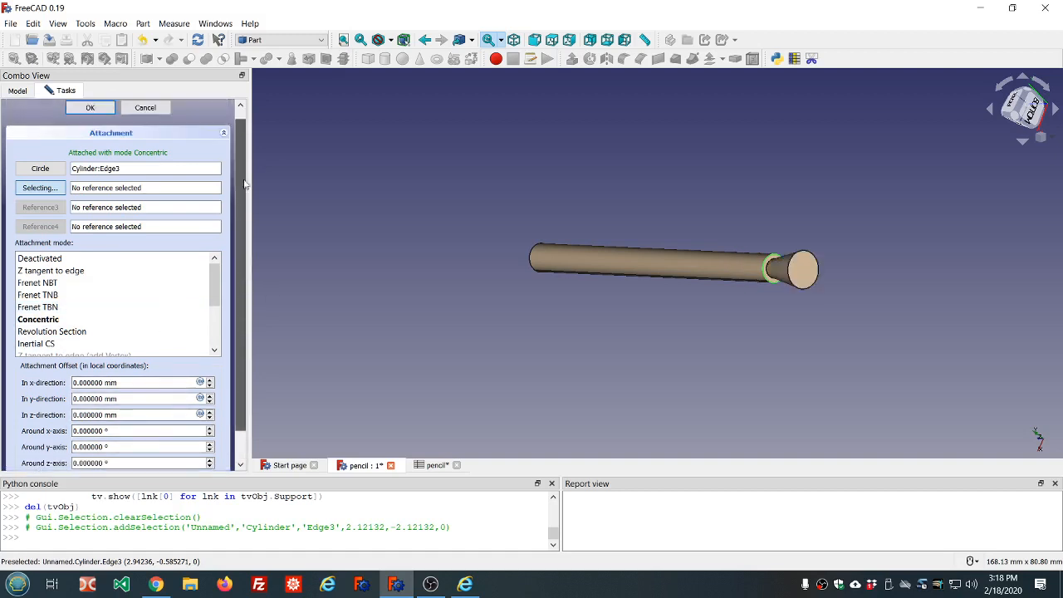
click(92, 118)
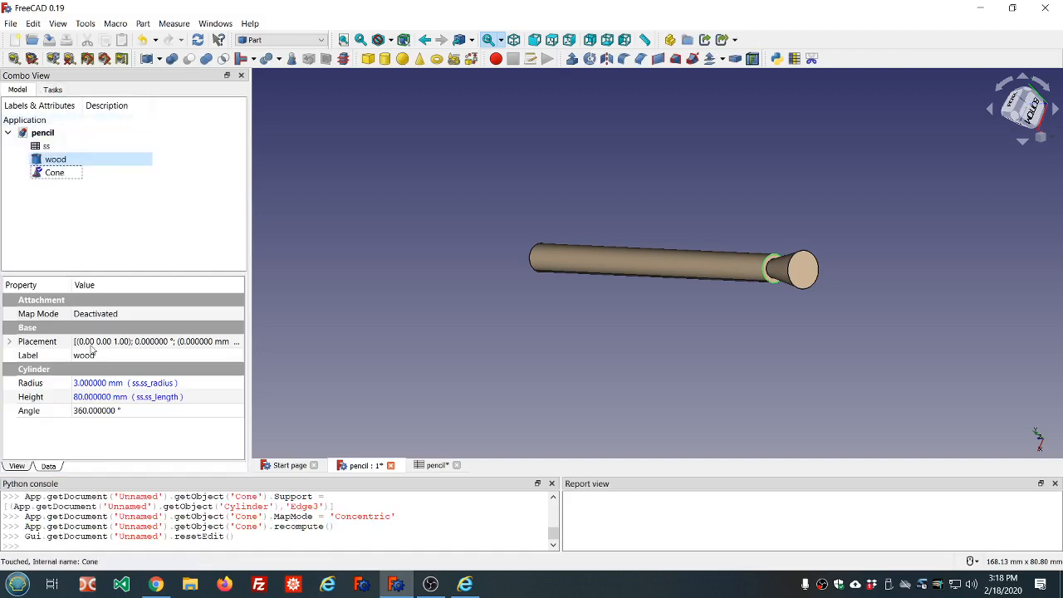
Drive the cone's Radius1 with the expression ss.ss_radius.
click(59, 172)
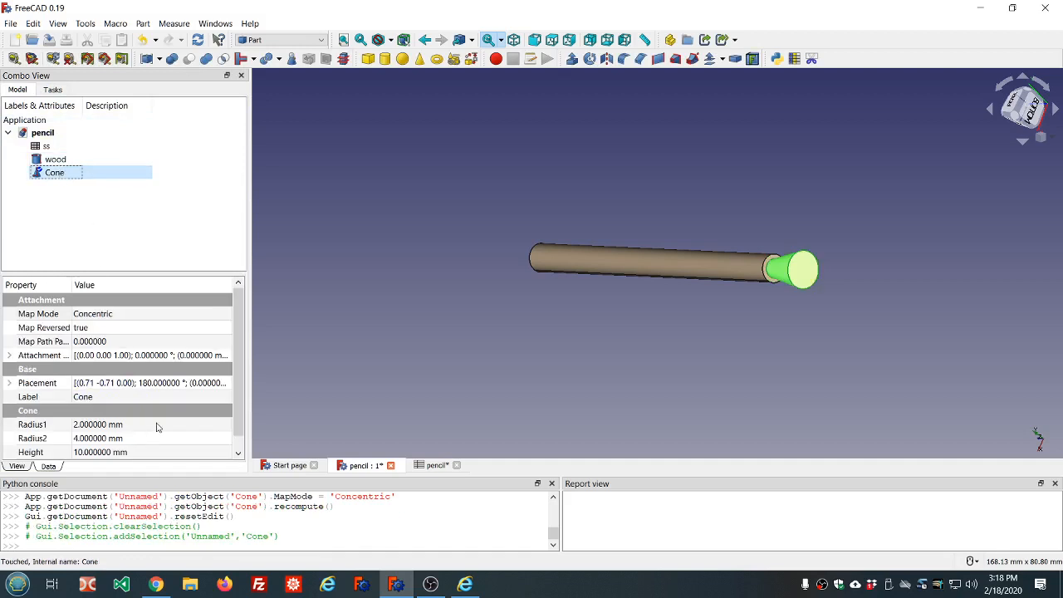
click(157, 426)
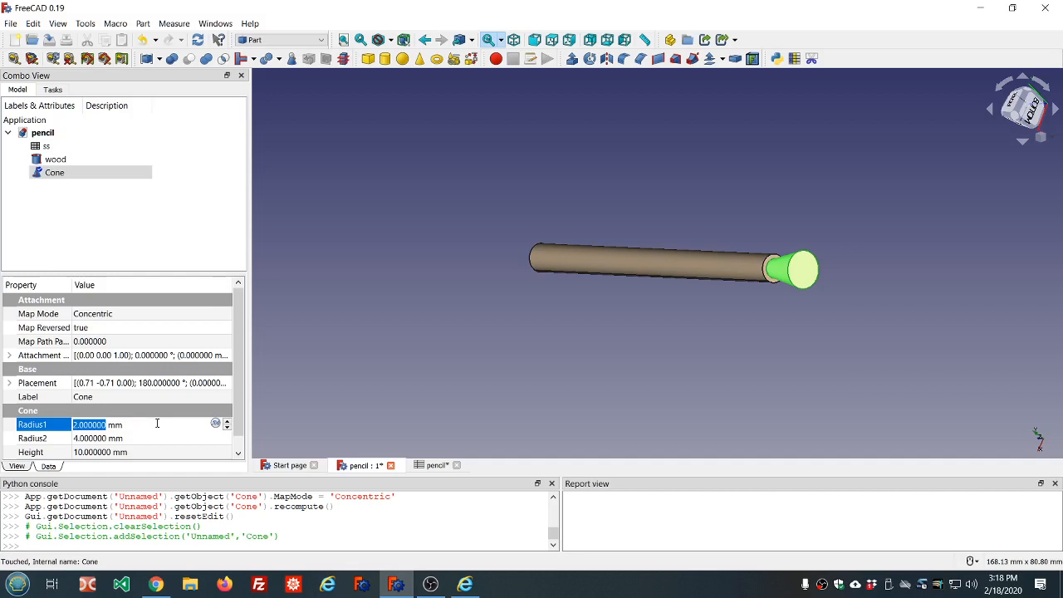
click(217, 425)
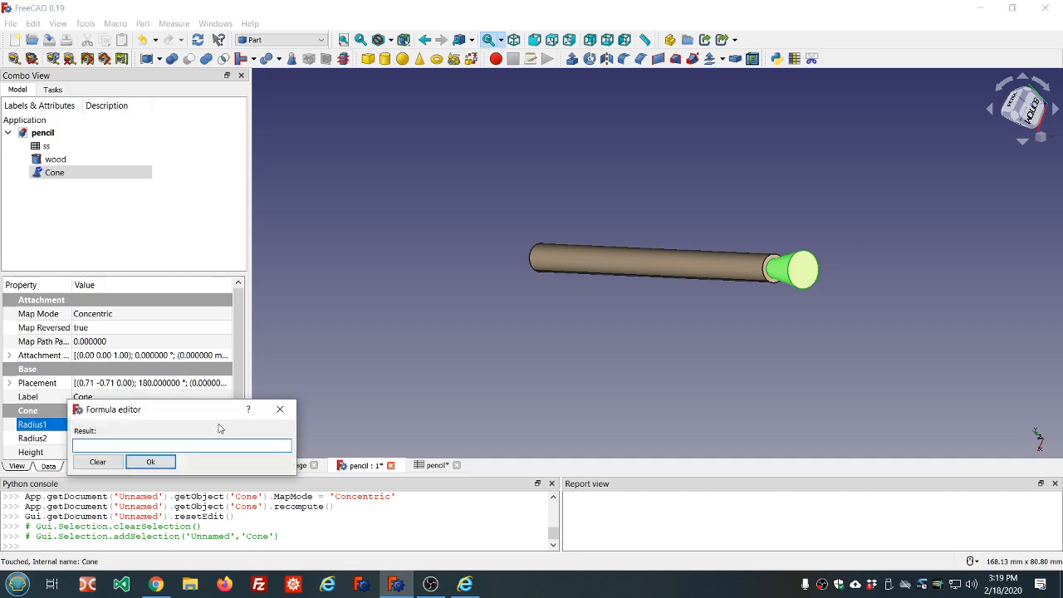
text(ss.ss)
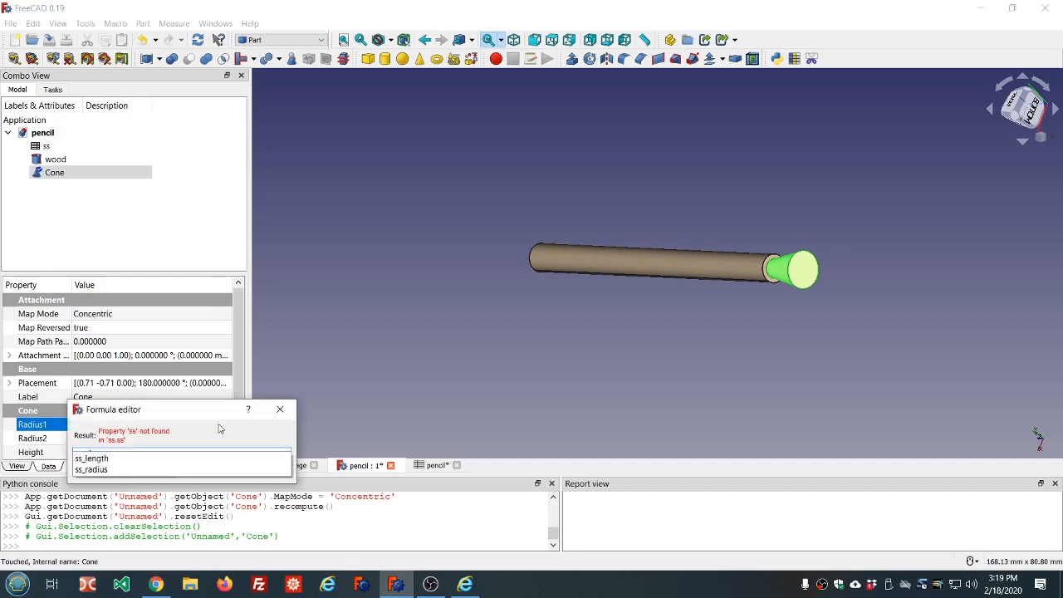
click(88, 470)
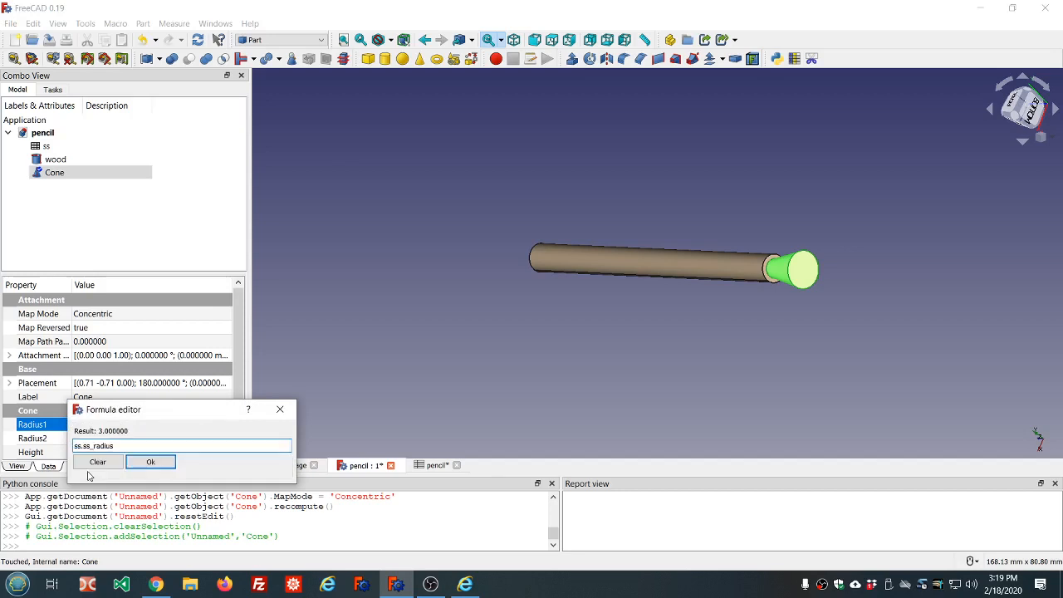
click(141, 468)
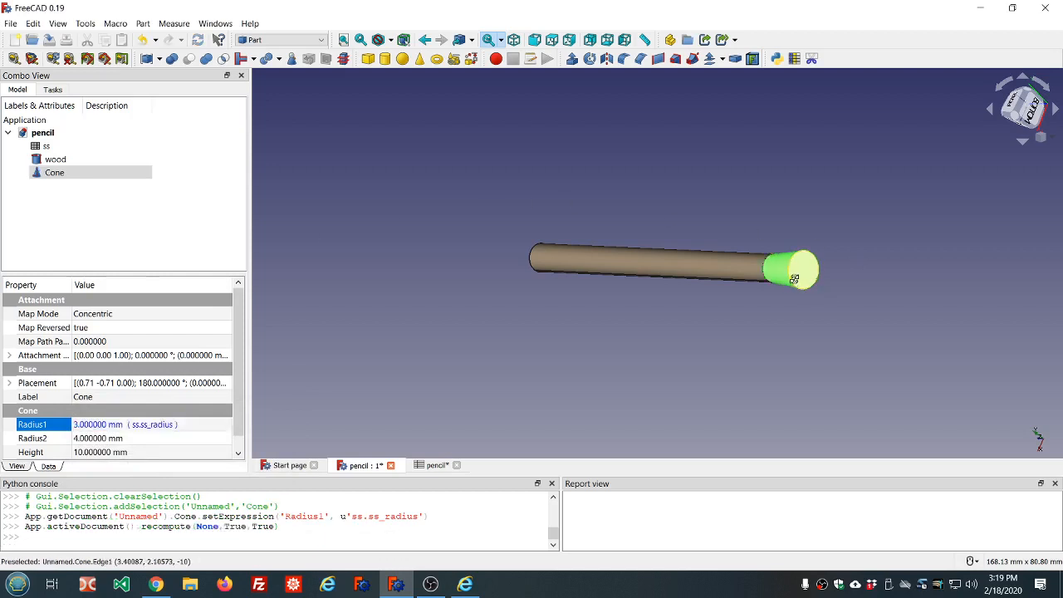
Drive the cone's Height with the expression ss.ss_length/10 and recompute the model.
mouse_move(818, 288)
middle_down()
mouse_move(924, 284)
mouse_move(866, 292)
middle_up()
scroll(862, 286, up, 5)
scroll(862, 286, down, 5)
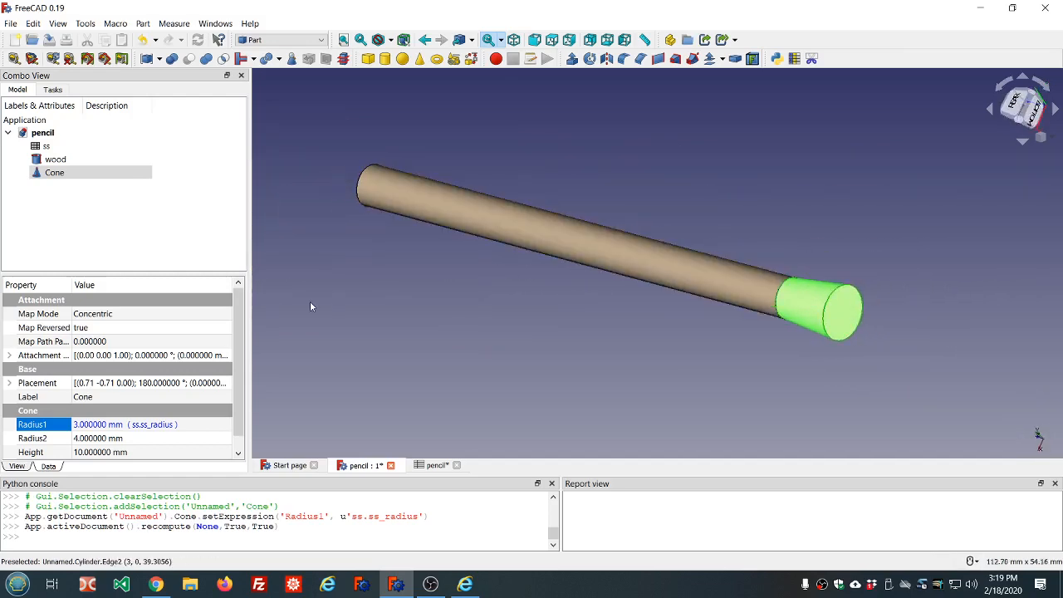
click(163, 452)
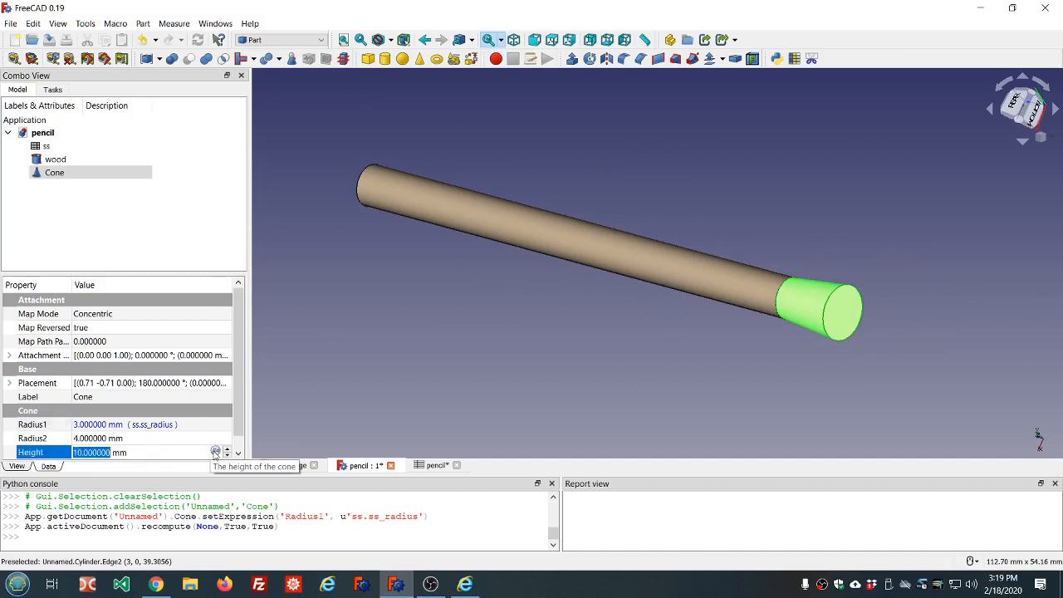
click(215, 452)
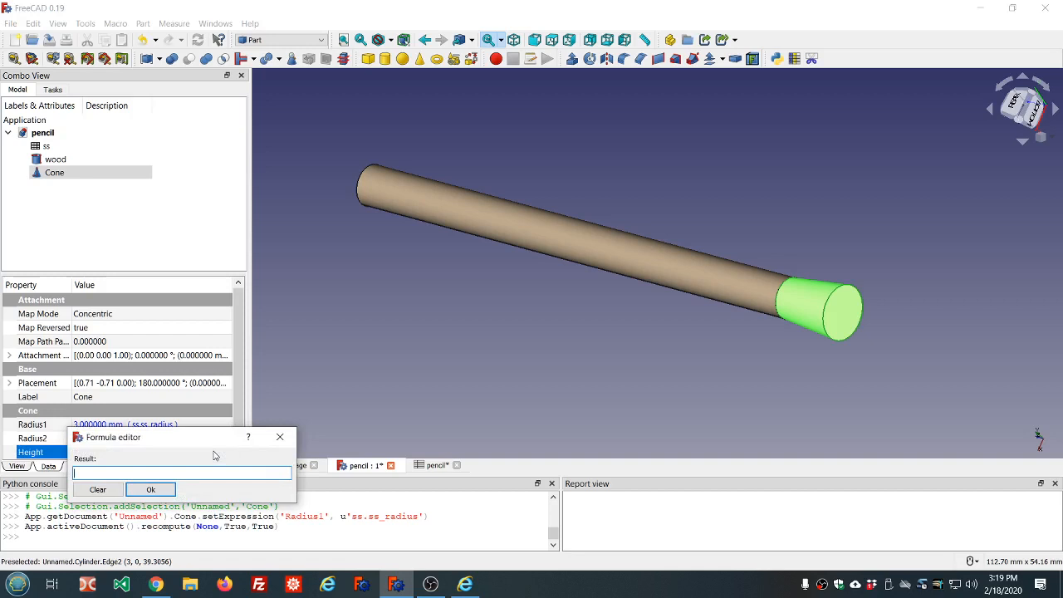
text(ss.ss)
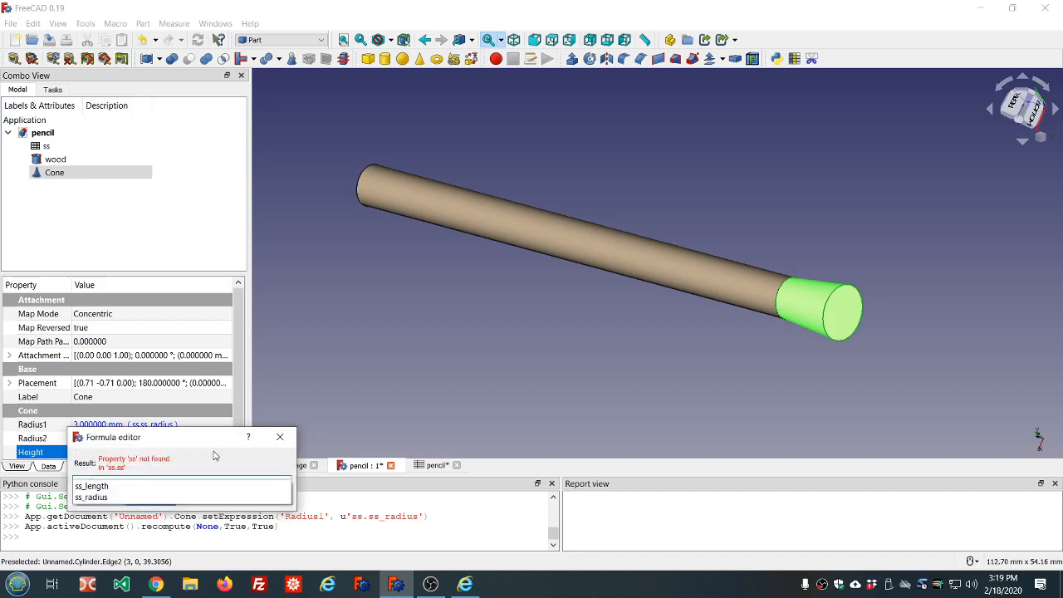
key(Down)
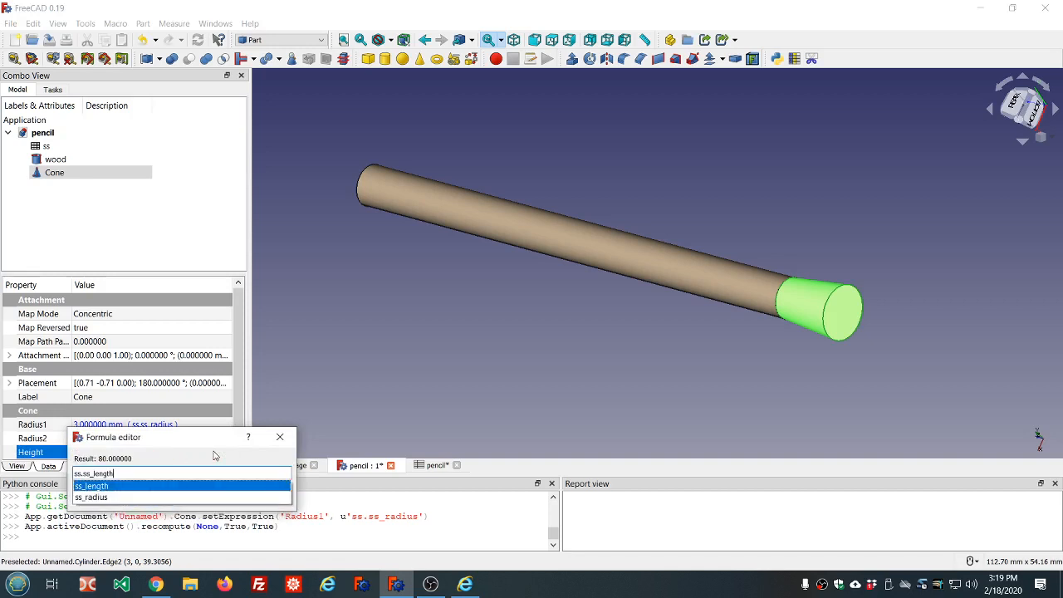
text(/)
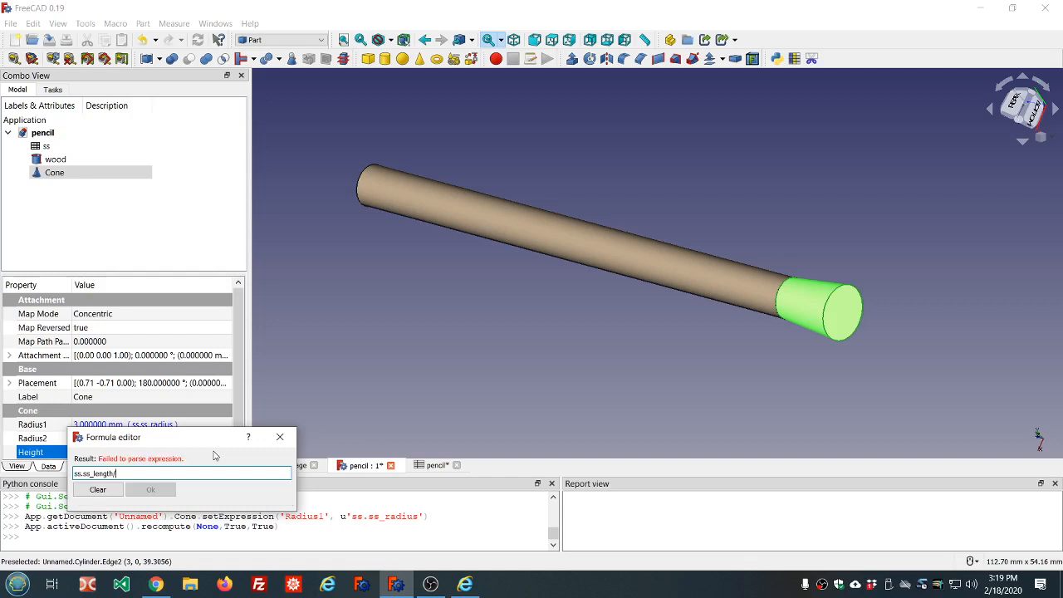
text(10)
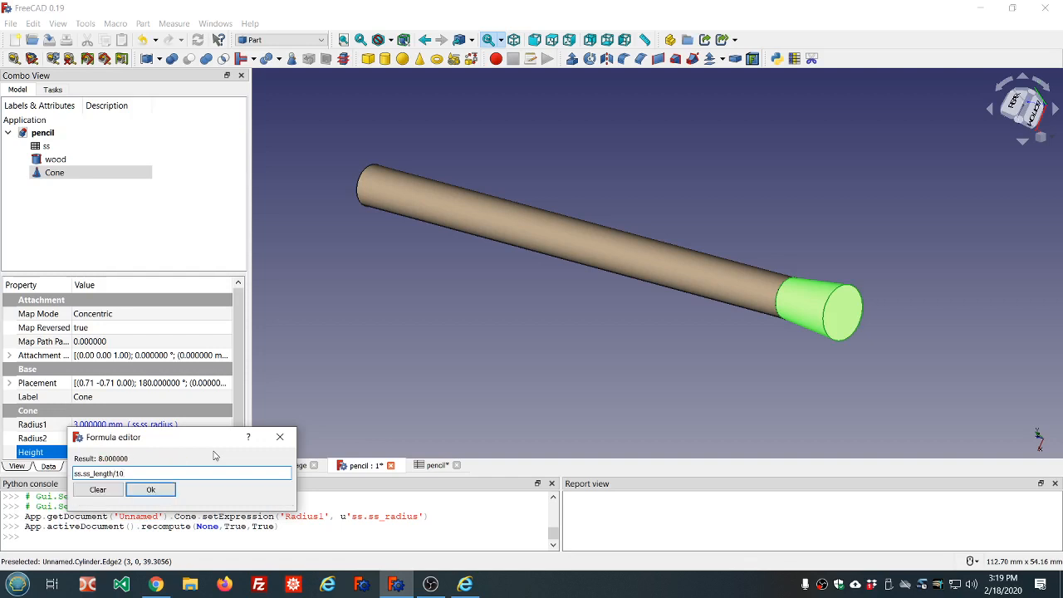
click(150, 489)
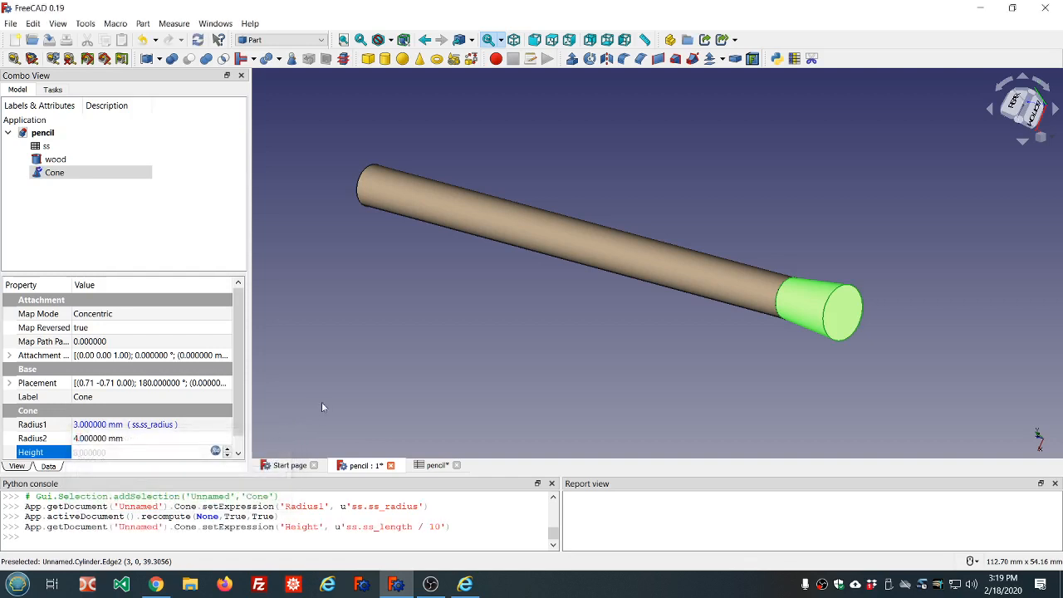
click(225, 220)
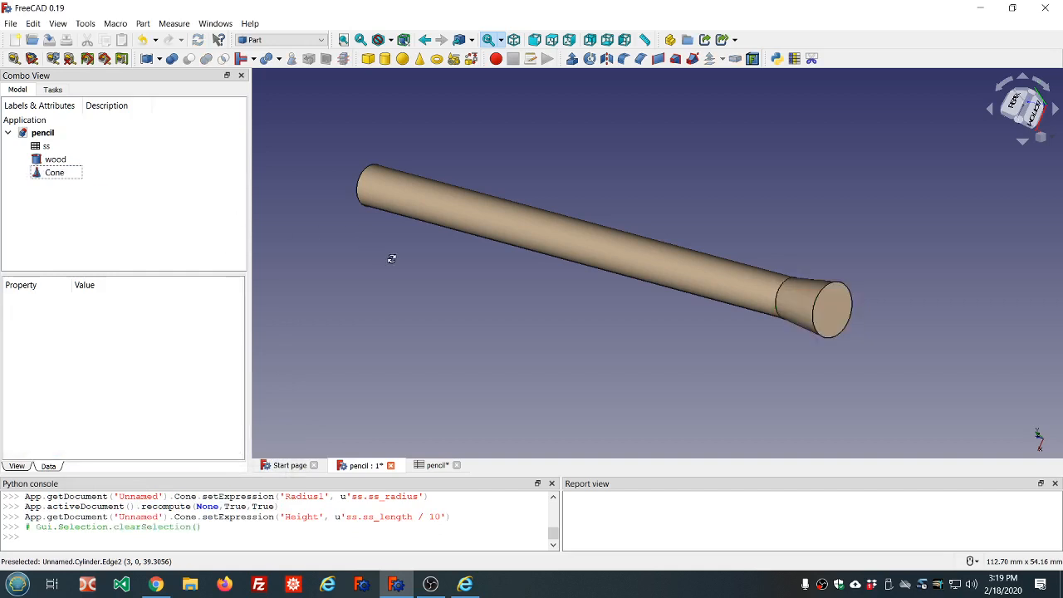
middle_drag(391, 259, 492, 250)
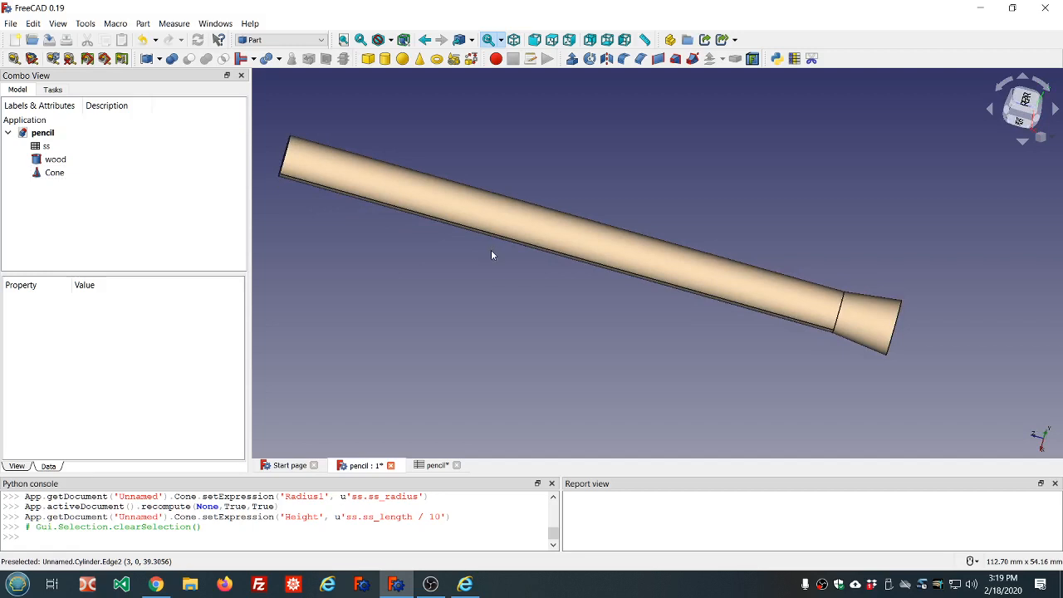
Add the label ss_lead_radius in cell A3 of the ss spreadsheet and run the alias macro to alias cell B3 from it.
click(55, 173)
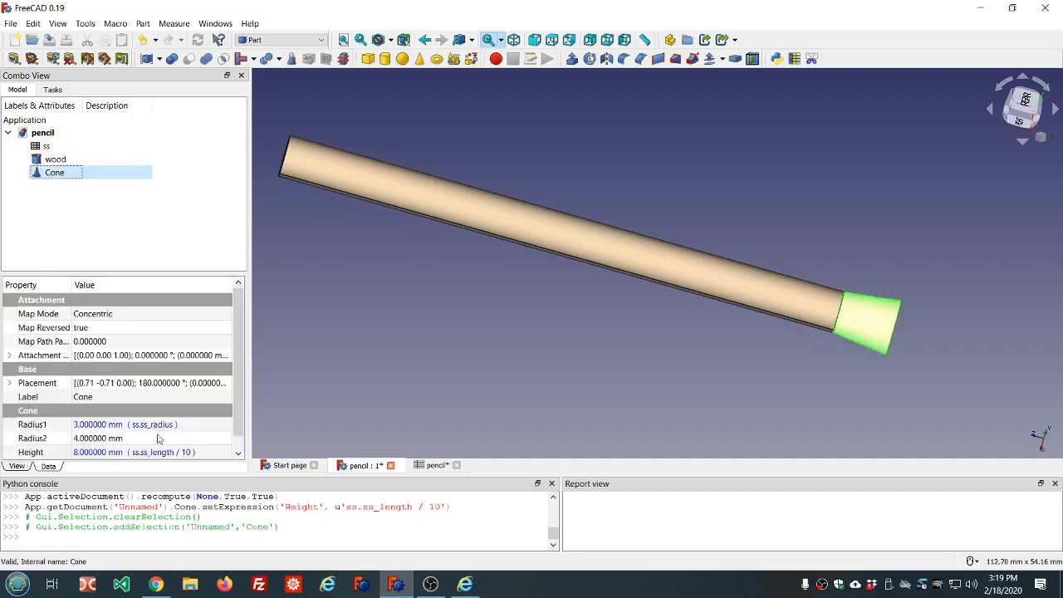
double_click(48, 146)
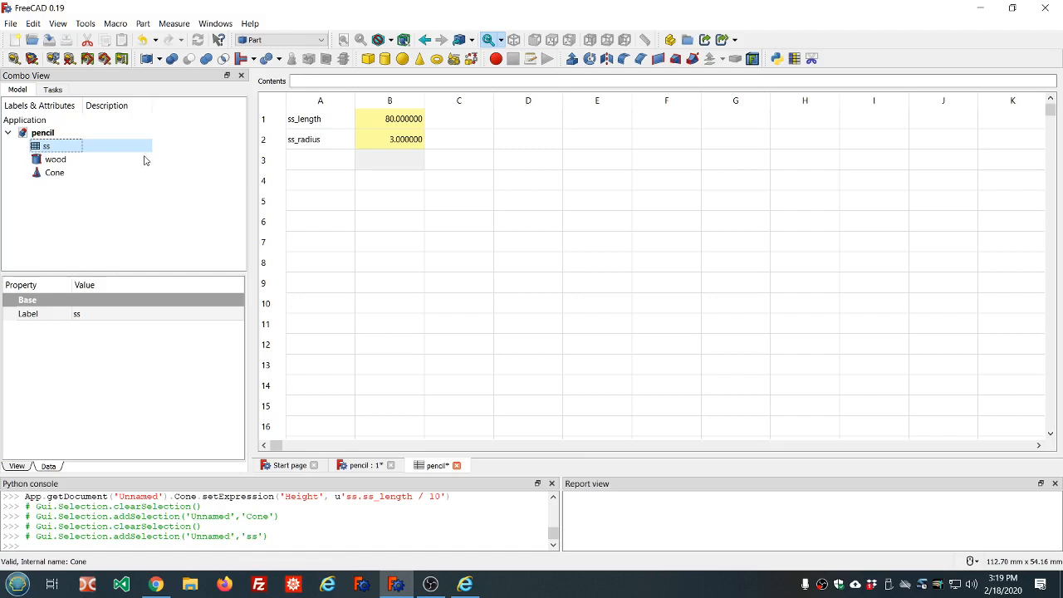
click(77, 174)
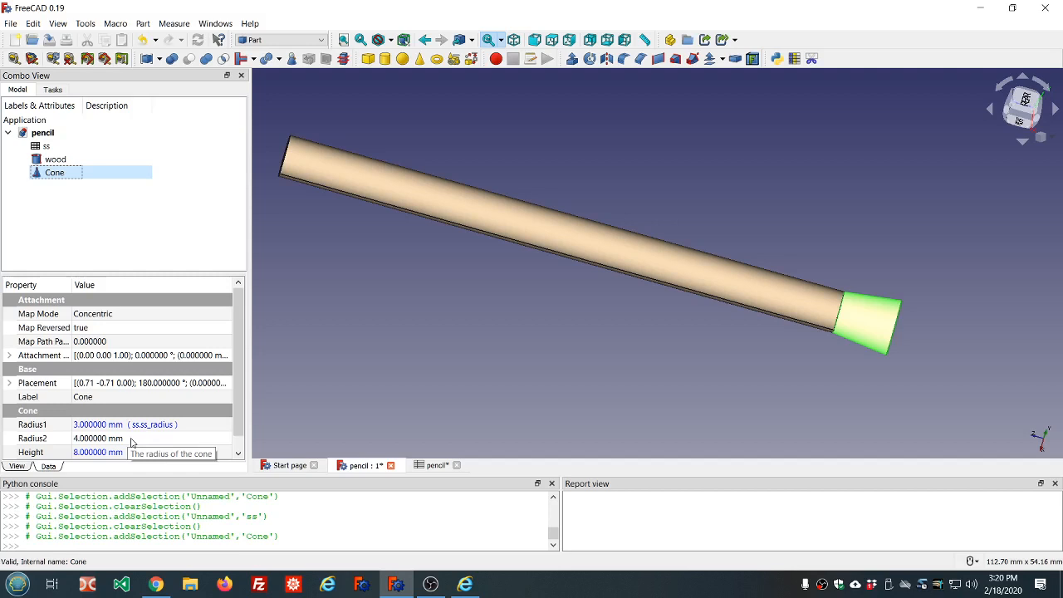
double_click(48, 146)
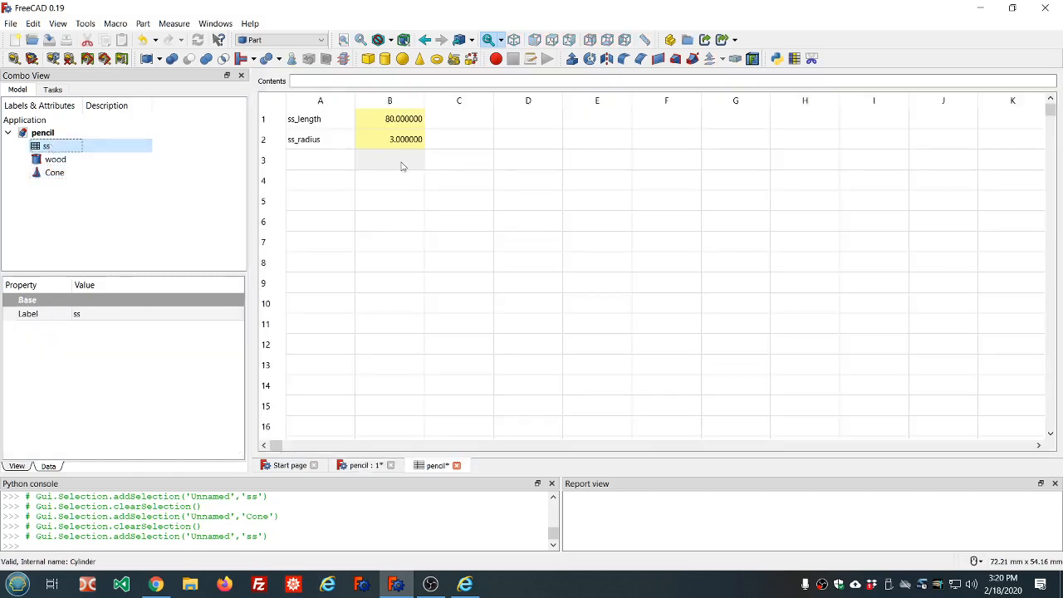
click(308, 157)
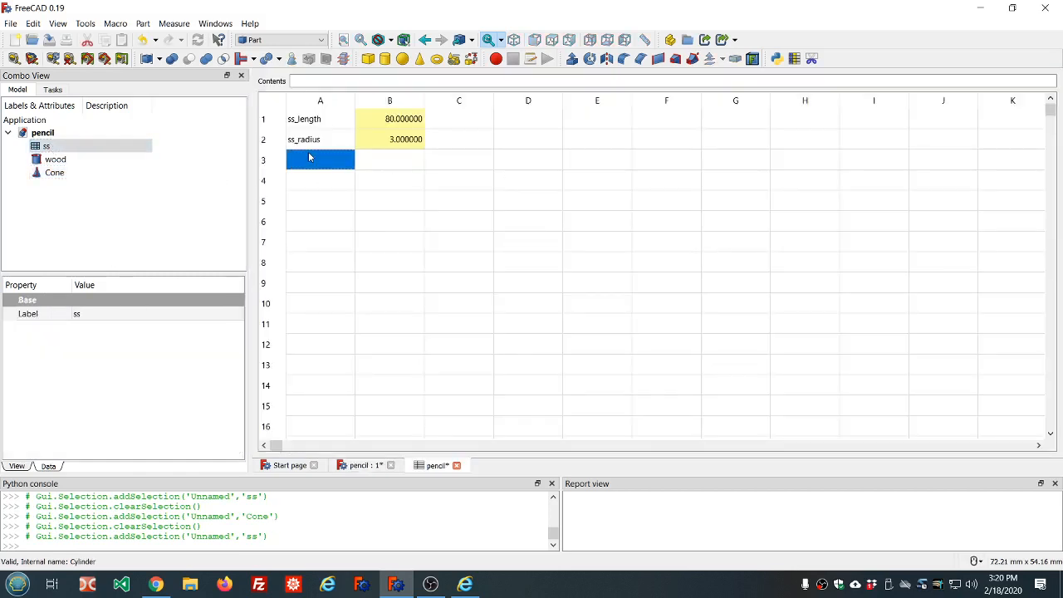
text(ss_lead_radius)
key(Return)
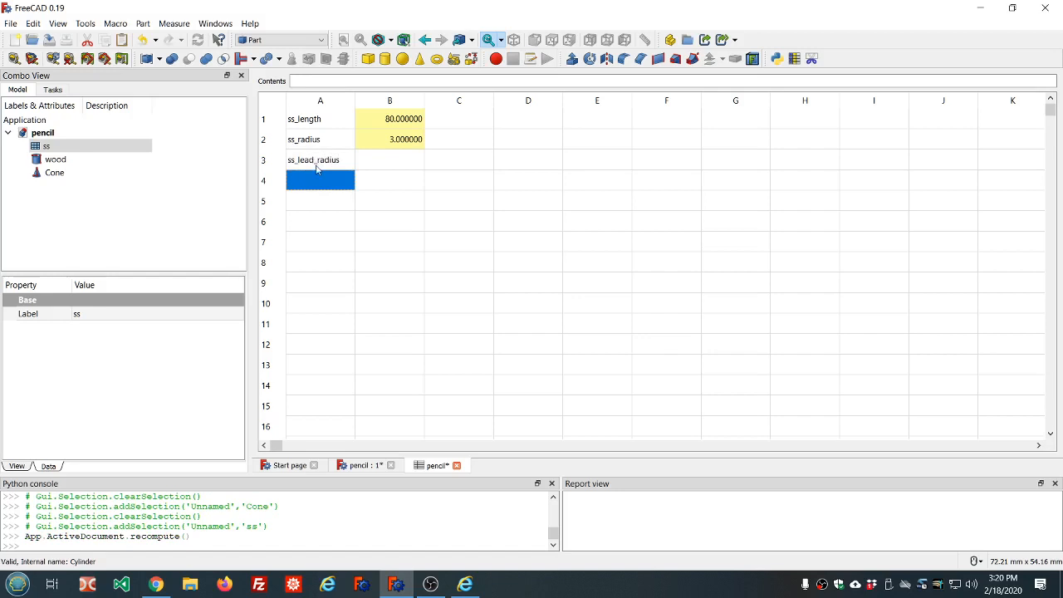
click(317, 166)
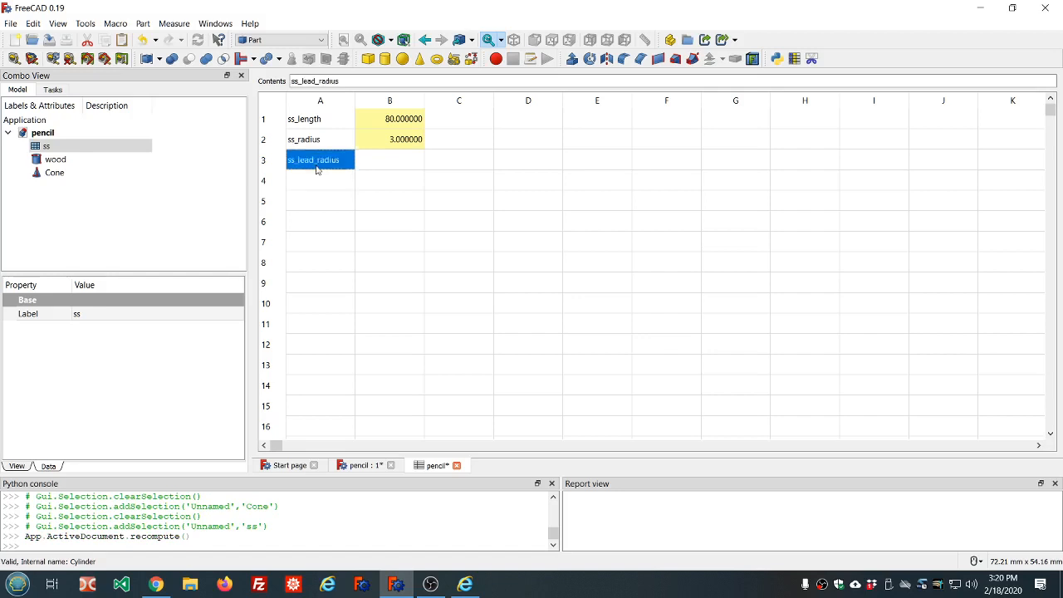
click(794, 58)
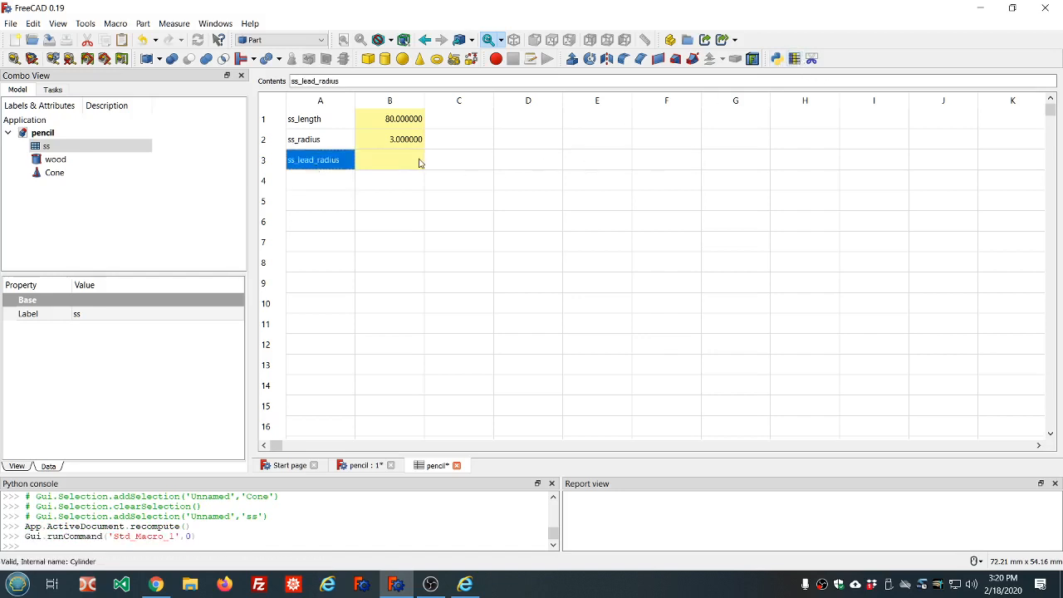
Enter the formula ss_radius/2 in cell B3 of the spreadsheet as the value for ss_lead_radius.
click(368, 163)
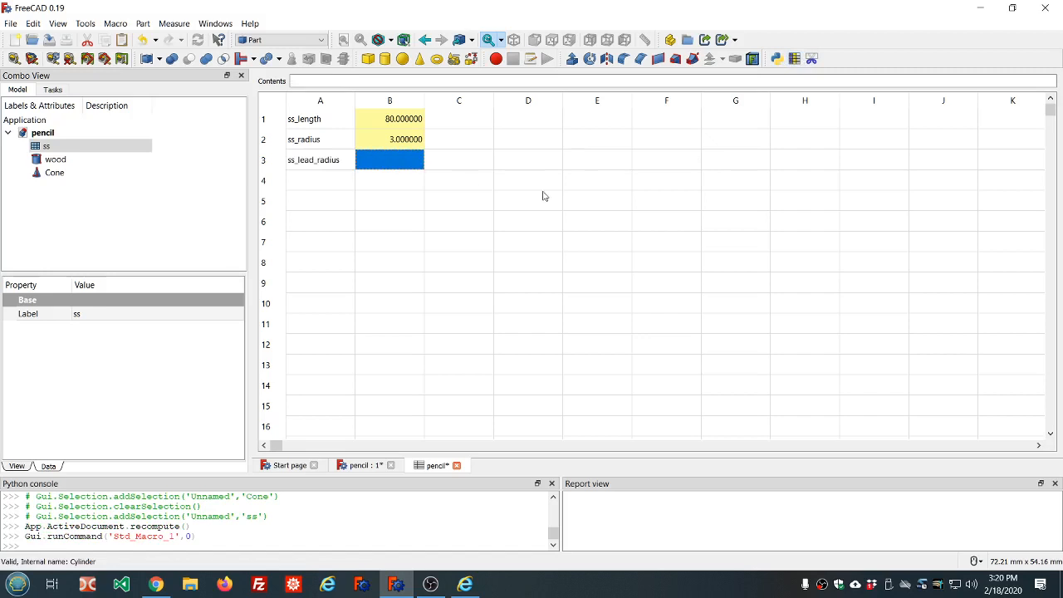
text(ss_radius)
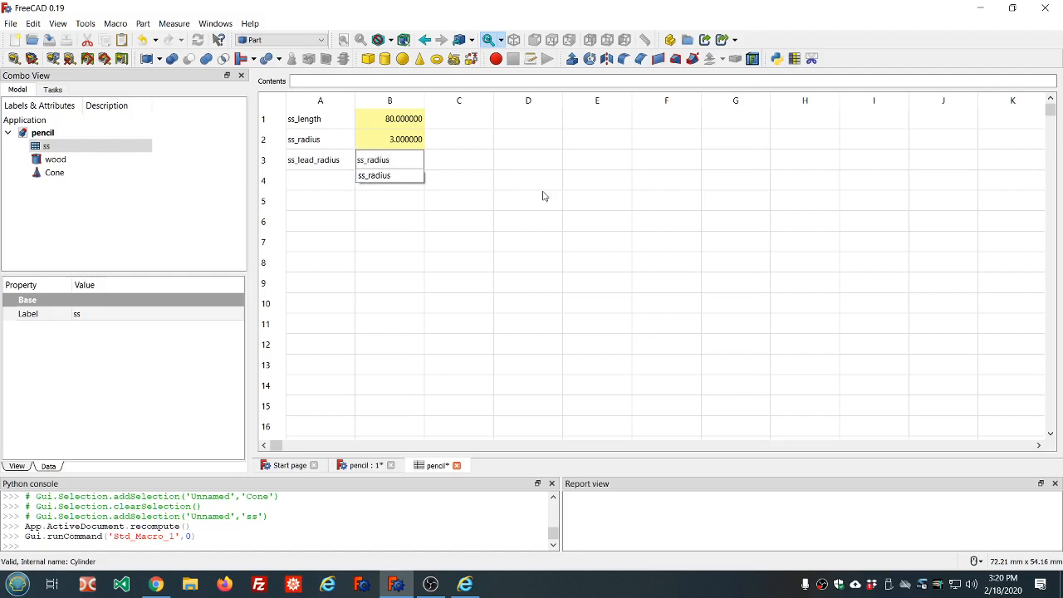
text(/2)
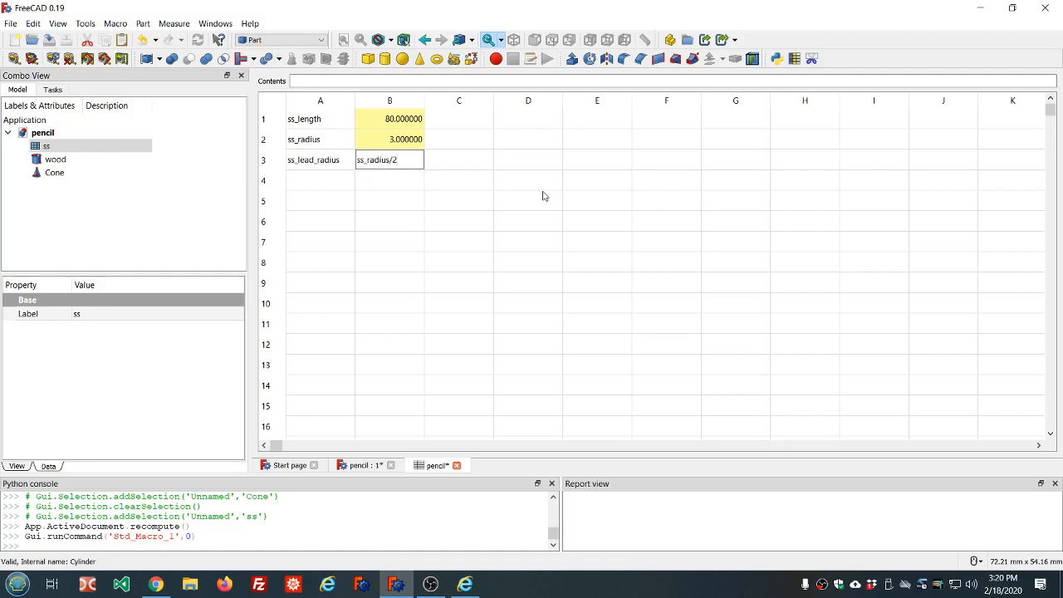
key(Return)
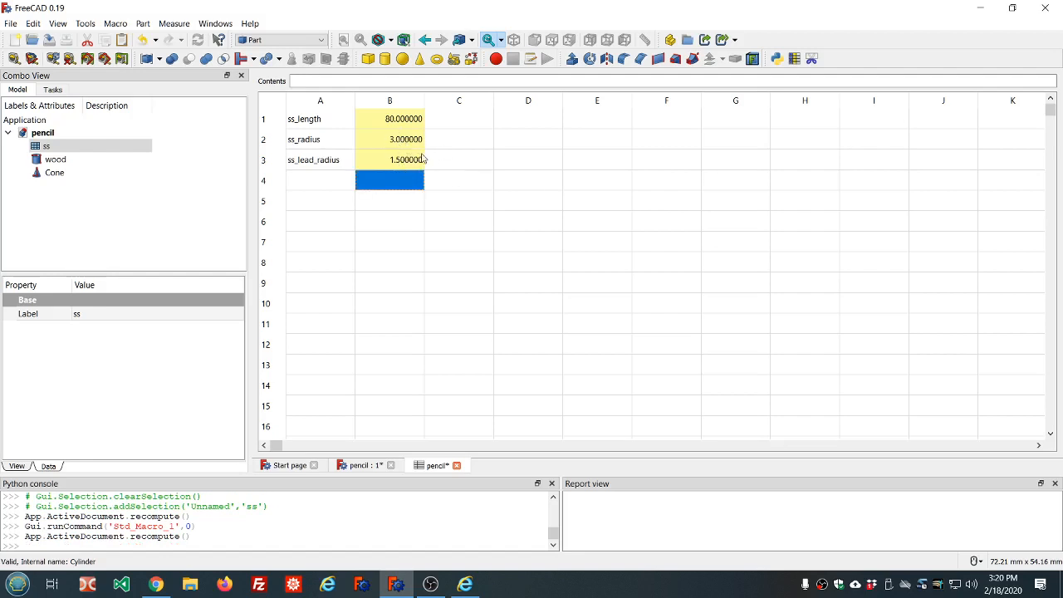
click(331, 188)
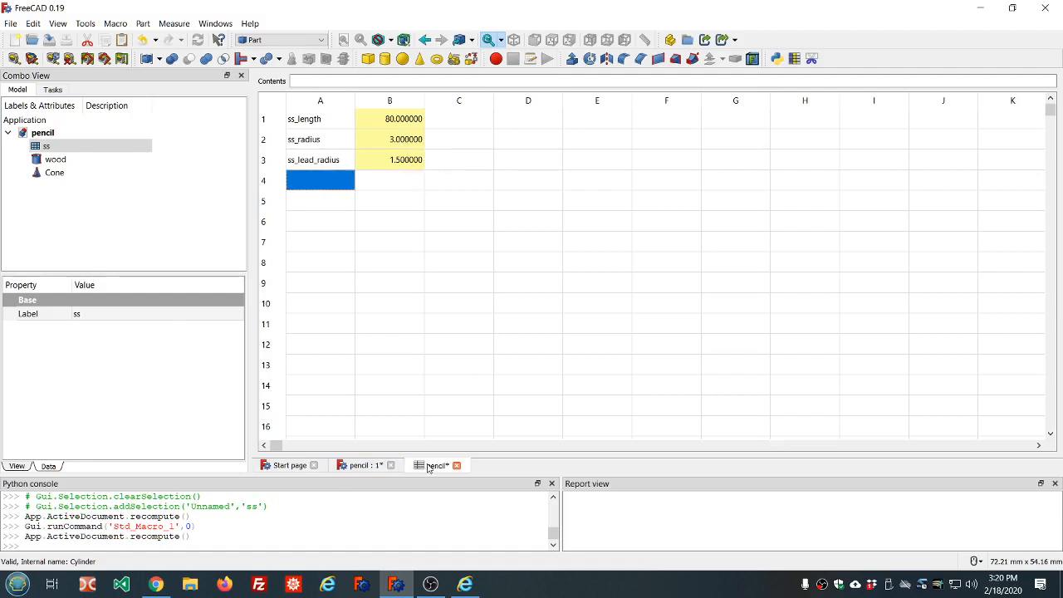
Return to the pencil's 3D view and rename the Cone object as wood_cone.
click(374, 466)
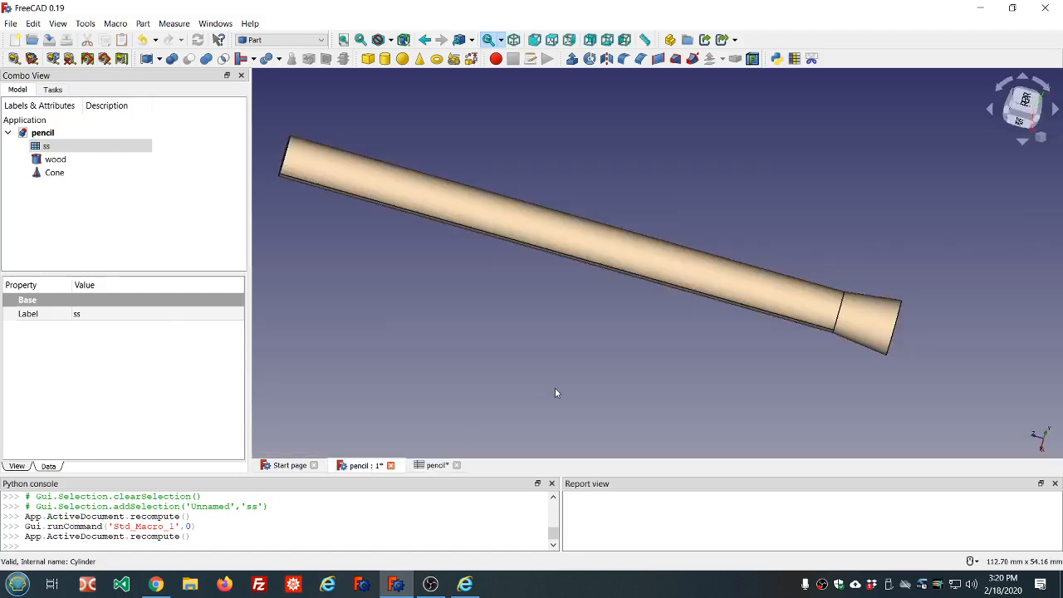
click(55, 173)
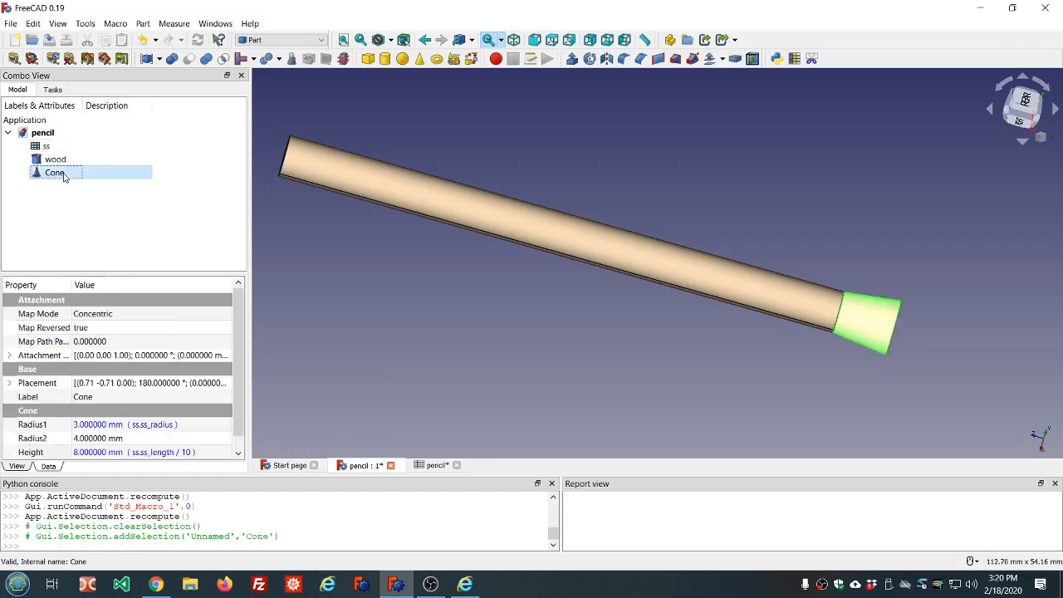
click(65, 176)
text(wood)
text(_cone)
key(Return)
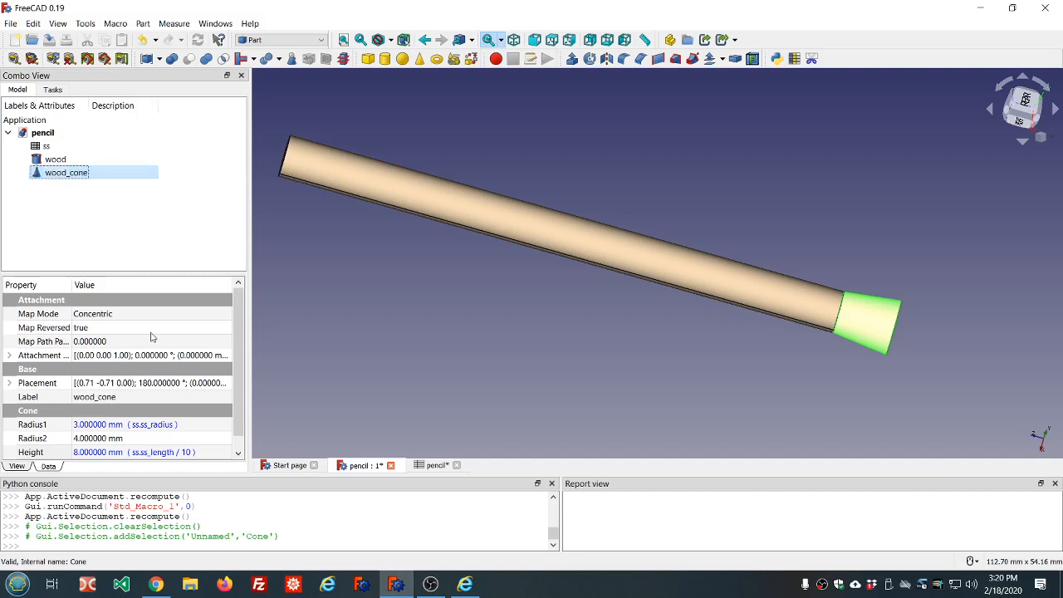
Drive wood_cone's Radius2 with the expression ss.ss_lead_radius.
click(143, 438)
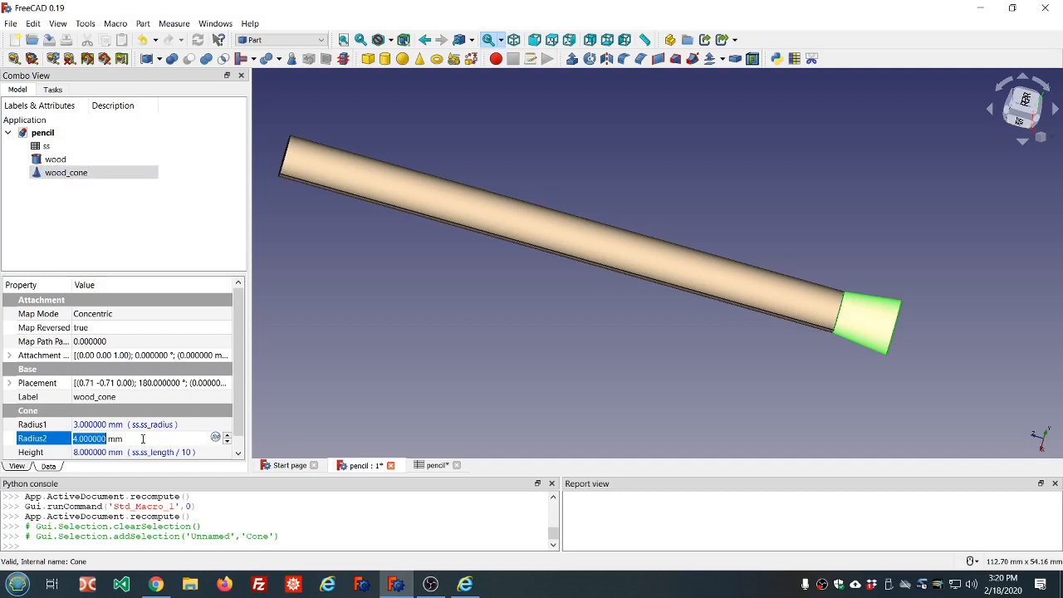
key(equal)
text(ss.ss)
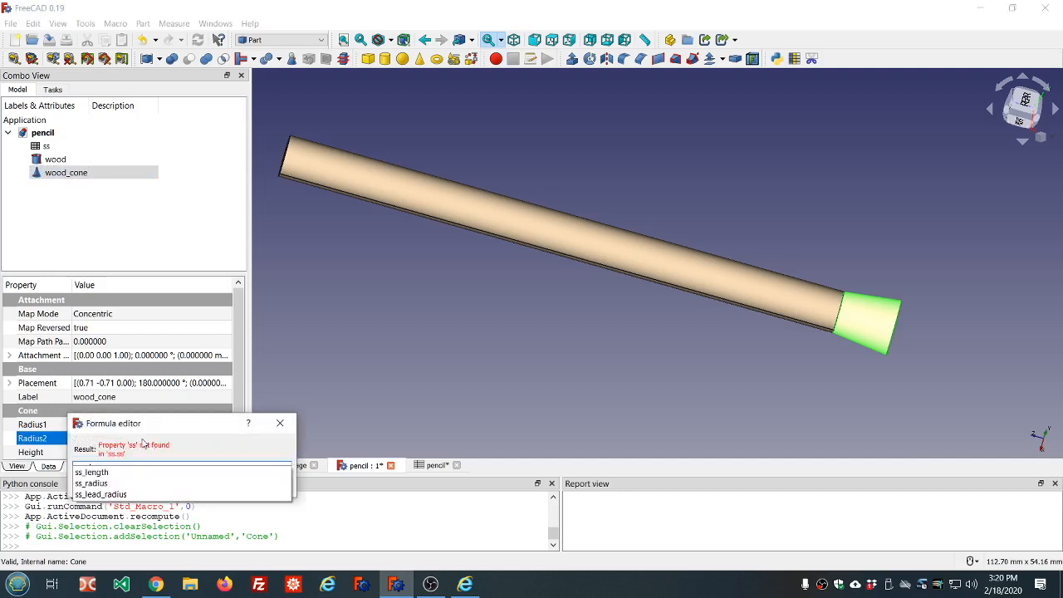
key(Down)
key(Down)
key(Down)
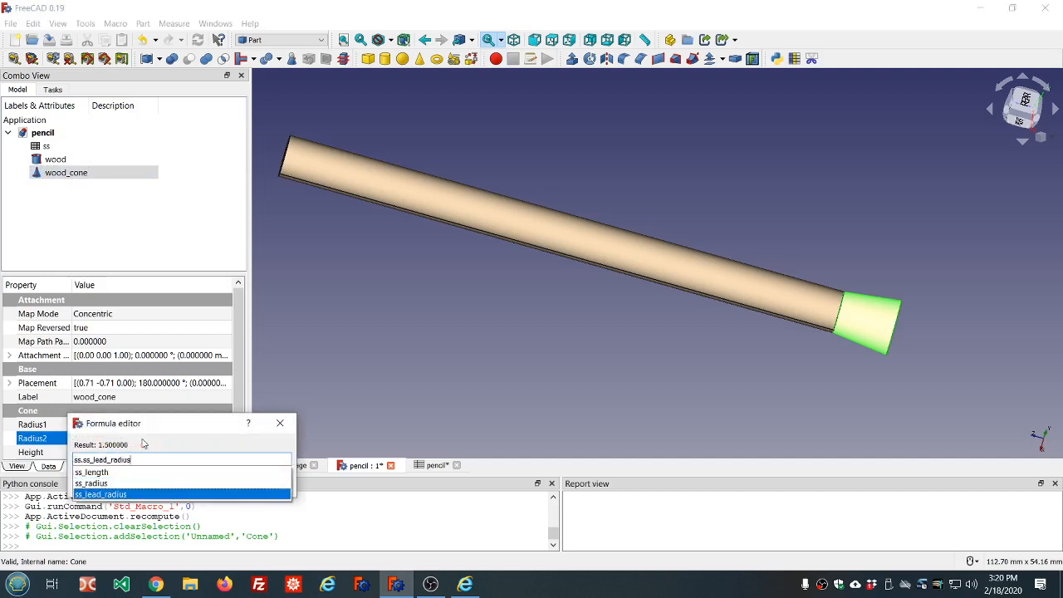
key(Return)
key(Return)
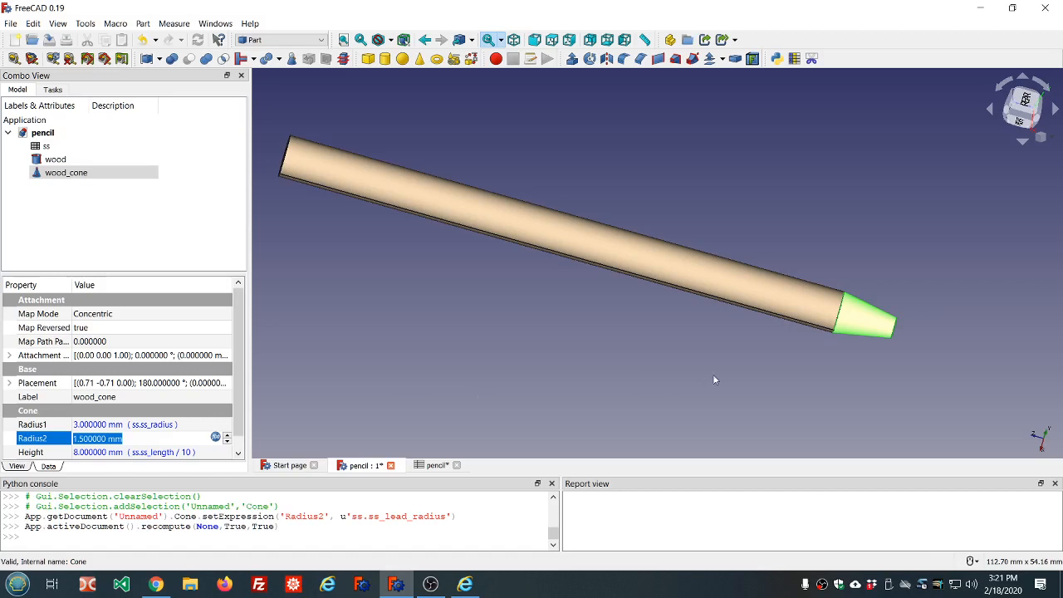
Create a second Part cone and rename it as lead_cone.
mouse_move(937, 347)
middle_down()
mouse_move(761, 322)
mouse_move(801, 355)
mouse_move(838, 358)
middle_up()
scroll(789, 329, down, 4)
scroll(762, 324, up, 5)
scroll(838, 358, up, 2)
scroll(862, 362, down, 5)
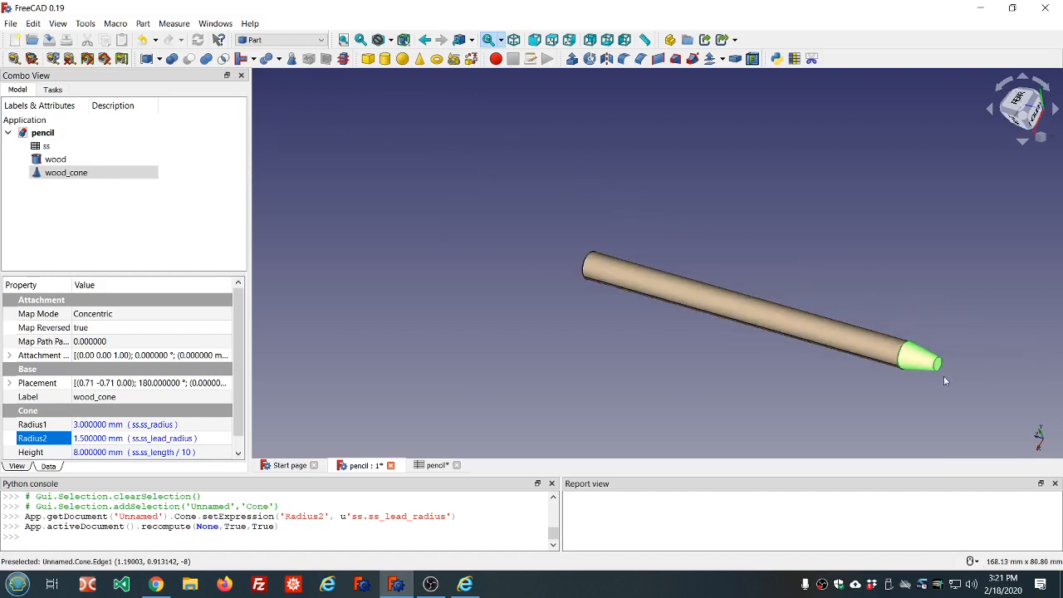
click(421, 58)
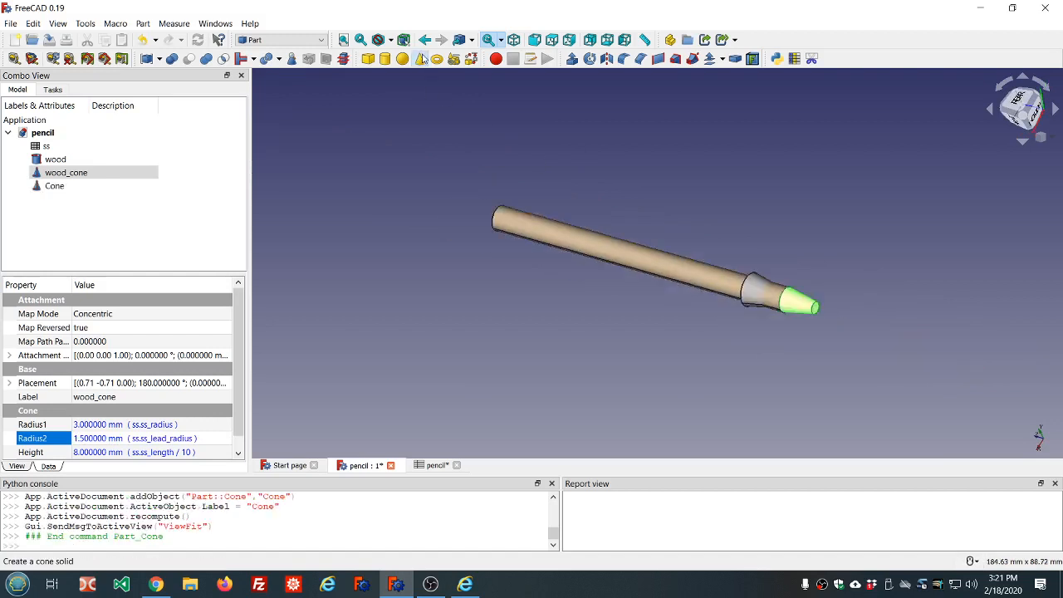
click(72, 186)
click(72, 184)
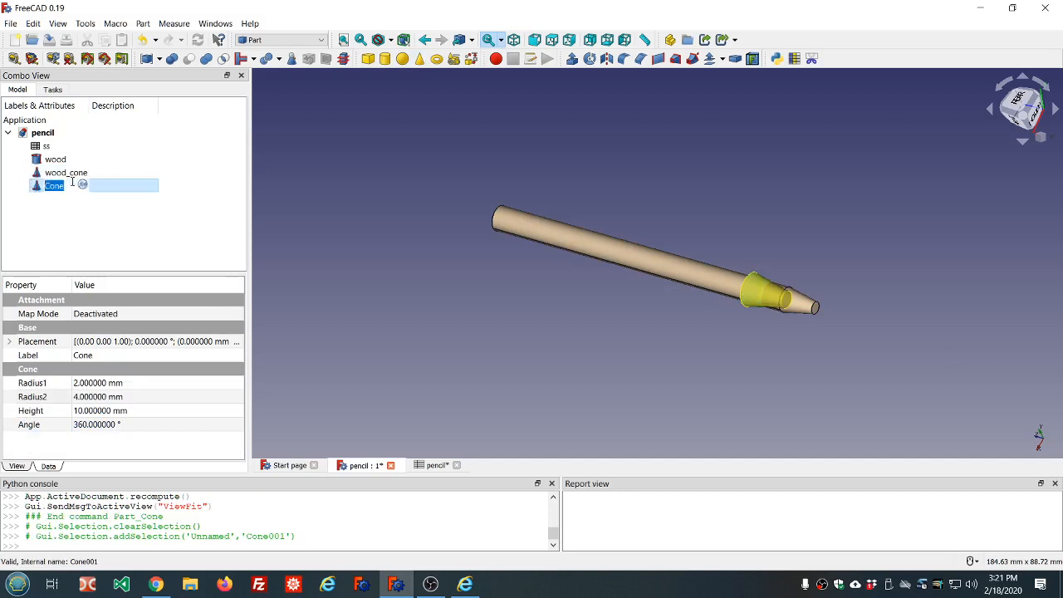
text(lead_cone)
key(Return)
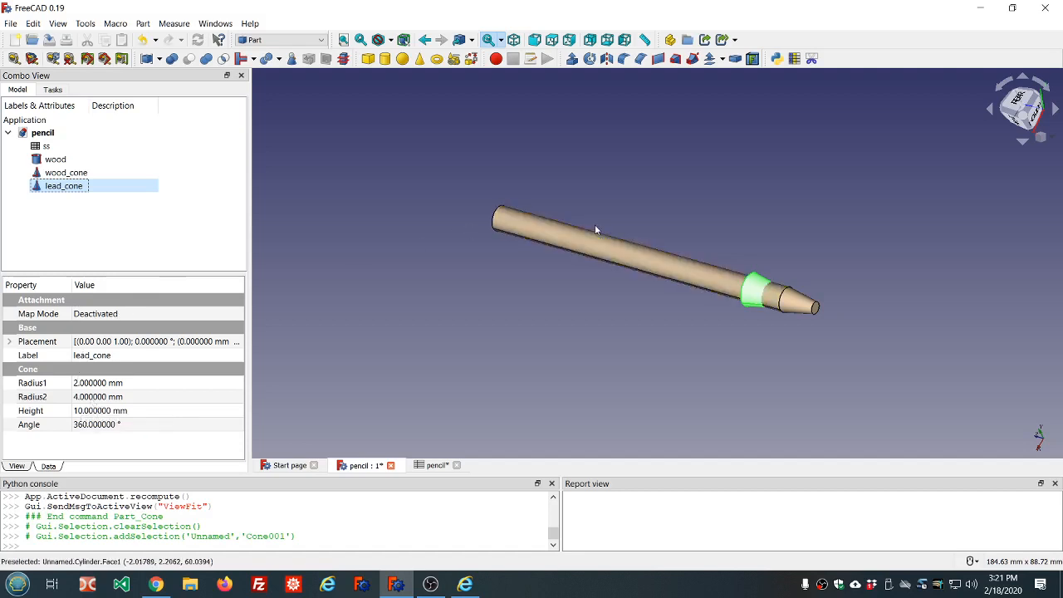
Attach lead_cone to the circular edge at wood_cone's narrow end in Concentric mode.
click(142, 316)
click(238, 316)
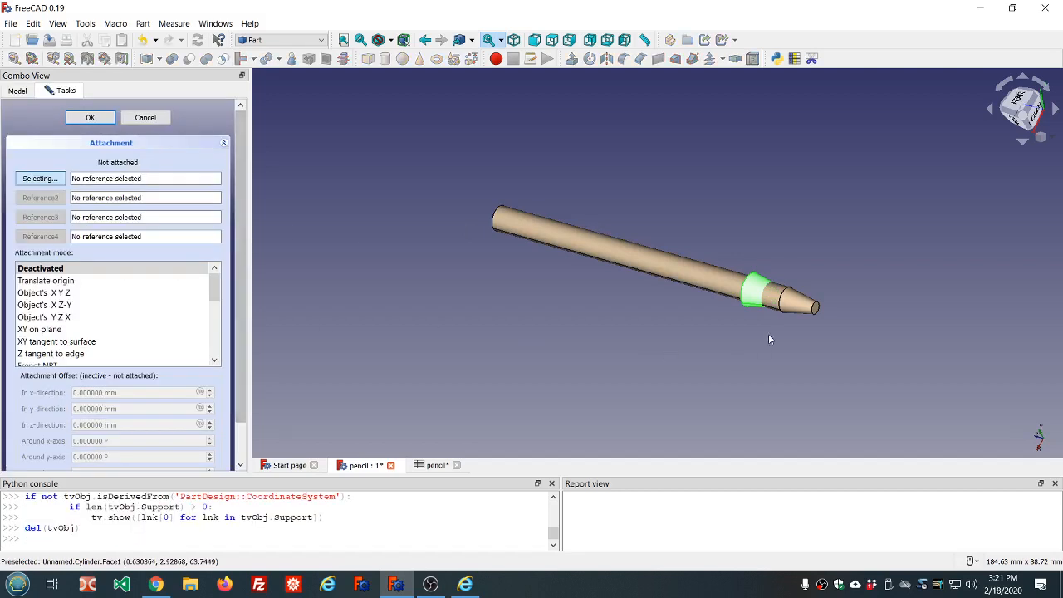
click(817, 315)
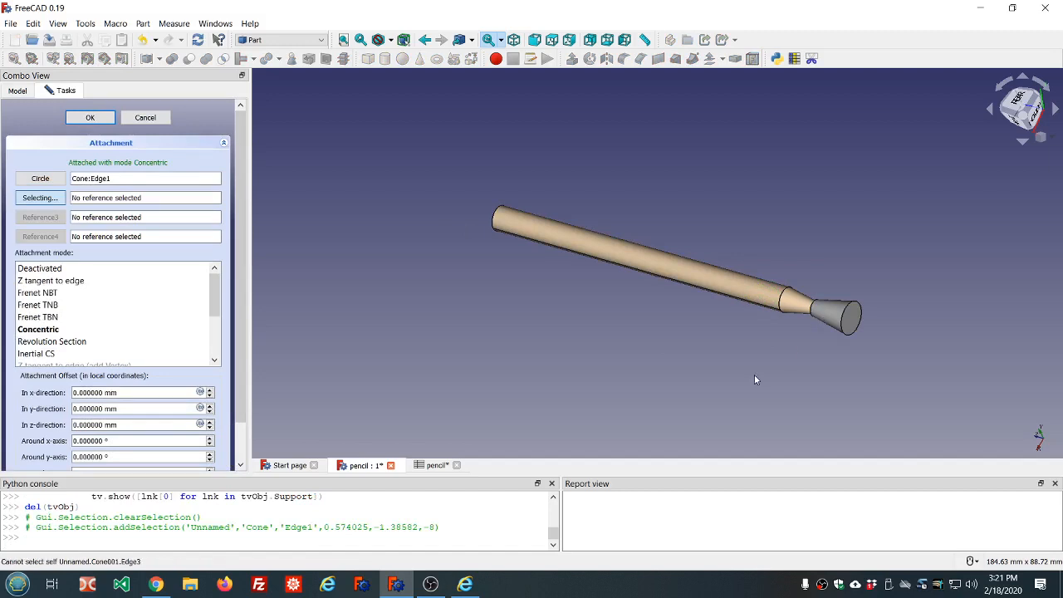
click(90, 117)
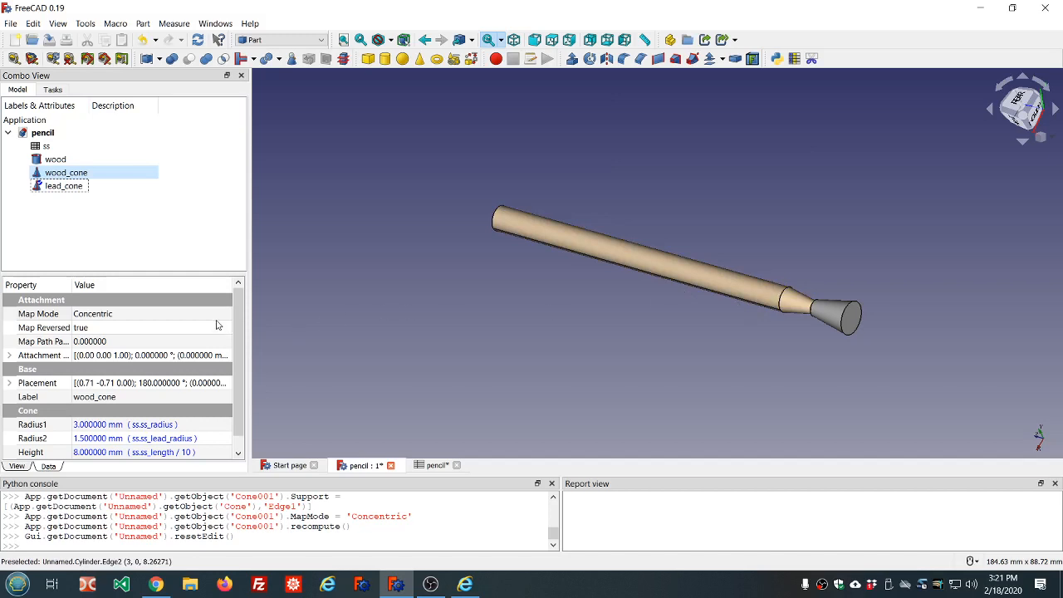
Set lead_cone's shape color to dark gray #4b4b4b, storing that shade as a custom color in place of the lighter gray.
click(66, 188)
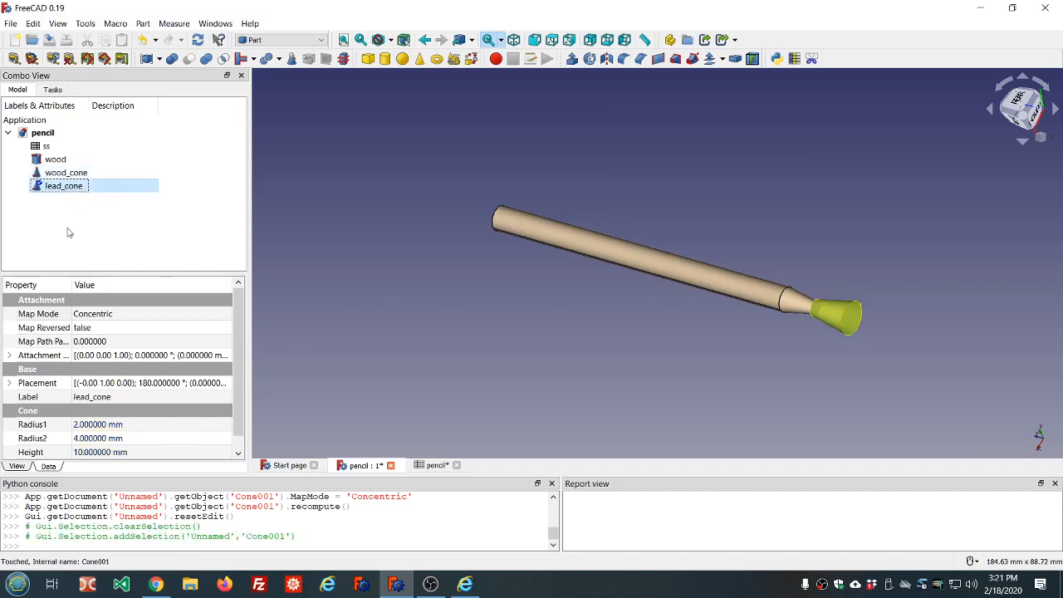
click(17, 466)
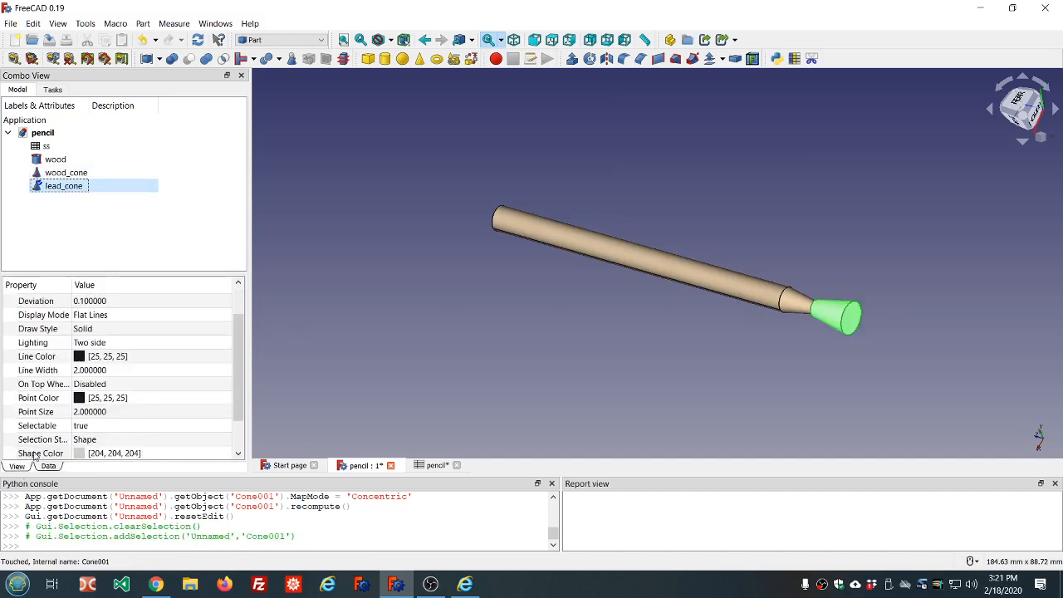
click(79, 455)
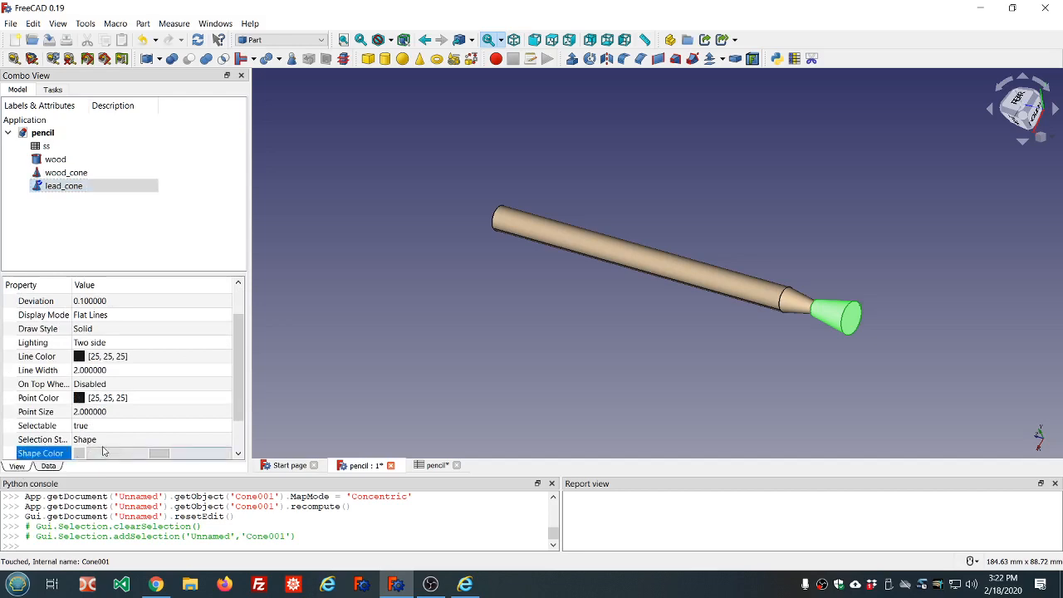
click(158, 454)
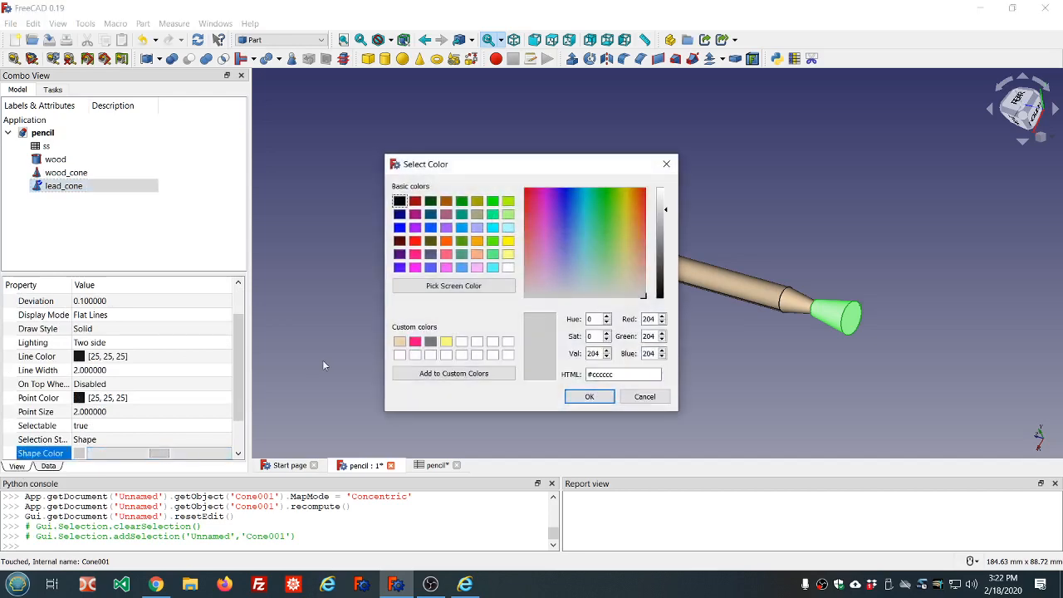
click(430, 342)
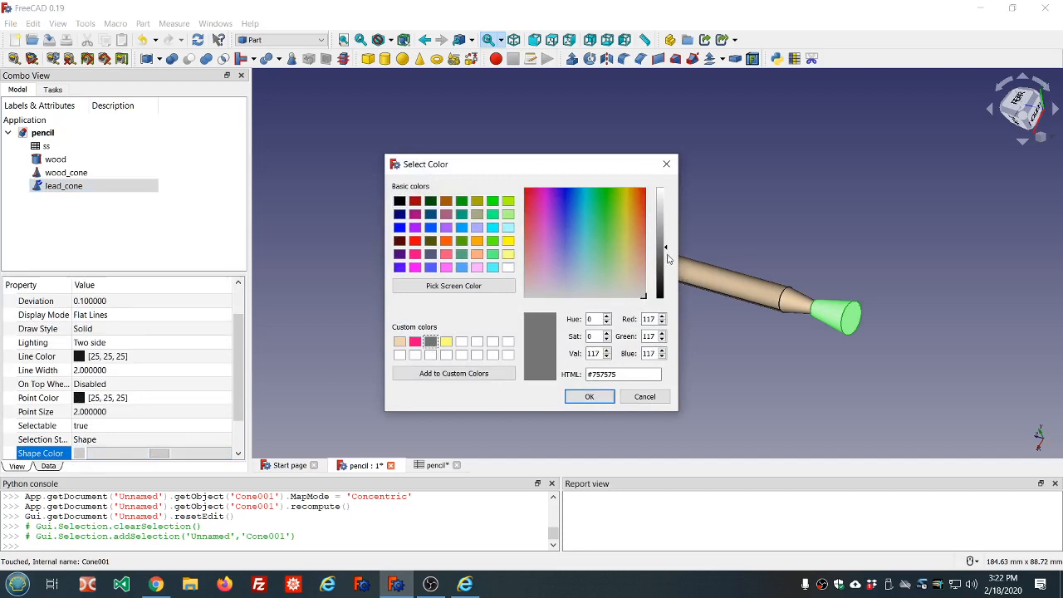
drag(666, 251, 666, 270)
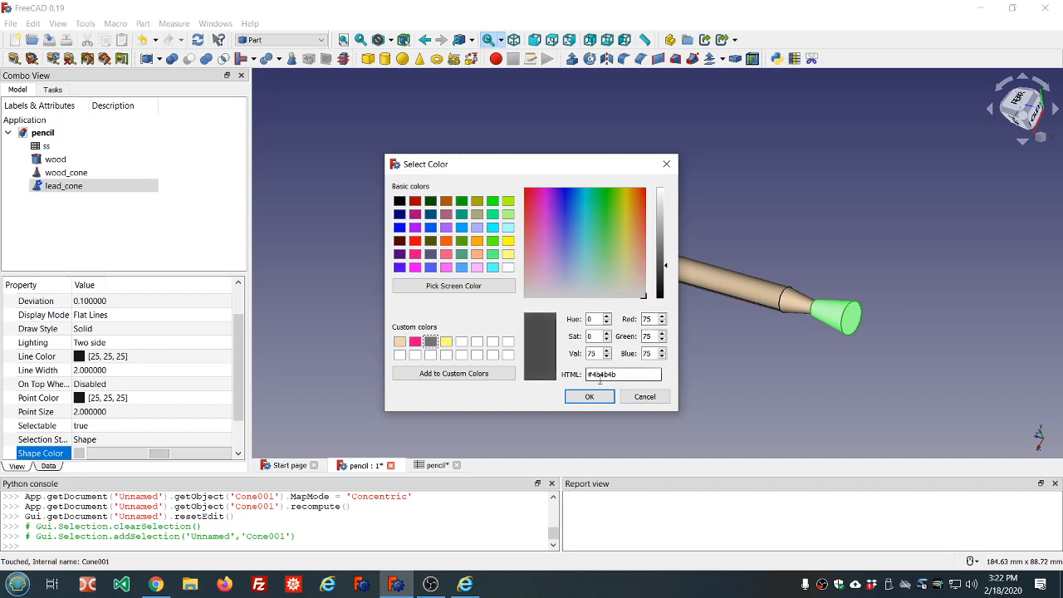
click(439, 375)
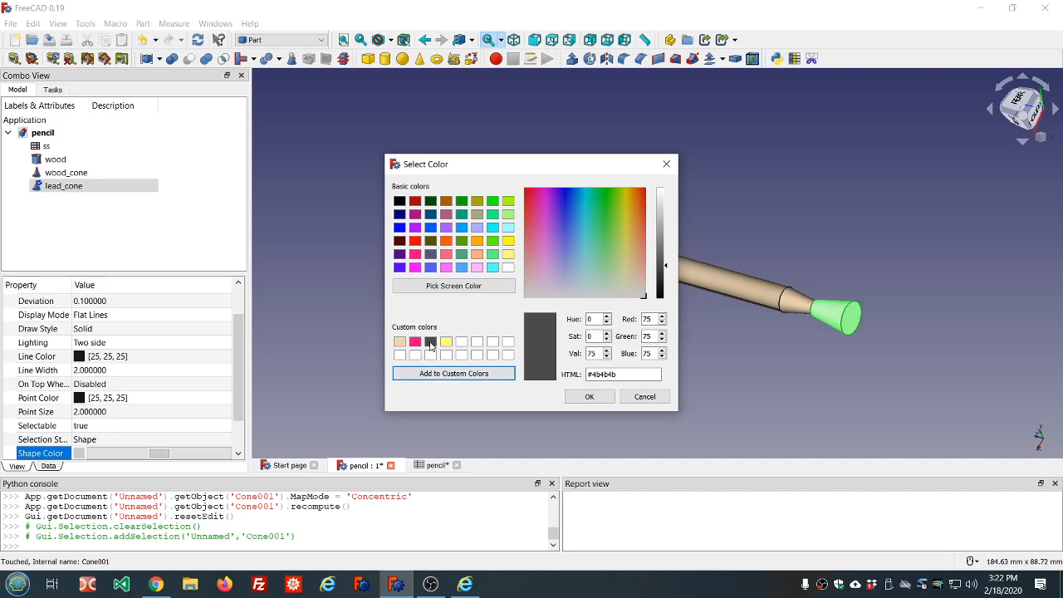
click(430, 343)
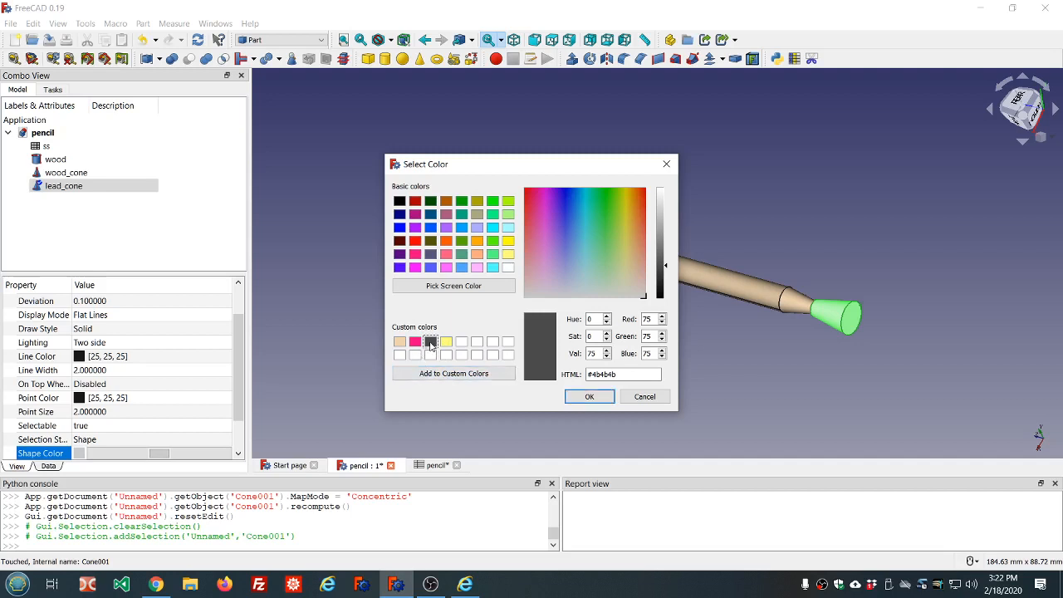
click(590, 397)
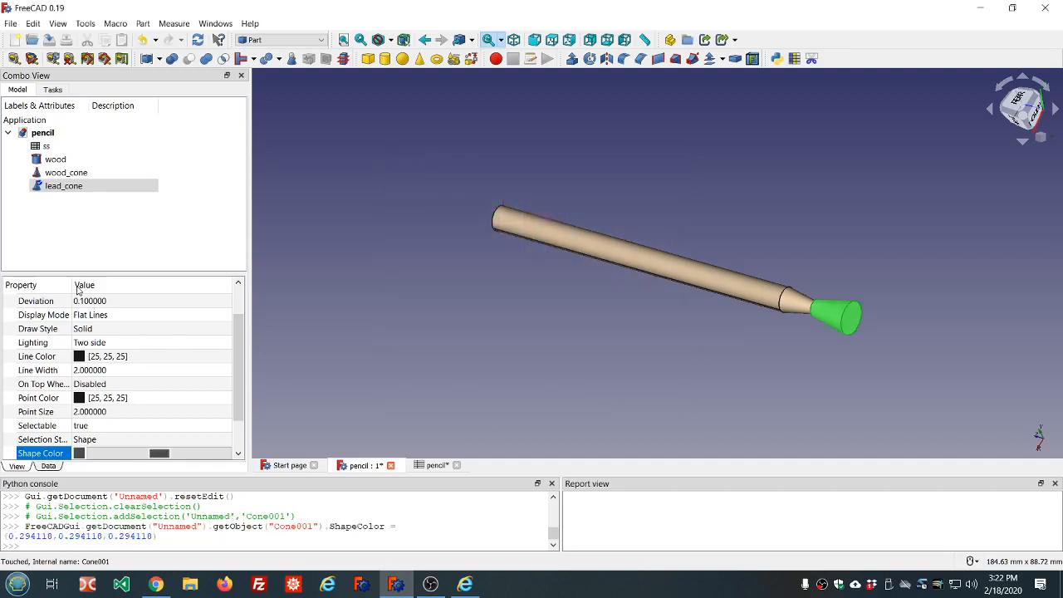
Deselect lead_cone and recompute the model.
click(48, 466)
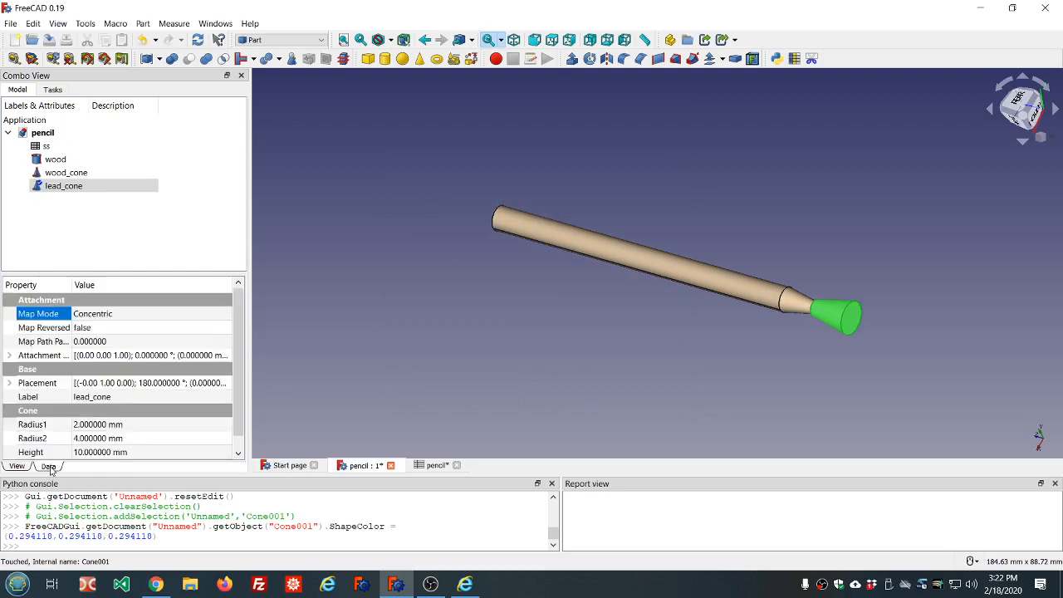
click(295, 285)
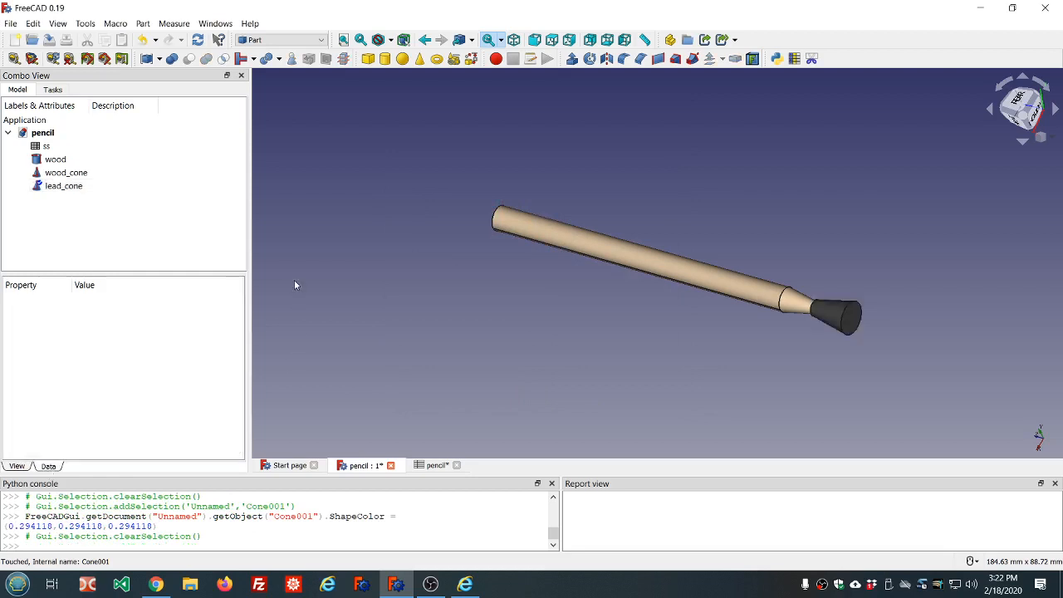
key(ctrl+r)
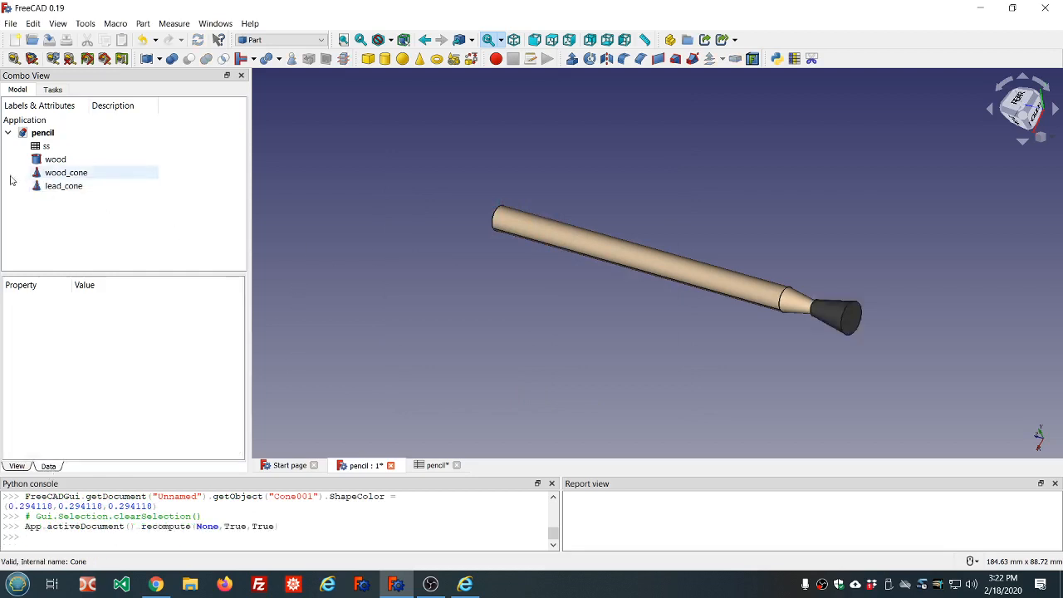
Drive lead_cone's Radius1 with the spreadsheet expression ss.ss_lead_radius and deselect the cone.
click(58, 186)
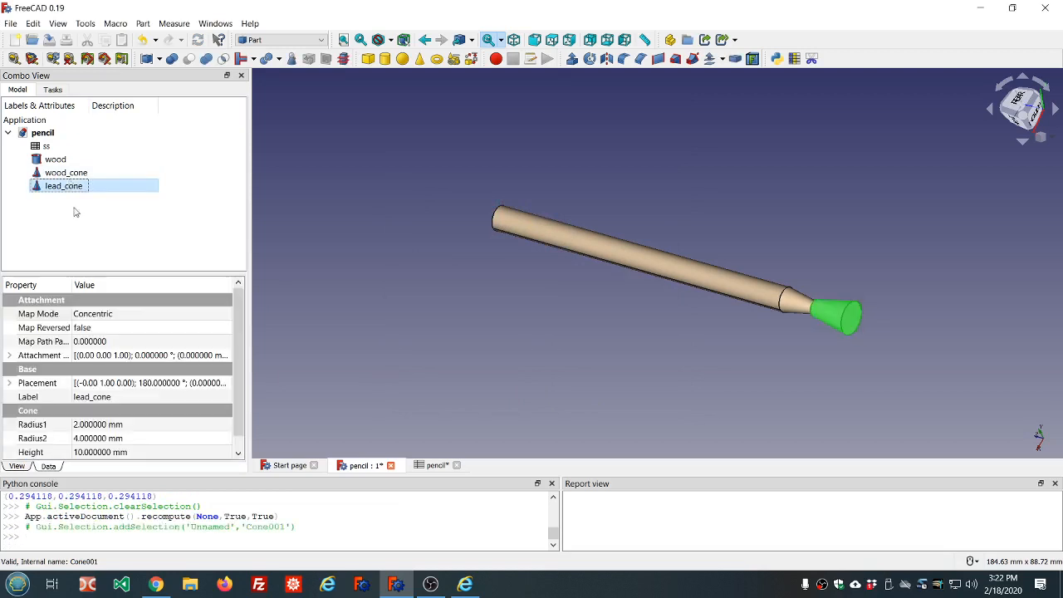
click(133, 425)
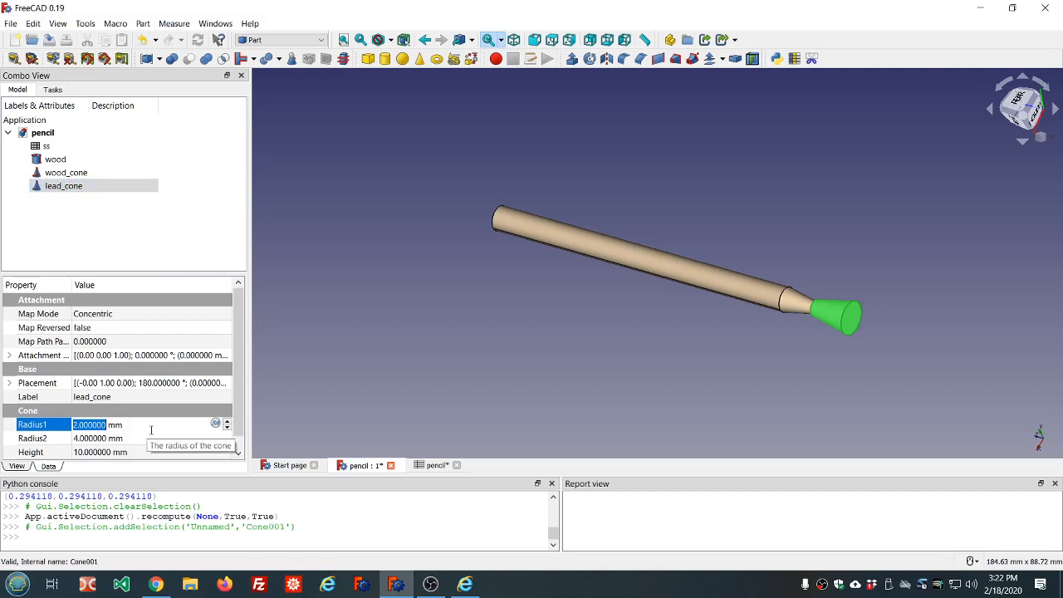
text(=ss.ss)
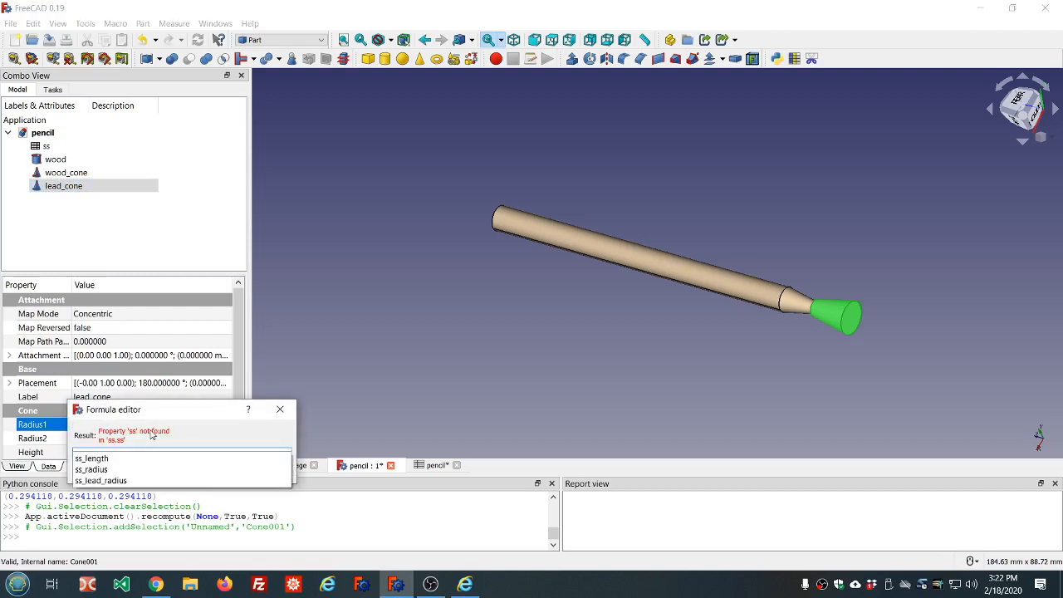
click(115, 481)
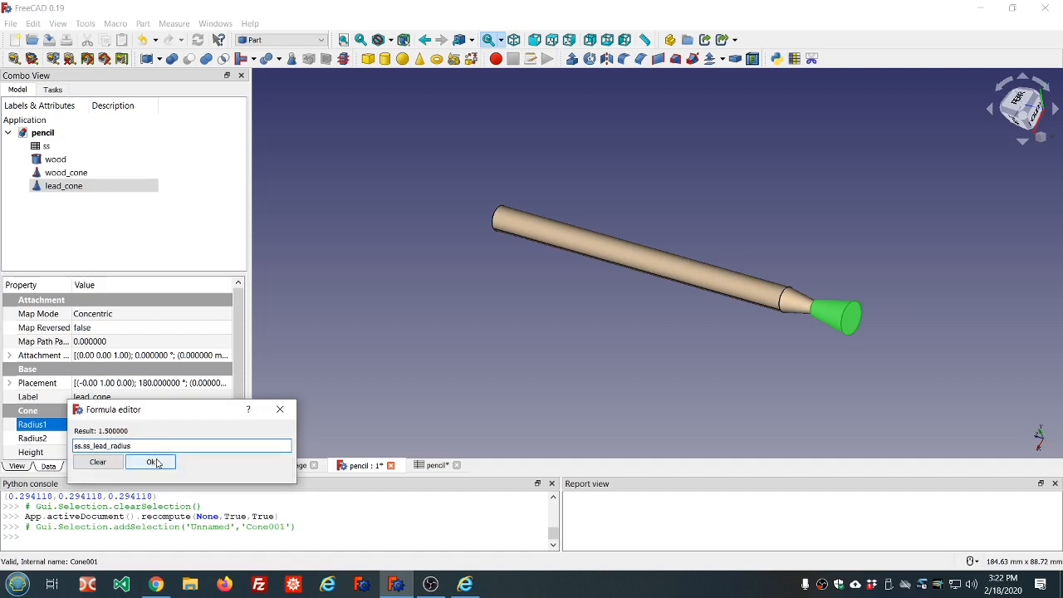
click(152, 462)
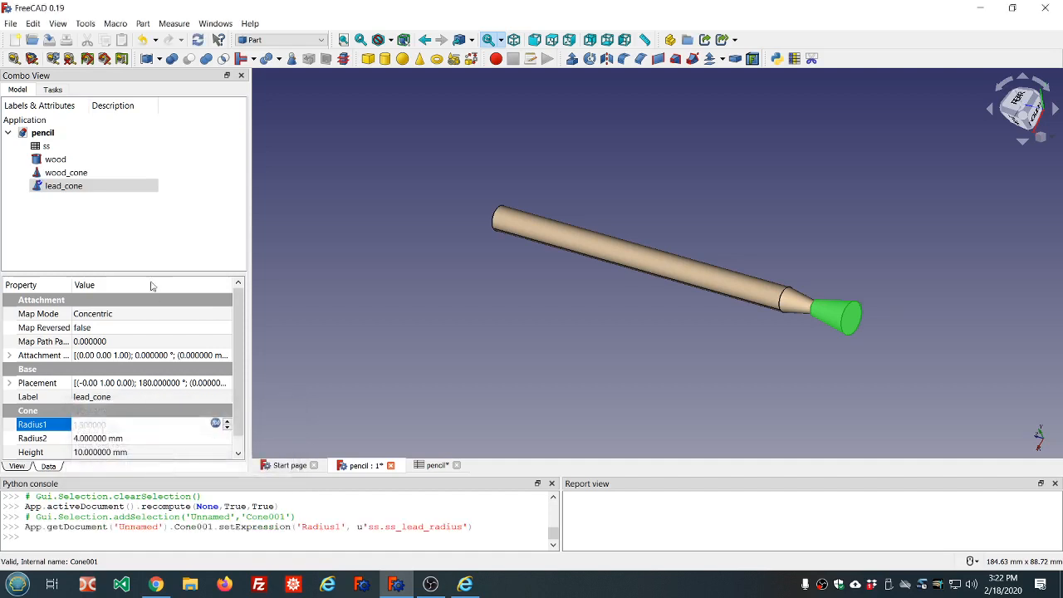
click(157, 253)
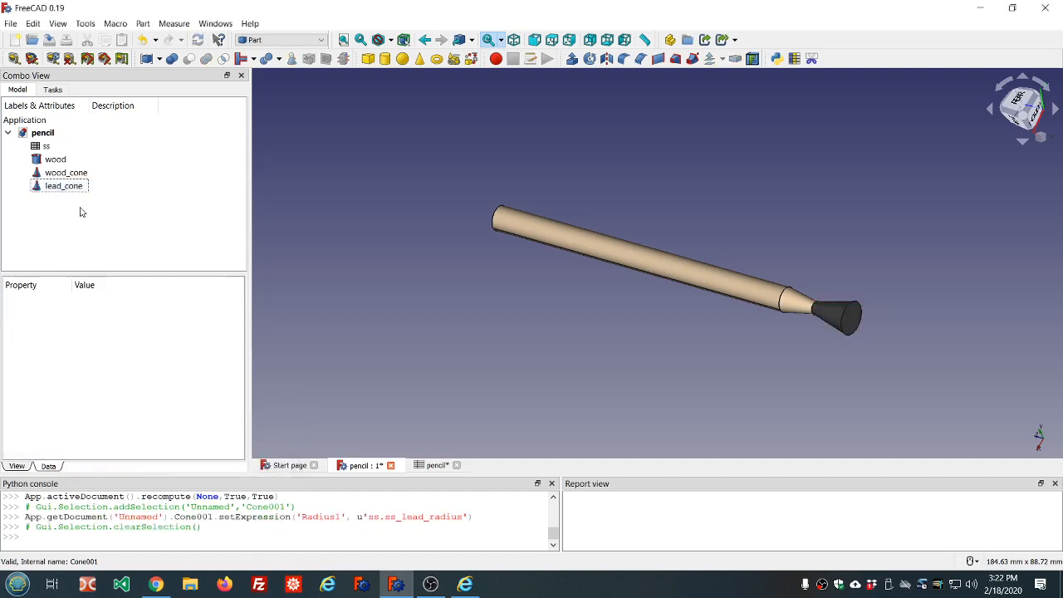
Drive lead_cone's Radius2 with the expression ss.ss_lead_radius/4.
click(64, 188)
click(152, 438)
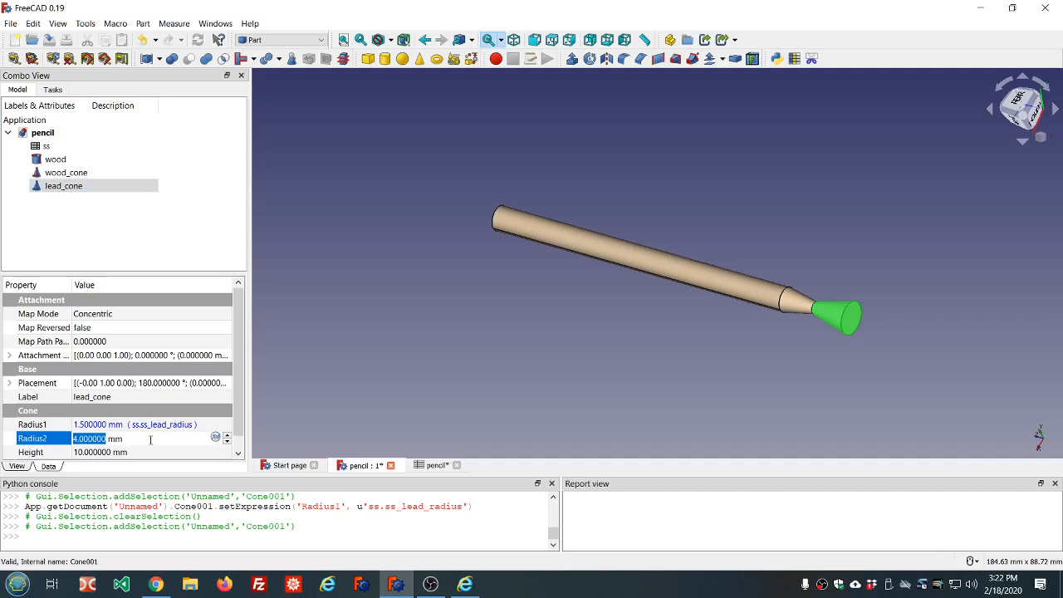
text(=ss.s)
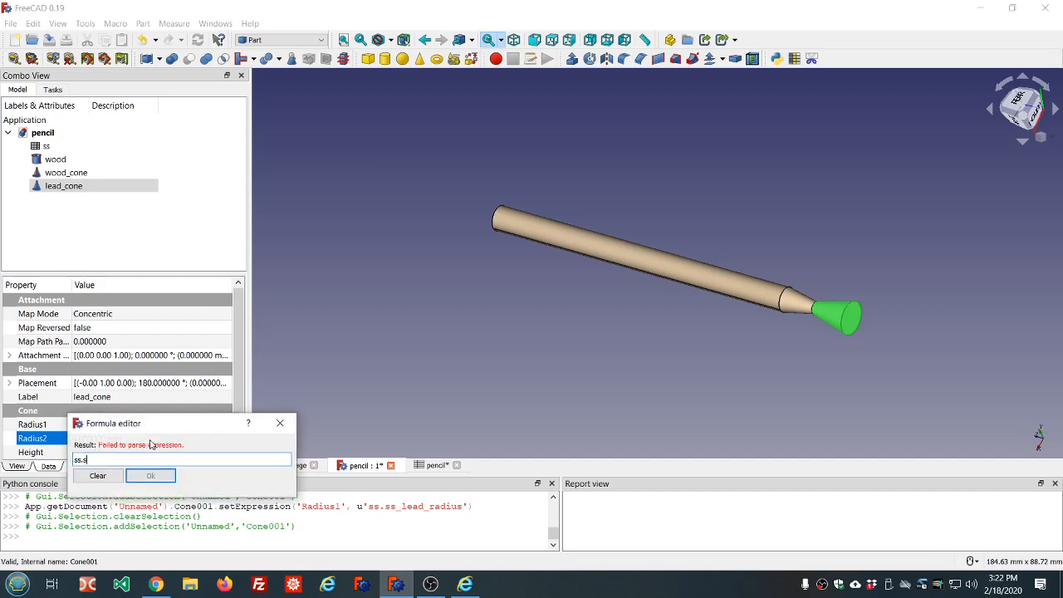
text(s)
key(Down)
key(Down)
key(Down)
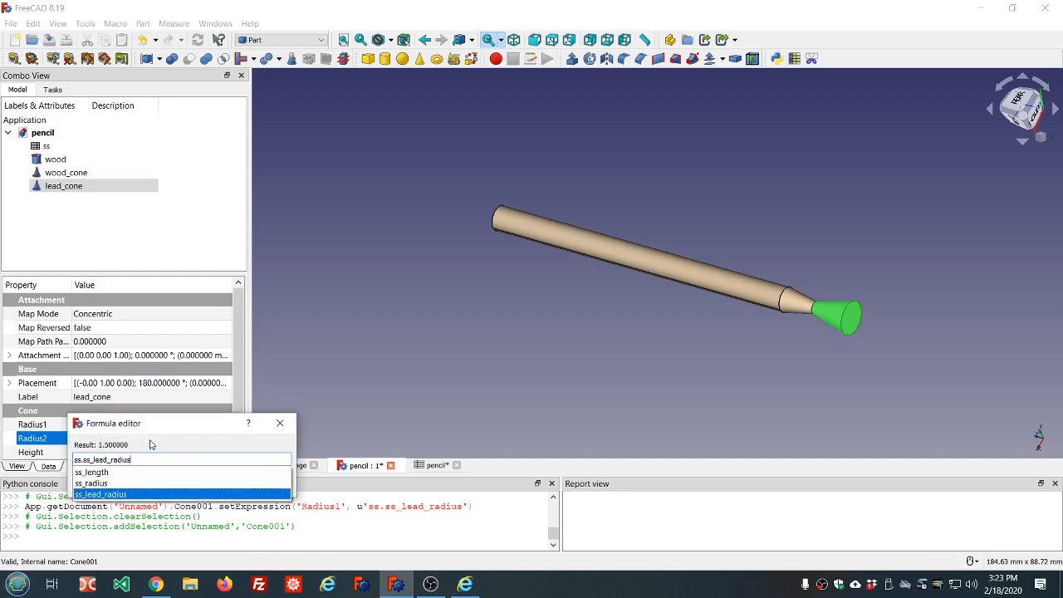
text(/4)
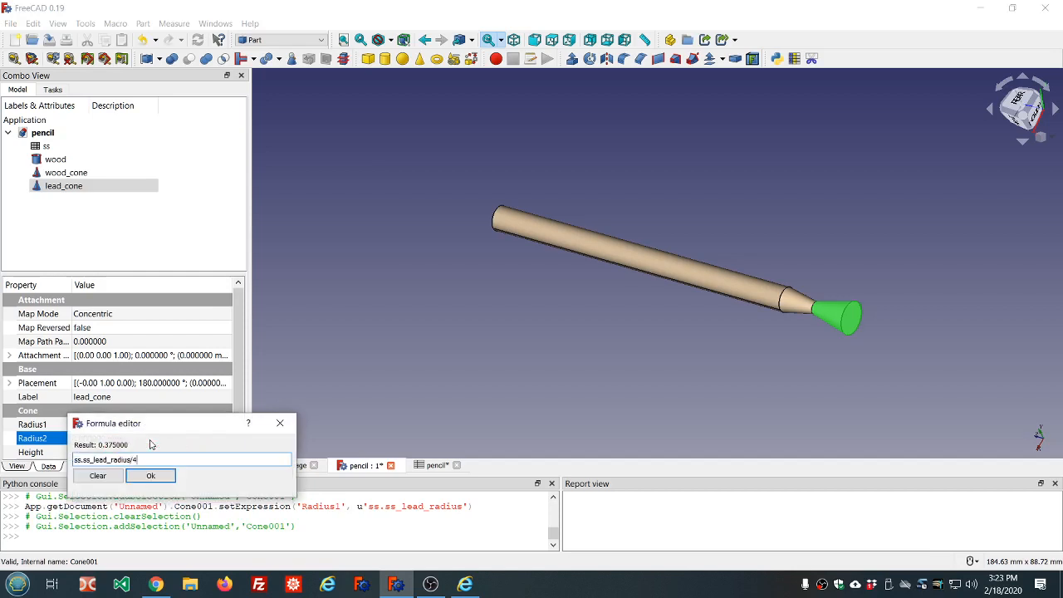
key(Return)
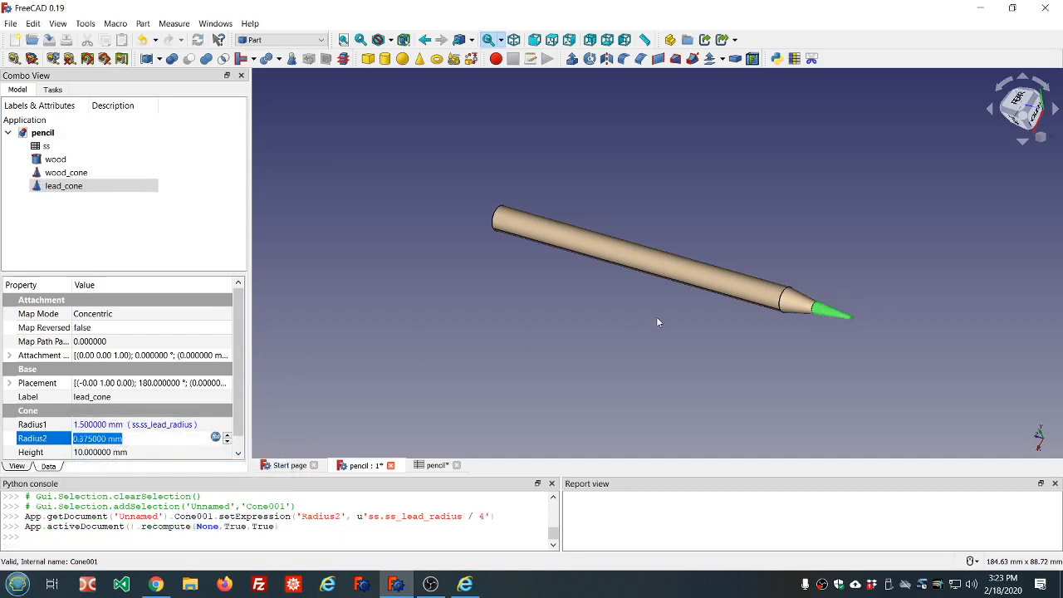
Drive lead_cone's Height with the expression ss.ss_length/20.
mouse_move(853, 333)
middle_down()
mouse_move(757, 323)
mouse_move(792, 315)
mouse_move(902, 350)
middle_up()
scroll(740, 295, up, 8)
scroll(799, 319, down, 10)
scroll(900, 348, up, 10)
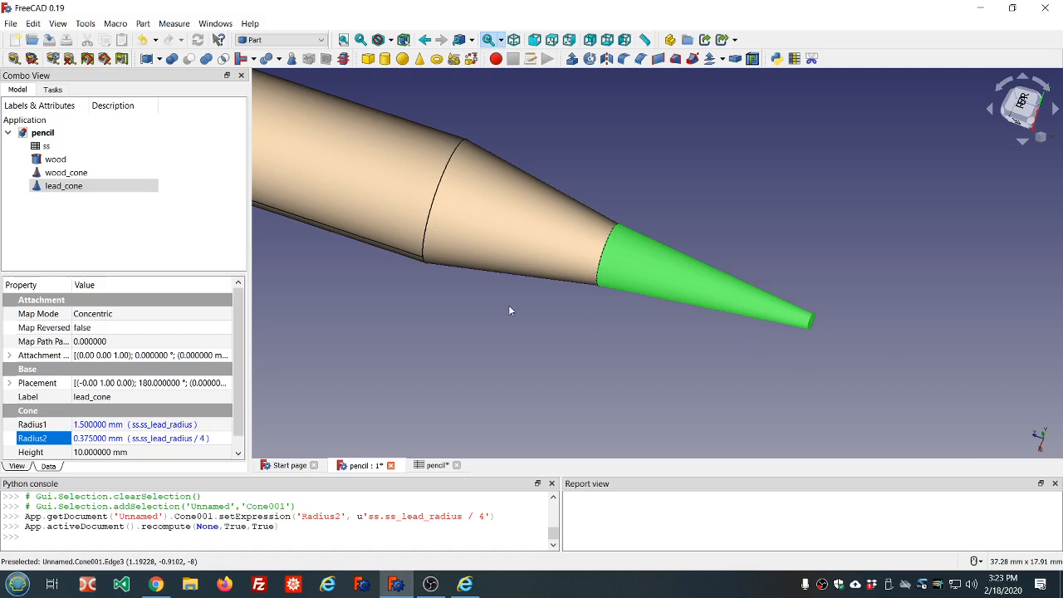
click(93, 454)
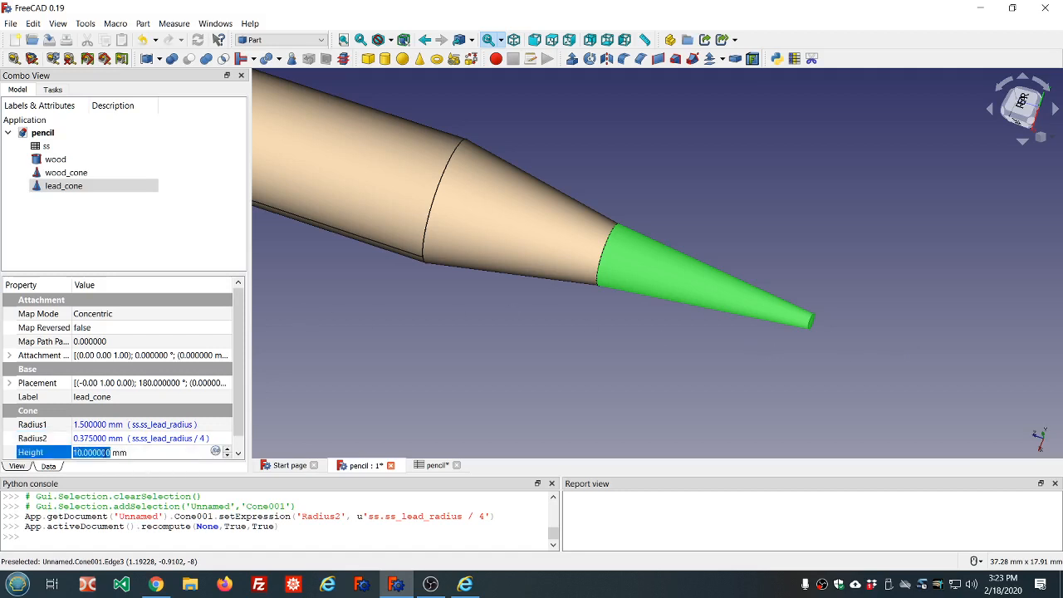
key(equal)
text(ss.ss)
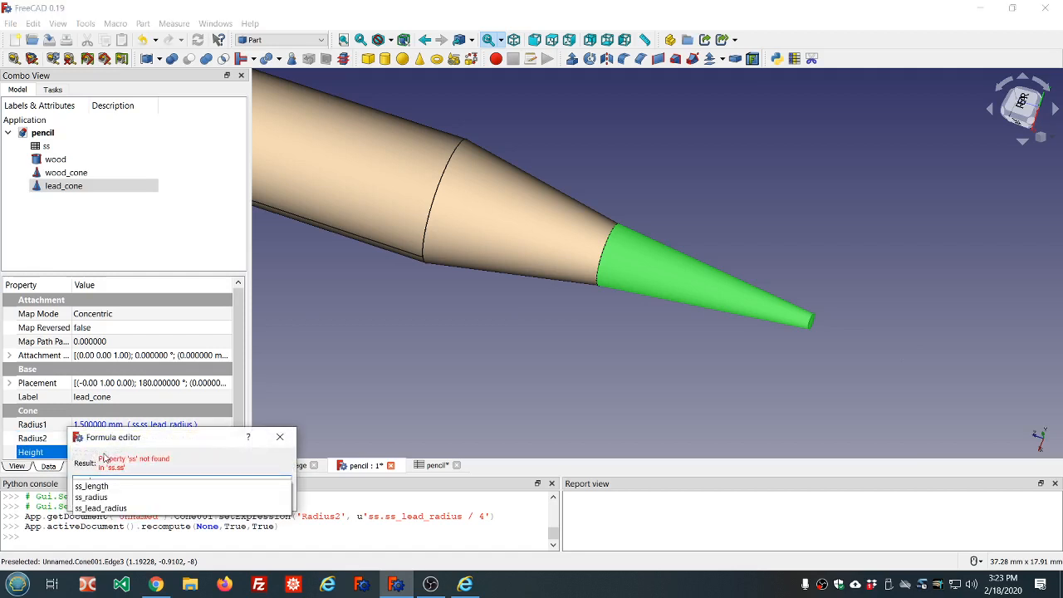
key(Down)
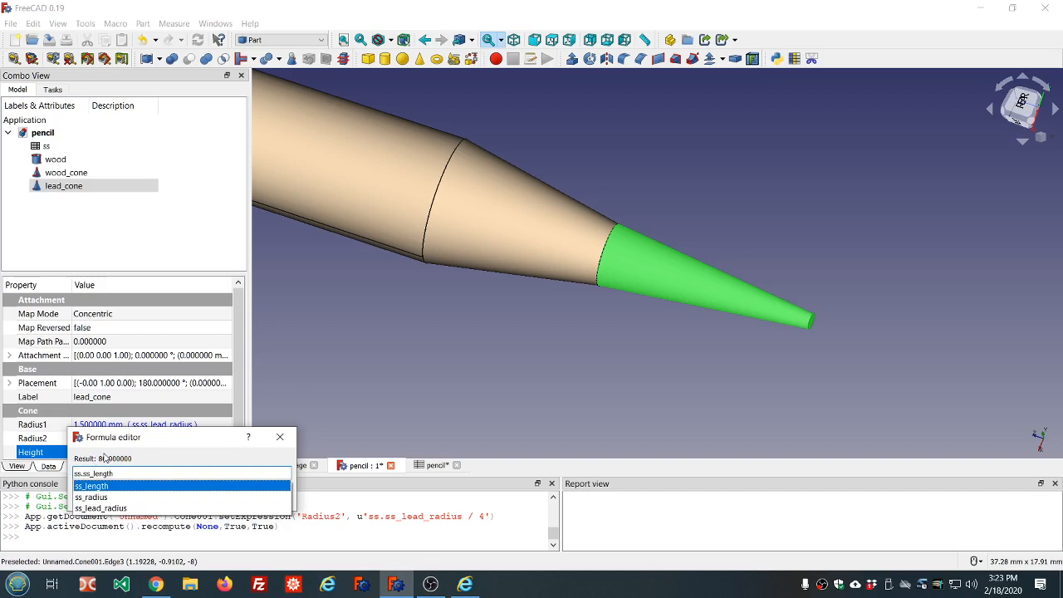
text(/20)
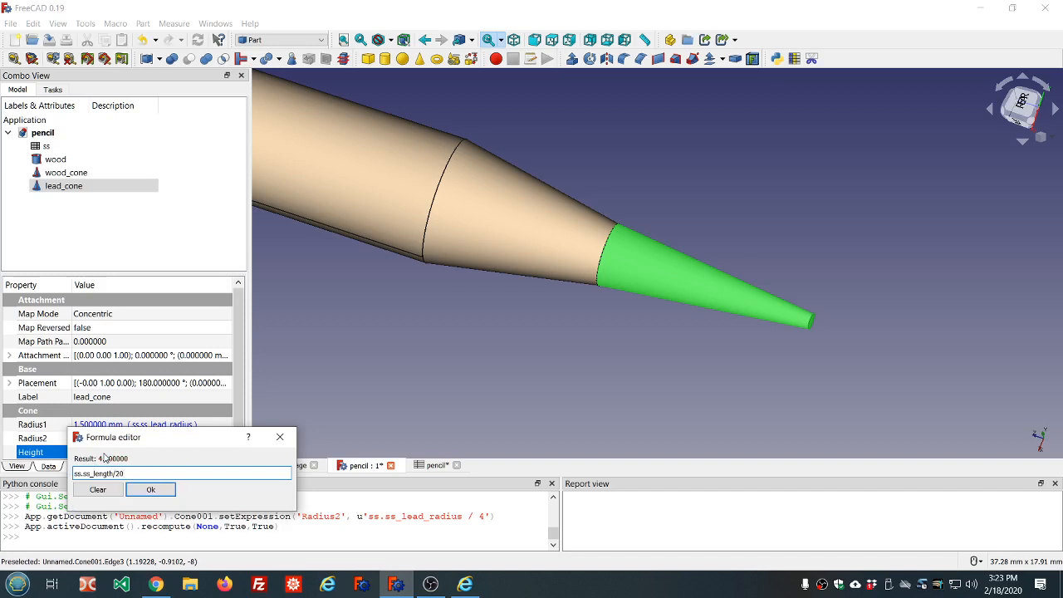
key(Return)
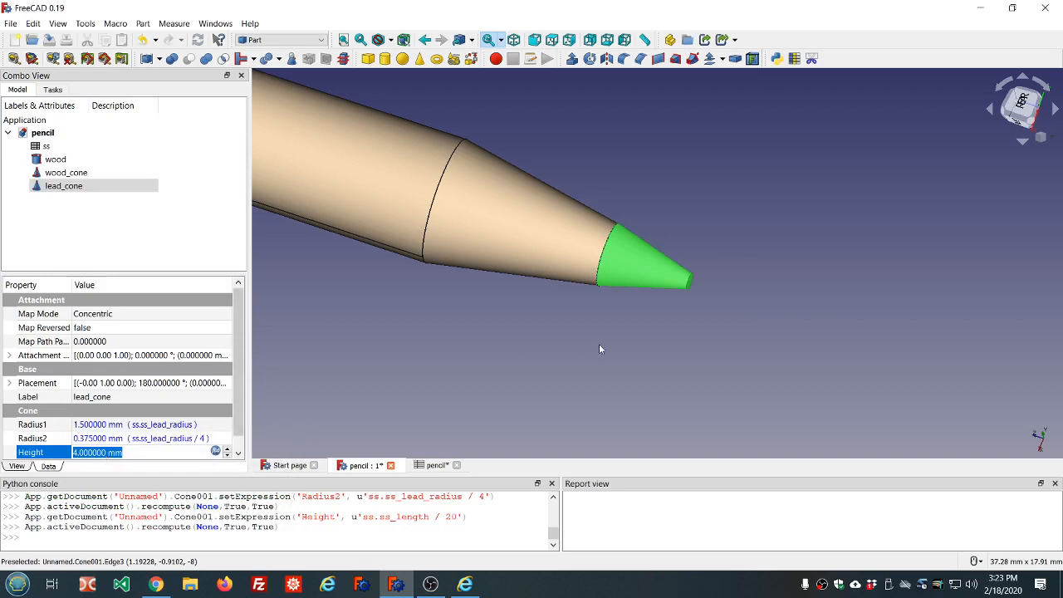
Change the ss_lead_radius formula in the ss spreadsheet to =ss_radius / 2.2 and return to the 3D model with nothing selected.
mouse_move(600, 349)
middle_down()
mouse_move(622, 333)
mouse_move(672, 337)
mouse_move(651, 382)
mouse_move(632, 325)
middle_up()
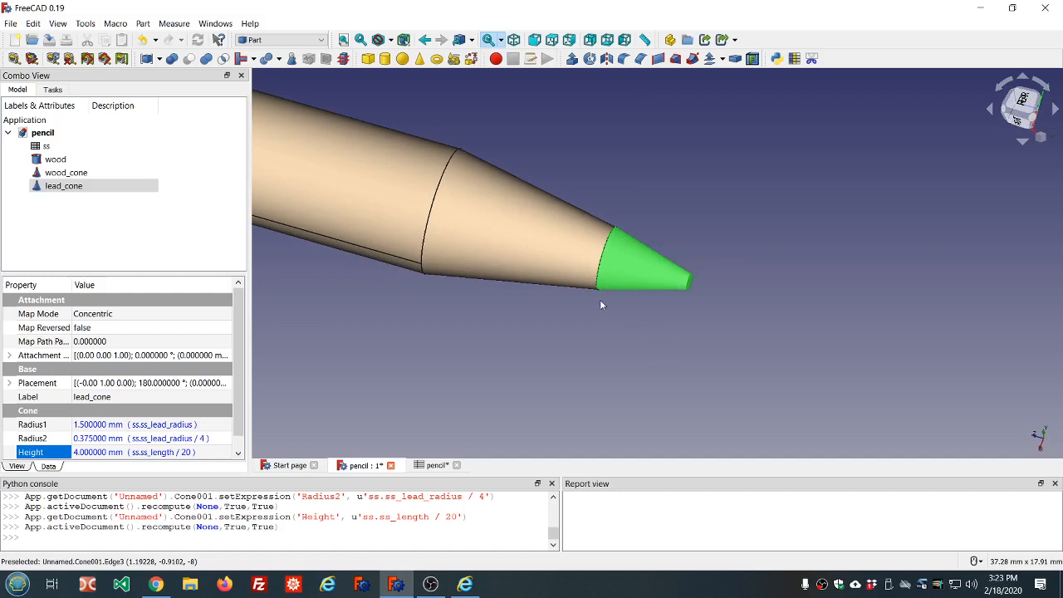
scroll(601, 305, up, 4)
scroll(602, 306, down, 2)
scroll(603, 307, down, 2)
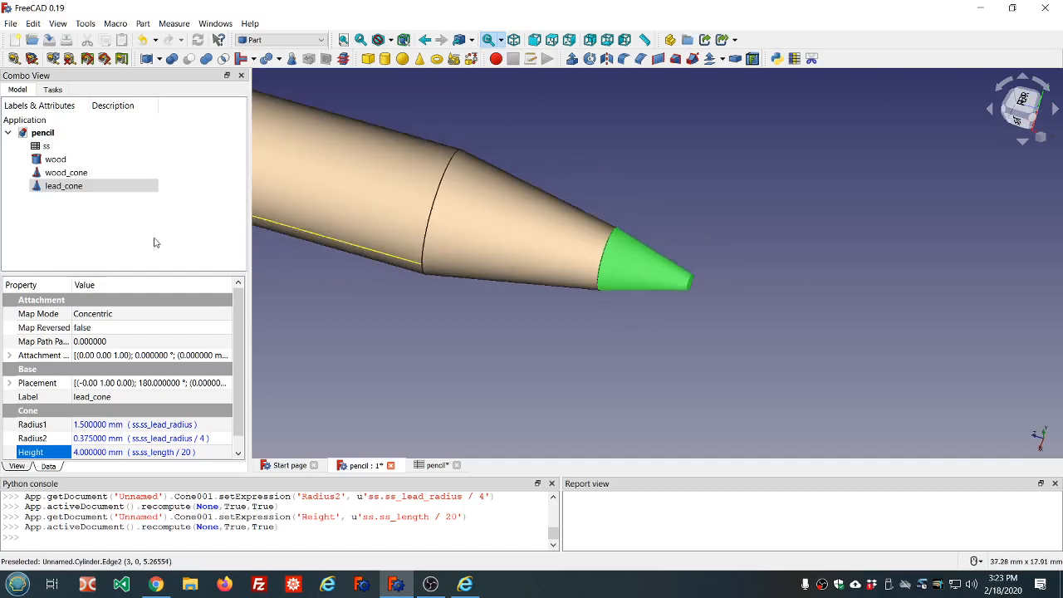
double_click(57, 147)
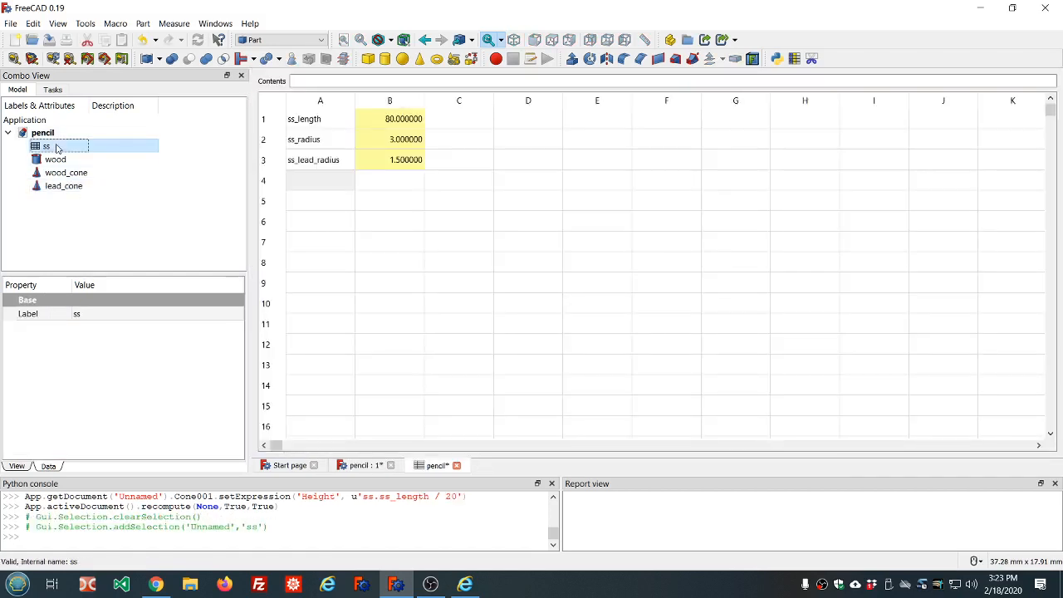
click(407, 162)
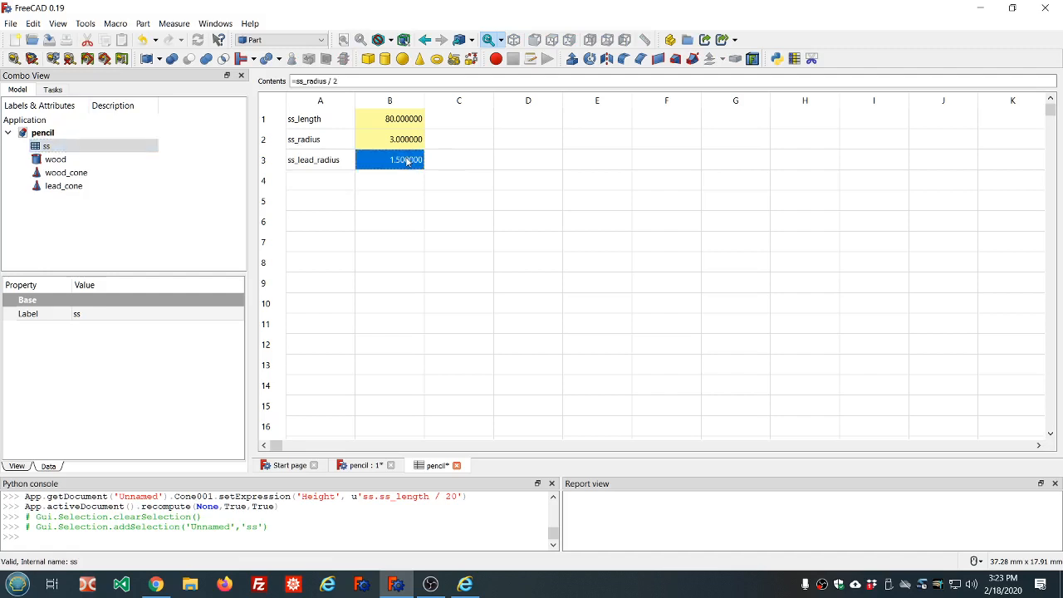
click(349, 81)
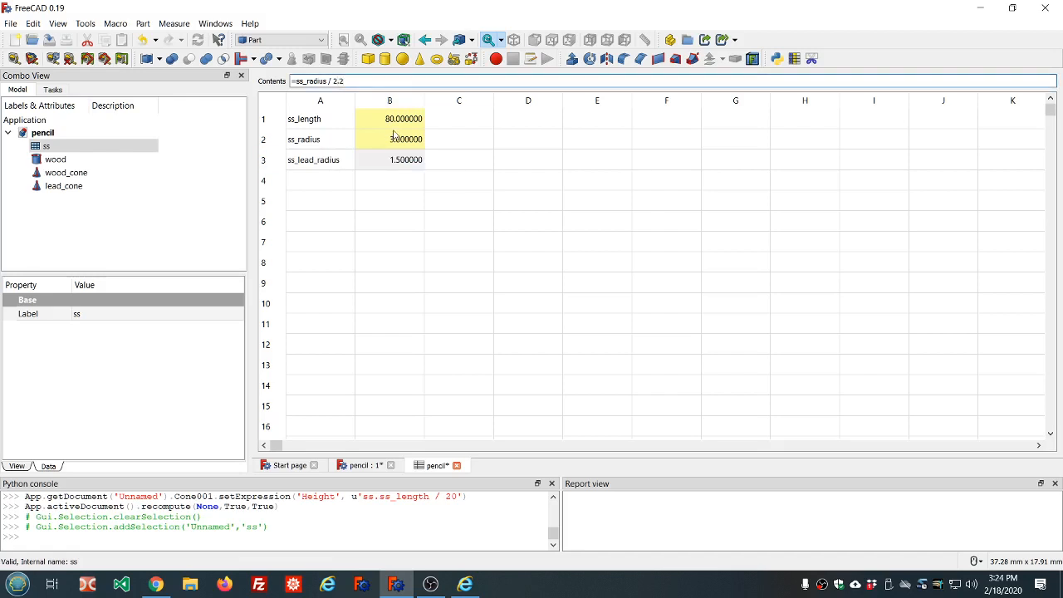
key(Return)
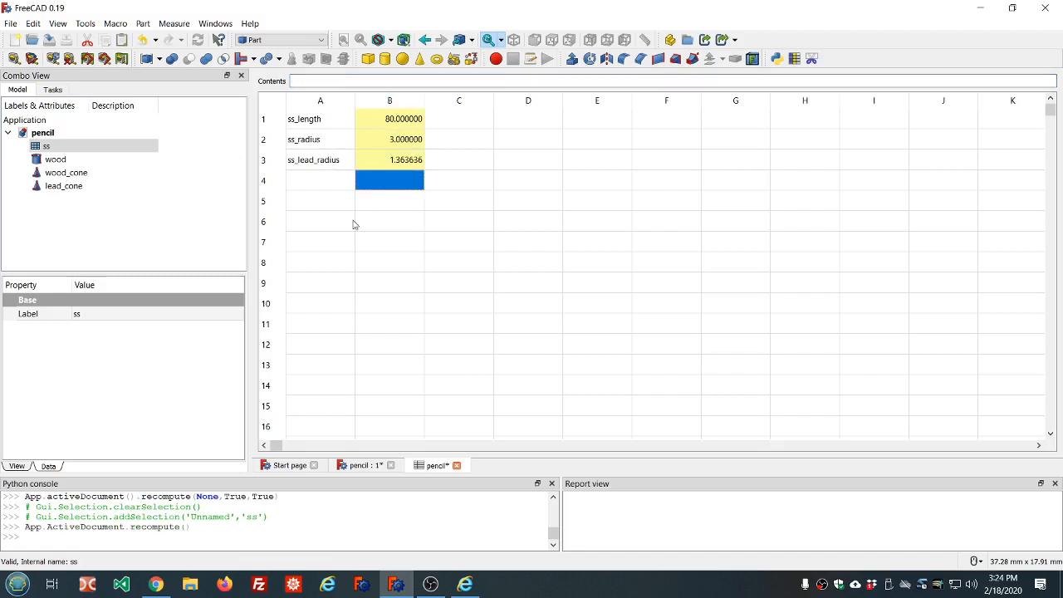
click(358, 467)
click(487, 394)
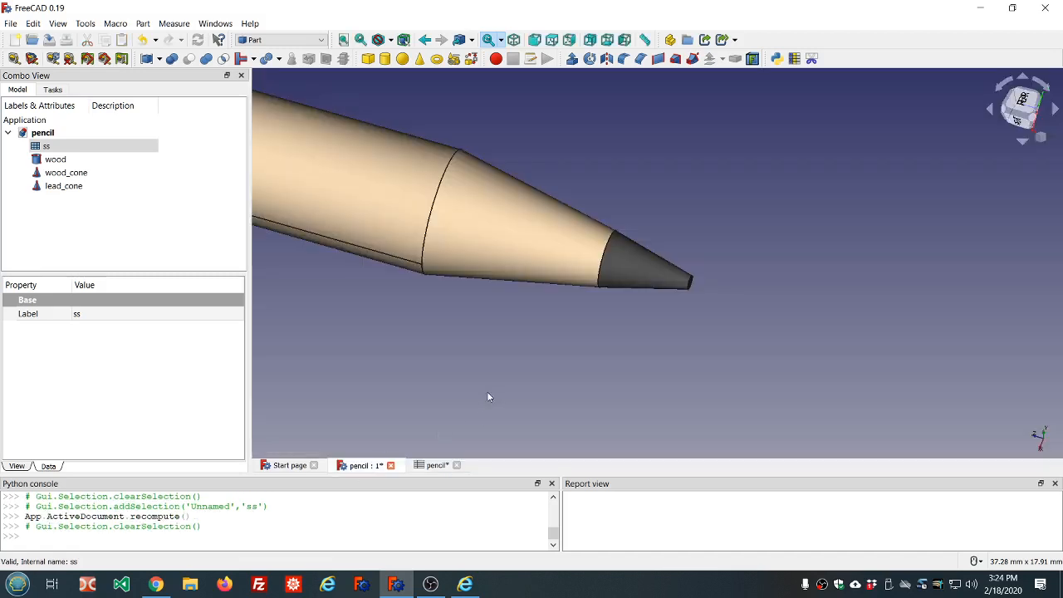
Create a Part regular polygon primitive with 6 sides and a 2 mm circumradius.
scroll(517, 354, down, 6)
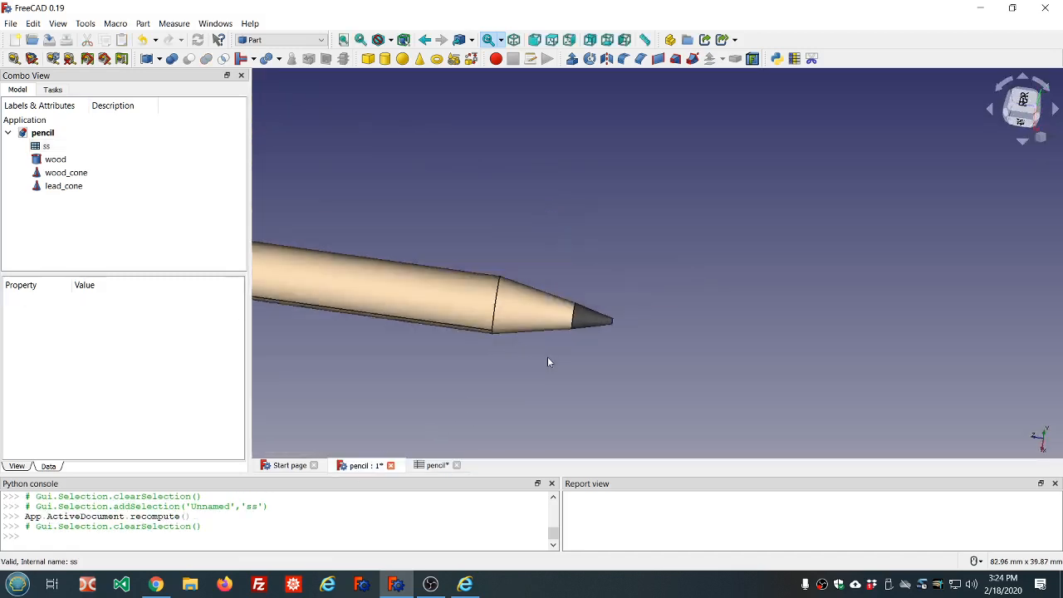
scroll(430, 391, down, 3)
scroll(416, 394, up, 8)
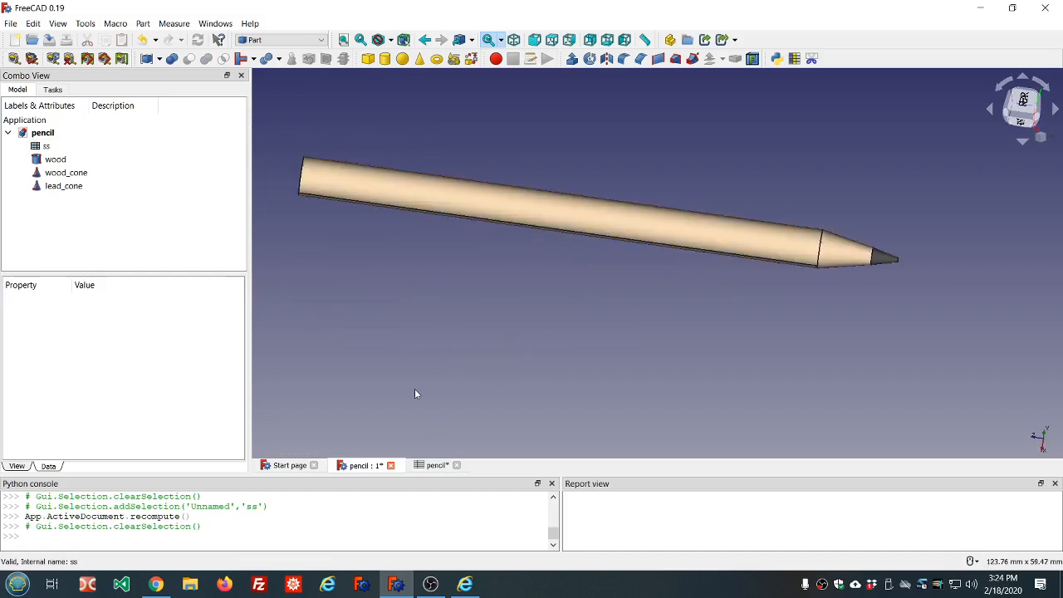
scroll(416, 394, down, 2)
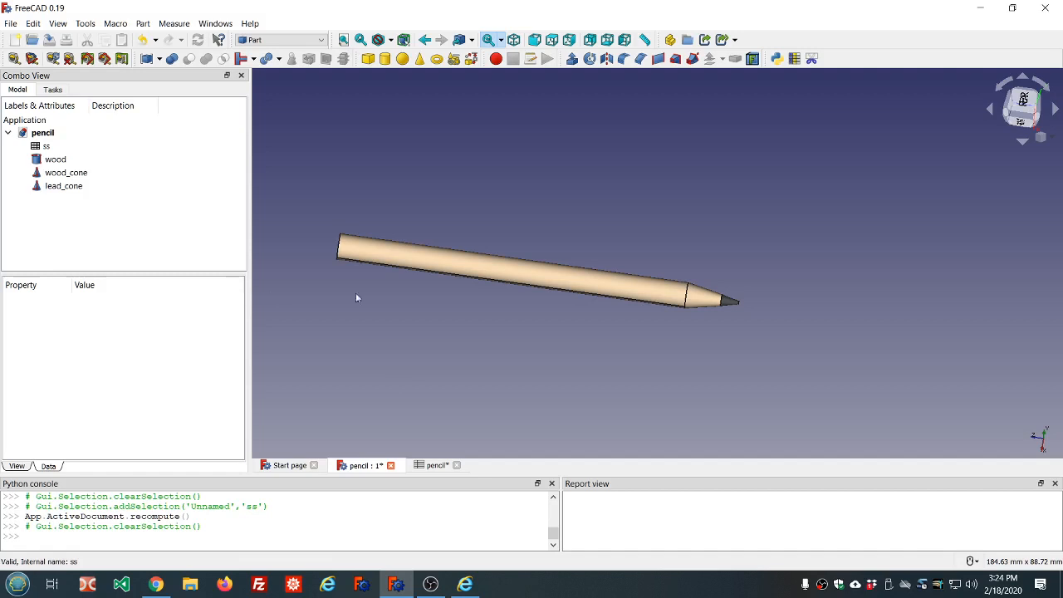
mouse_move(363, 299)
middle_down()
mouse_move(562, 292)
mouse_move(375, 271)
mouse_move(359, 287)
middle_up()
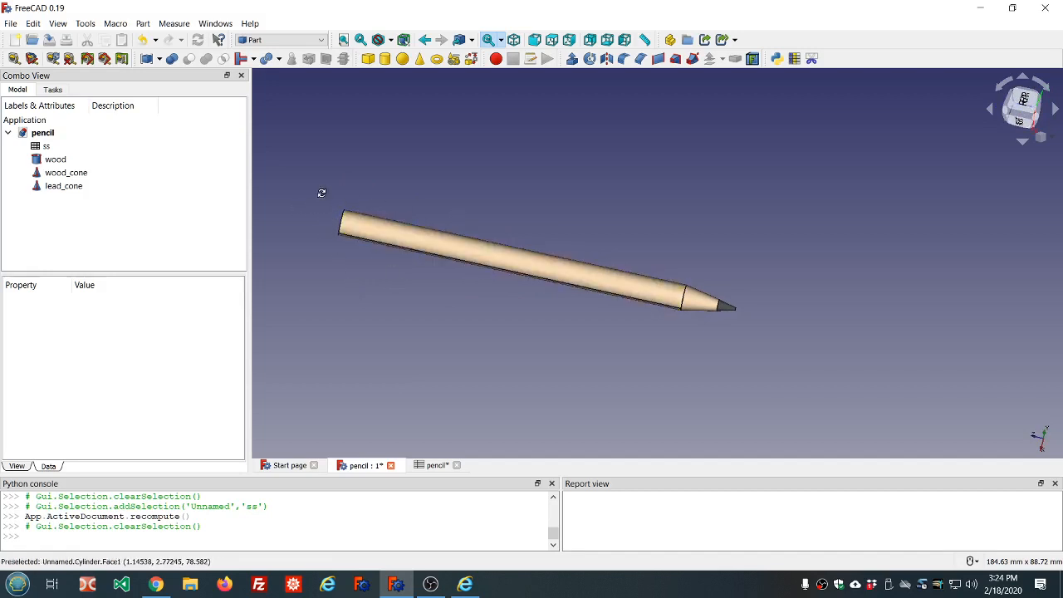
middle_drag(321, 193, 525, 228)
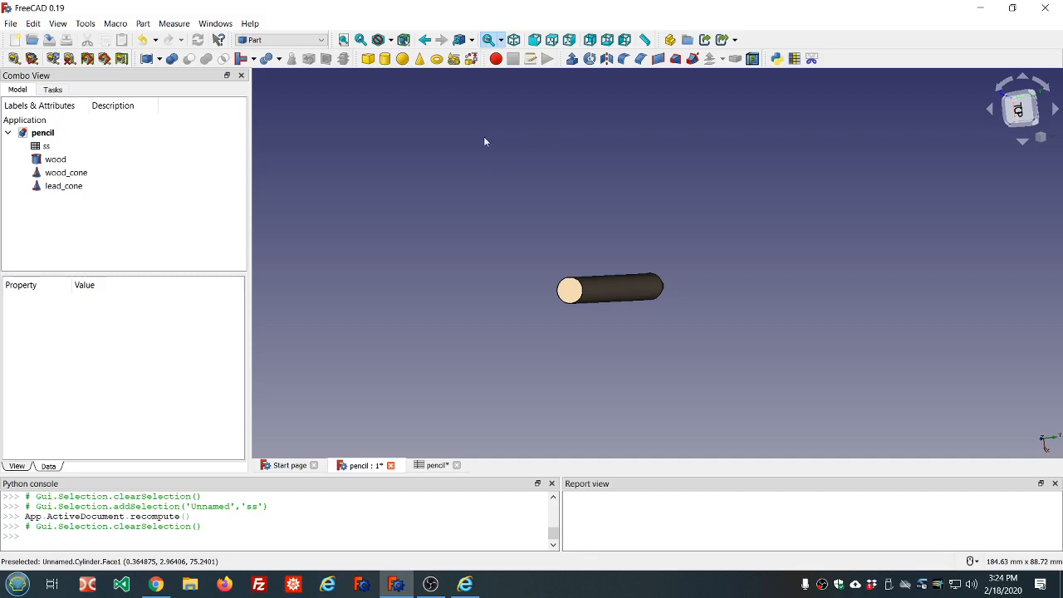
click(454, 60)
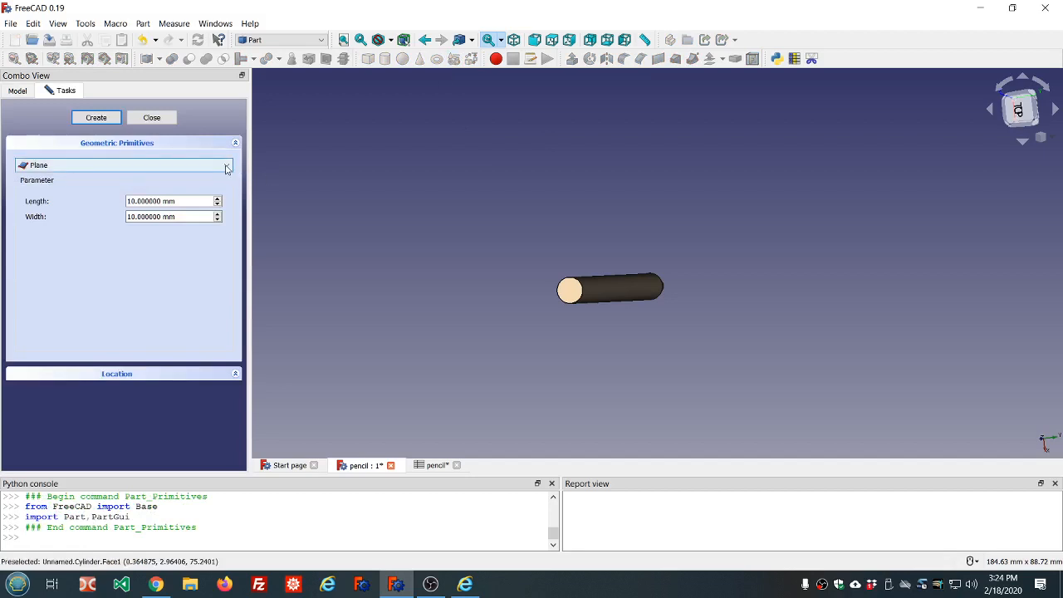
click(226, 168)
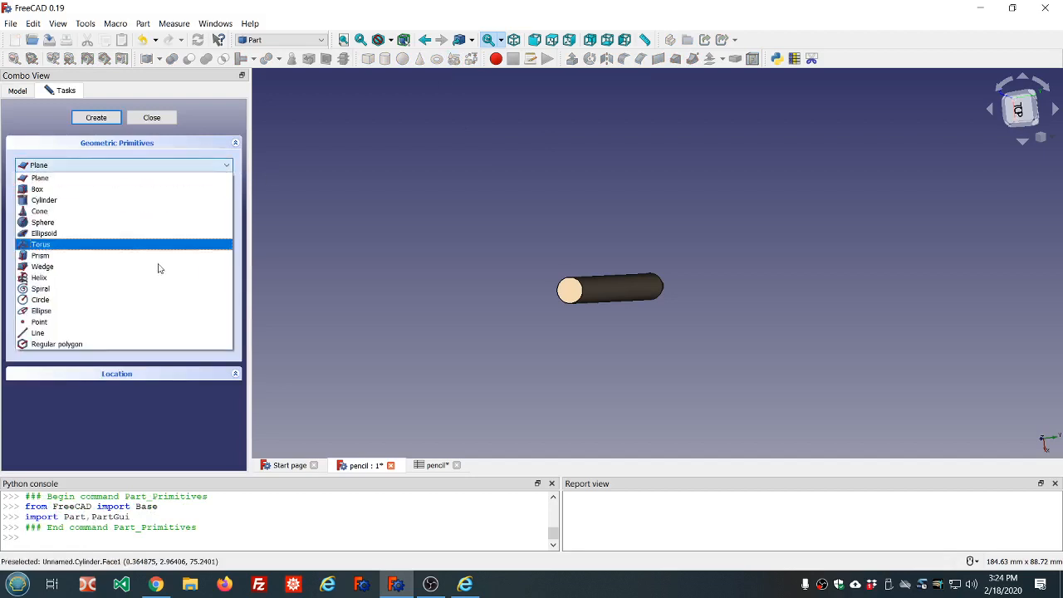
click(105, 343)
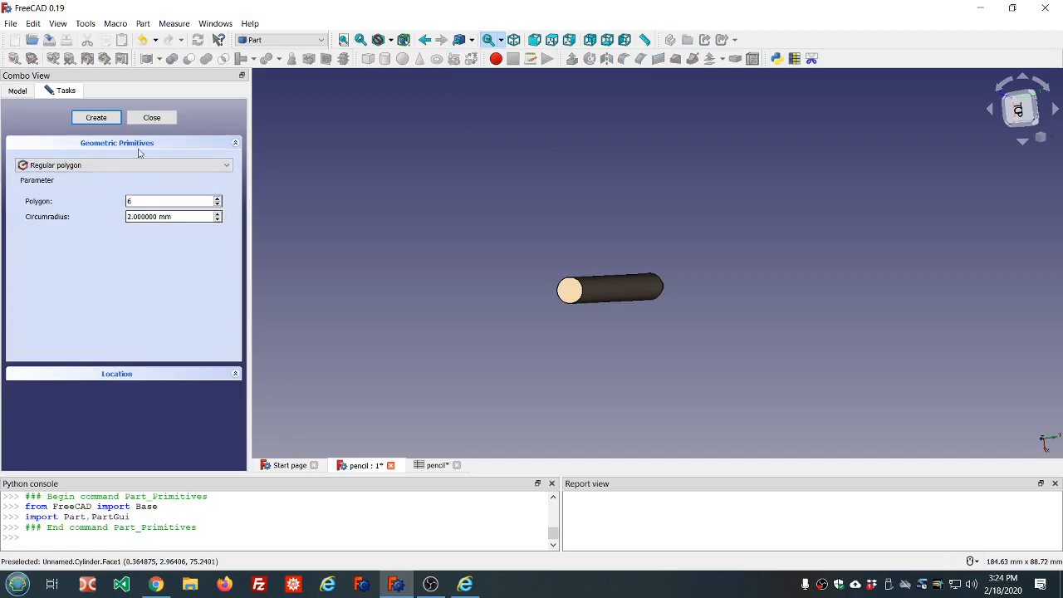
click(100, 123)
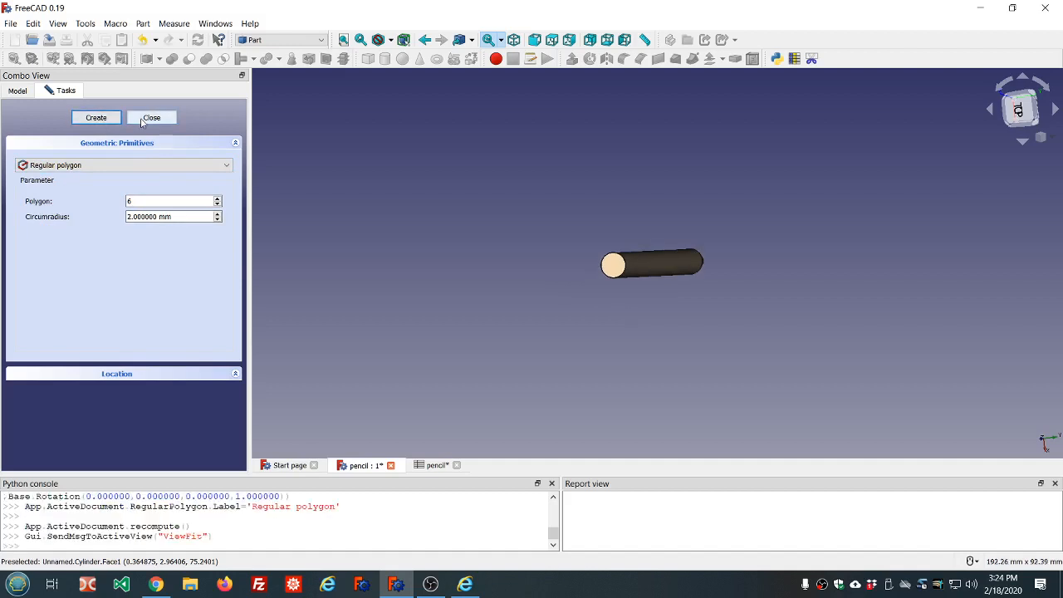
click(151, 118)
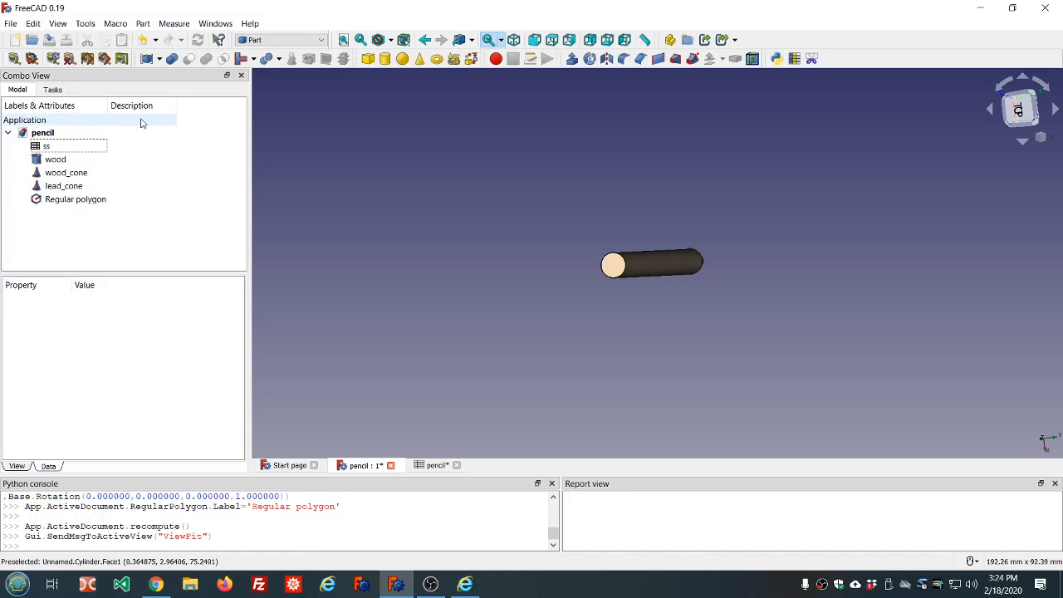
Attach the regular polygon to the circular end edge of the wood cylinder using the Concentric attachment mode.
click(92, 202)
click(116, 316)
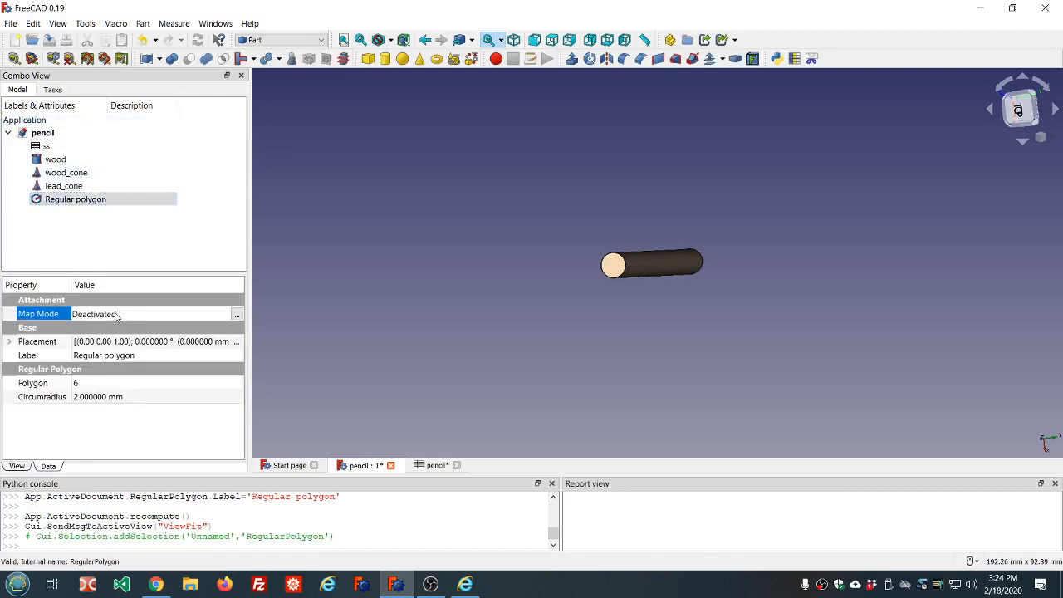
click(237, 317)
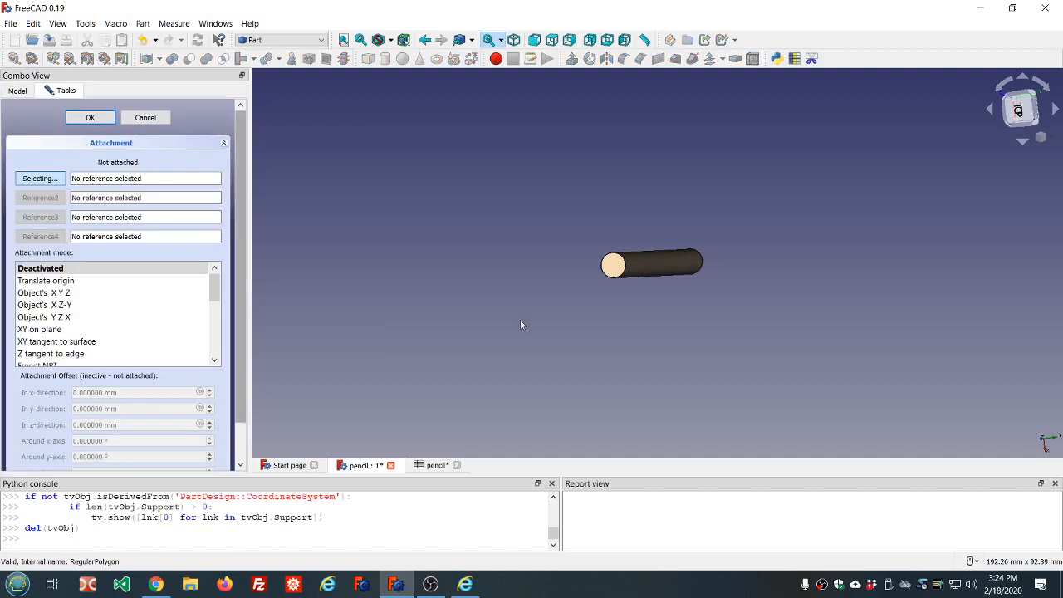
click(621, 278)
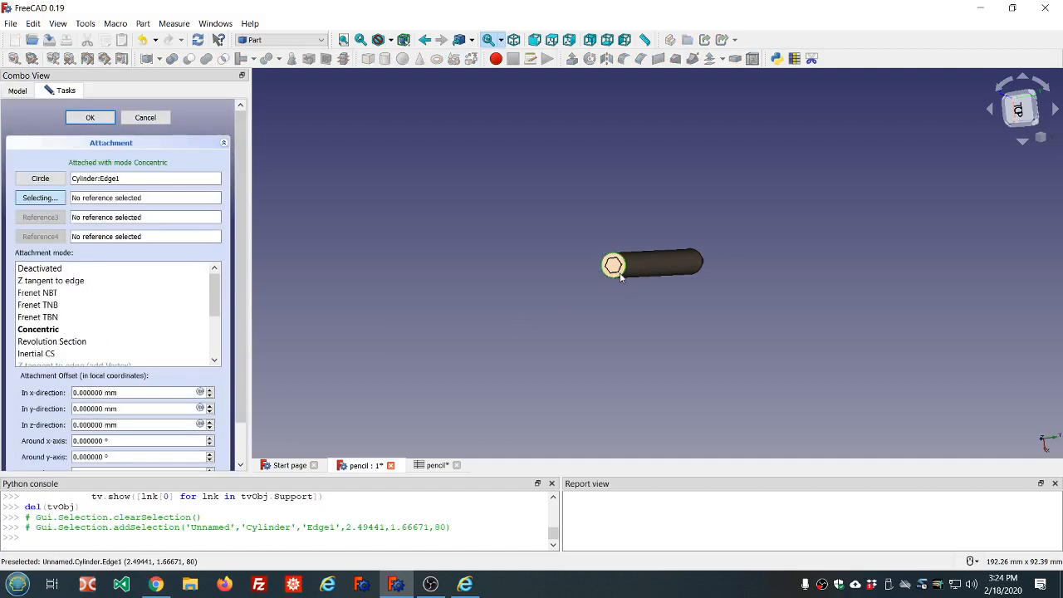
click(101, 120)
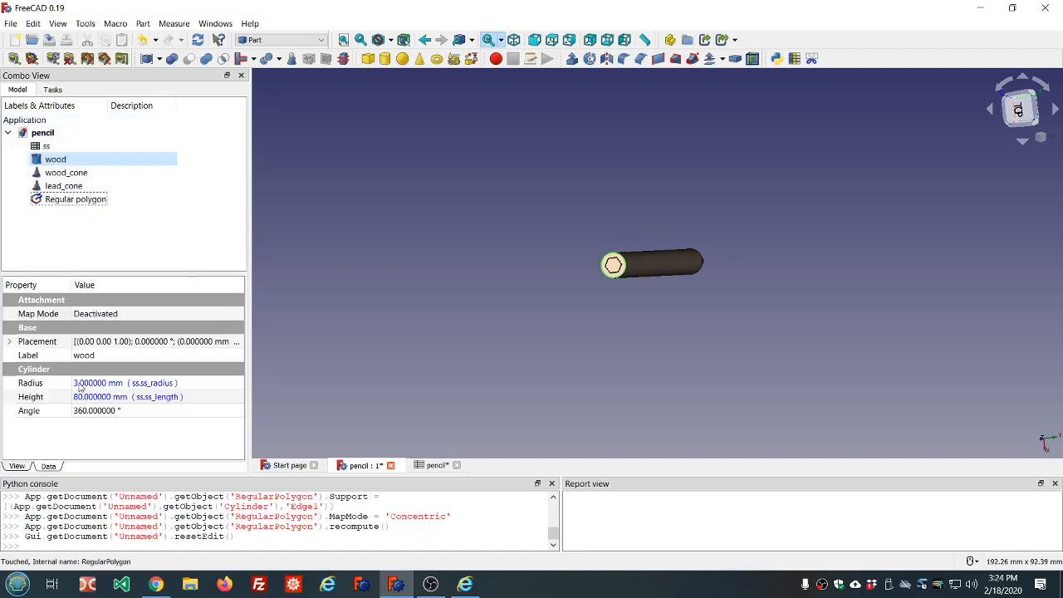
Drive the regular polygon's Circumradius with the expression ss.ss_radius and recompute the document.
click(75, 202)
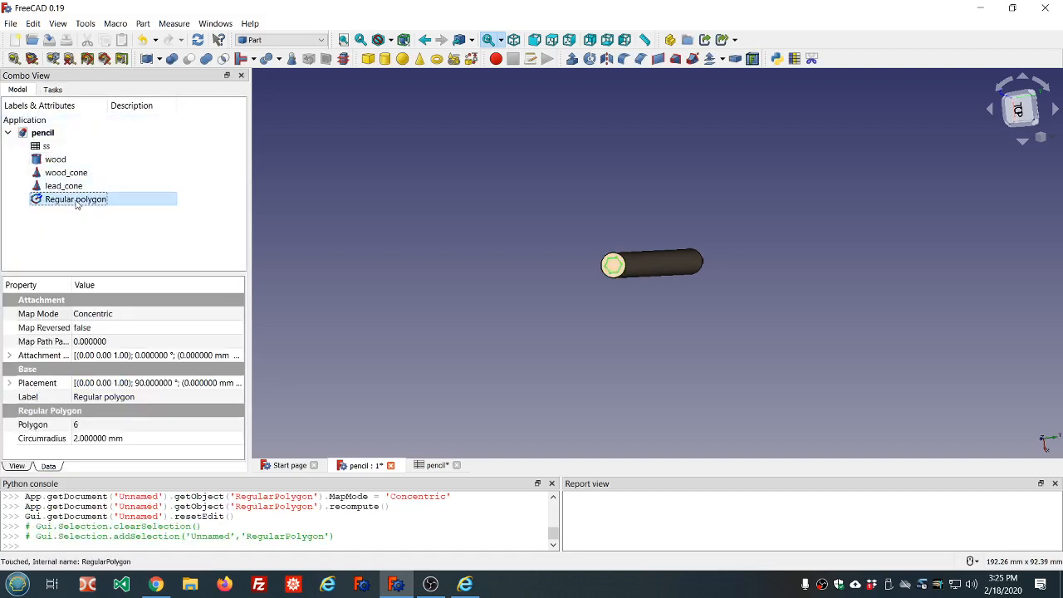
click(146, 439)
text(=ss.ss)
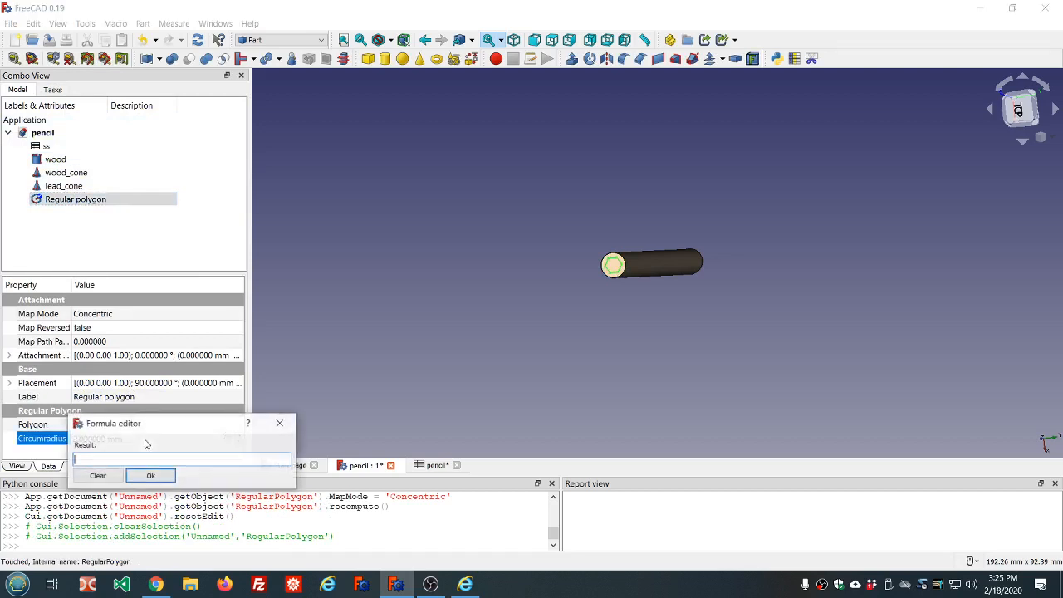
key(Down)
key(Down)
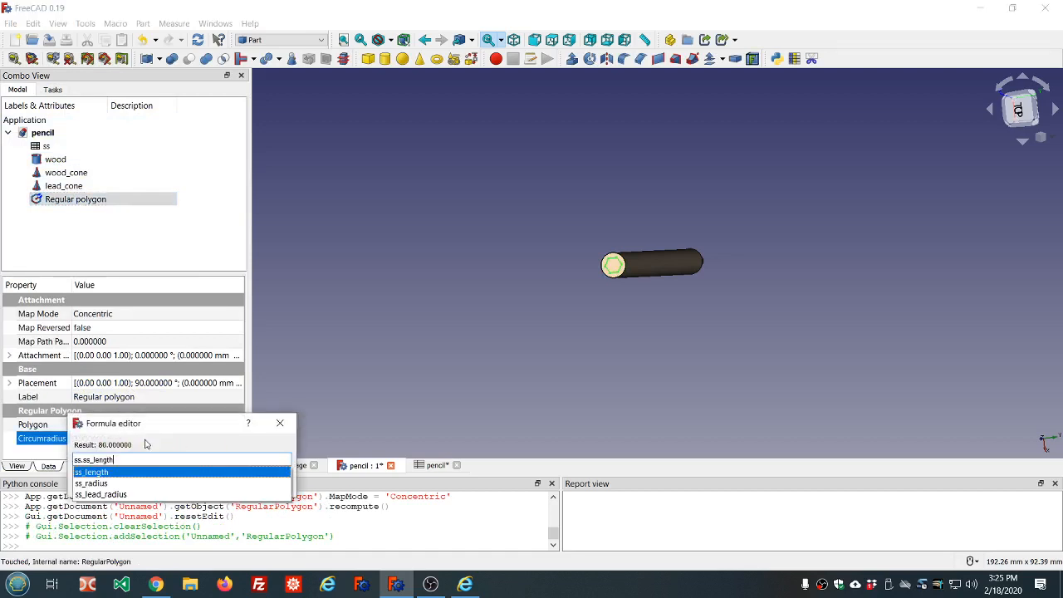
key(Return)
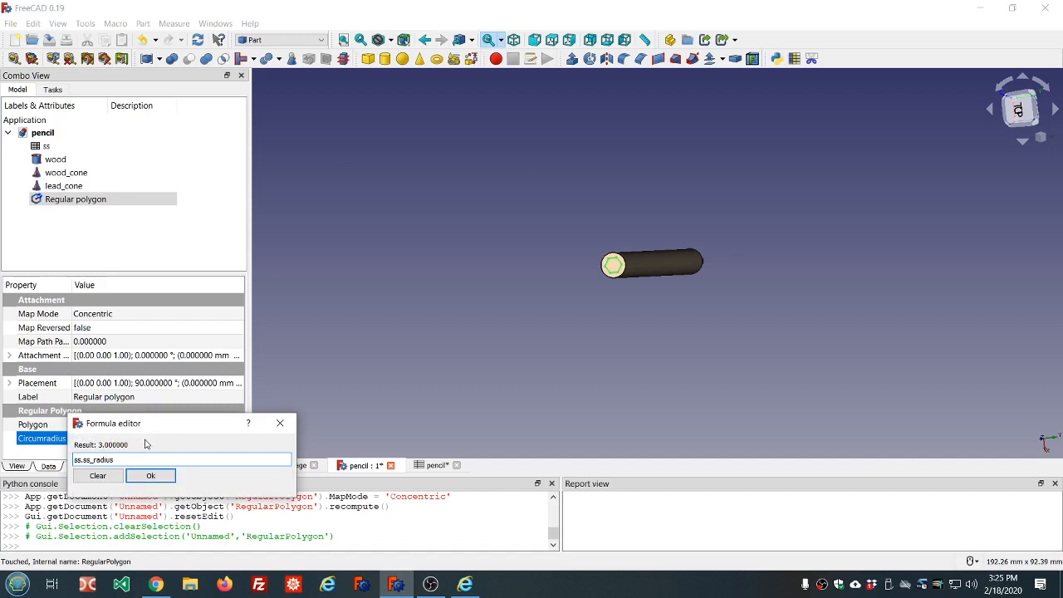
key(Return)
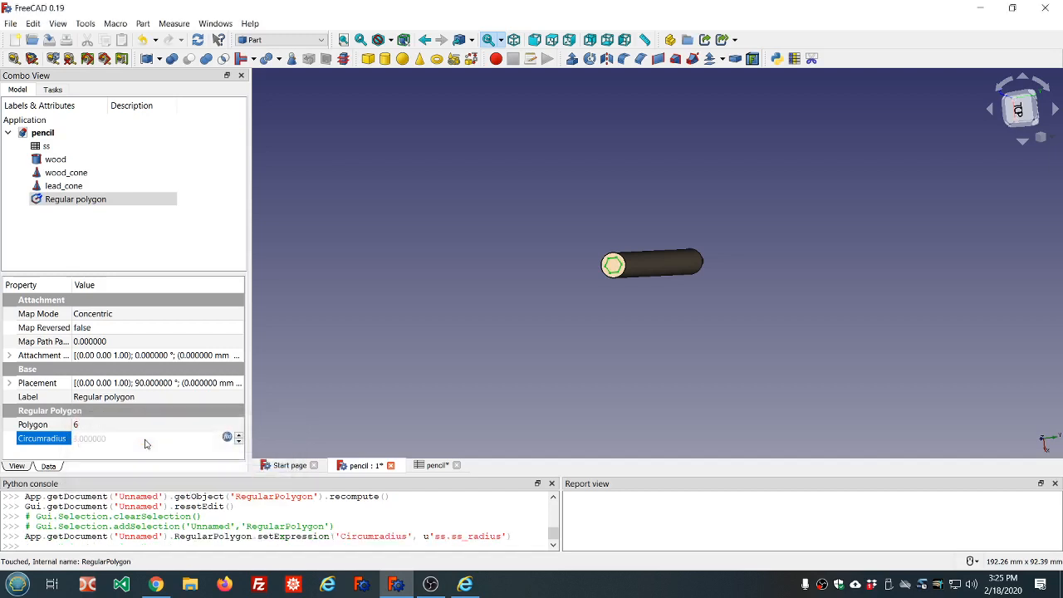
key(ctrl+r)
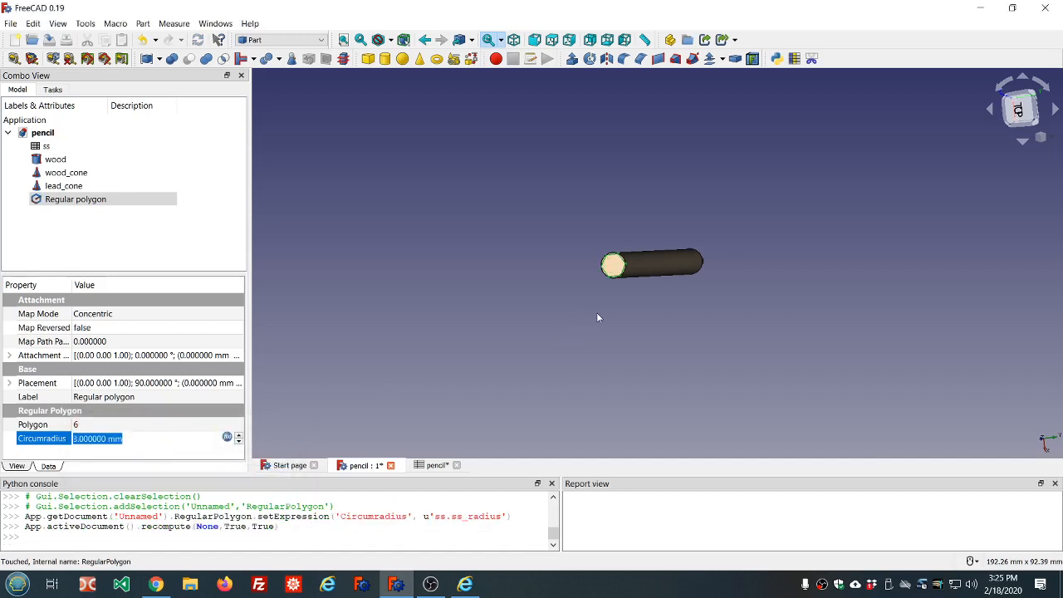
Examine from several angles how the hexagon fits within the wood cylinder's circular end face.
scroll(623, 294, up, 6)
middle_drag(604, 249, 635, 250)
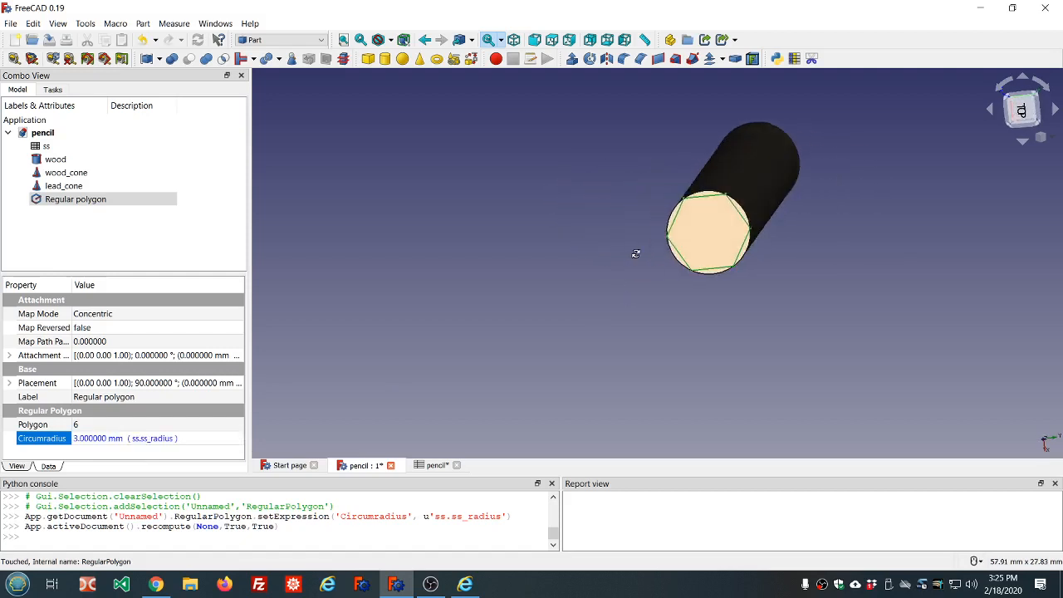
scroll(694, 241, up, 3)
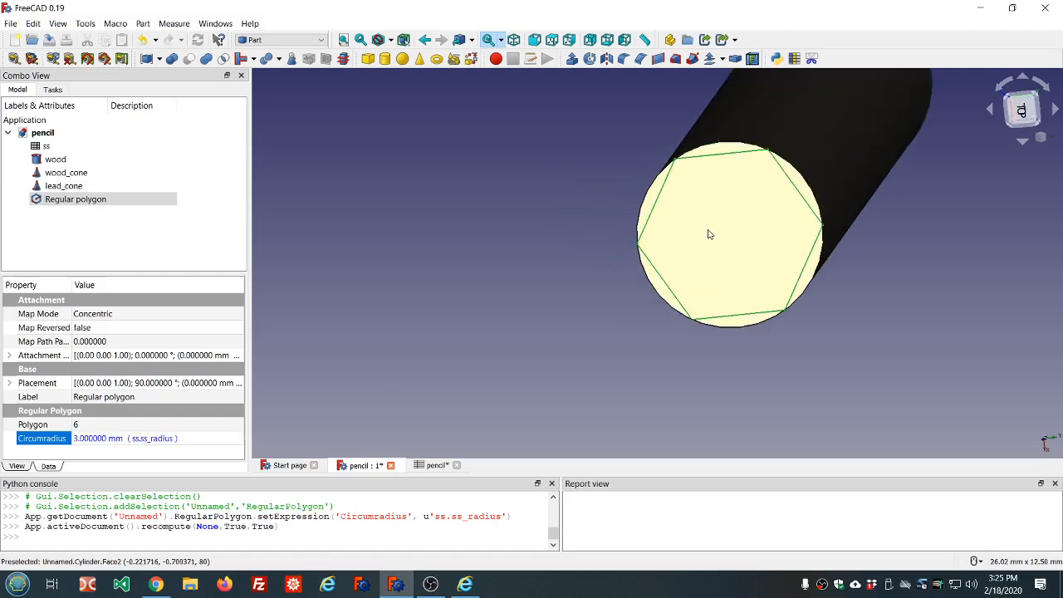
middle_drag(694, 235, 771, 153)
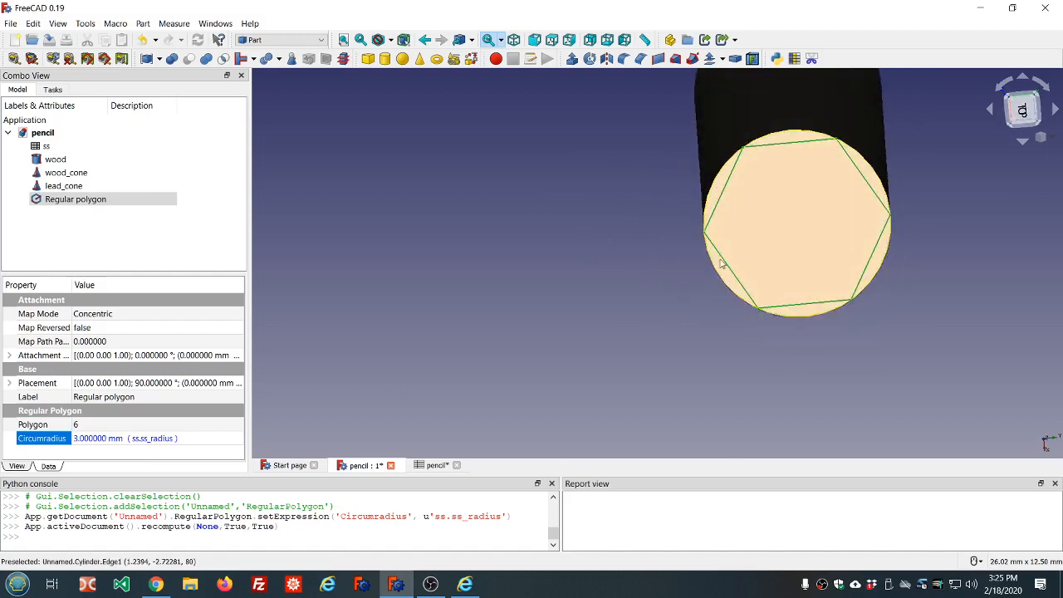
mouse_move(921, 206)
middle_down()
mouse_move(840, 232)
mouse_move(879, 217)
middle_up()
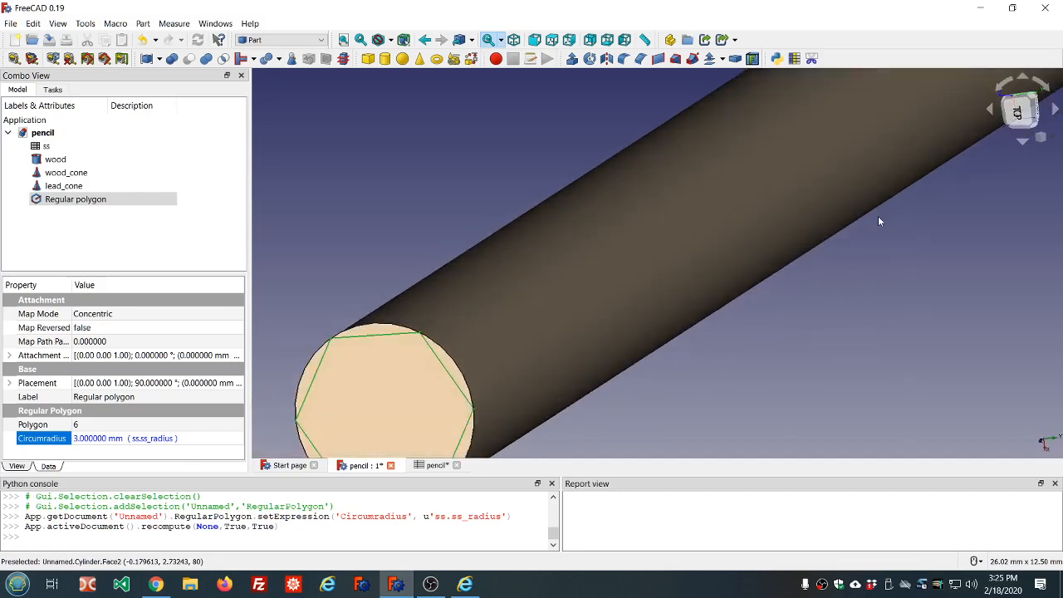
scroll(879, 217, down, 10)
scroll(856, 226, up, 3)
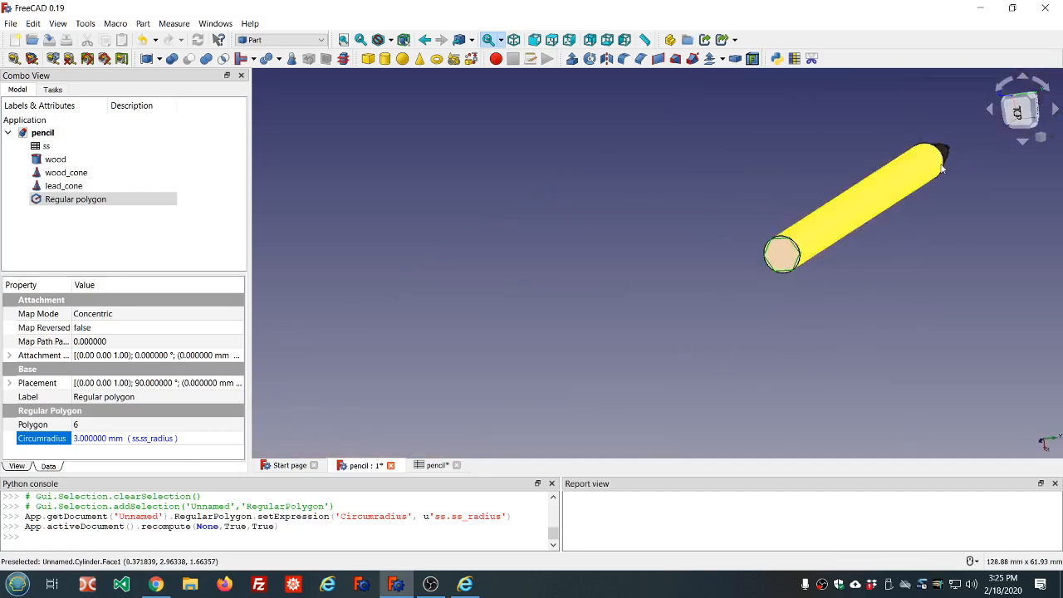
middle_drag(832, 258, 828, 251)
scroll(828, 251, up, 3)
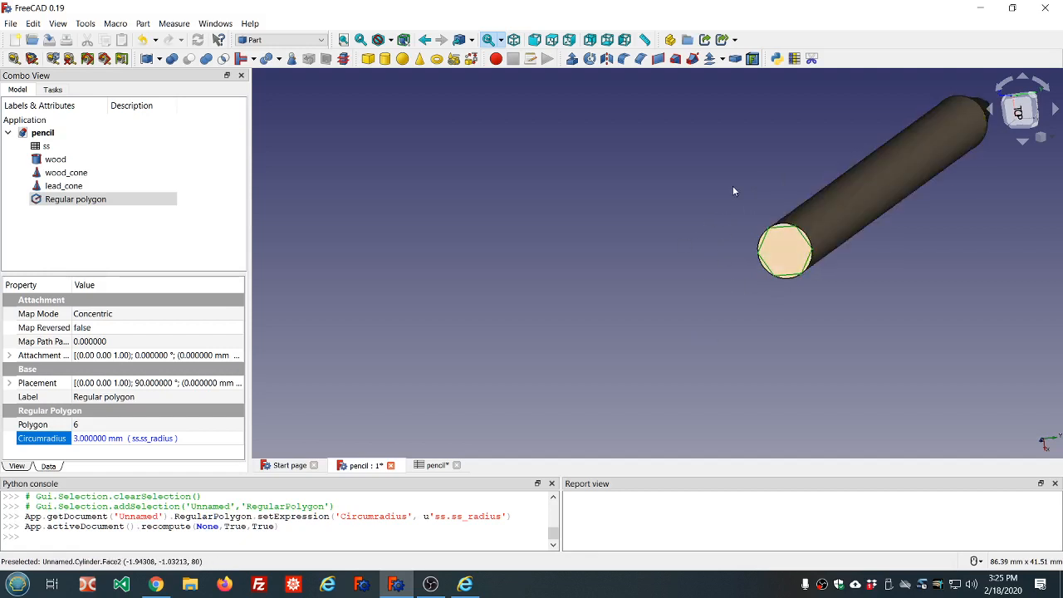
Start a 2D Offset of the regular polygon with join type Intersection and the offset filled.
click(722, 60)
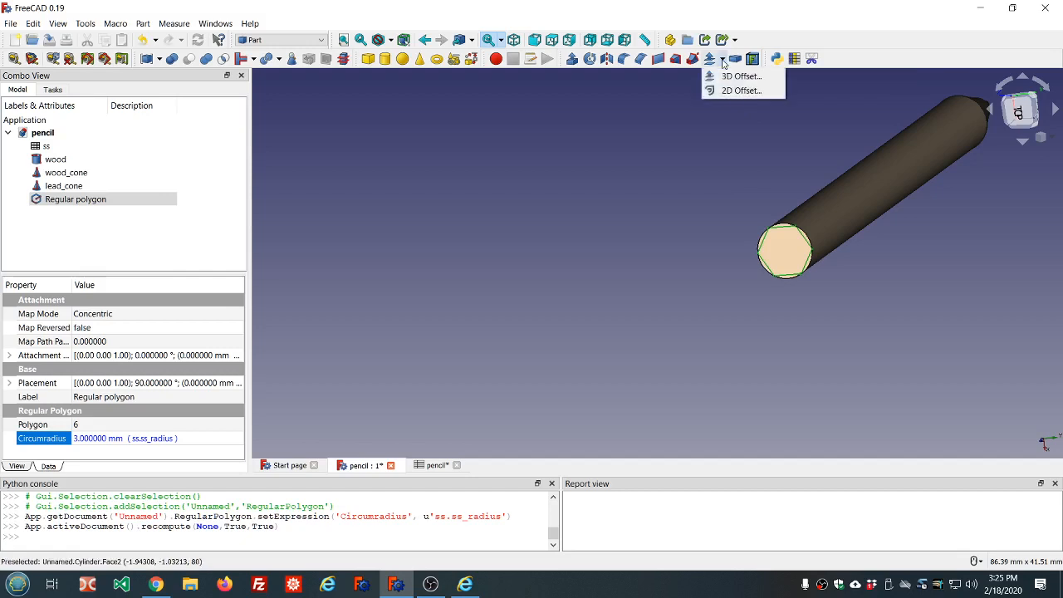
click(739, 91)
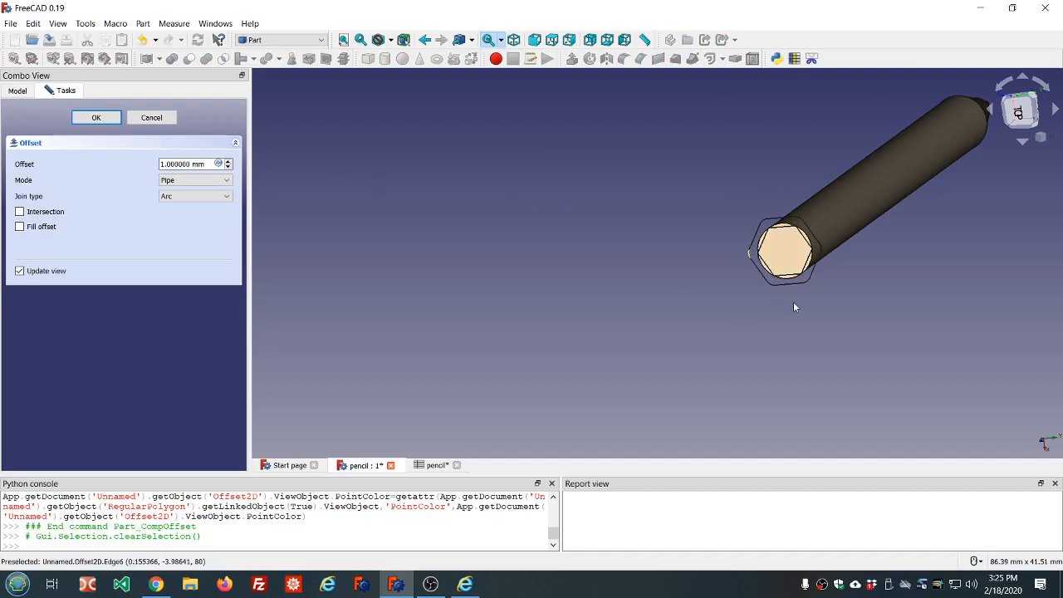
scroll(819, 230, up, 2)
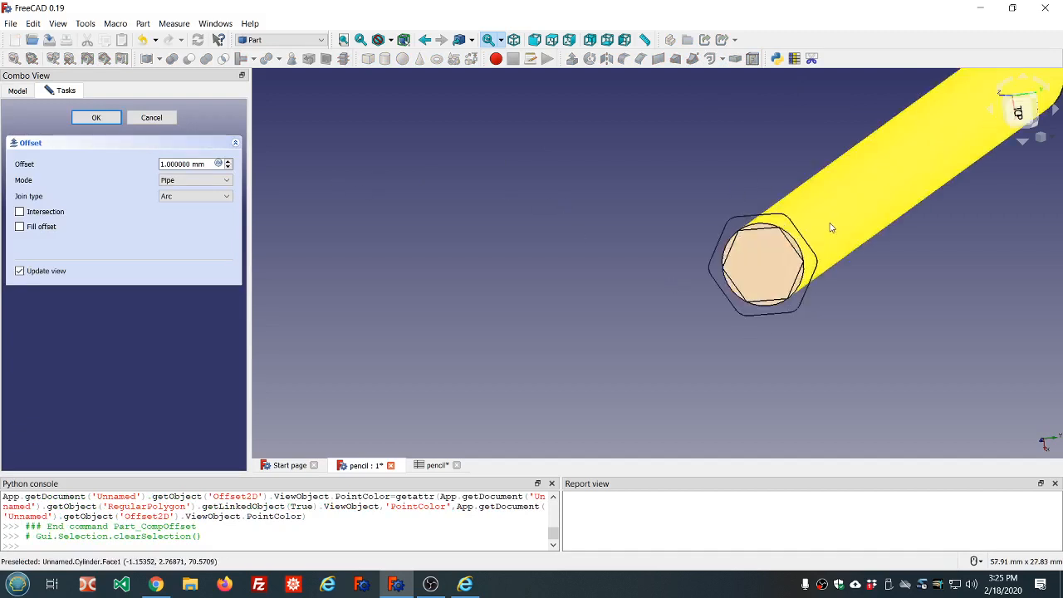
click(228, 199)
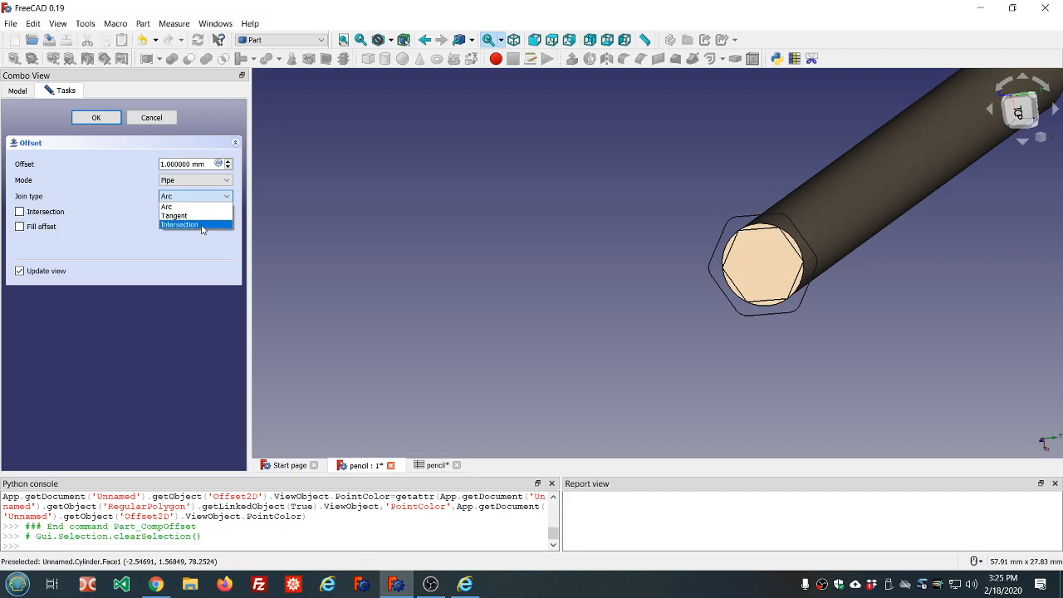
click(200, 226)
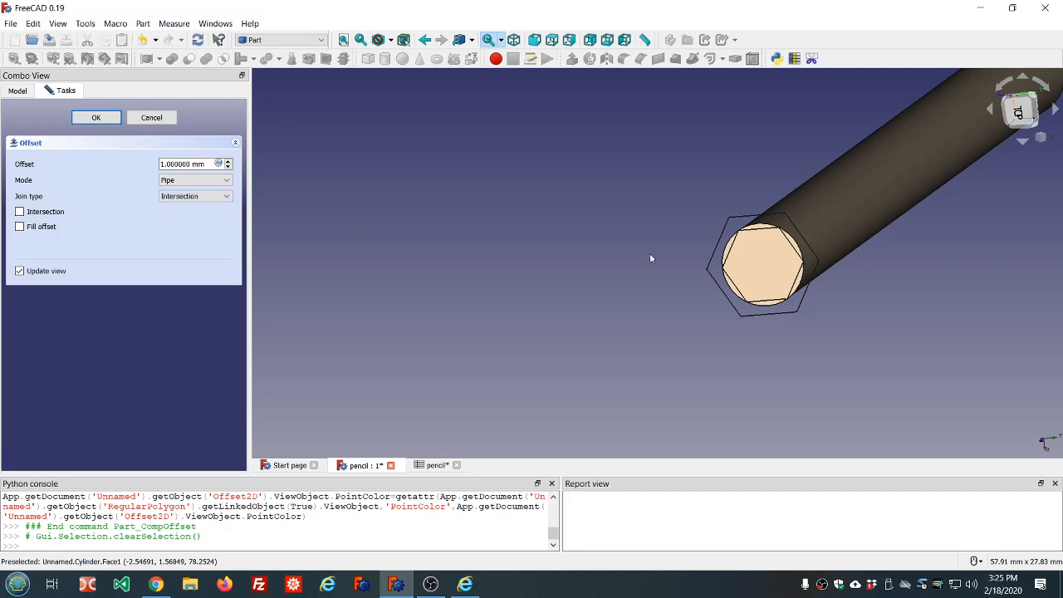
middle_drag(814, 299, 848, 296)
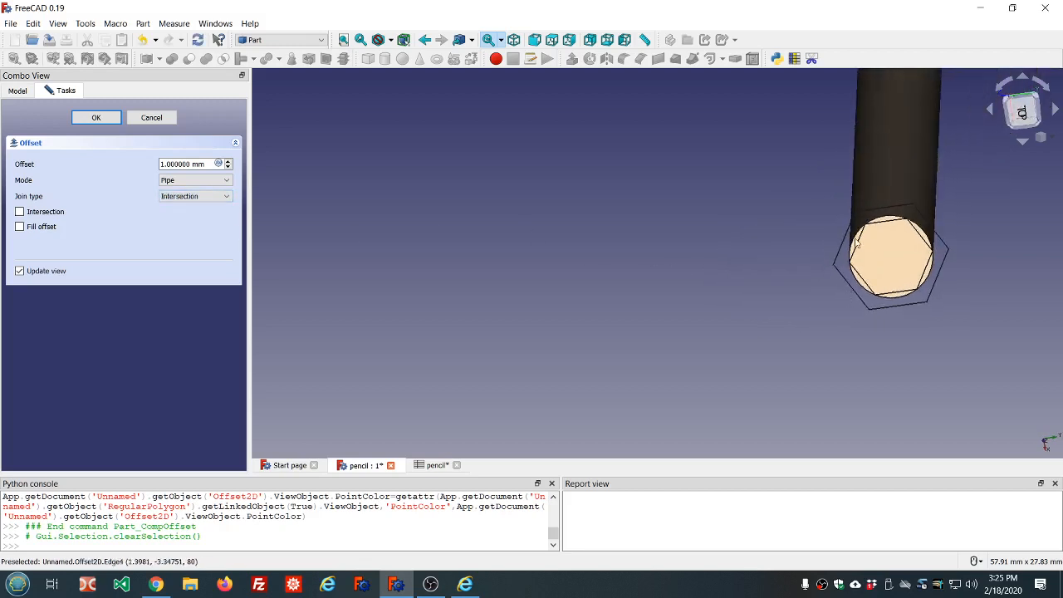
scroll(952, 260, up, 4)
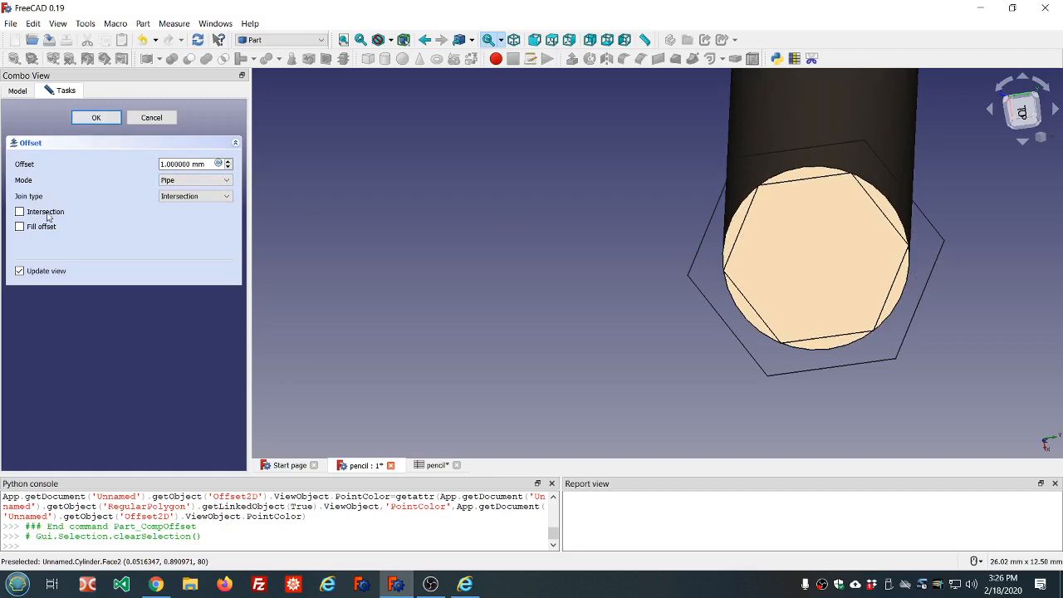
click(20, 228)
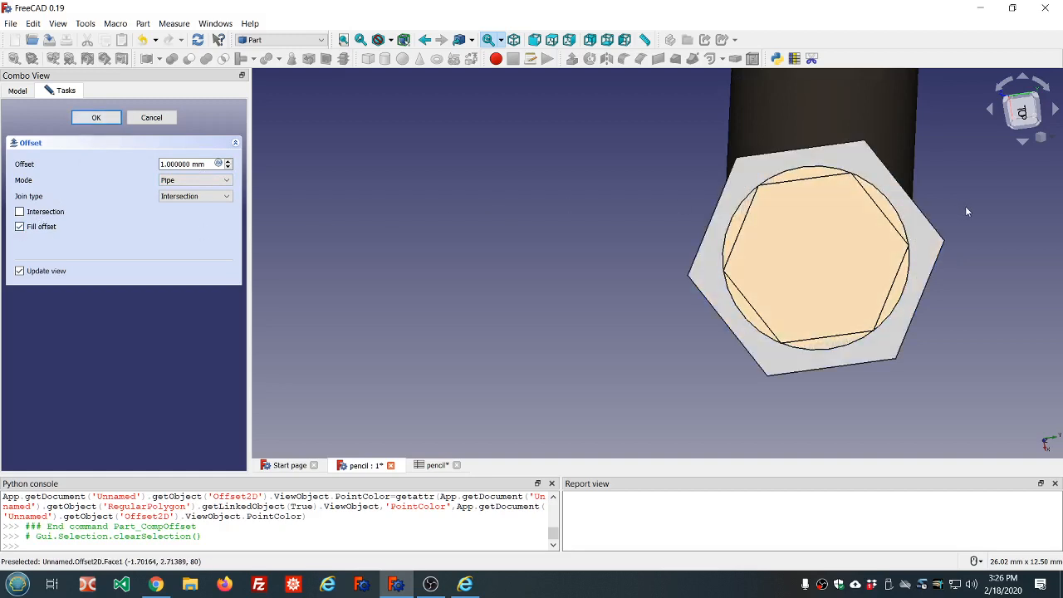
middle_drag(965, 206, 772, 287)
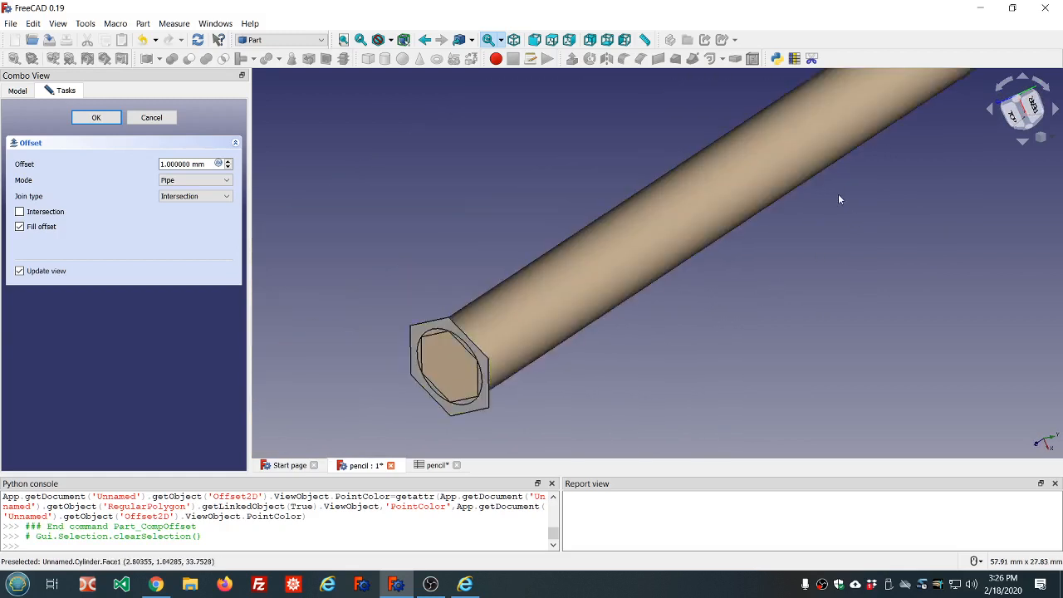
scroll(838, 194, down, 3)
scroll(837, 200, up, 2)
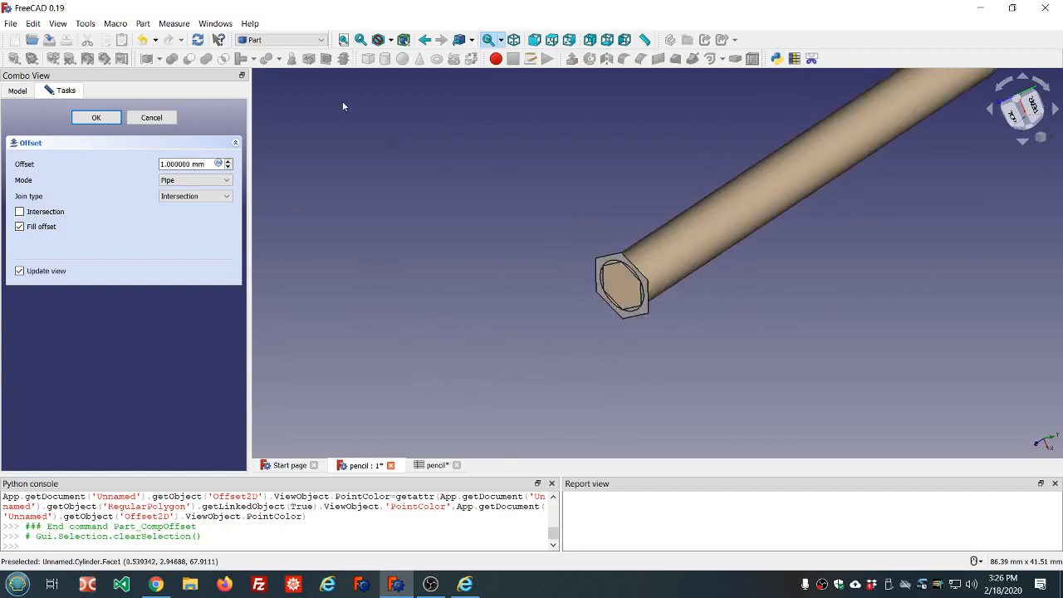
Enter the expression ss.ss_radius*2 for the 2D offset distance.
click(218, 164)
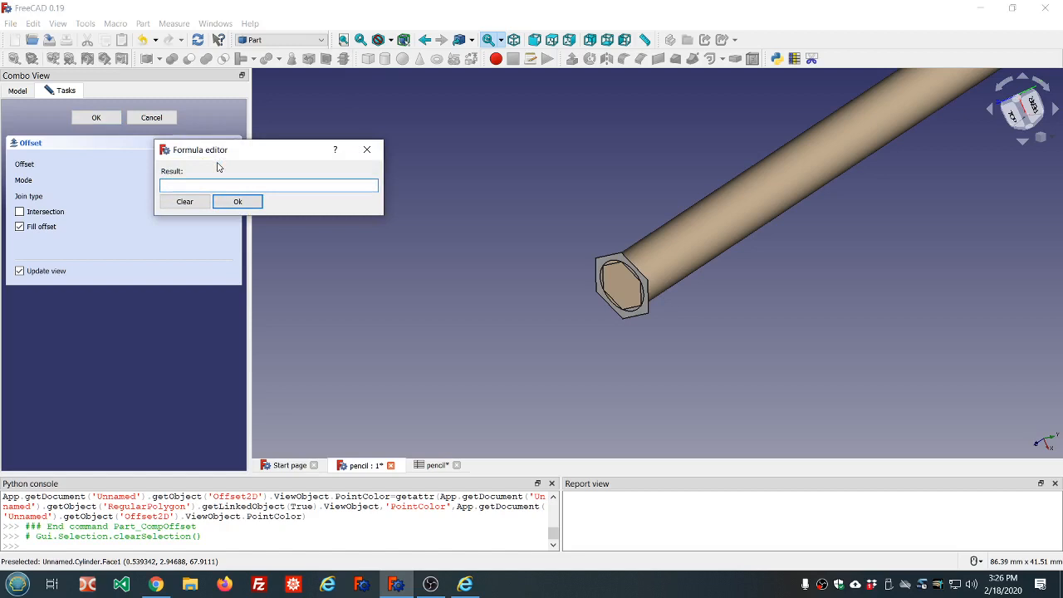
text(ss.ss)
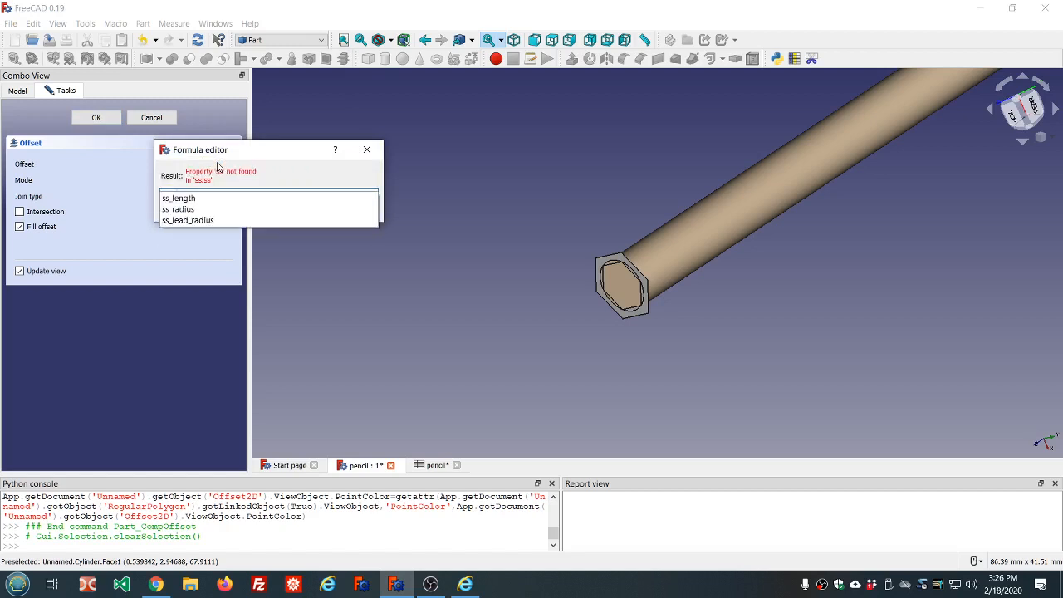
key(Down)
key(Down)
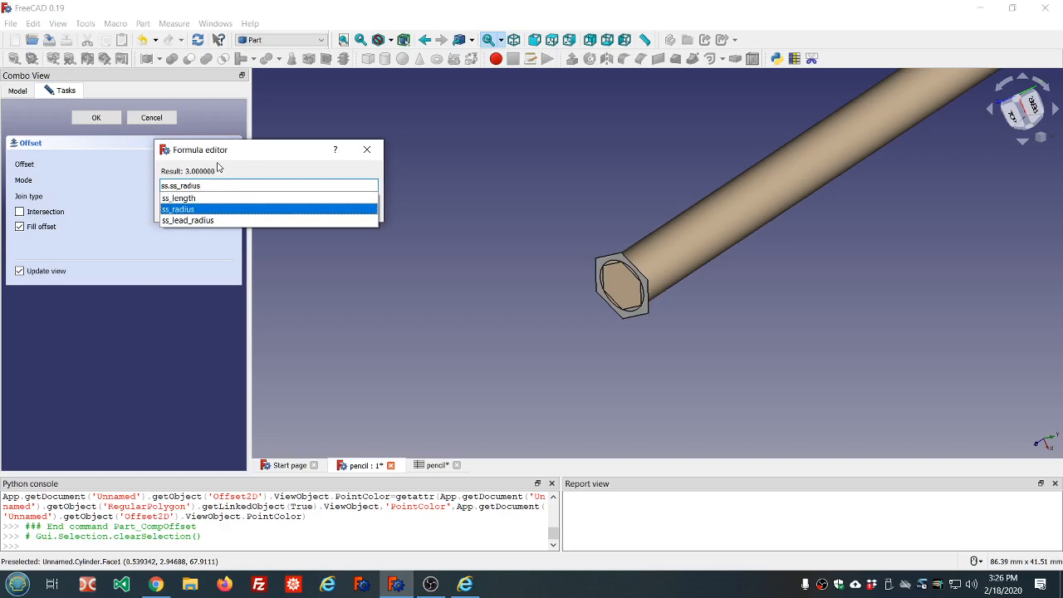
text(*2)
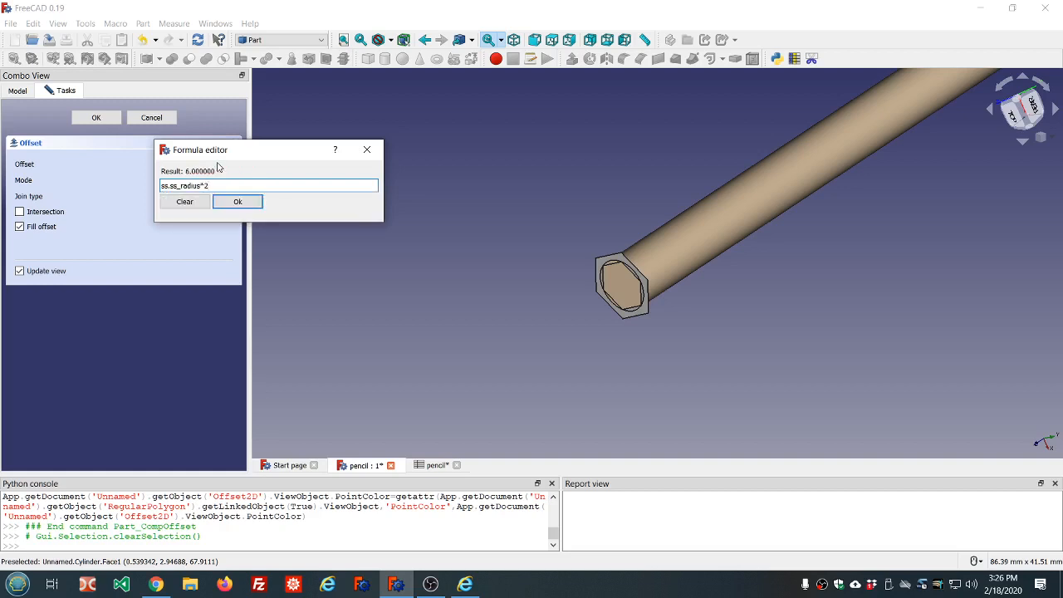
key(Return)
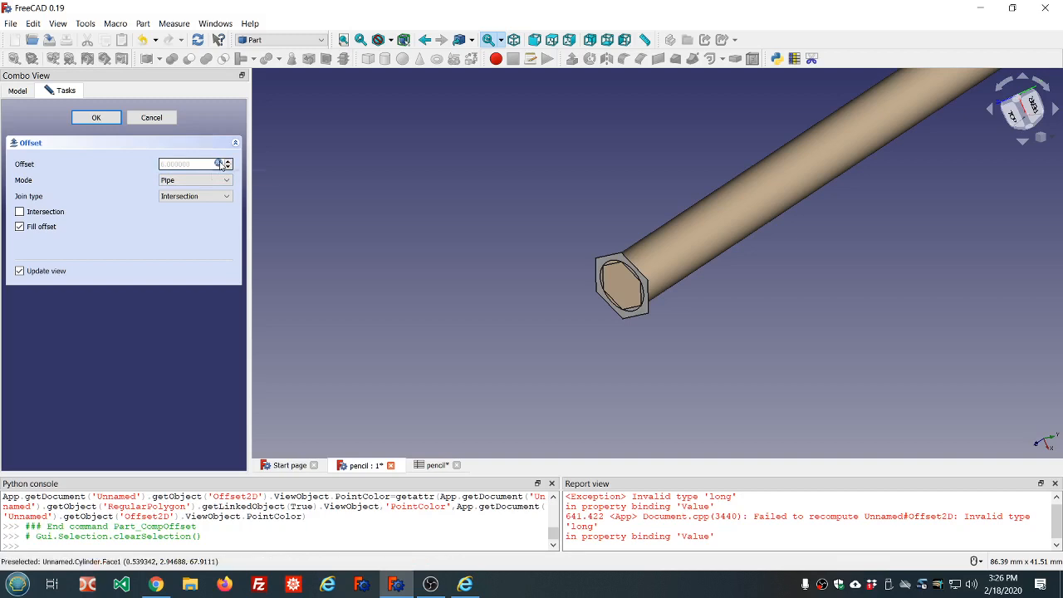
Add the mm unit so the offset expression reads ss.ss_radius * 2mm, and finish the 2D offset.
click(219, 164)
click(223, 184)
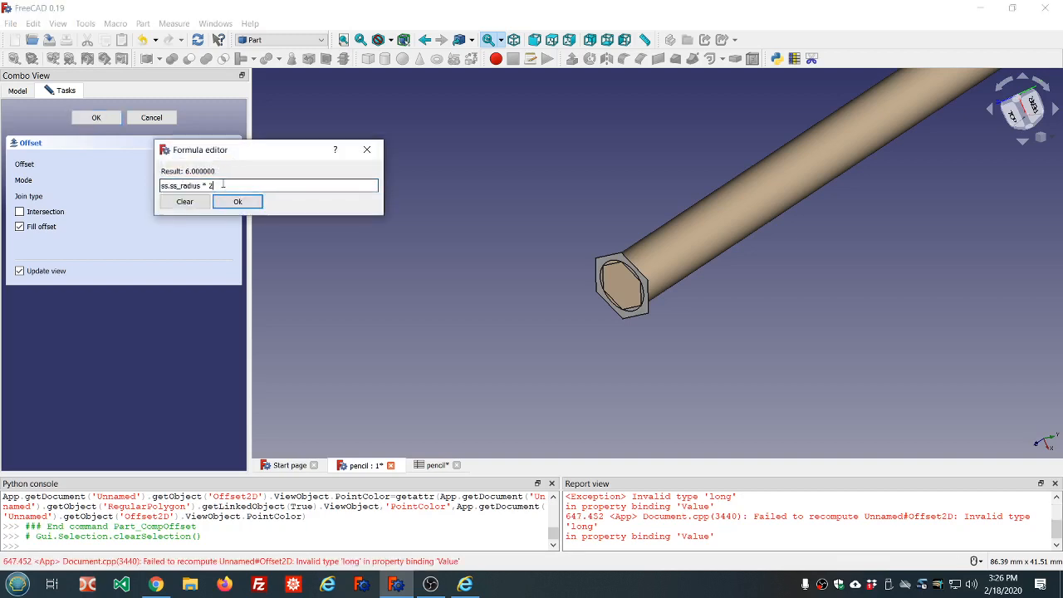
text(mm)
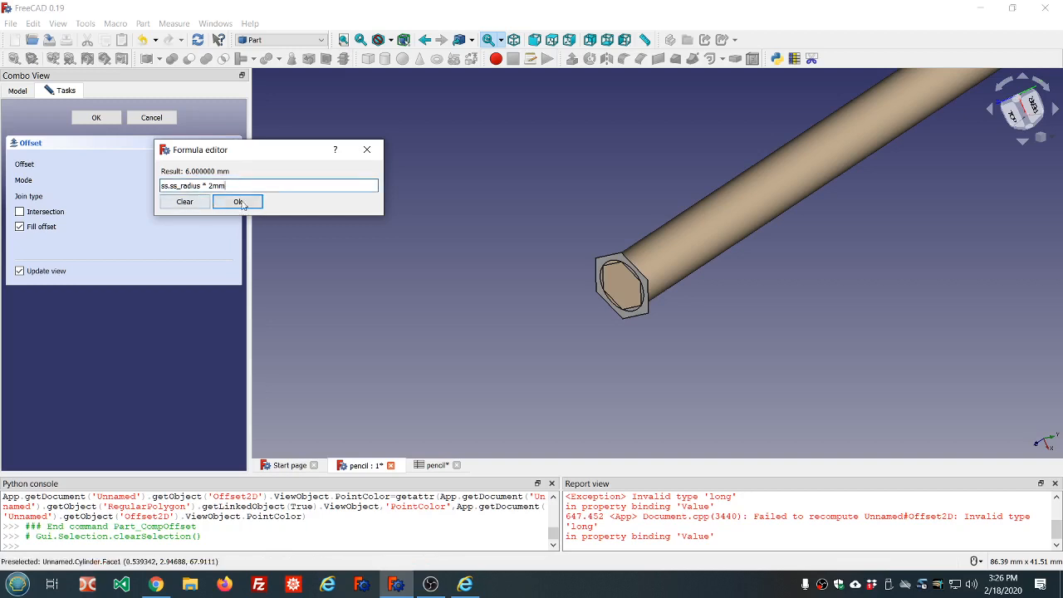
click(241, 203)
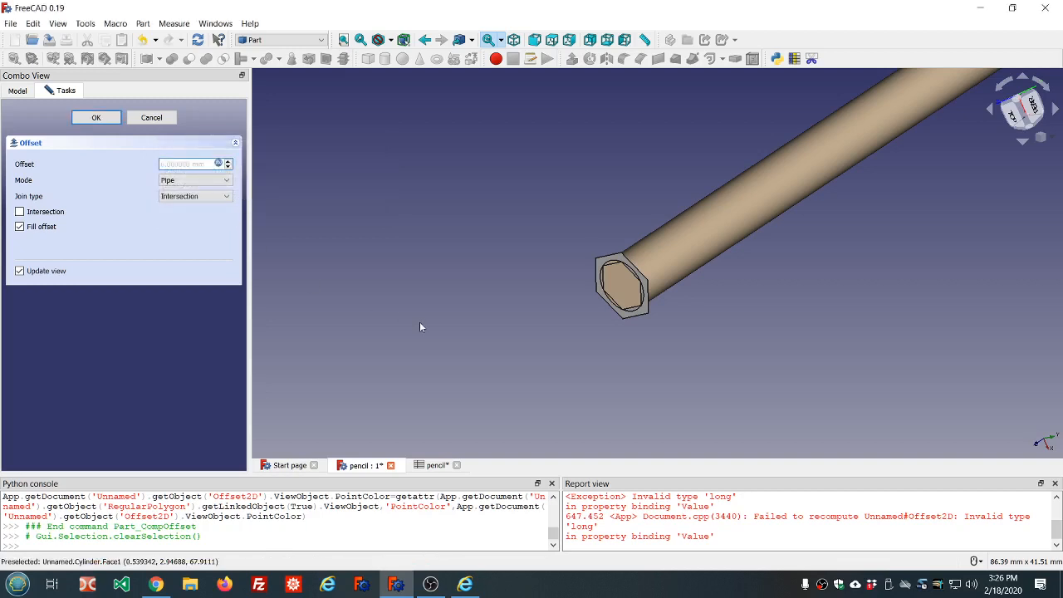
click(97, 118)
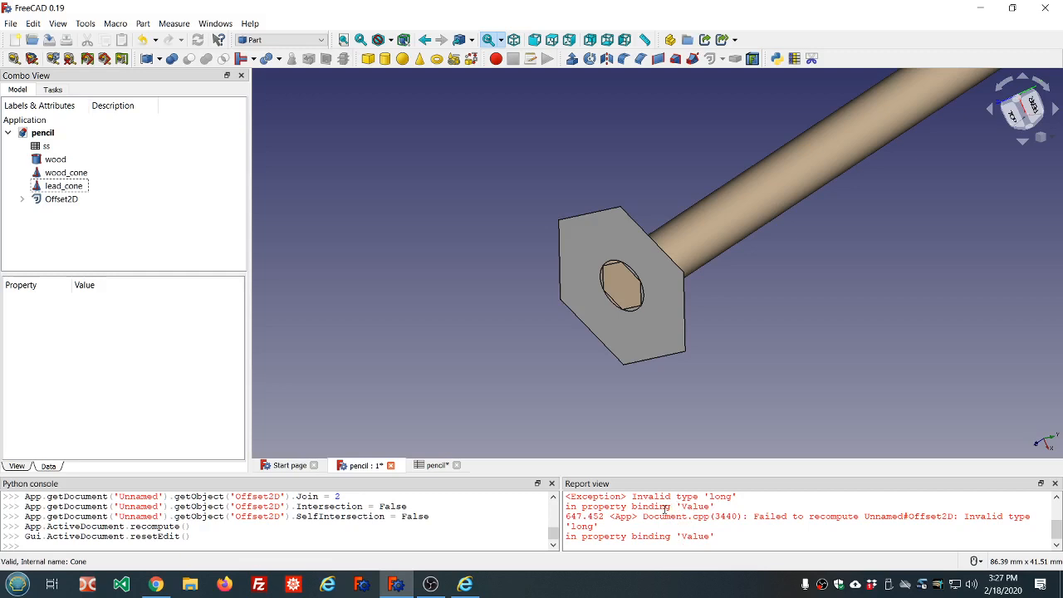
Select the 2D offset and clear all messages from the report view.
click(54, 203)
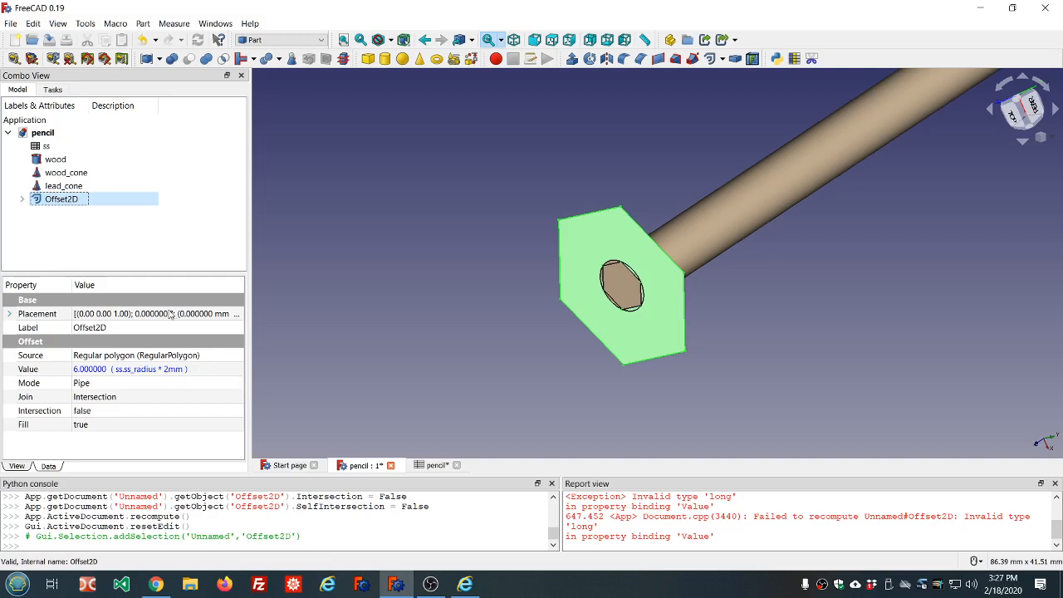
right_click(778, 509)
click(817, 566)
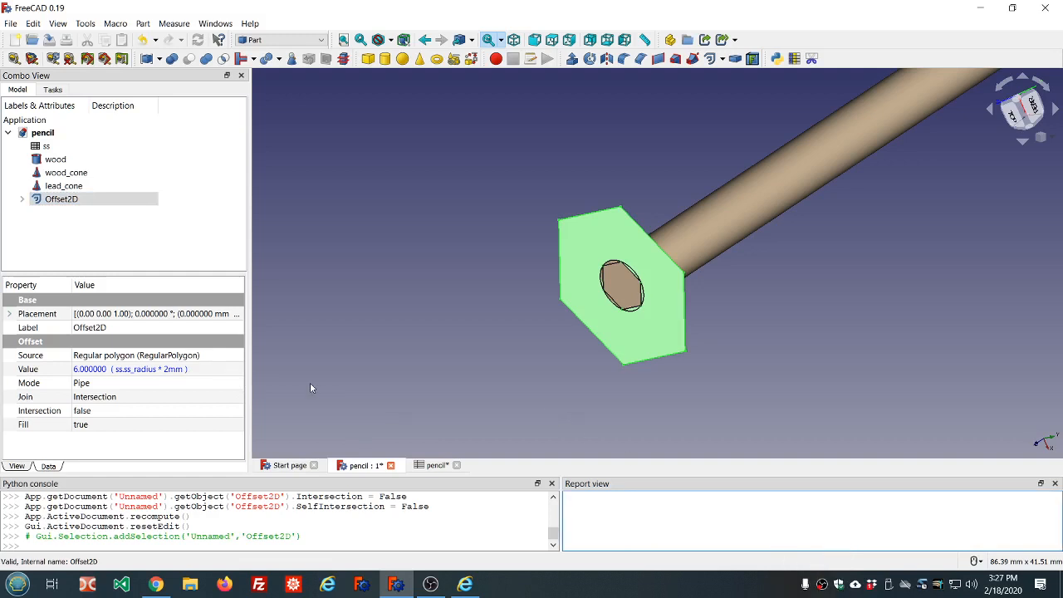
Start changing the 2D offset's shape color and choose bright yellow #ffff00 from the basic colors.
scroll(822, 347, down, 4)
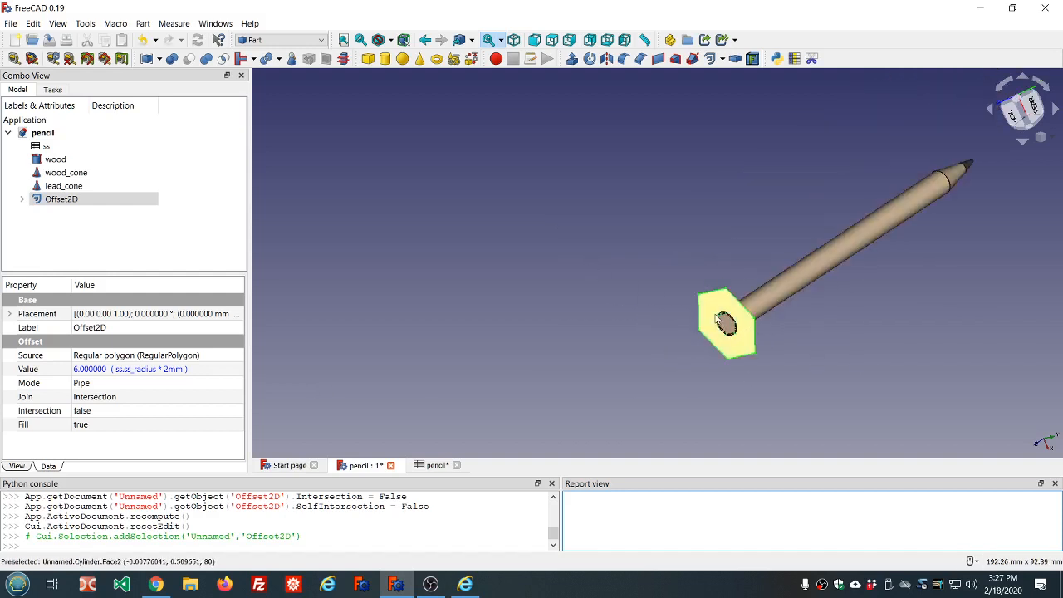
scroll(718, 318, up, 4)
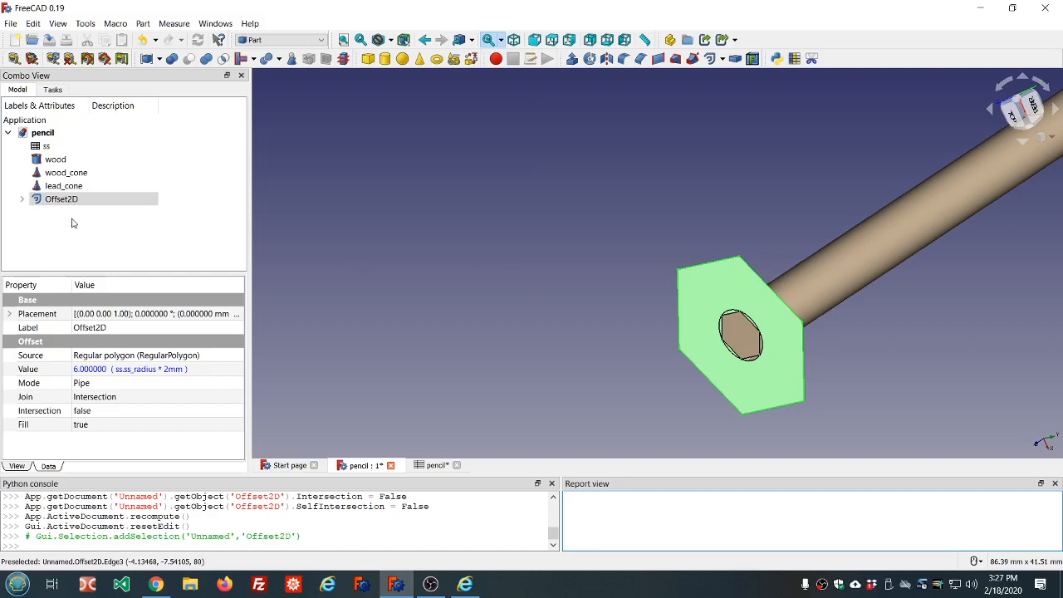
click(21, 204)
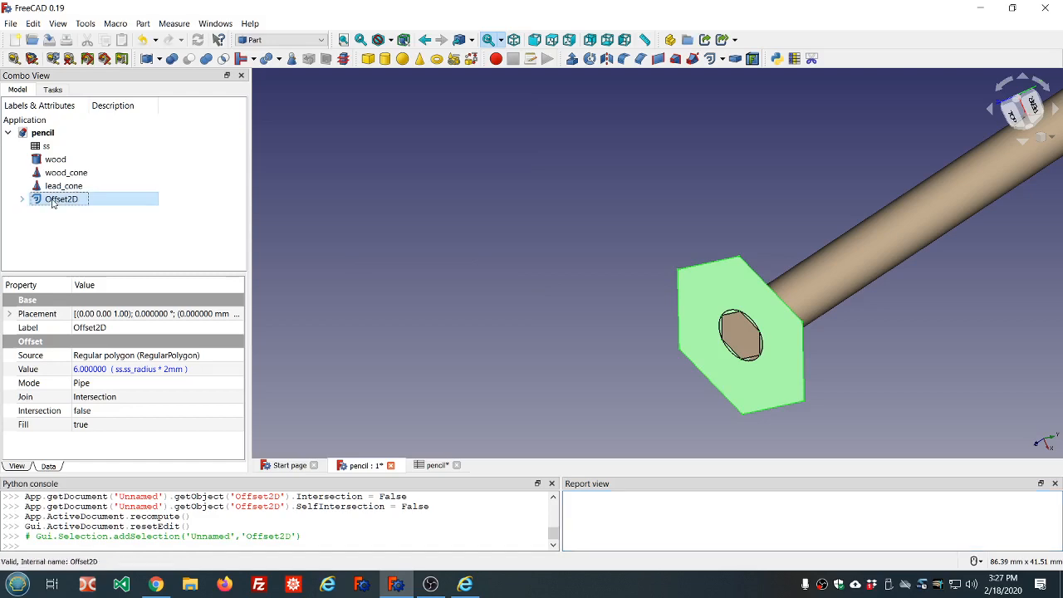
click(17, 468)
click(83, 453)
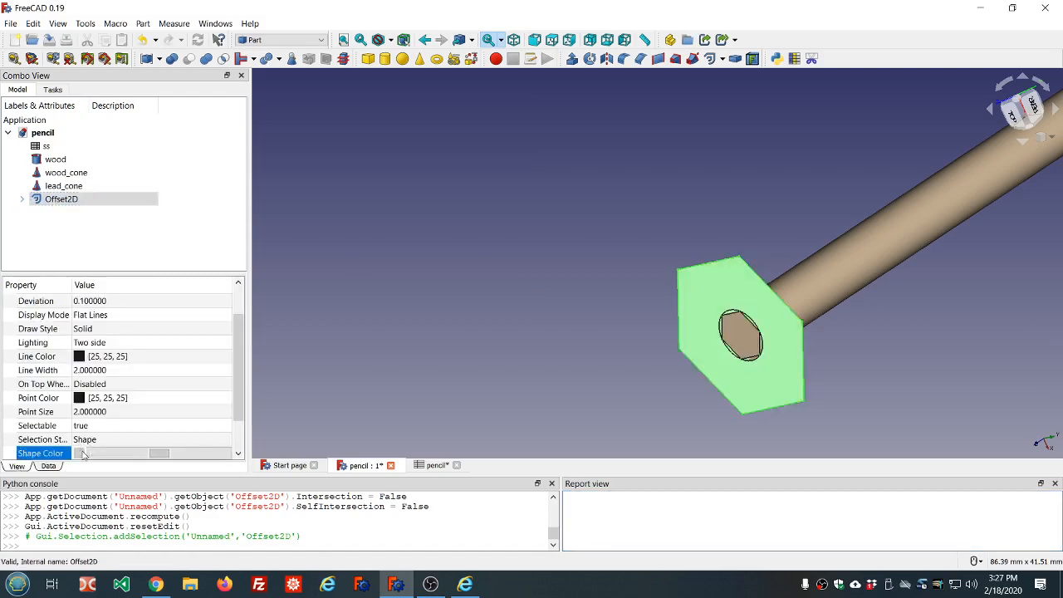
click(167, 453)
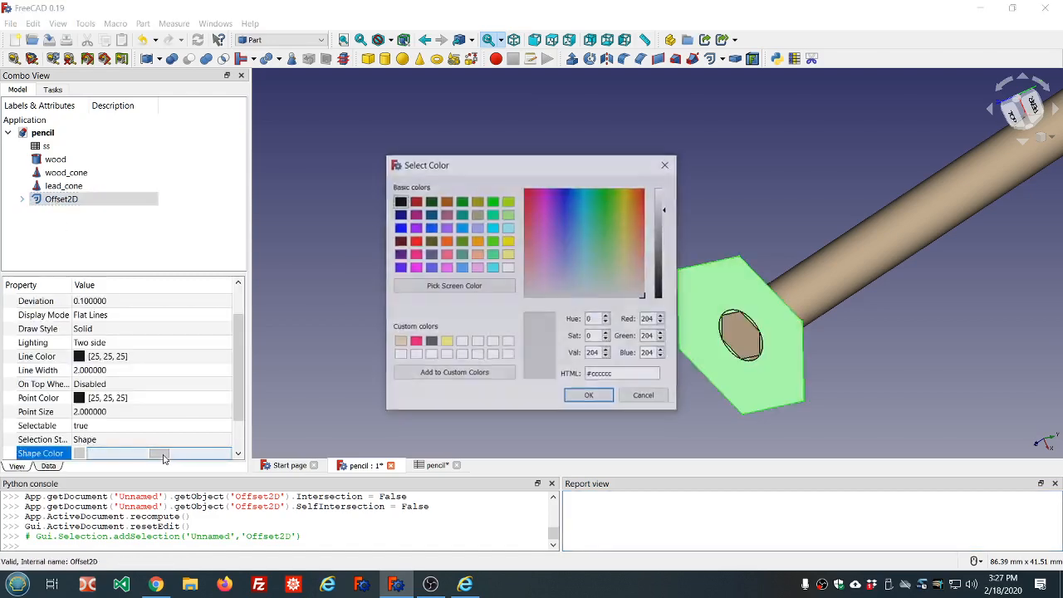
click(446, 341)
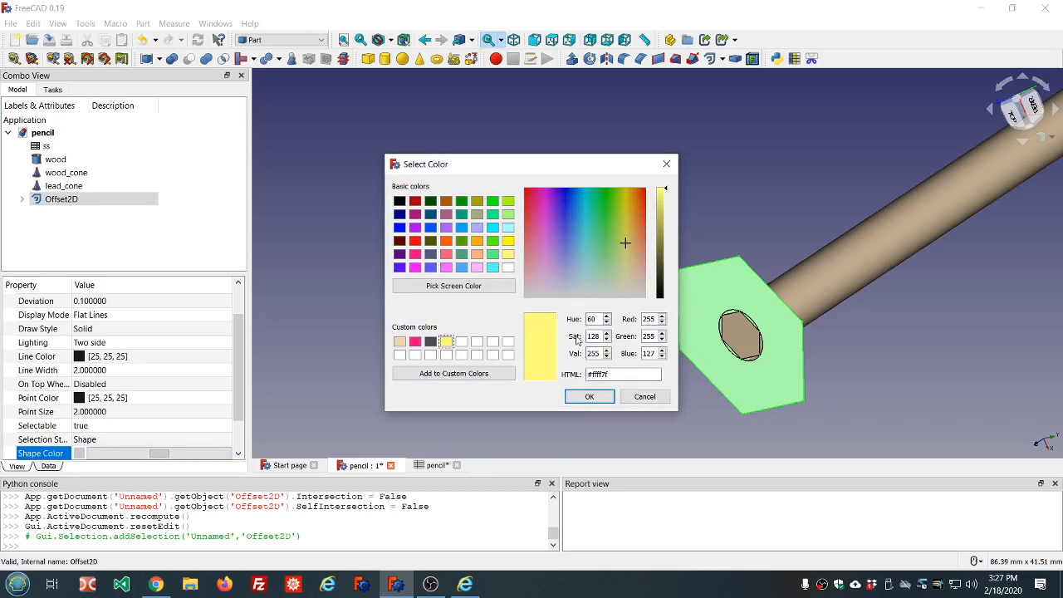
click(509, 241)
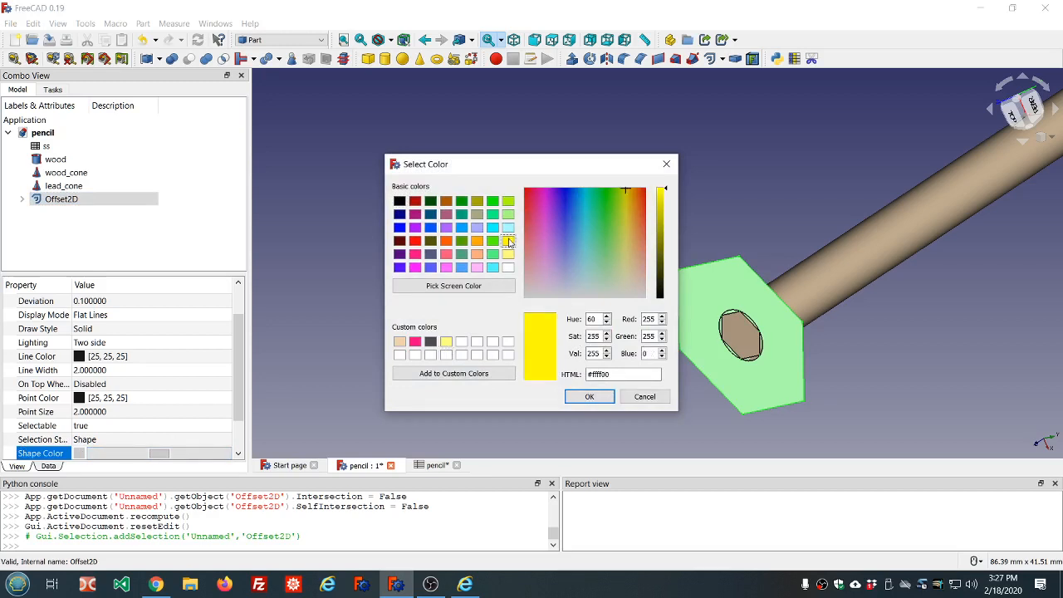
click(446, 342)
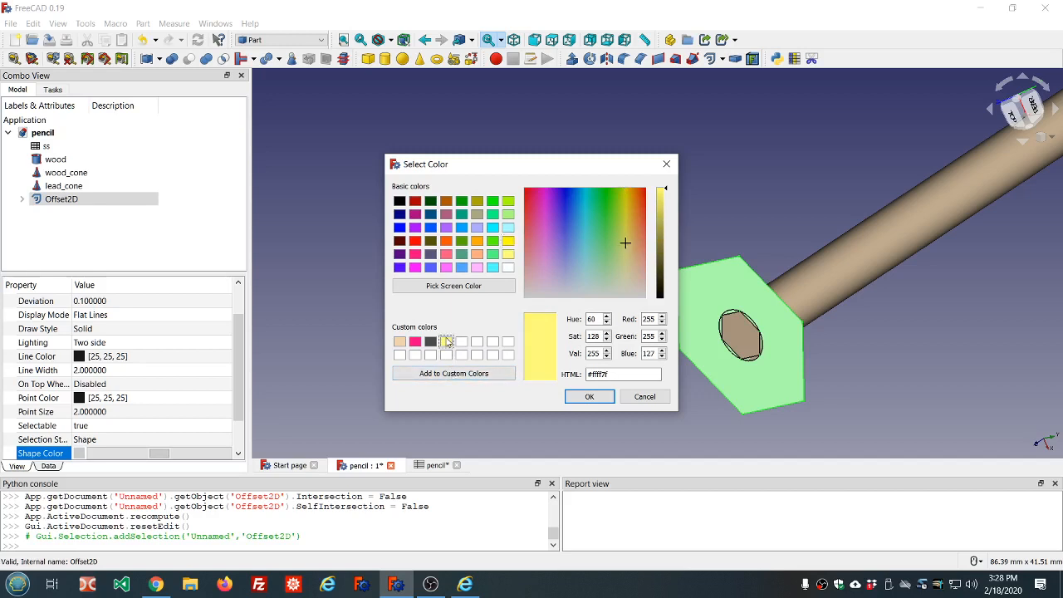
click(507, 241)
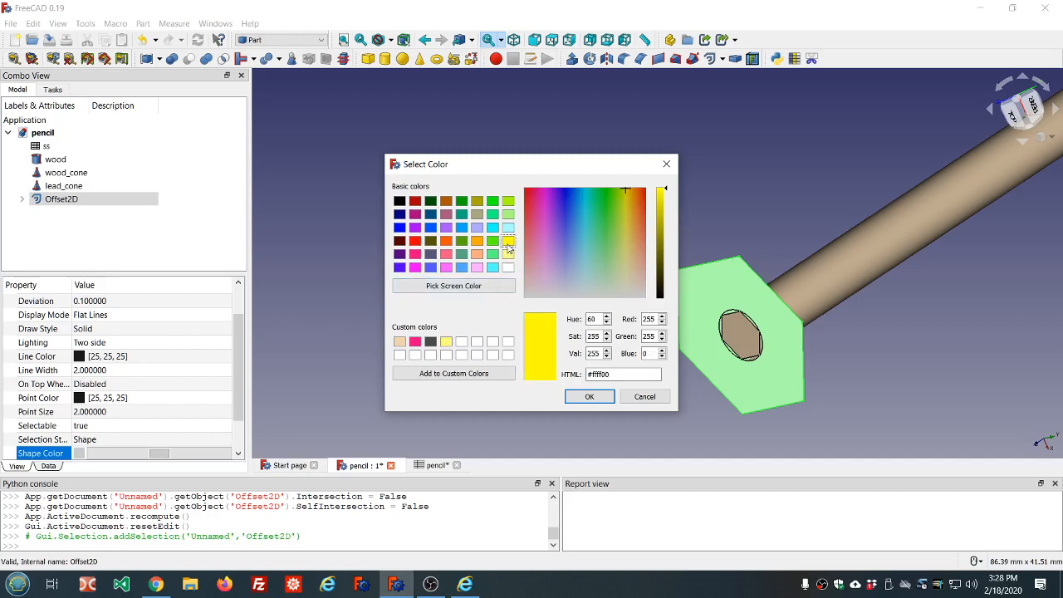
Add yellow #ffff00 to the custom colors and apply it as the 2D offset's shape color.
click(448, 375)
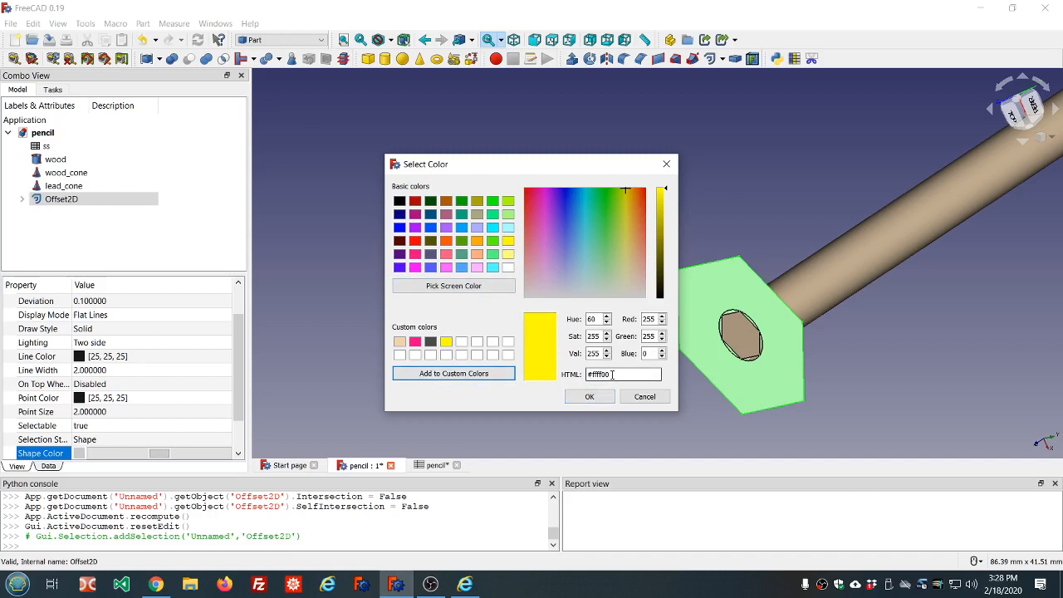
click(644, 319)
click(640, 336)
click(590, 397)
click(582, 370)
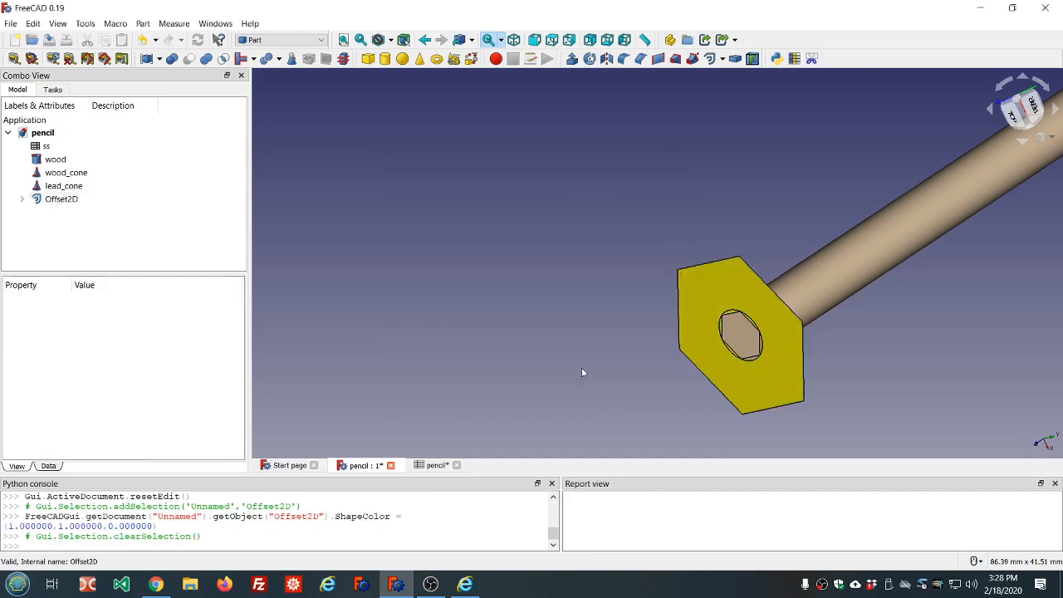
Start an Extrude of the yellow hexagonal 2D offset along its normal.
scroll(690, 369, down, 2)
middle_drag(815, 366, 776, 352)
scroll(776, 353, down, 4)
scroll(841, 351, up, 2)
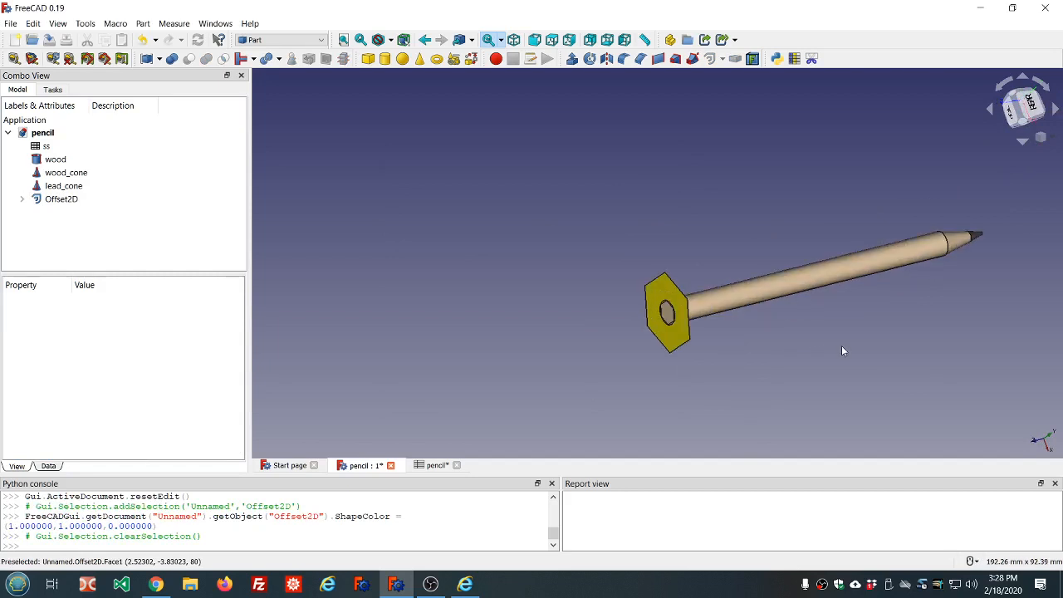
click(59, 202)
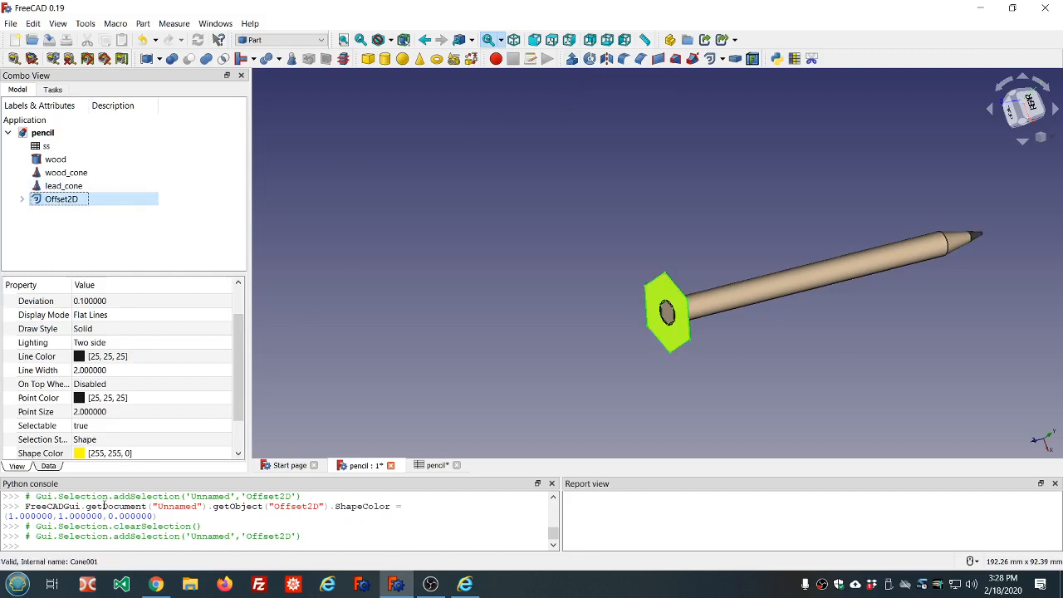
click(48, 466)
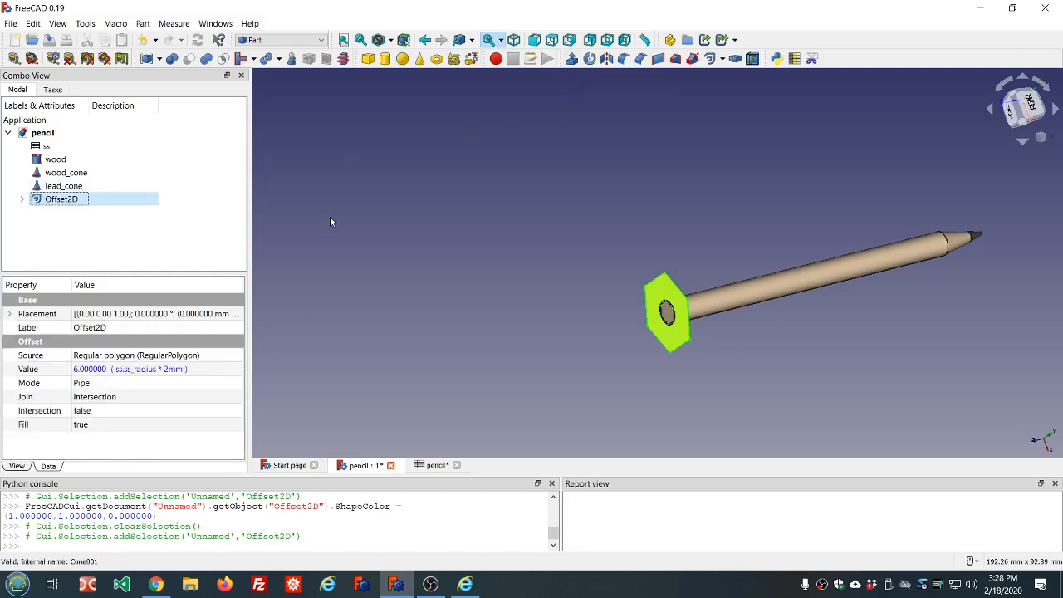
click(573, 59)
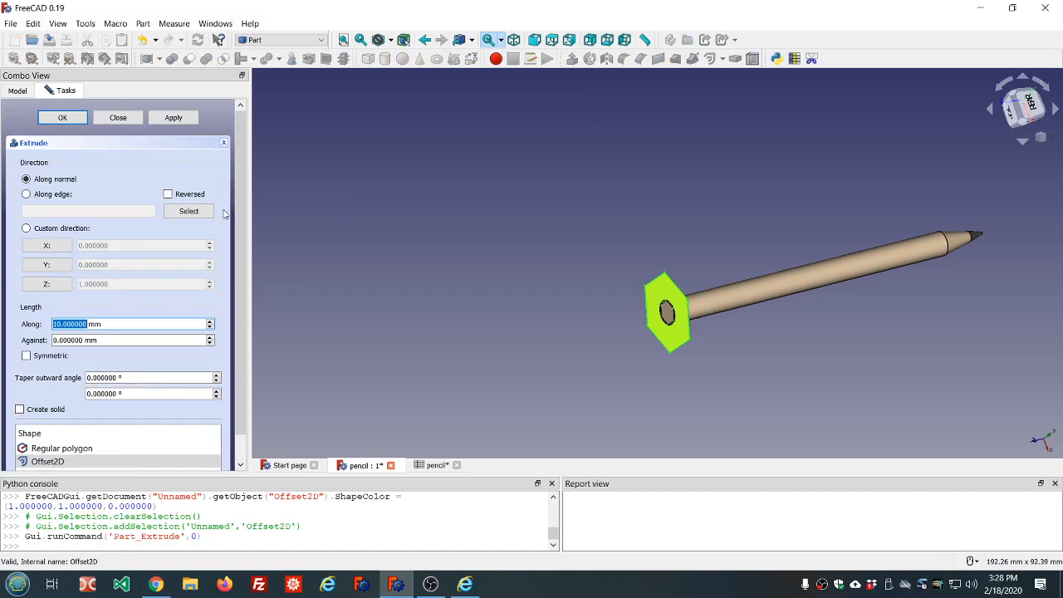
Try extruding the offset 10 mm along its normal without reversing, check the direction, and undo it.
click(173, 118)
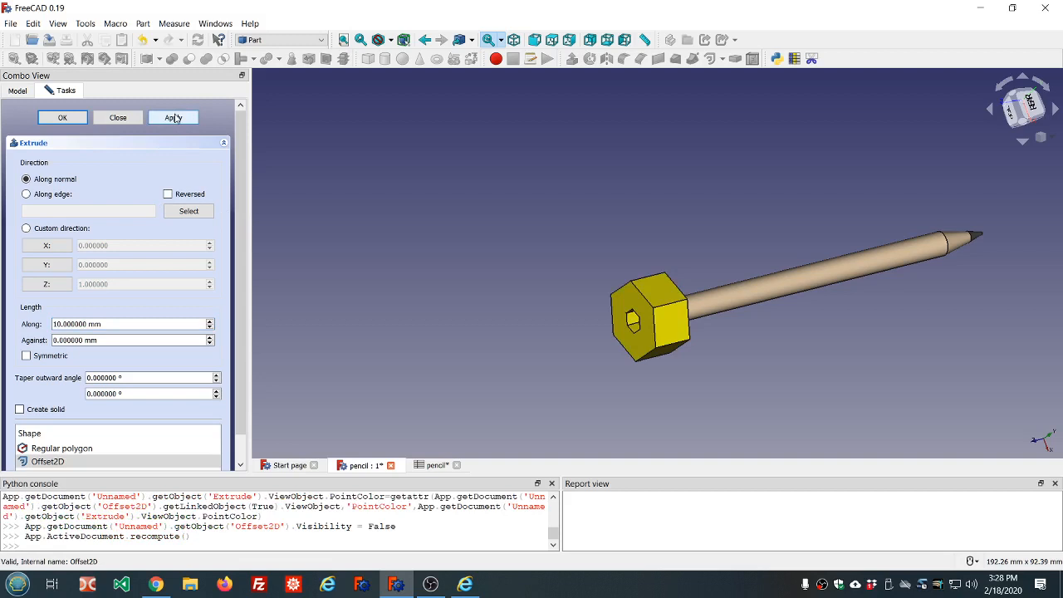
middle_drag(487, 269, 610, 262)
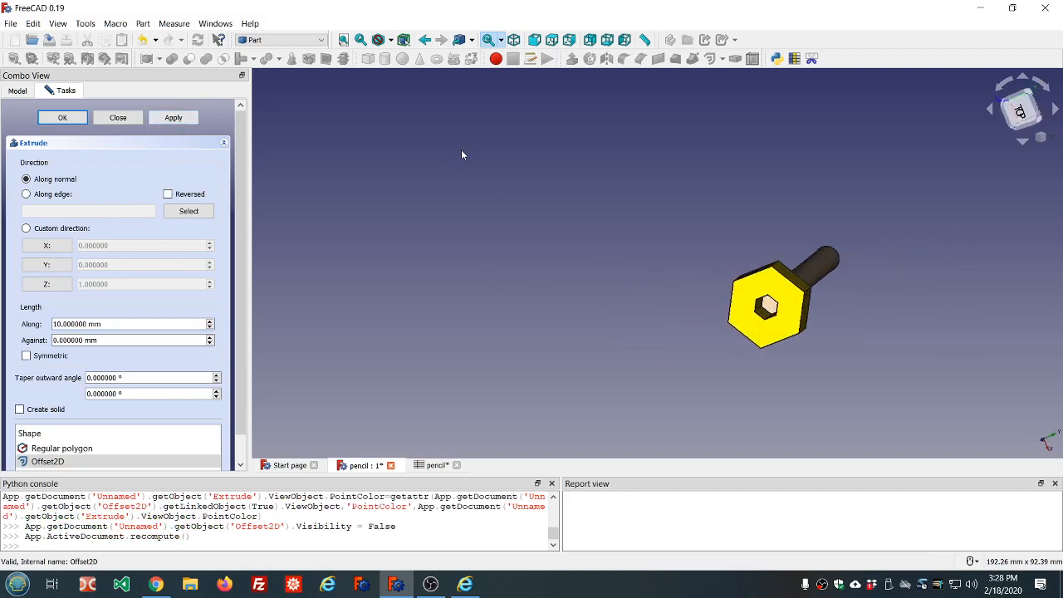
click(146, 41)
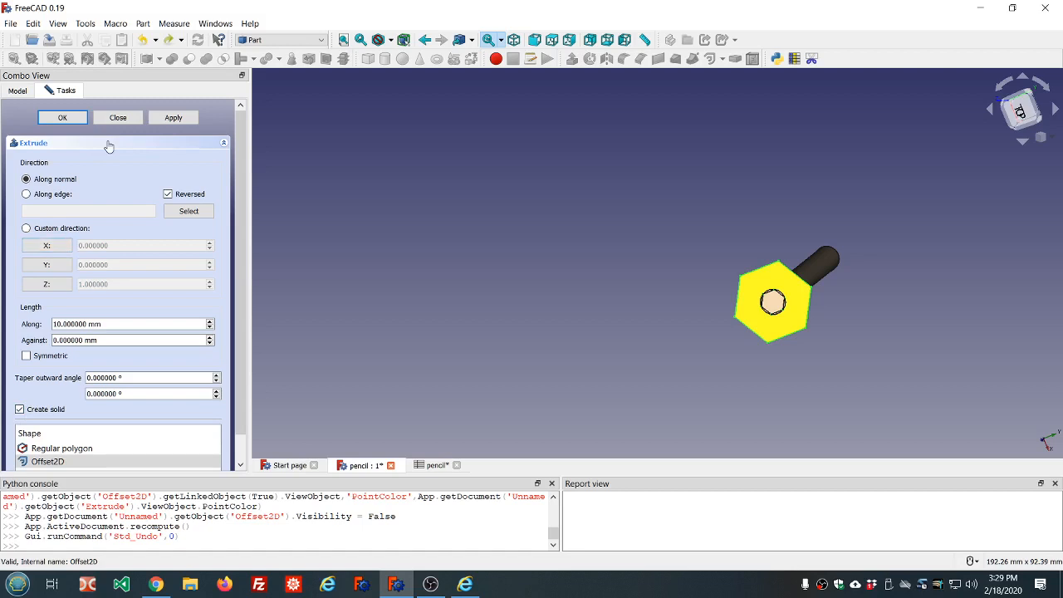
Extrude the 2D offset 10 mm along its normal as a solid in the reversed direction over the wood cylinder.
click(64, 119)
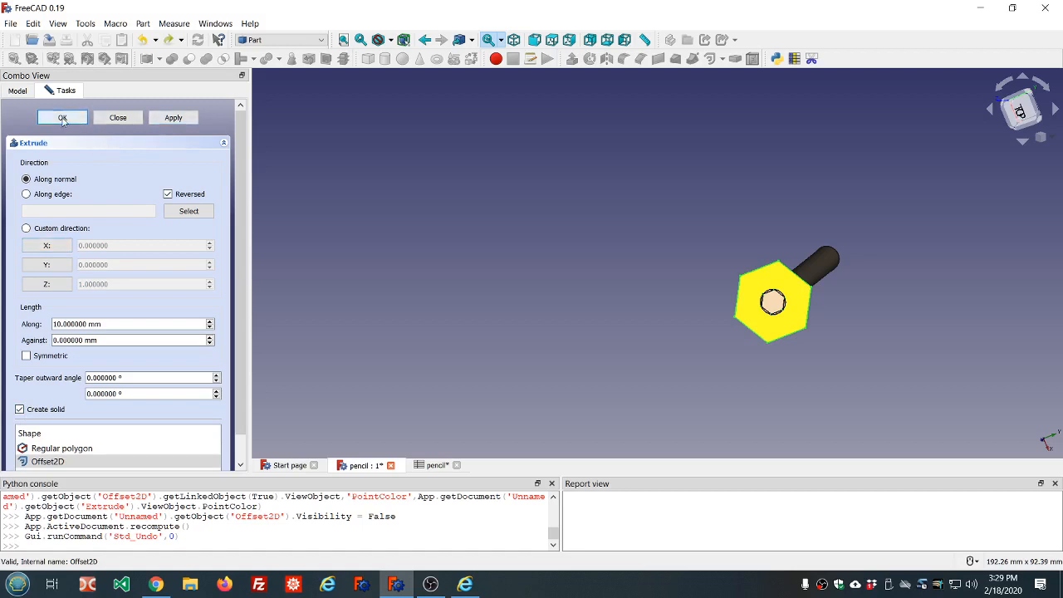
click(862, 320)
mouse_move(862, 320)
middle_down()
mouse_move(772, 322)
mouse_move(731, 340)
mouse_move(698, 334)
mouse_move(816, 379)
middle_up()
scroll(862, 386, up, 3)
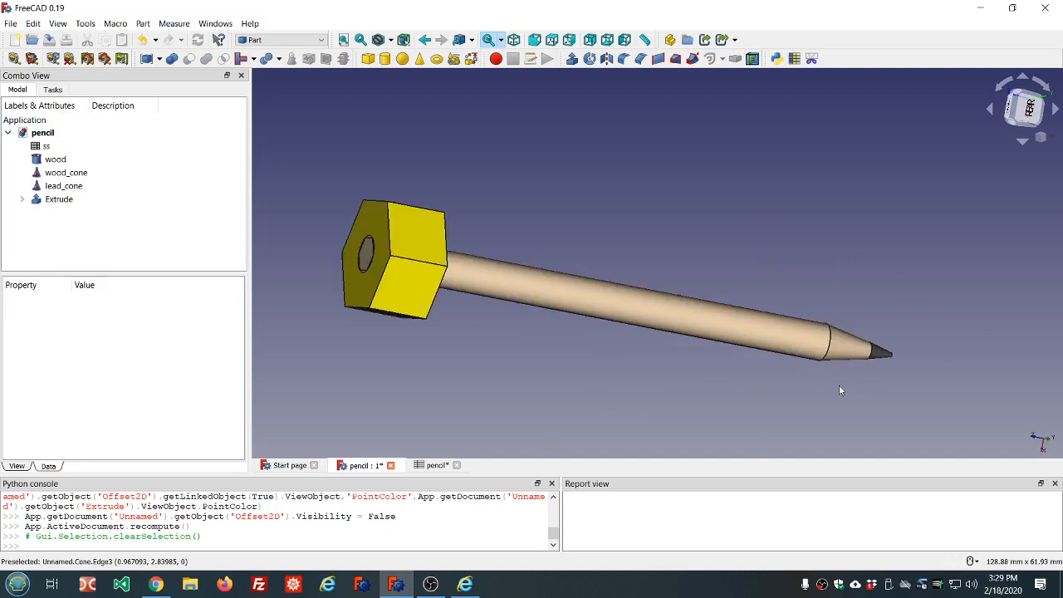
Set the extrusion's forward length to the expression ss.ss_length*2, recompute the document, and check the resulting hexagonal body.
click(58, 199)
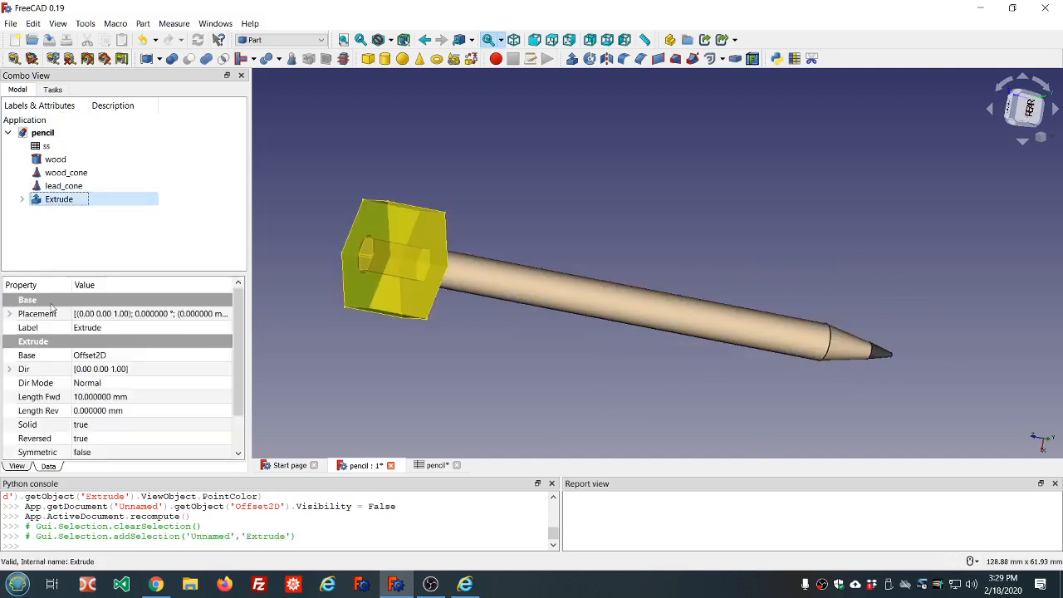
click(154, 386)
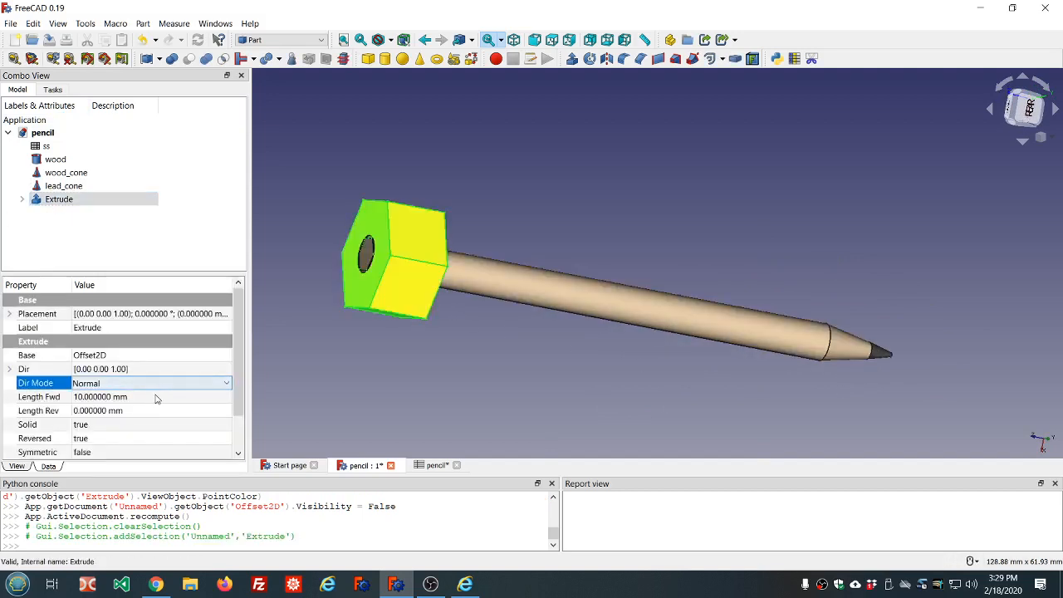
click(157, 397)
click(215, 397)
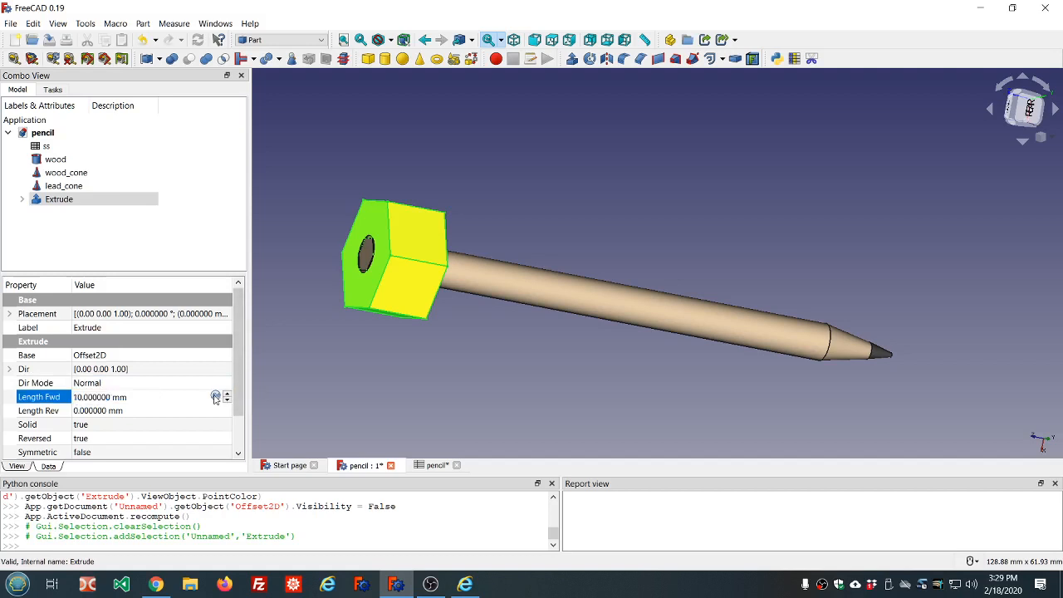
text(ss.ss)
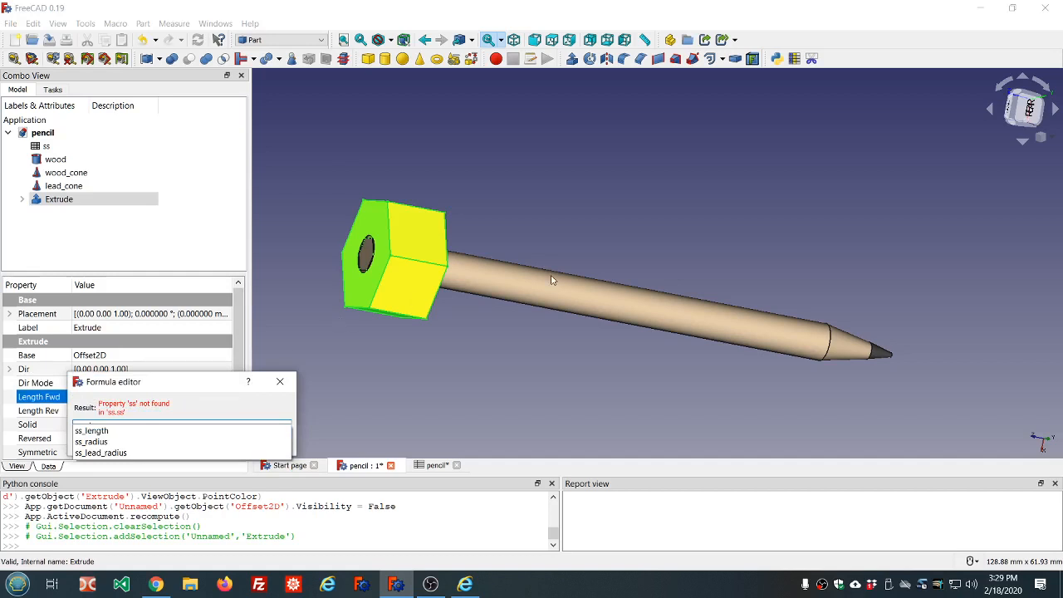
click(99, 431)
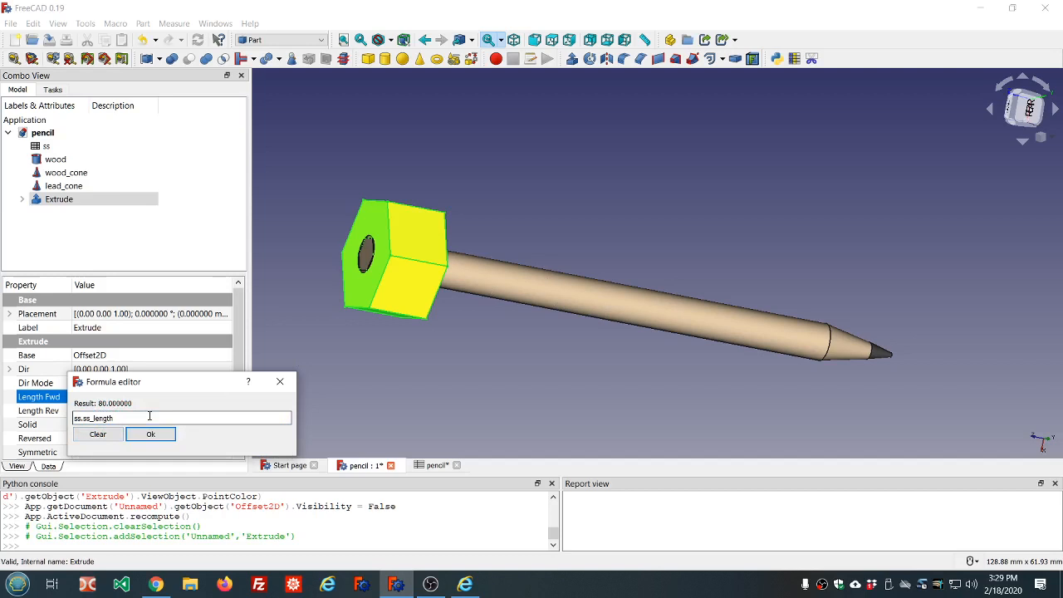
text(*)
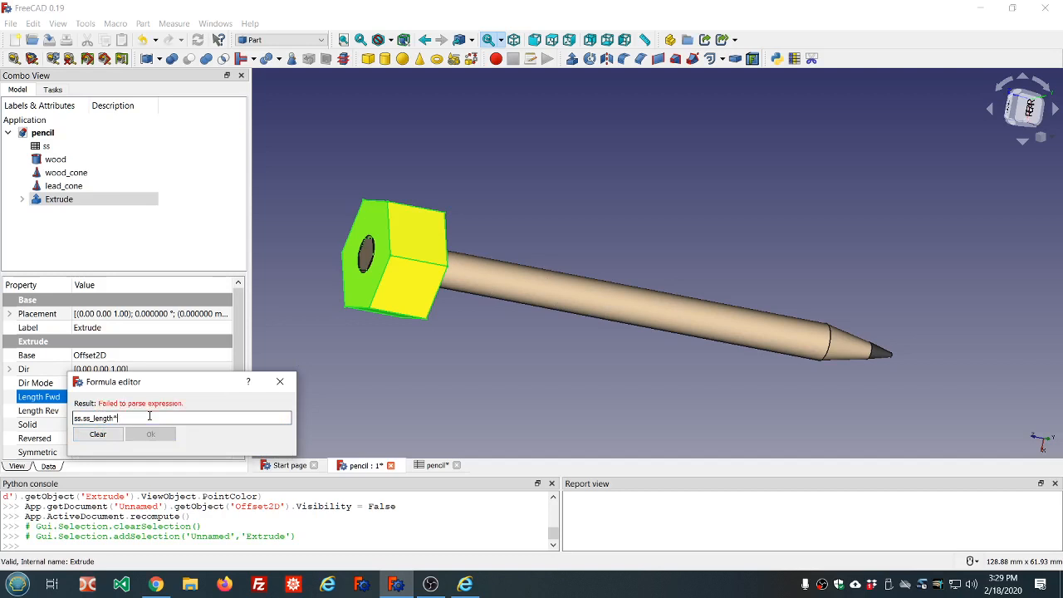
text(2)
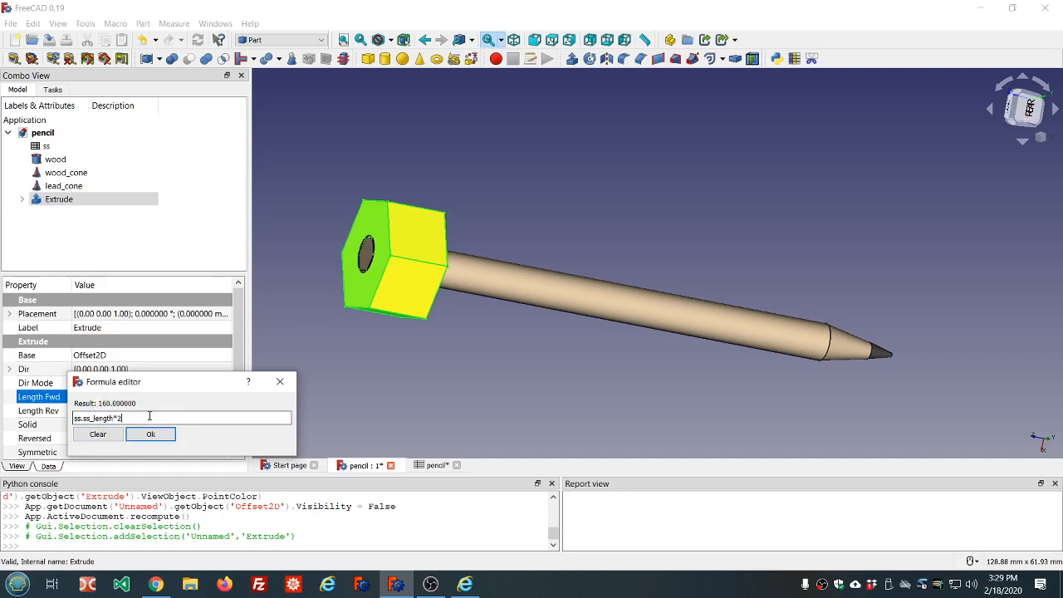
key(Return)
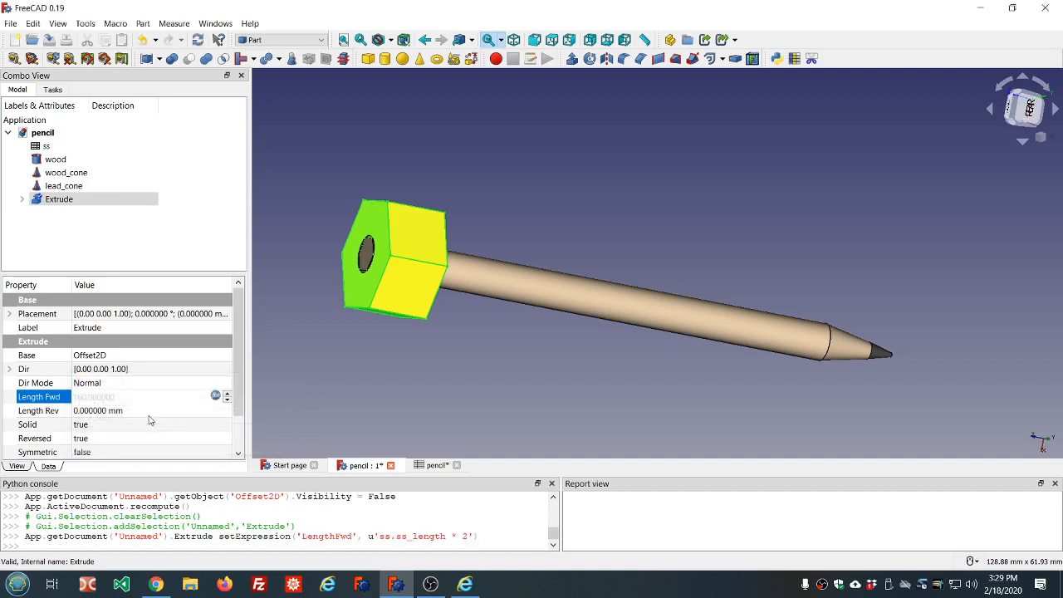
key(ctrl+r)
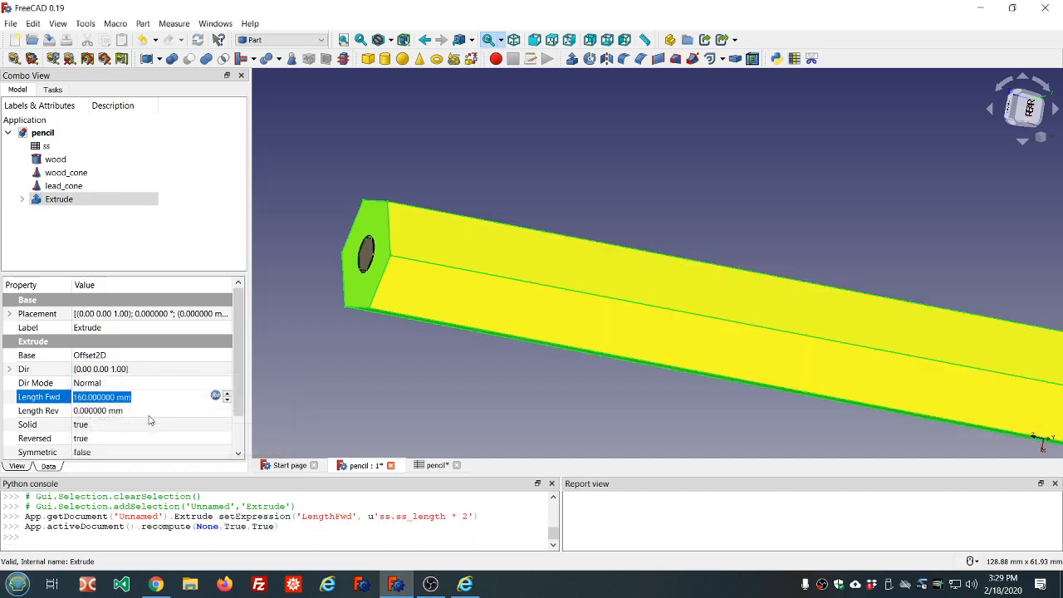
scroll(565, 203, down, 5)
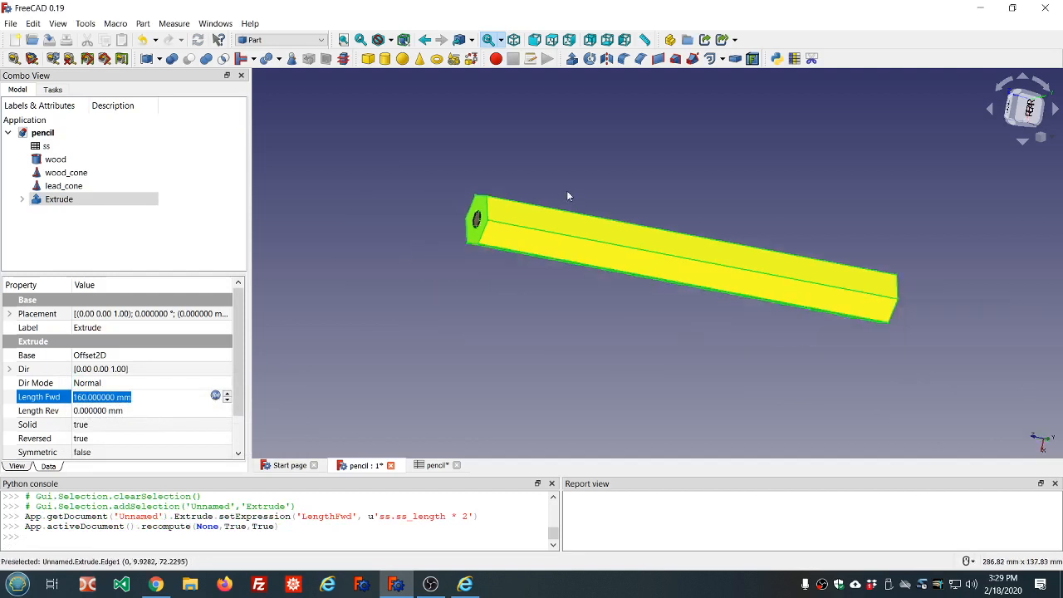
click(184, 224)
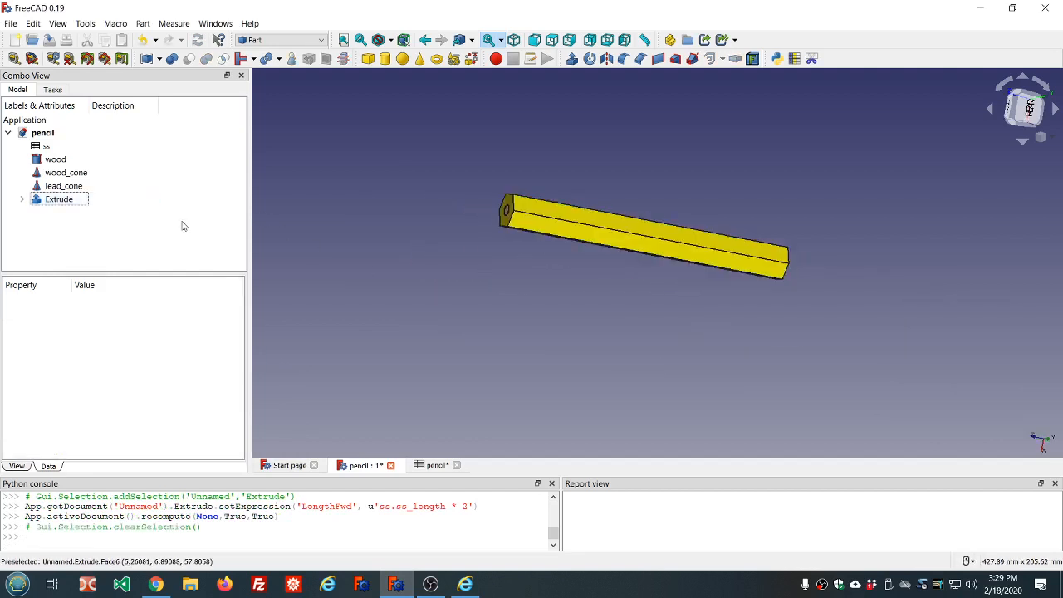
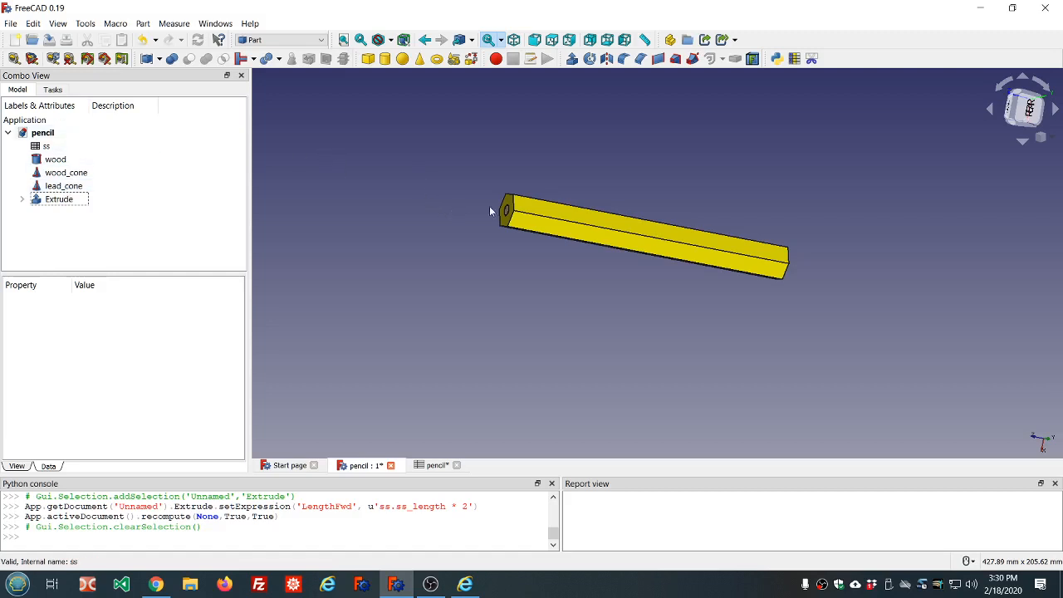
scroll(509, 215, up, 5)
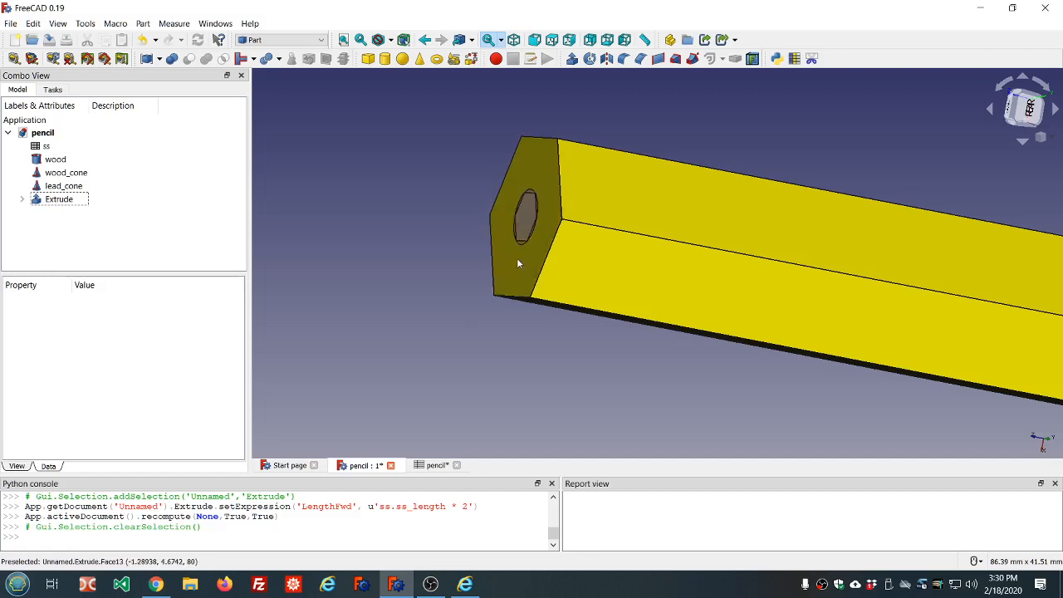
Fuse the wood cylinder and the wood_cone into a single body with a boolean union.
scroll(517, 264, down, 5)
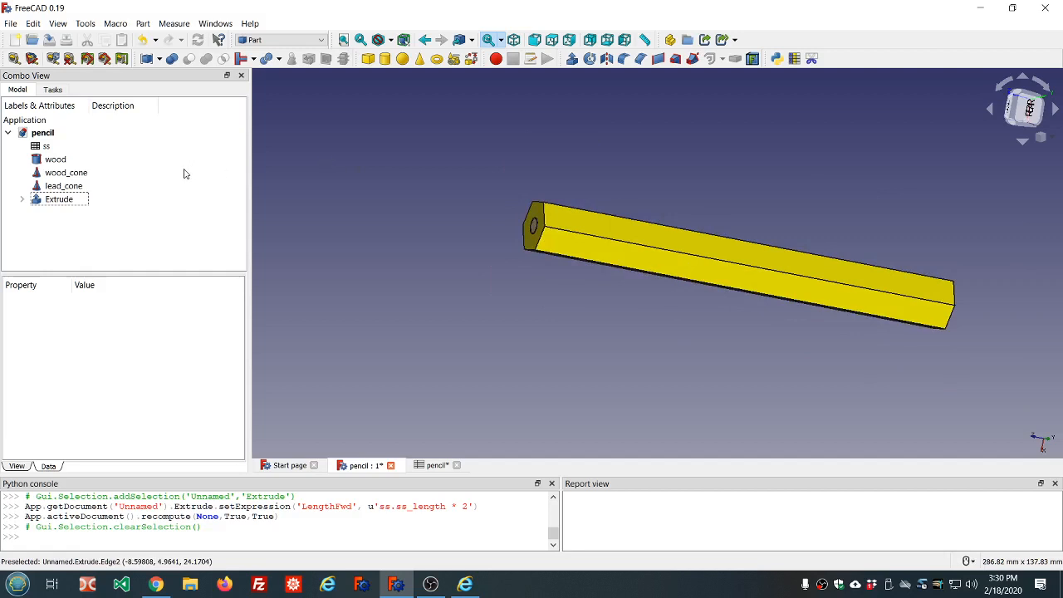
click(91, 173)
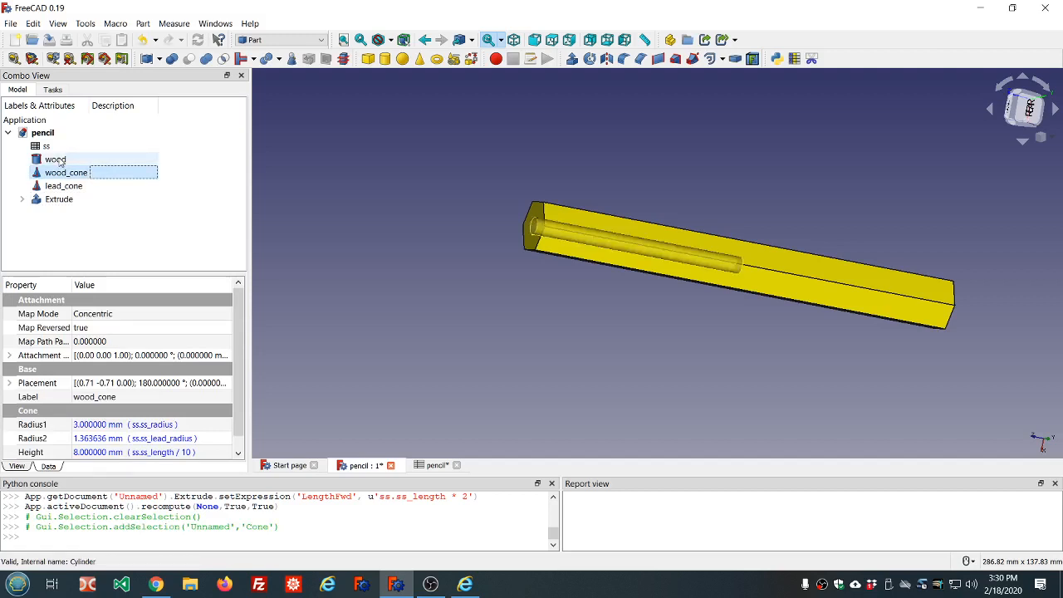
click(60, 161)
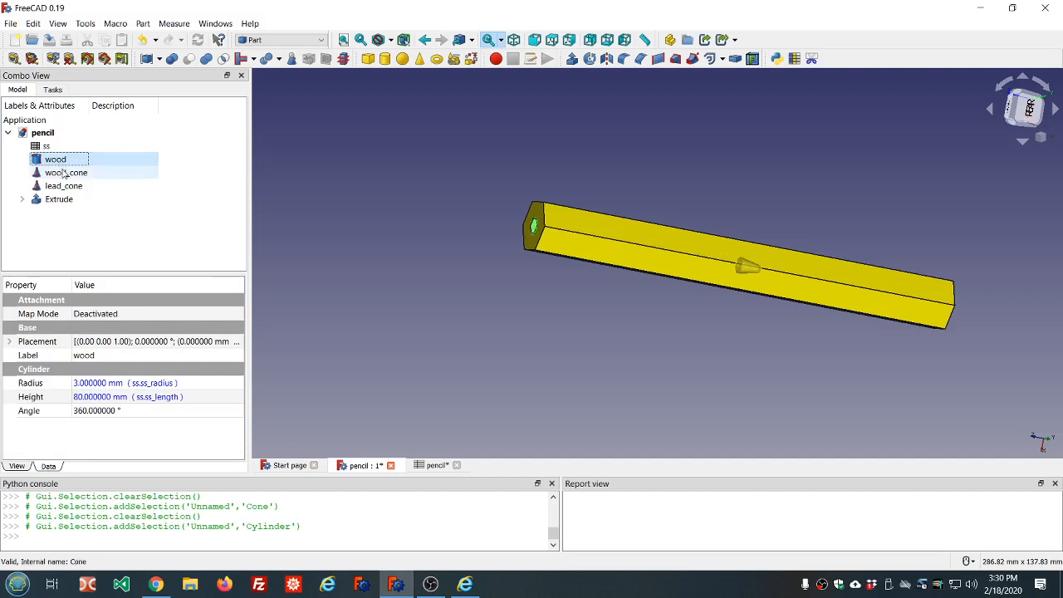
ctrl+click(64, 173)
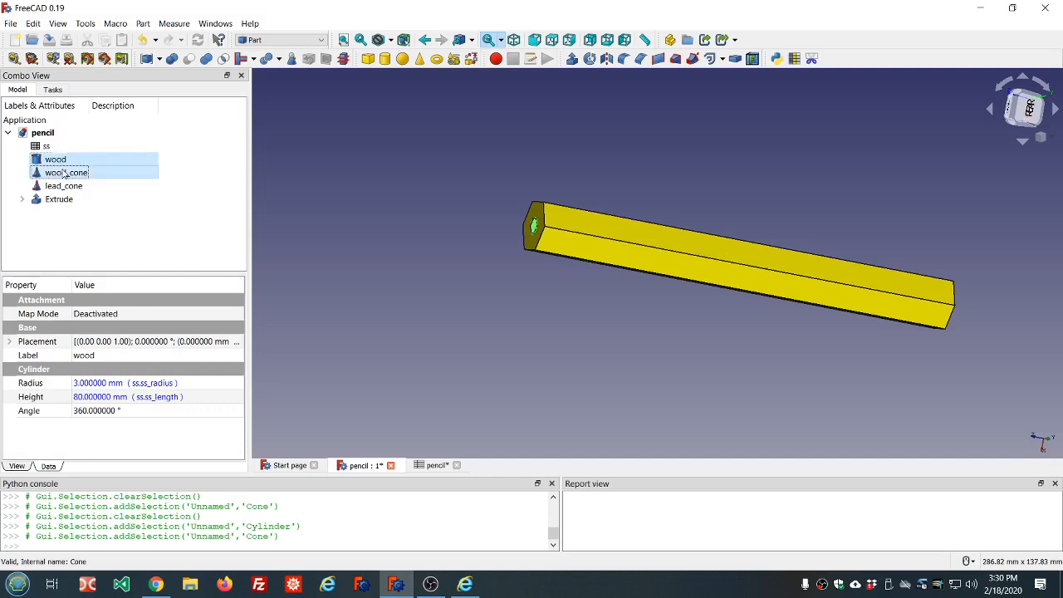
click(204, 60)
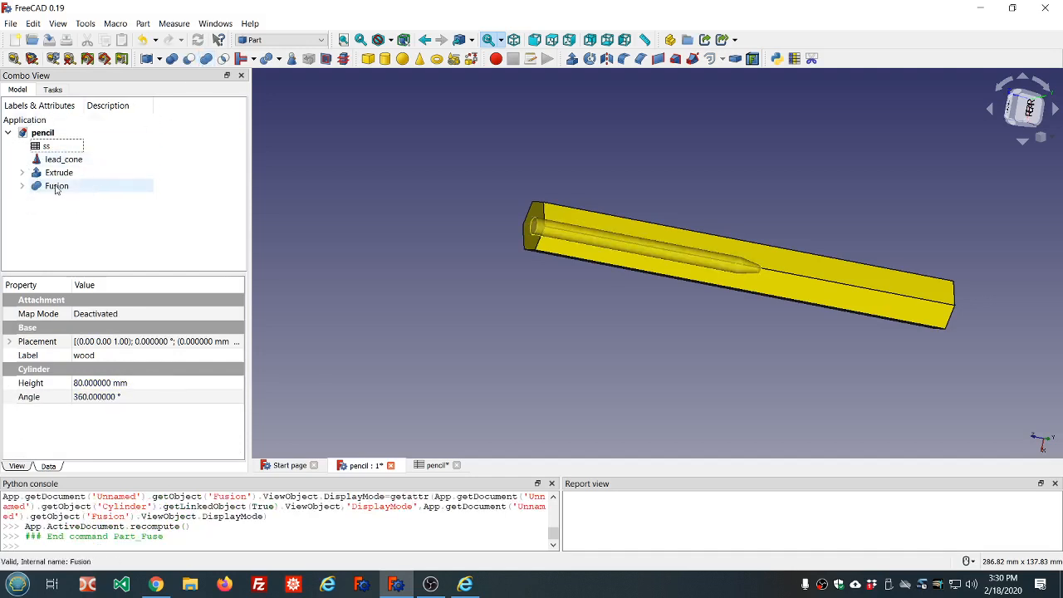
Hide the hexagonal Extrude temporarily to inspect the fused wood body and lead tip, and show it again.
click(56, 187)
click(67, 173)
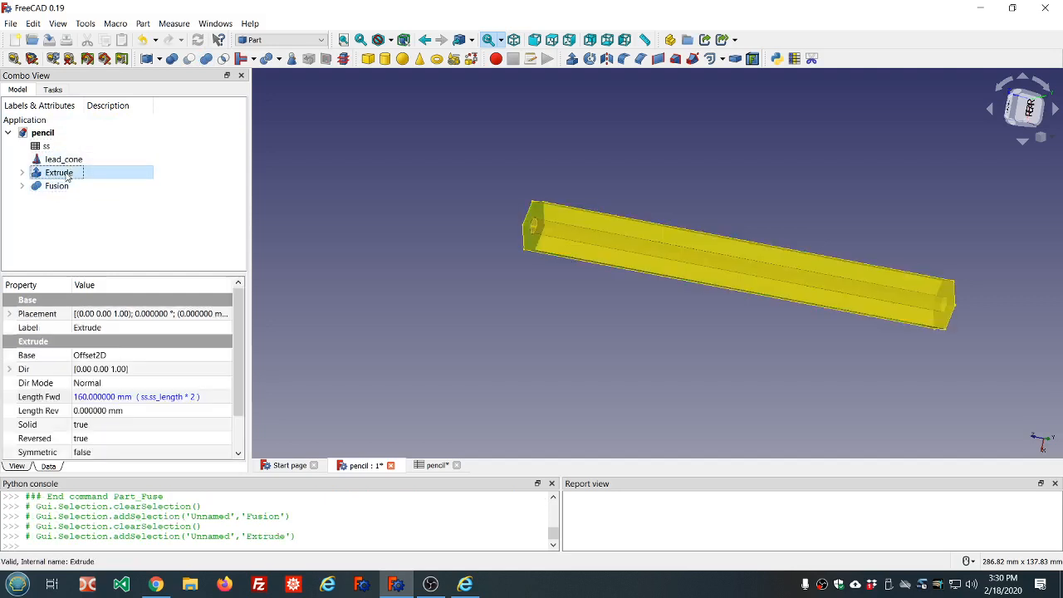
key(space)
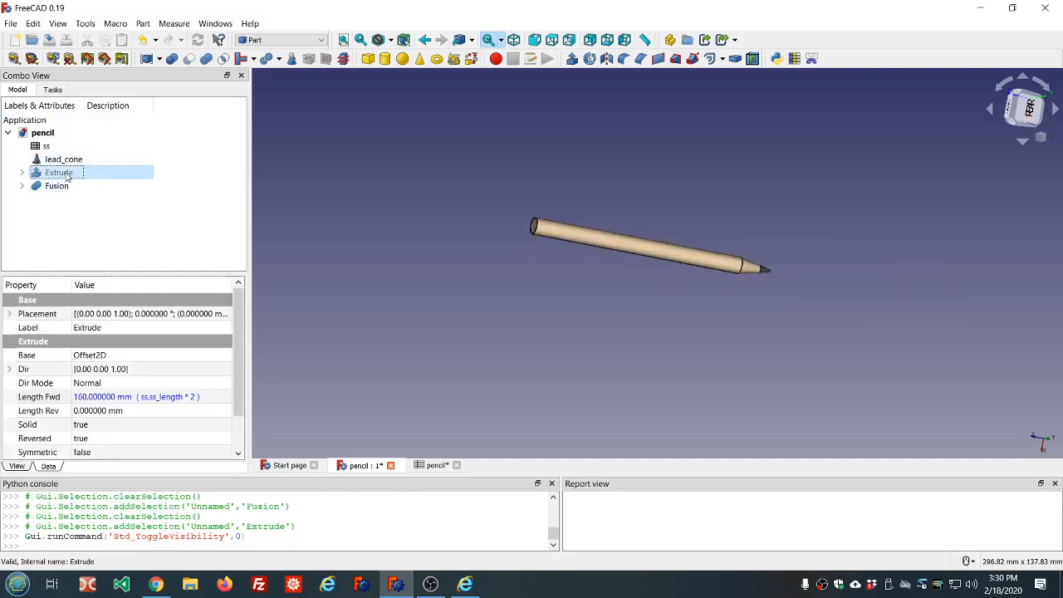
scroll(769, 259, up, 4)
scroll(770, 264, down, 2)
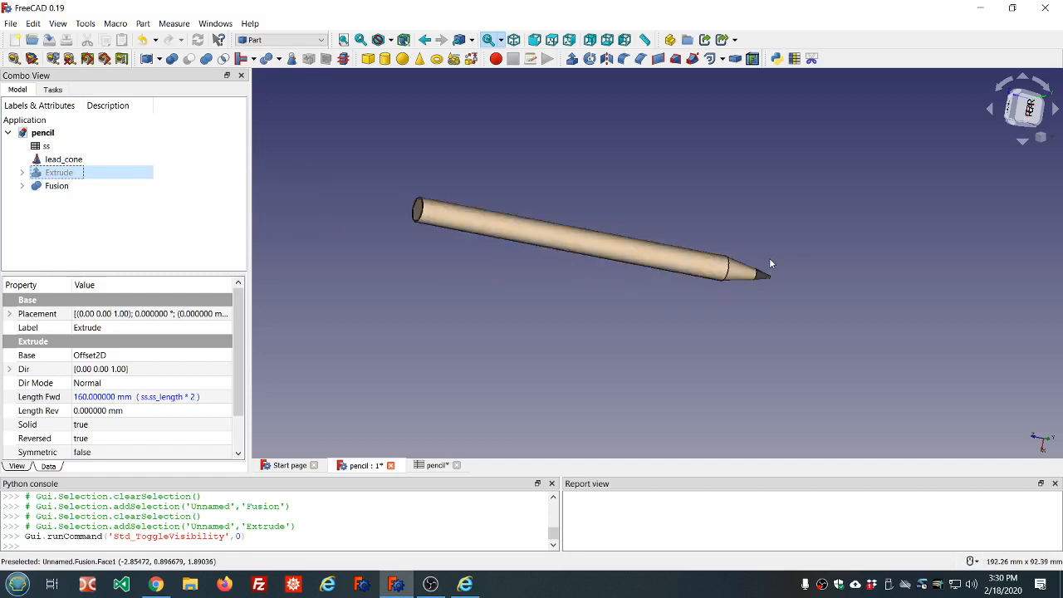
scroll(708, 267, down, 3)
scroll(705, 266, up, 5)
scroll(705, 266, down, 3)
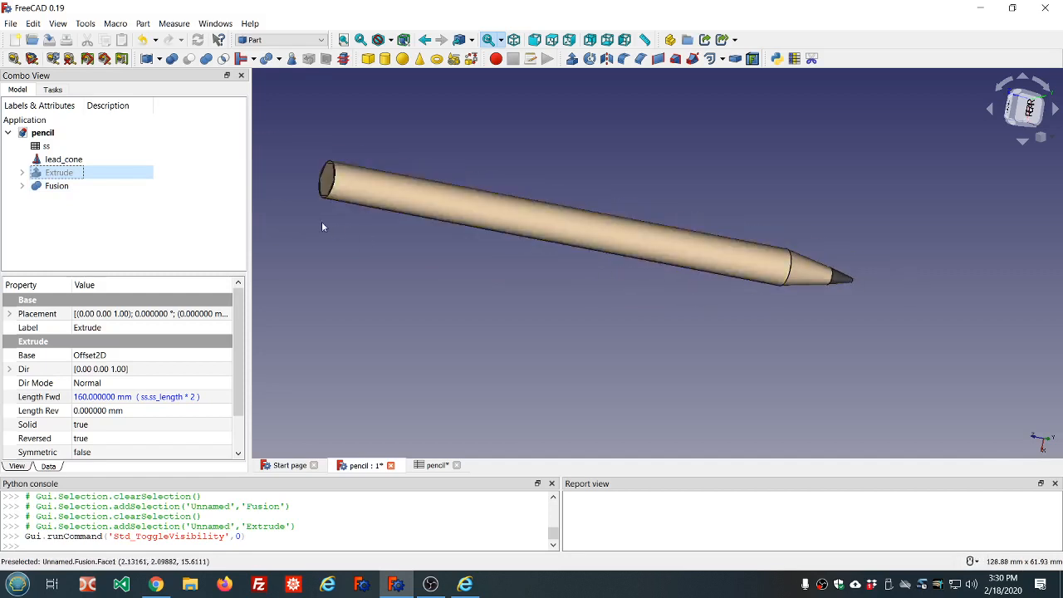
click(121, 227)
click(70, 177)
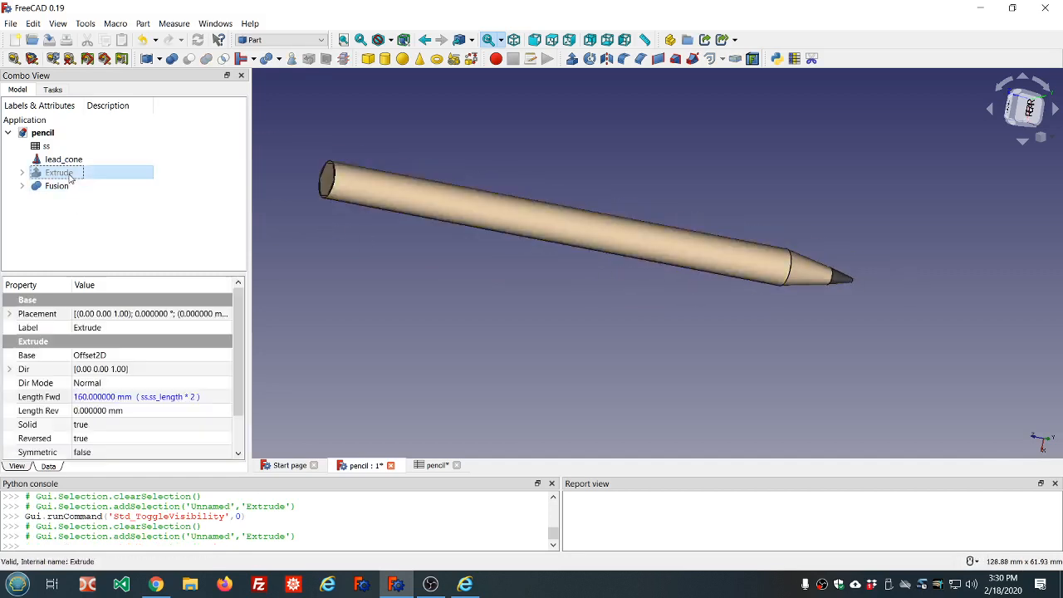
key(space)
click(60, 206)
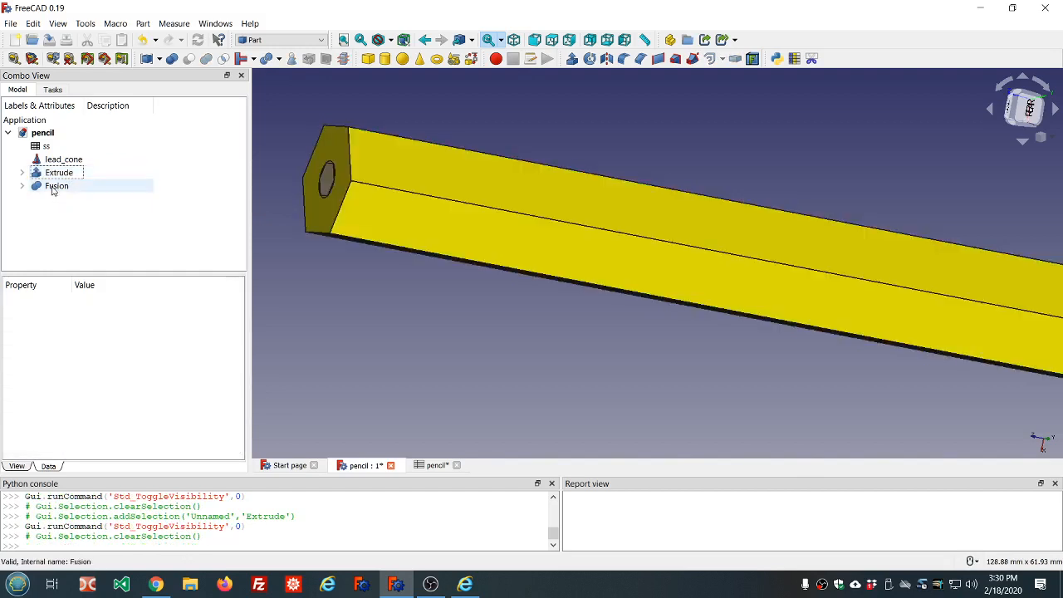
Cut the hexagonal Extrude from the fused wood body with a boolean cut.
click(52, 189)
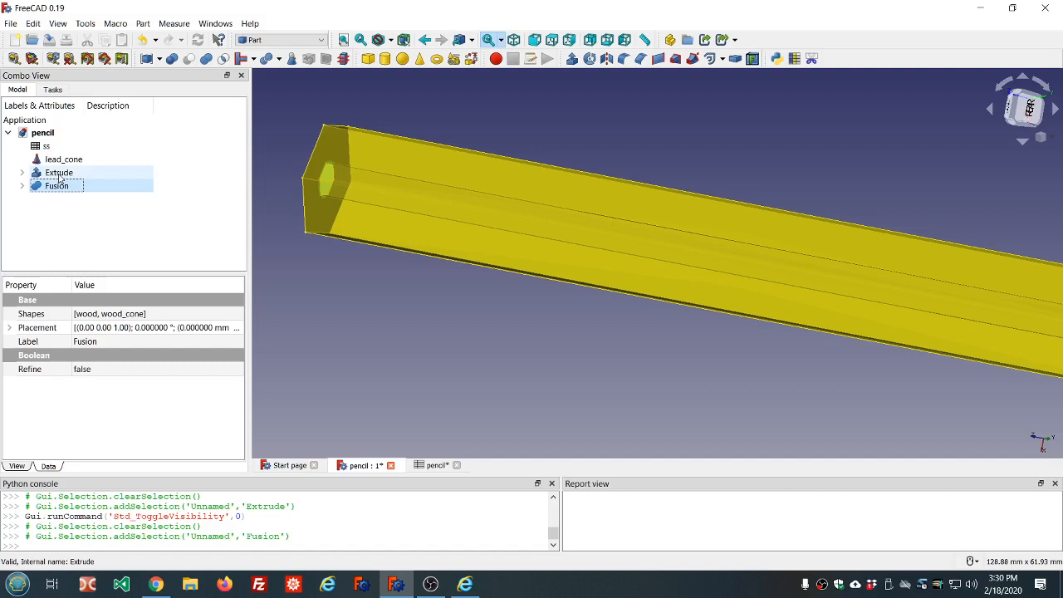
ctrl+click(60, 173)
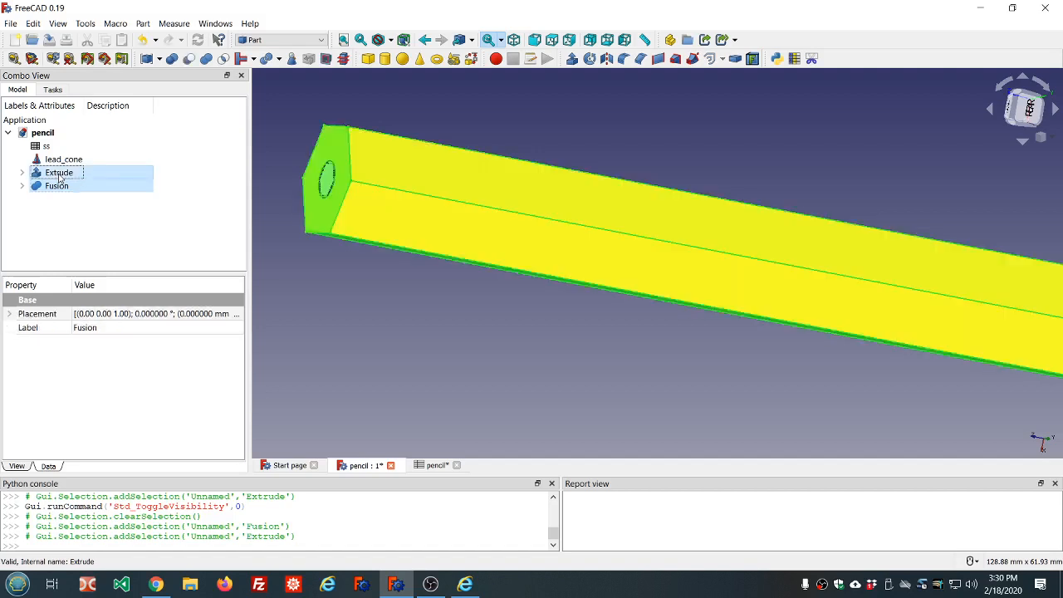
click(190, 64)
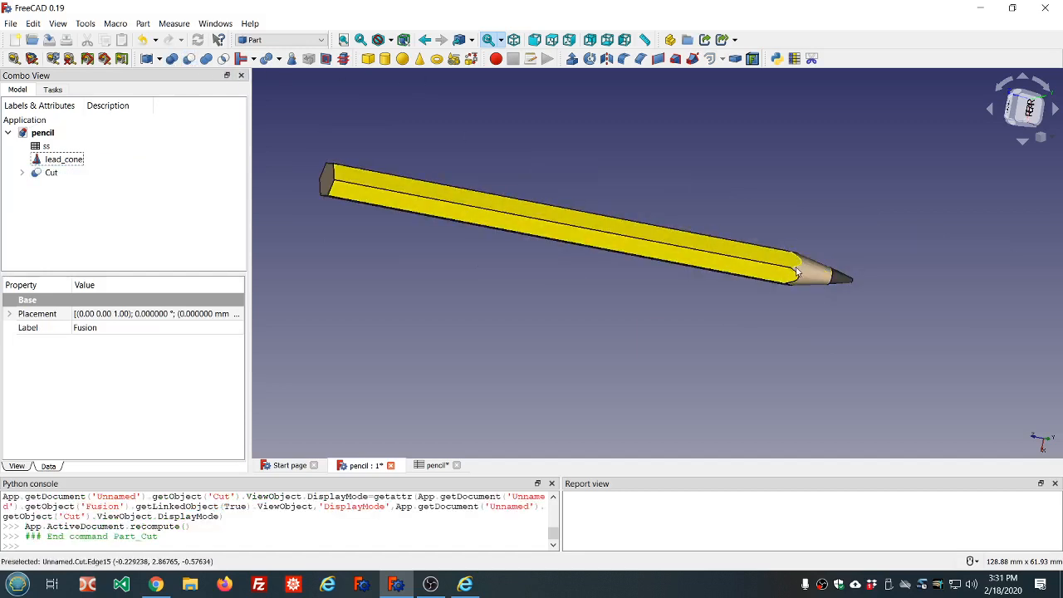
Examine the cut pencil from several sides, including the scalloped sharpened tip and the hexagonal back end.
scroll(795, 274, up, 5)
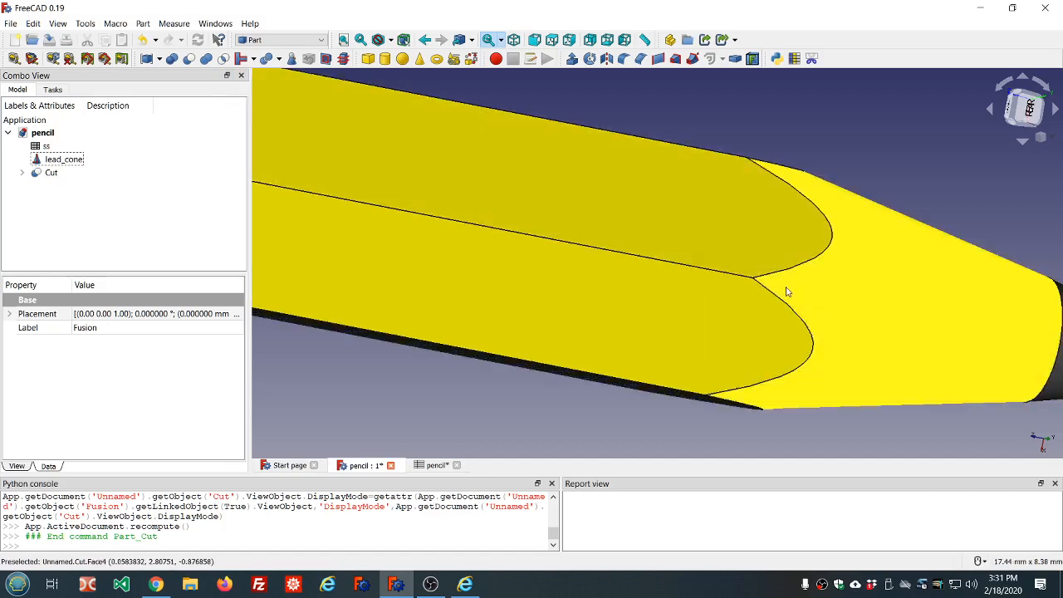
scroll(818, 374, down, 5)
mouse_move(819, 375)
middle_down()
mouse_move(826, 333)
mouse_move(810, 302)
mouse_move(829, 336)
mouse_move(799, 341)
middle_up()
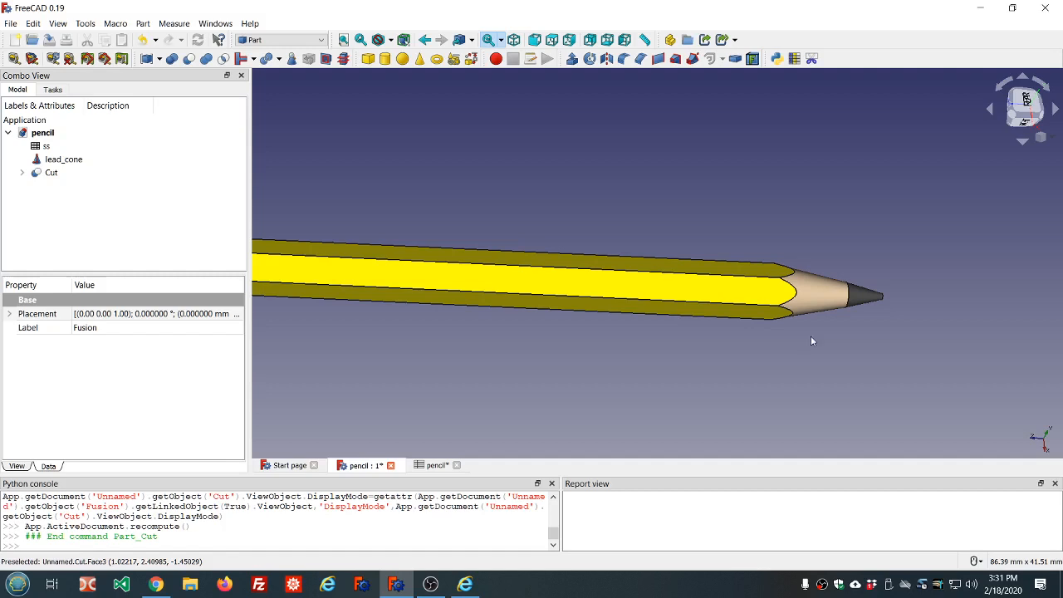
scroll(812, 341, down, 4)
scroll(636, 352, up, 3)
scroll(632, 349, down, 2)
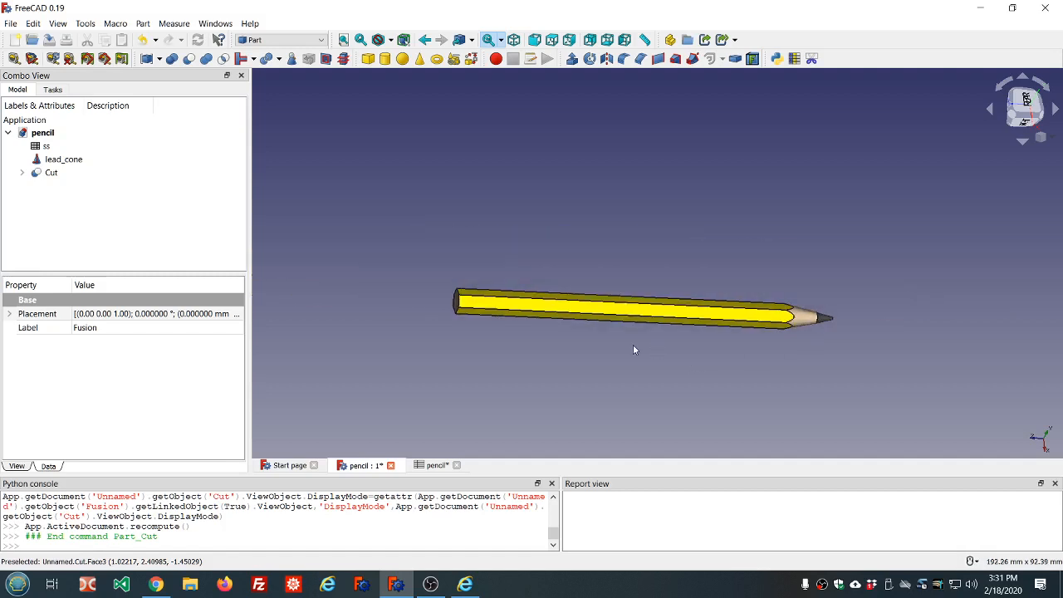
middle_drag(517, 340, 656, 332)
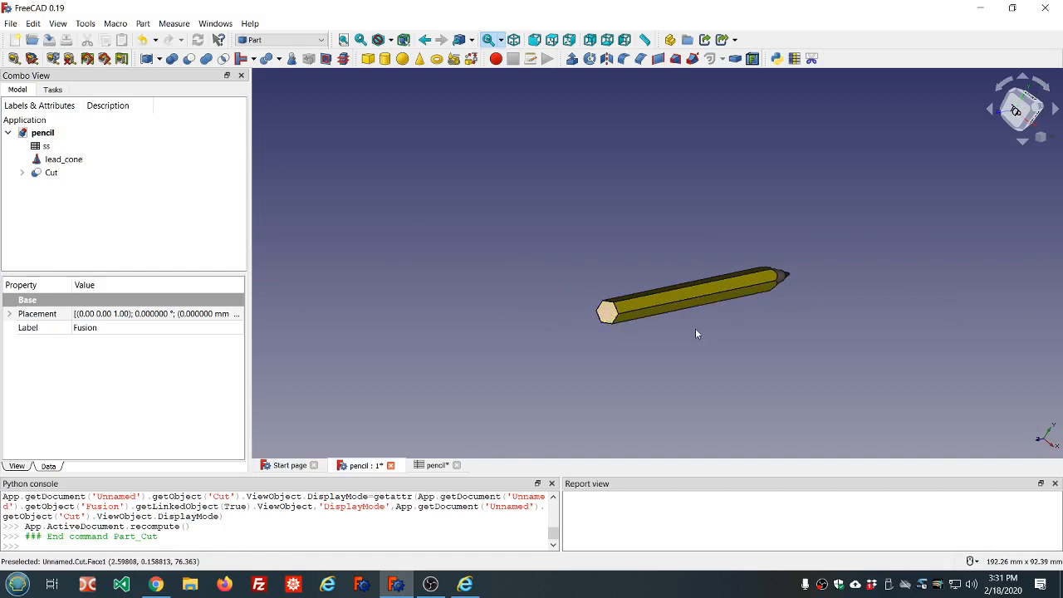
mouse_move(696, 333)
middle_down()
mouse_move(676, 312)
mouse_move(570, 329)
middle_up()
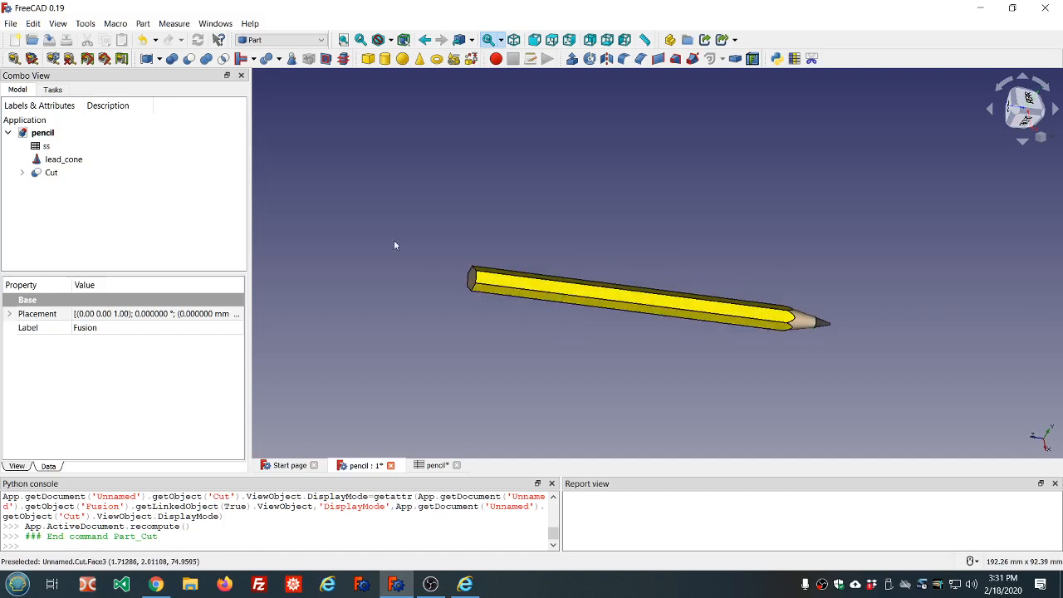
scroll(814, 334, up, 4)
scroll(814, 335, down, 2)
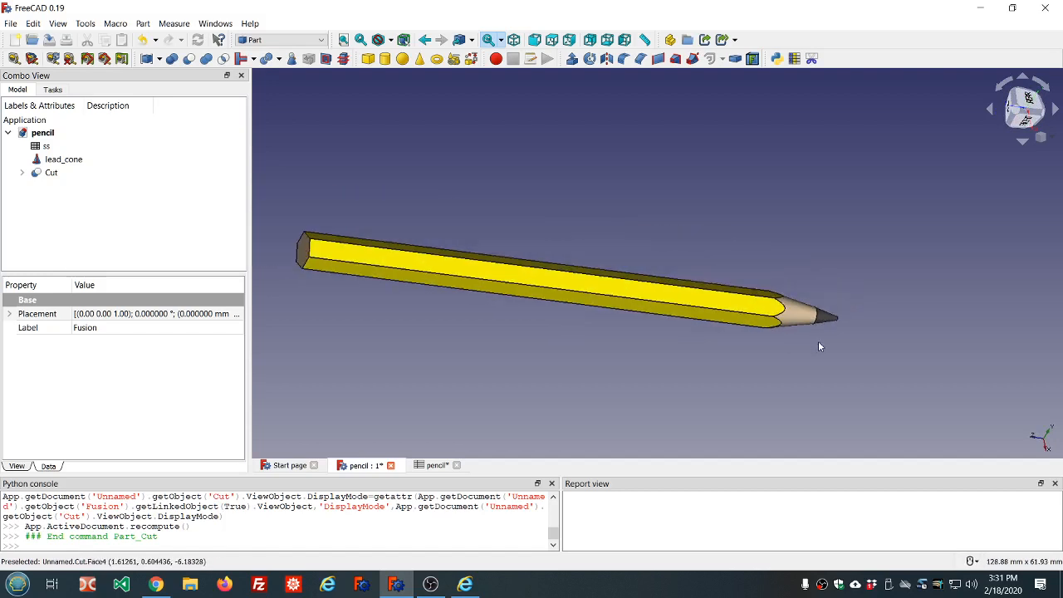
scroll(822, 324, up, 5)
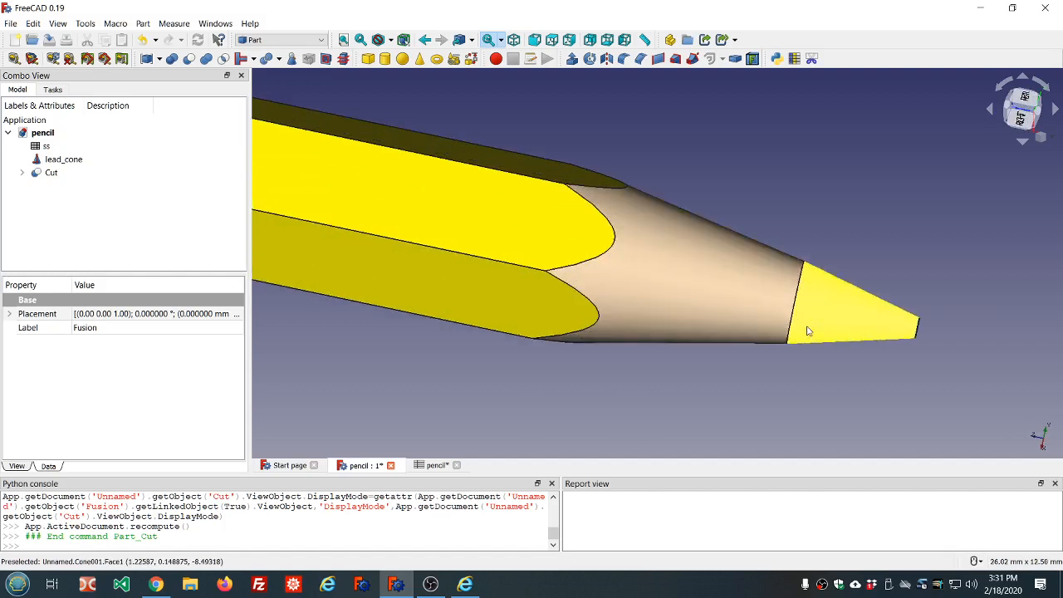
middle_drag(928, 329, 798, 307)
scroll(648, 295, down, 5)
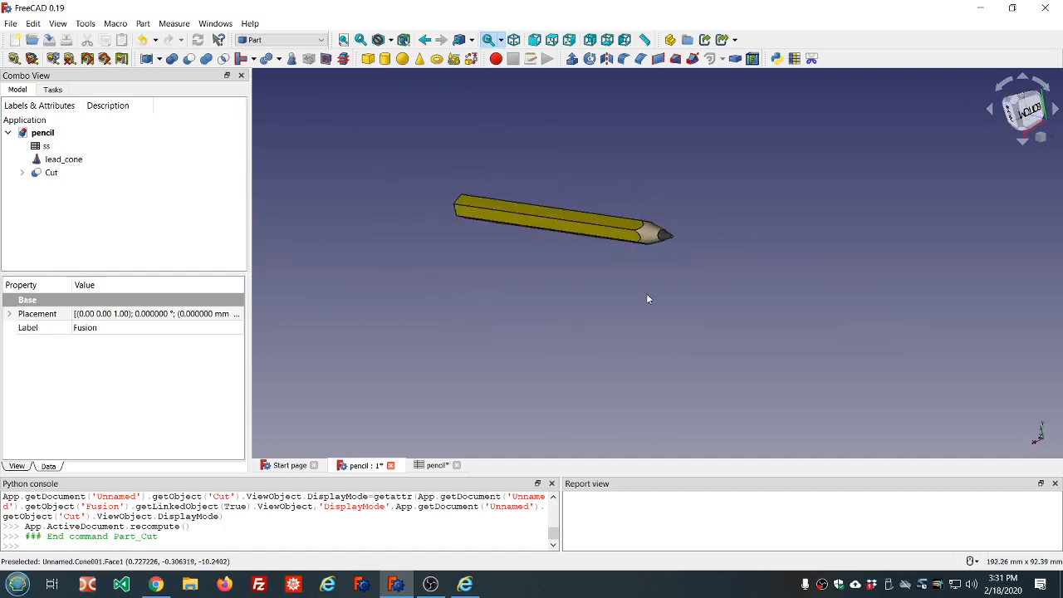
mouse_move(648, 296)
middle_down()
mouse_move(742, 299)
mouse_move(746, 319)
middle_up()
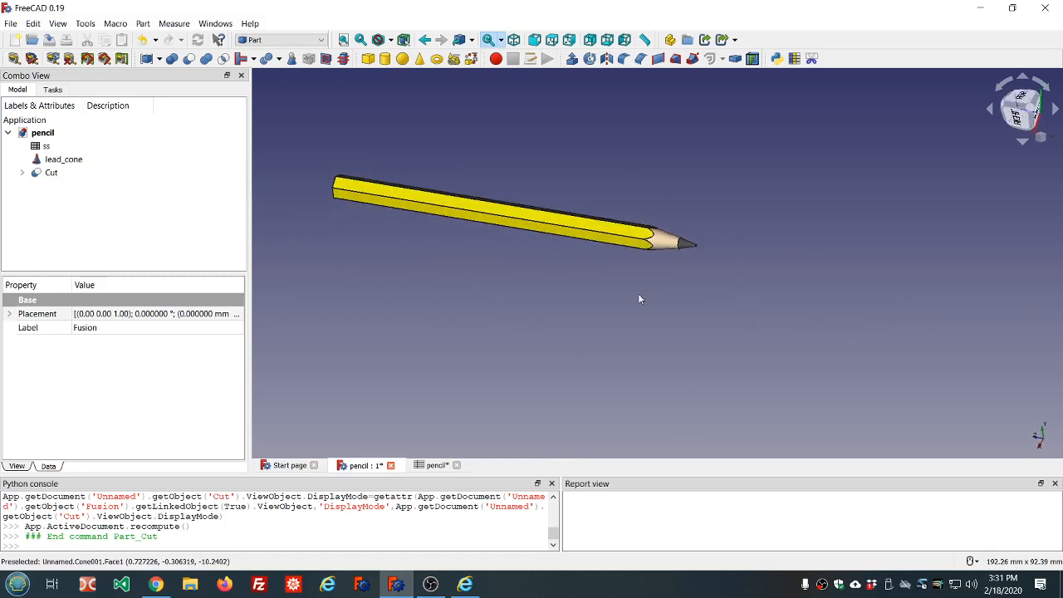
scroll(548, 279, down, 3)
scroll(482, 262, up, 5)
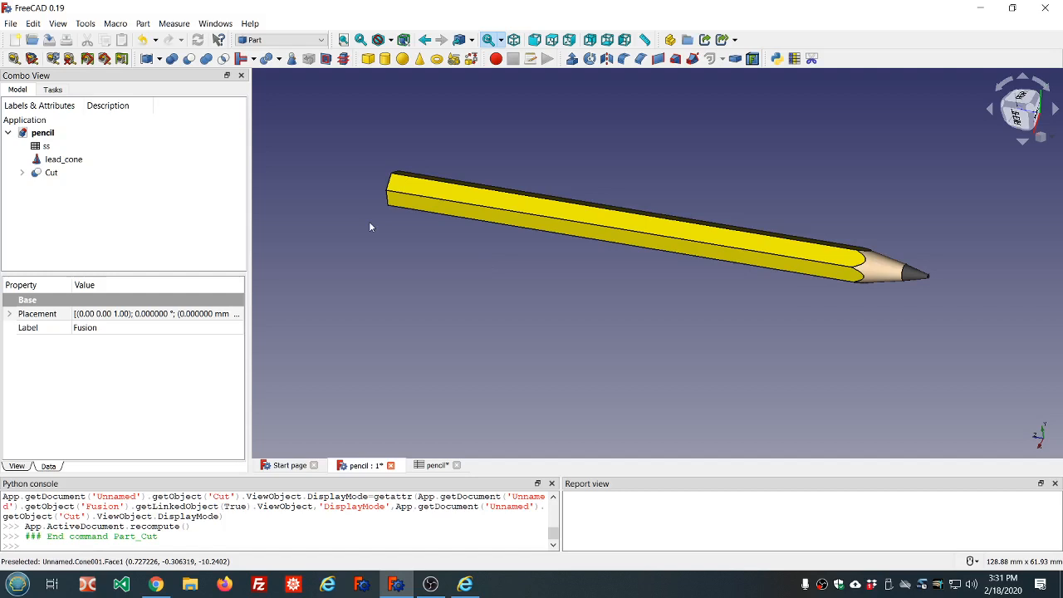
middle_drag(359, 214, 451, 230)
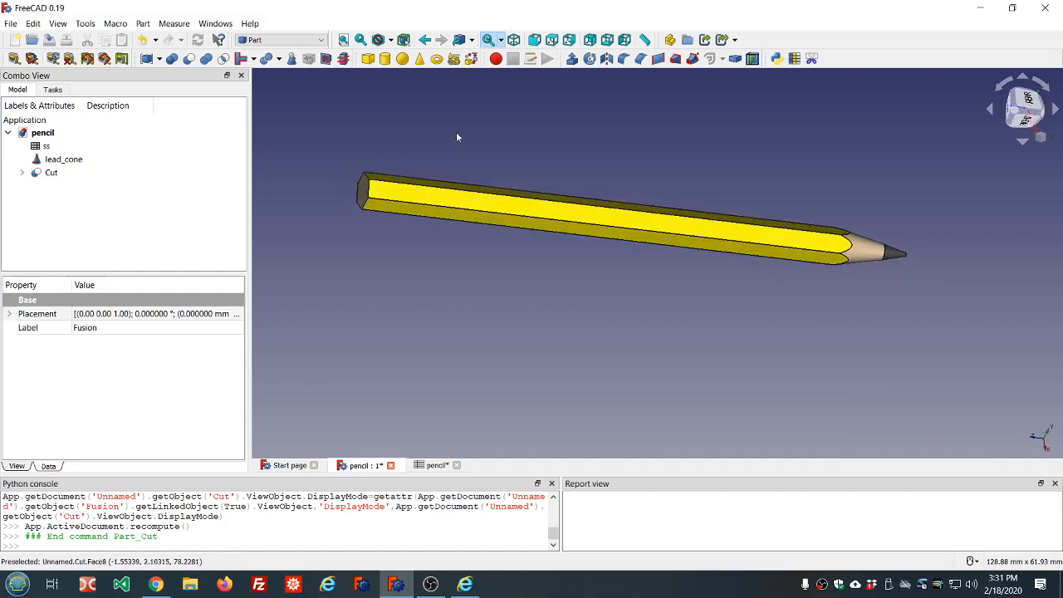
Create a new Part cylinder primitive and select it, with the pencil's back end in close view.
click(384, 59)
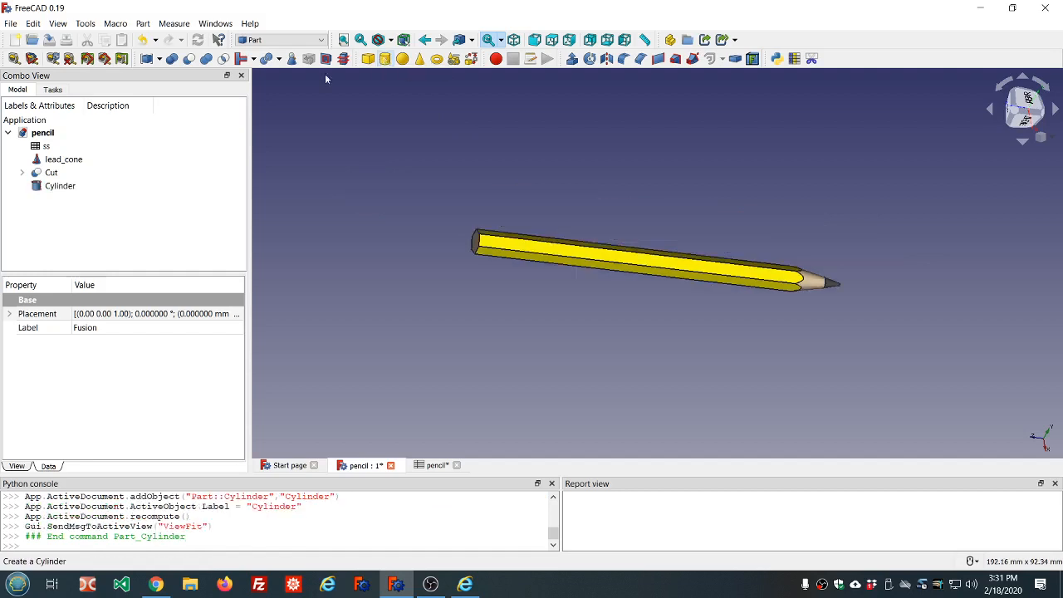
click(60, 186)
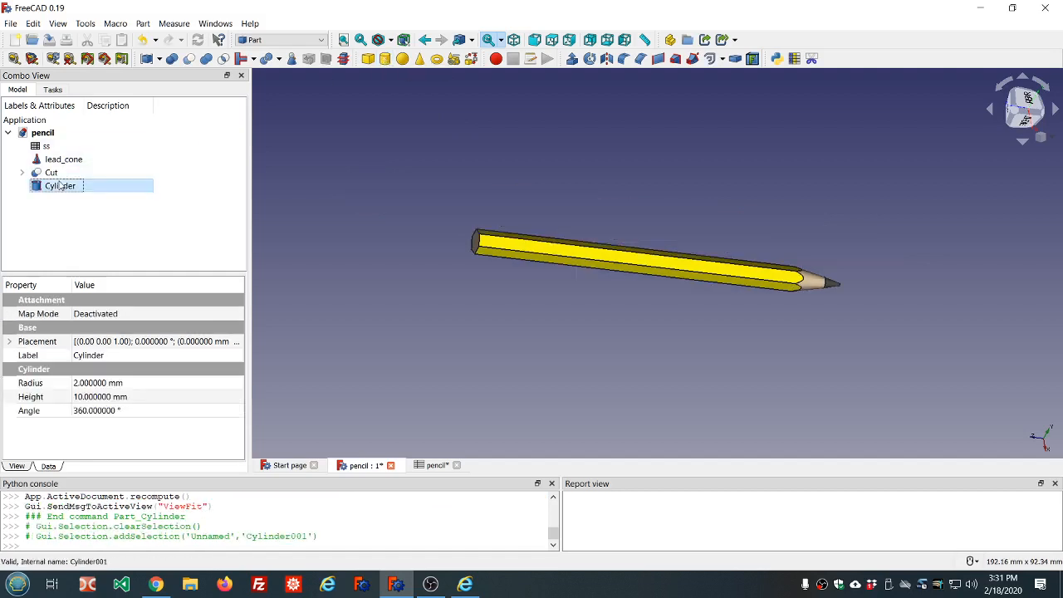
middle_drag(393, 246, 478, 249)
scroll(577, 255, up, 4)
scroll(484, 245, up, 2)
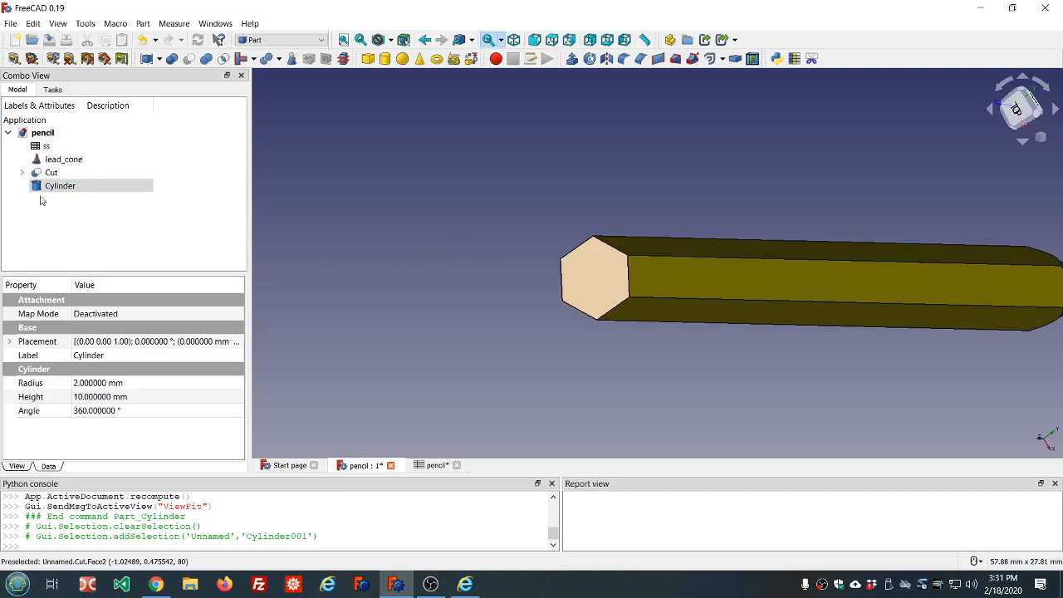
Expand the Cut with its Fusion and Extrude in the model tree, and make the wood cylinder visible.
click(22, 173)
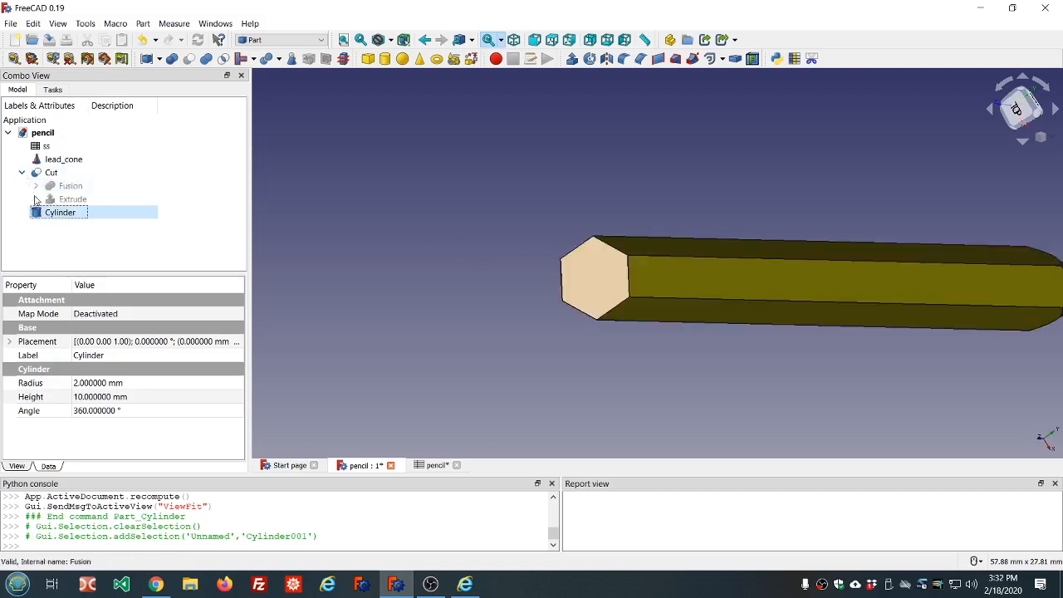
click(36, 199)
click(36, 186)
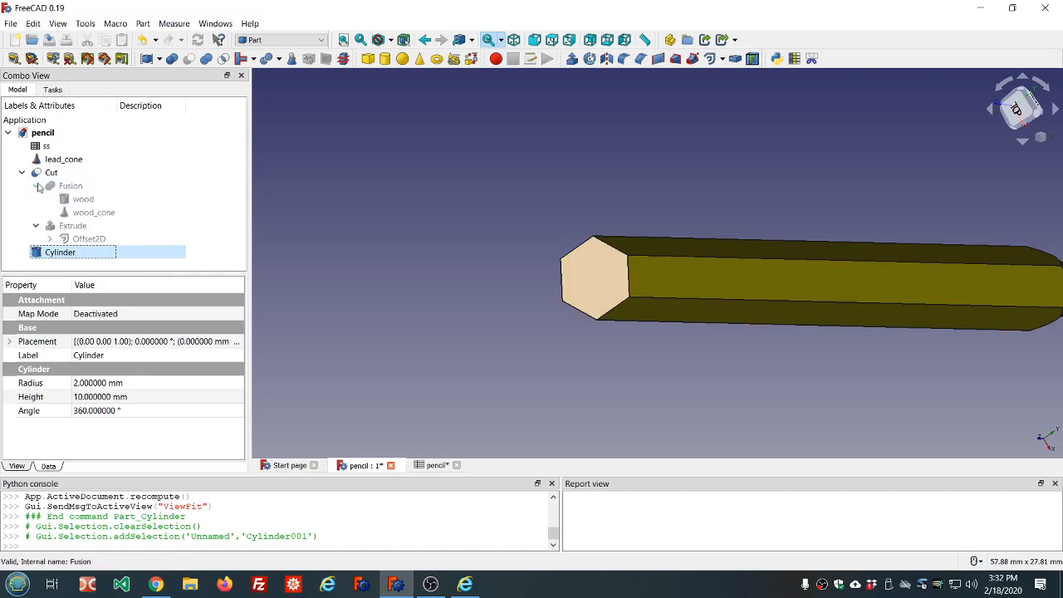
click(83, 199)
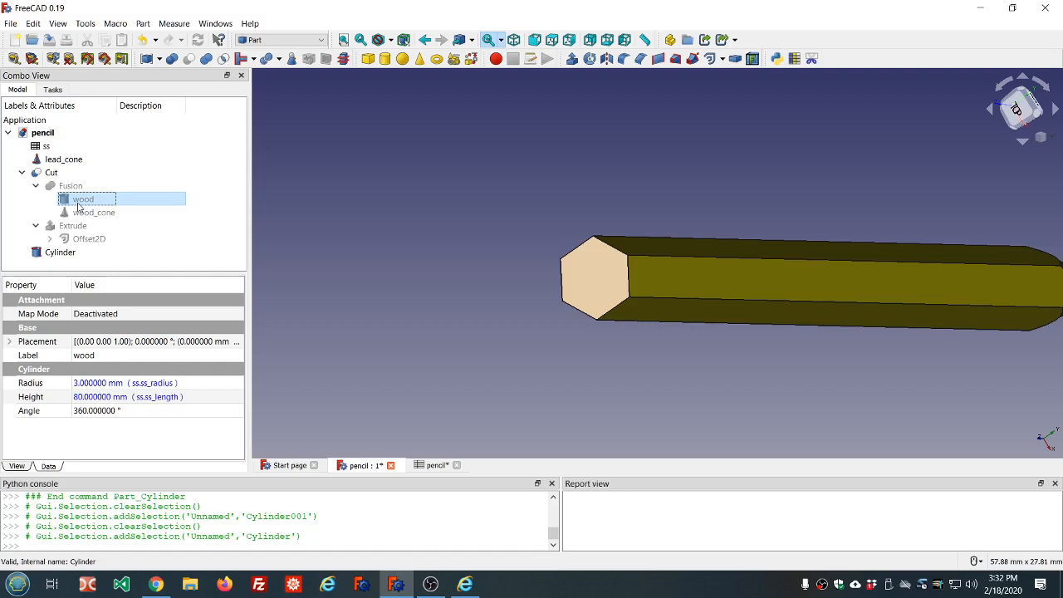
key(space)
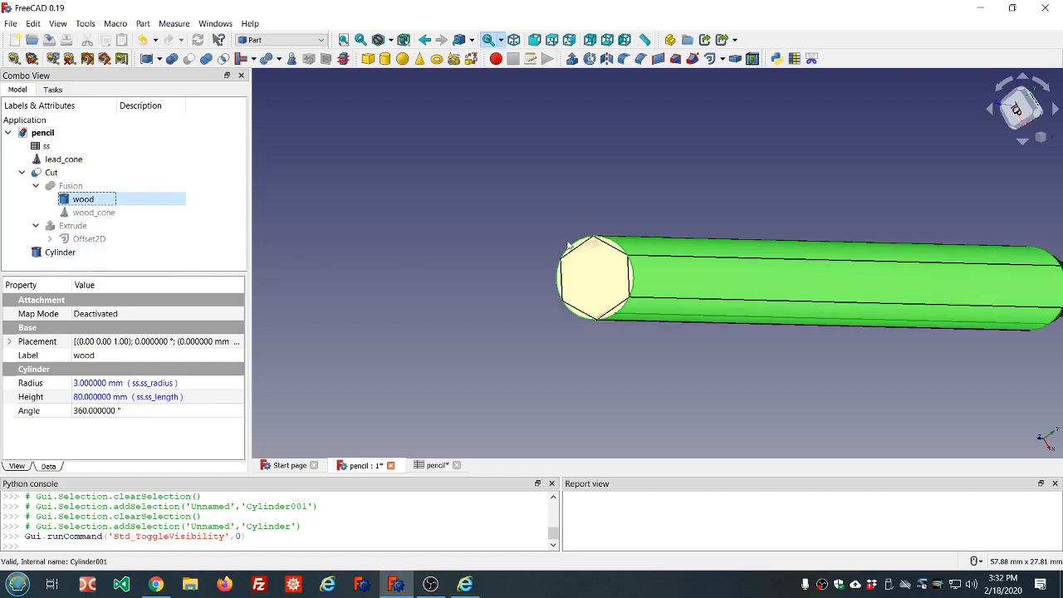
Rename the new cylinder as ferrell.
click(52, 256)
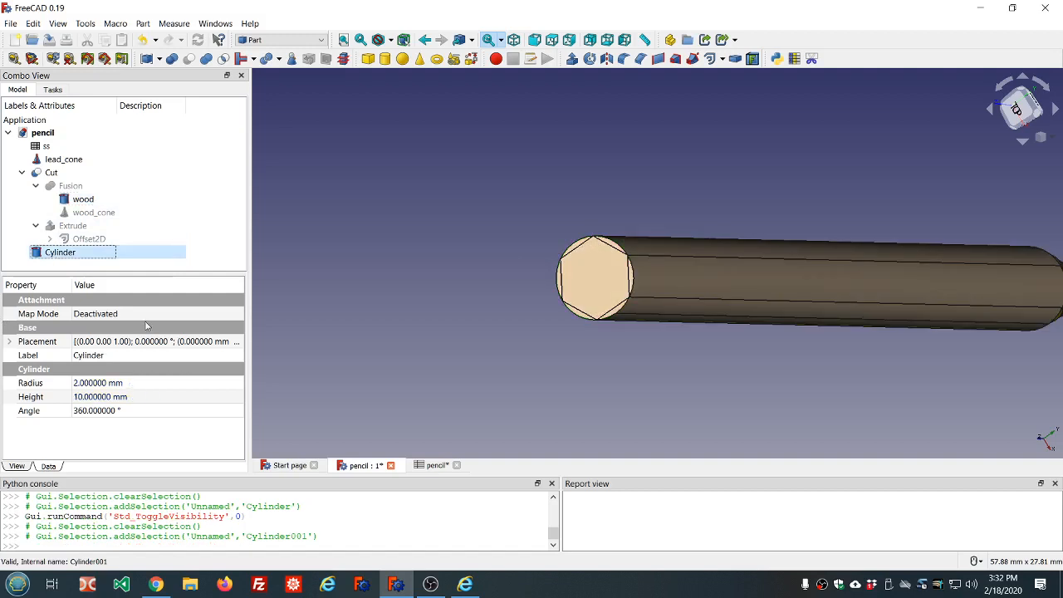
click(65, 254)
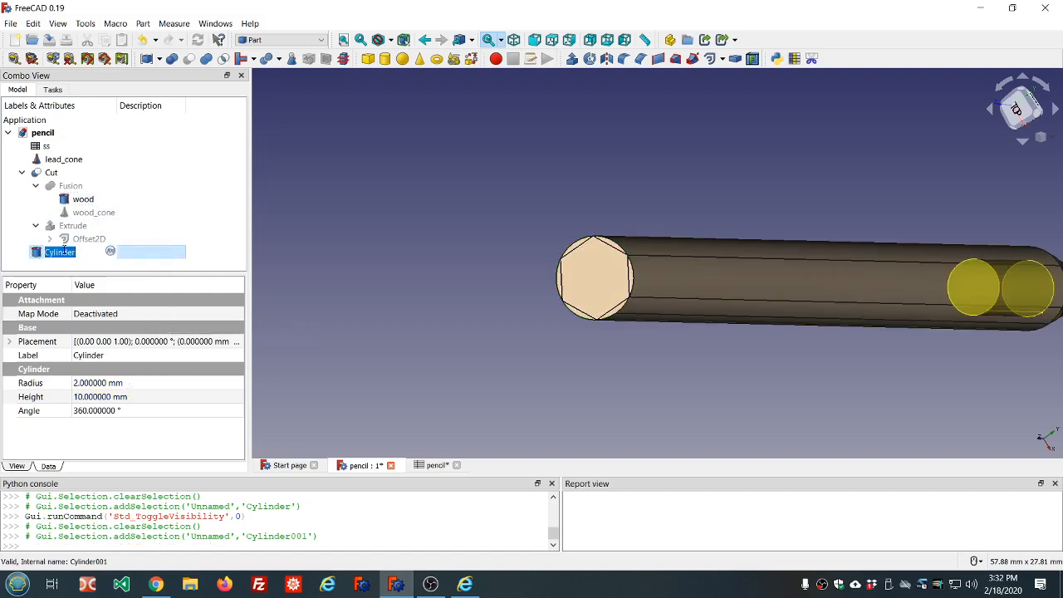
text(ferru)
text(ll)
key(Return)
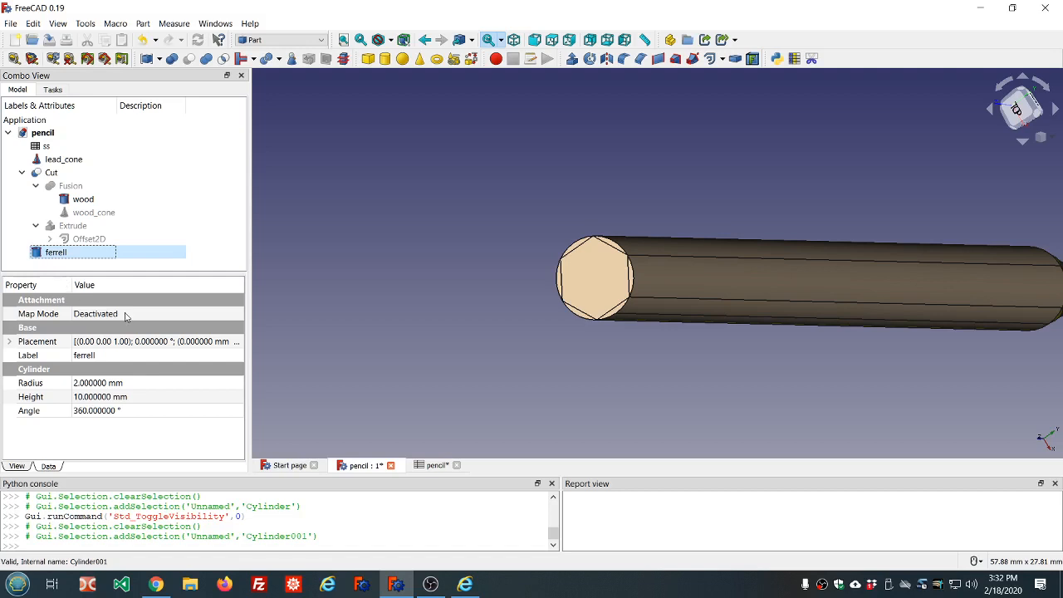
Attach the ferrell cylinder to the circular edge at the wood cylinder's back end using Concentric mode.
click(154, 315)
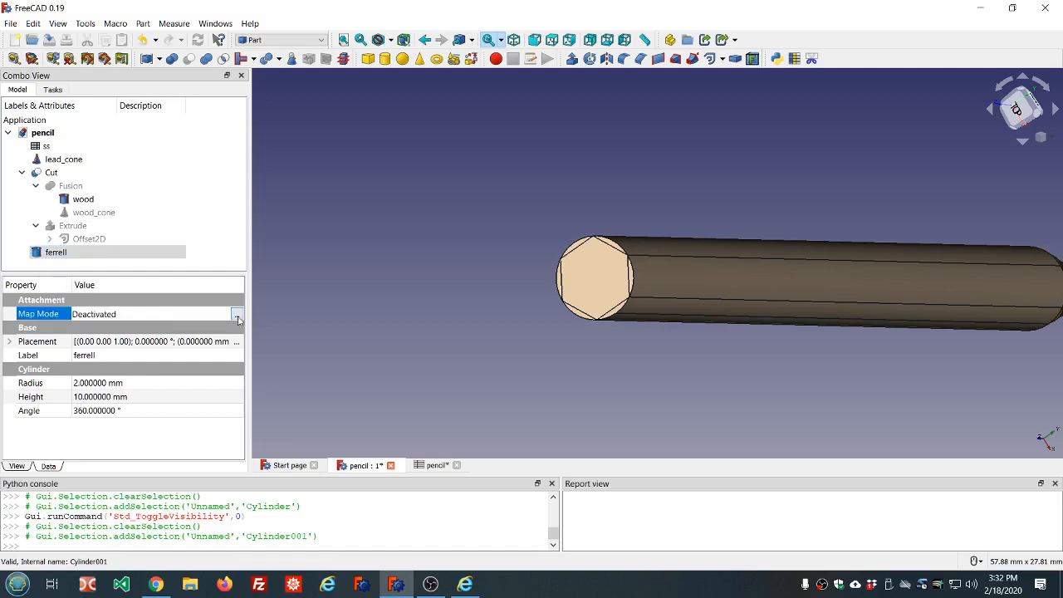
click(238, 316)
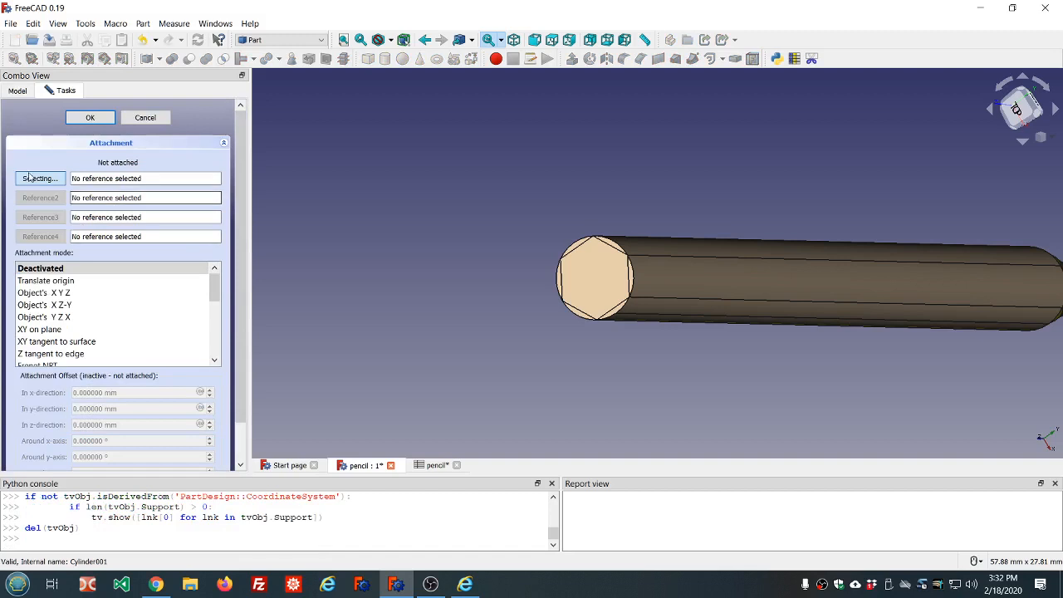
click(633, 287)
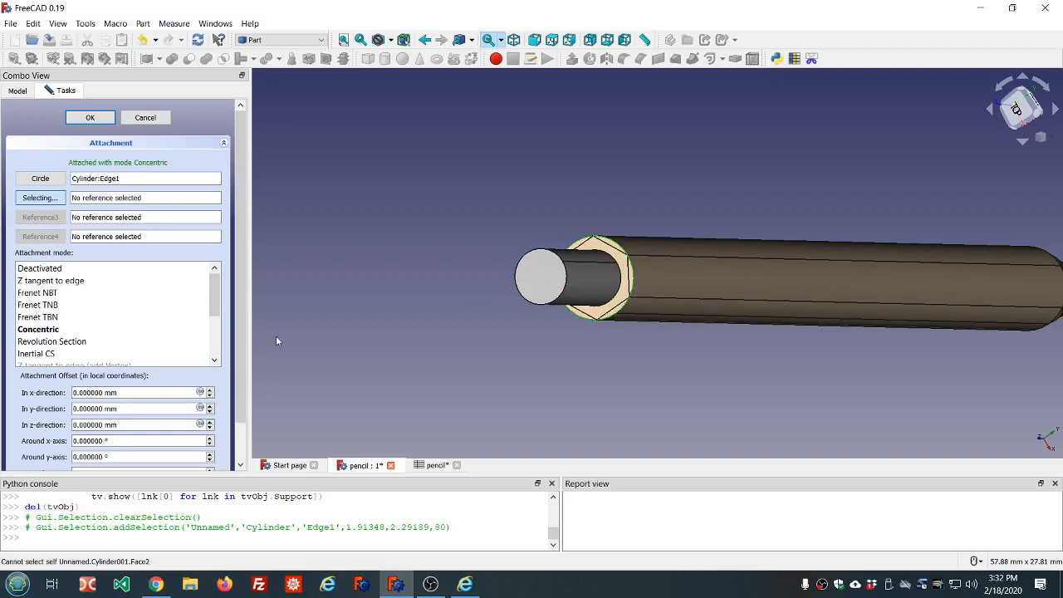
click(71, 331)
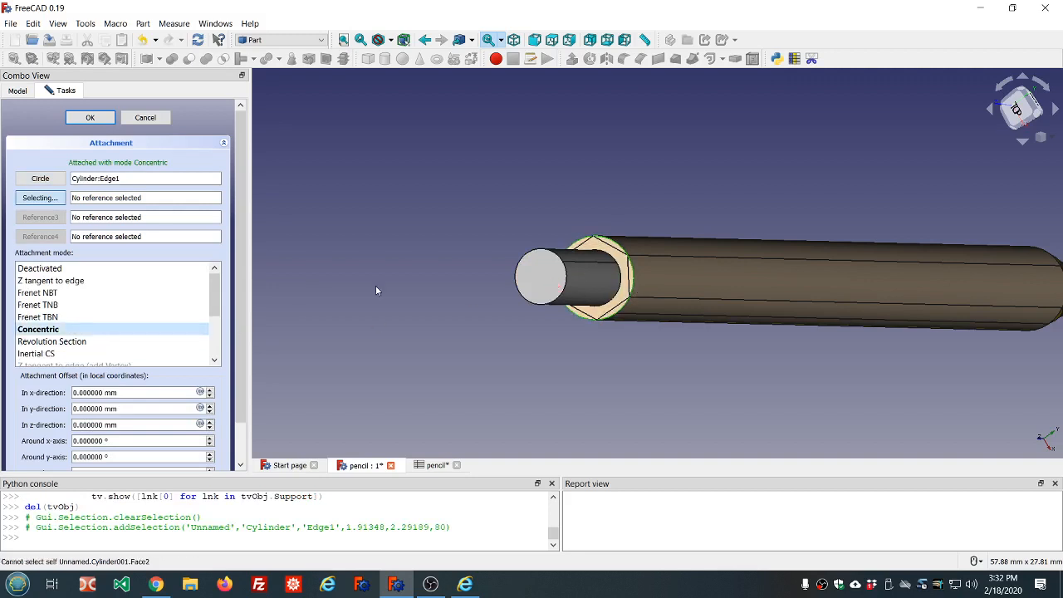
middle_drag(479, 300, 597, 305)
scroll(597, 304, up, 2)
middle_click(597, 305)
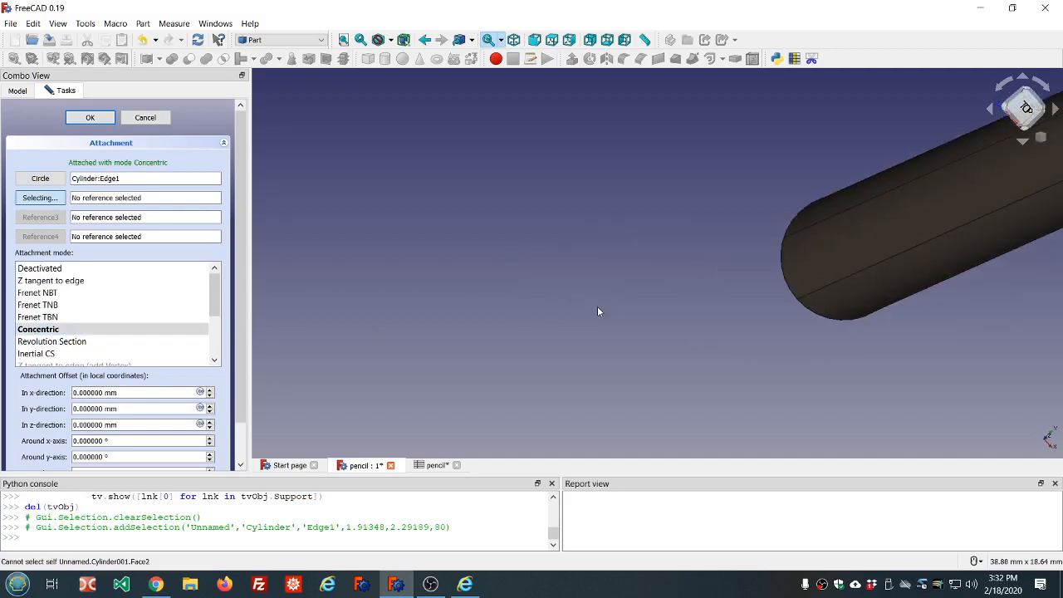
scroll(773, 313, down, 6)
middle_drag(889, 315, 764, 316)
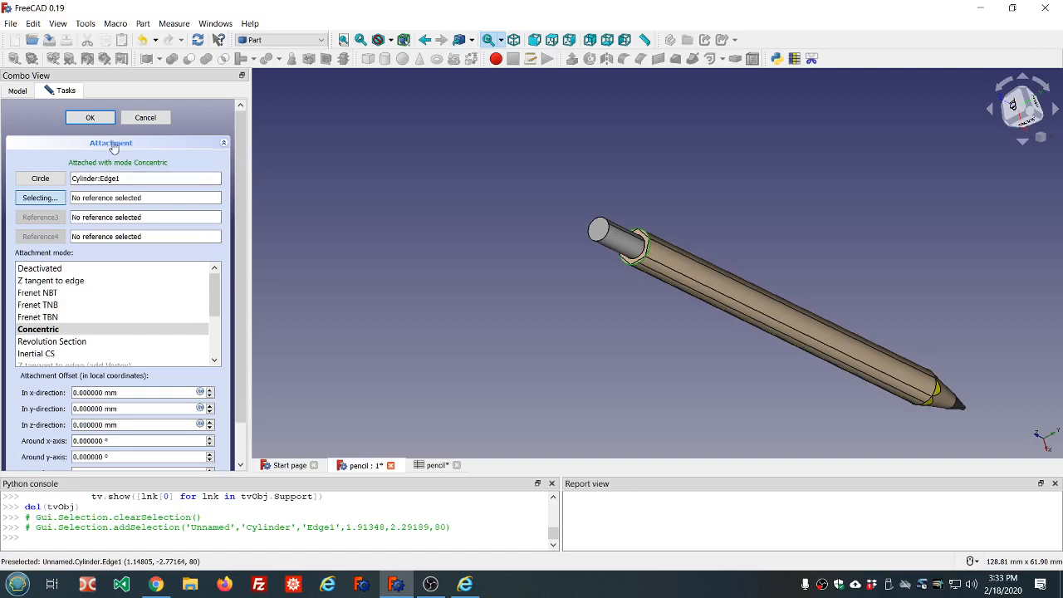
click(90, 118)
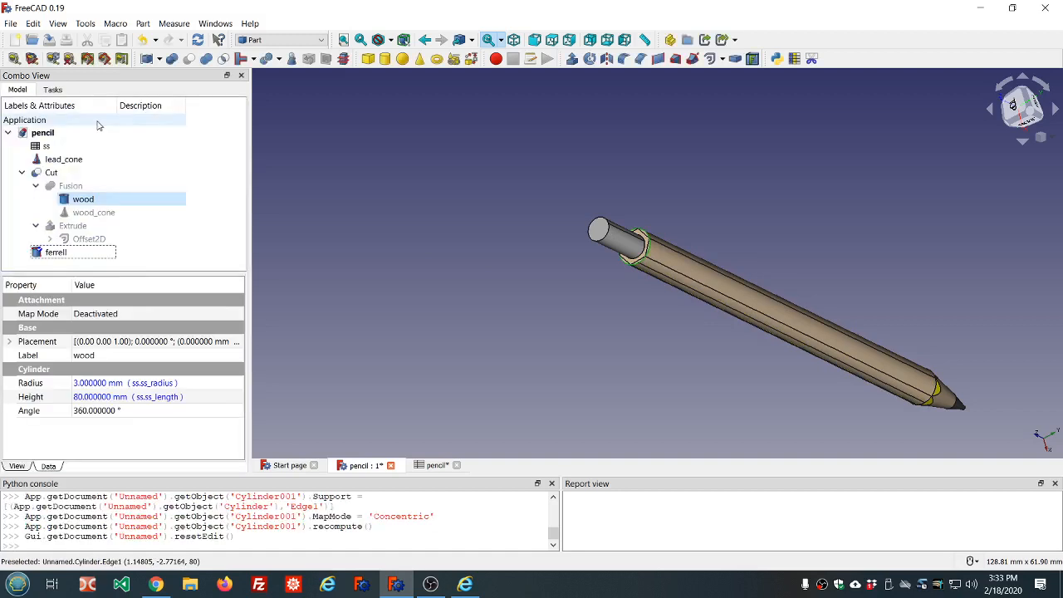
Drive the ferrell cylinder's radius with the expression ss.ss_radius and recompute the model.
click(73, 255)
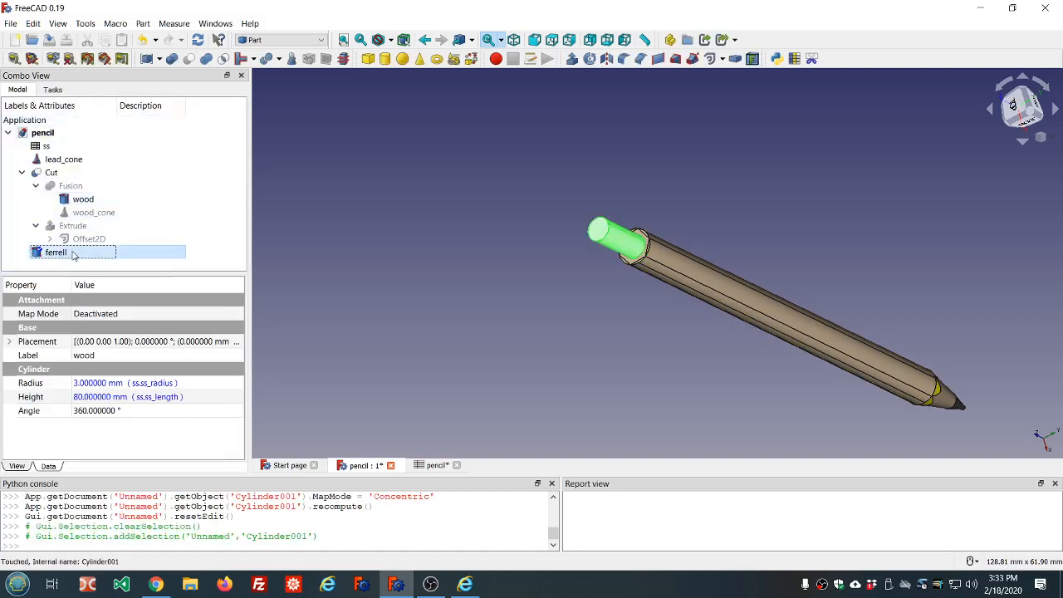
click(592, 276)
scroll(615, 251, up, 5)
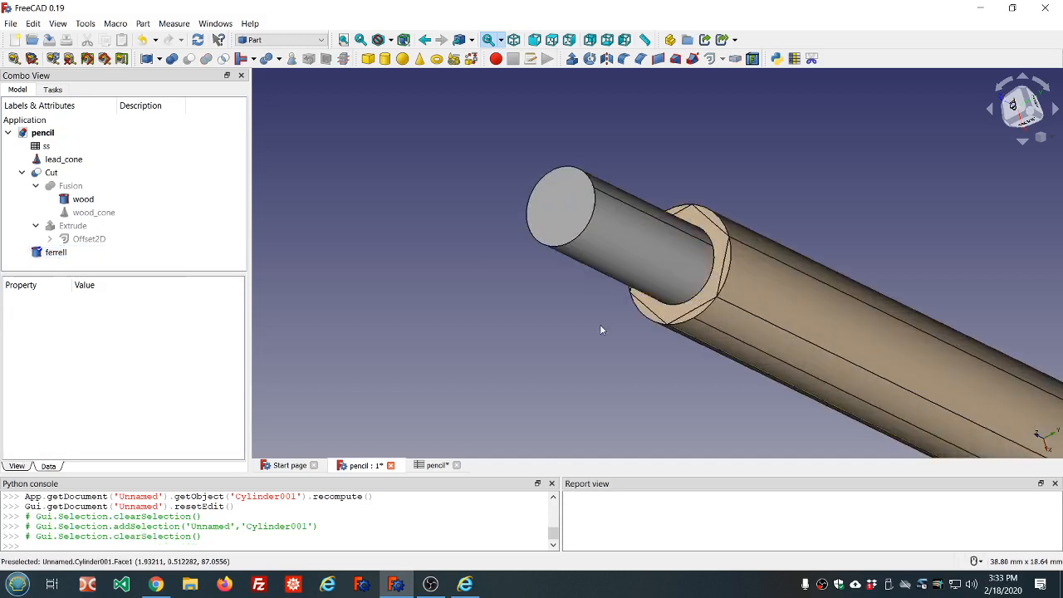
scroll(601, 330, down, 4)
scroll(654, 369, up, 2)
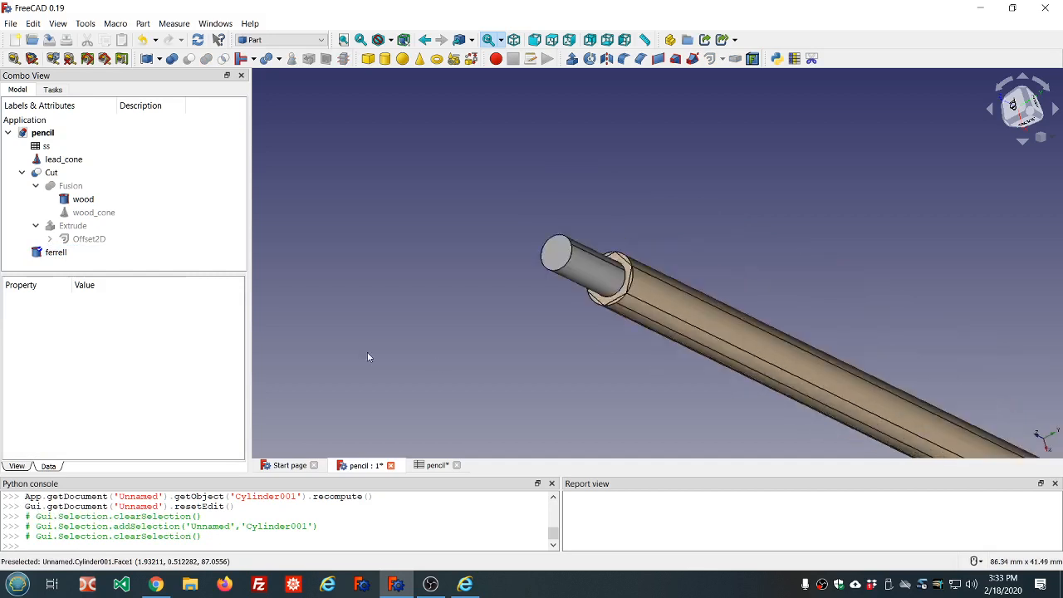
click(57, 252)
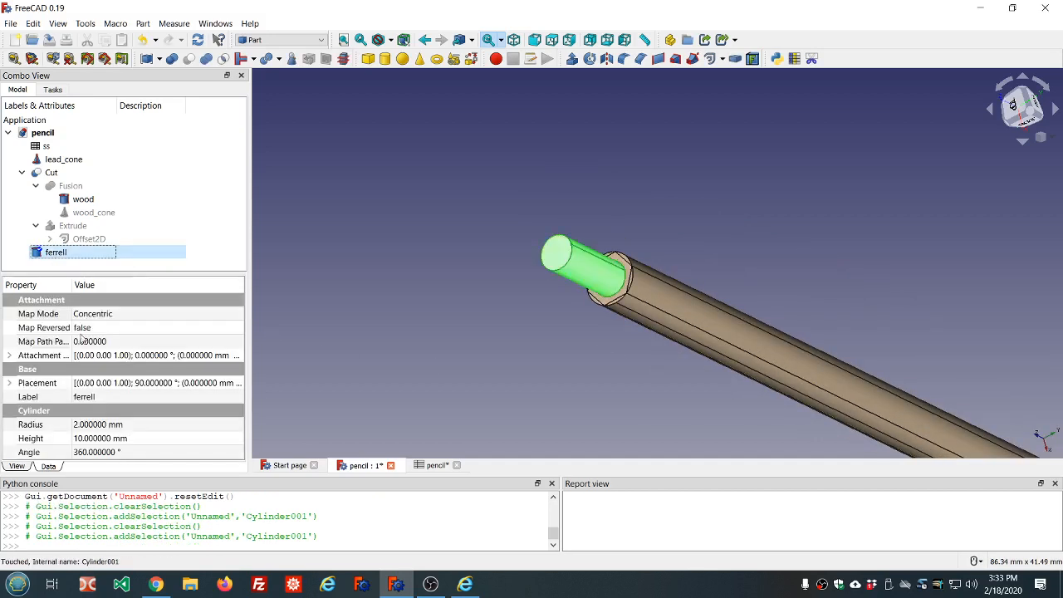
click(149, 425)
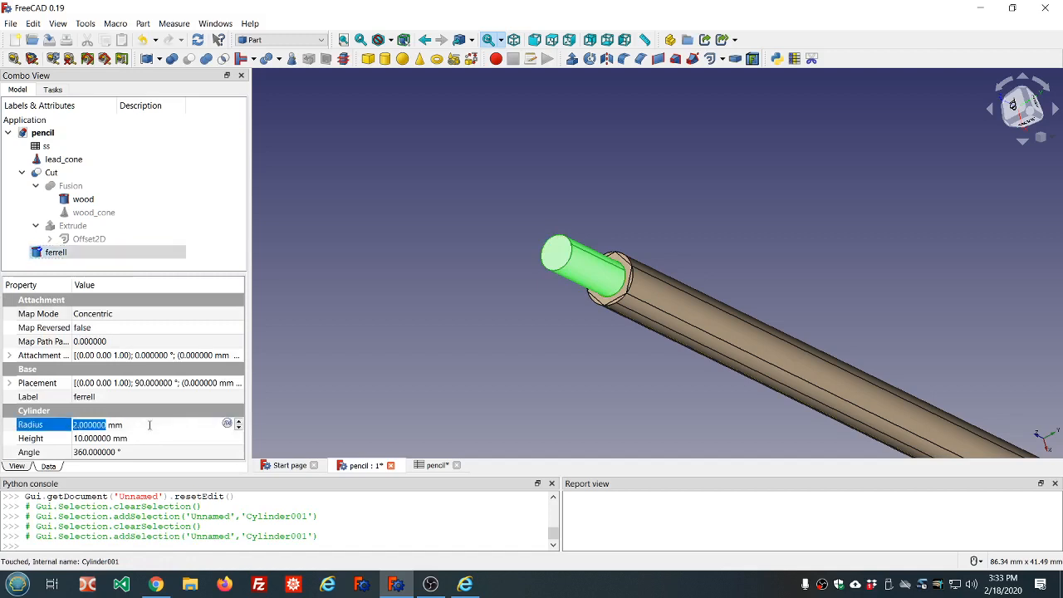
key(equal)
text(ss)
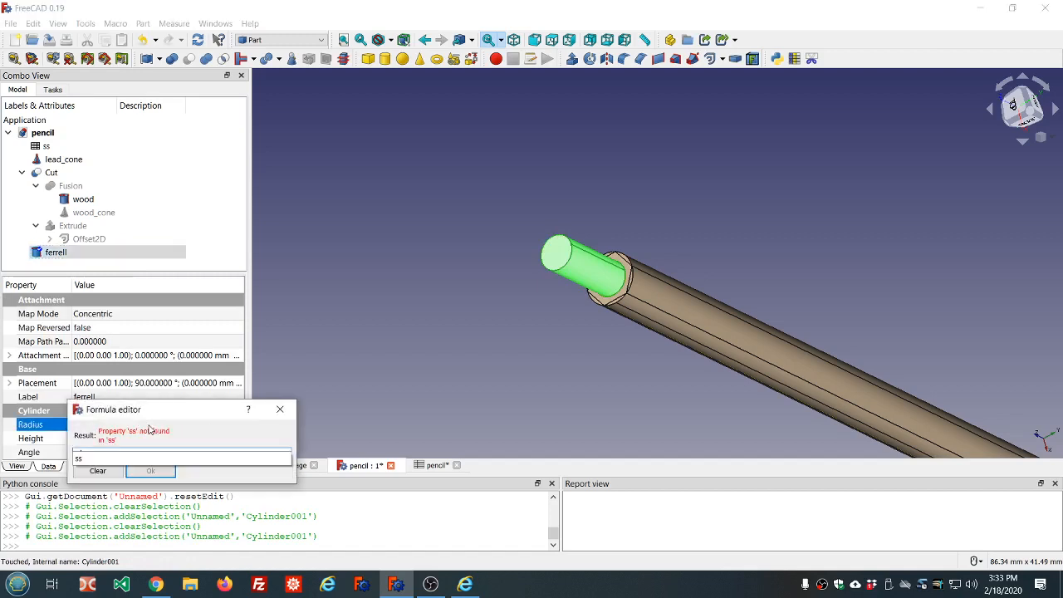
text(.ss)
key(Down)
key(Down)
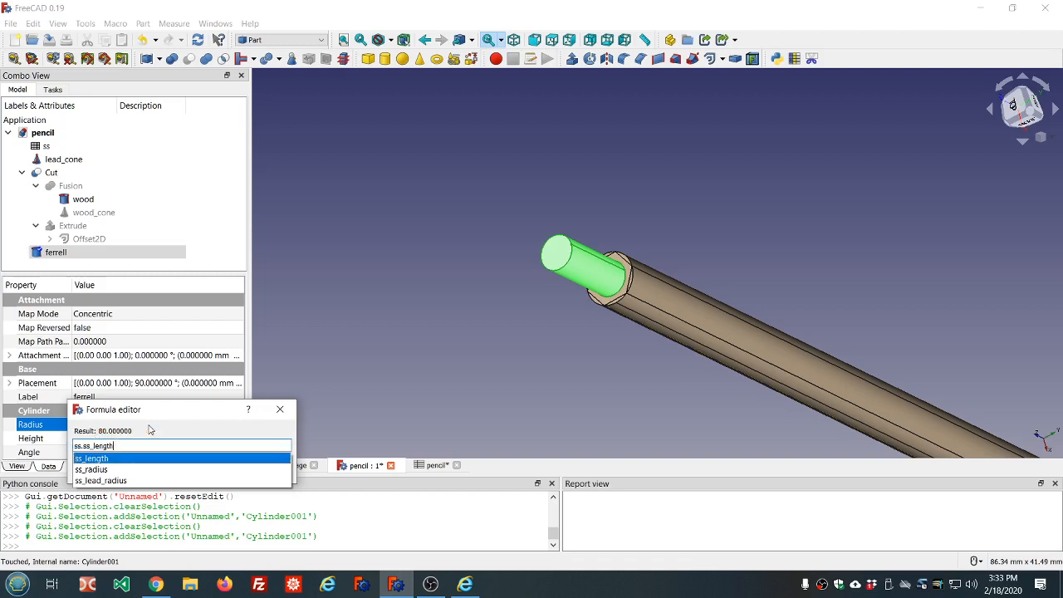
key(Return)
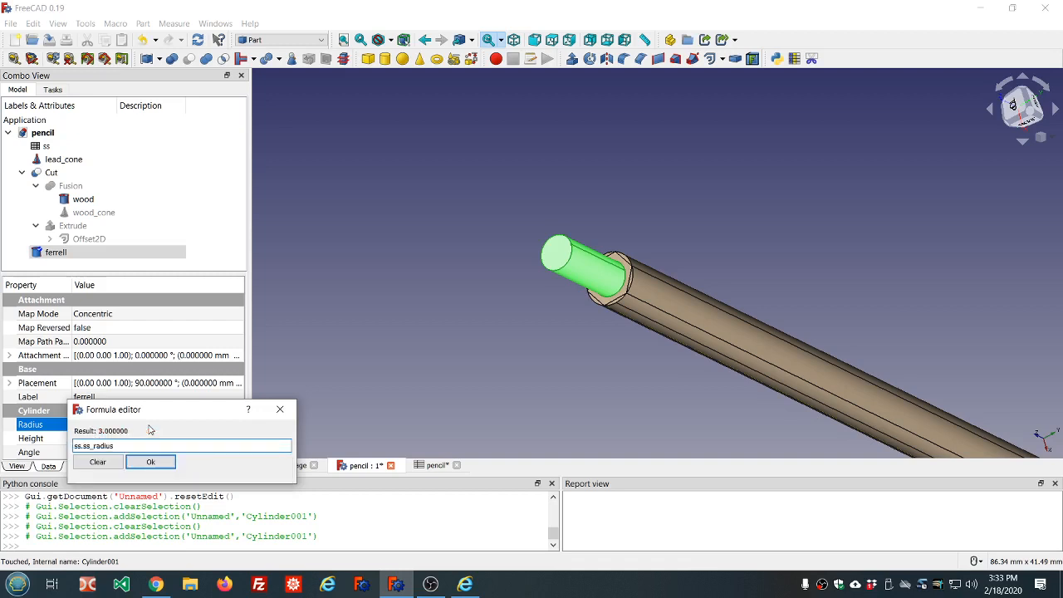
key(Return)
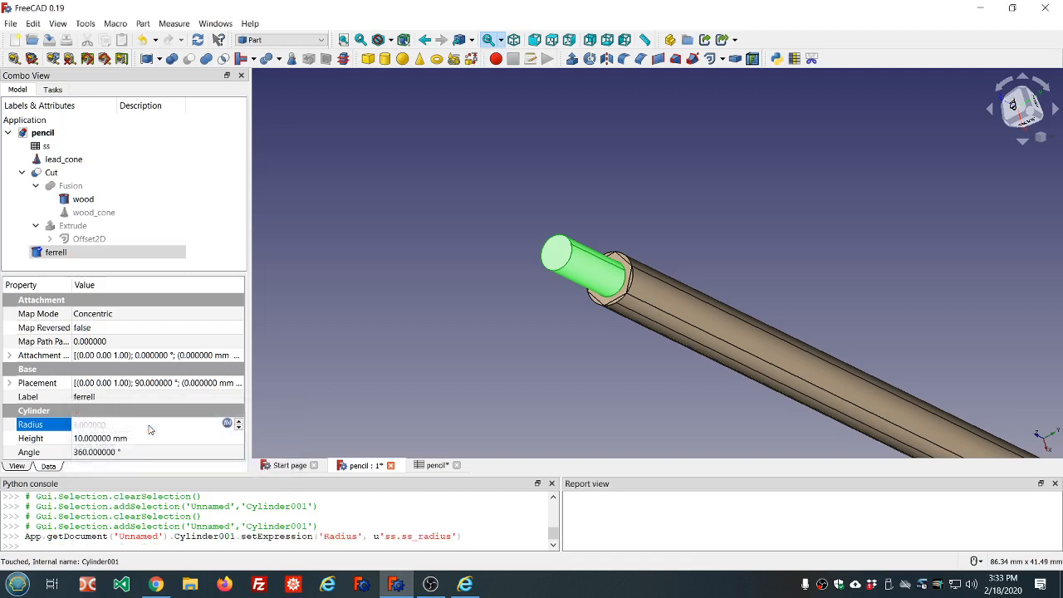
key(ctrl+r)
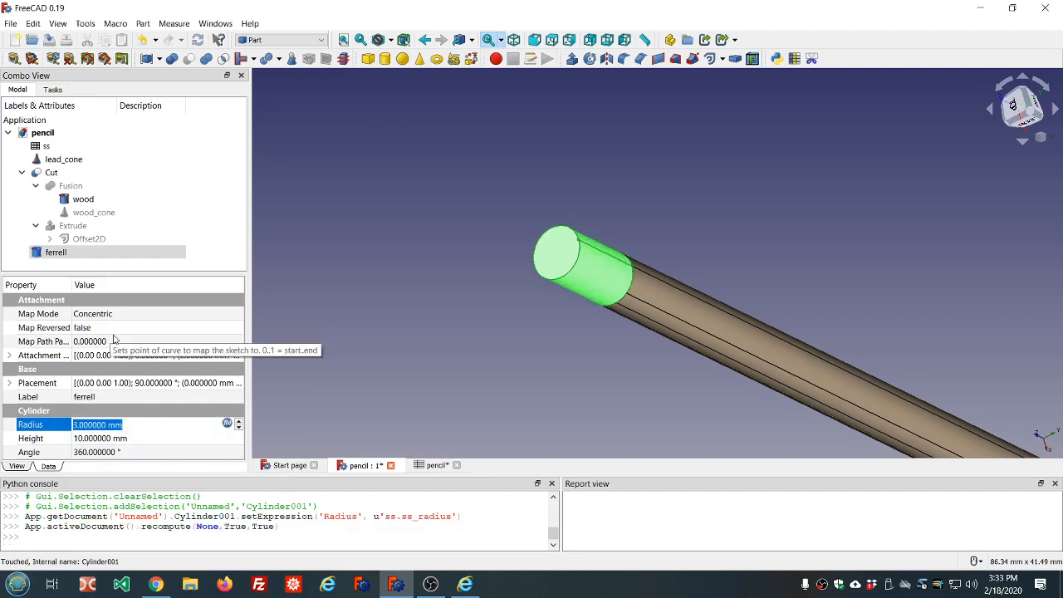
Hide the wood cylinder so that the hexagonal Cut is displayed with the ferrell.
click(83, 200)
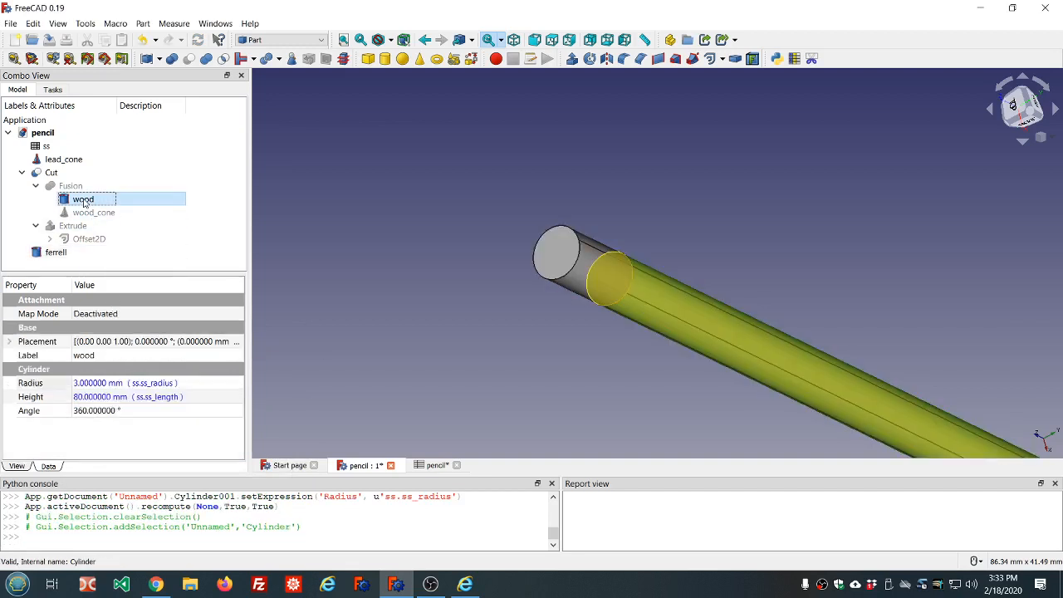
key(space)
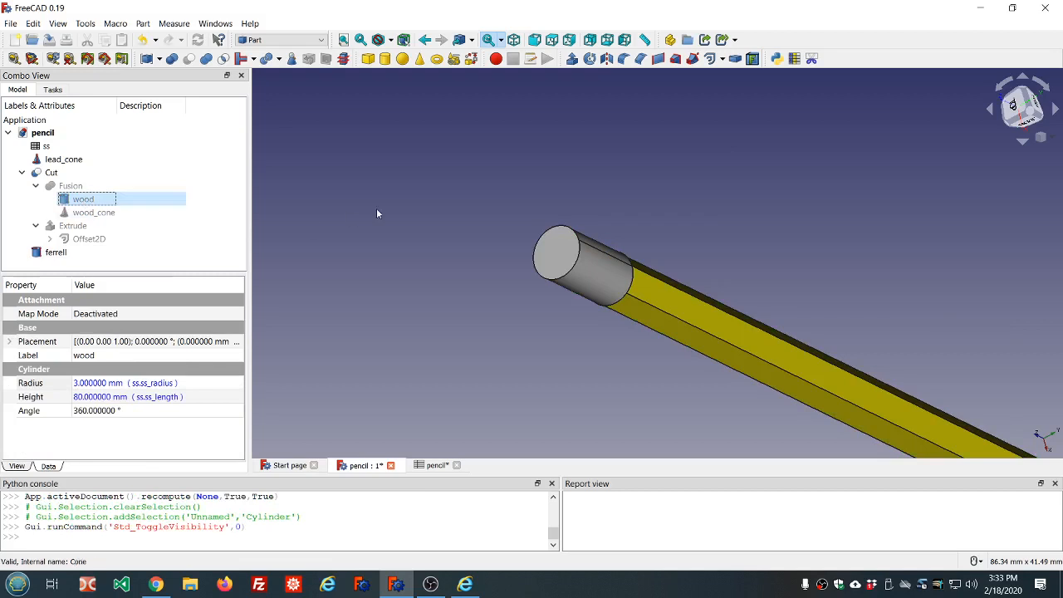
scroll(454, 232, down, 2)
scroll(563, 250, up, 3)
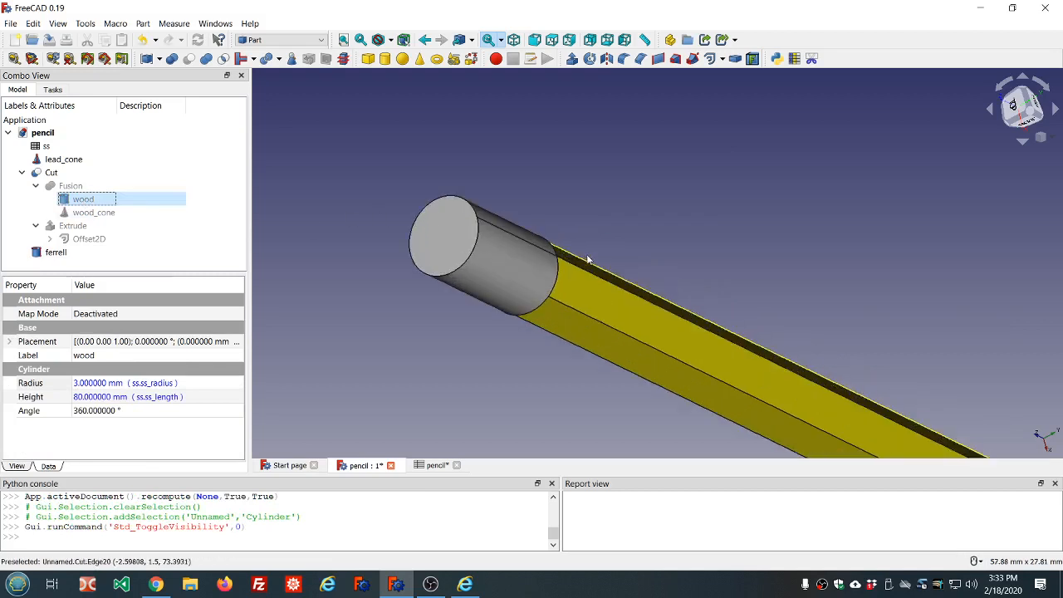
Examine the joint between the ferrell and the hexagonal body, and the whole pencil from the side.
middle_drag(624, 245, 390, 228)
scroll(532, 240, down, 5)
scroll(523, 274, up, 3)
scroll(523, 269, up, 3)
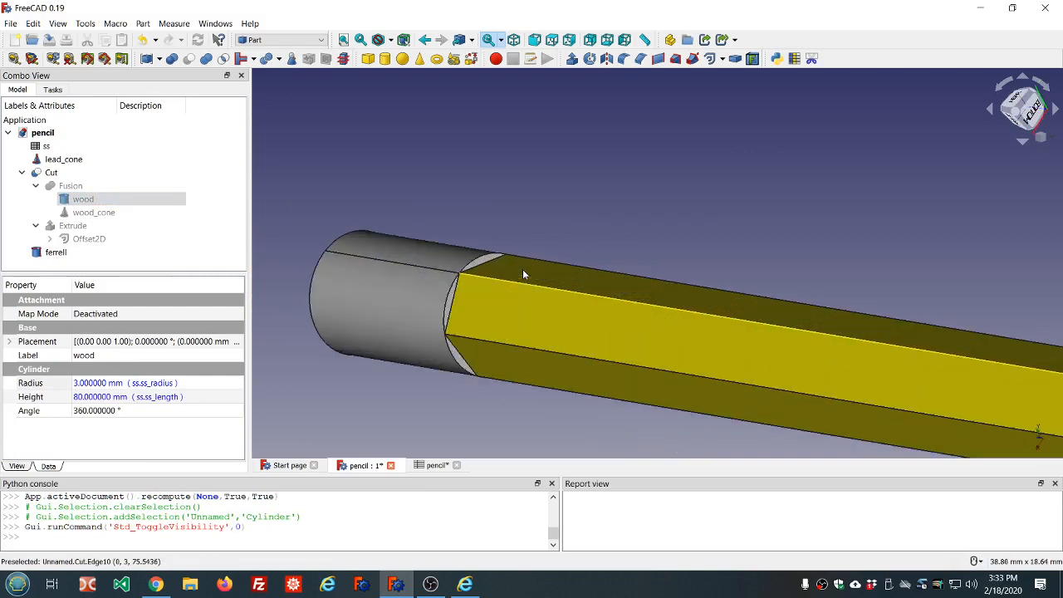
middle_drag(476, 203, 518, 213)
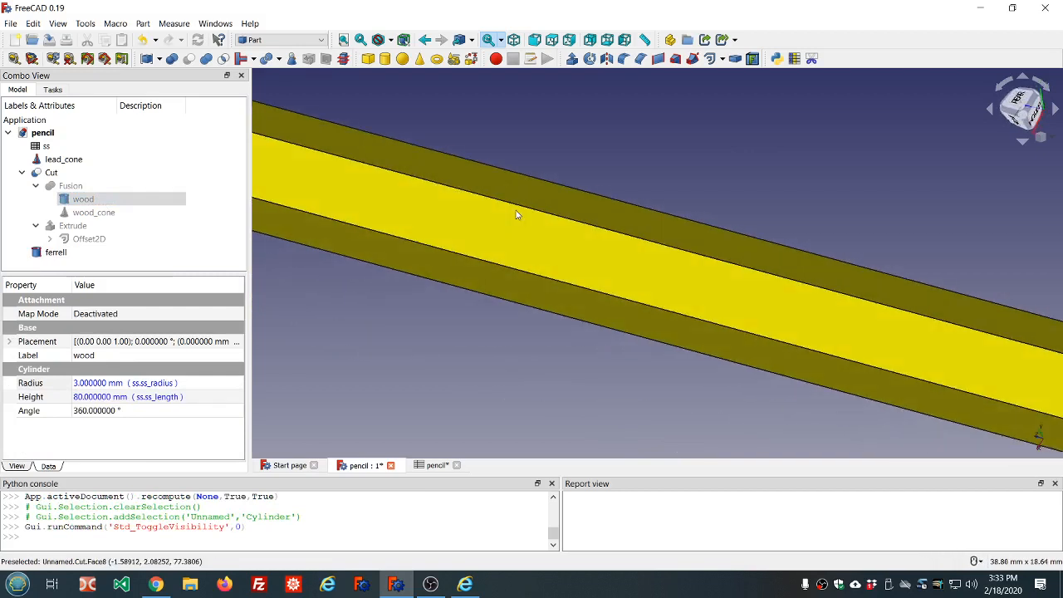
scroll(517, 213, down, 5)
middle_drag(369, 184, 426, 199)
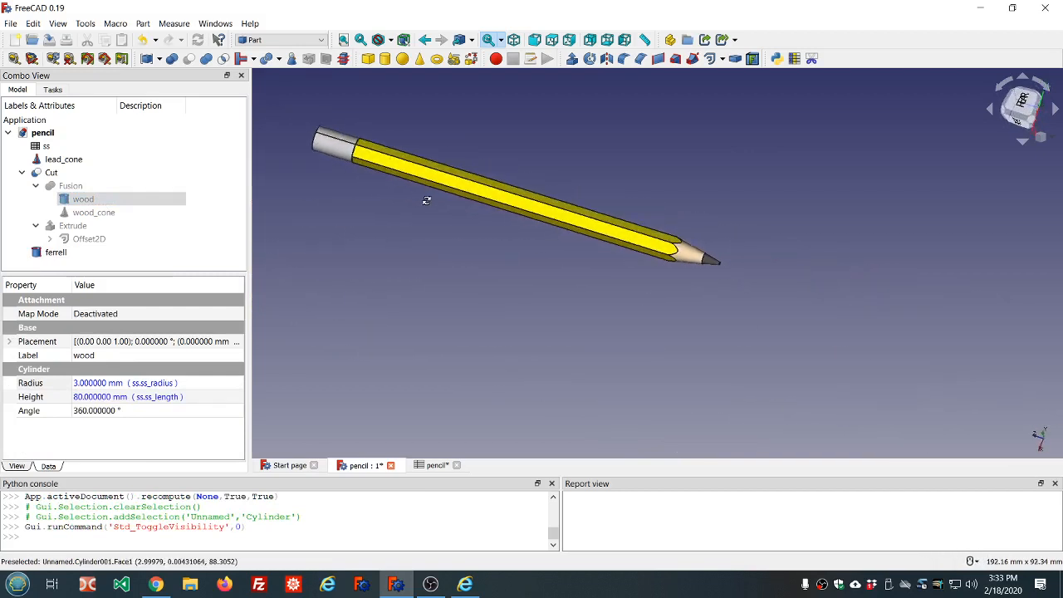
scroll(425, 198, down, 3)
scroll(373, 174, up, 4)
middle_drag(373, 174, 407, 194)
Drive the ferrell cylinder's height with the expression ss.ss_length/10.
click(57, 253)
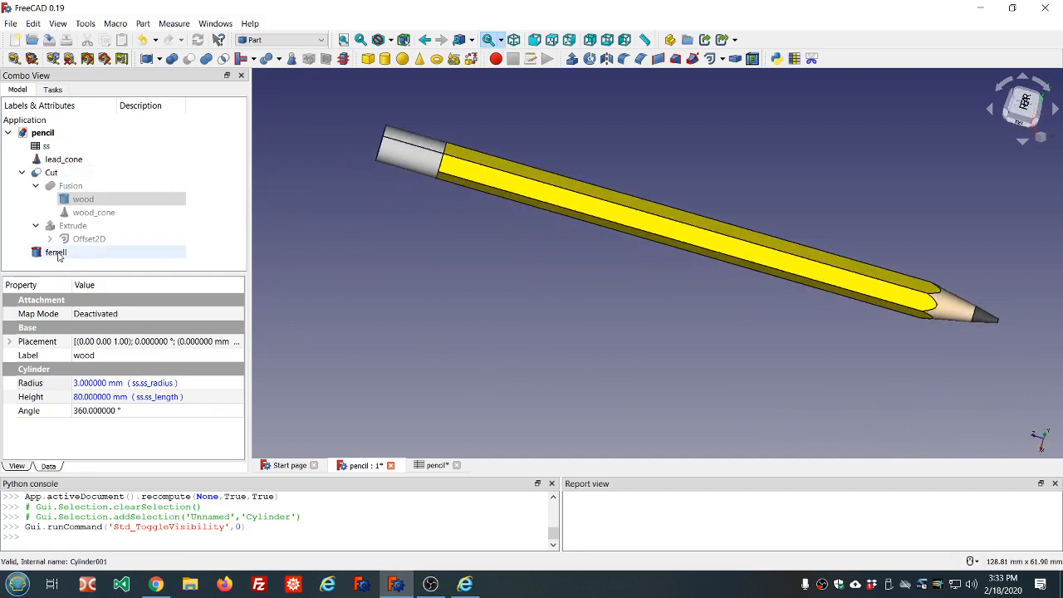
click(145, 437)
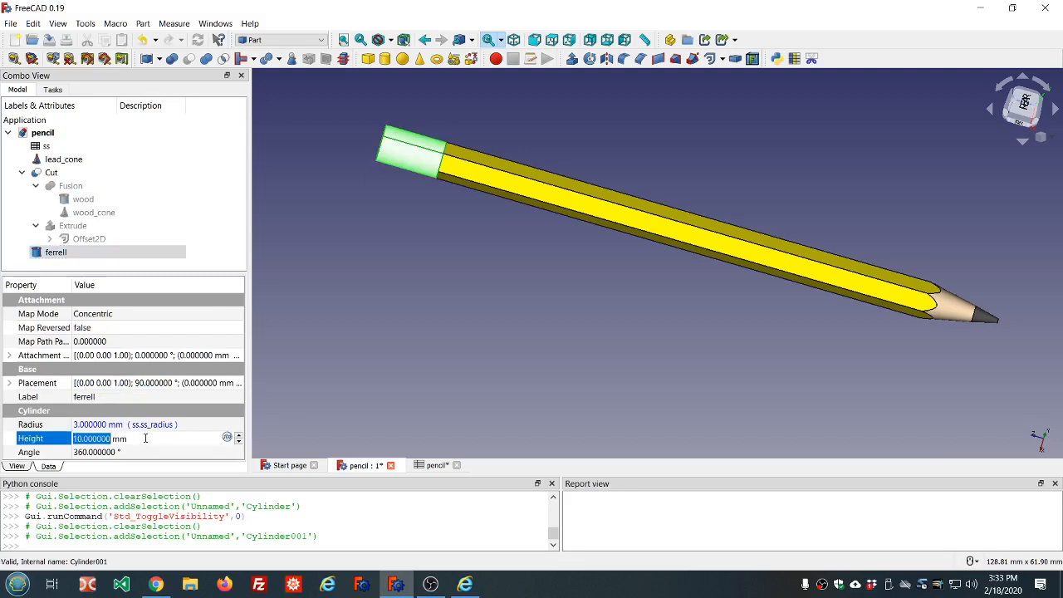
text(=ss.ss)
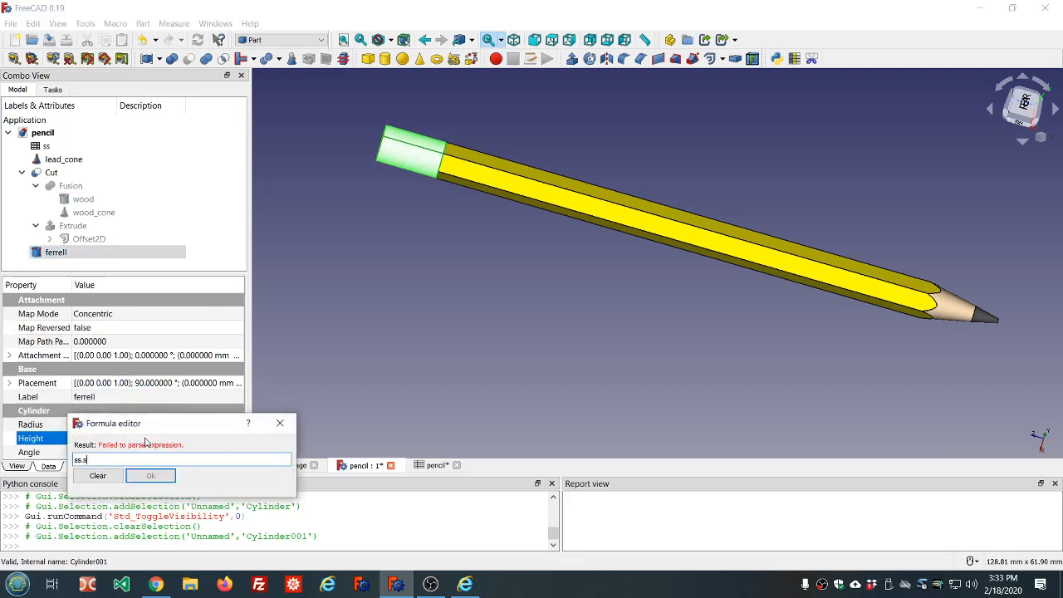
key(Down)
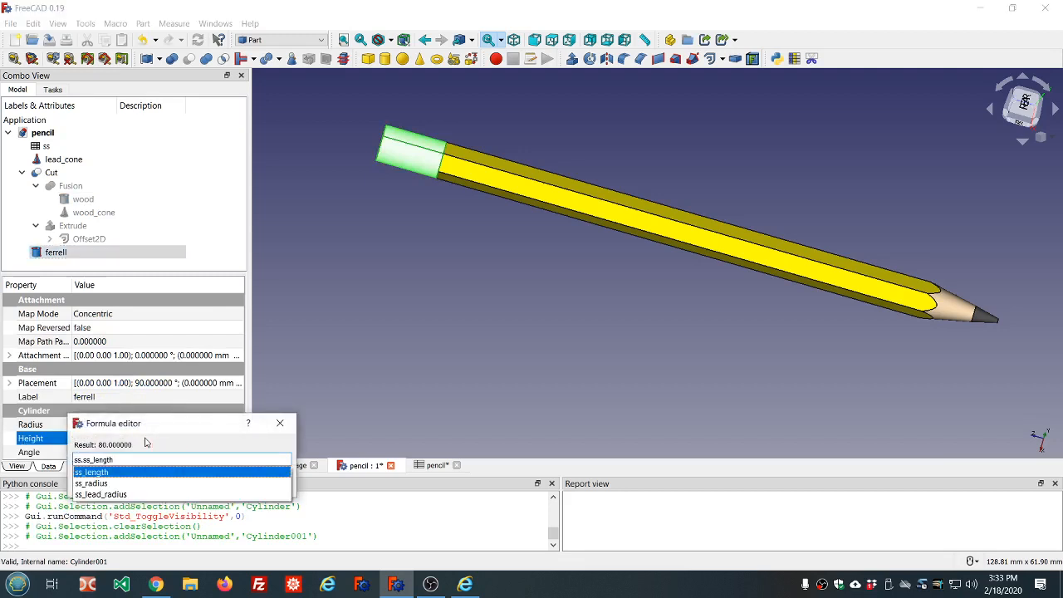
text(/10)
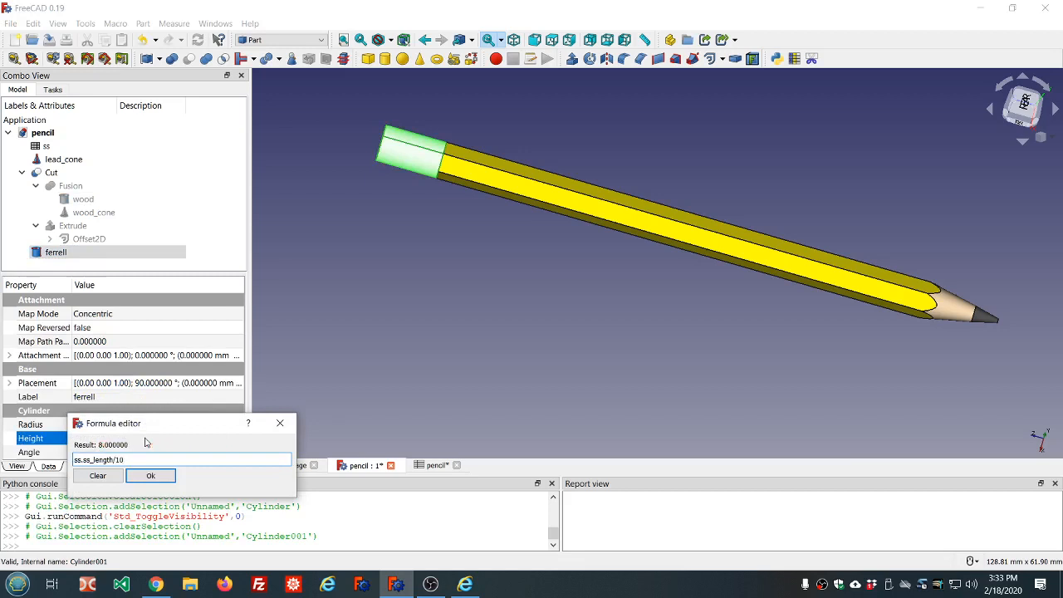
key(Return)
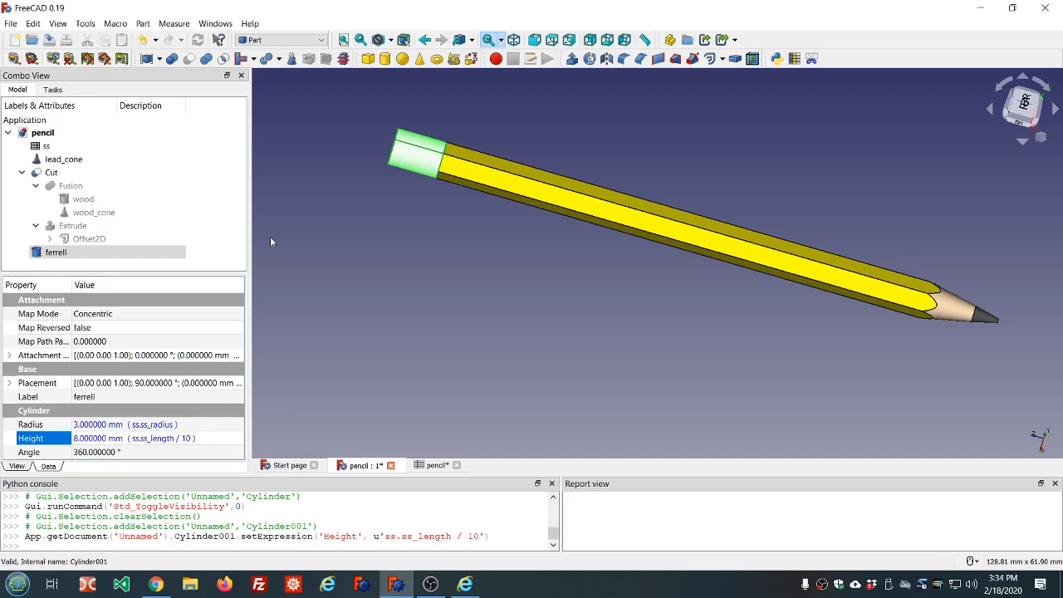
Clear the selection and create another Part cylinder primitive.
drag(372, 186, 410, 201)
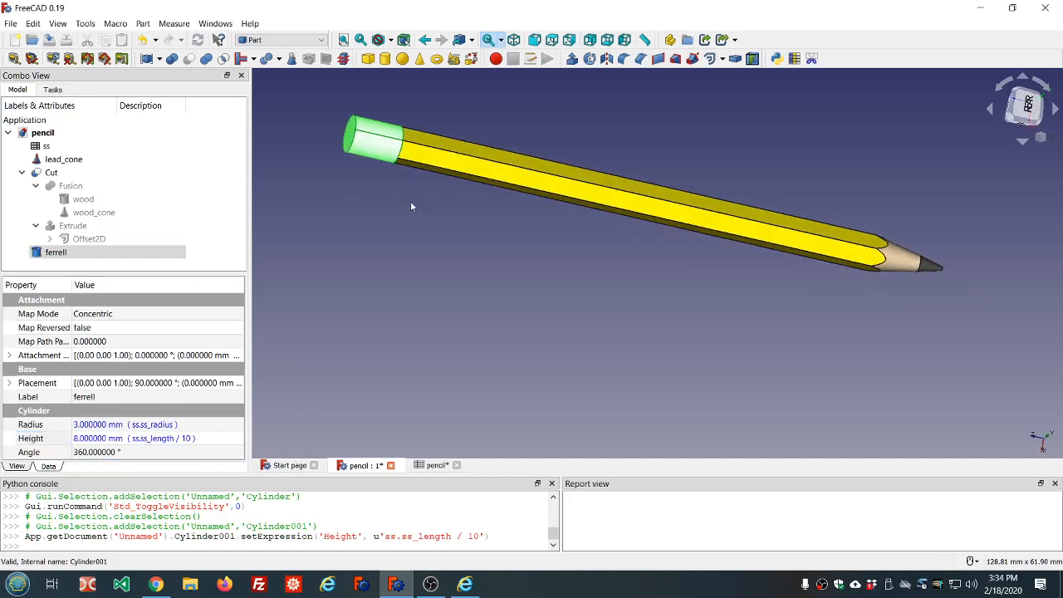
click(411, 201)
scroll(324, 112, up, 2)
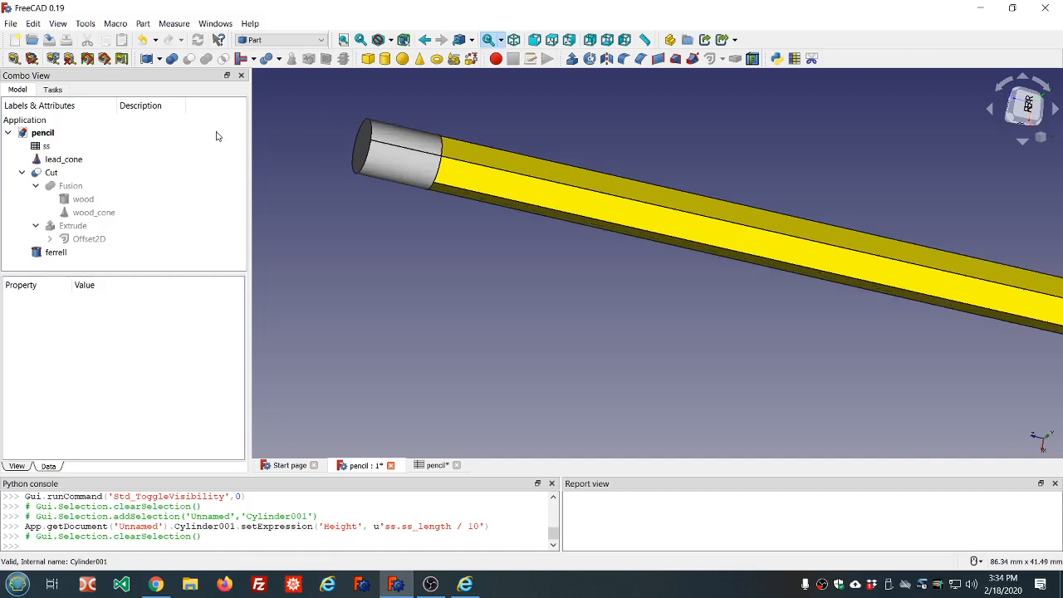
click(385, 59)
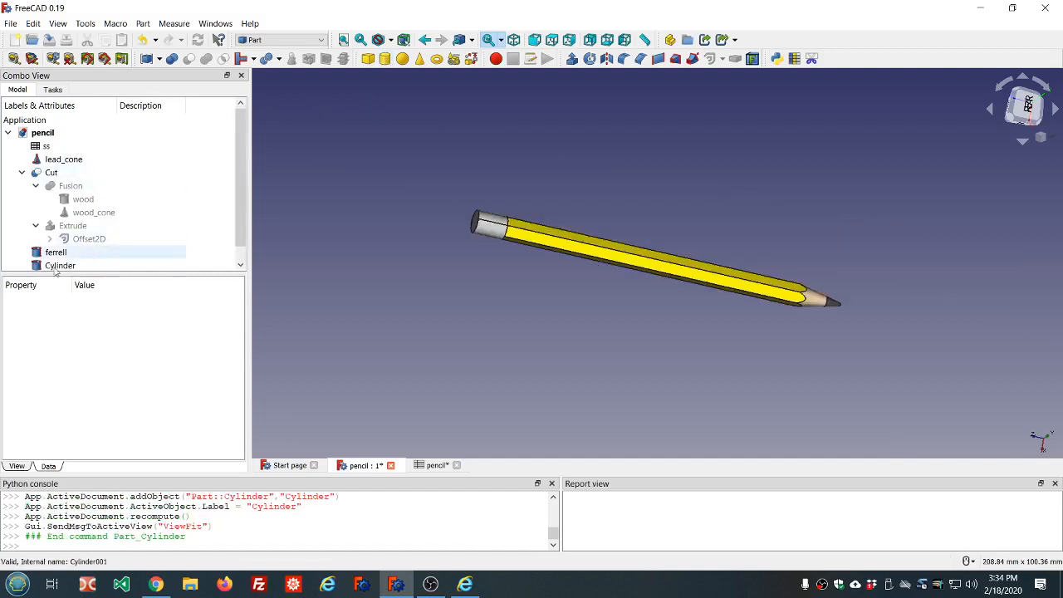
Rename the newly added cylinder as eraser.
click(57, 266)
key(F2)
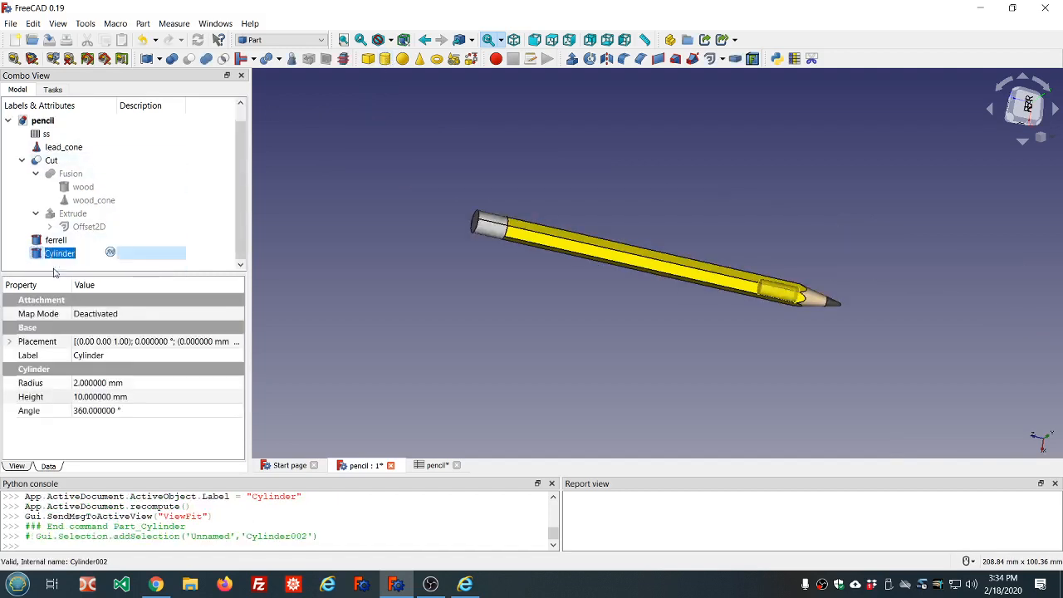
text(eraser)
key(Return)
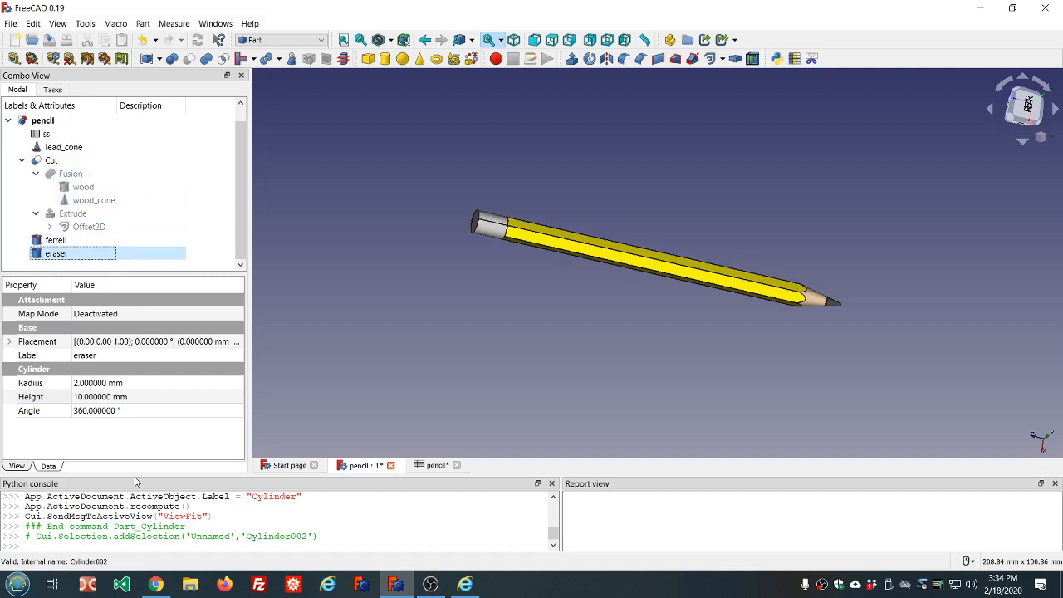
Set the eraser's shape color to pink with red 255, green 96 and blue 127, storing it as a custom color.
click(50, 241)
click(44, 257)
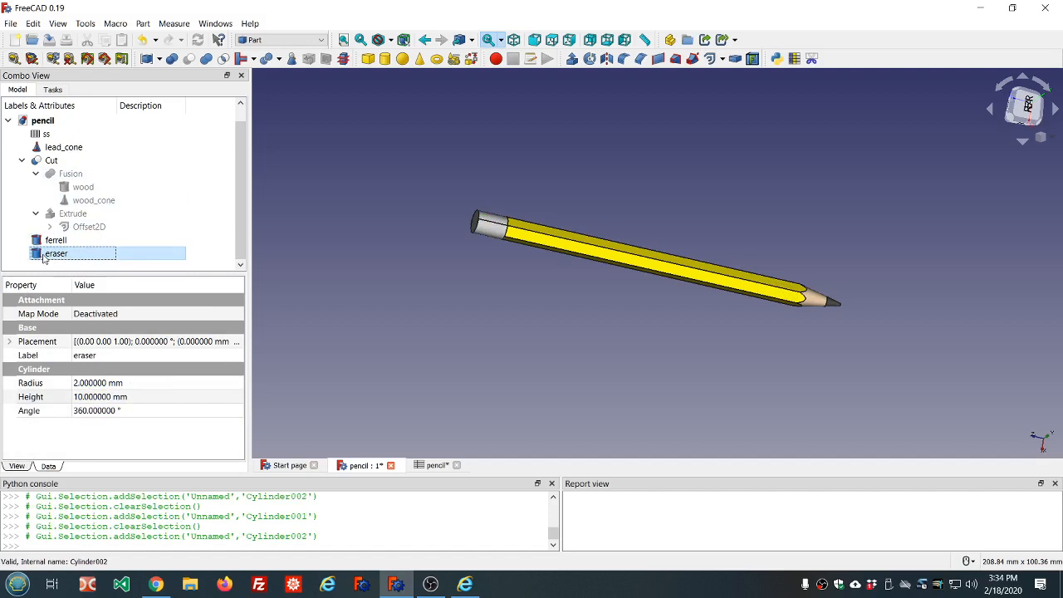
click(19, 467)
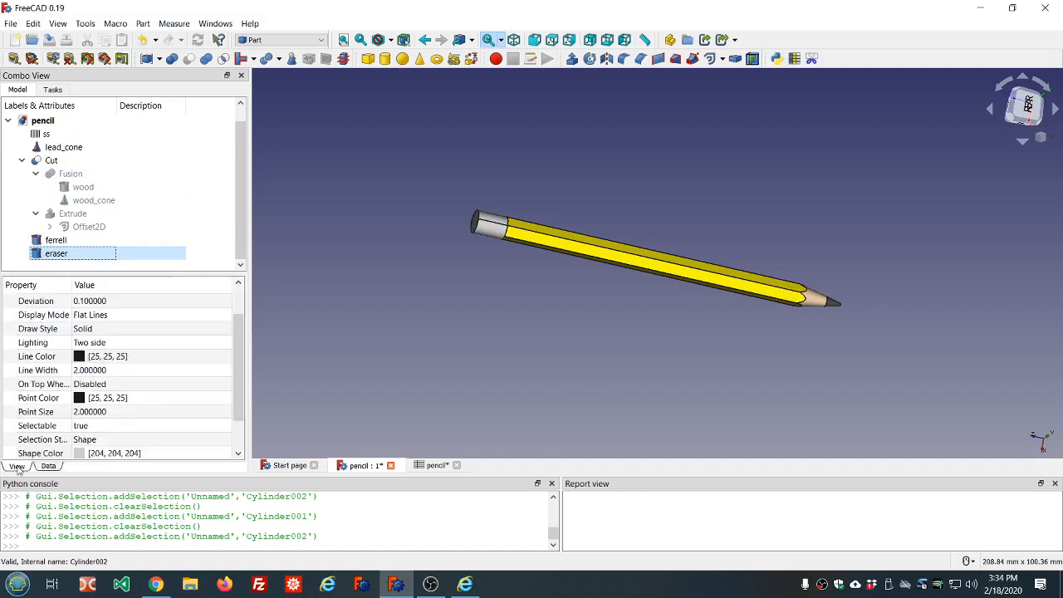
click(81, 455)
click(162, 455)
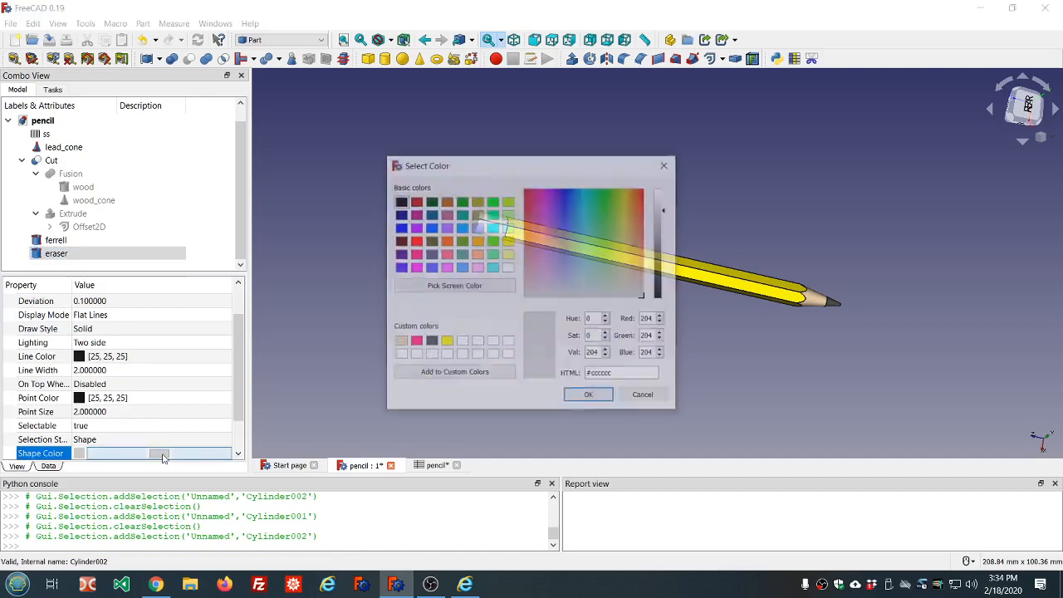
click(414, 342)
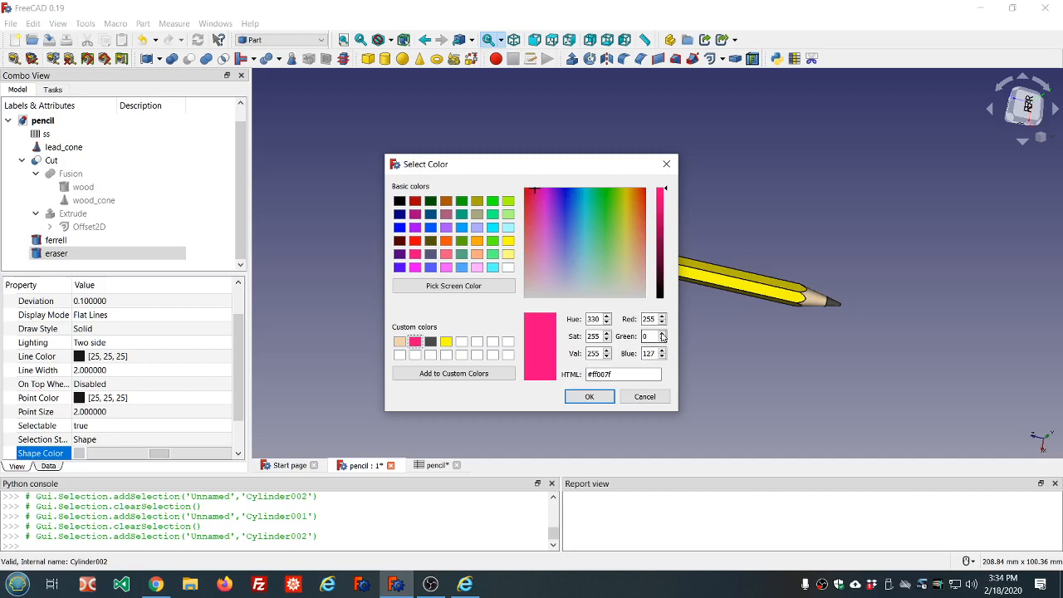
click(662, 333)
click(662, 333)
click(662, 333)
click(662, 333)
click(662, 333)
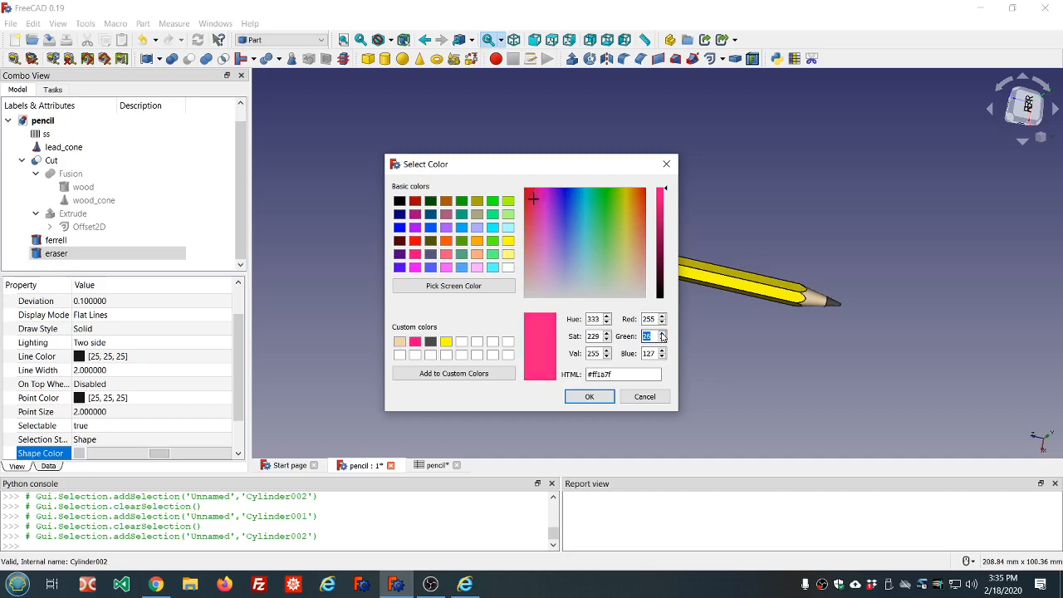
click(662, 333)
click(662, 333)
click(662, 334)
click(661, 334)
click(661, 334)
click(662, 333)
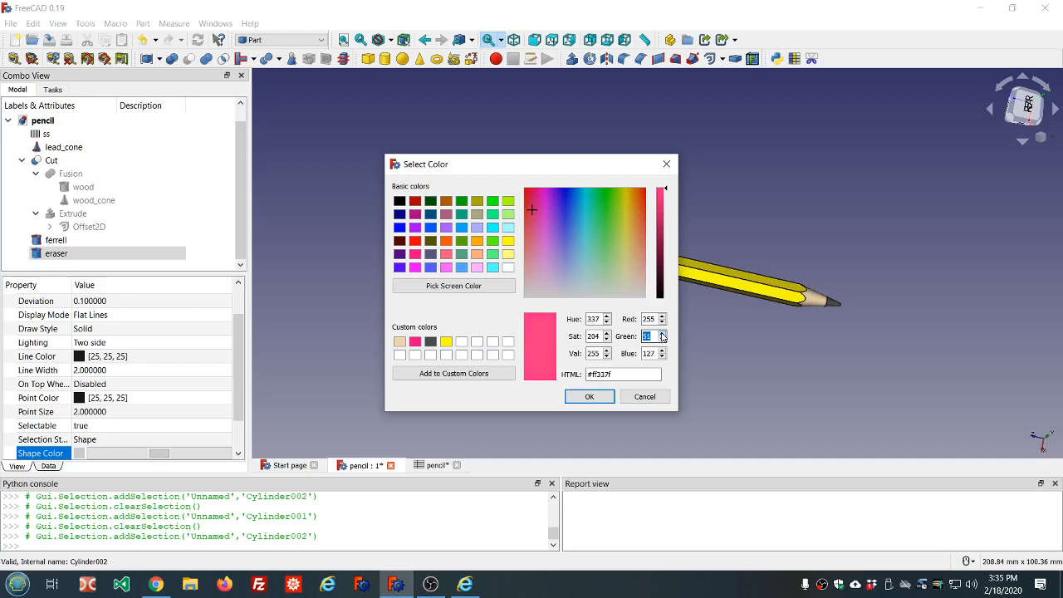
click(662, 333)
click(662, 333)
click(662, 333)
click(662, 333)
click(662, 333)
click(662, 333)
click(662, 333)
click(662, 333)
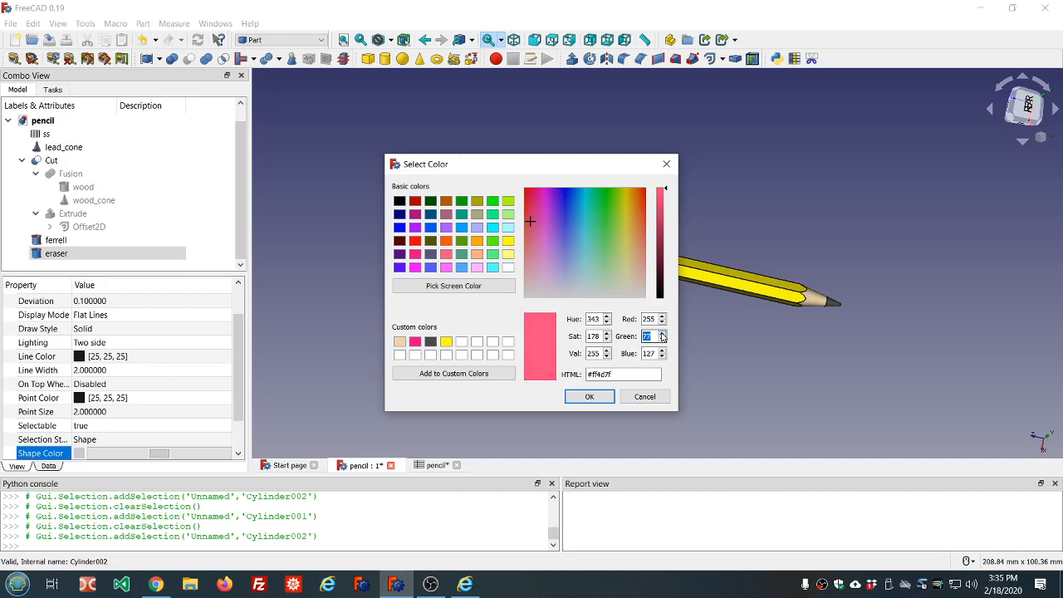
click(662, 333)
click(662, 333)
click(662, 333)
click(662, 333)
click(662, 333)
click(662, 333)
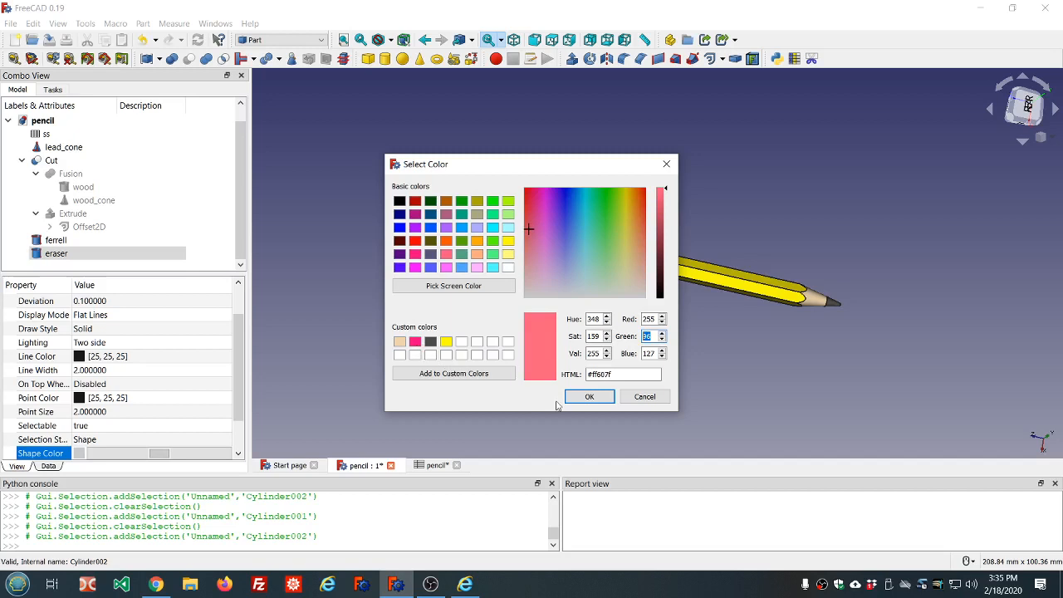
click(459, 375)
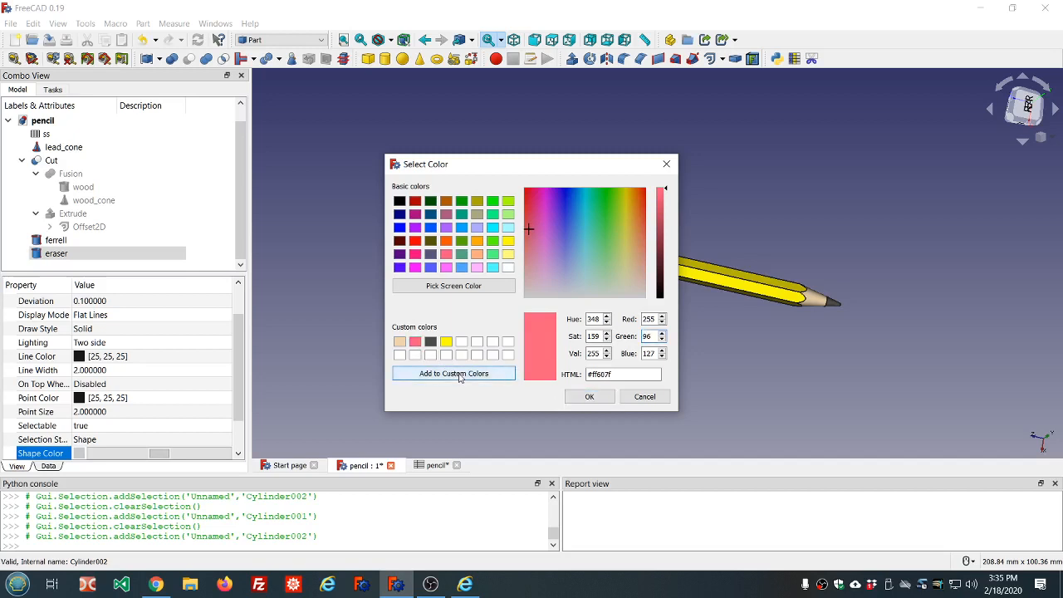
click(587, 397)
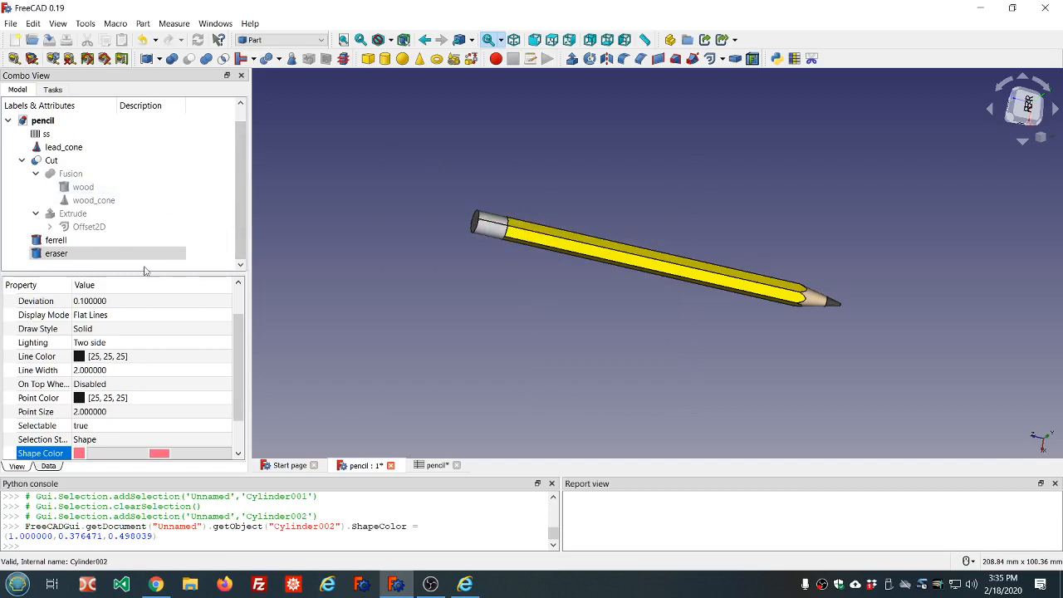
Attach the eraser in Concentric mode to the ferrell's circular edge where it meets the pencil body.
click(57, 240)
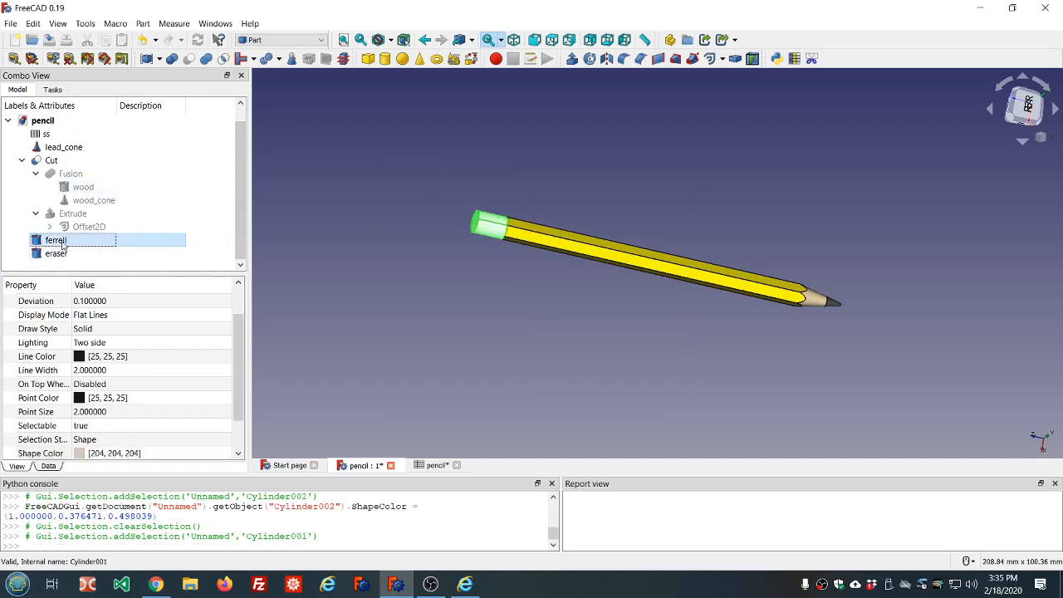
click(49, 465)
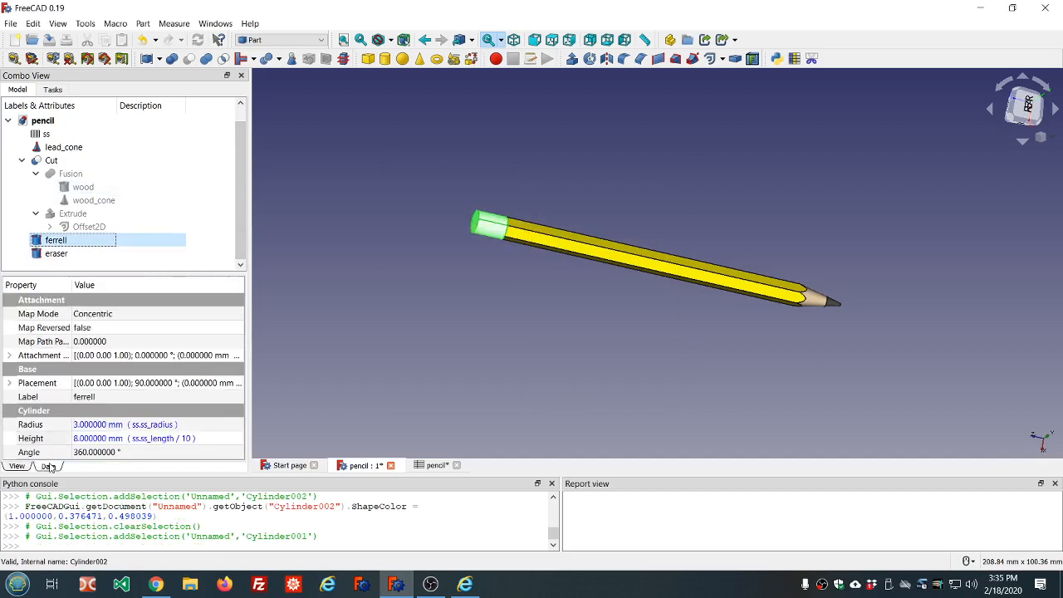
click(58, 254)
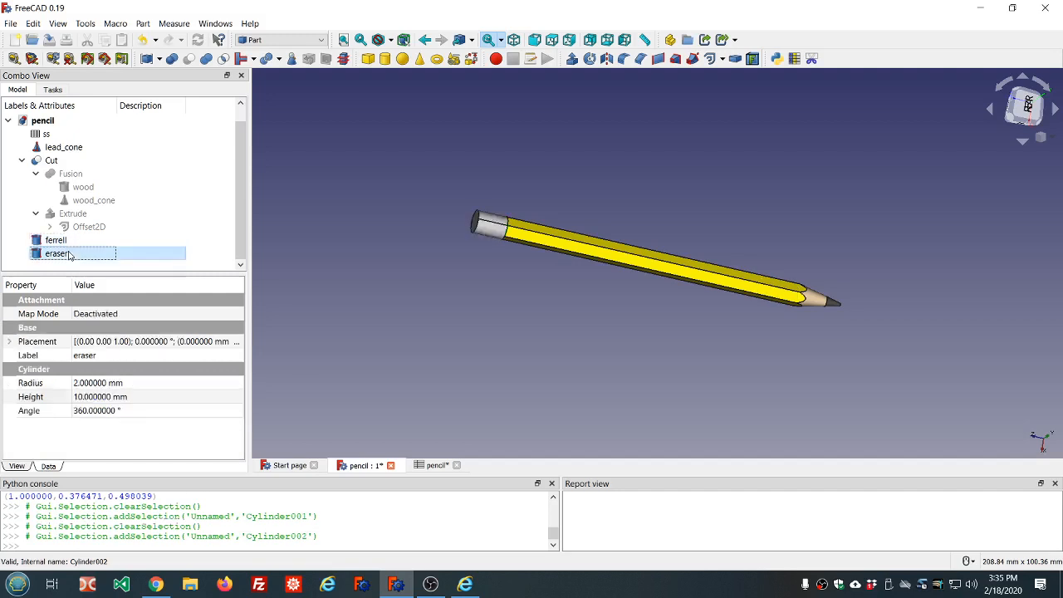
click(139, 314)
click(237, 317)
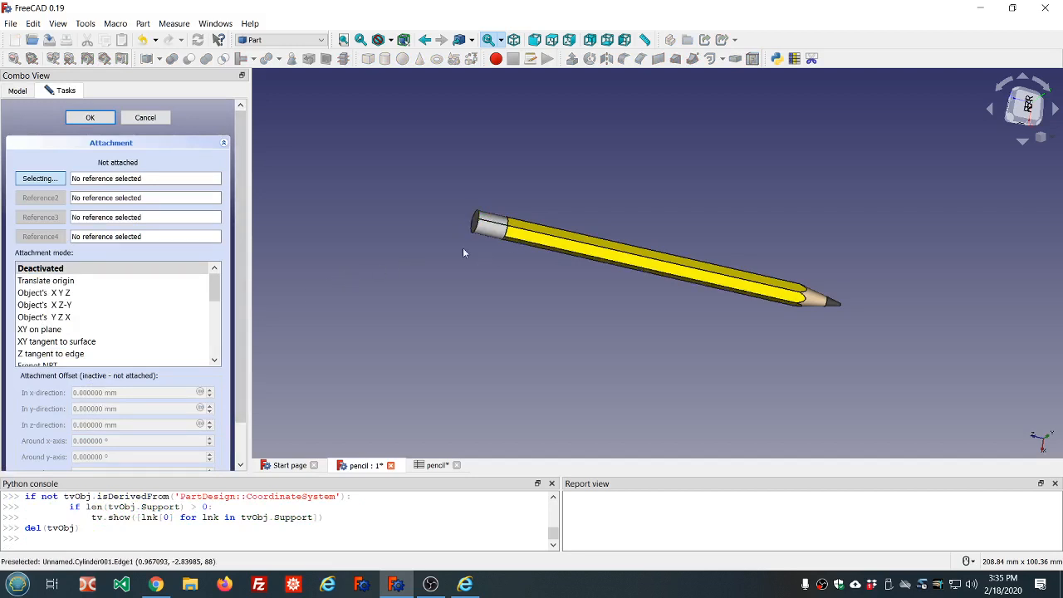
middle_drag(434, 233, 498, 251)
scroll(518, 261, up, 5)
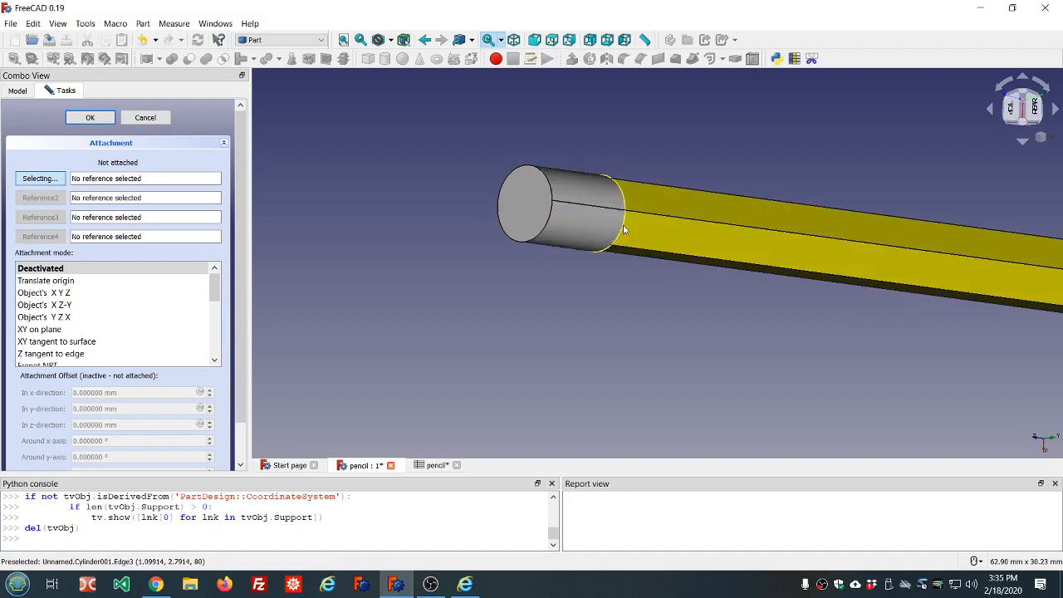
click(625, 230)
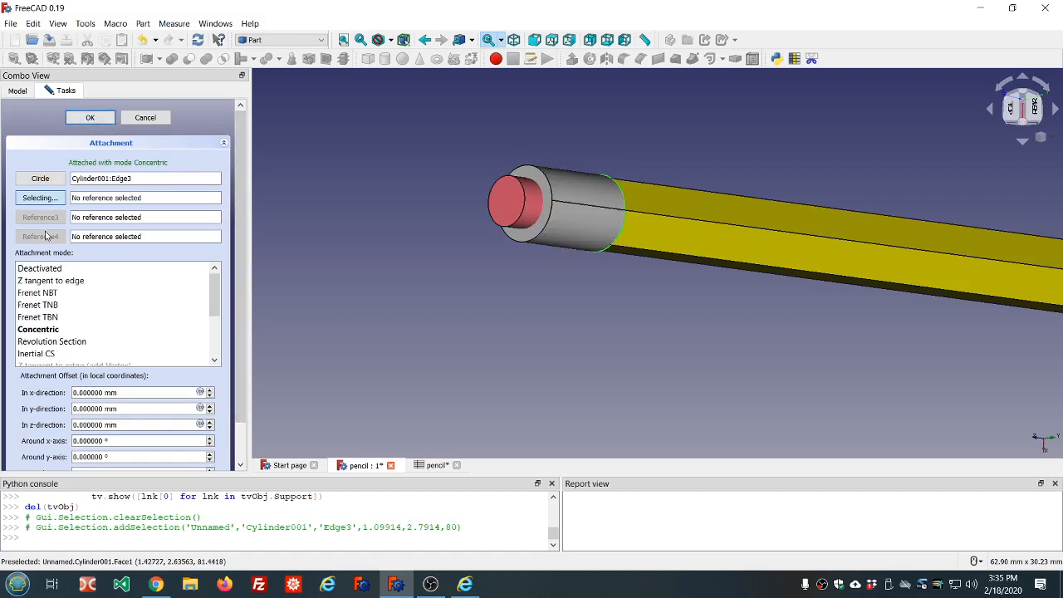
click(91, 119)
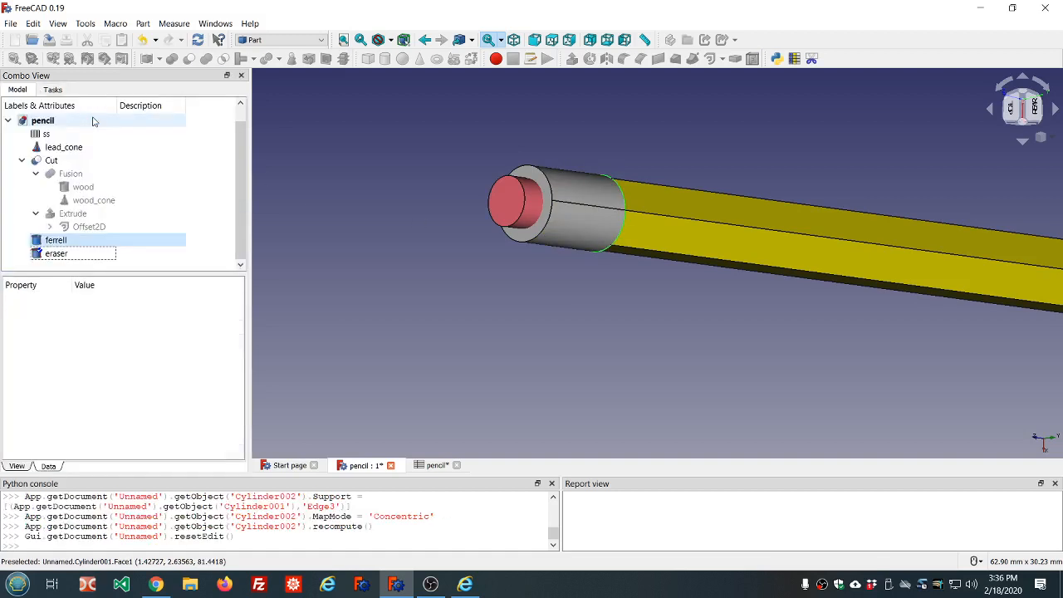
Set the eraser's radius to the expression ss.ss_radius*.9 and recompute the document.
click(72, 254)
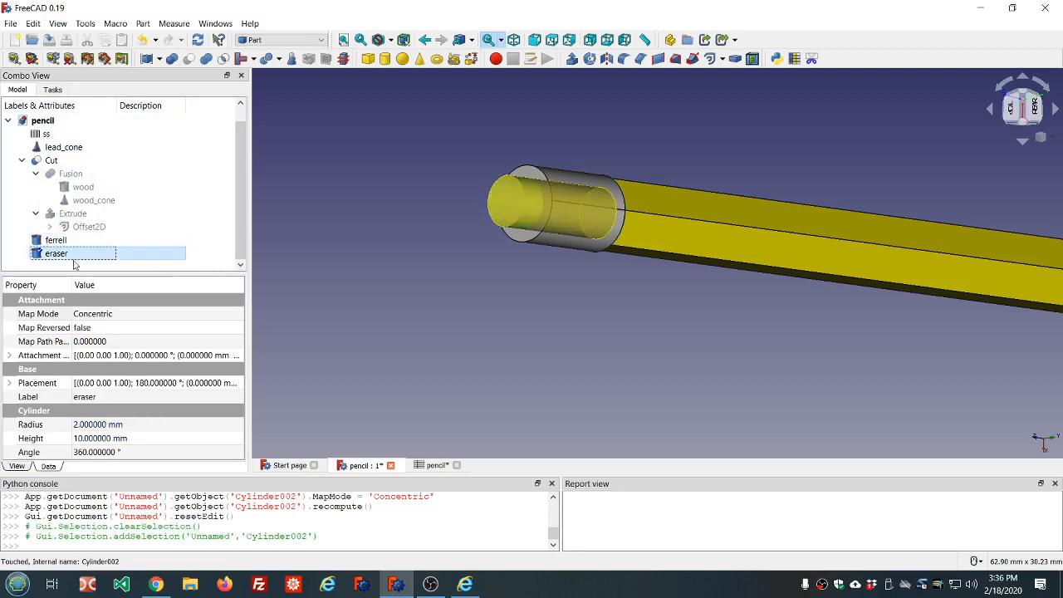
click(161, 426)
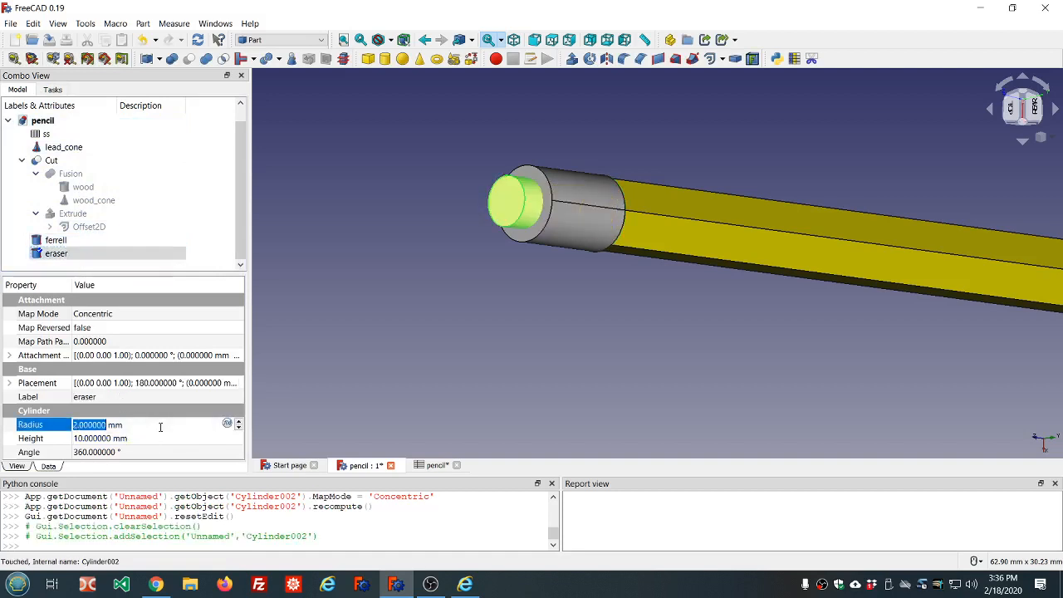
click(226, 424)
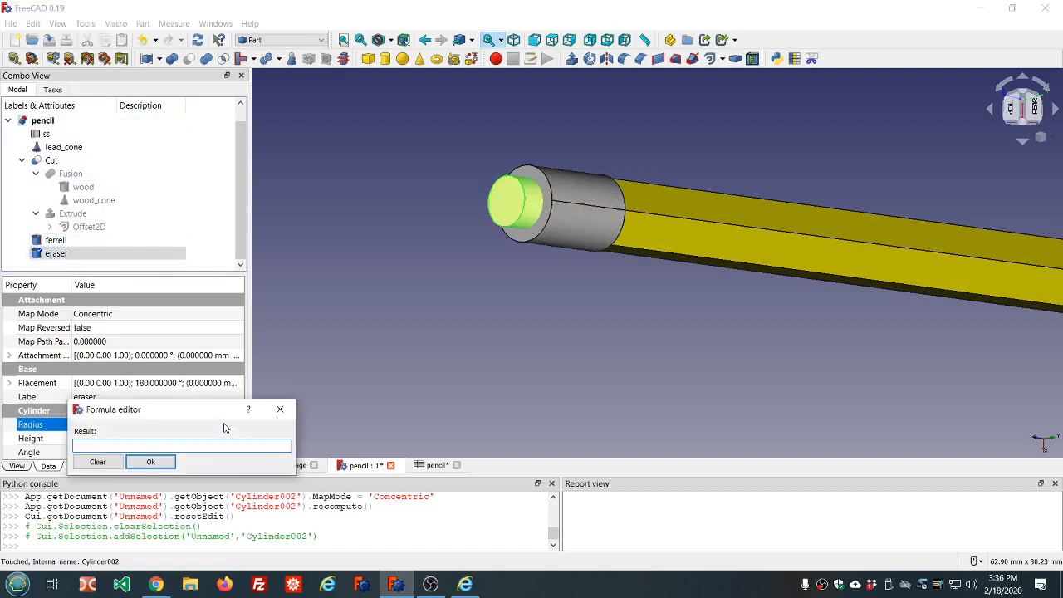
text(ss.ss)
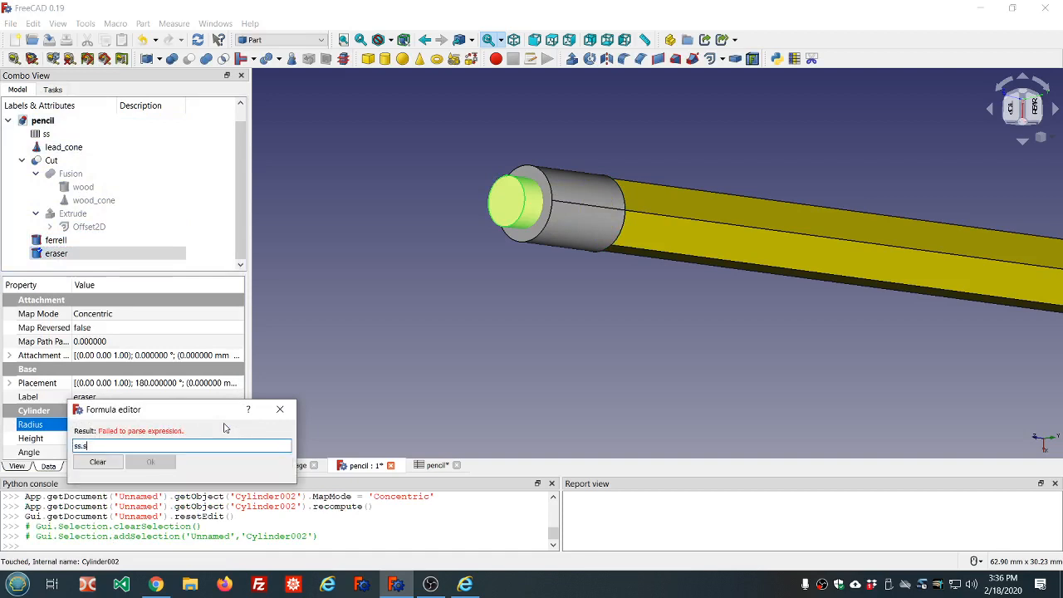
key(Down)
key(Down)
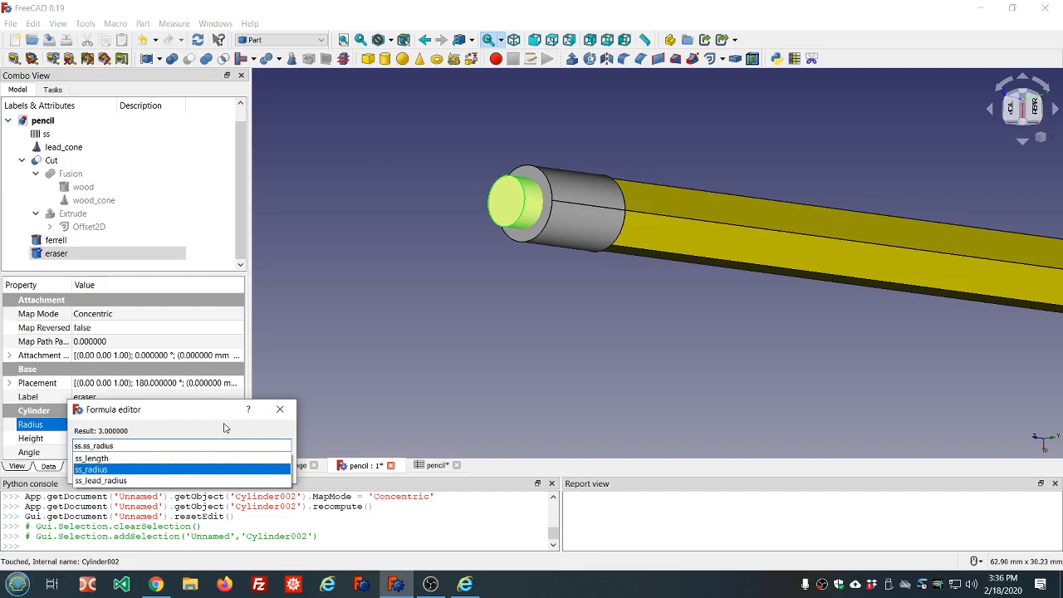
text(*)
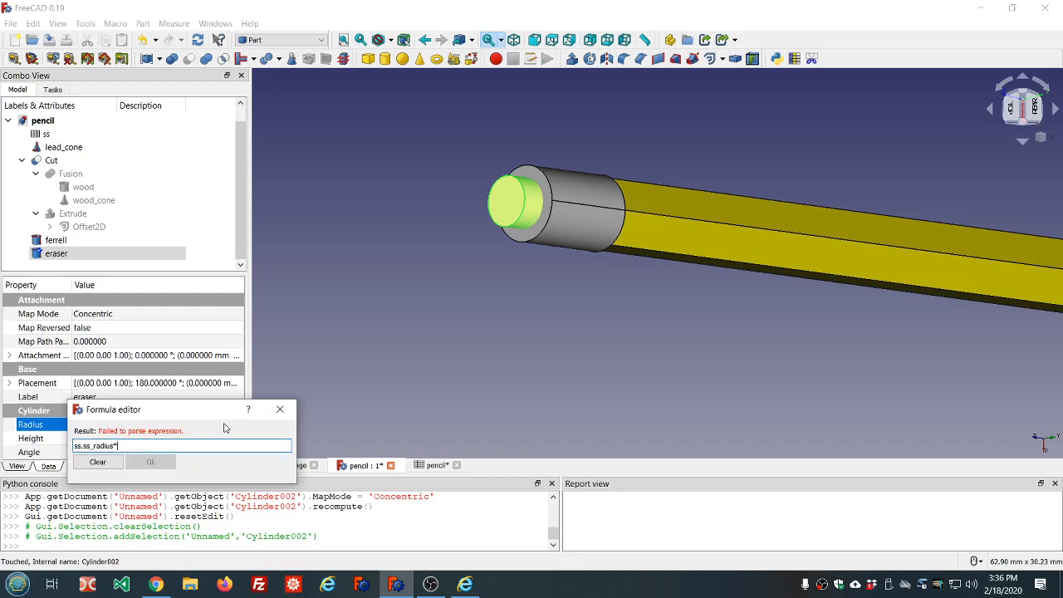
text(.9)
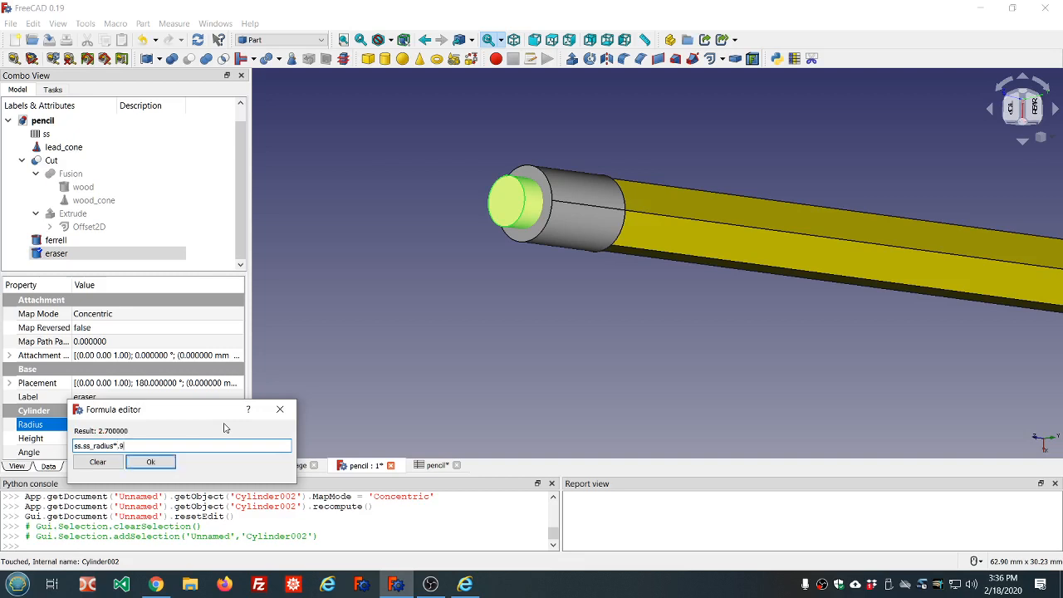
key(Return)
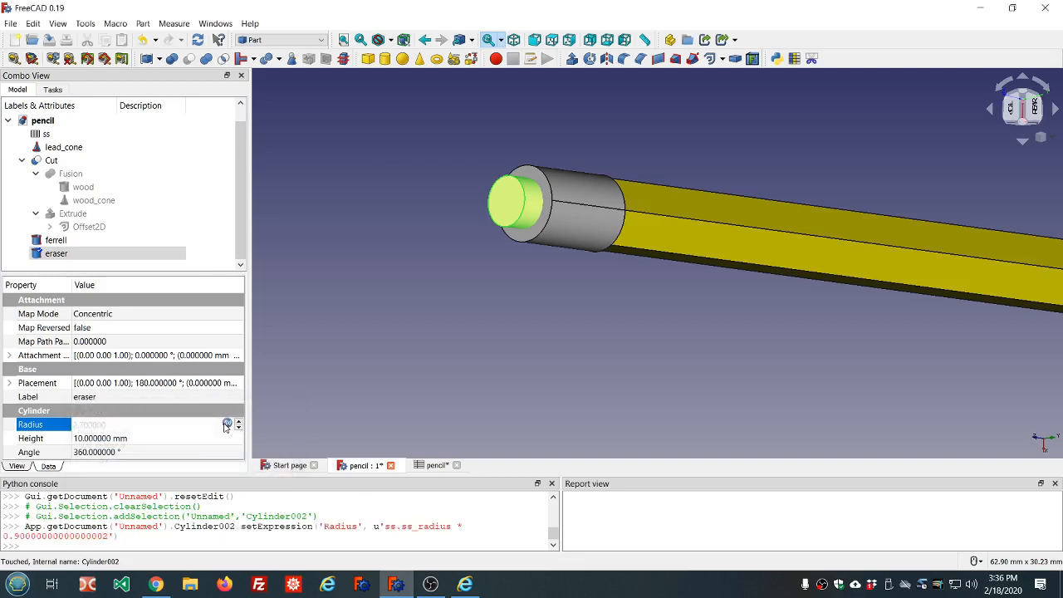
key(F5)
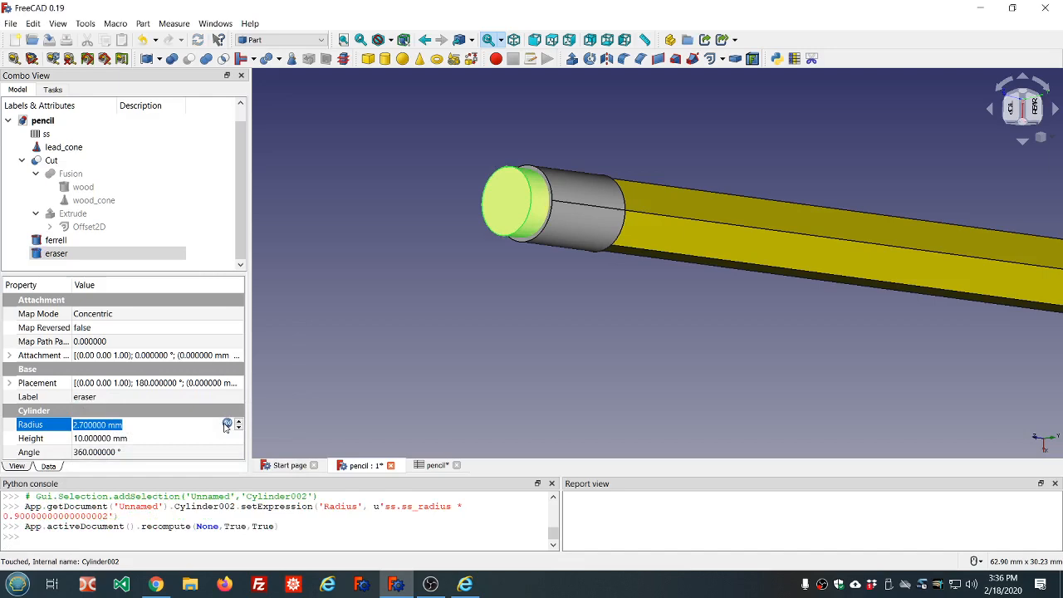
Set the eraser's height to the expression ss.ss_length * 10 / 8 and recompute the document.
click(438, 353)
mouse_move(438, 299)
middle_down()
mouse_move(571, 315)
mouse_move(451, 302)
mouse_move(540, 297)
mouse_move(458, 295)
middle_up()
scroll(451, 308, down, 4)
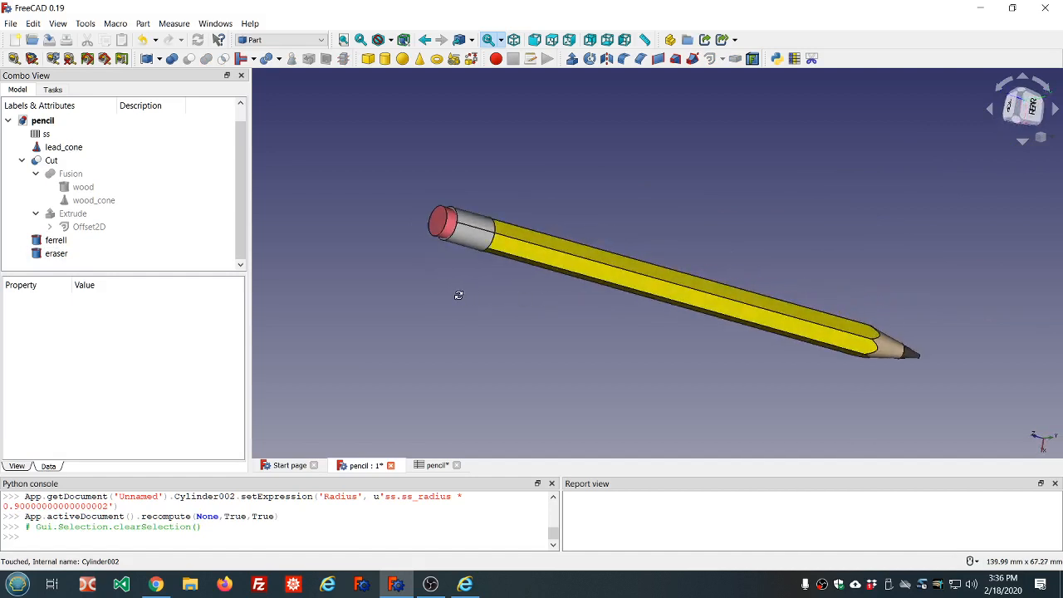
scroll(429, 252, up, 2)
scroll(419, 228, up, 2)
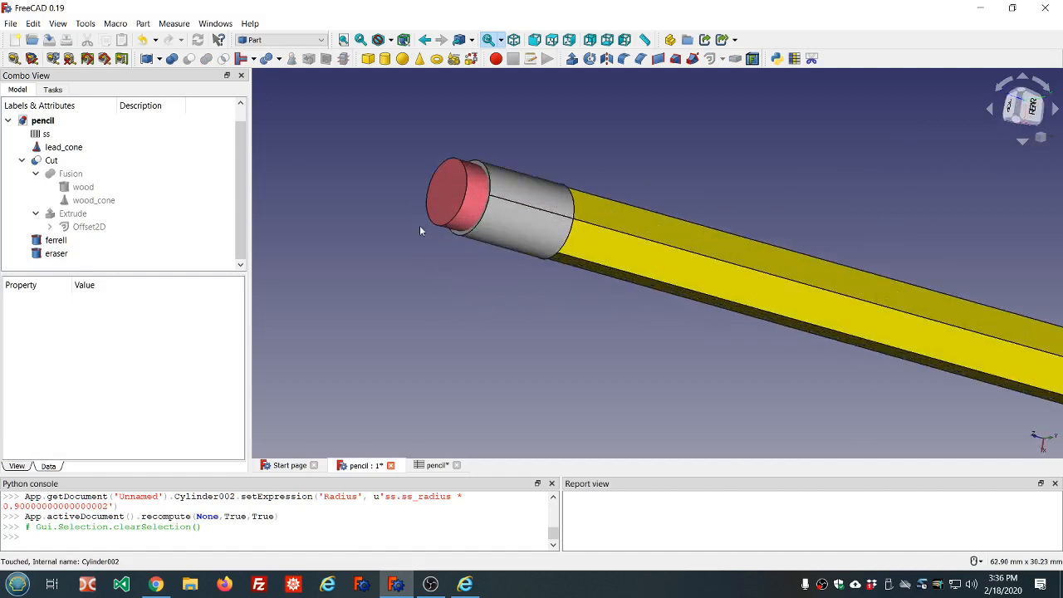
click(56, 254)
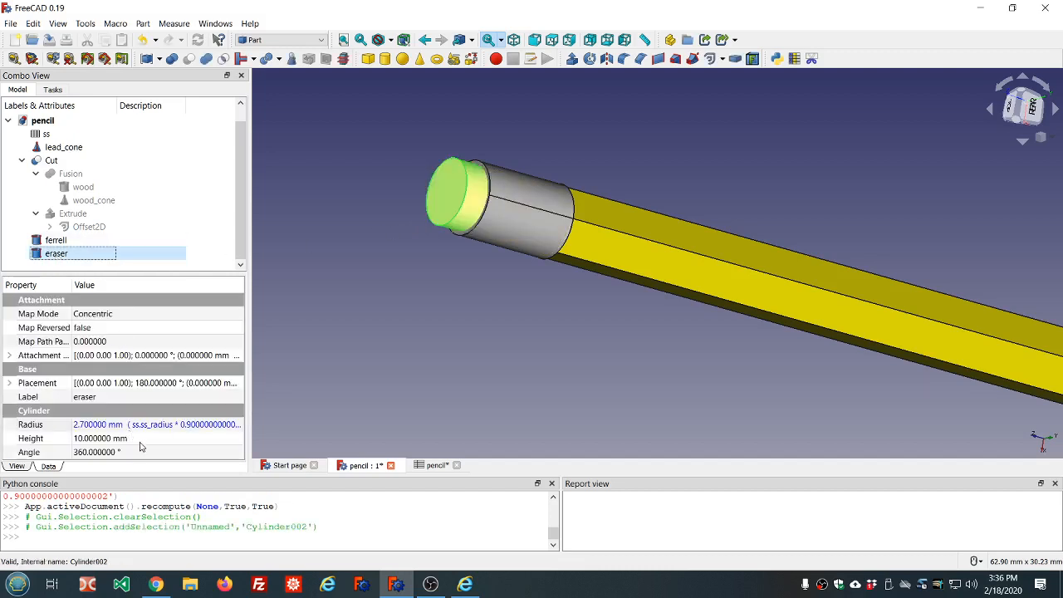
click(141, 438)
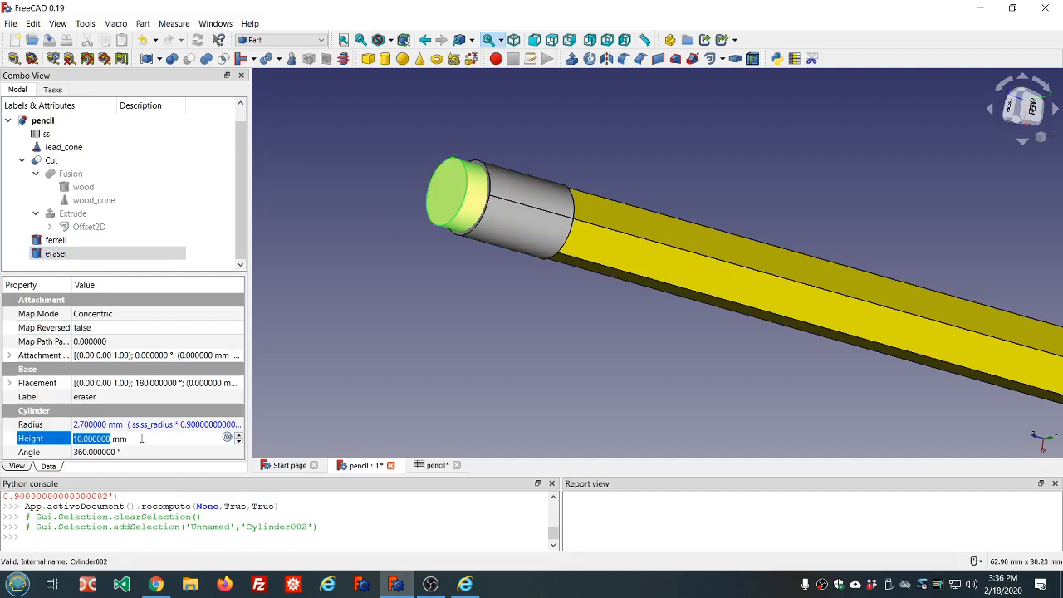
key(equal)
text(ss)
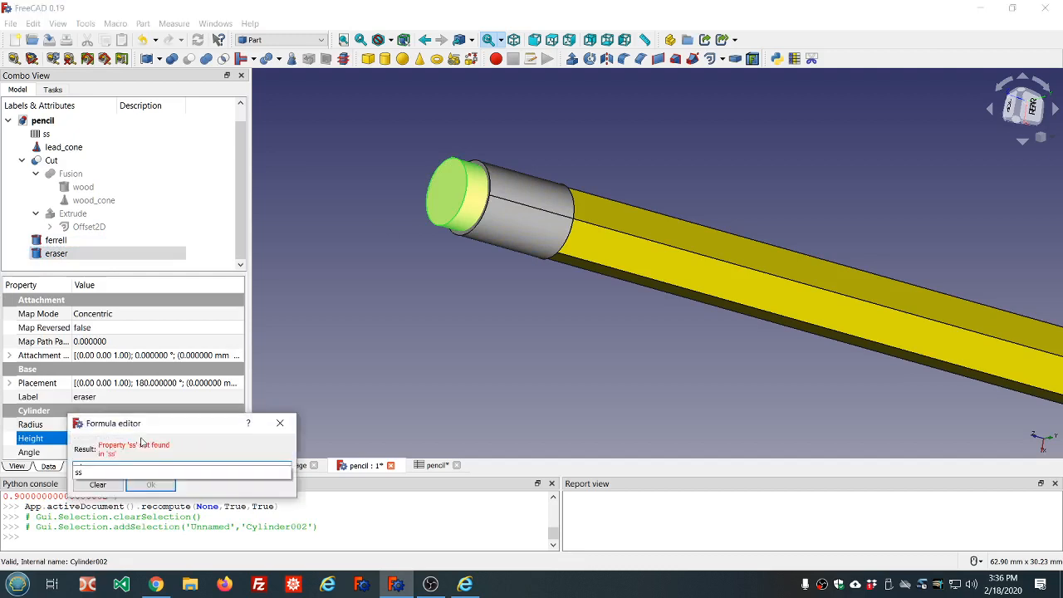
text(.ss)
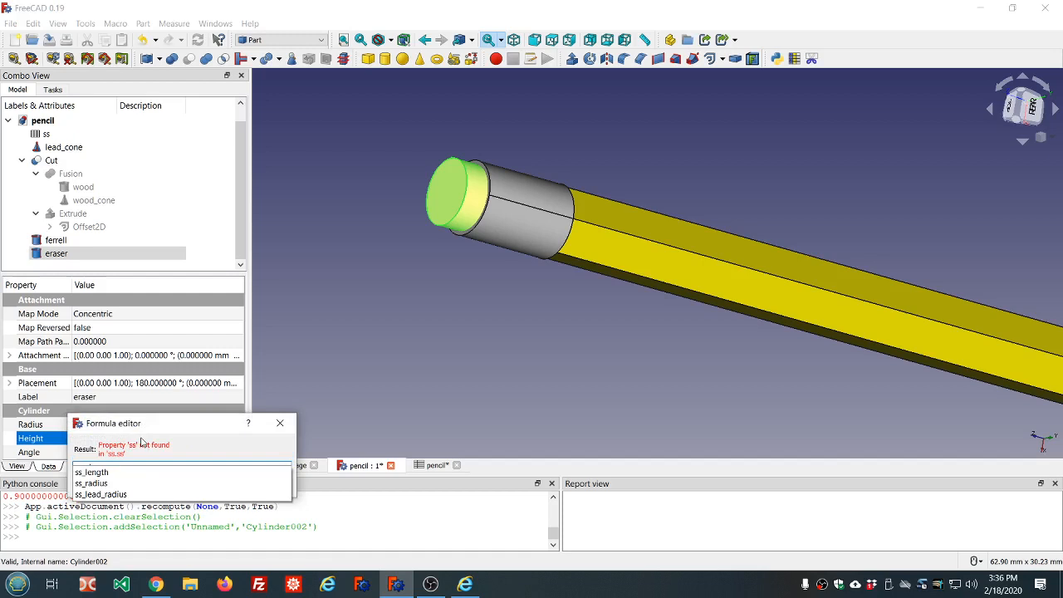
key(Down)
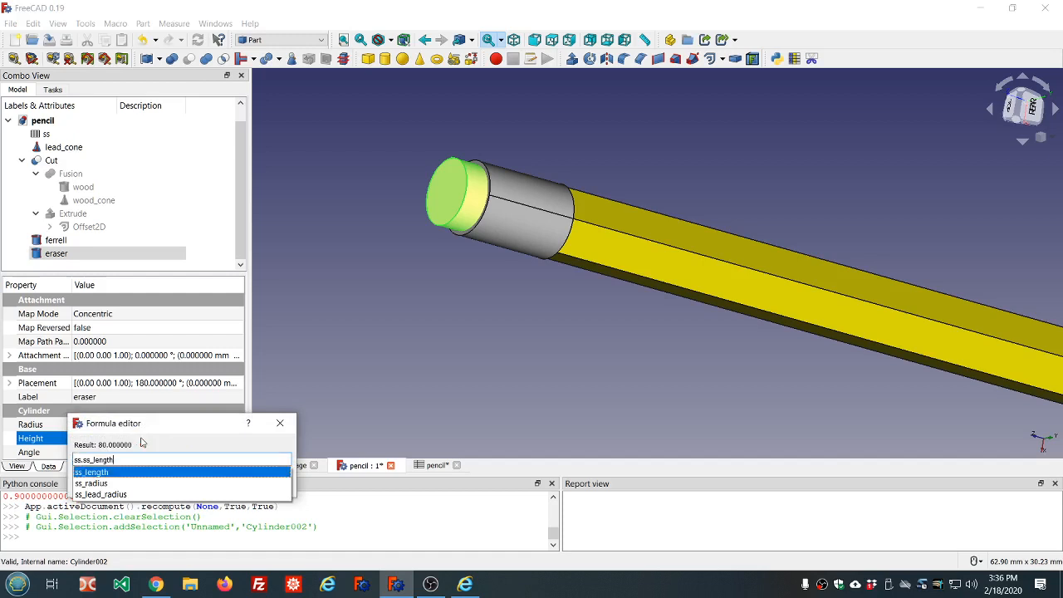
text(^10/8)
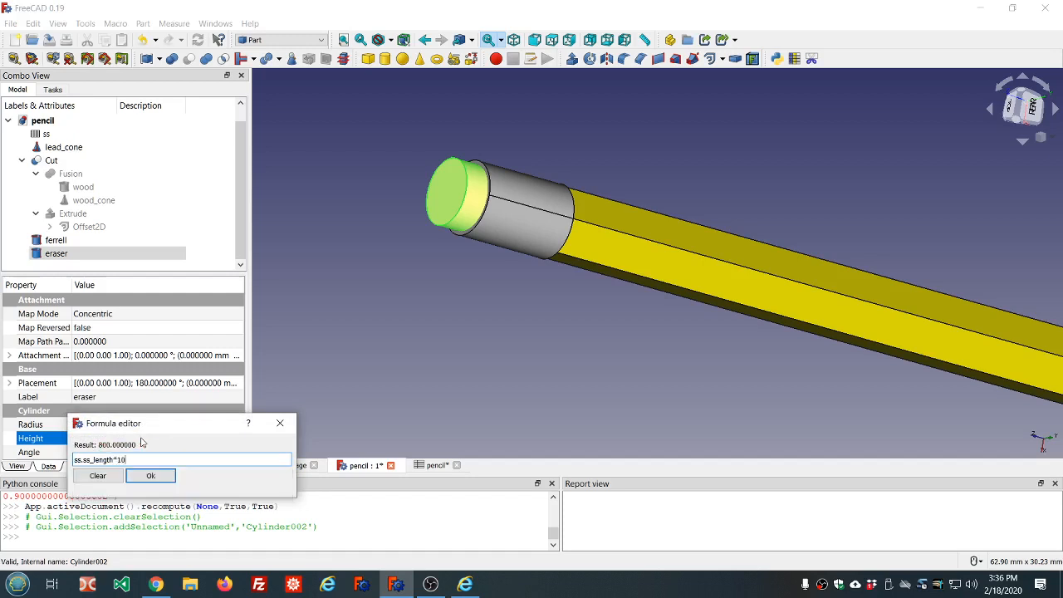
key(Return)
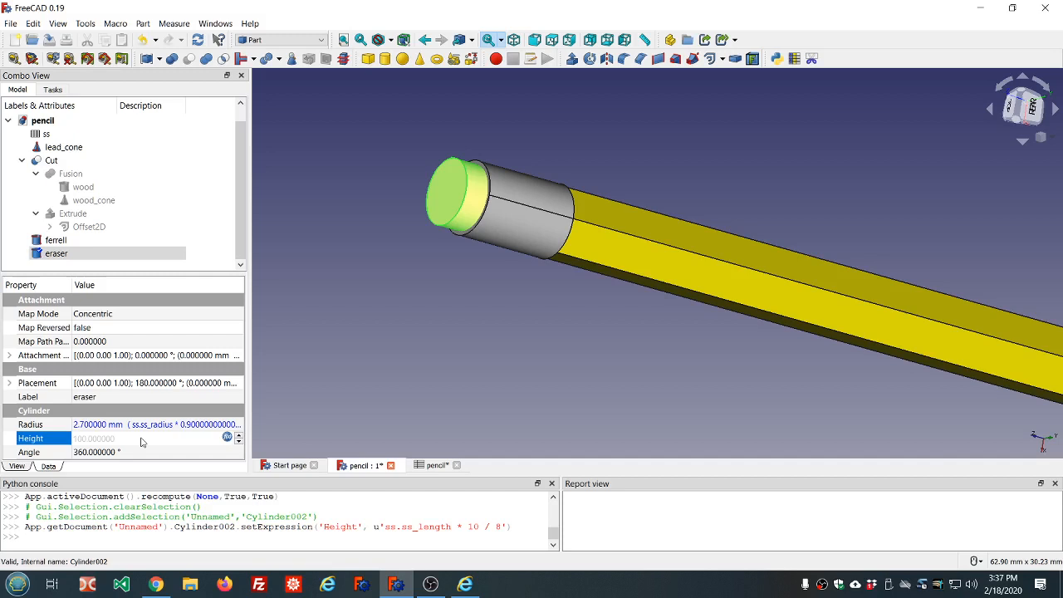
key(ctrl+r)
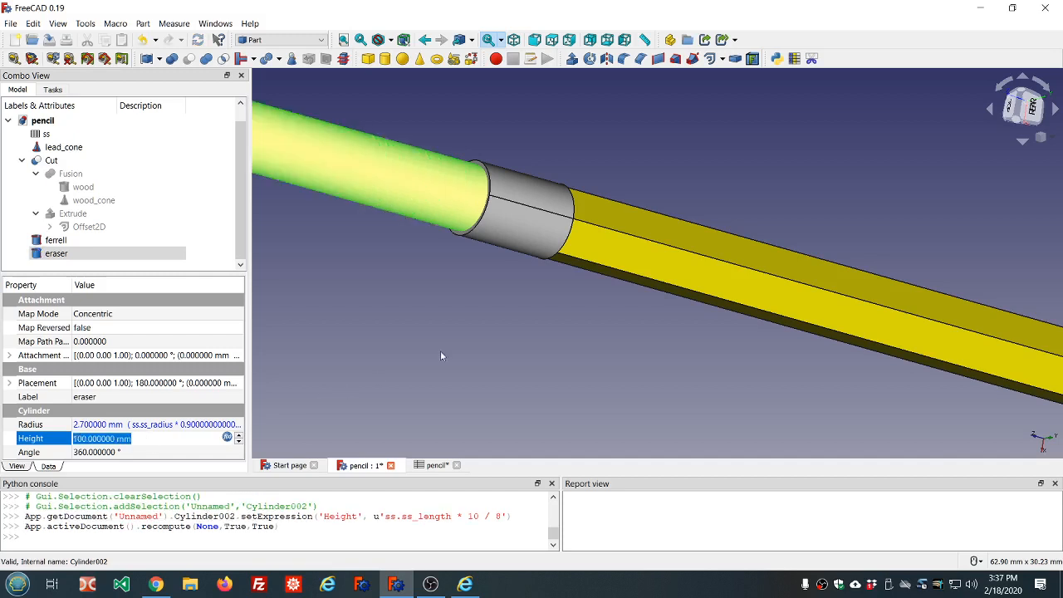
Correct the eraser's height expression to ss.ss_length * 10 / 80, recompute the document and clear the selection.
scroll(485, 335, down, 3)
scroll(485, 334, down, 6)
scroll(485, 335, up, 4)
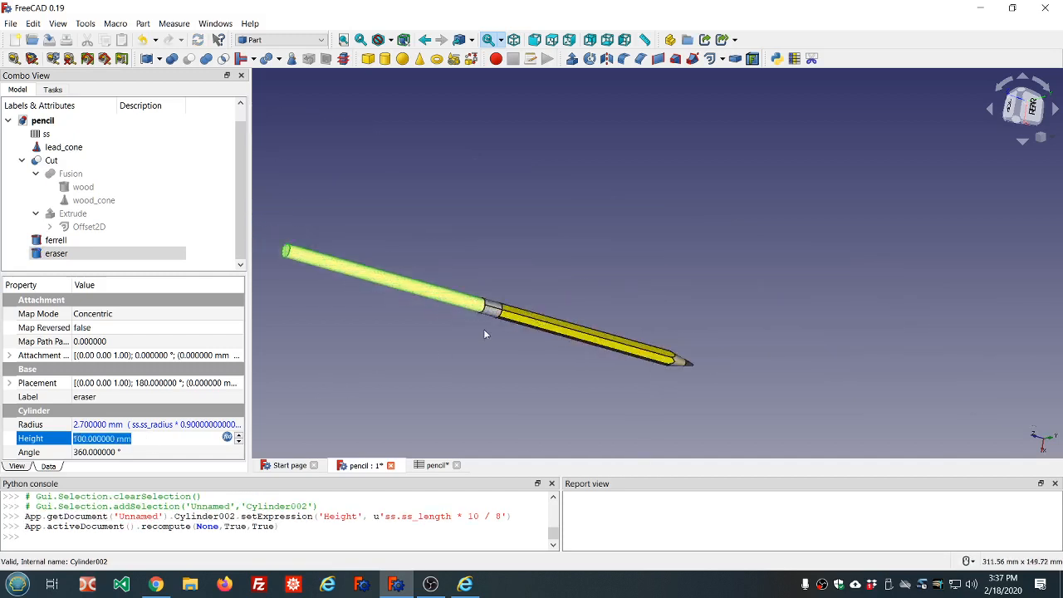
scroll(352, 331, down, 2)
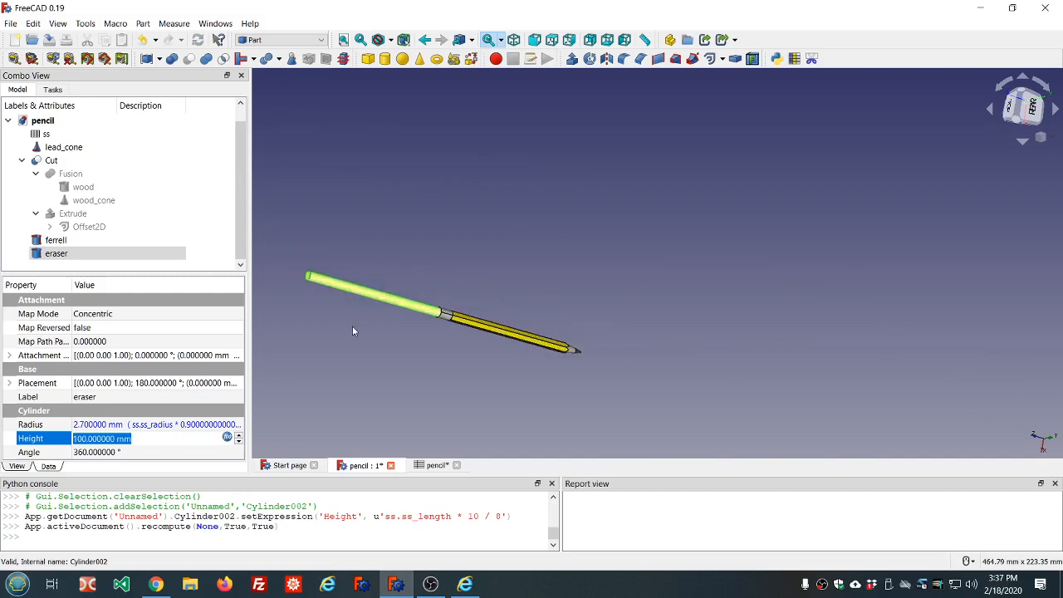
click(226, 438)
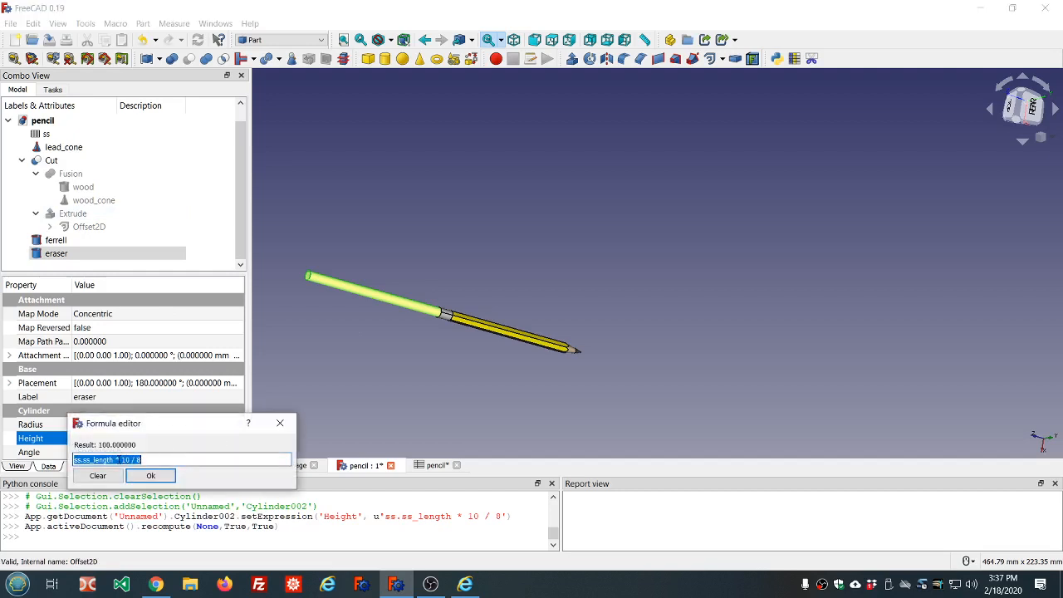
click(121, 460)
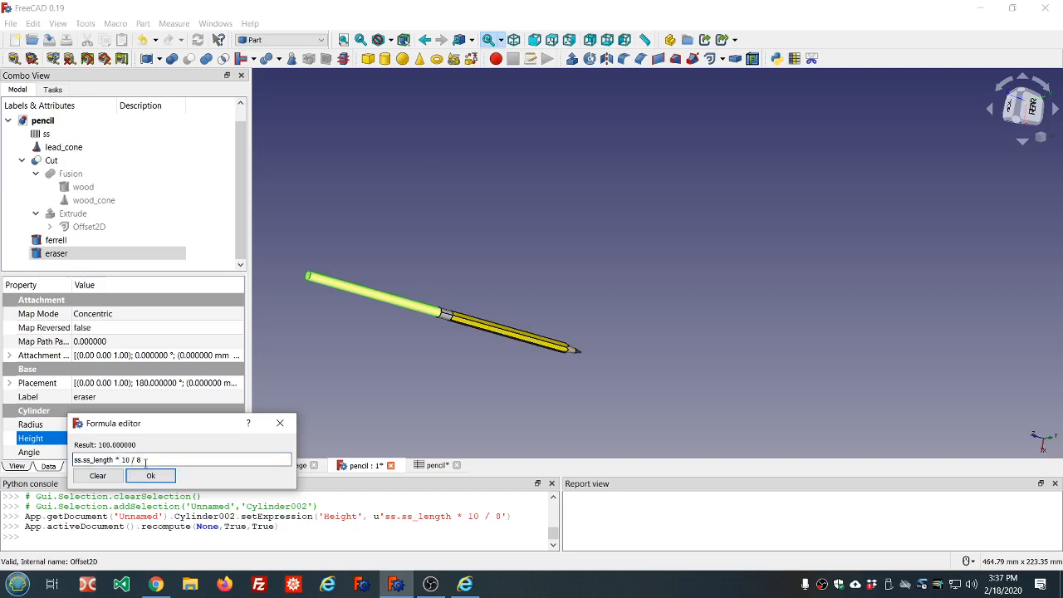
text(0)
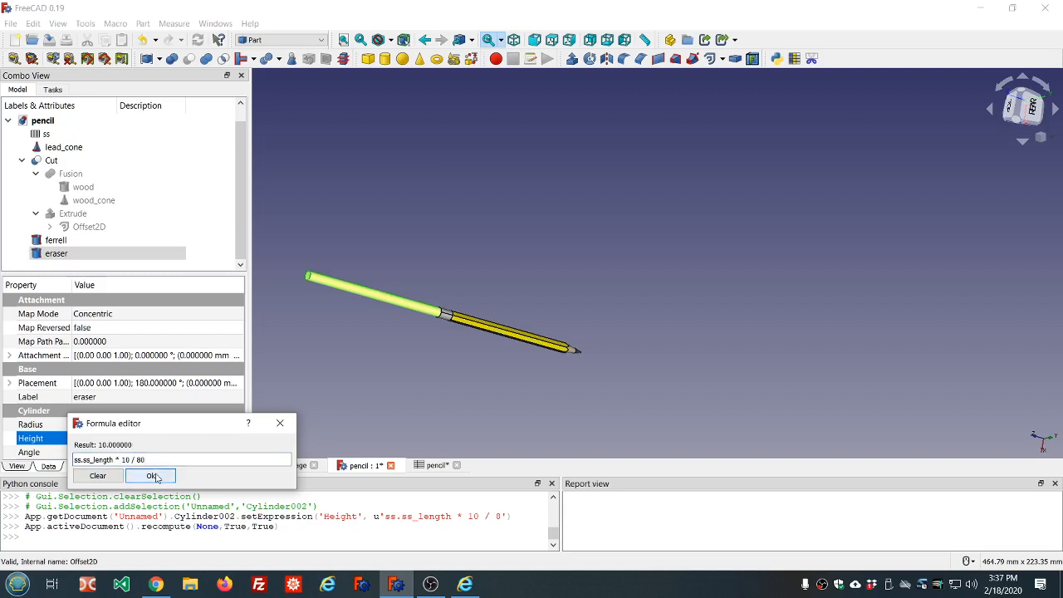
click(154, 477)
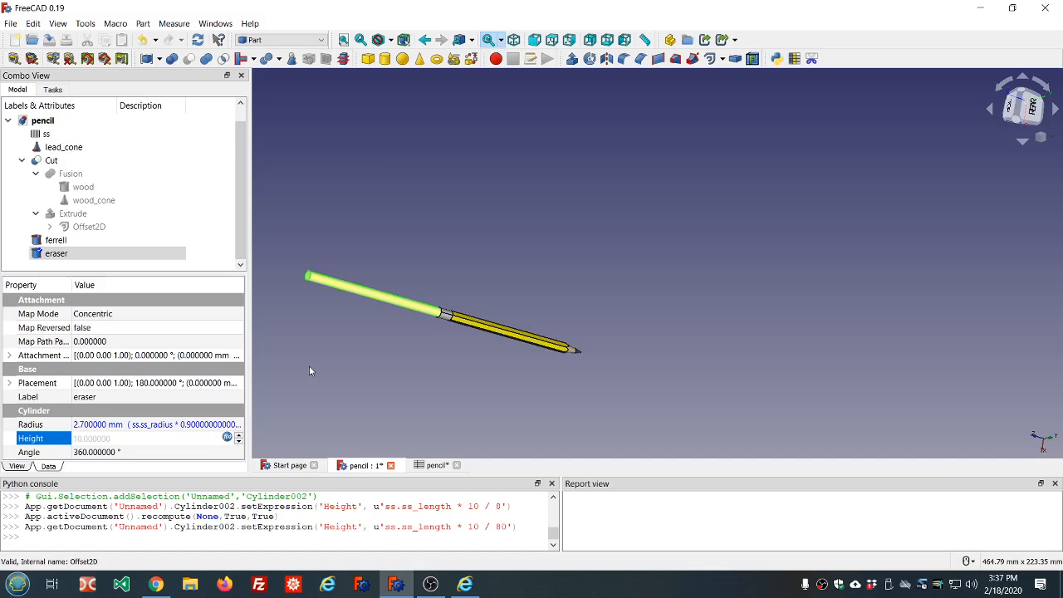
click(336, 359)
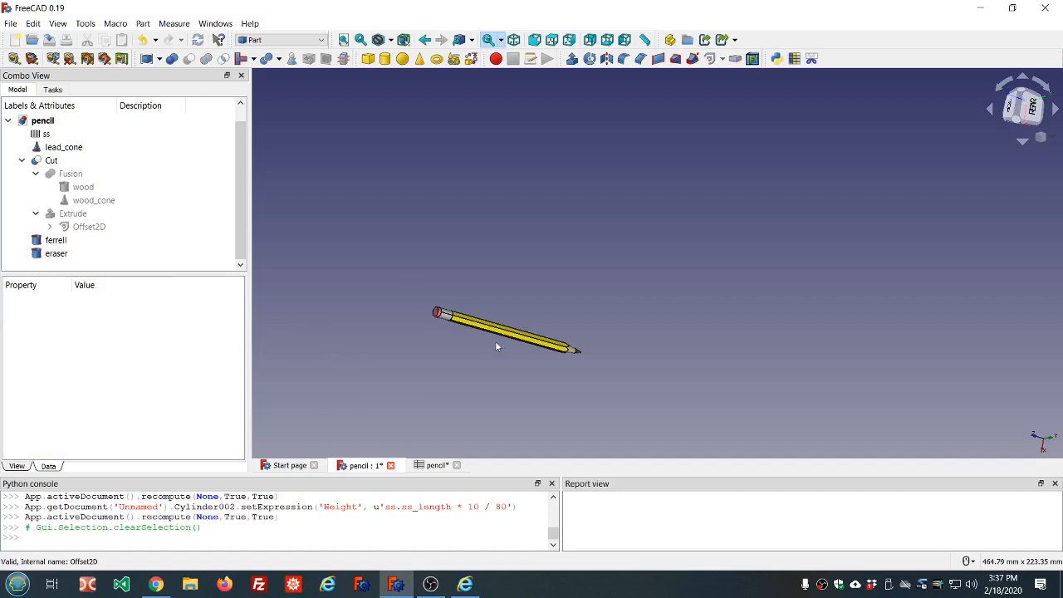
Set ss_length in cell B1 of the ss spreadsheet to 200.
scroll(465, 337, up, 4)
scroll(490, 349, down, 4)
scroll(532, 357, up, 1)
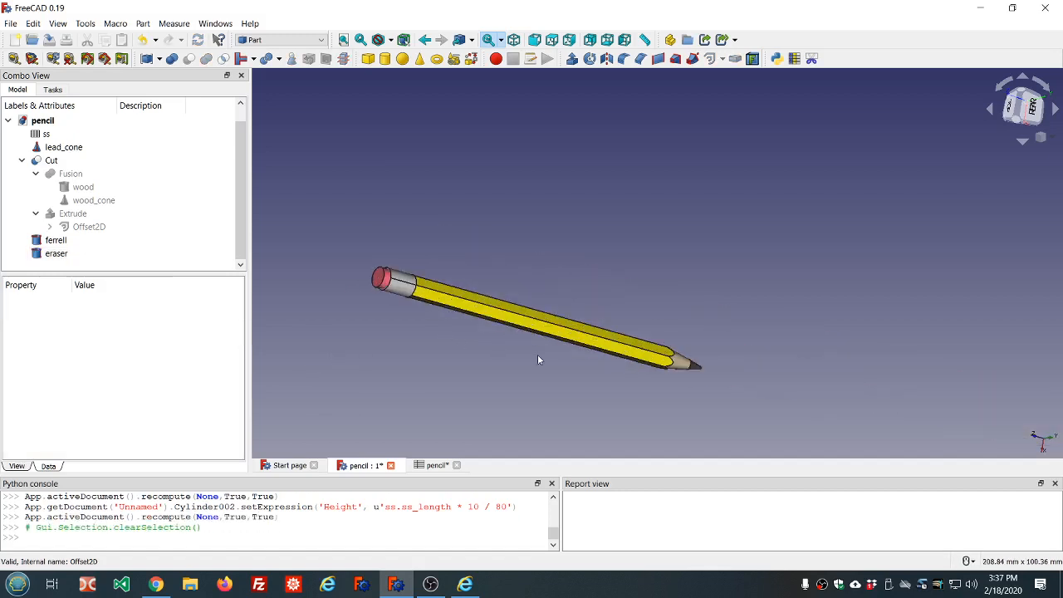
double_click(46, 133)
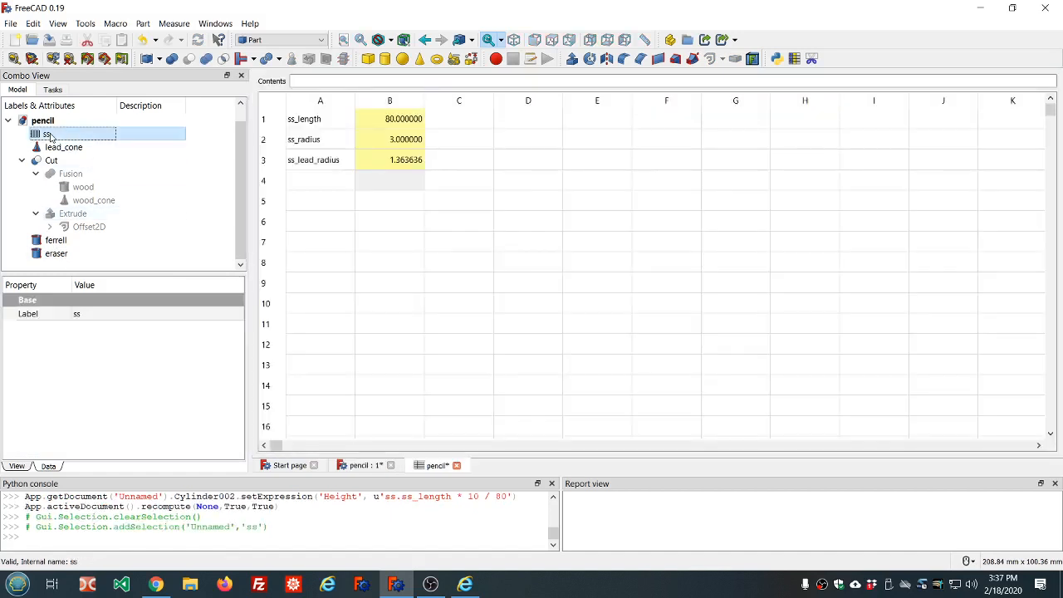
click(402, 121)
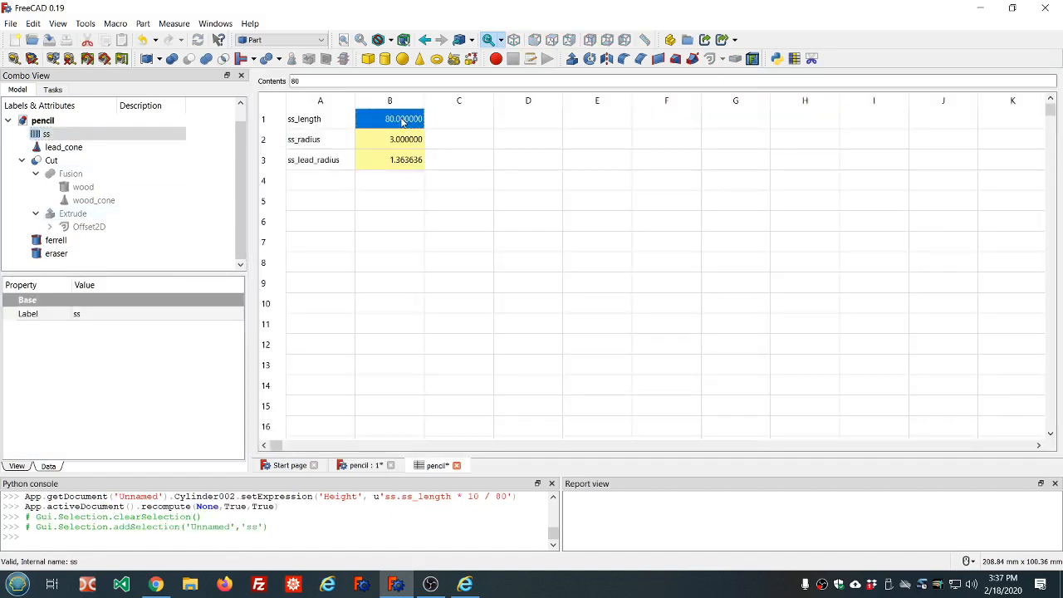
text(200)
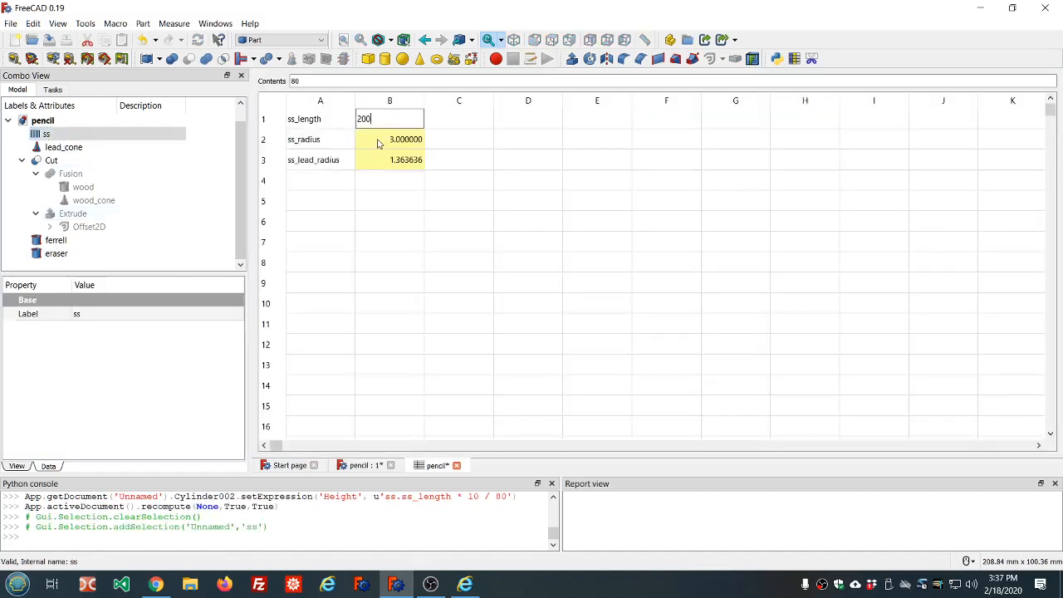
click(378, 142)
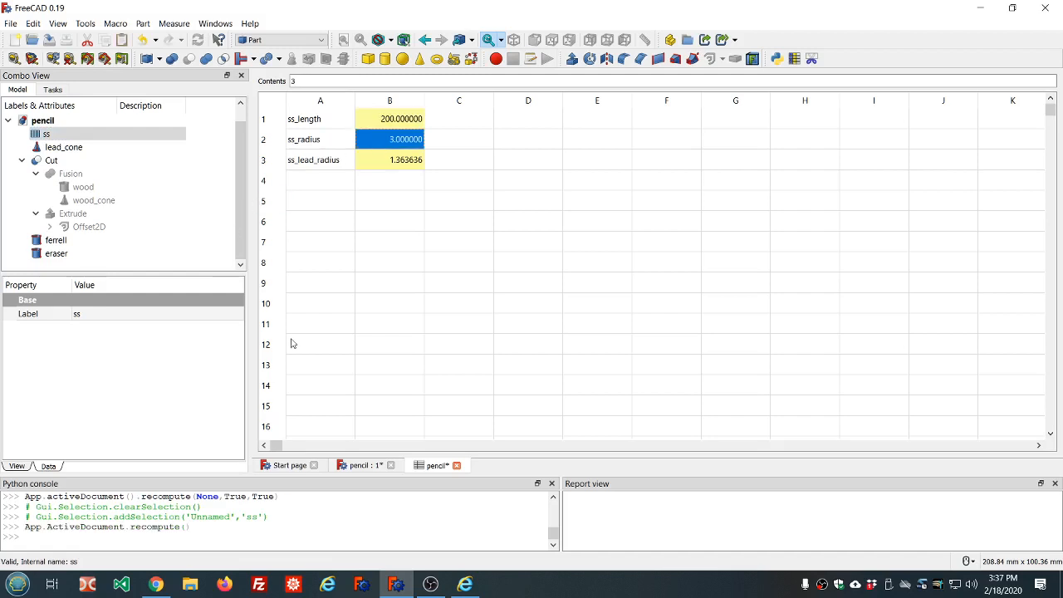
Examine the lengthened pencil in the 3D view, checking the eraser, ferrell, body and tip proportions.
click(360, 466)
scroll(550, 388, down, 3)
scroll(550, 391, down, 2)
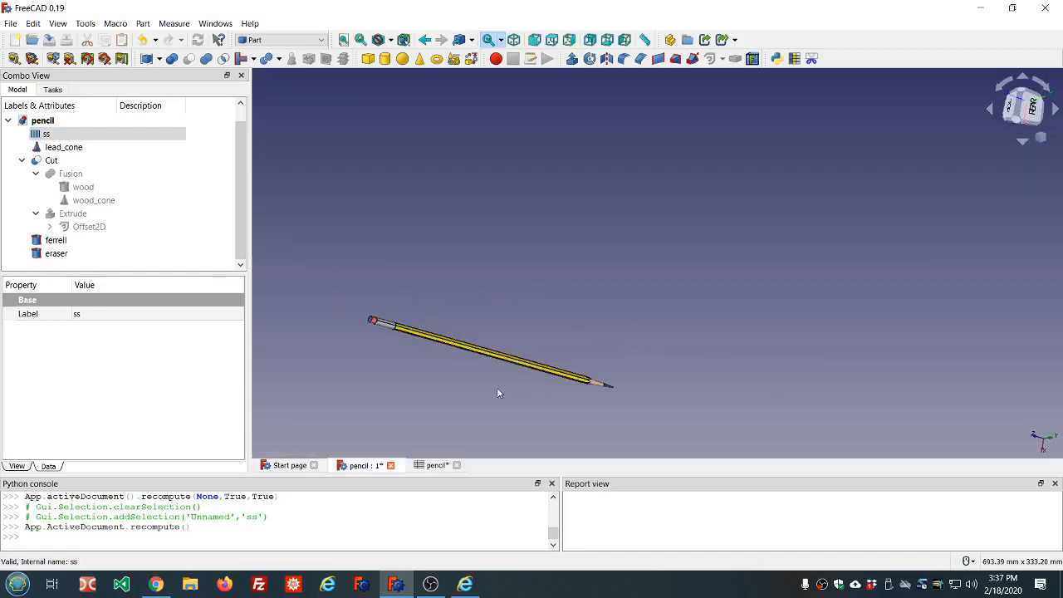
scroll(496, 387, up, 4)
scroll(497, 387, down, 4)
scroll(401, 324, up, 3)
scroll(401, 324, up, 2)
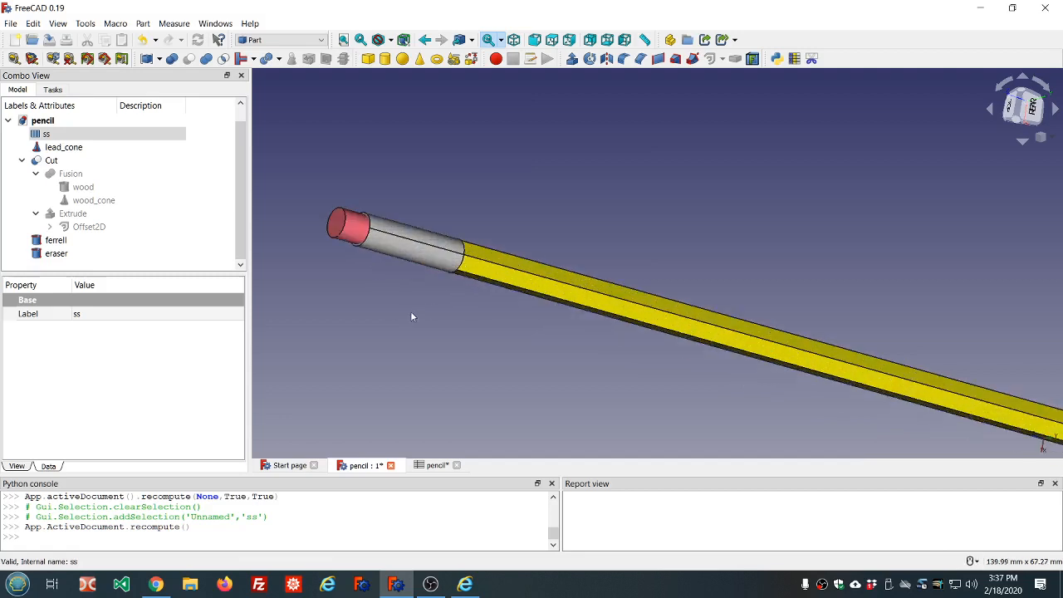
scroll(443, 308, down, 2)
scroll(722, 391, down, 3)
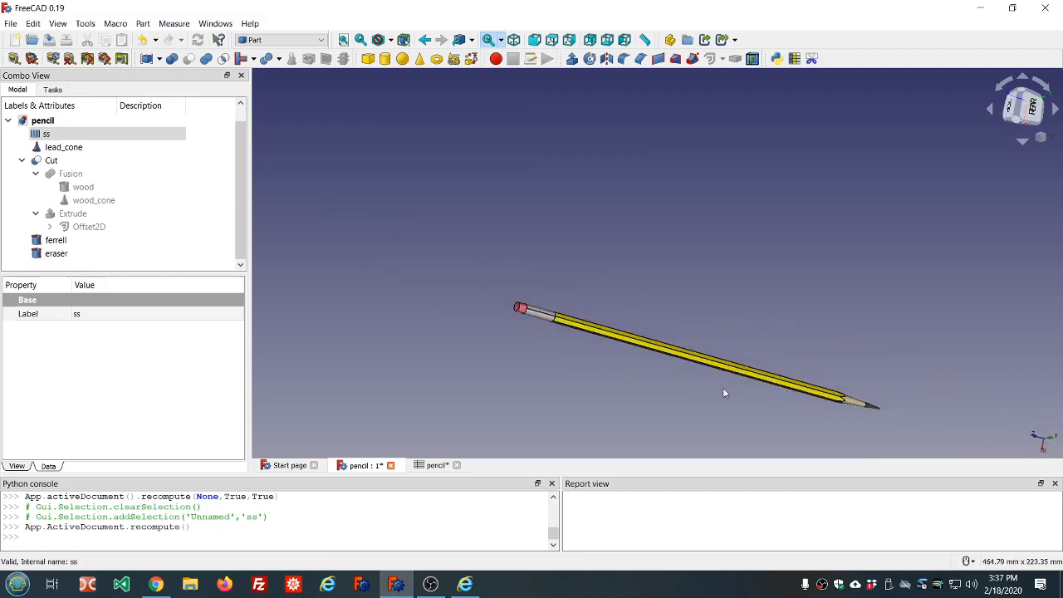
scroll(738, 389, up, 4)
scroll(738, 389, down, 2)
middle_drag(738, 387, 821, 344)
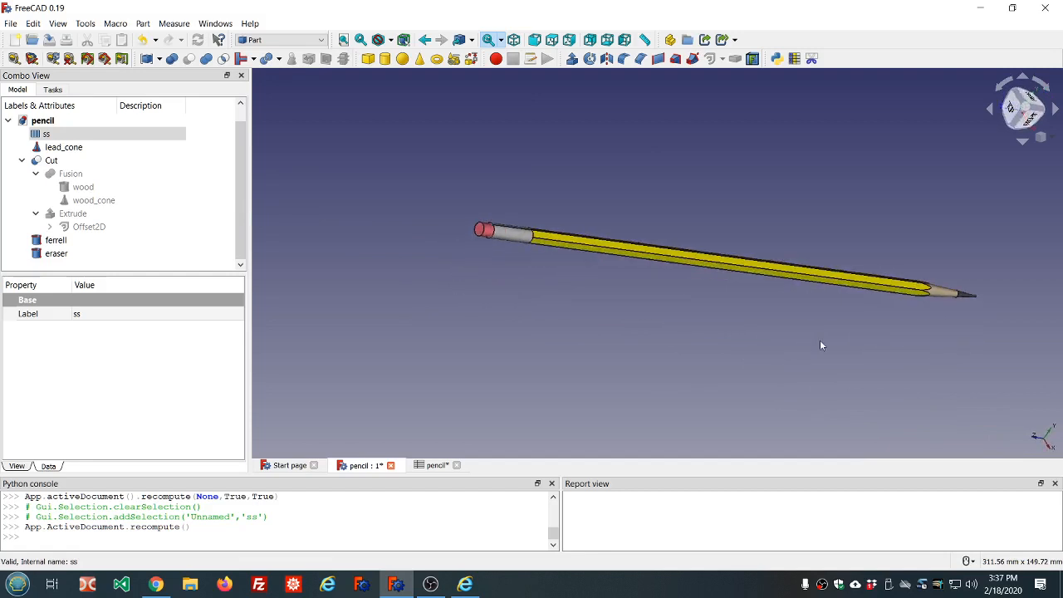
Set ss_radius in cell B2 of the ss spreadsheet to 10.
click(436, 465)
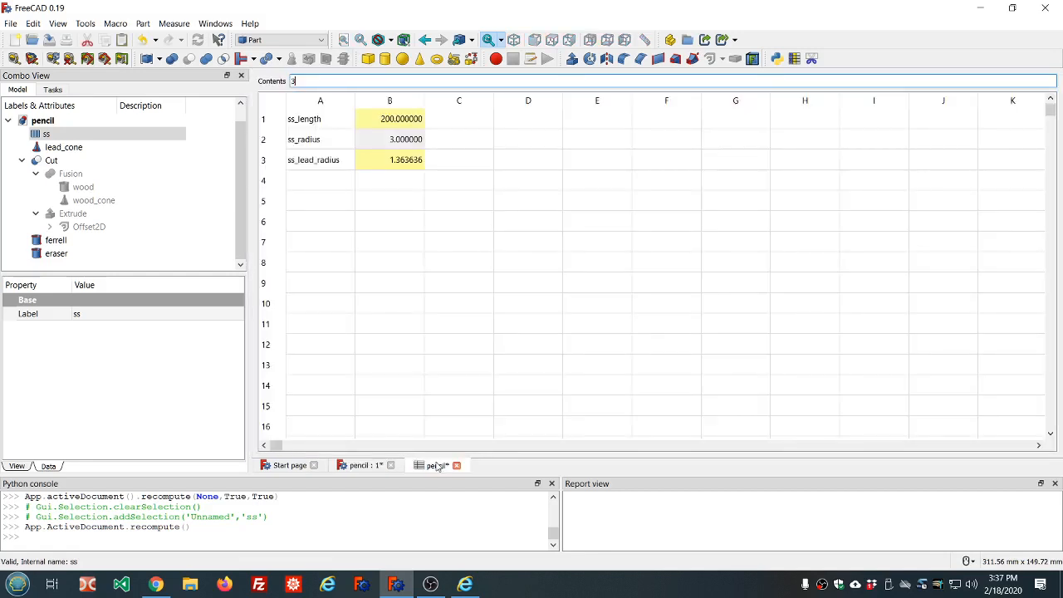
click(388, 141)
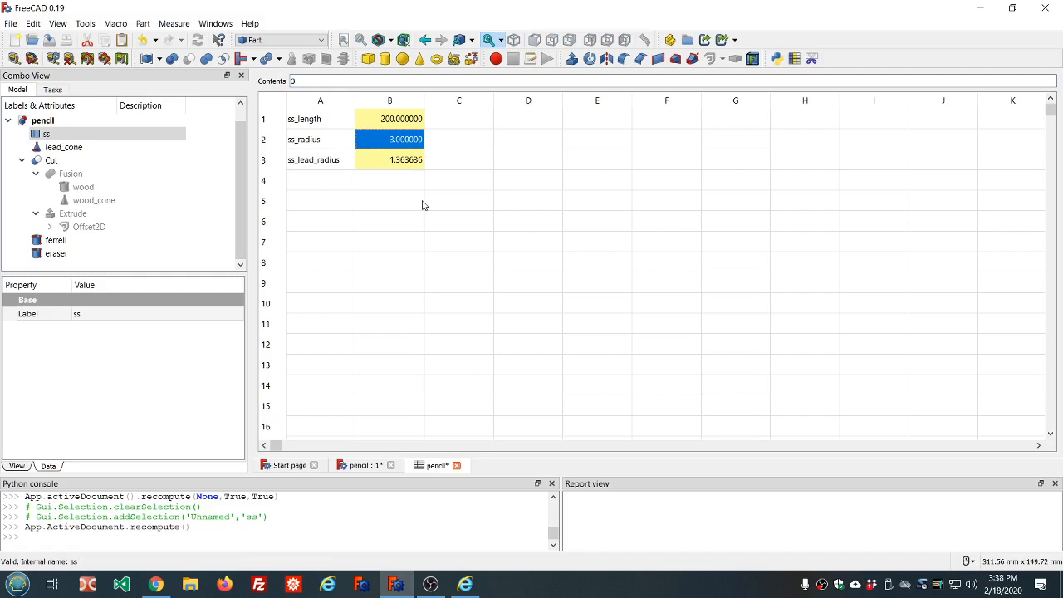
text(10)
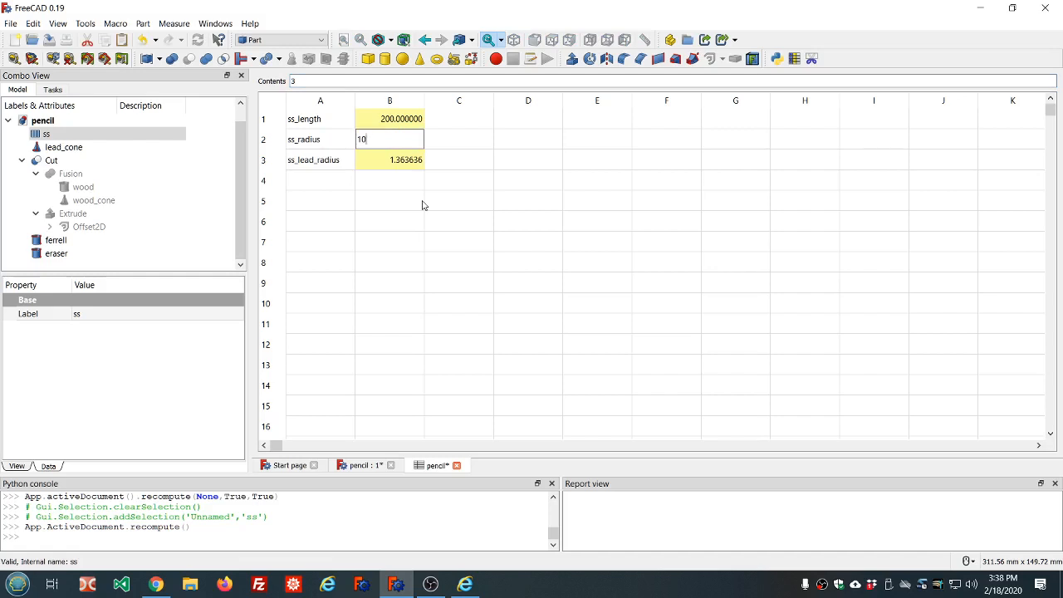
key(Return)
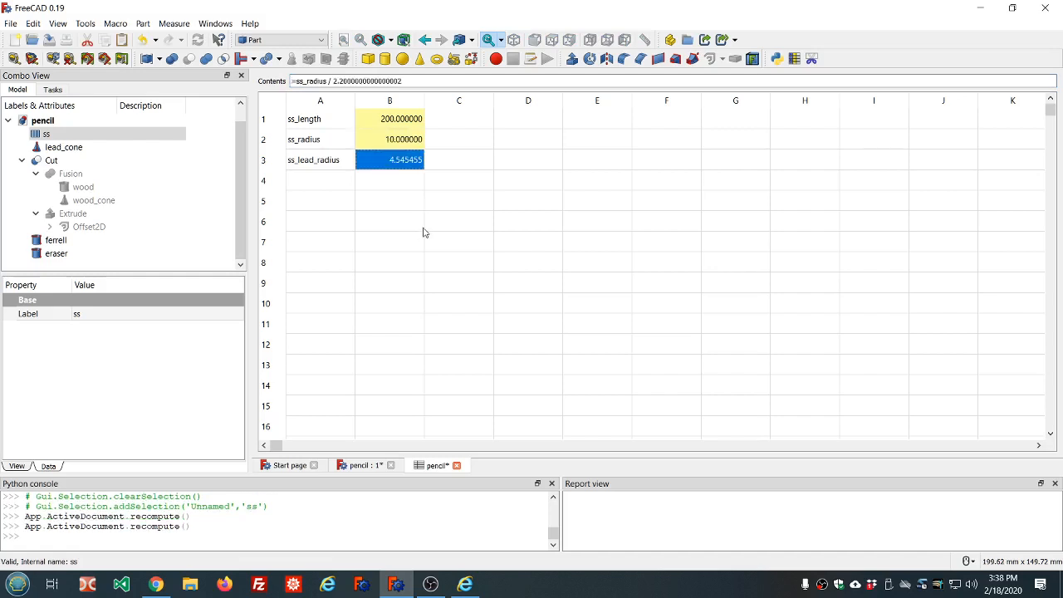
Inspect the thickened pencil in the 3D view and select the ferrell's cylindrical face for a closer look at the eraser end.
click(363, 466)
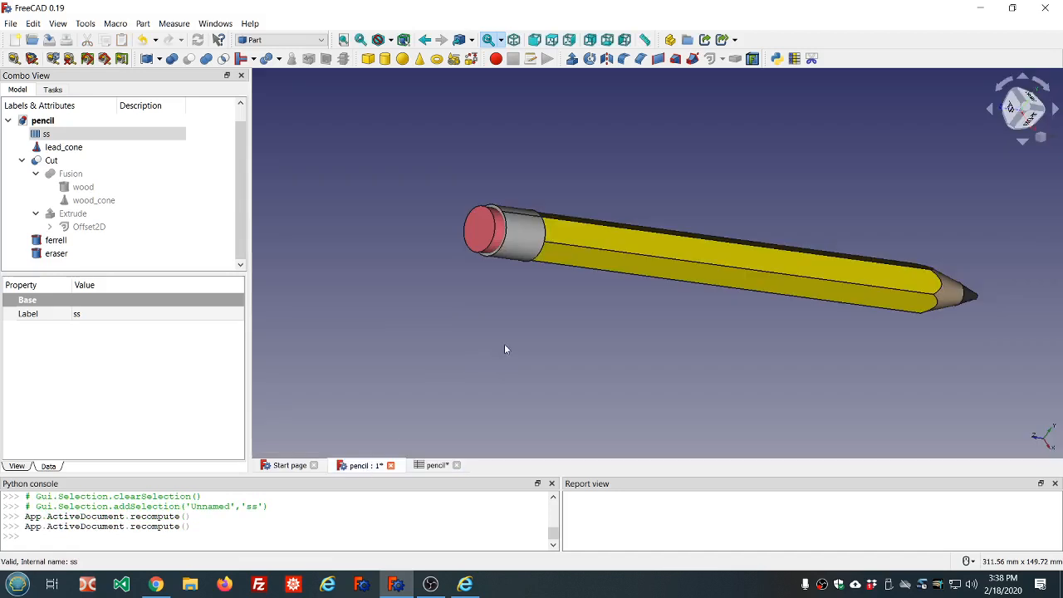
mouse_move(631, 339)
middle_down()
mouse_move(570, 338)
mouse_move(617, 339)
mouse_move(554, 319)
middle_up()
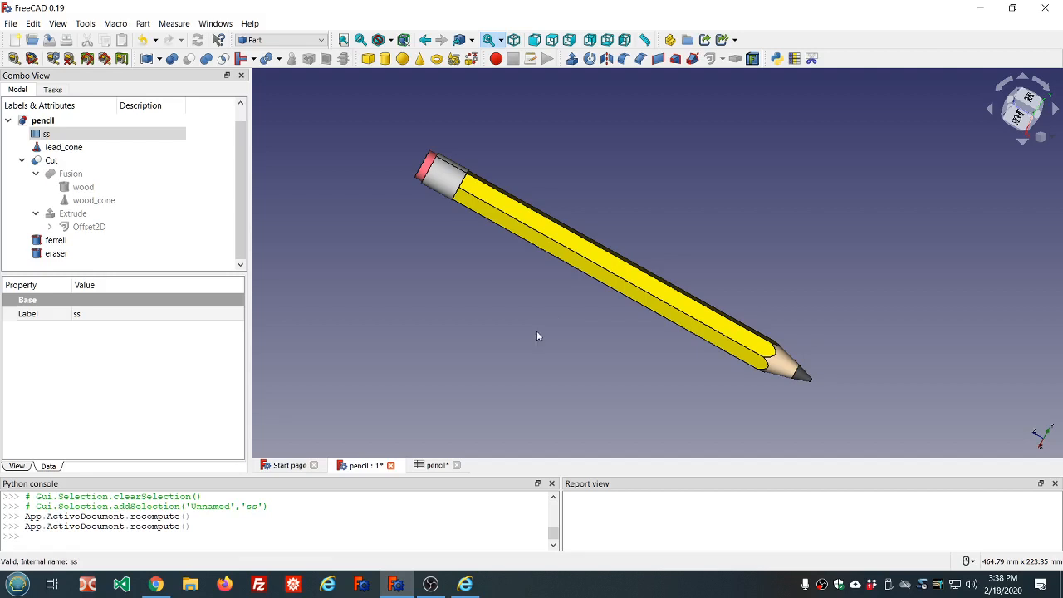
mouse_move(515, 289)
middle_down()
mouse_move(624, 304)
mouse_move(595, 309)
middle_up()
scroll(594, 315, up, 2)
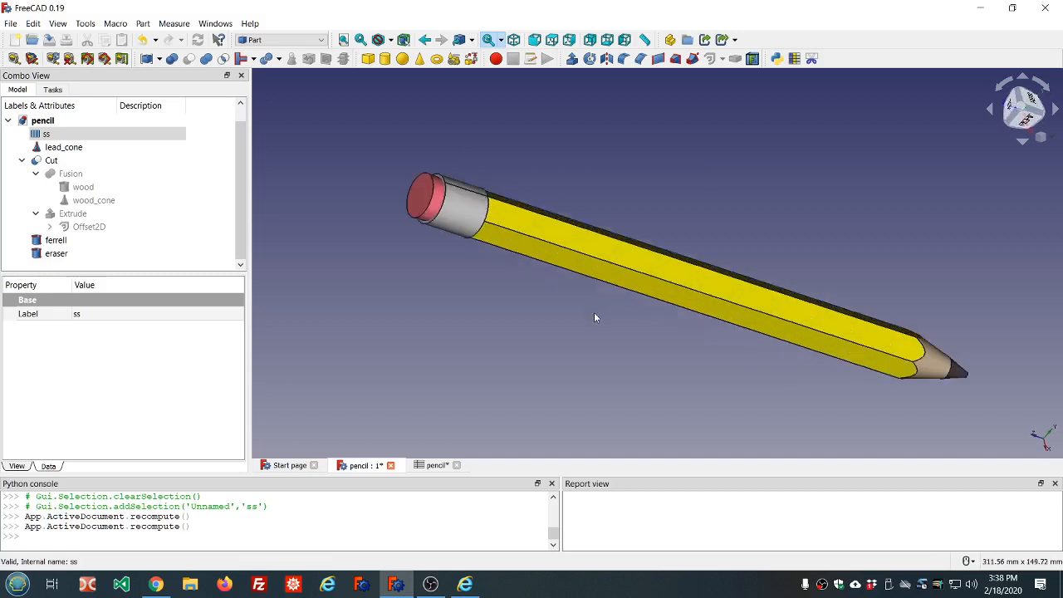
click(465, 206)
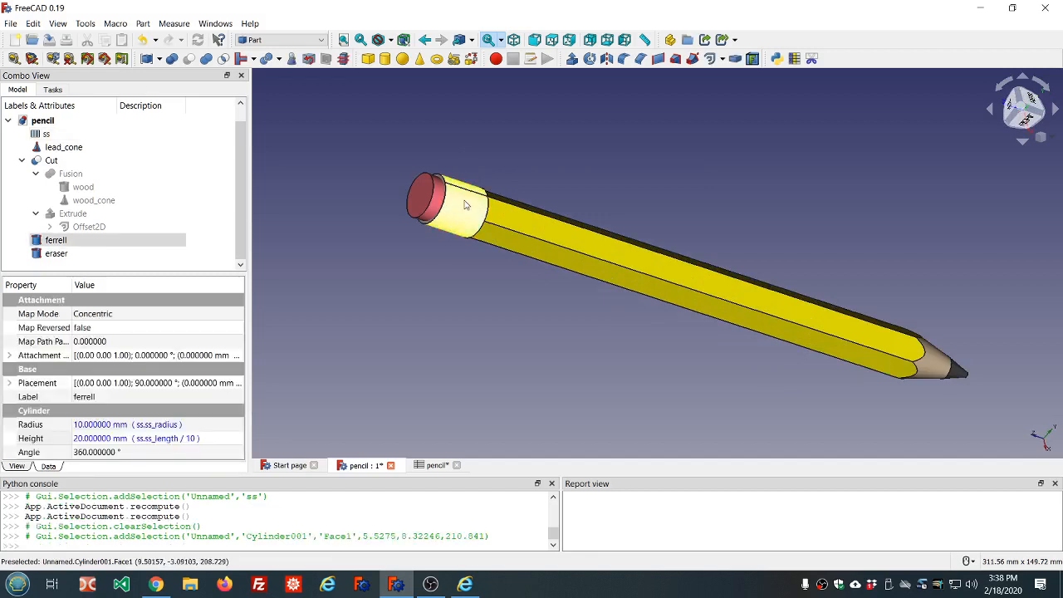
scroll(448, 192, up, 4)
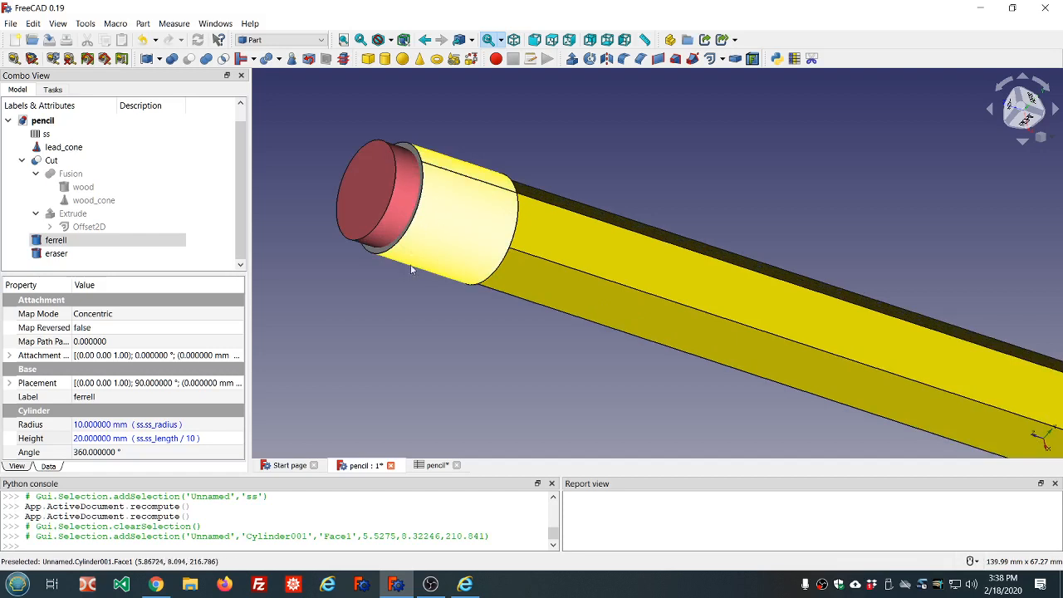
Add a tube primitive to the pencil model, select it, and expand its placement position coordinates.
click(489, 327)
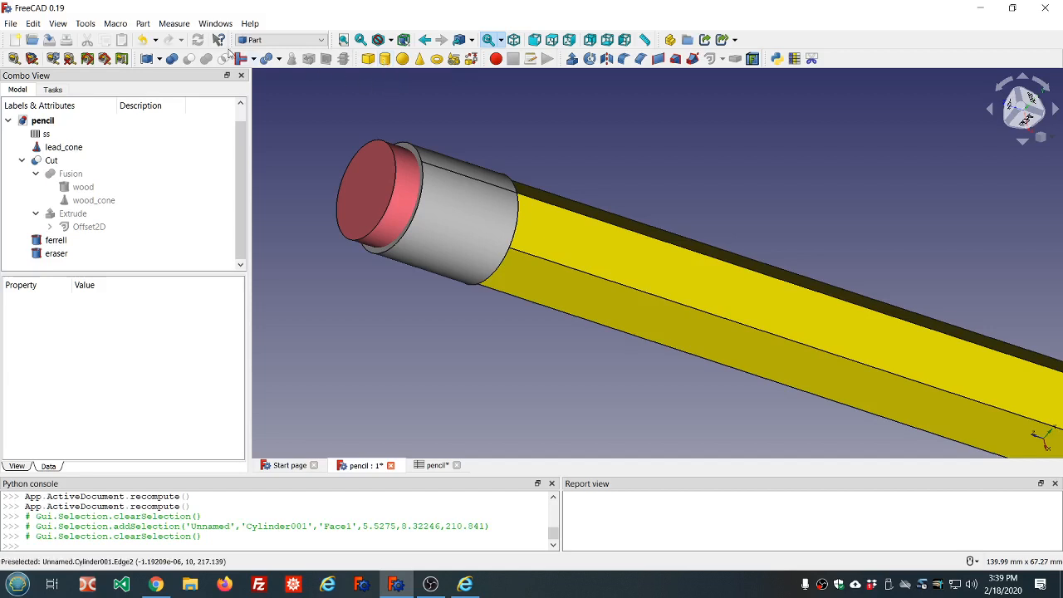
click(143, 24)
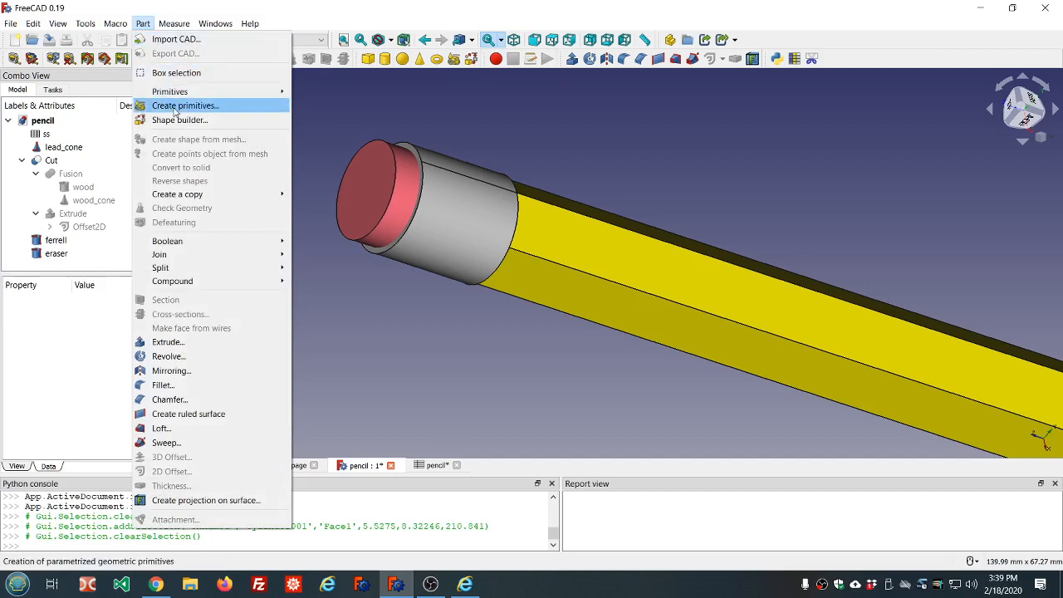
mouse_move(177, 92)
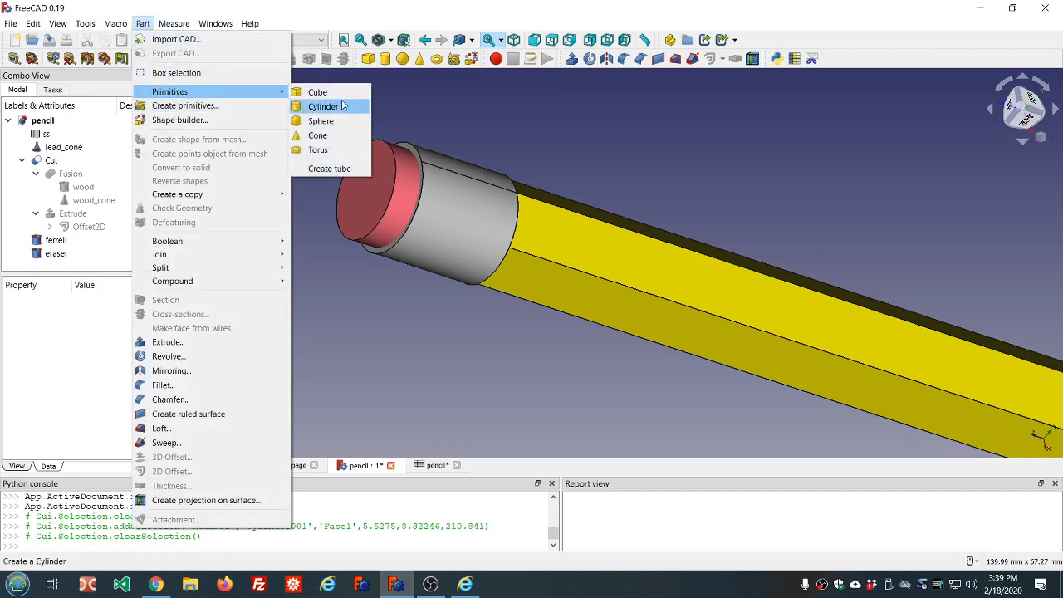
click(336, 170)
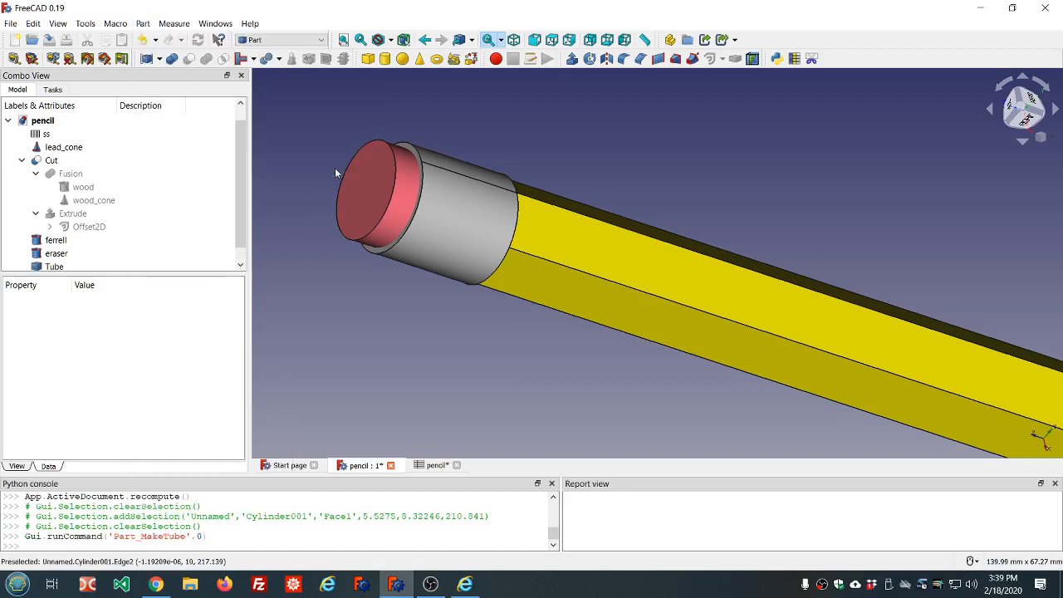
scroll(178, 156, down, 1)
click(50, 255)
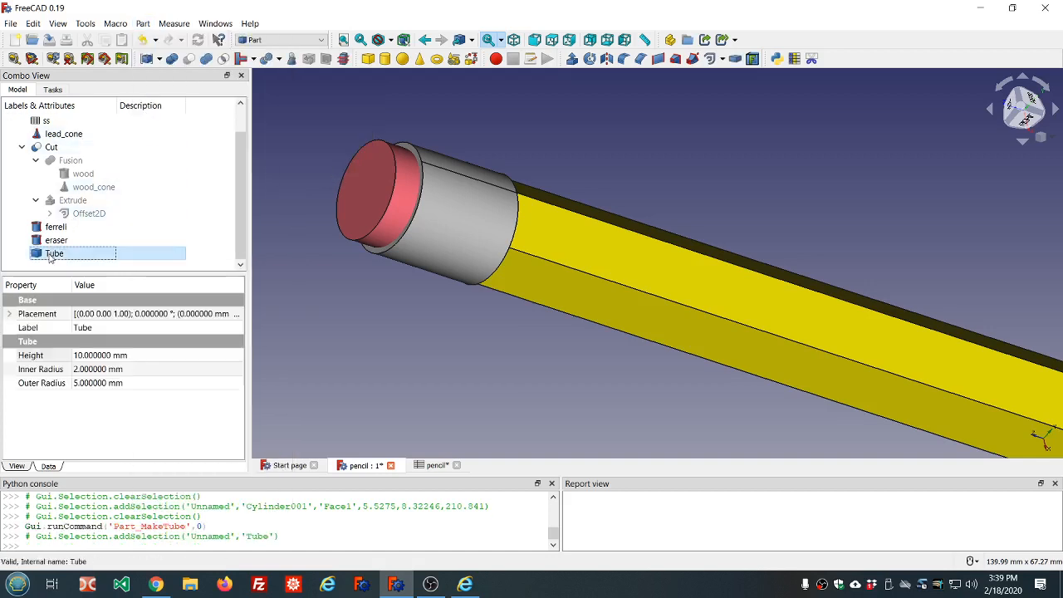
scroll(440, 292, down, 5)
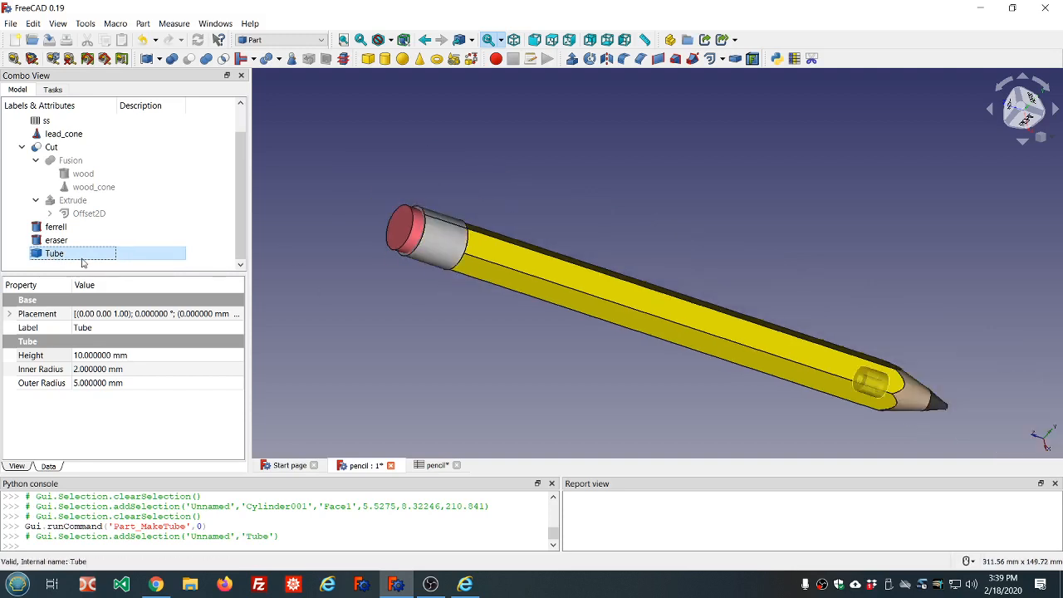
click(55, 240)
click(51, 254)
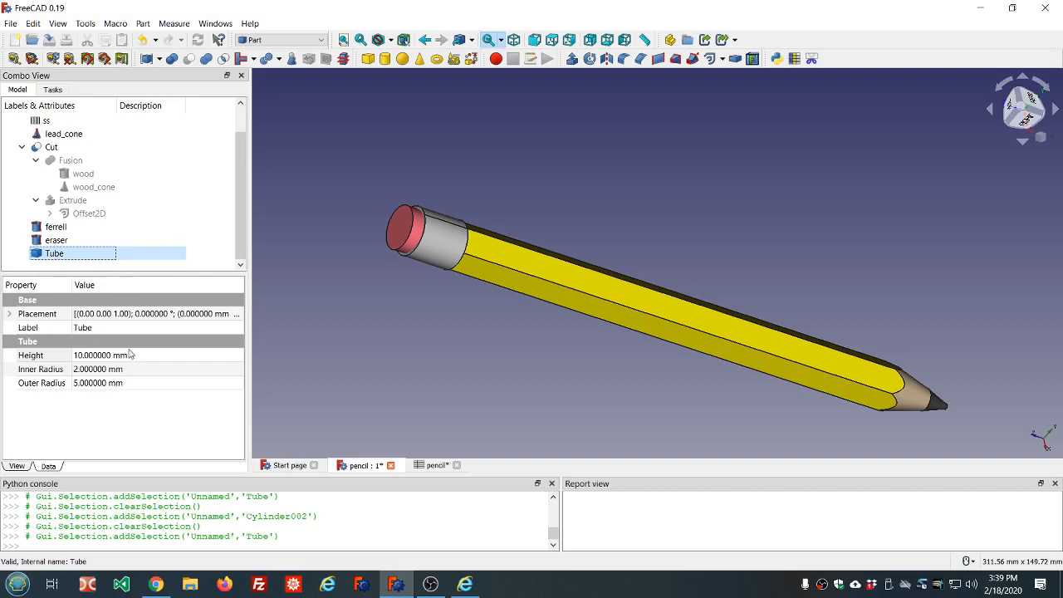
click(10, 314)
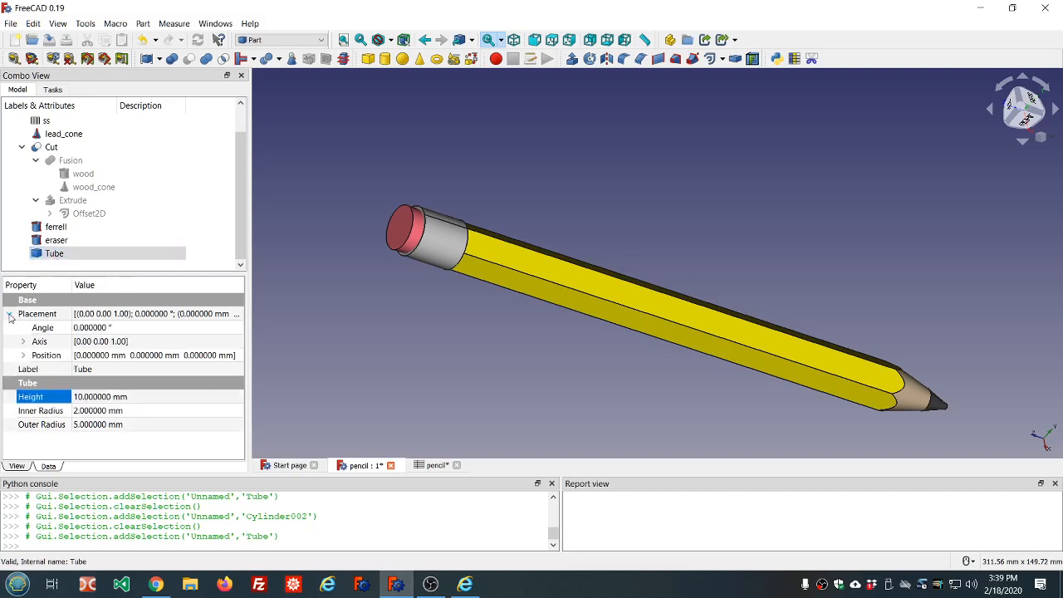
click(23, 356)
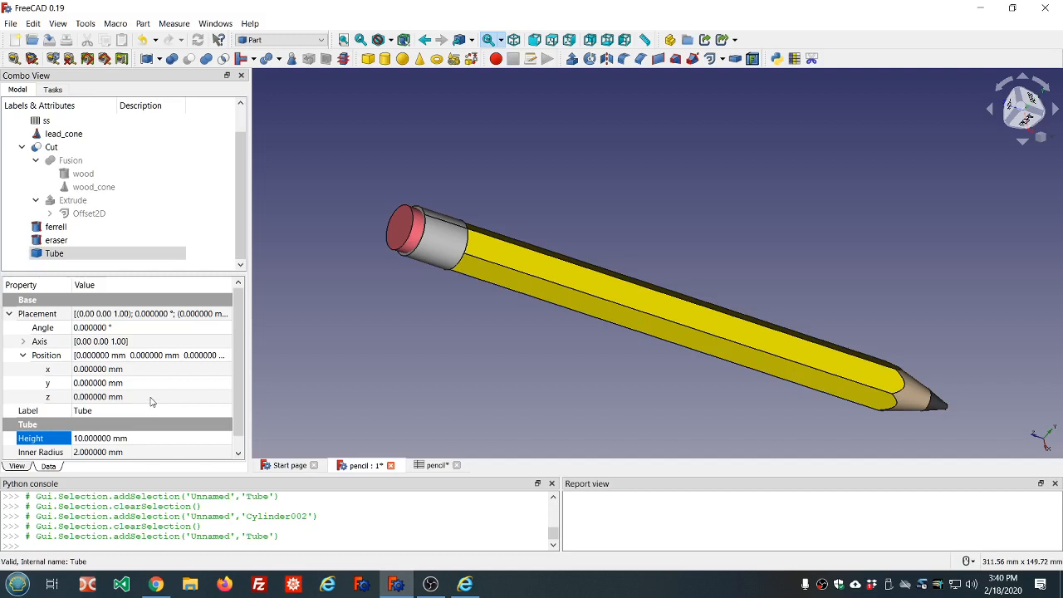
Set the tube's inner radius to 15 mm and its outer radius to 20 mm.
click(153, 452)
scroll(154, 450, up, 4)
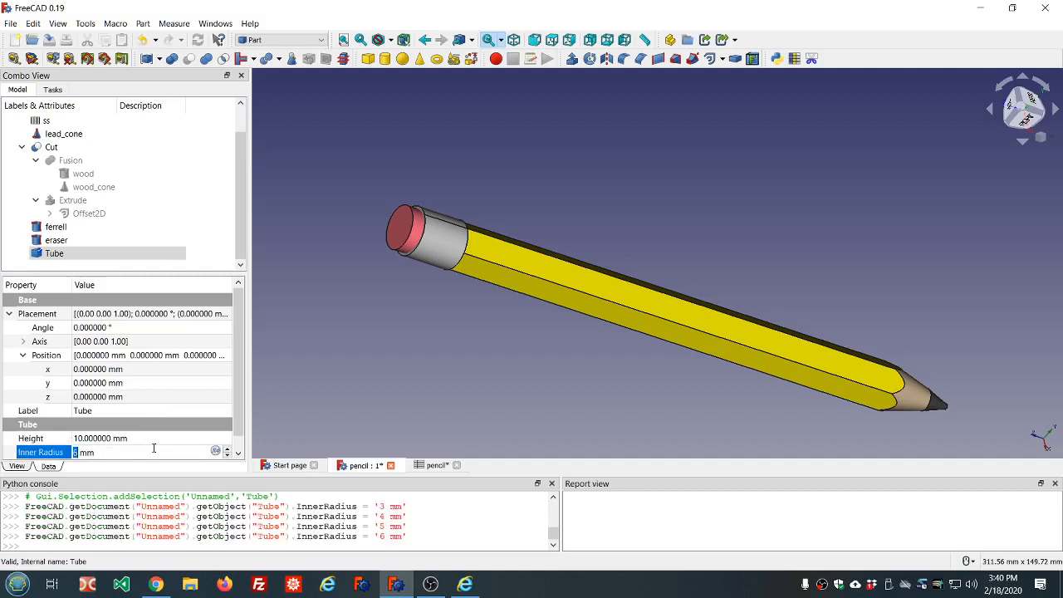
scroll(154, 449, up, 2)
scroll(153, 448, up, 7)
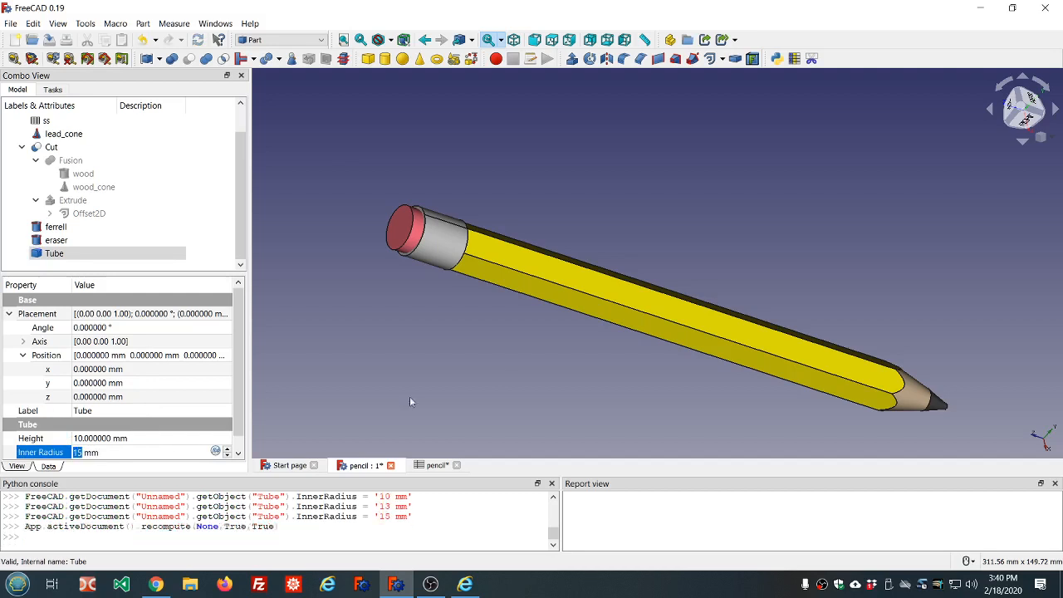
scroll(503, 369, down, 5)
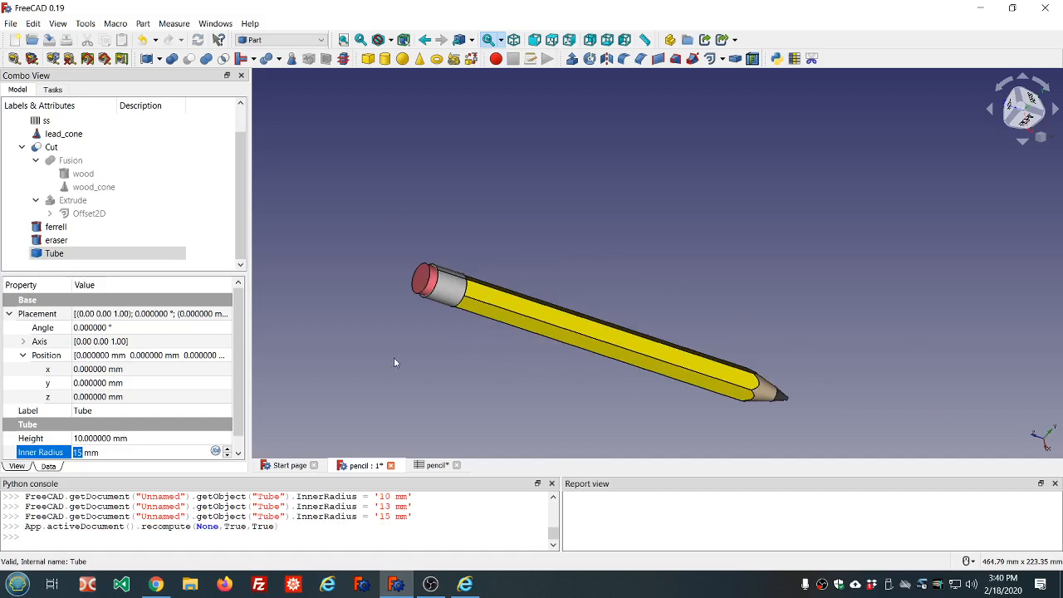
click(162, 448)
key(Return)
scroll(166, 453, down, 1)
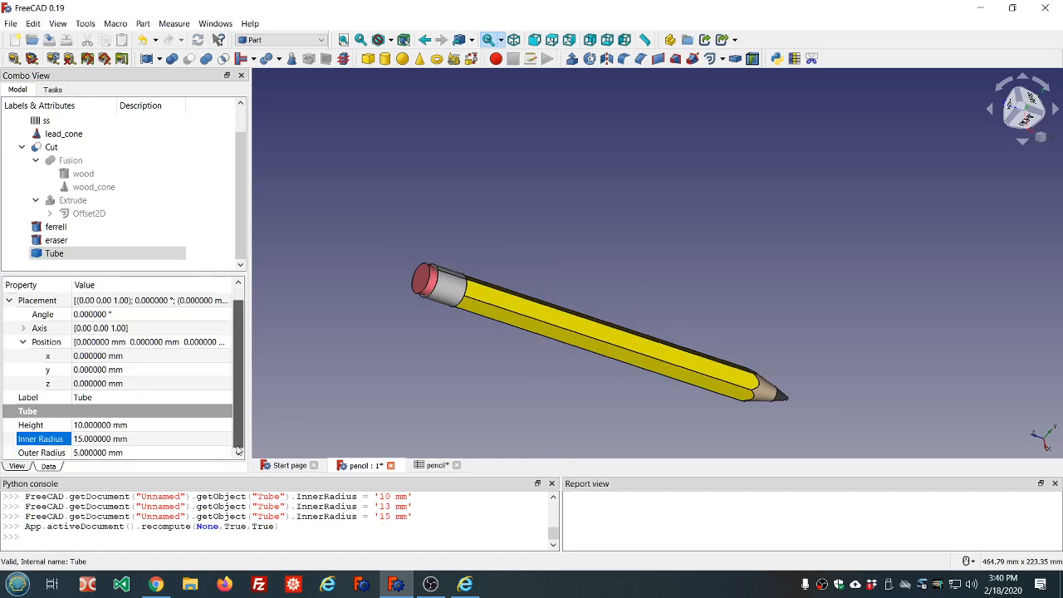
click(138, 453)
scroll(138, 455, up, 15)
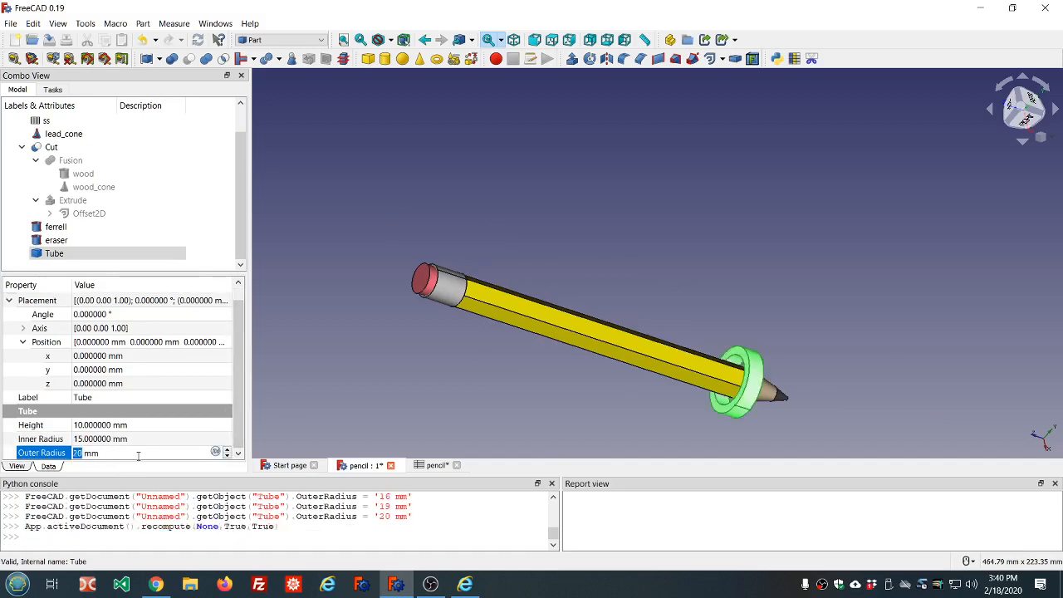
scroll(735, 405, up, 5)
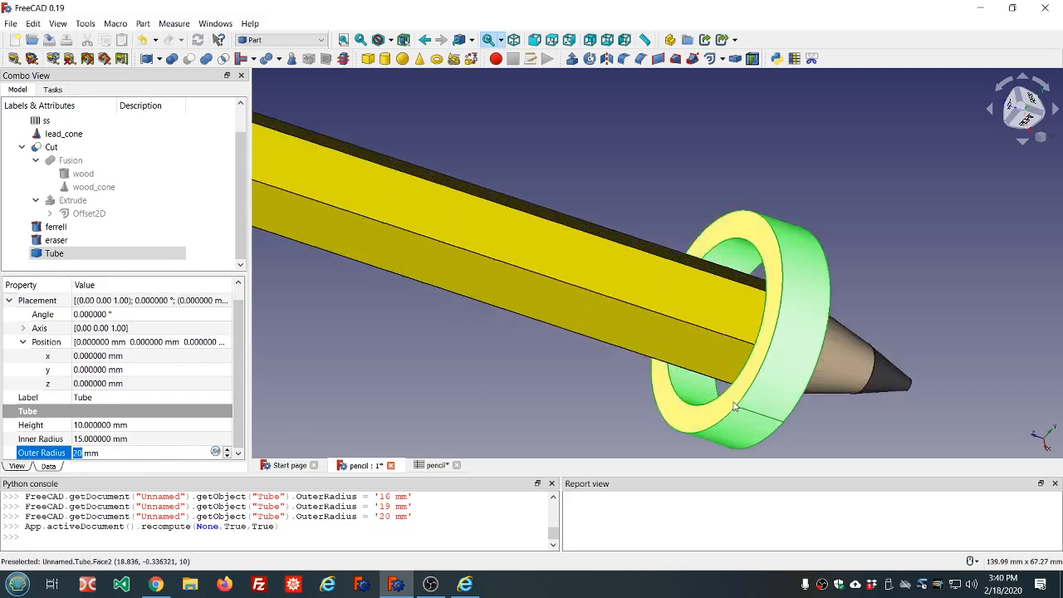
scroll(734, 406, down, 5)
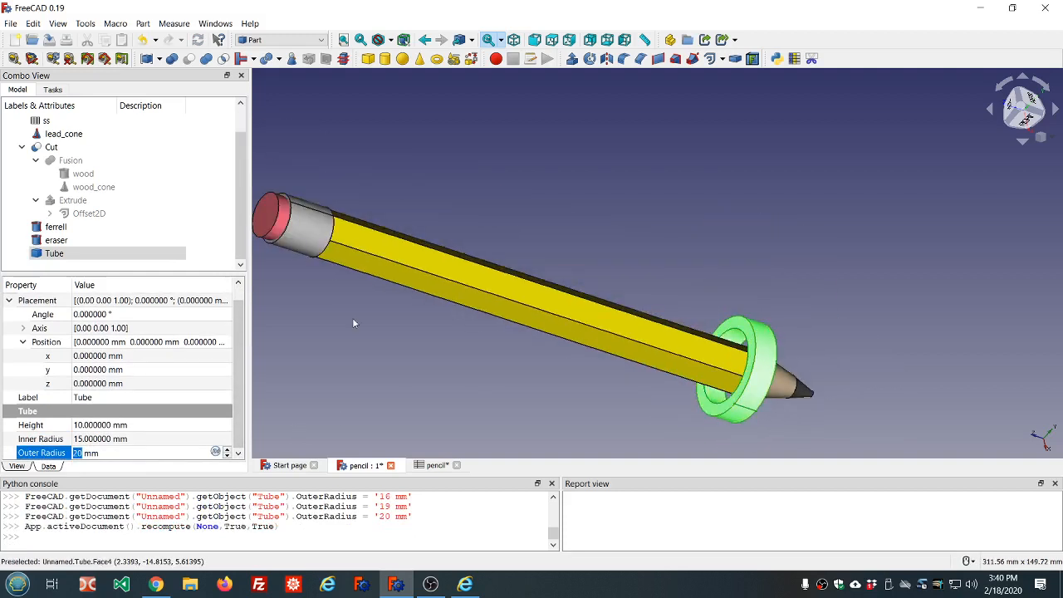
Move the tube along the pencil toward the ferrell, to a z position of 189 mm.
click(150, 385)
scroll(151, 383, down, 1)
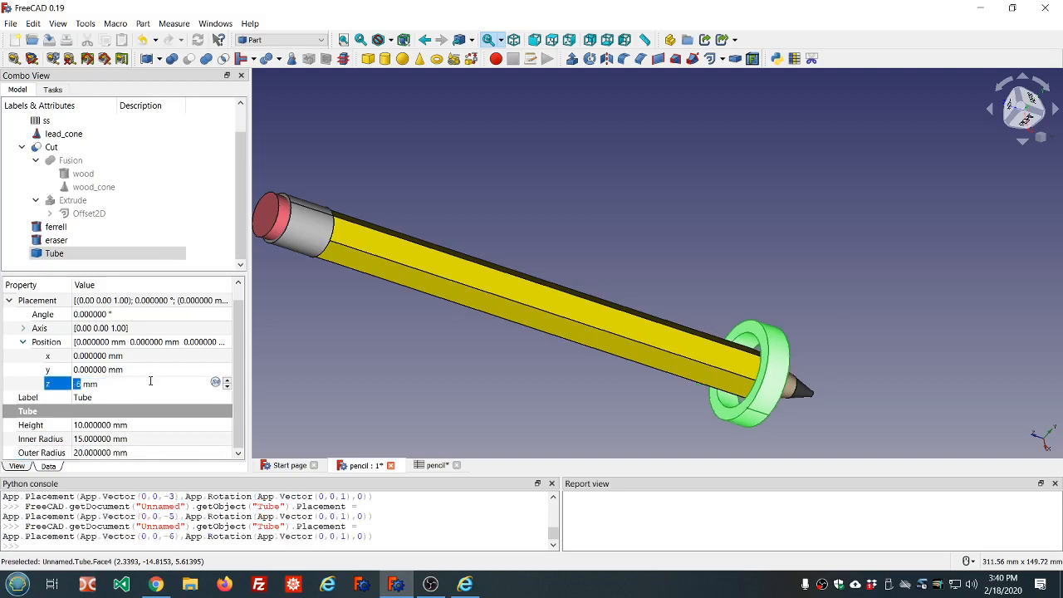
scroll(150, 380, up, 4)
scroll(151, 380, up, 20)
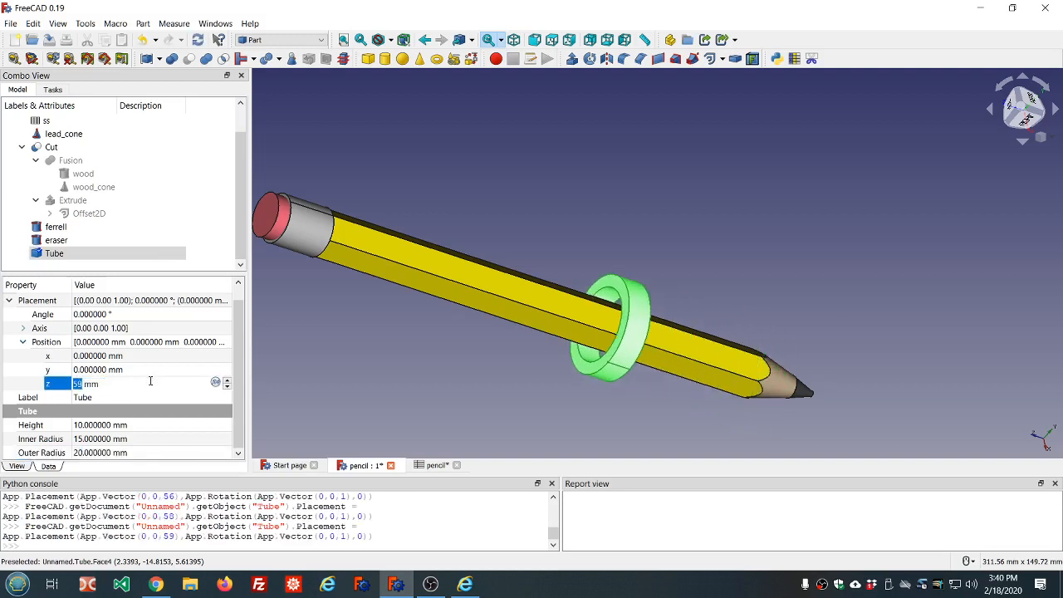
scroll(150, 381, up, 20)
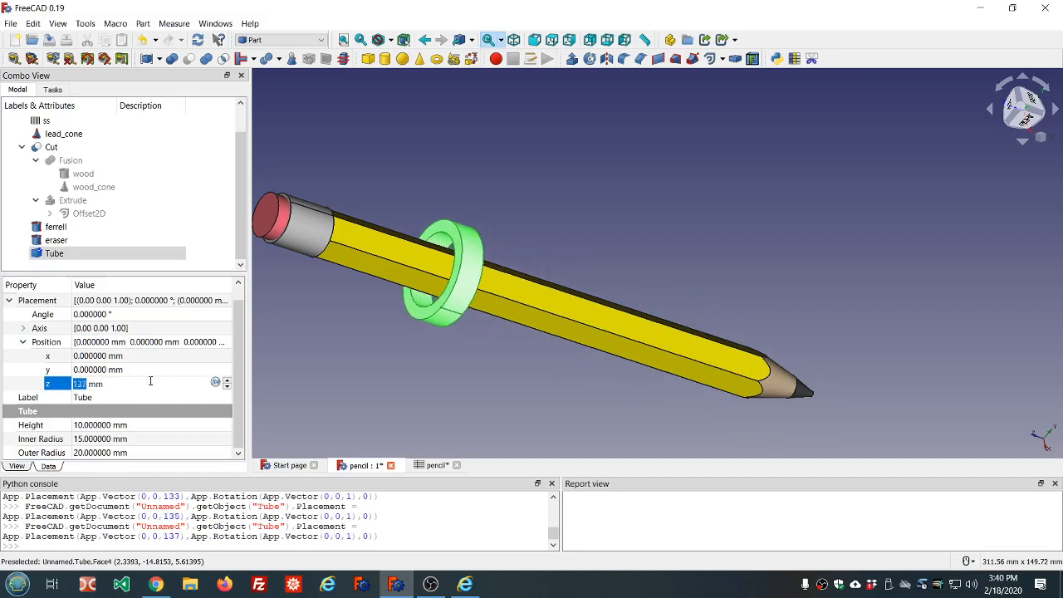
scroll(150, 380, up, 20)
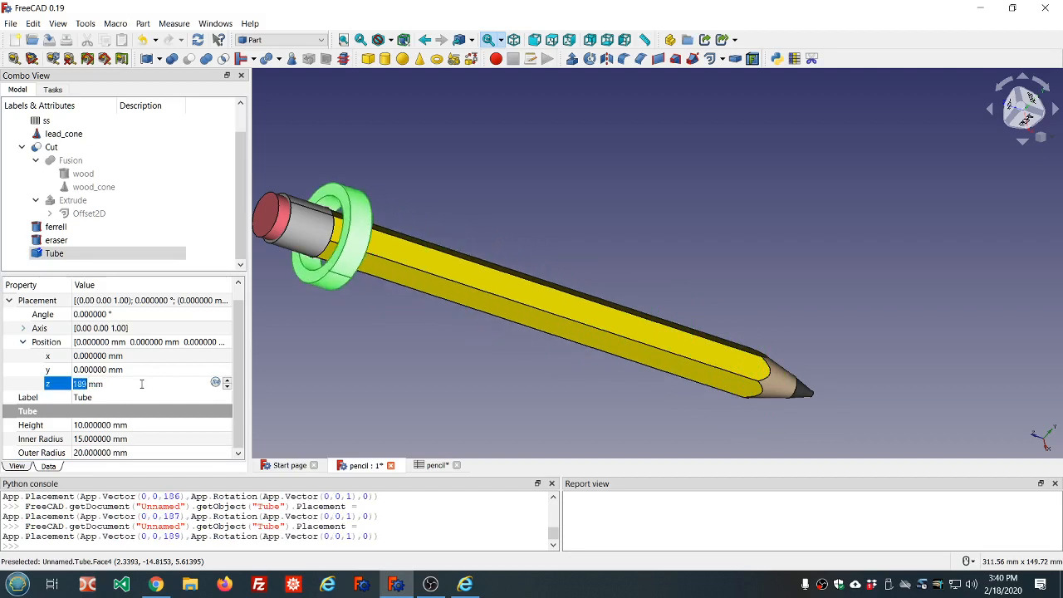
Link the tube's z position to the spreadsheet length with the expression ss.ss_length.
click(215, 383)
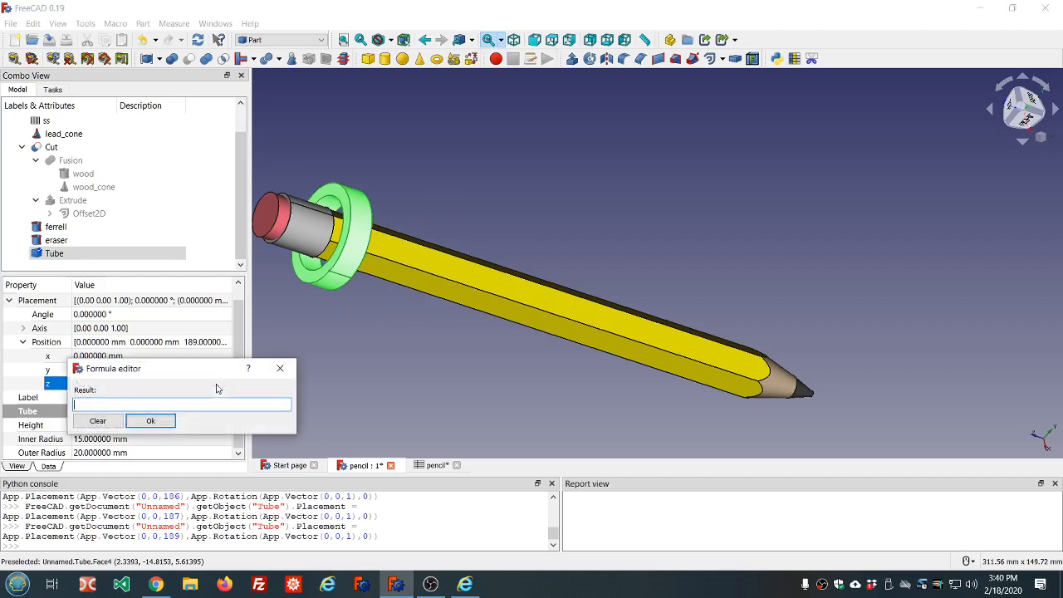
text(ss.)
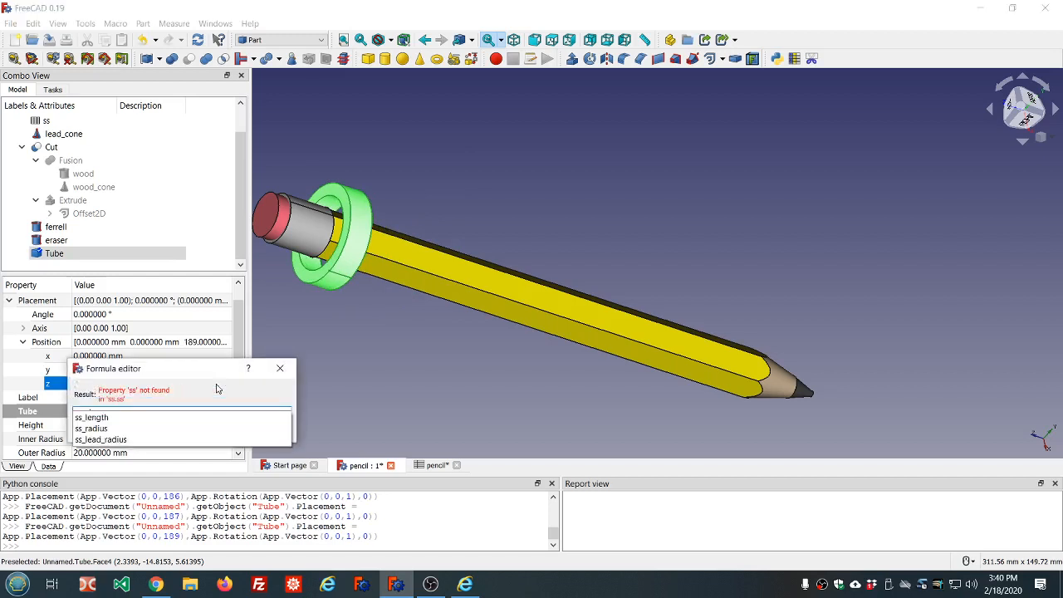
key(Down)
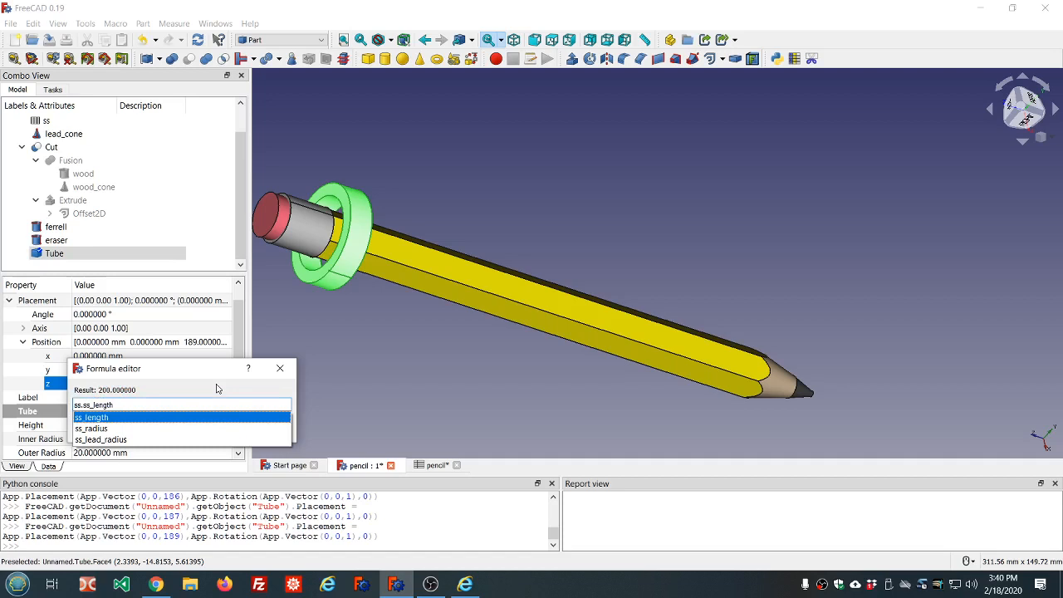
key(Return)
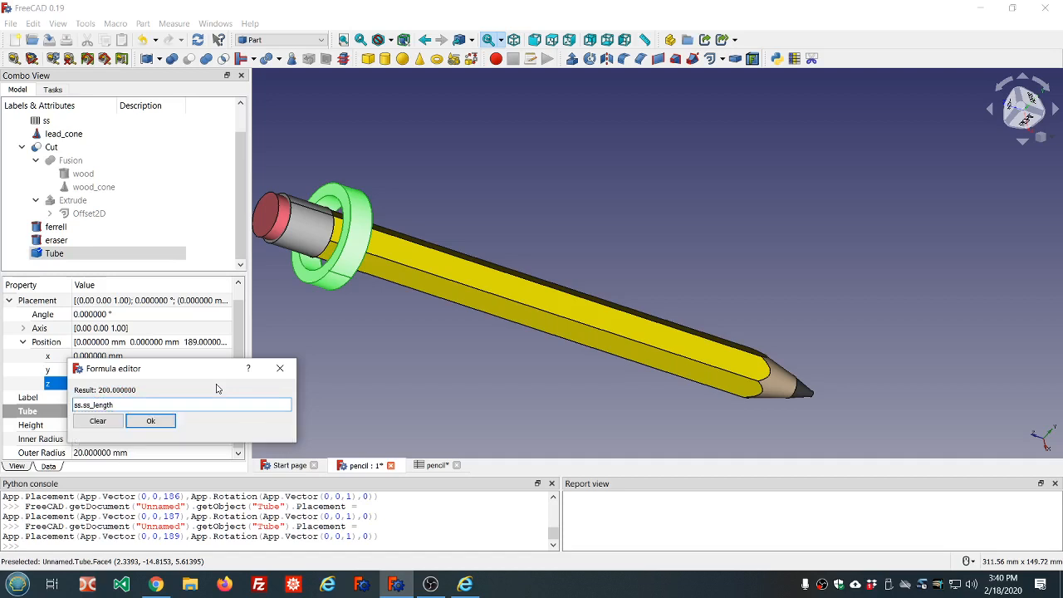
key(Return)
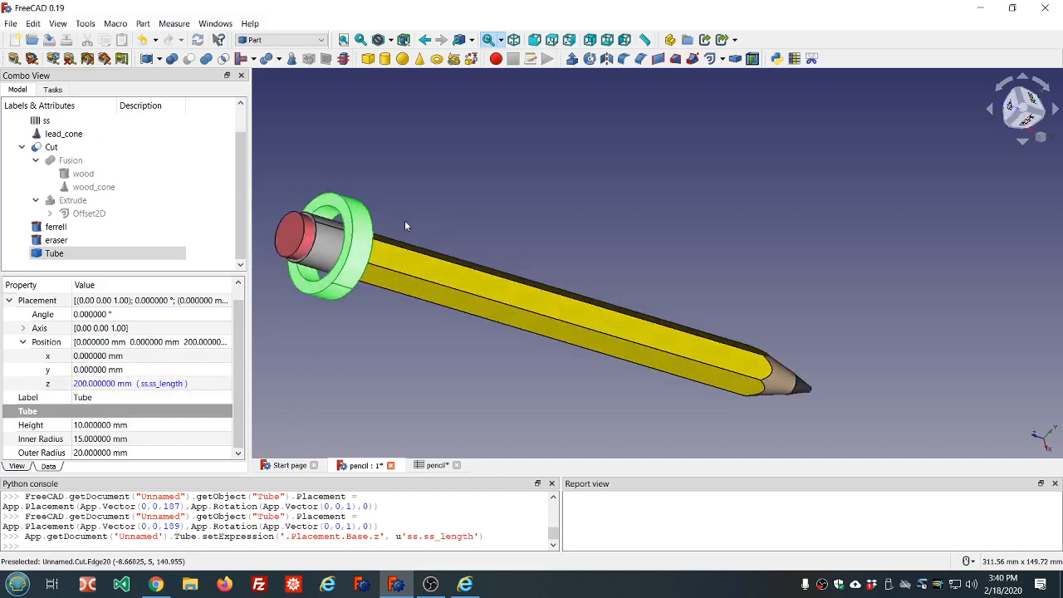
Reduce the tube to a thin ring at the ferrell by setting its height to 0.5 mm.
mouse_move(405, 222)
middle_down()
mouse_move(446, 226)
mouse_move(342, 216)
mouse_move(311, 204)
mouse_move(309, 183)
mouse_move(358, 186)
mouse_move(382, 162)
mouse_move(574, 199)
mouse_move(396, 133)
middle_up()
scroll(359, 187, down, 6)
scroll(330, 154, up, 8)
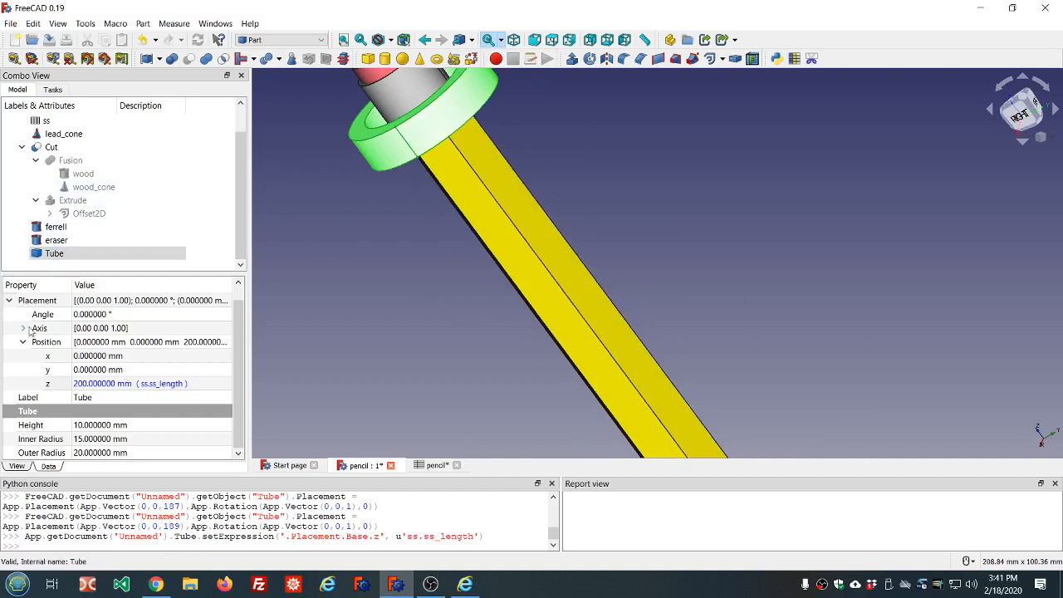
click(22, 341)
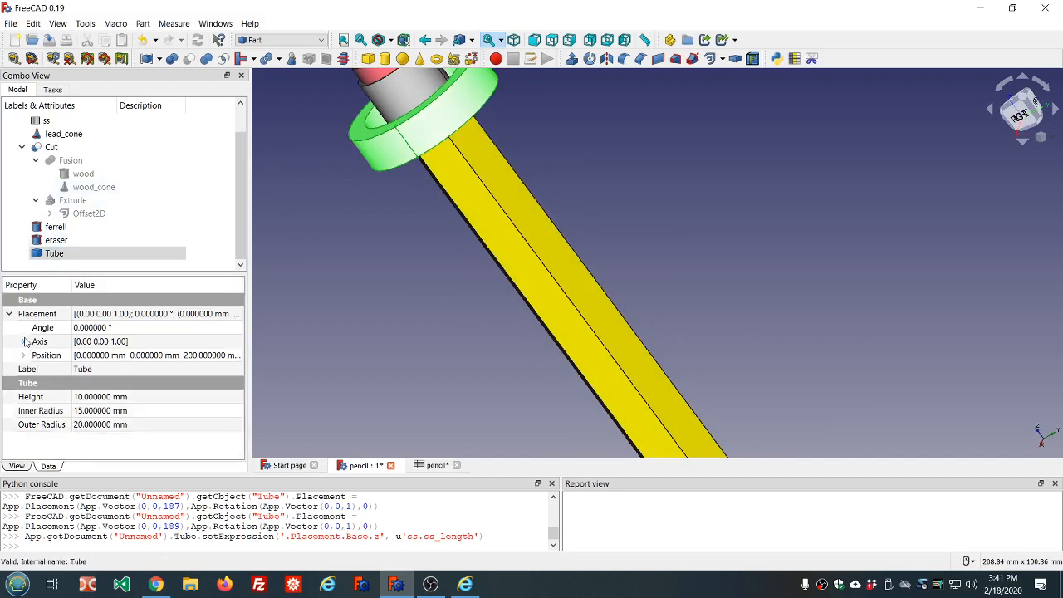
click(141, 399)
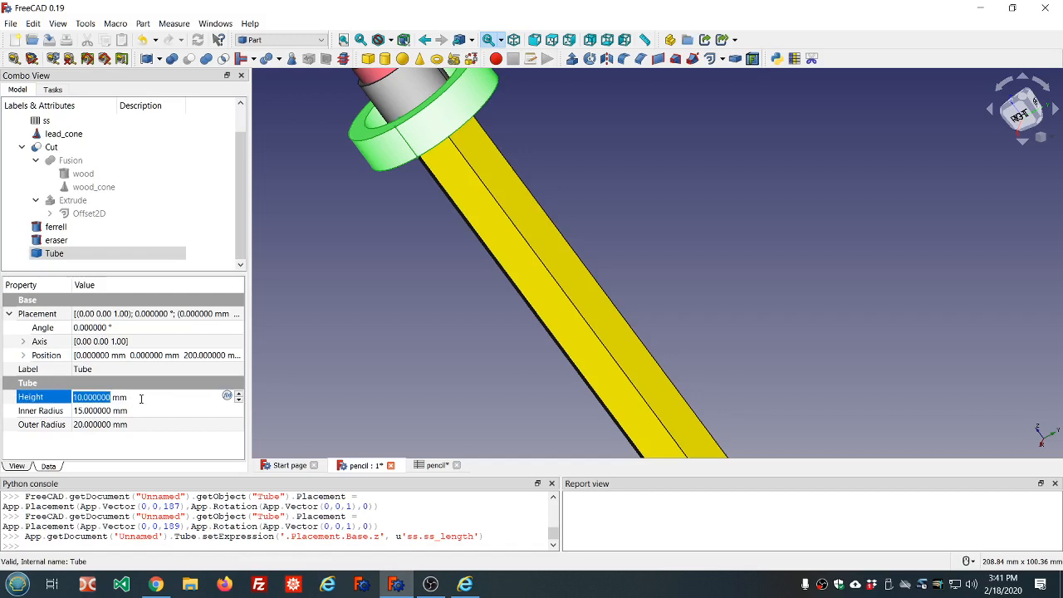
key(BackSpace)
text(.5)
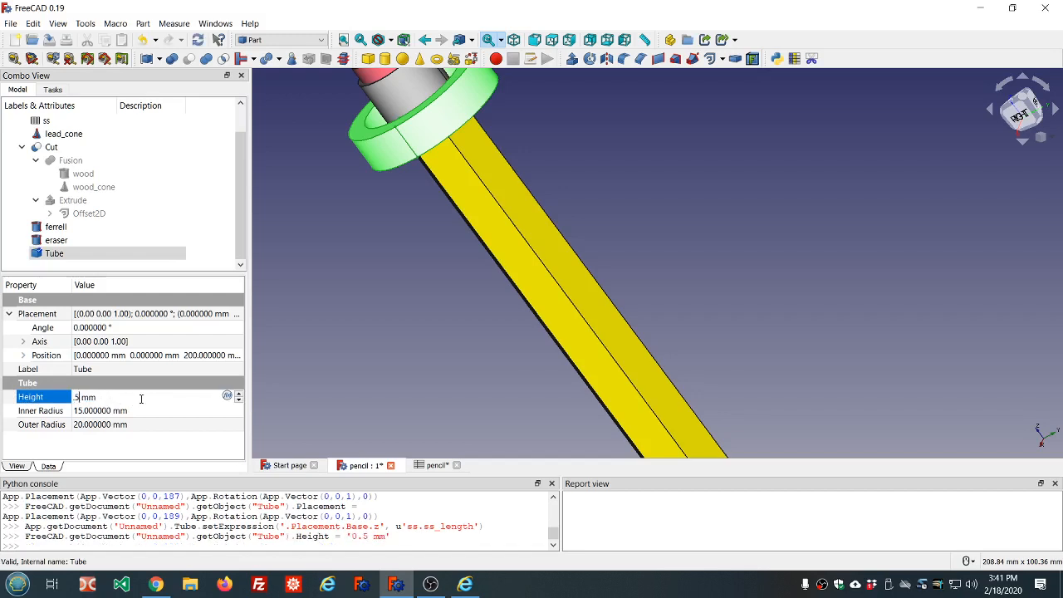
key(Return)
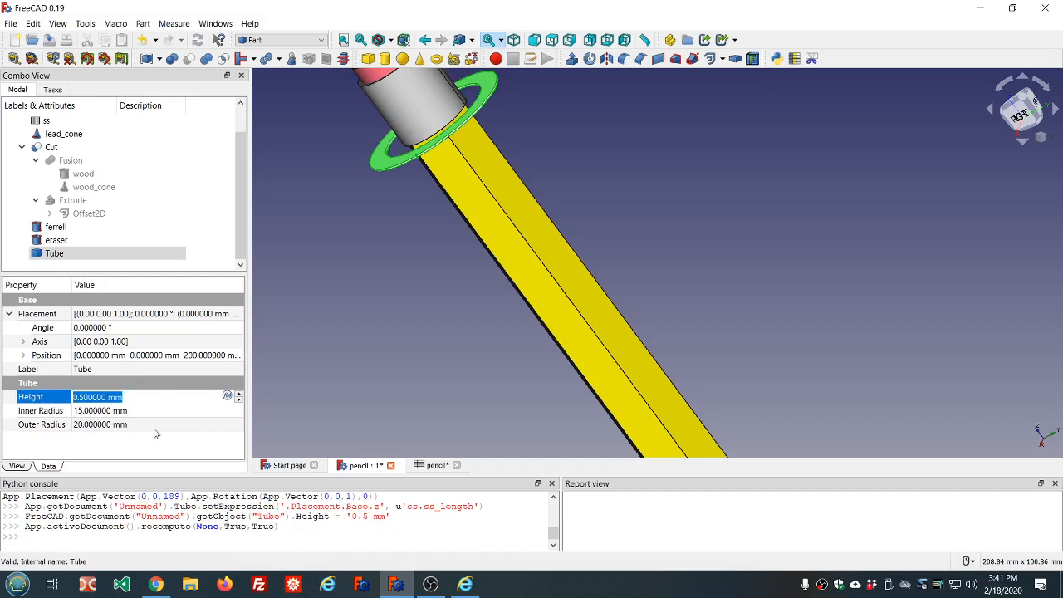
Link the tube's inner radius to the spreadsheet radius with the expression ss.ss_radius.
click(154, 411)
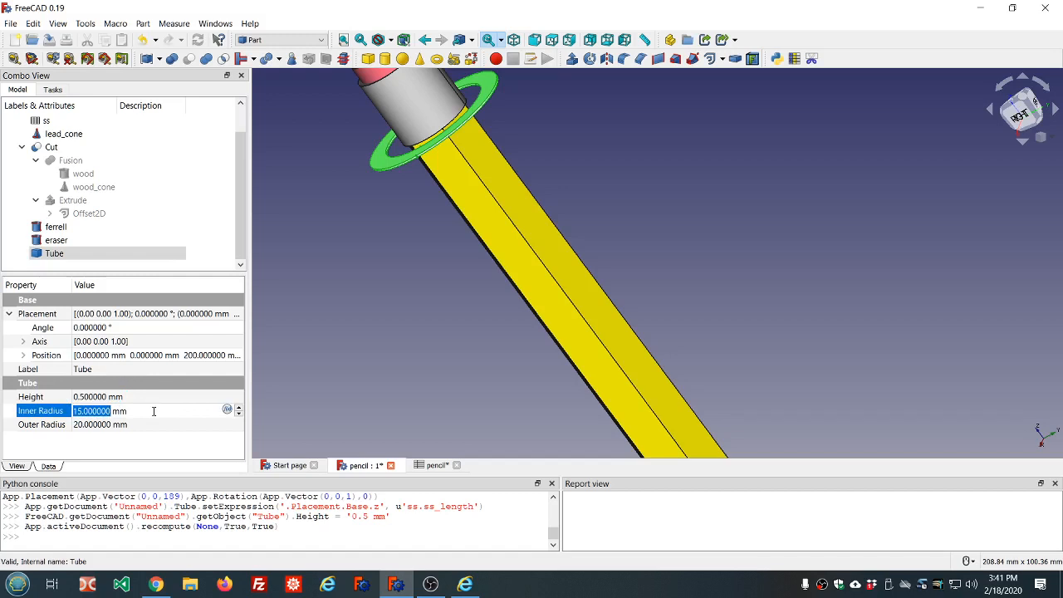
key(equal)
text(ss.ss)
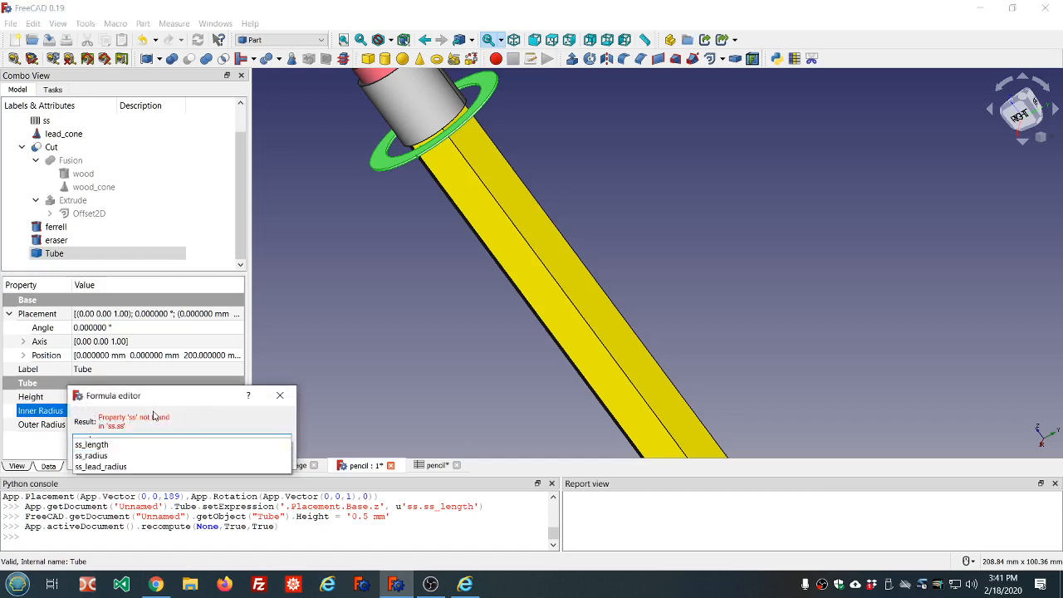
key(Down)
key(Down)
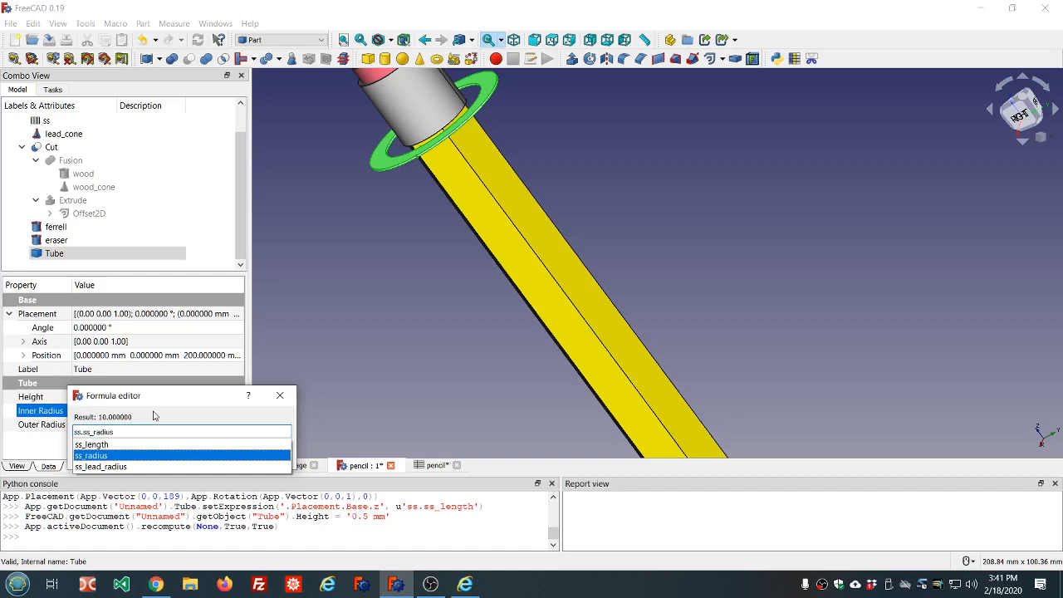
key(Return)
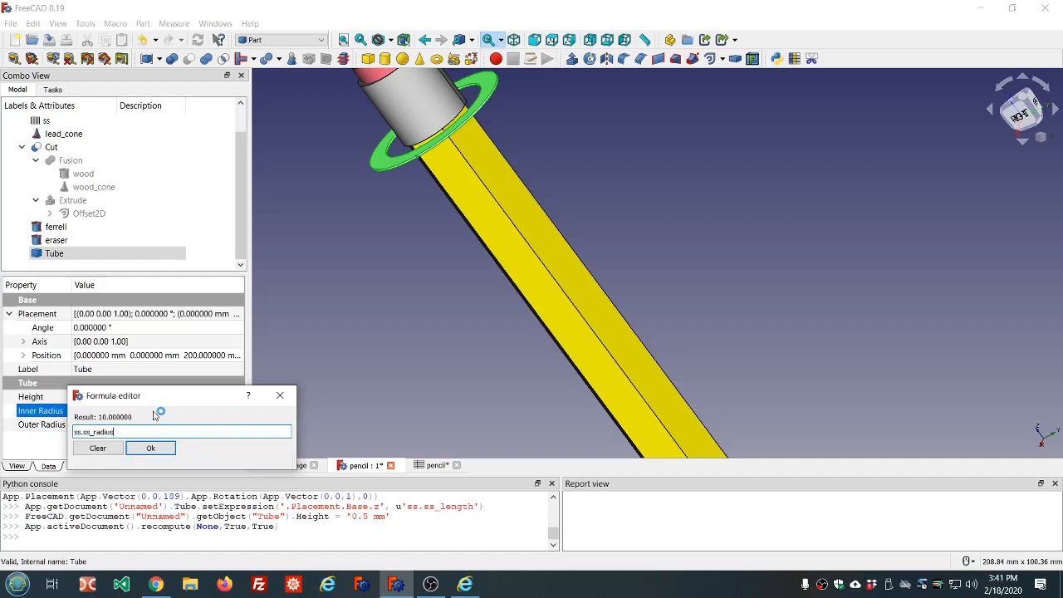
key(Return)
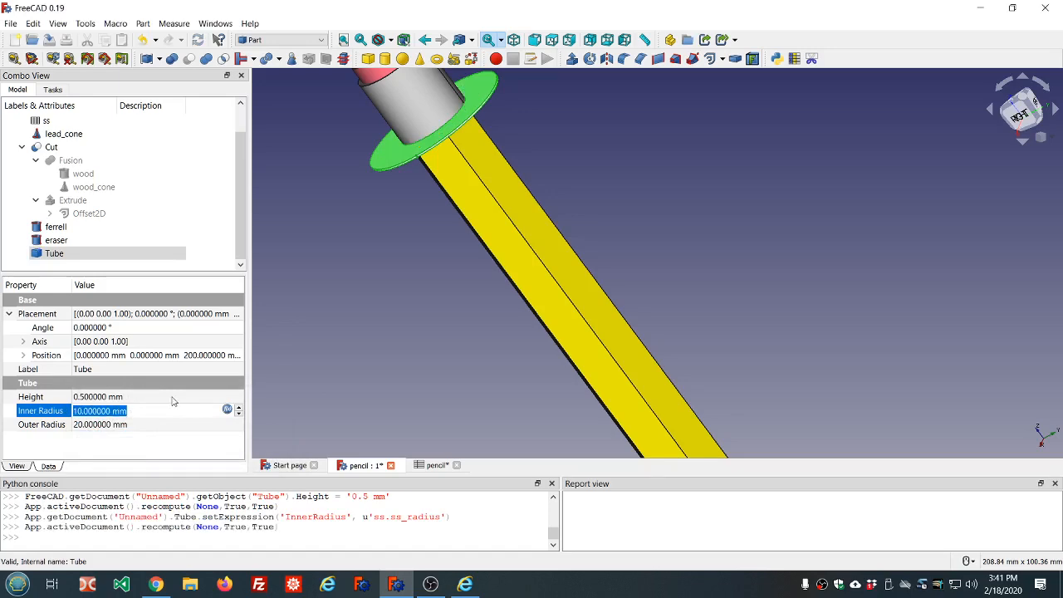
Examine the tube ring's fit around the ferrell from the top and from the side.
mouse_move(403, 327)
middle_down()
mouse_move(516, 360)
mouse_move(651, 369)
middle_up()
click(465, 346)
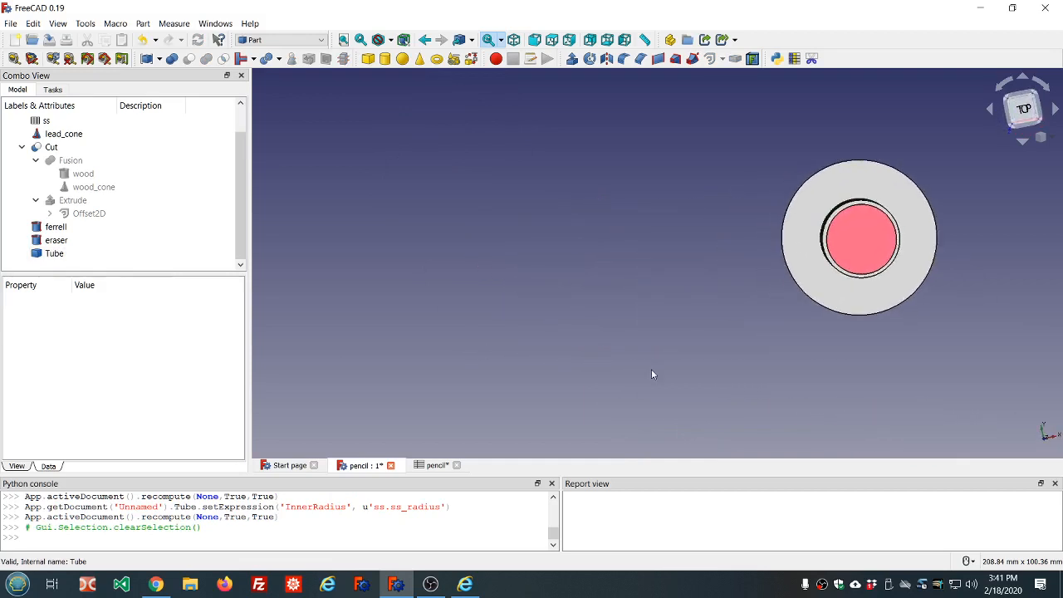
click(1025, 112)
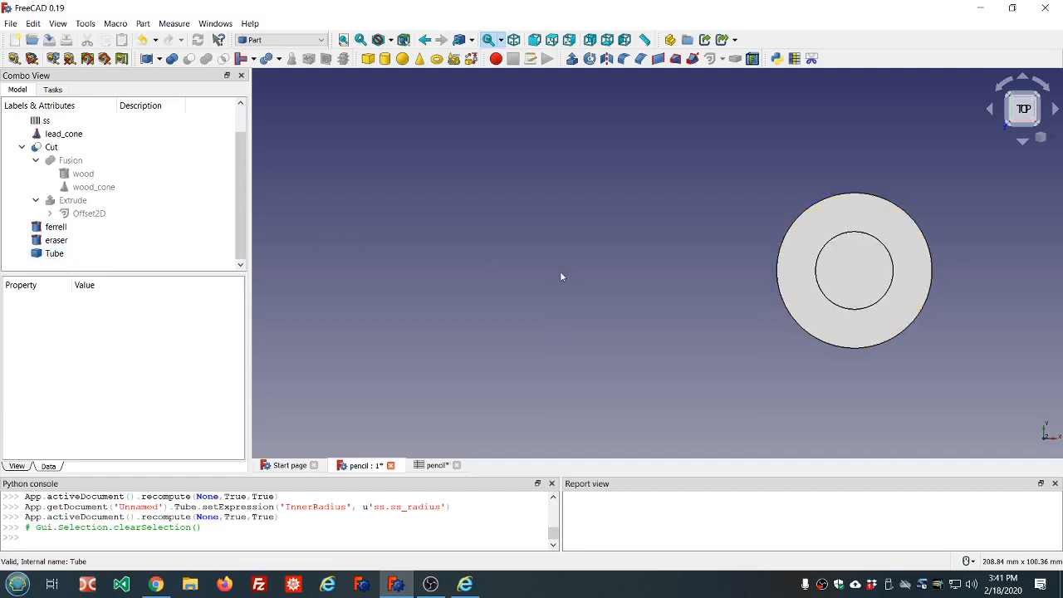
mouse_move(927, 354)
middle_down()
mouse_move(872, 311)
mouse_move(841, 319)
middle_up()
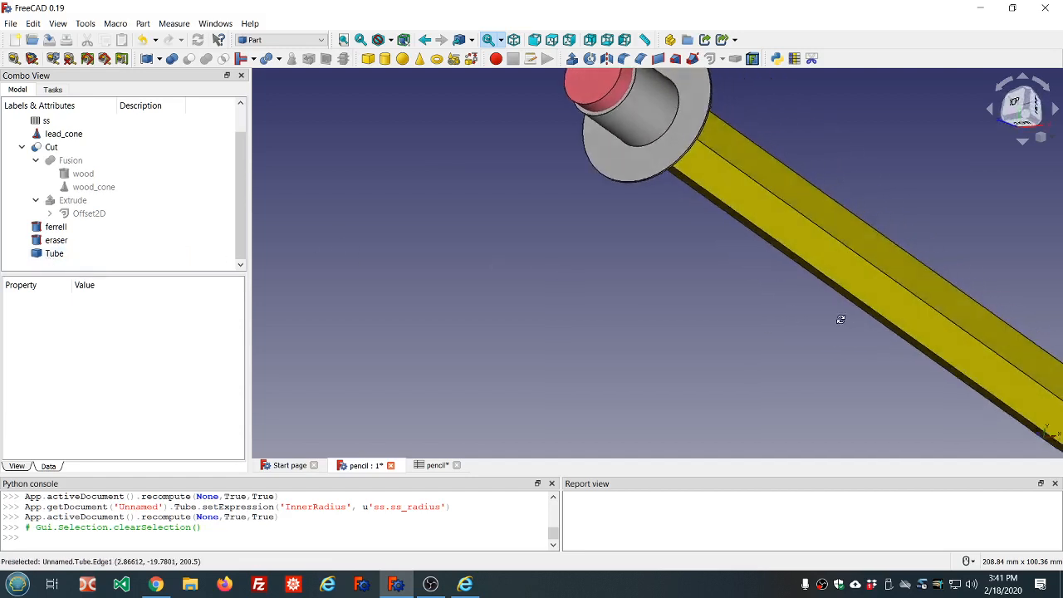
scroll(841, 319, down, 4)
mouse_move(847, 251)
middle_down()
mouse_move(692, 241)
mouse_move(657, 221)
mouse_move(608, 216)
mouse_move(665, 218)
mouse_move(626, 205)
mouse_move(636, 213)
middle_up()
scroll(657, 221, up, 5)
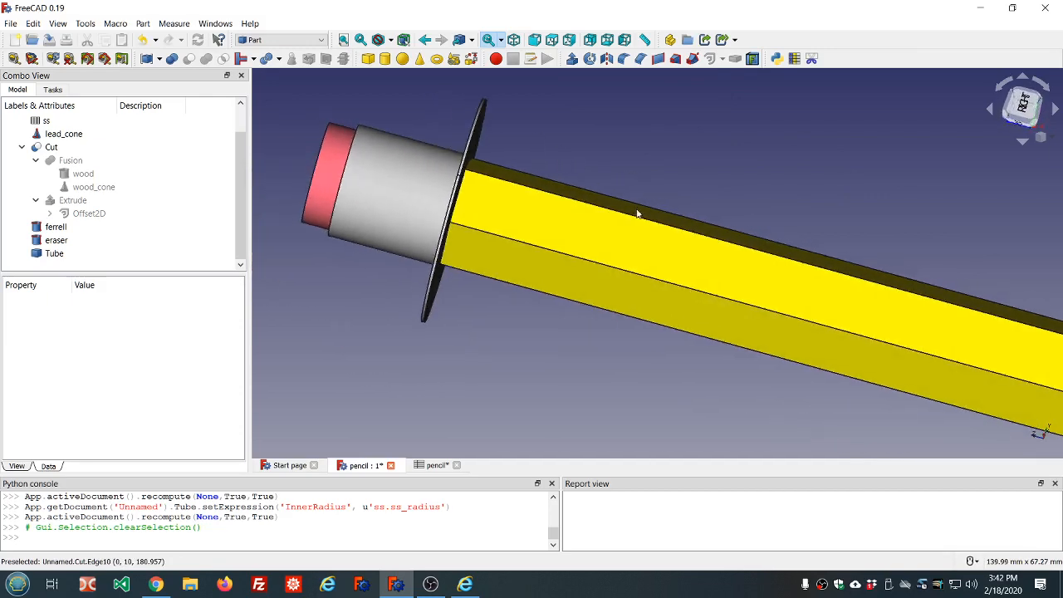
Offset the tube along the ferrell by changing its z position expression to ss.ss_length + 1.
click(49, 255)
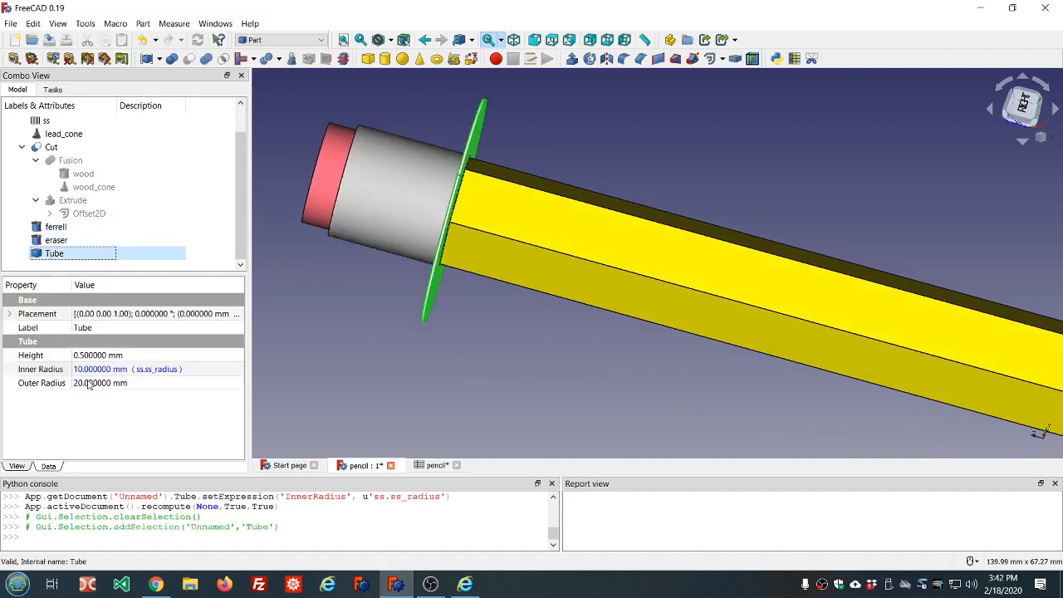
click(9, 314)
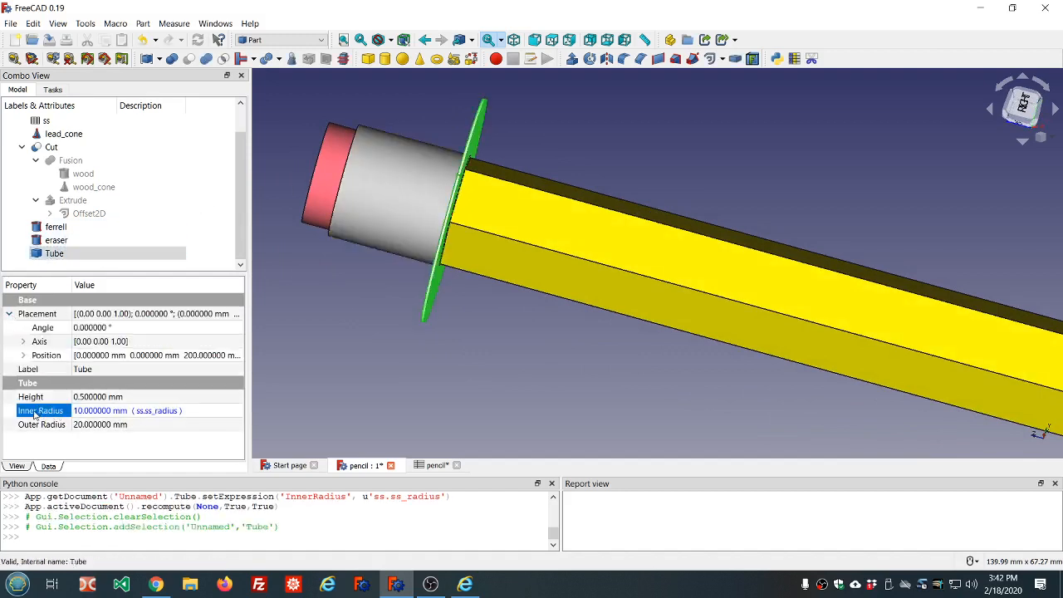
click(24, 355)
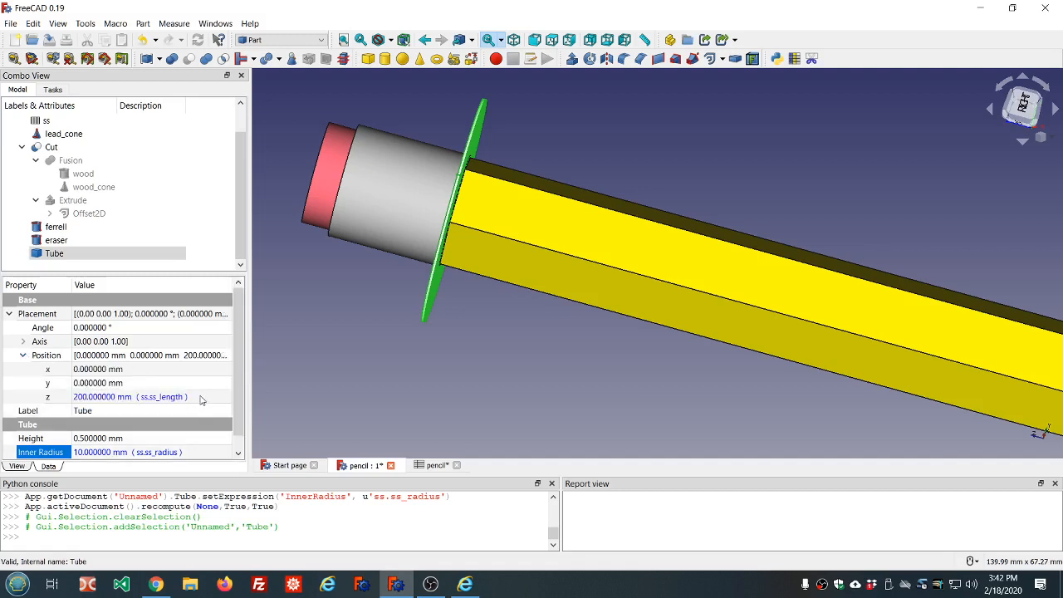
click(201, 399)
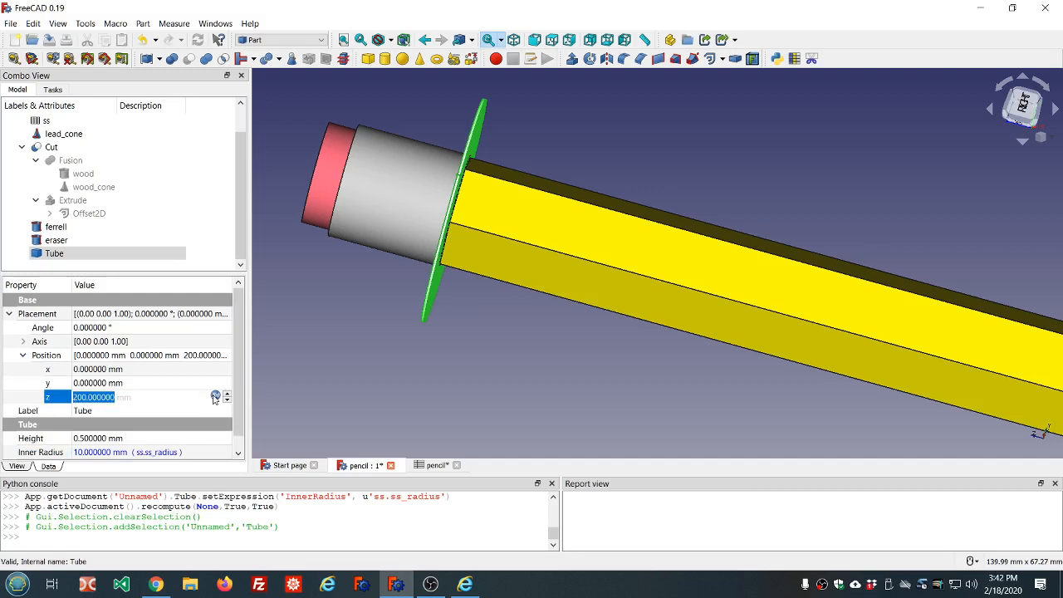
click(215, 398)
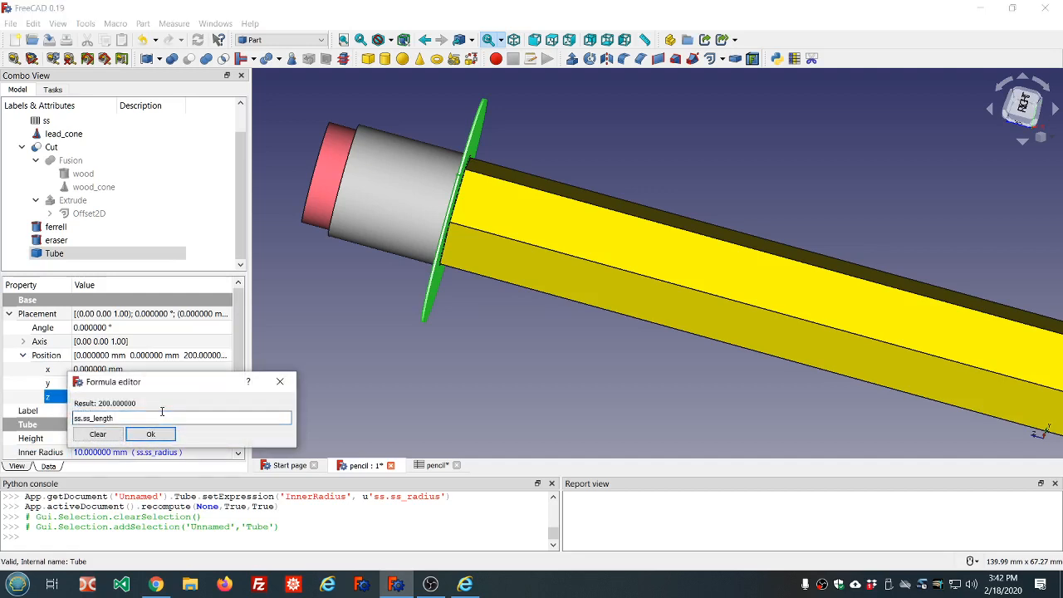
text(+)
text(1)
key(Return)
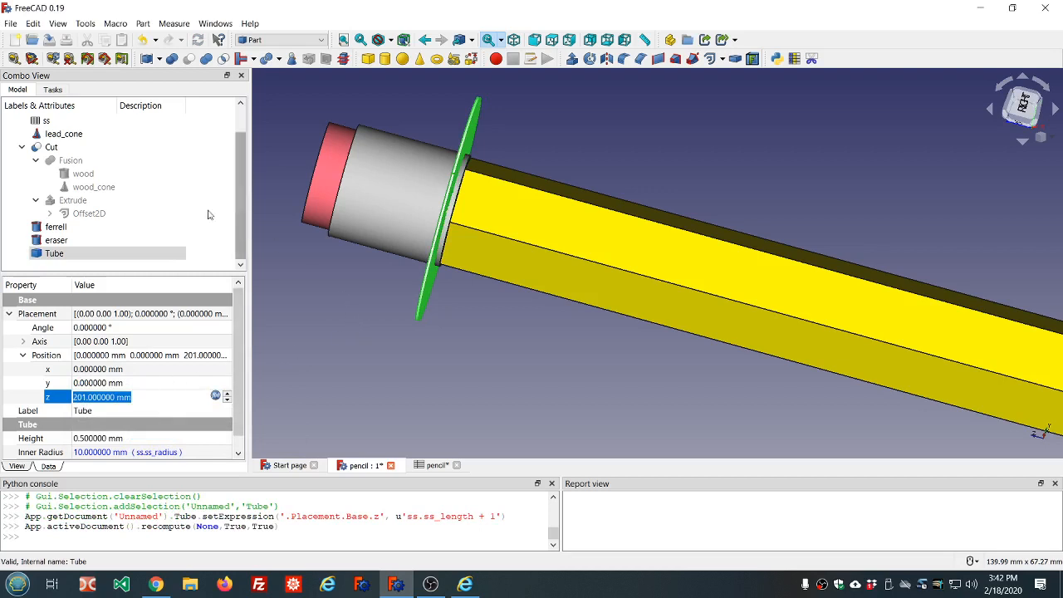
click(288, 284)
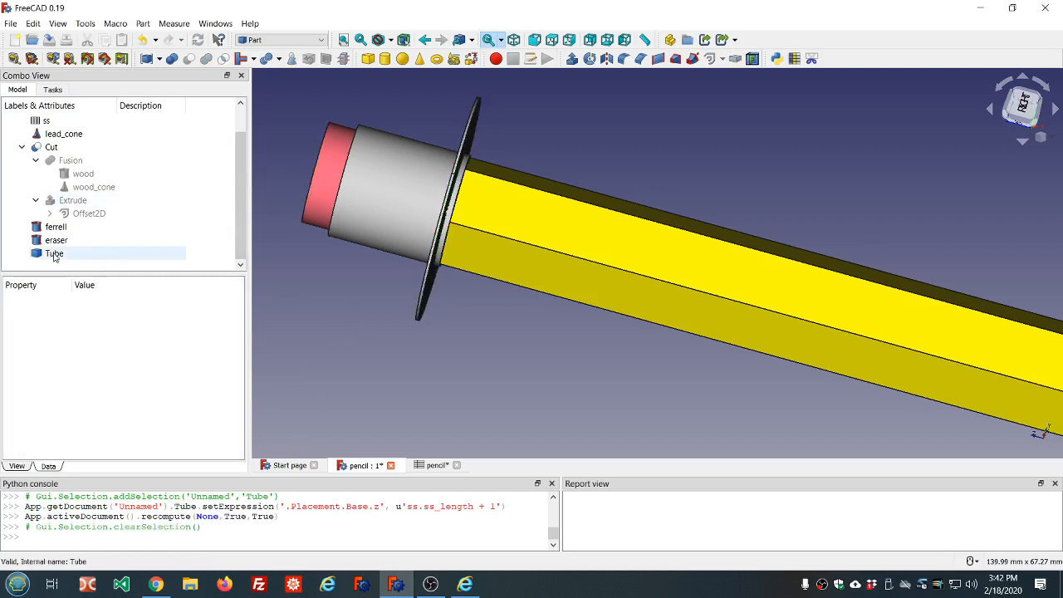
Cut the tube from the ferrell as a trial and inspect the groove around the ferrell's base.
click(55, 226)
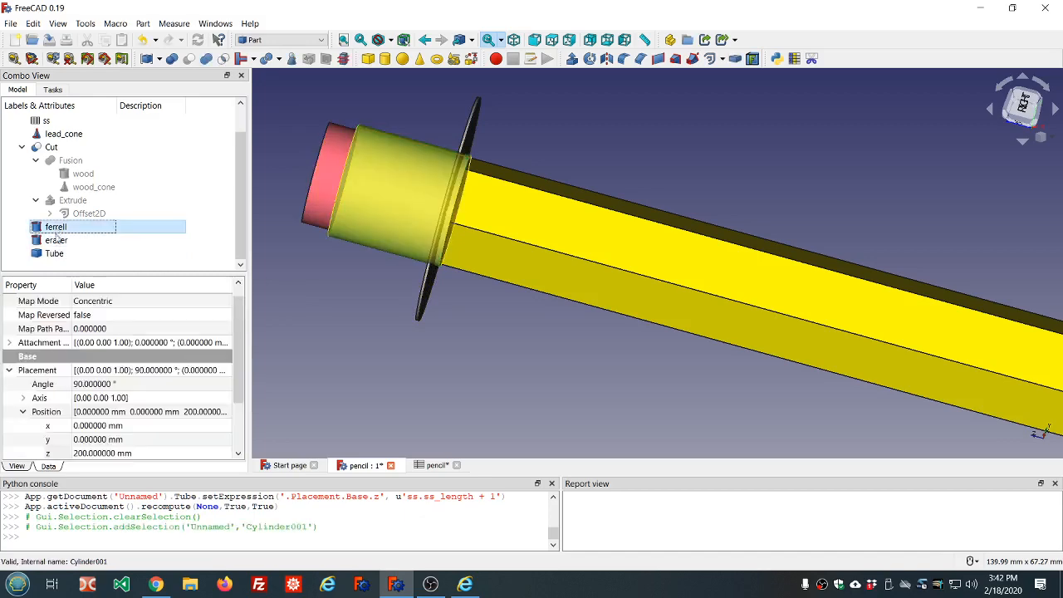
ctrl+click(54, 253)
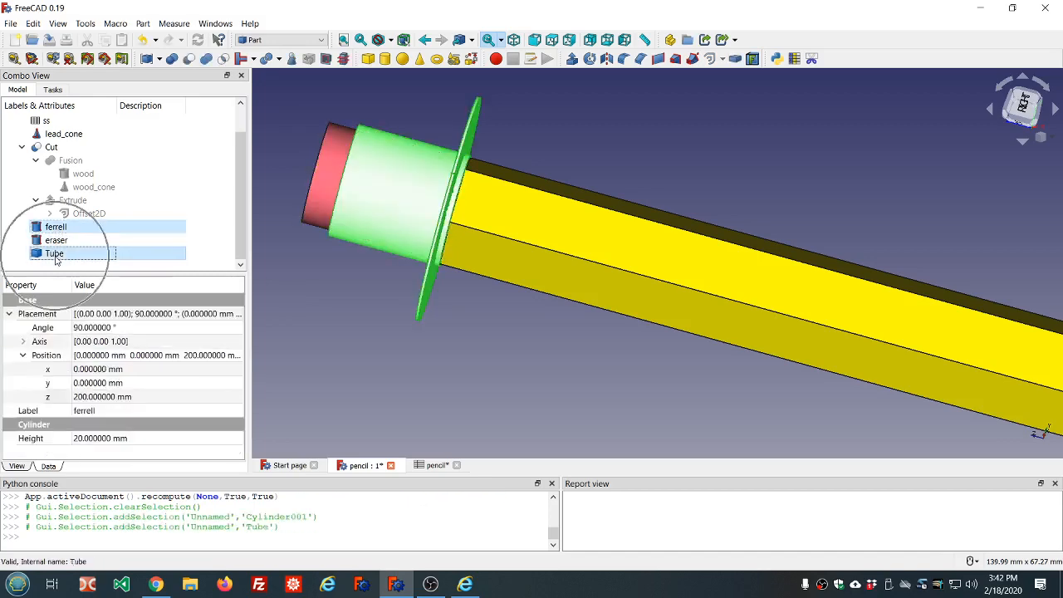
click(189, 59)
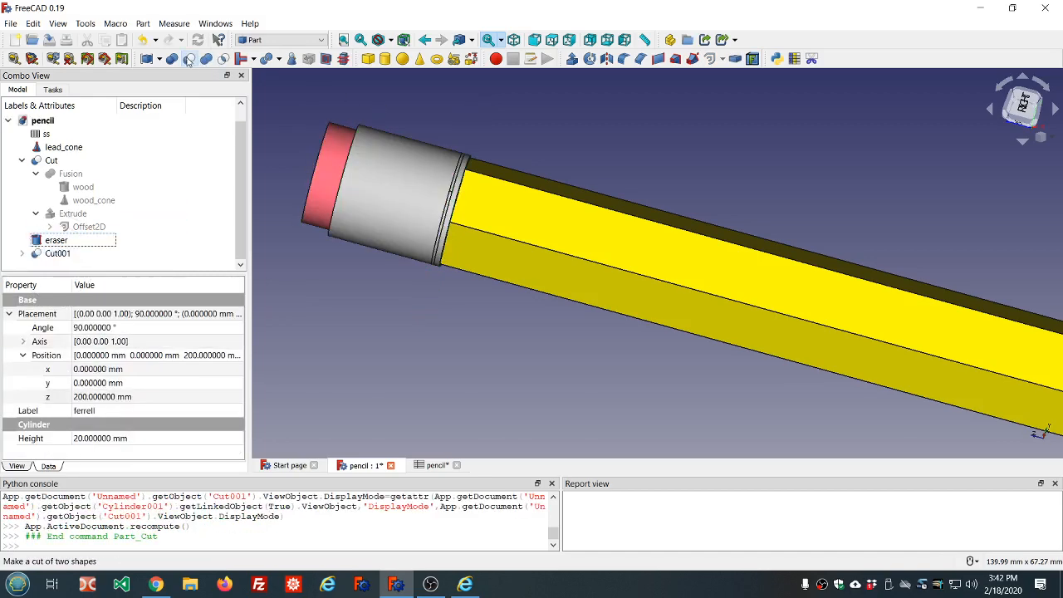
middle_drag(458, 299, 522, 306)
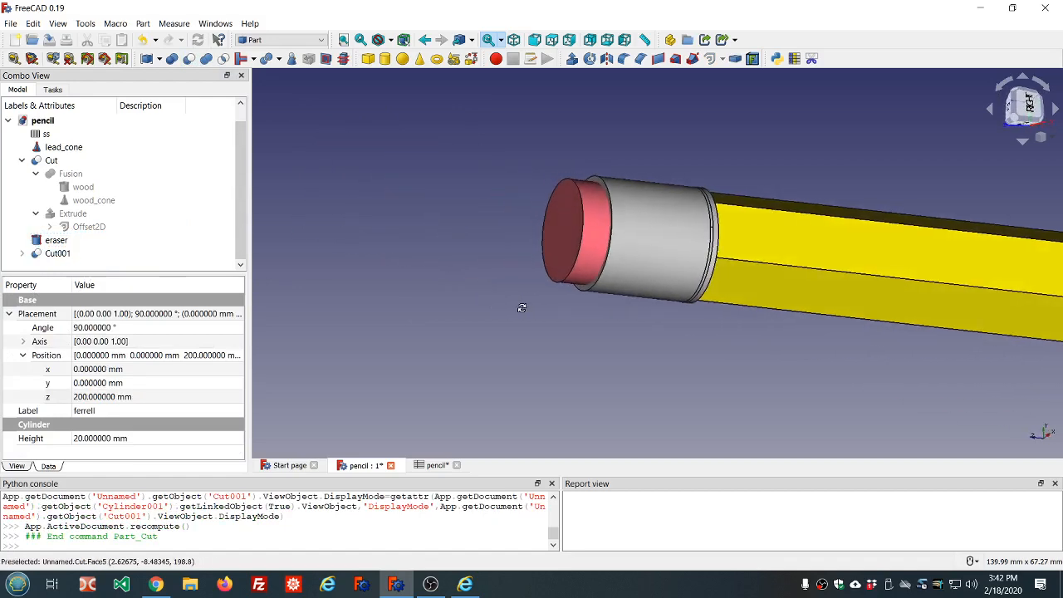
scroll(715, 240, up, 5)
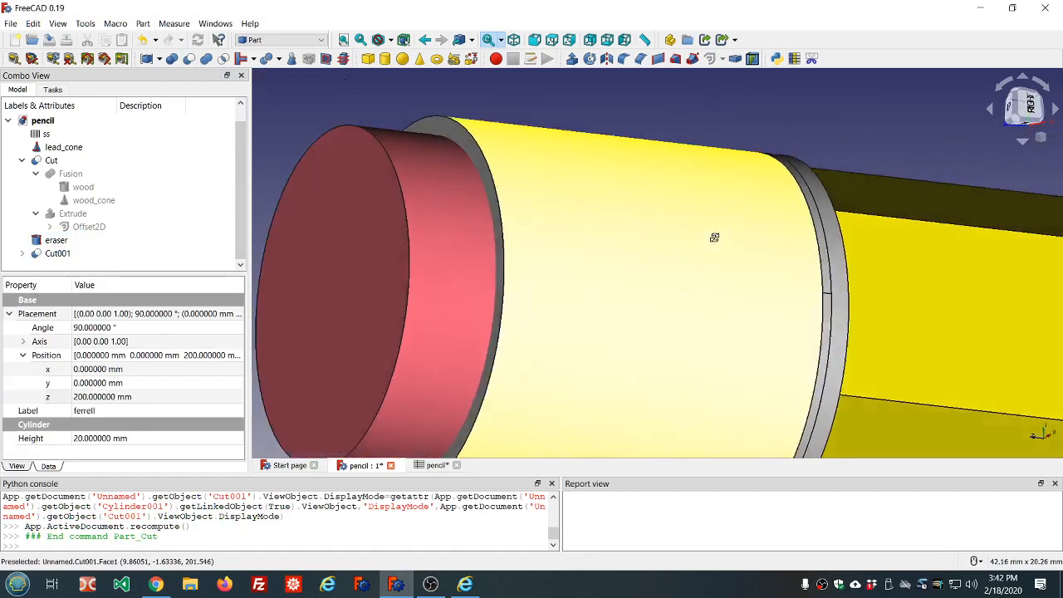
middle_drag(706, 235, 674, 220)
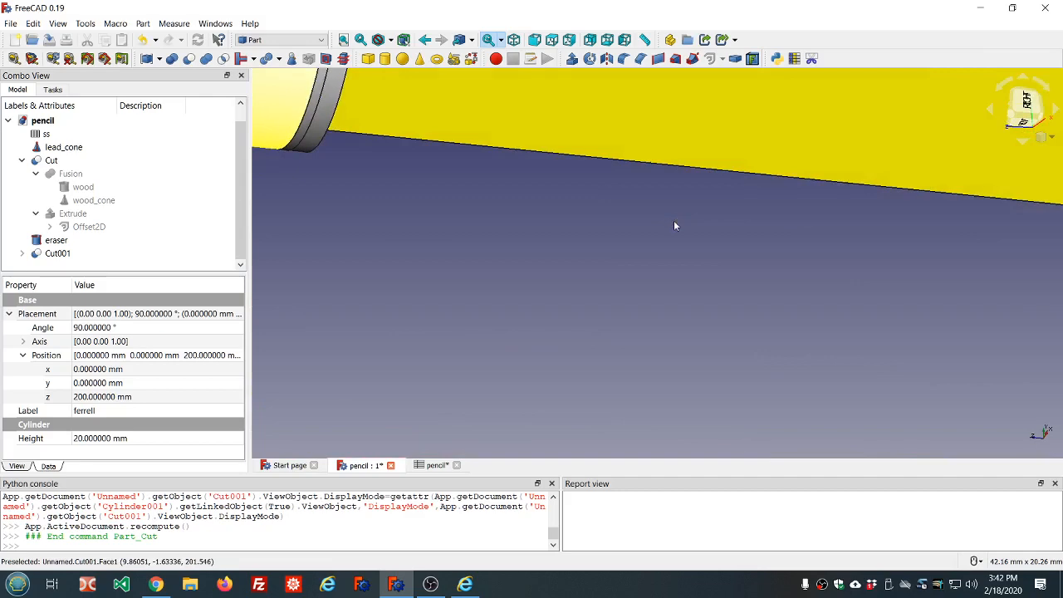
scroll(674, 220, down, 6)
mouse_move(548, 183)
middle_down()
mouse_move(508, 132)
mouse_move(413, 135)
mouse_move(443, 141)
middle_up()
scroll(443, 146, down, 3)
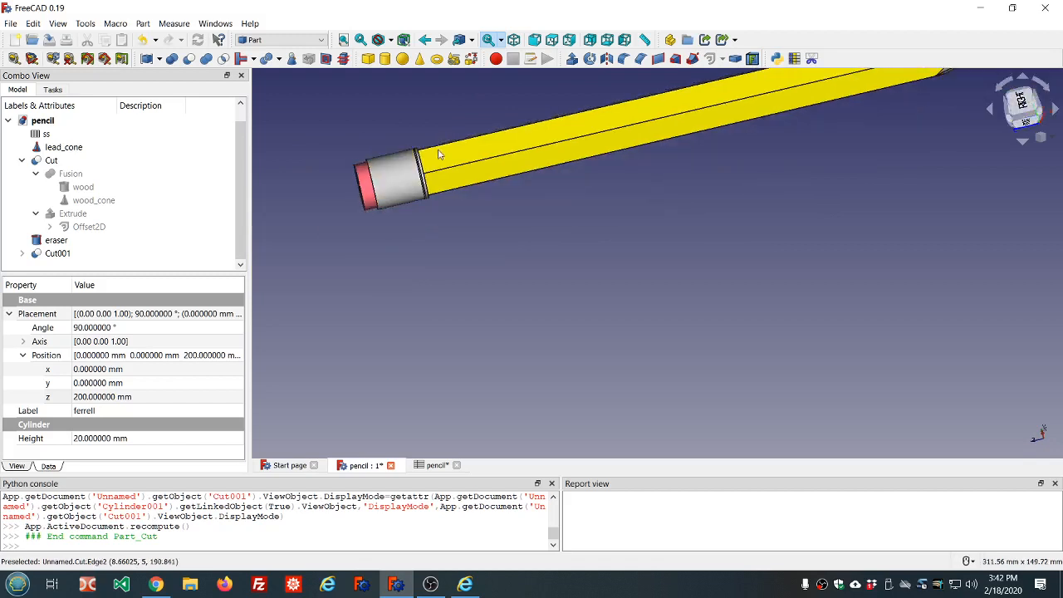
Undo the boolean cut between the ferrell and the tube.
click(66, 255)
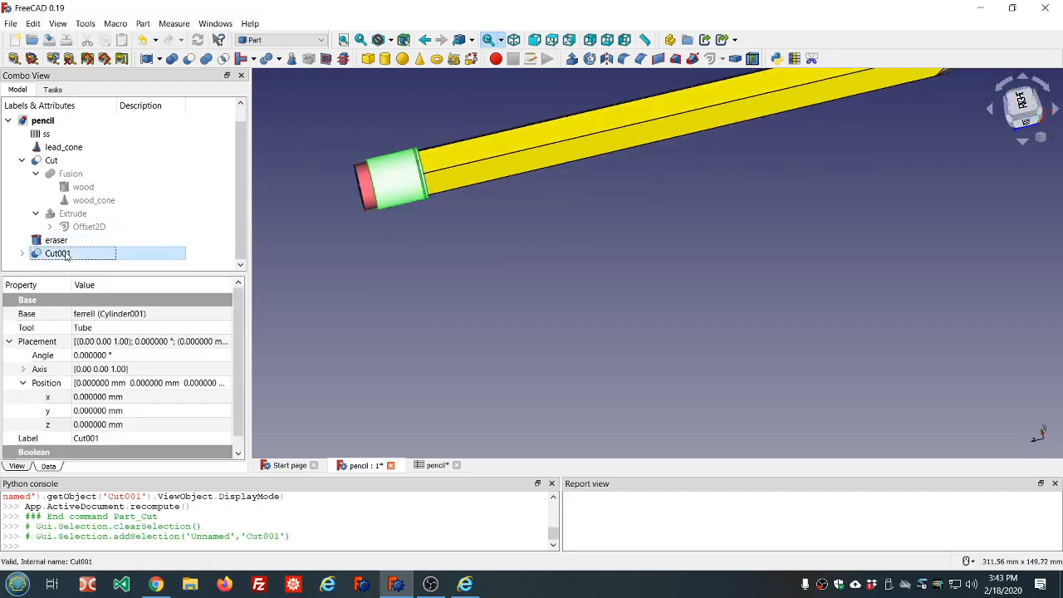
click(144, 40)
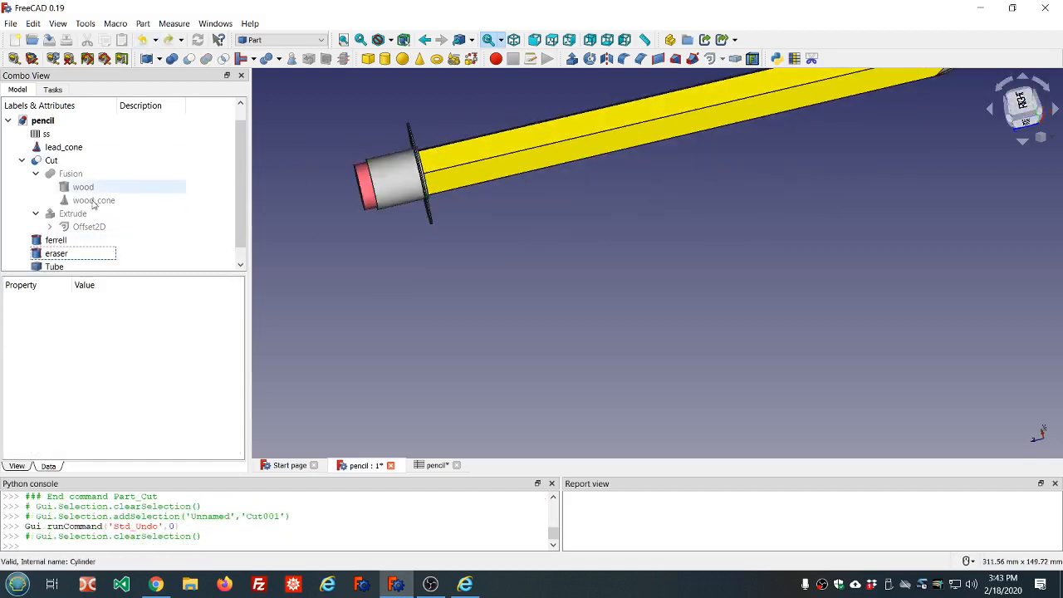
Switch to the Draft workbench and create an array from the tube.
scroll(95, 237, down, 1)
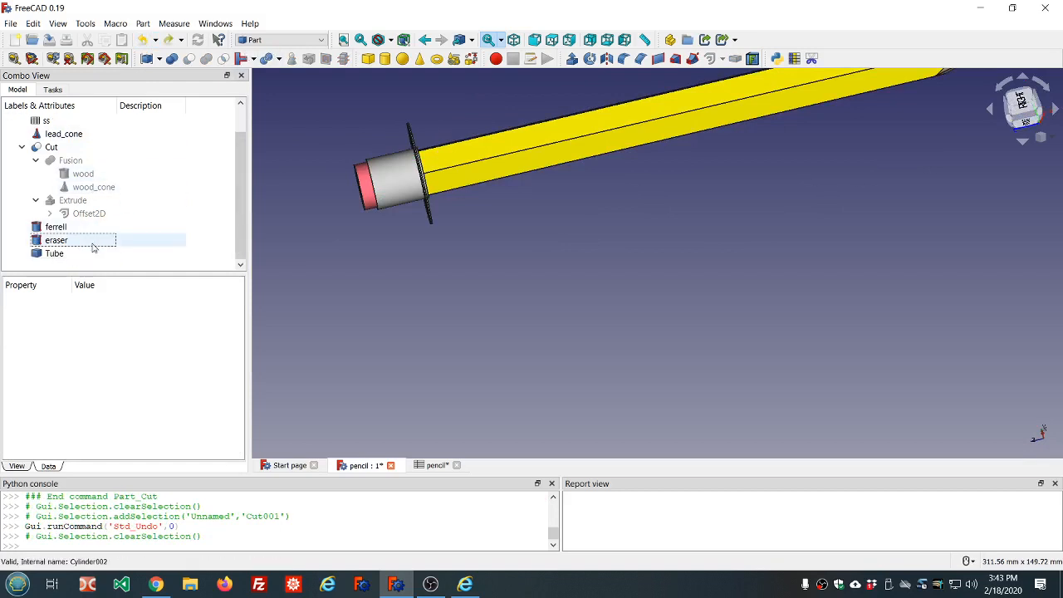
click(58, 254)
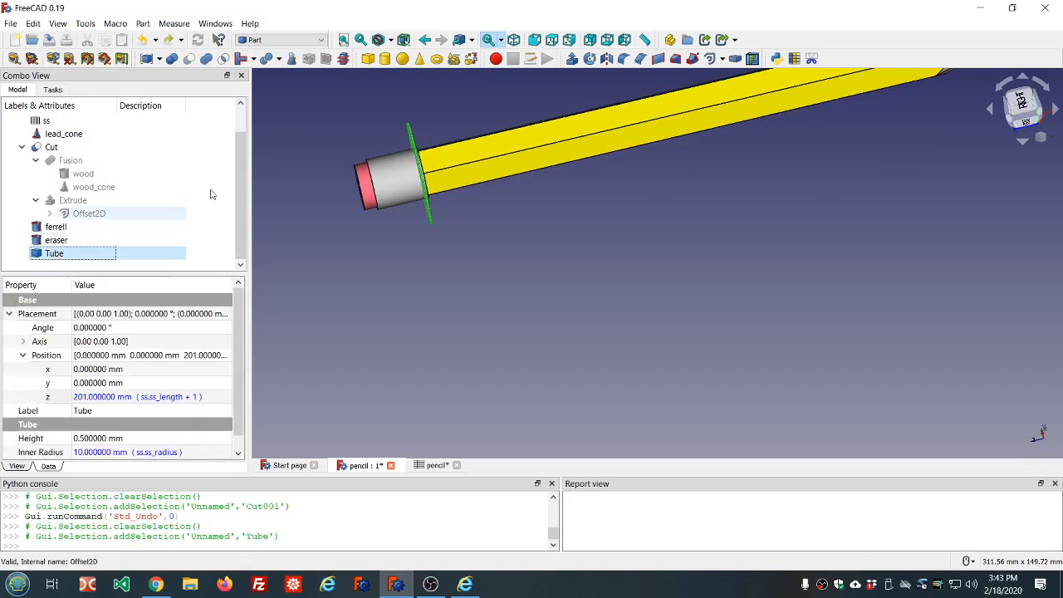
click(326, 40)
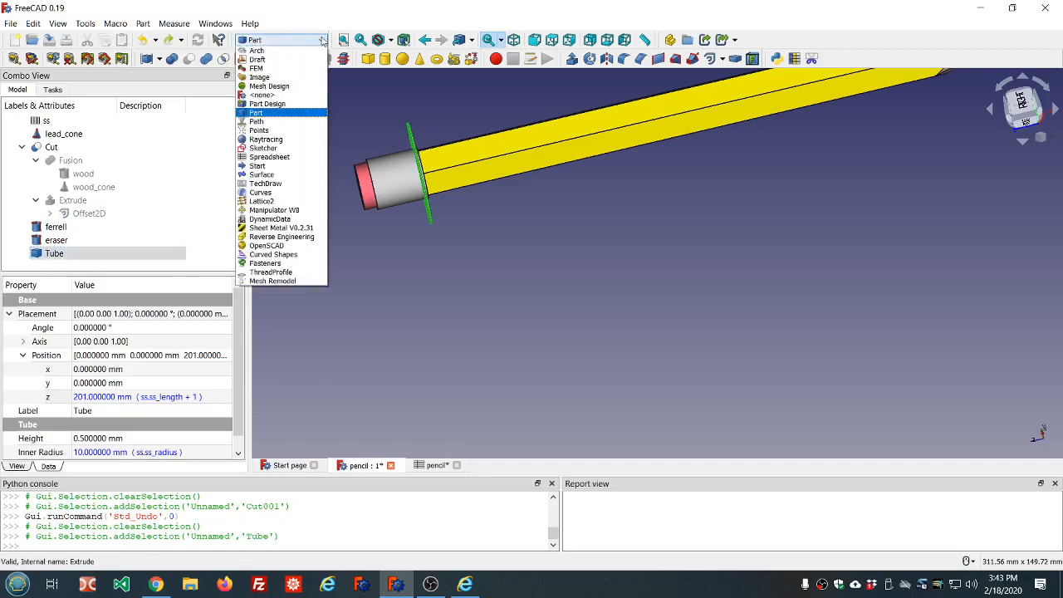
key(Escape)
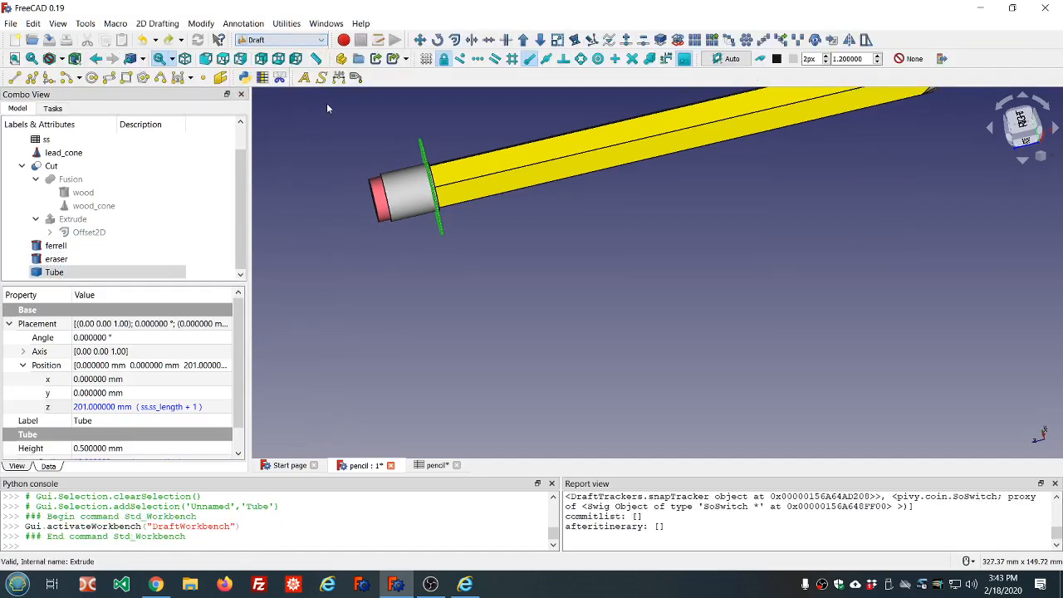
click(694, 42)
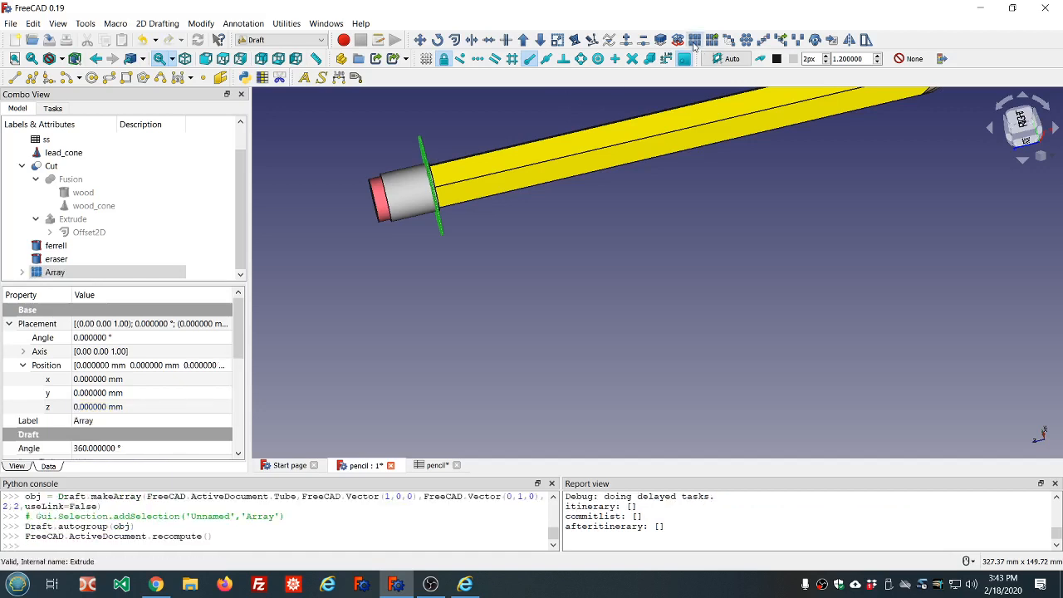
Set the tube array's Number Y and Number X to 1.
click(50, 259)
click(50, 273)
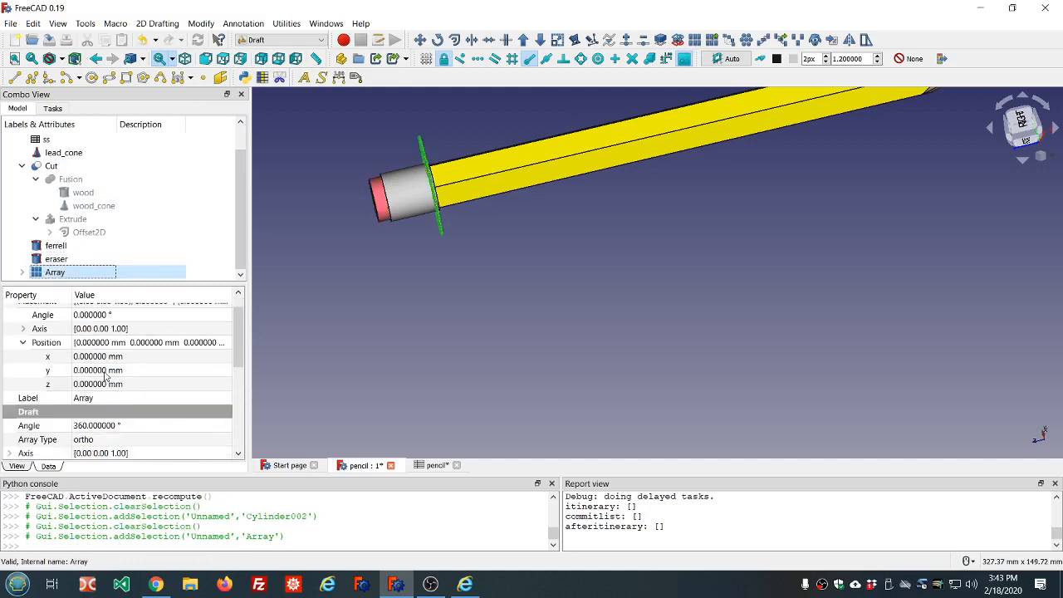
click(23, 343)
scroll(30, 345, up, 1)
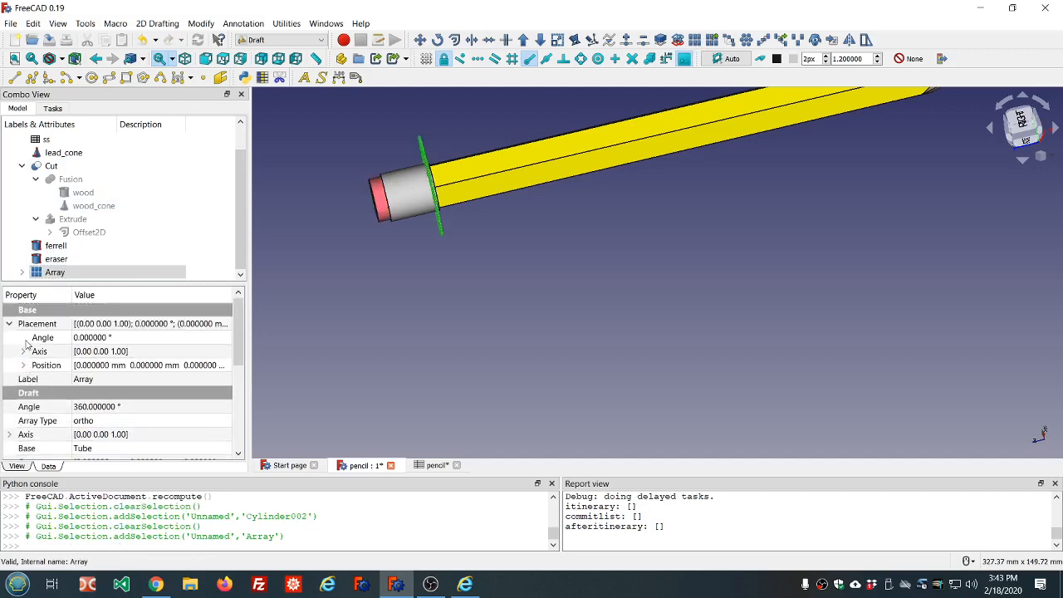
click(12, 325)
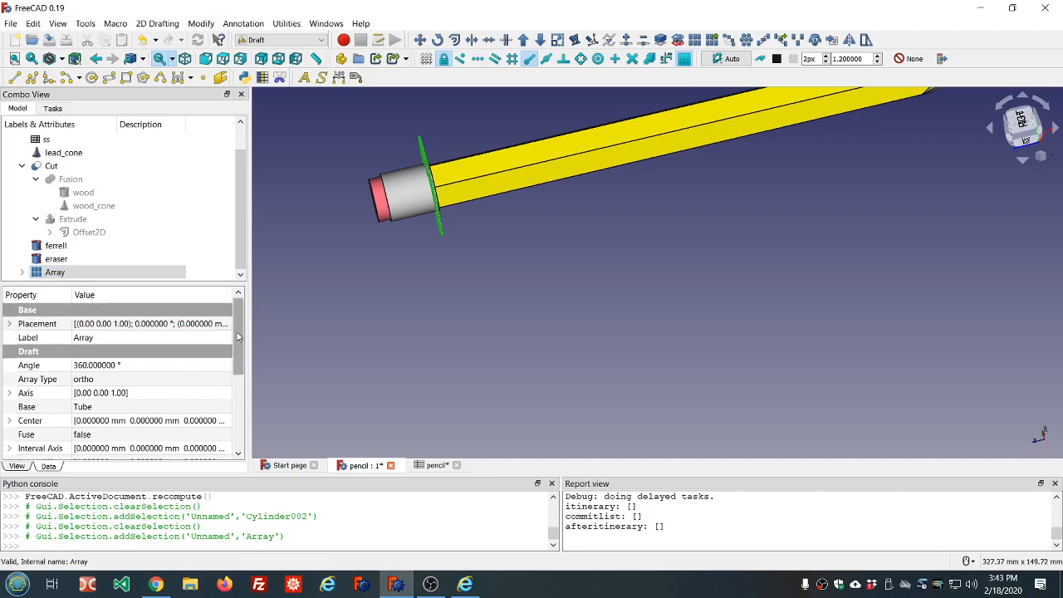
drag(239, 336, 237, 398)
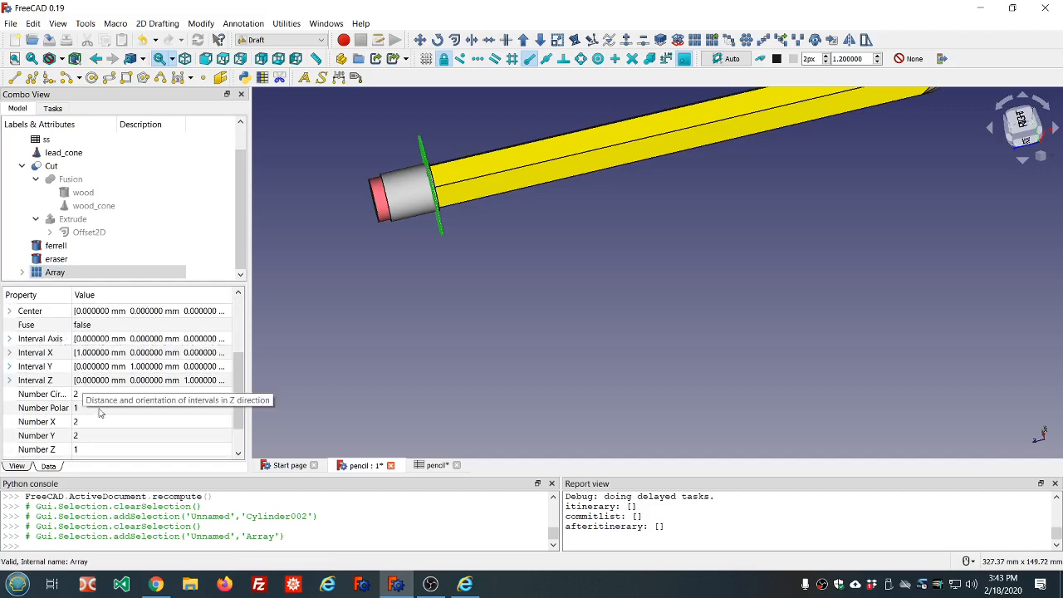
click(95, 450)
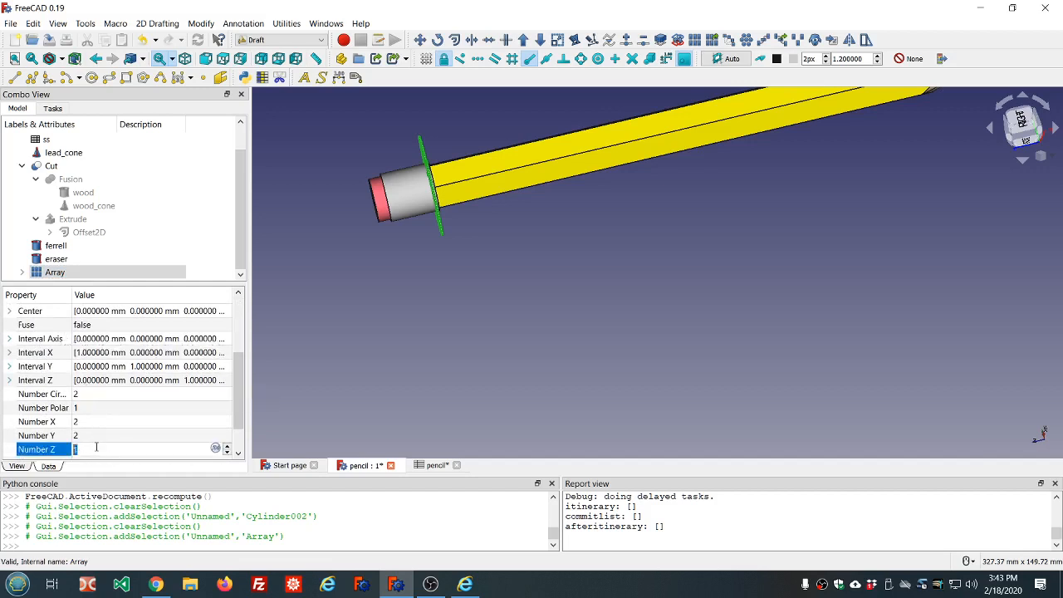
click(95, 436)
scroll(94, 430, down, 1)
click(94, 423)
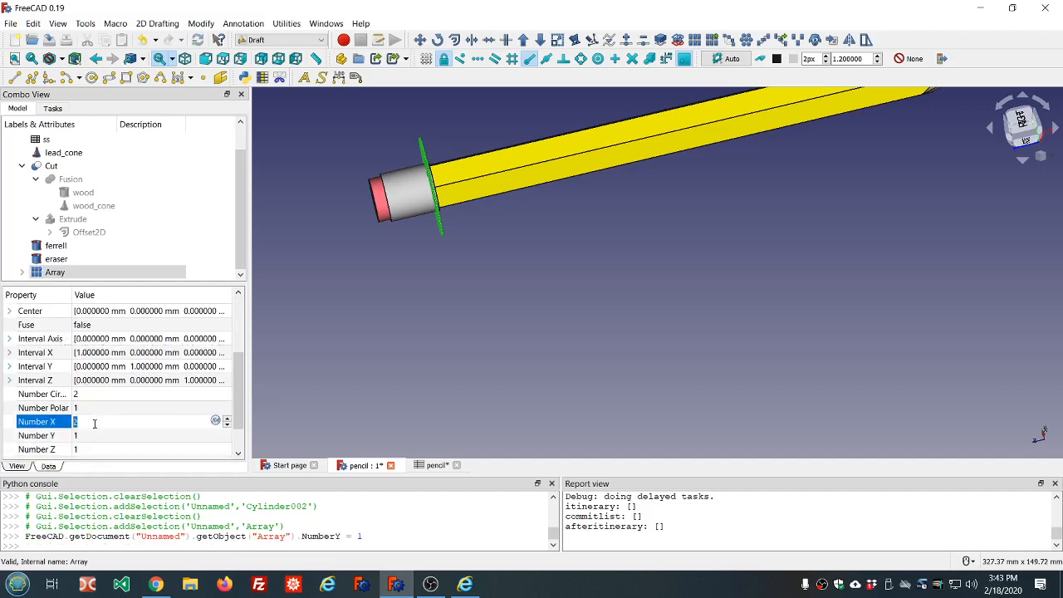
scroll(94, 424, down, 1)
Repeat the tube along the ferrell by setting the array's Number Z to 8, and deselect the array.
click(95, 450)
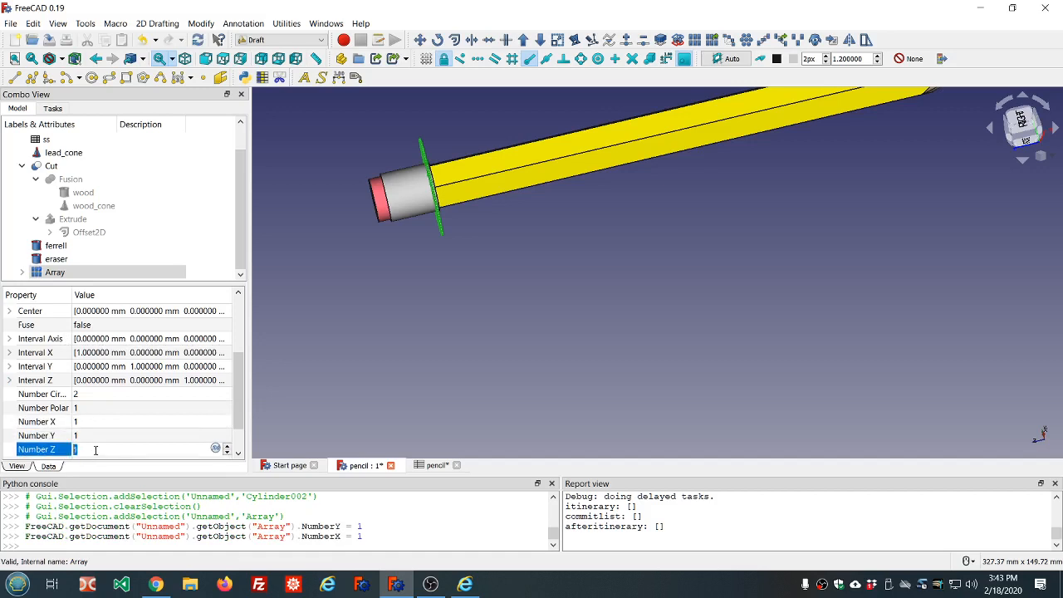
scroll(96, 449, up, 1)
scroll(96, 449, up, 1)
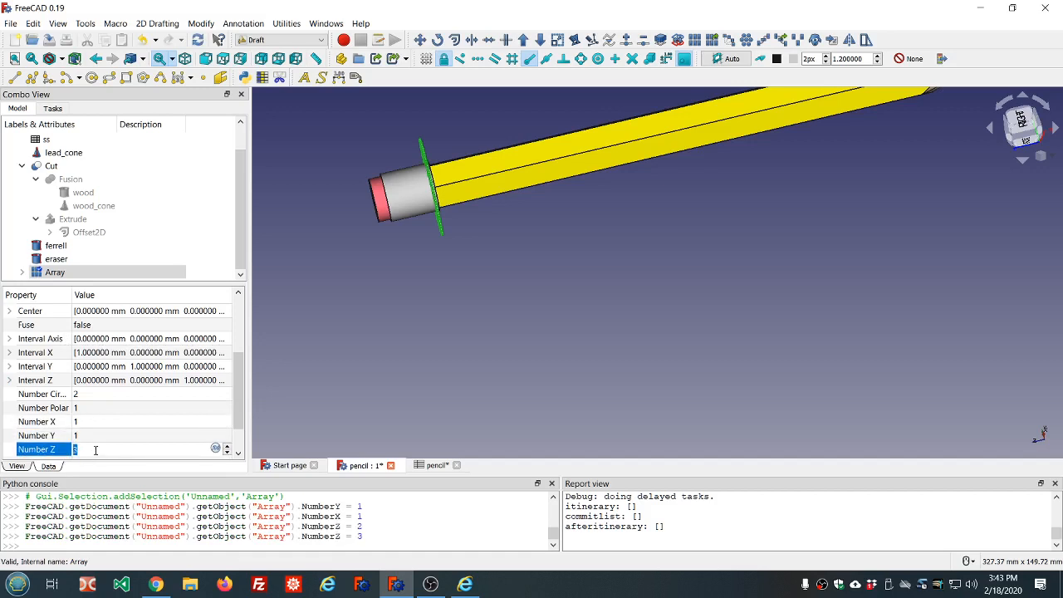
scroll(95, 449, up, 2)
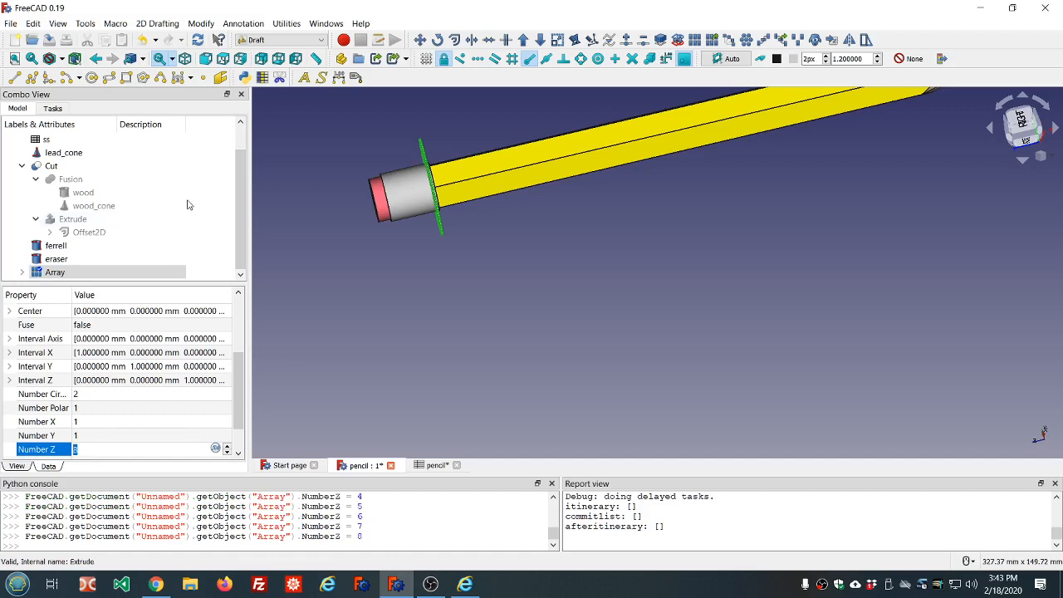
click(208, 183)
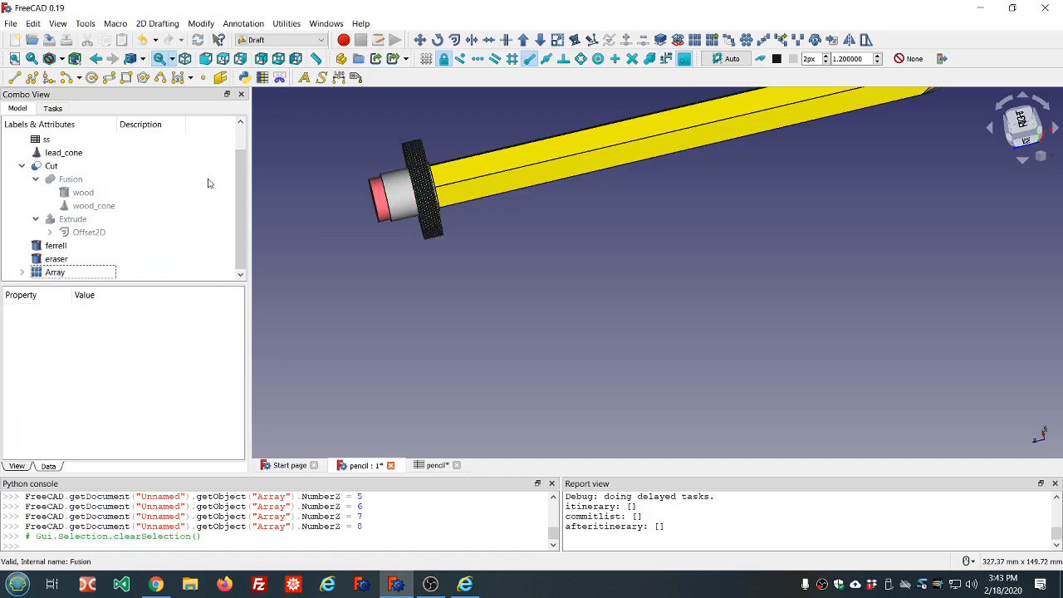
Set the tube array's Number Z to 16 to extend the rings farther along the ferrell.
scroll(421, 170, up, 5)
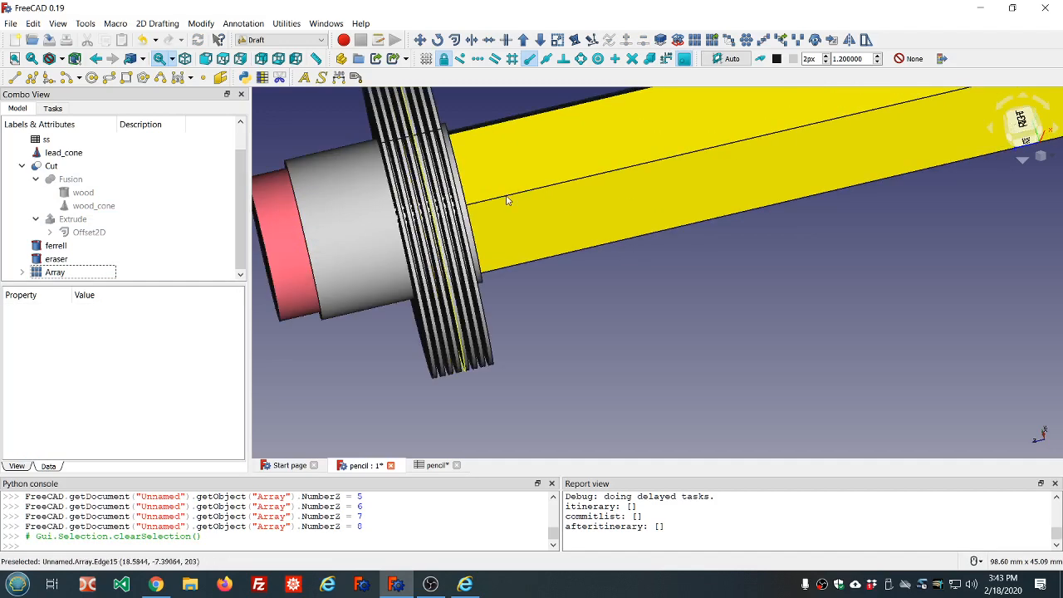
middle_drag(505, 199, 501, 196)
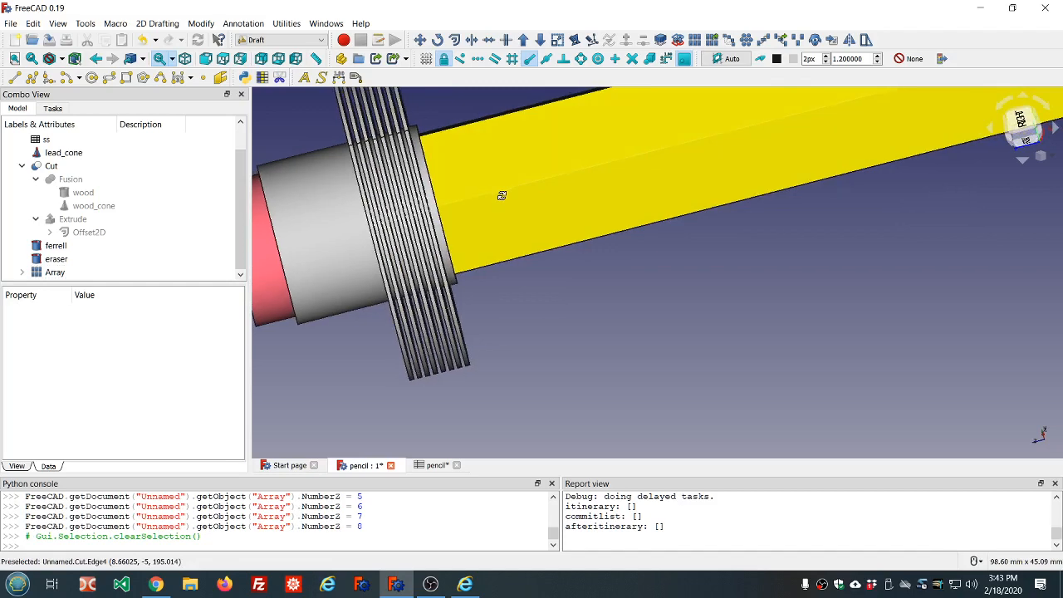
scroll(501, 199, down, 5)
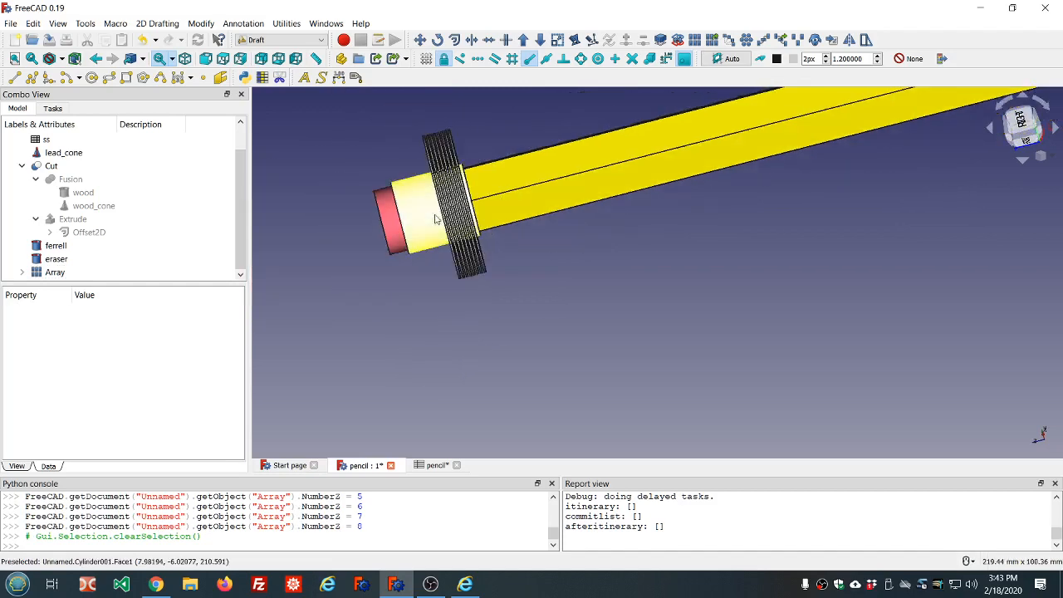
click(77, 275)
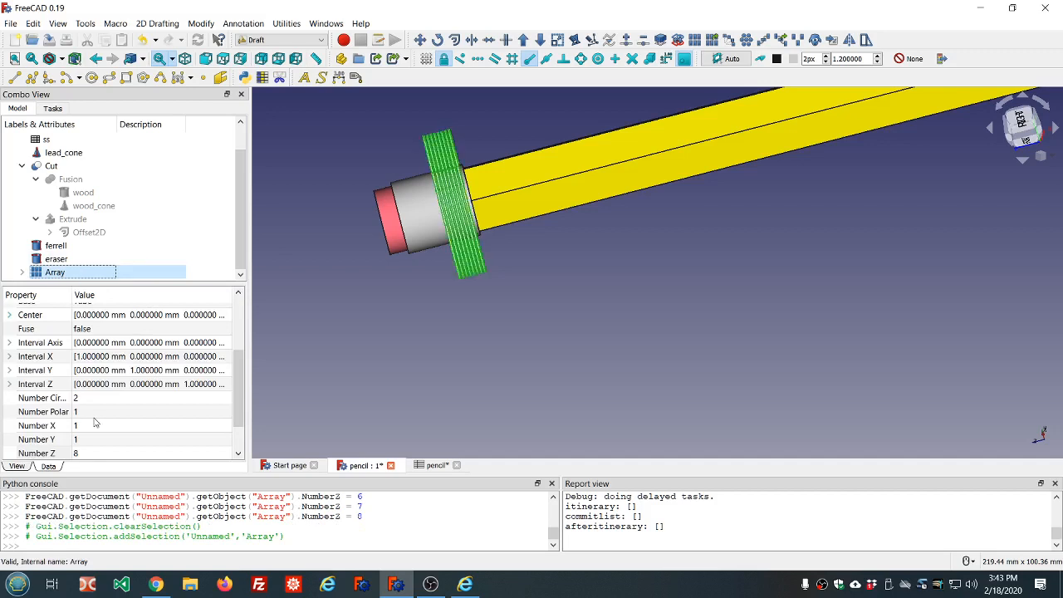
click(106, 452)
scroll(106, 452, up, 5)
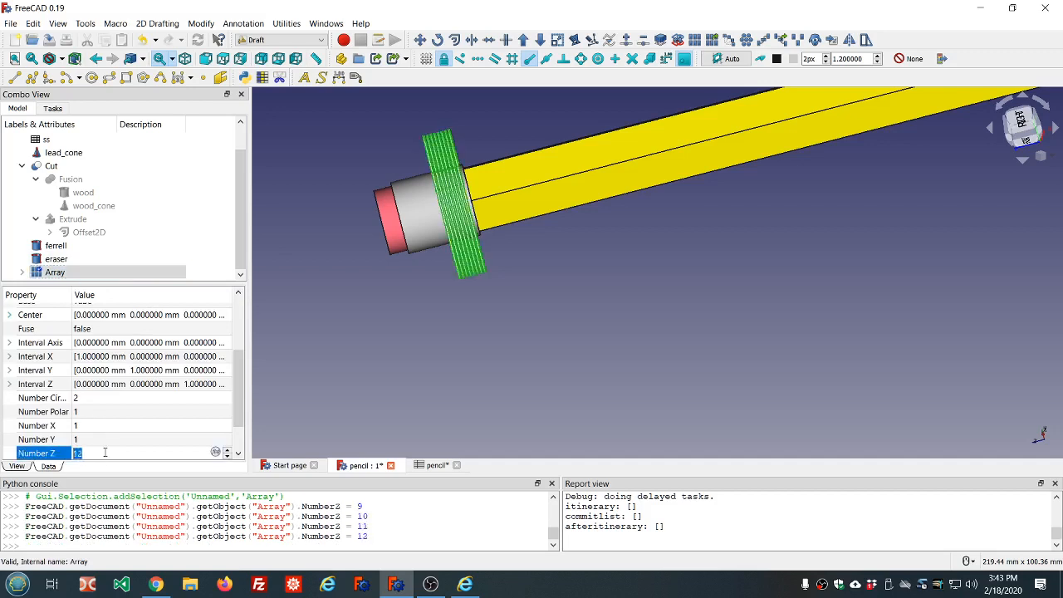
scroll(105, 452, up, 1)
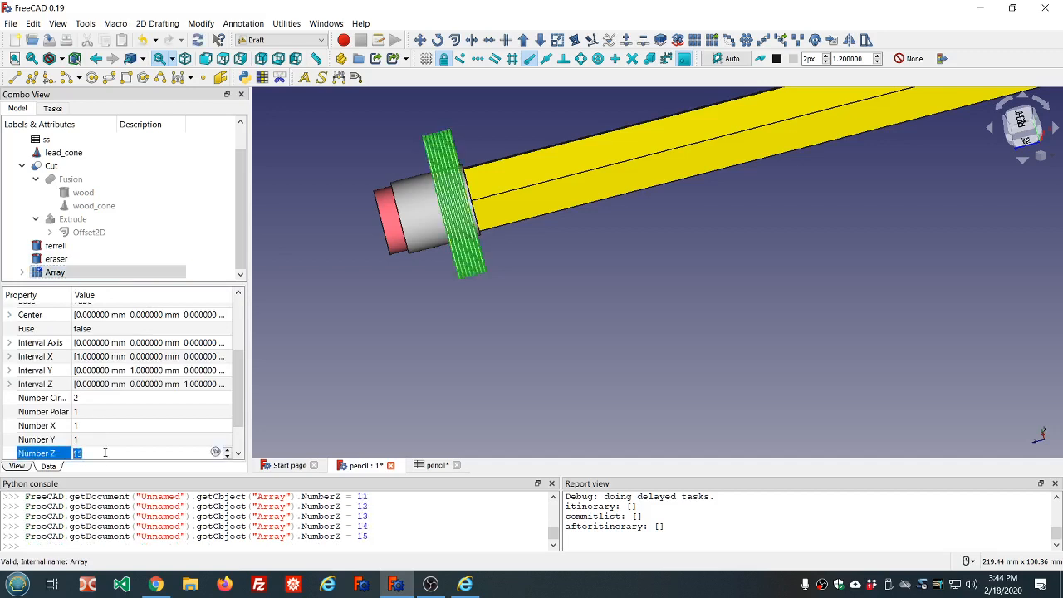
scroll(106, 451, up, 1)
key(Return)
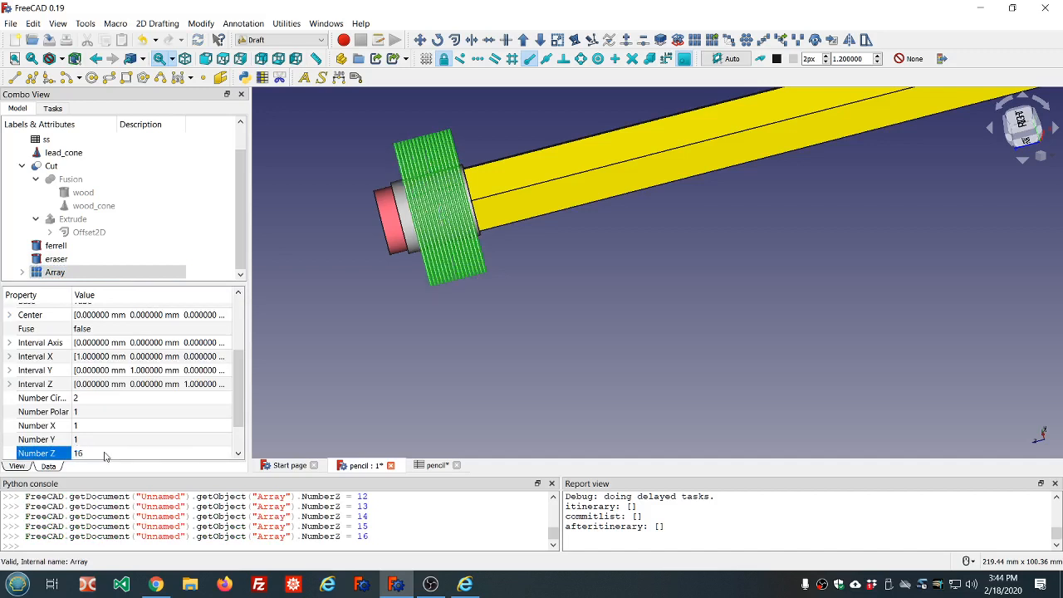
Set the tube array's Number Z to 18 and clear the selection.
scroll(105, 454, up, 1)
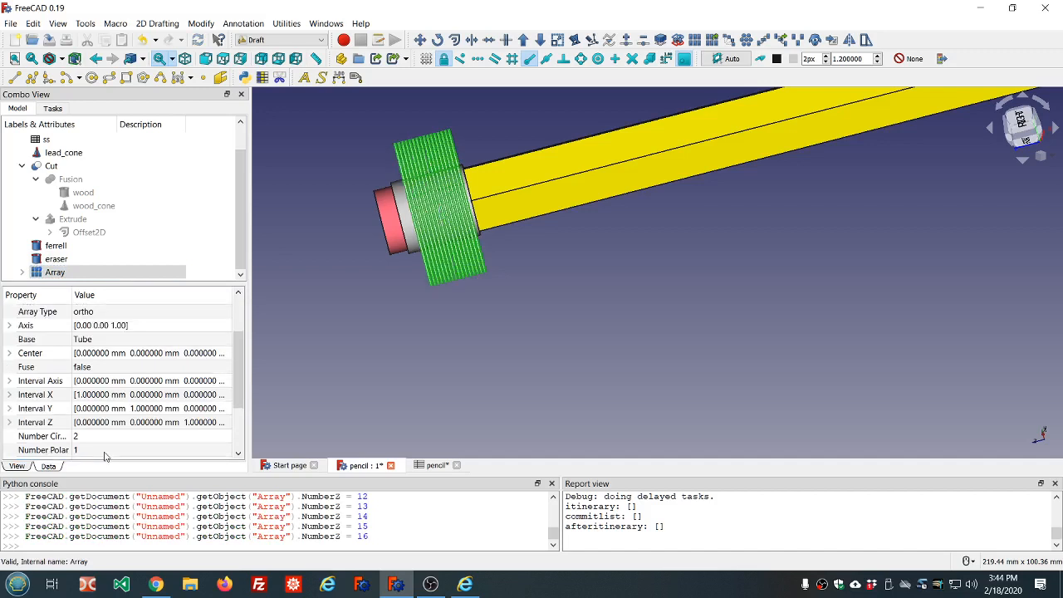
scroll(109, 439, down, 2)
click(125, 416)
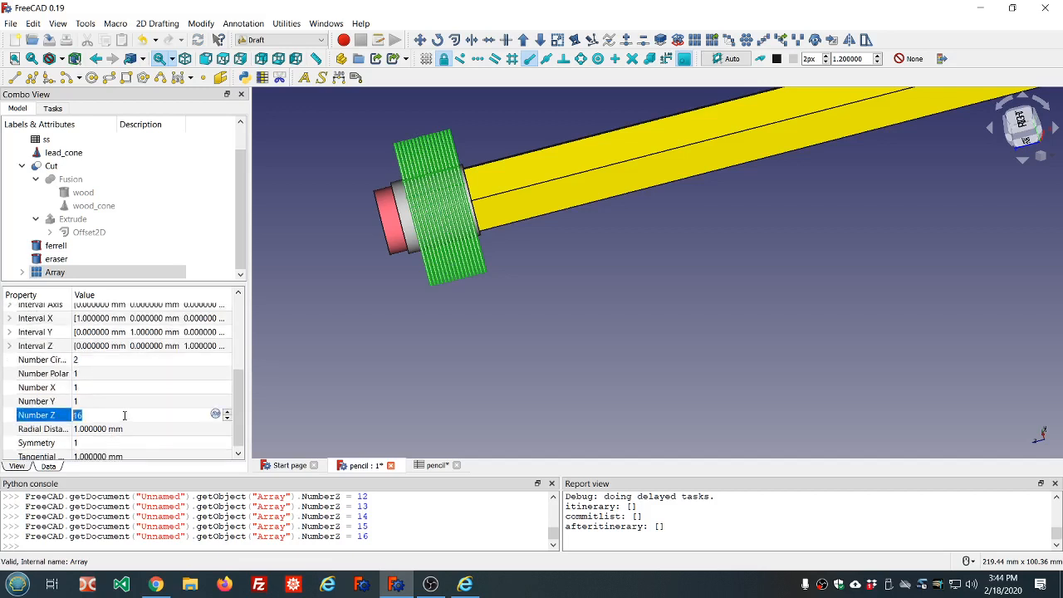
scroll(125, 415, up, 2)
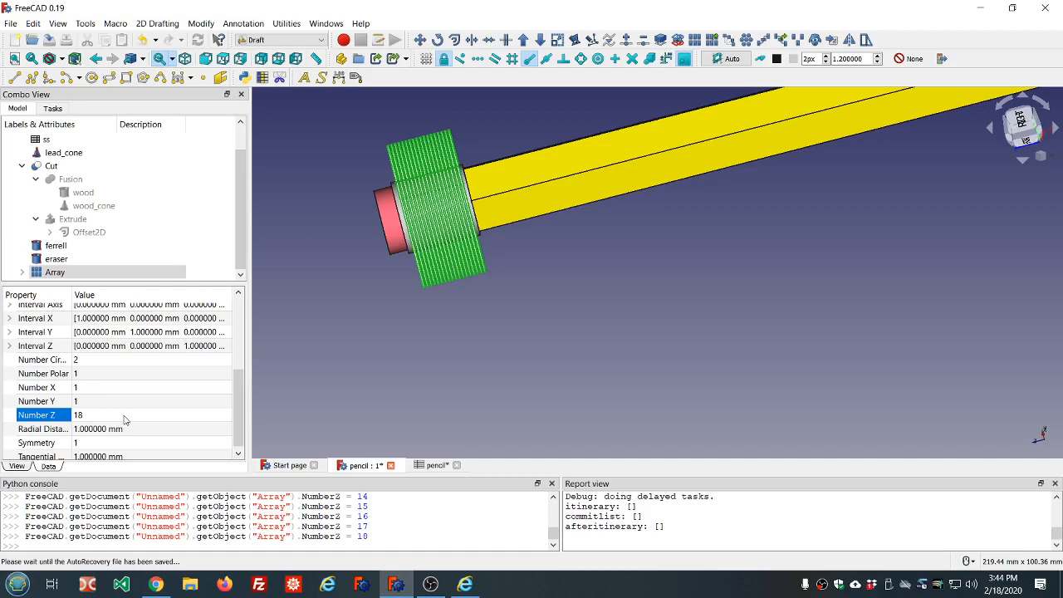
click(360, 373)
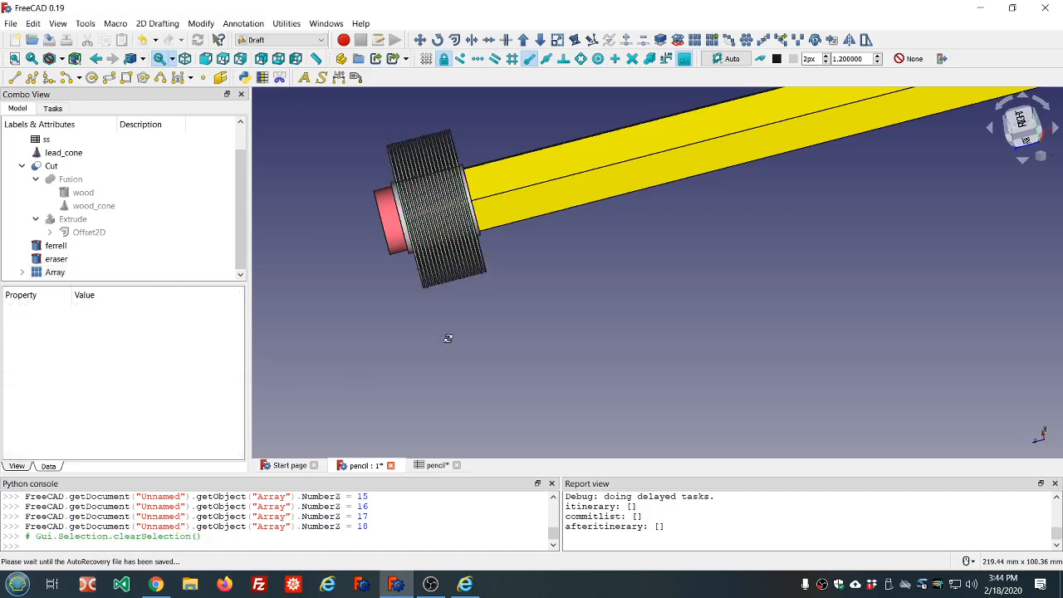
Set the tube array's Fuse property to true and deselect the array.
mouse_move(448, 338)
middle_down()
mouse_move(526, 339)
mouse_move(434, 337)
middle_up()
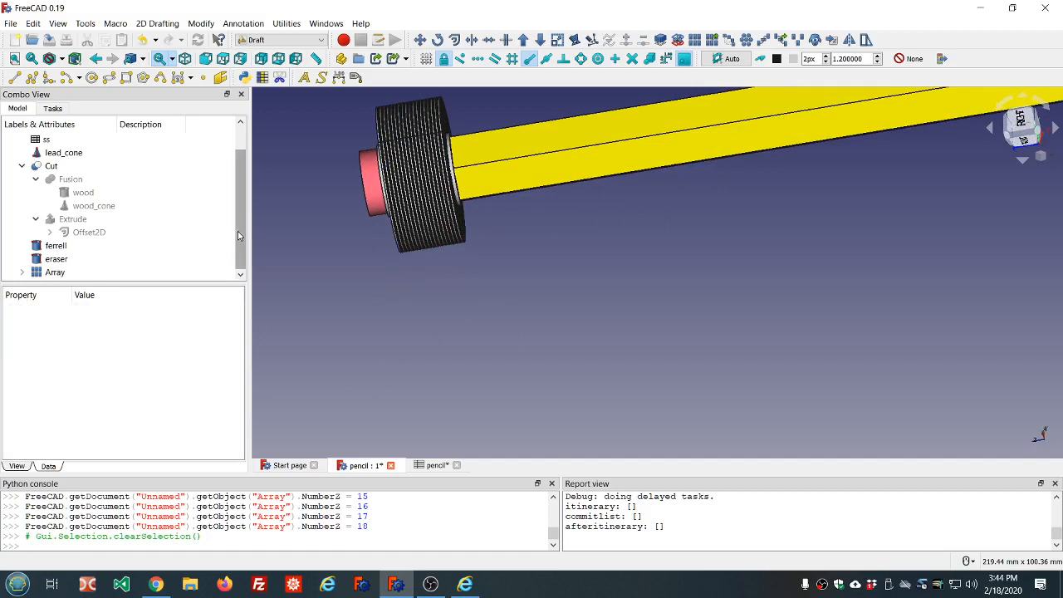
click(52, 272)
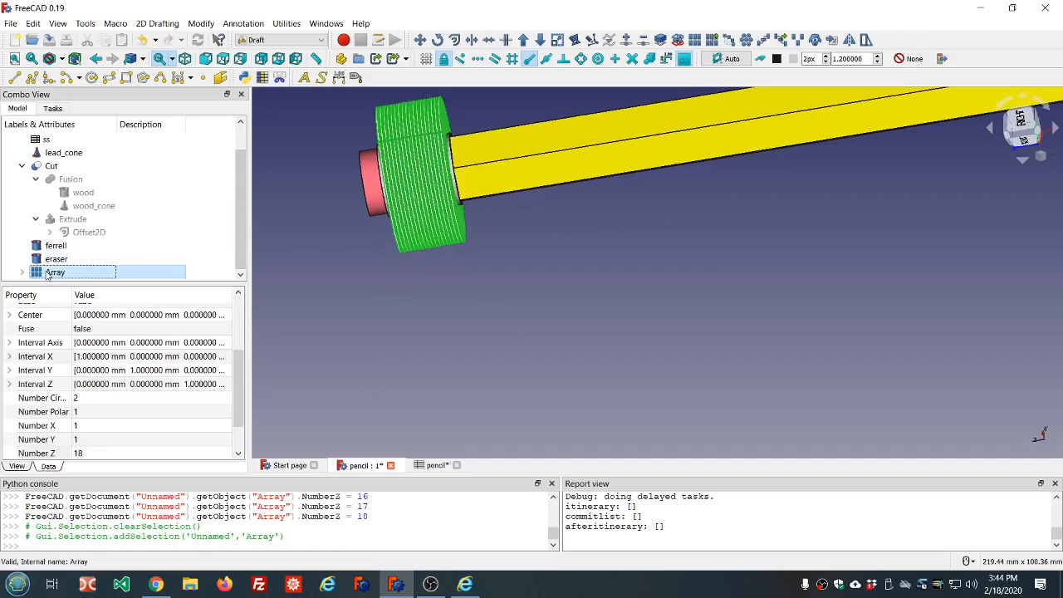
click(118, 333)
scroll(118, 333, down, 1)
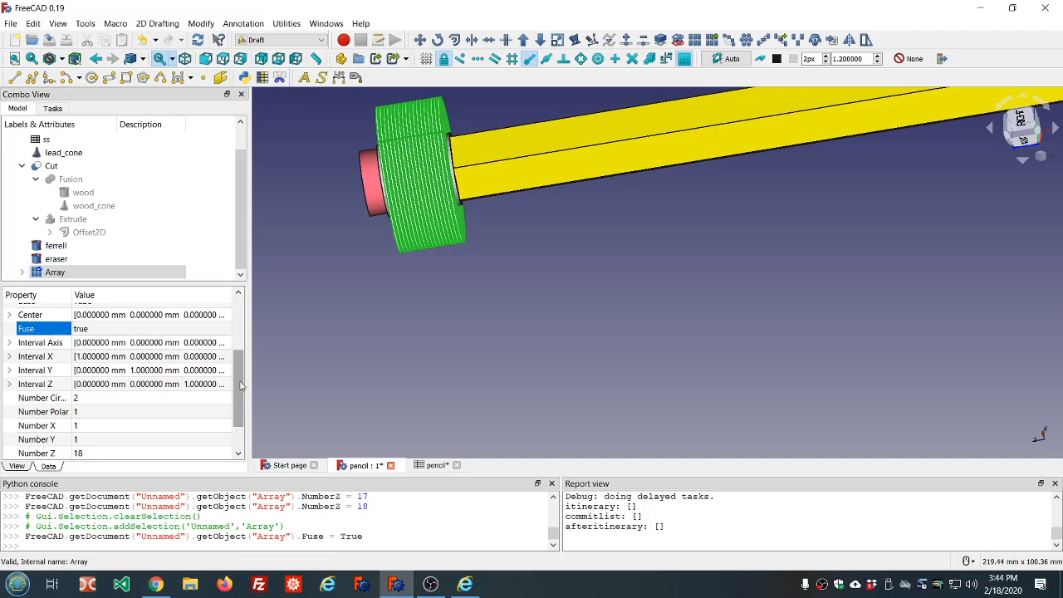
scroll(243, 390, down, 1)
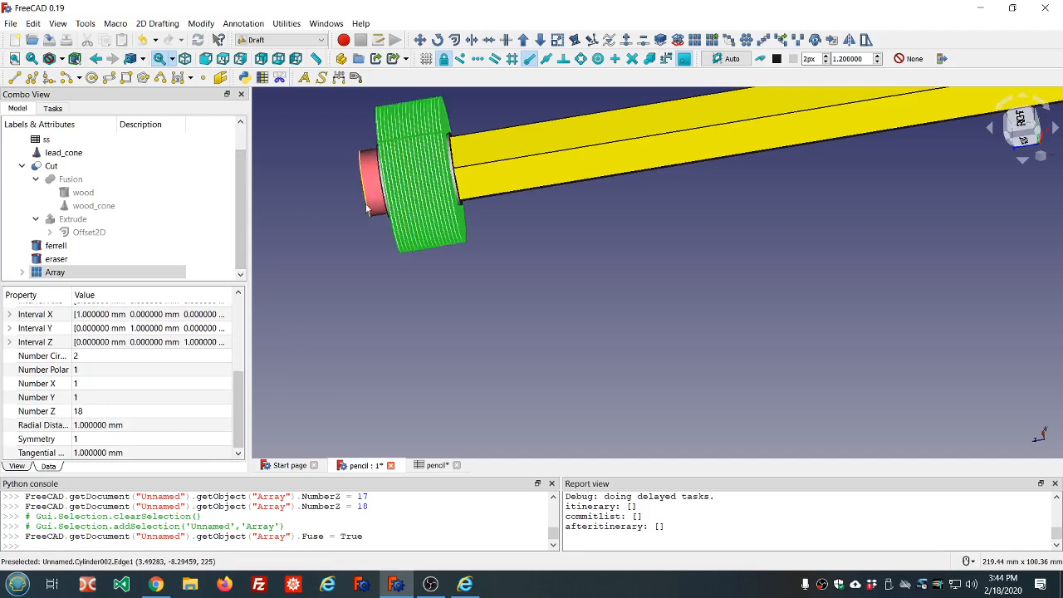
click(202, 184)
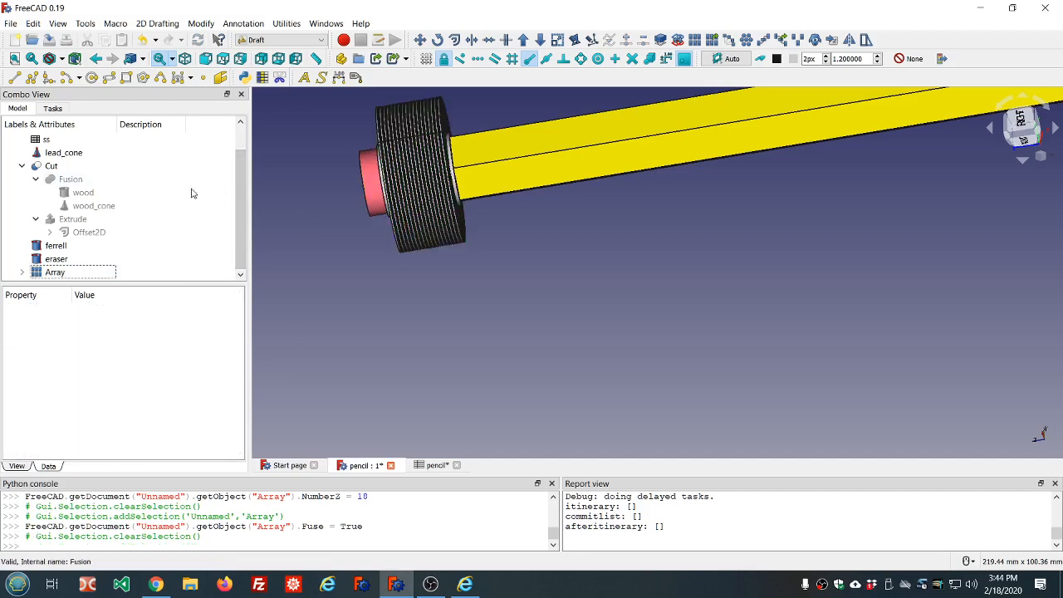
Switch to the Part workbench, subtract the fused tube array from the ferrell with a boolean cut, and clear the selection.
click(56, 246)
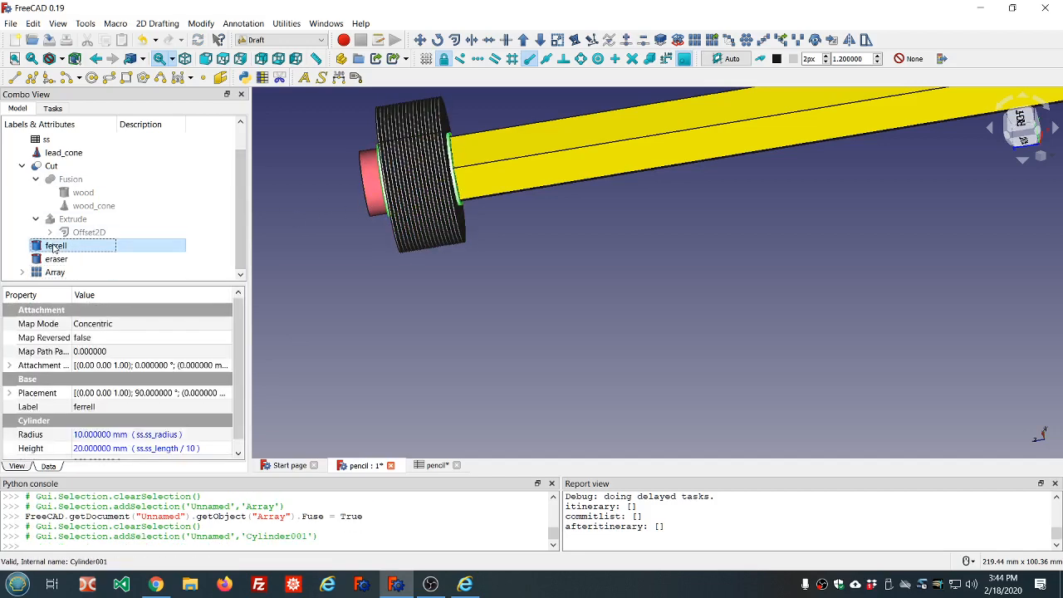
ctrl+click(57, 273)
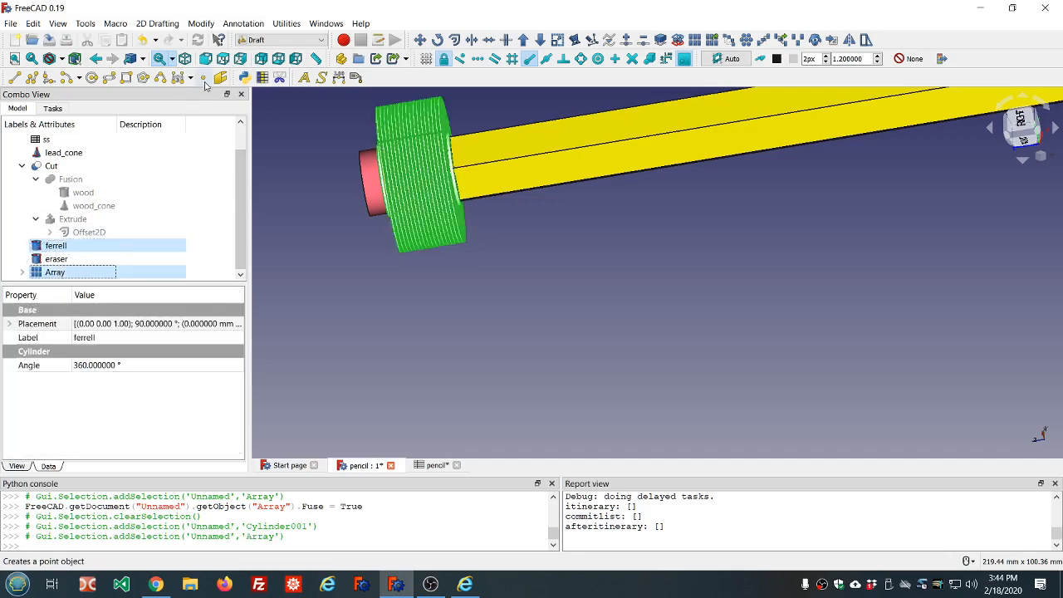
click(291, 40)
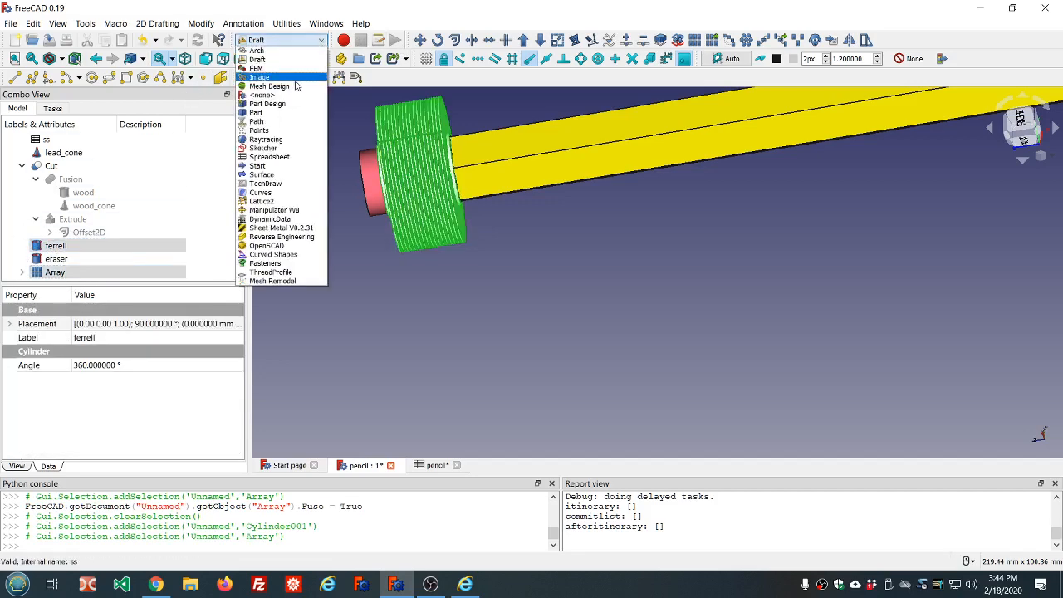
click(279, 112)
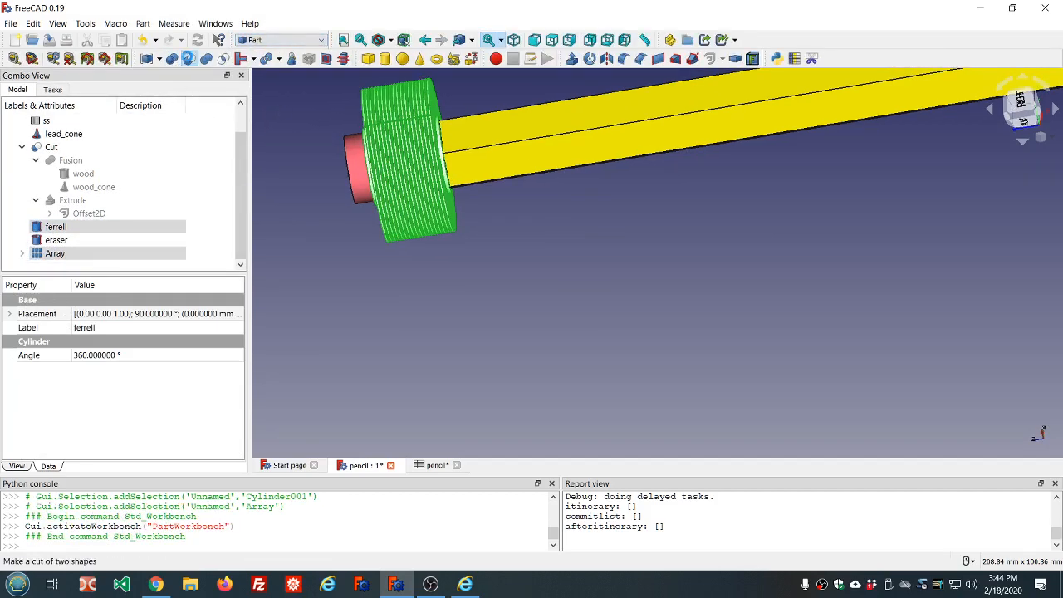
click(189, 58)
click(342, 217)
Examine the grooves cut into the ferrell up close and on the pencil as a whole.
scroll(374, 220, down, 6)
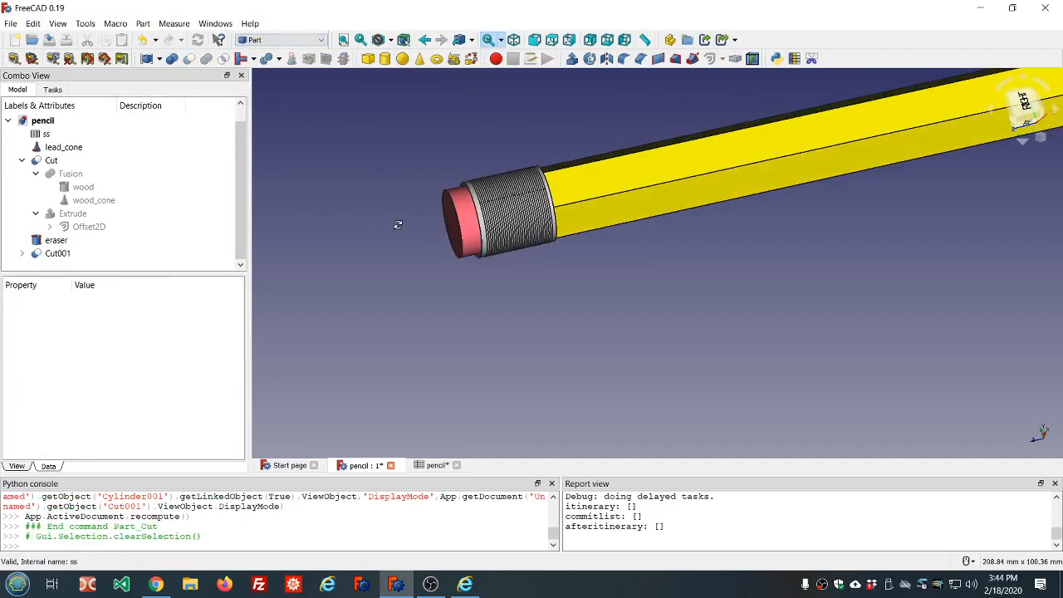
scroll(465, 253, up, 2)
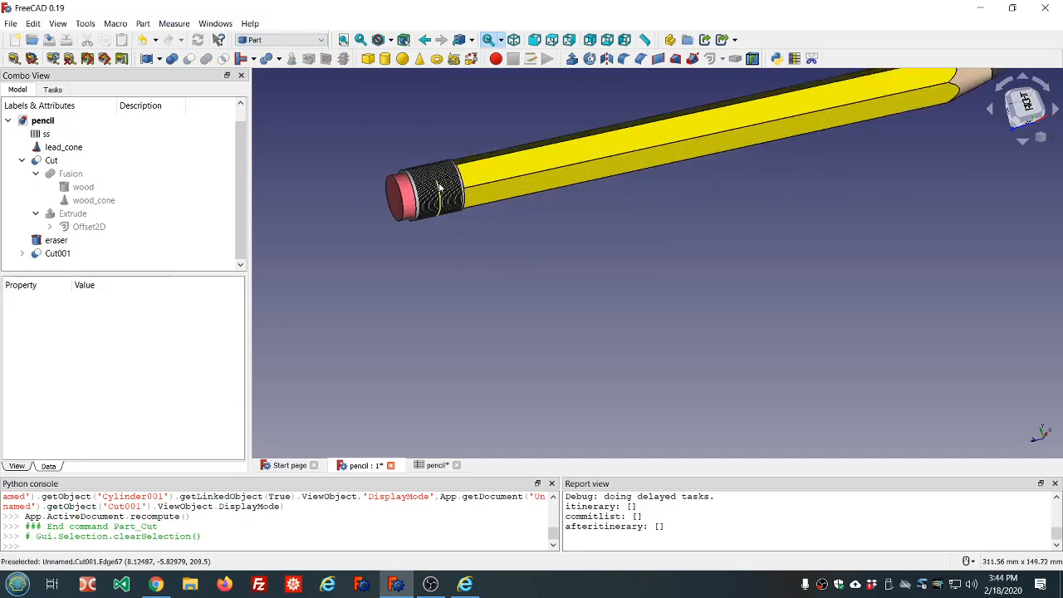
scroll(479, 253, up, 5)
scroll(431, 175, down, 1)
scroll(436, 184, down, 4)
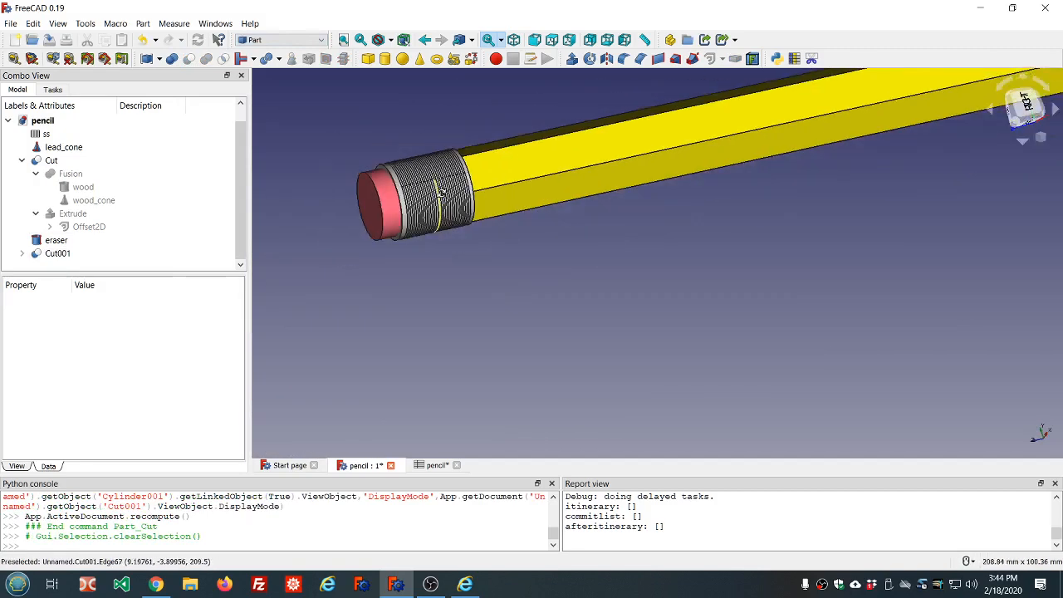
mouse_move(439, 190)
middle_down()
mouse_move(510, 192)
mouse_move(382, 177)
middle_up()
scroll(327, 148, up, 2)
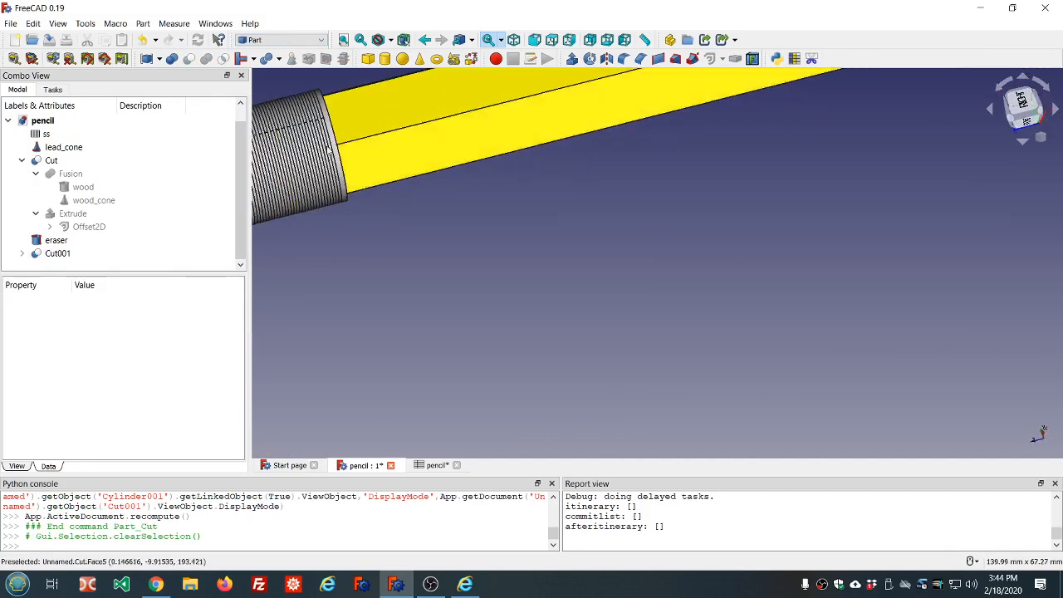
scroll(311, 121, down, 2)
scroll(312, 121, up, 5)
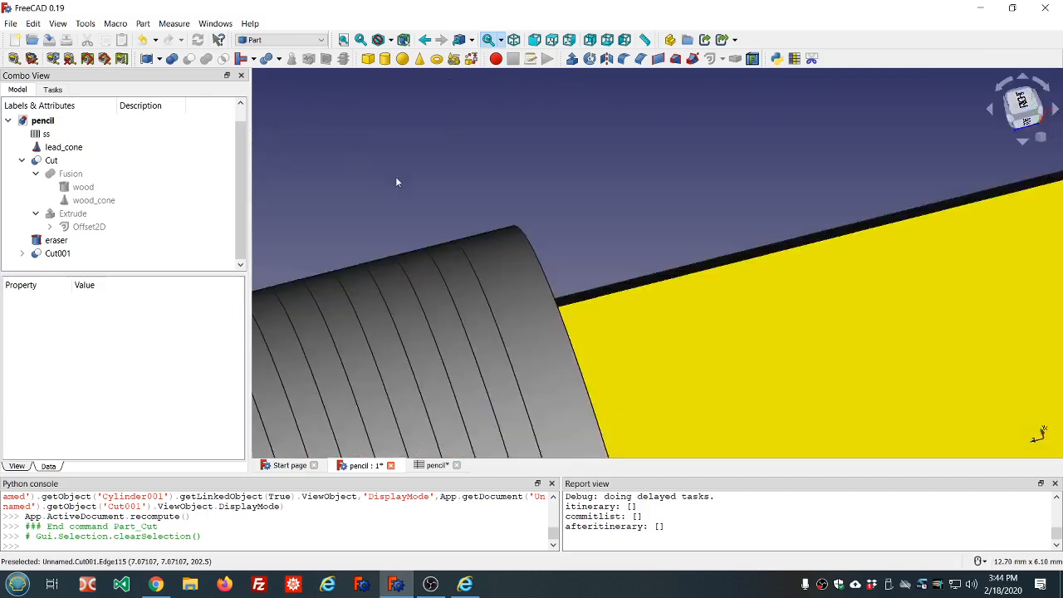
scroll(443, 234, up, 2)
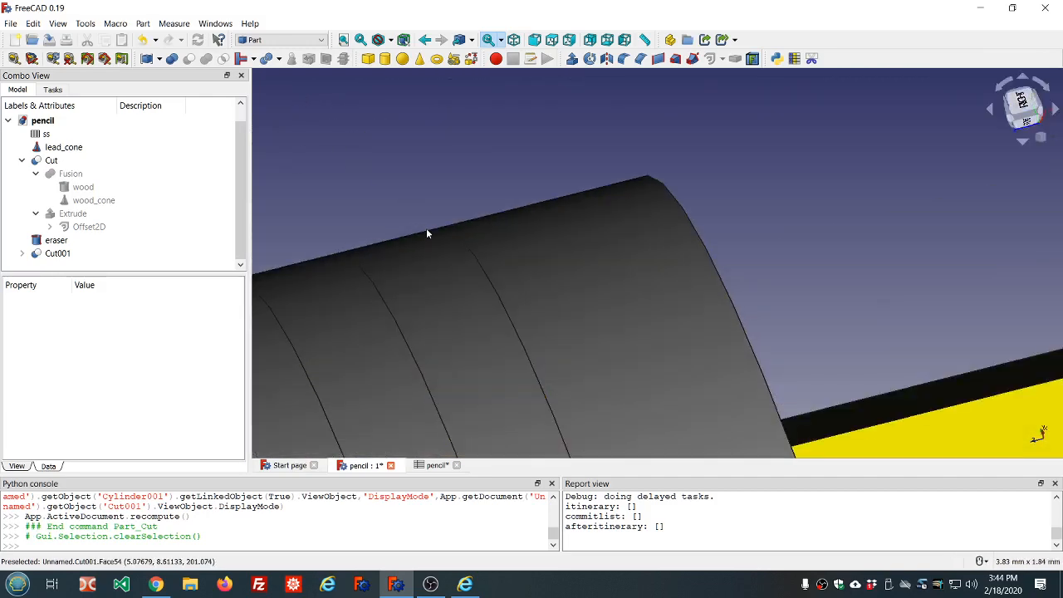
scroll(426, 233, down, 4)
scroll(426, 233, down, 4)
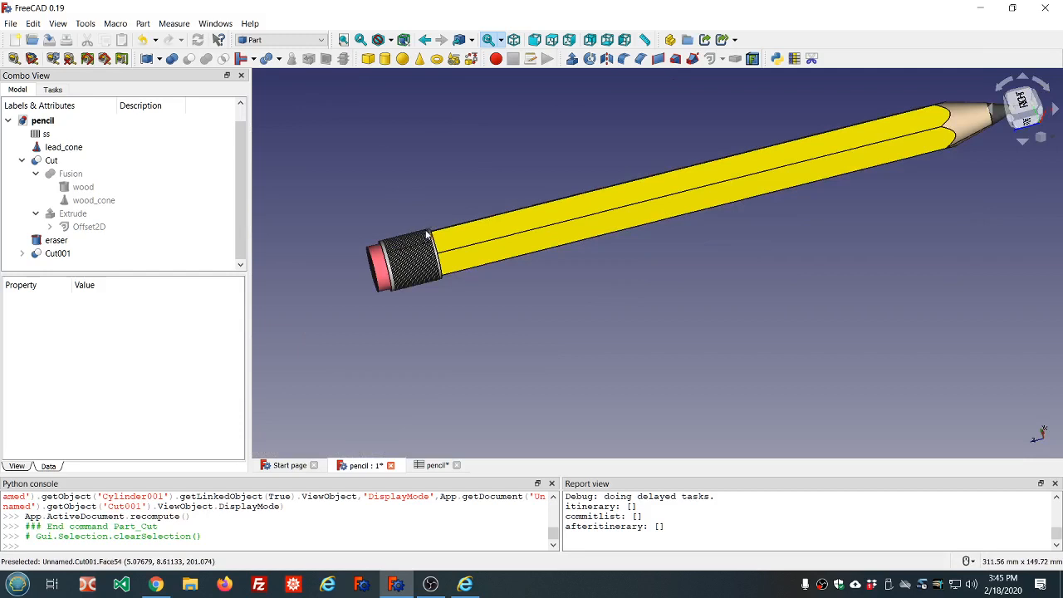
scroll(424, 236, up, 2)
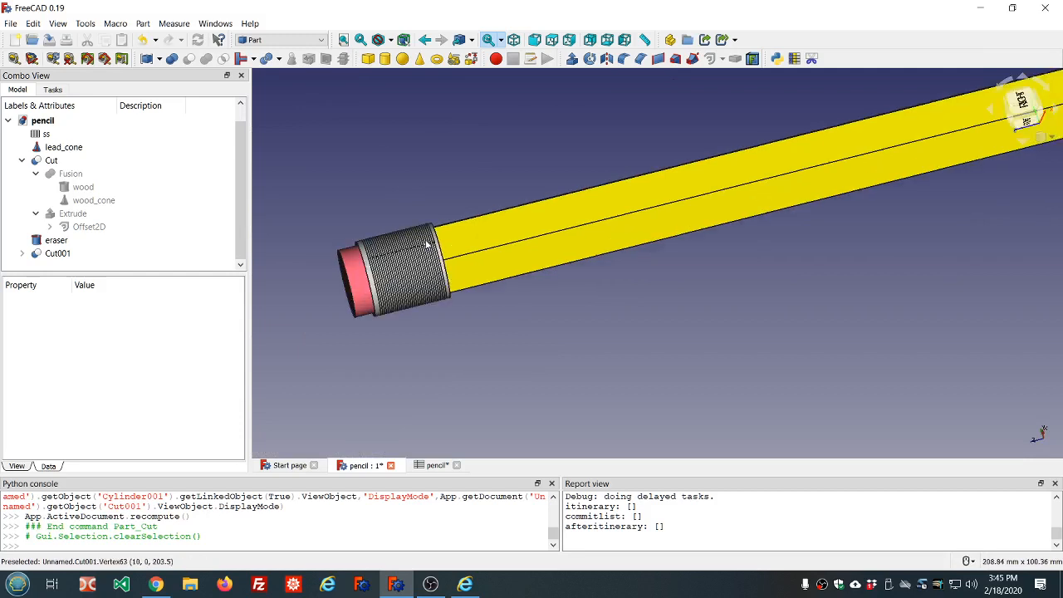
Set Number Z to 12 for the array inside the ferrell cut, clear the selection, and check the grooves.
click(24, 254)
scroll(75, 249, down, 1)
click(69, 253)
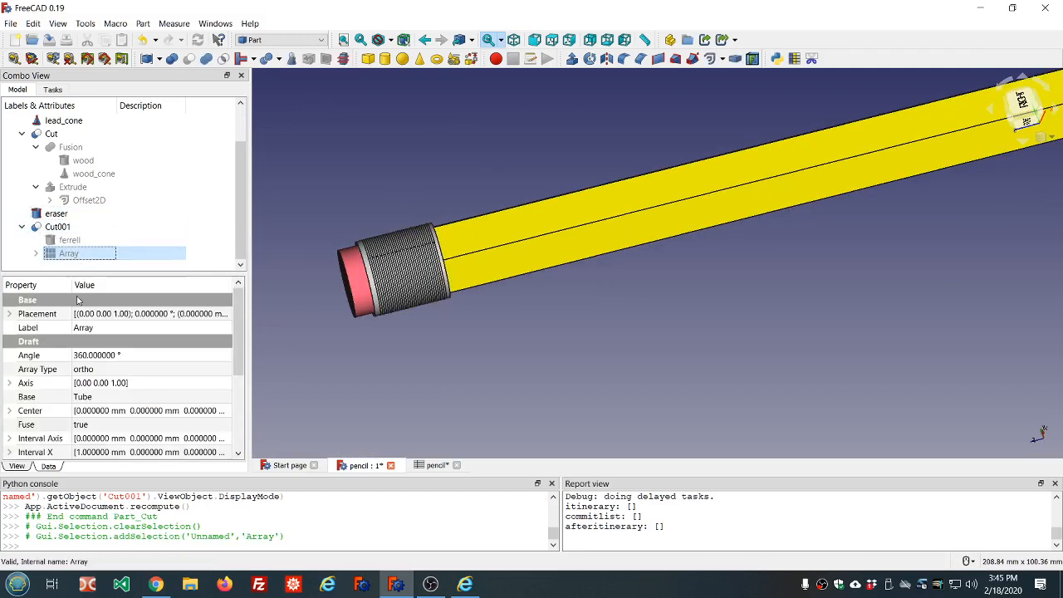
scroll(145, 400, down, 3)
click(116, 410)
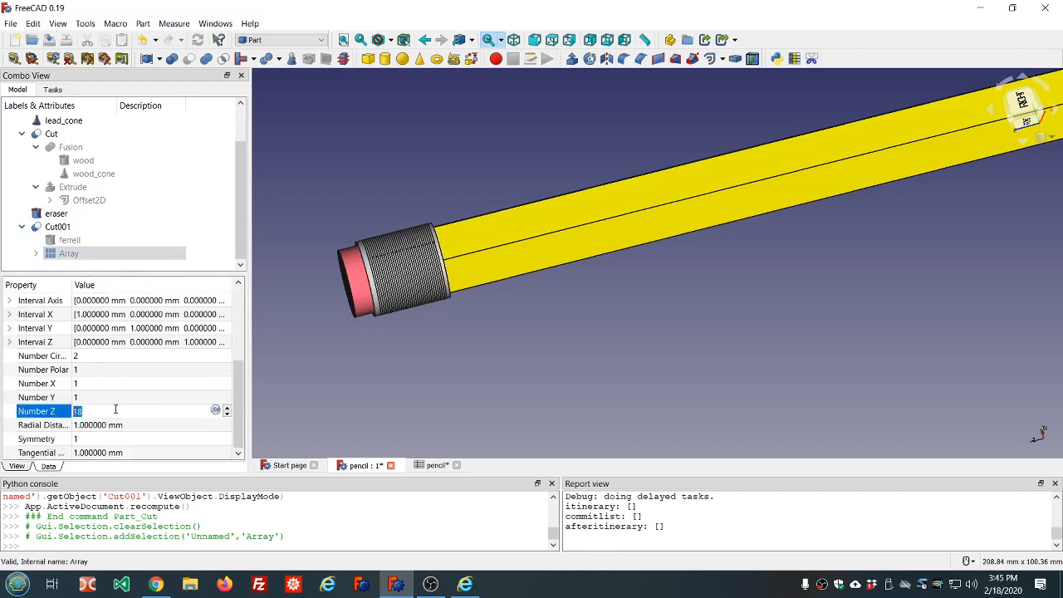
scroll(115, 409, down, 4)
scroll(116, 410, down, 2)
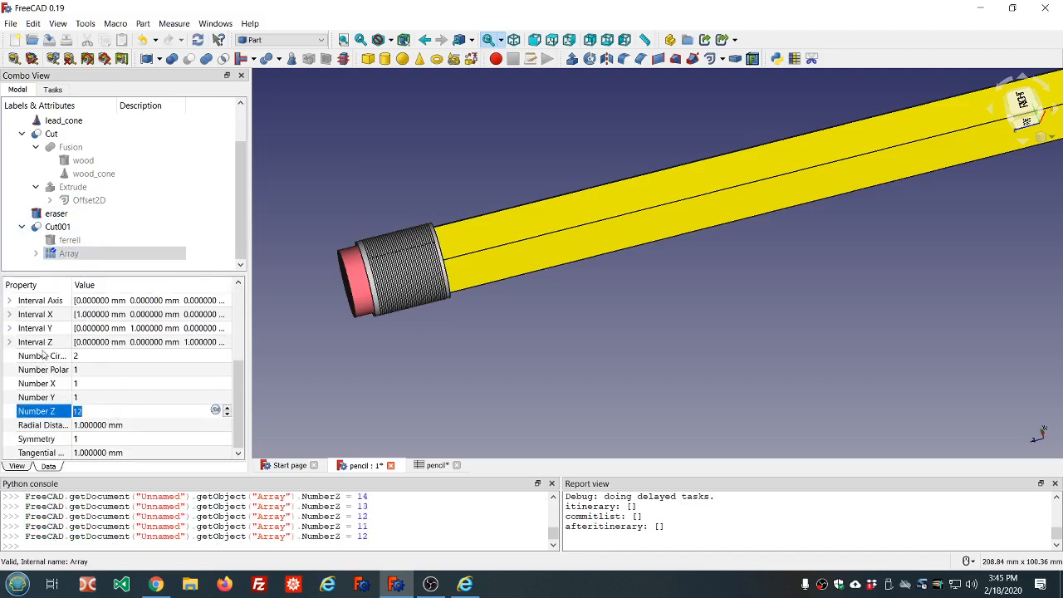
click(186, 217)
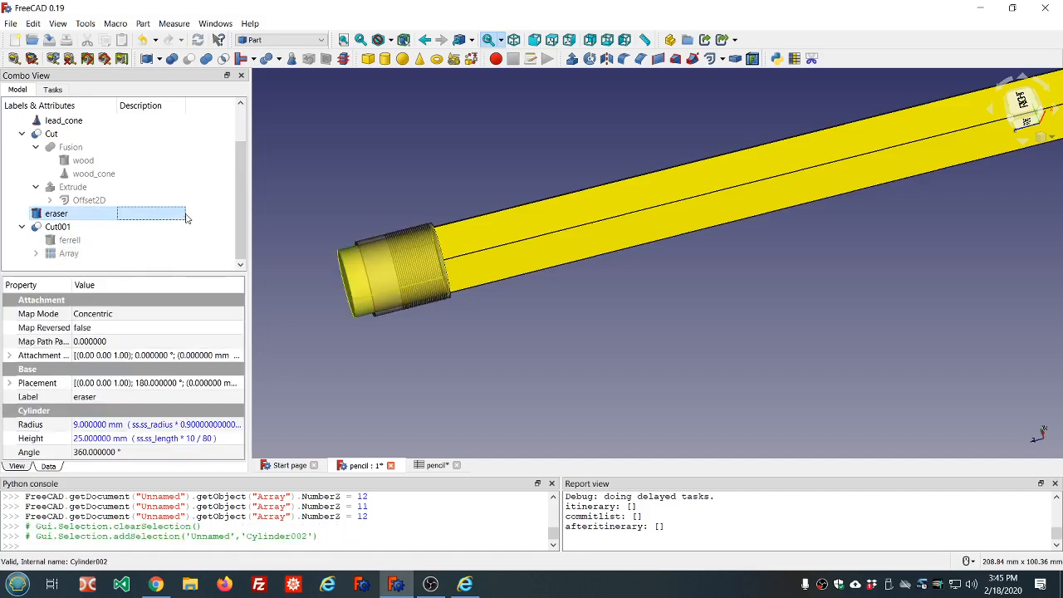
click(285, 207)
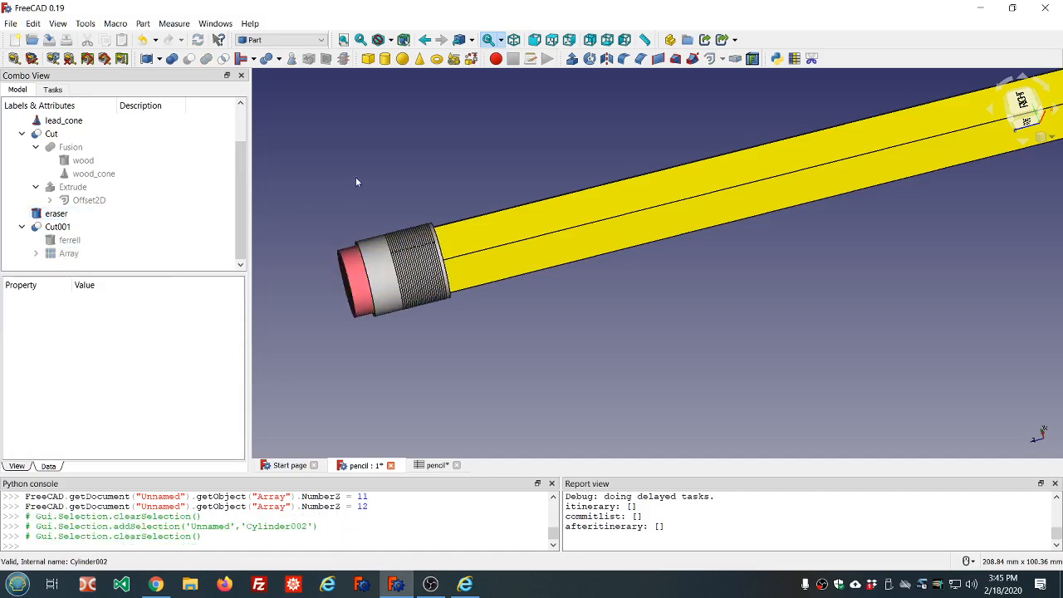
middle_drag(356, 180, 452, 178)
scroll(451, 180, down, 4)
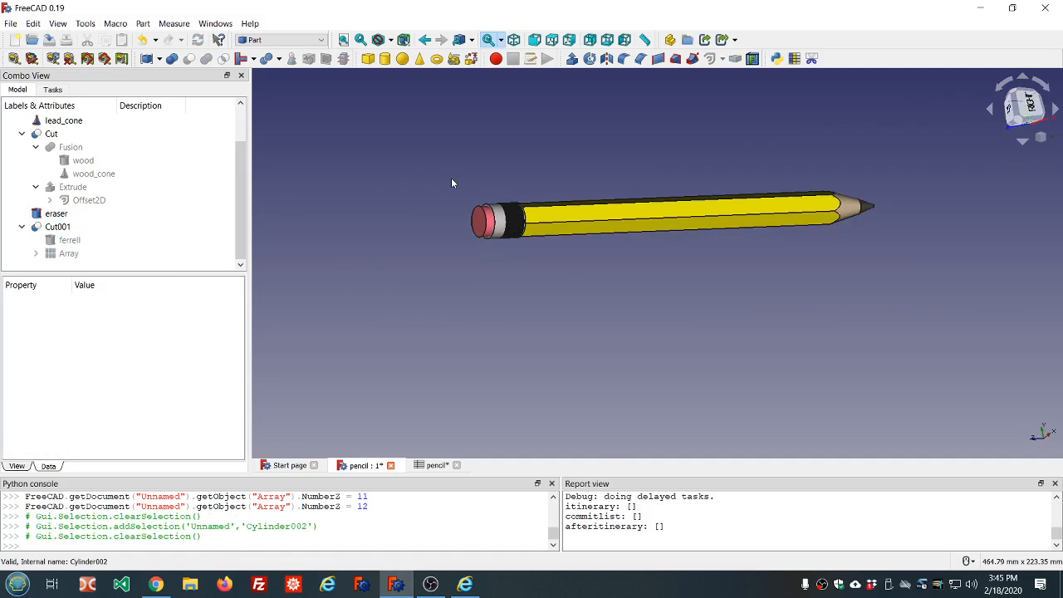
middle_drag(562, 262, 483, 254)
scroll(449, 228, up, 8)
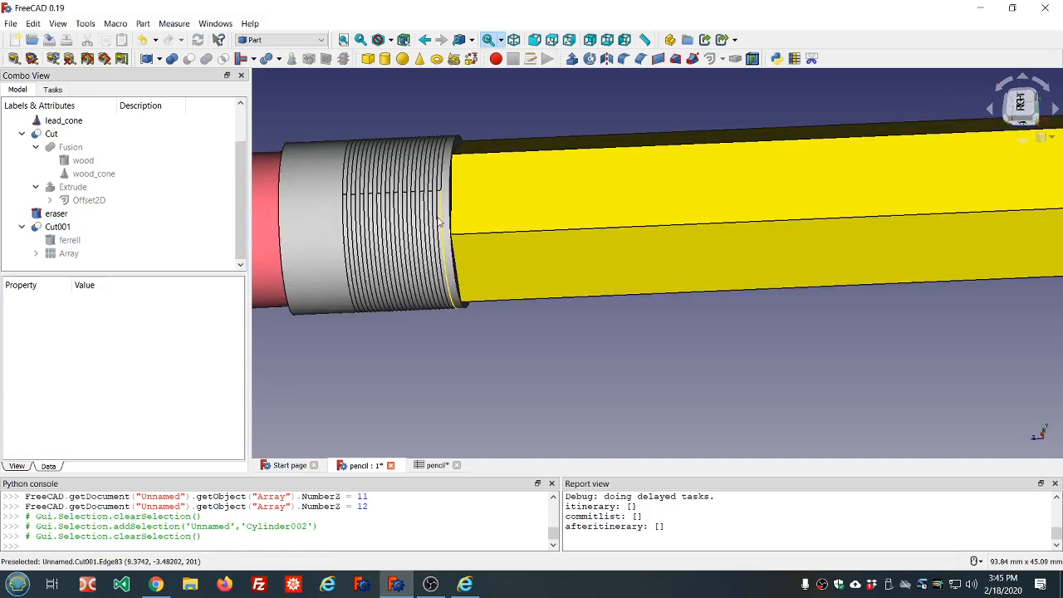
Set the z value of Interval Z to 1.5 mm for the array inside the ferrell cut and clear the selection.
scroll(440, 222, up, 2)
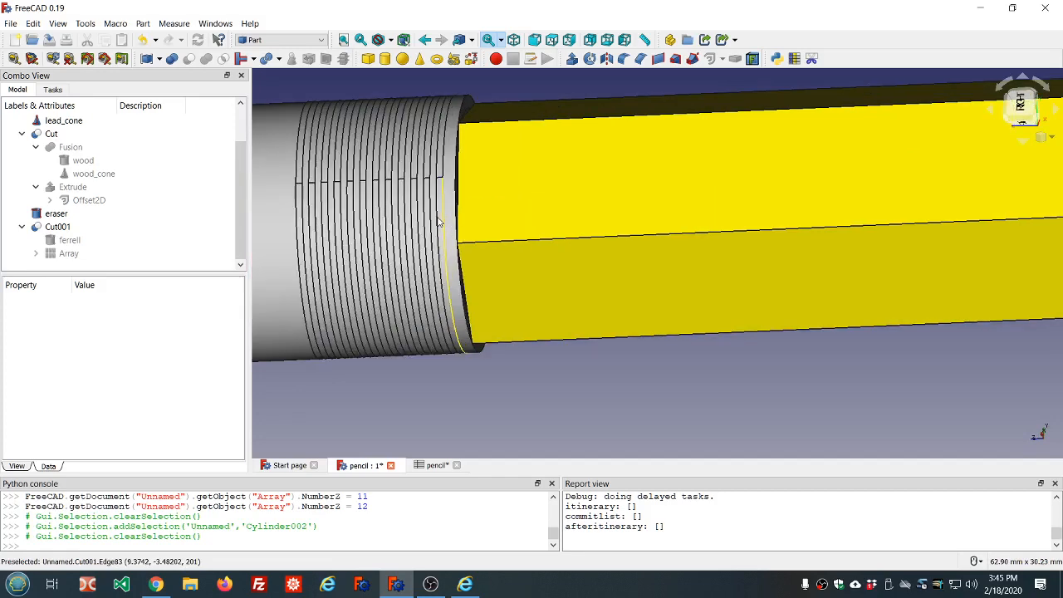
scroll(440, 222, down, 8)
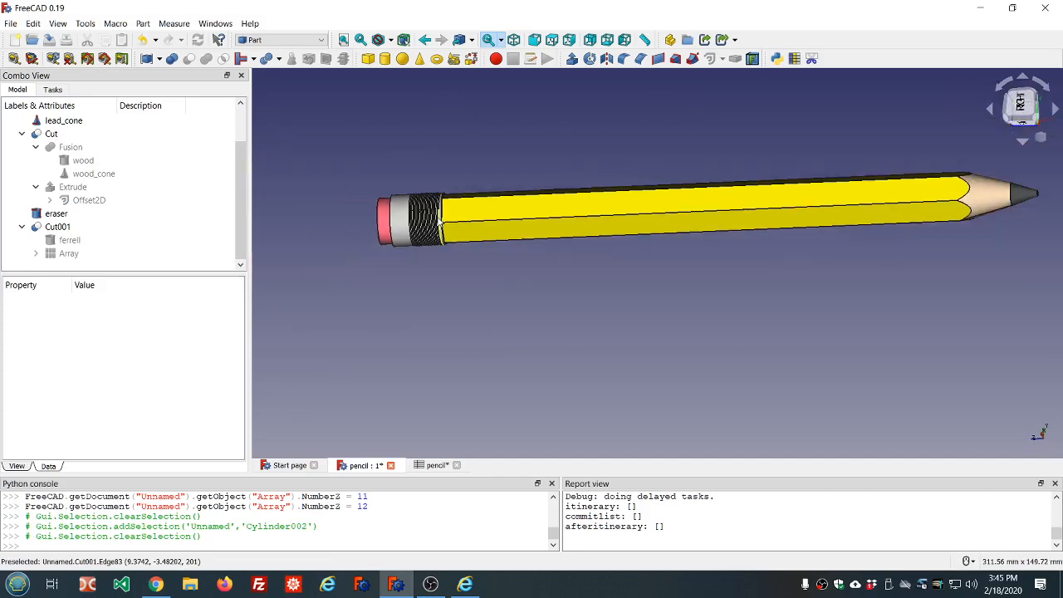
click(58, 256)
click(10, 385)
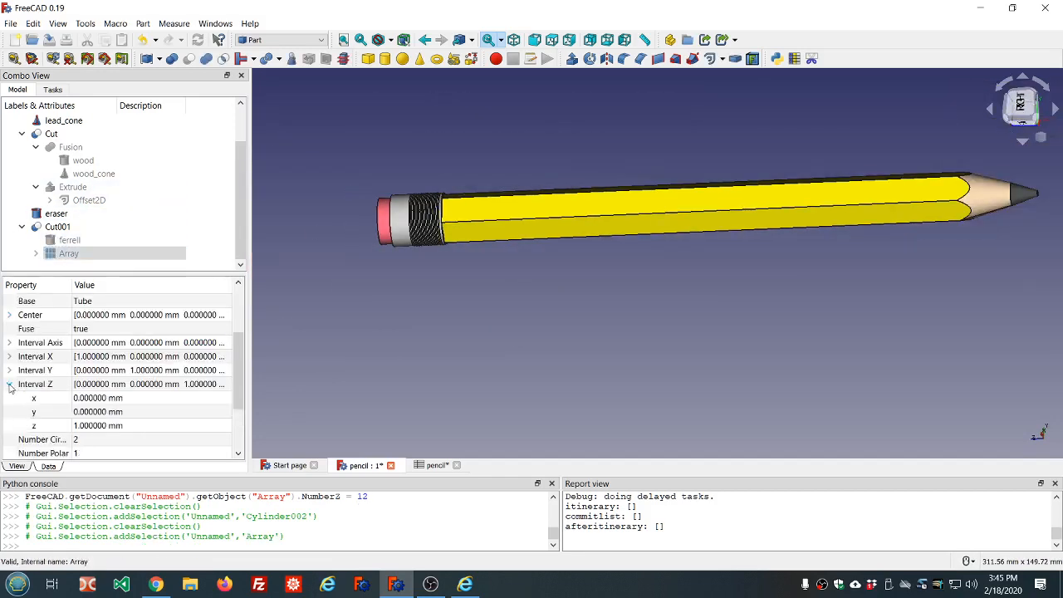
double_click(149, 427)
text(2)
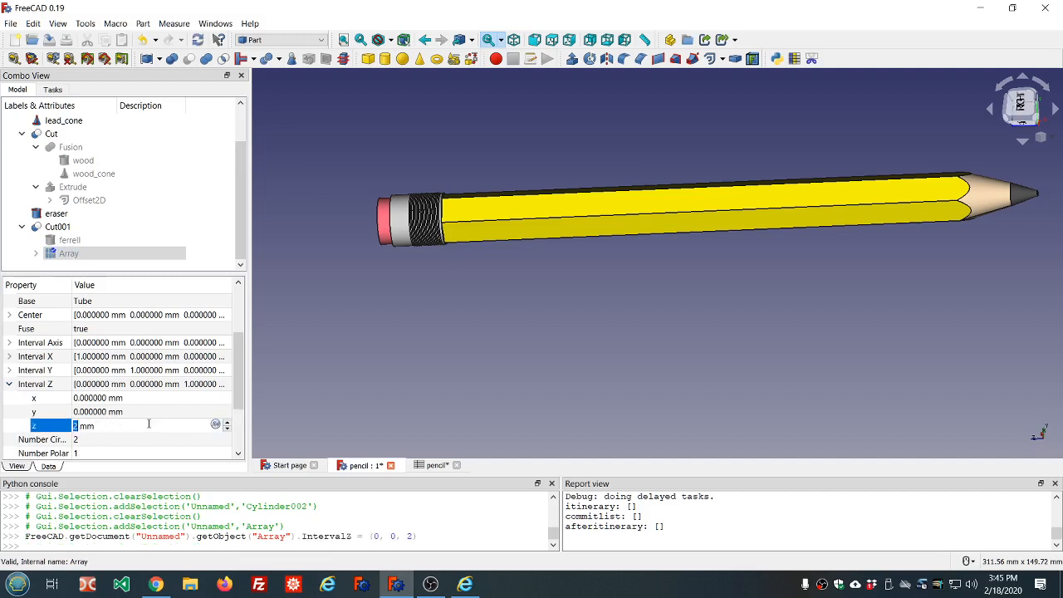
text(1.5)
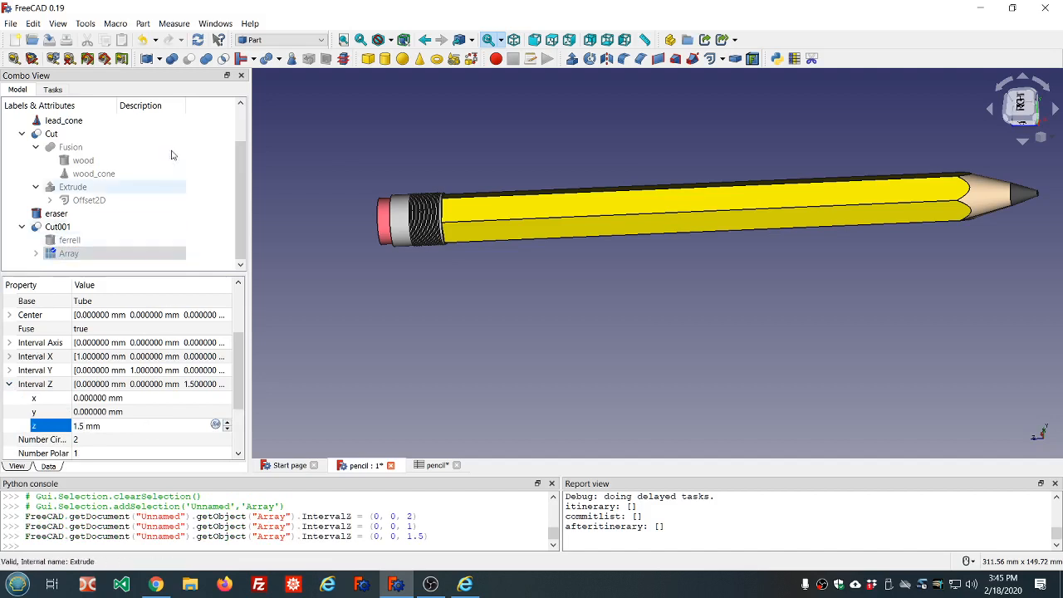
click(162, 147)
click(330, 258)
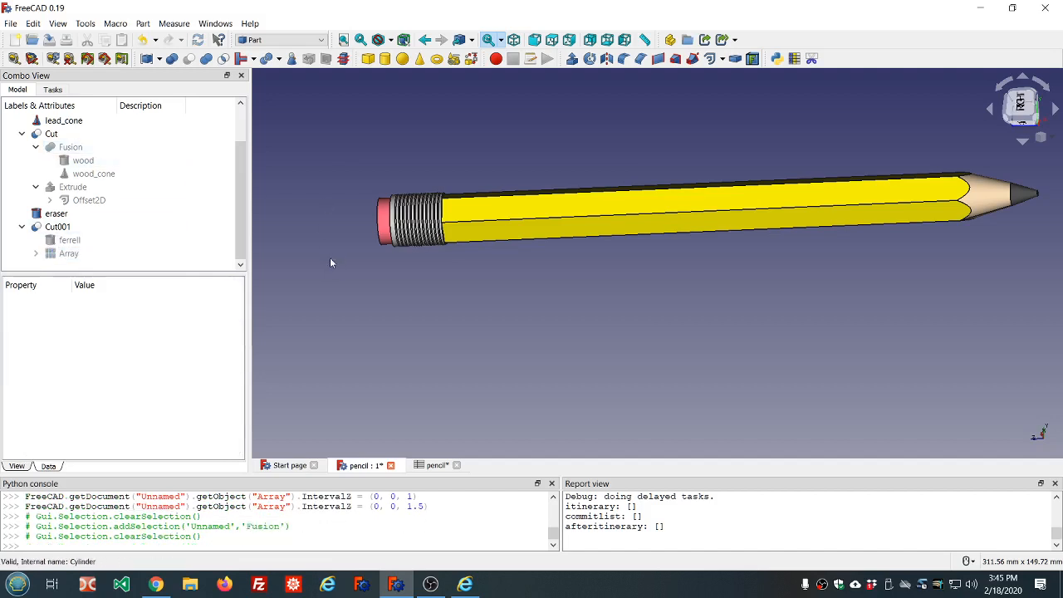
Examine the respaced grooves on the ferrell and the pencil as a whole.
middle_drag(330, 257, 415, 266)
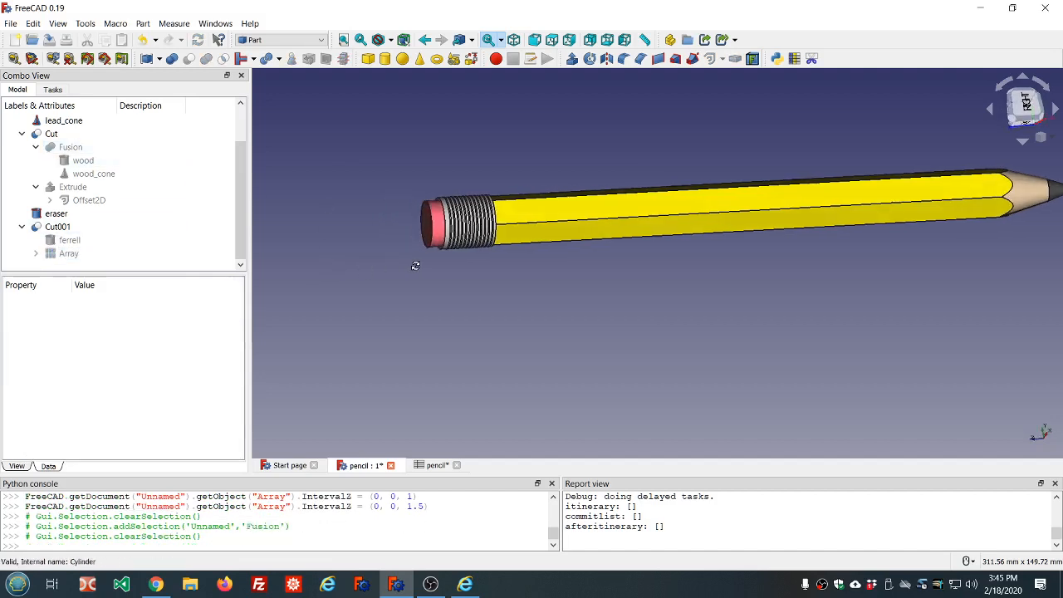
scroll(507, 264, up, 3)
scroll(508, 268, down, 3)
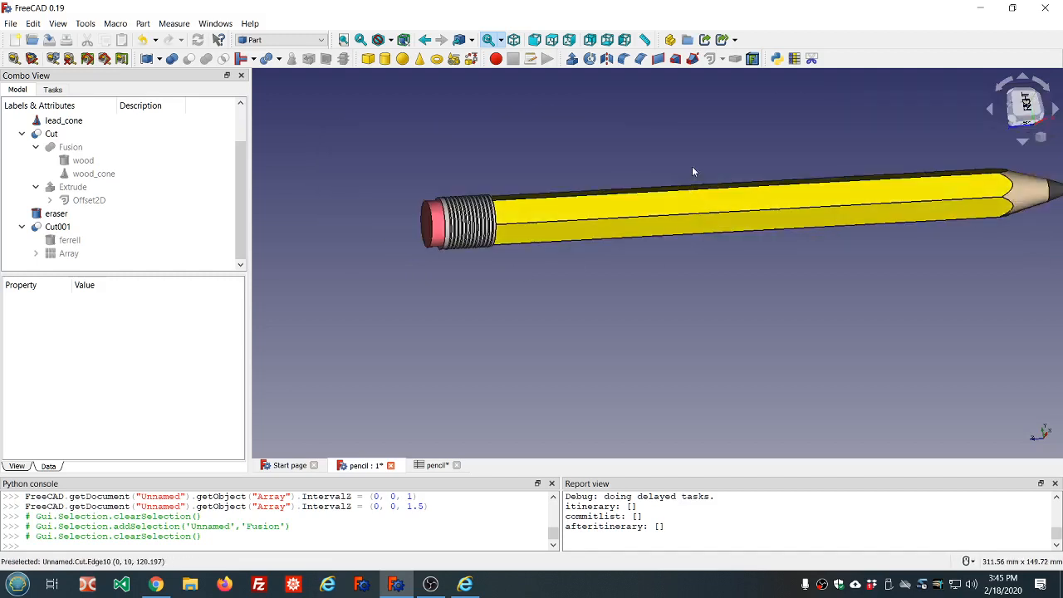
scroll(716, 158, up, 2)
scroll(721, 159, down, 4)
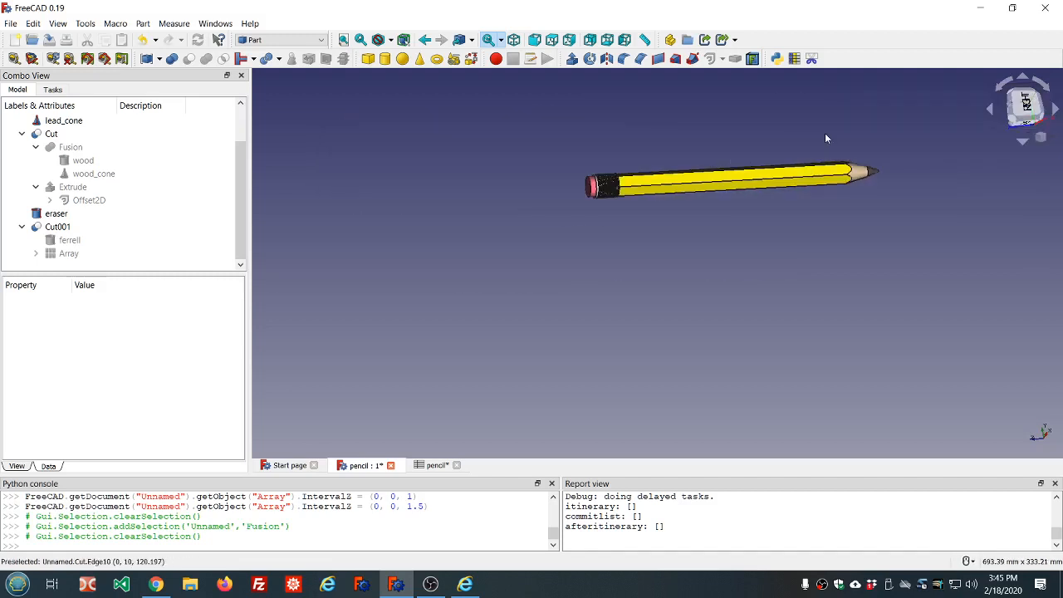
scroll(817, 137, up, 3)
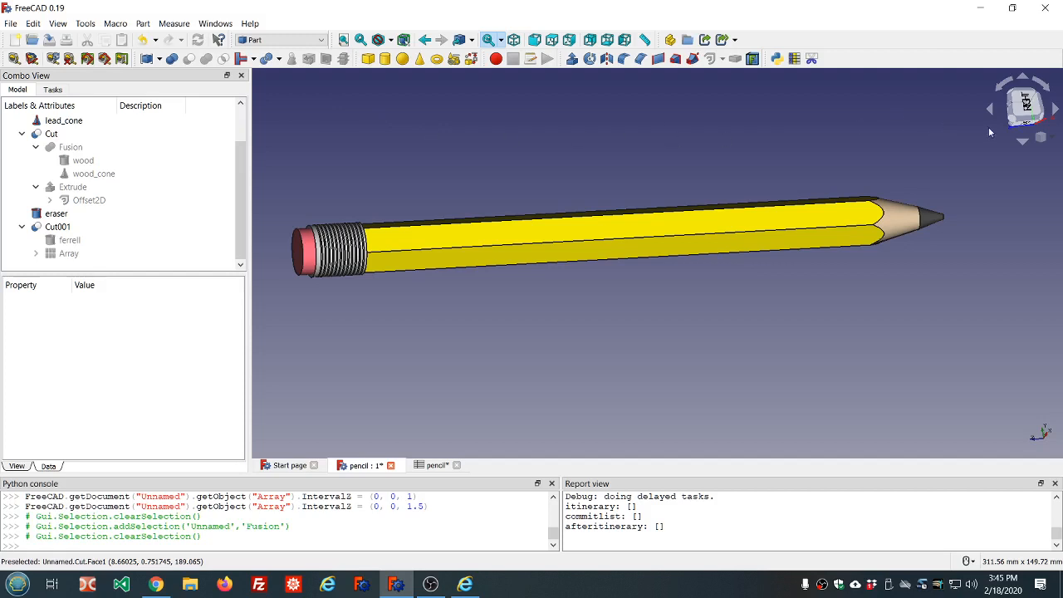
Align the view squarely to the pencil's left side, rotated so the pencil lies horizontally.
click(1028, 126)
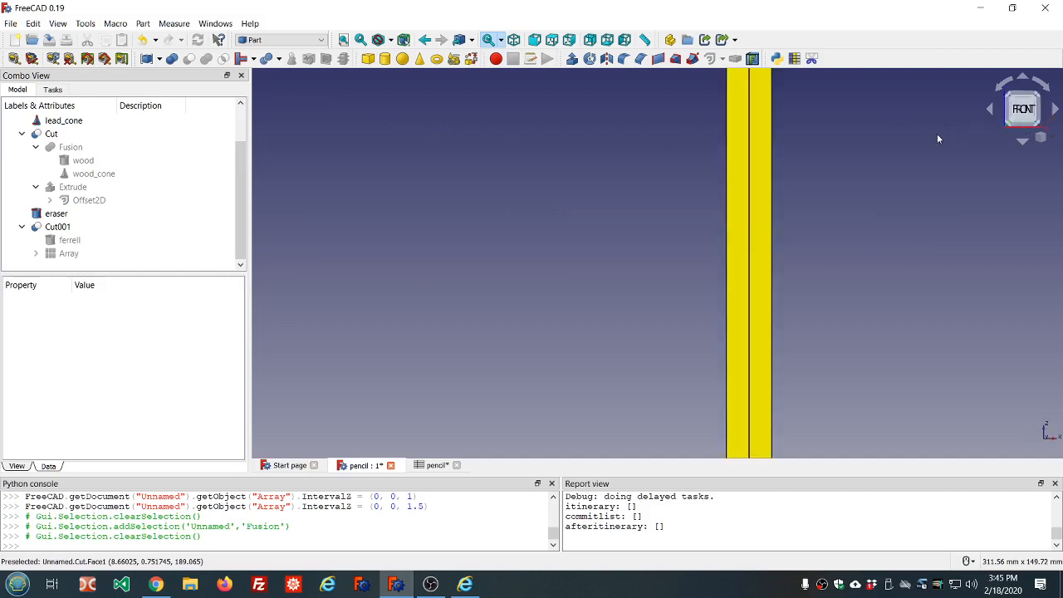
click(1053, 112)
click(1054, 111)
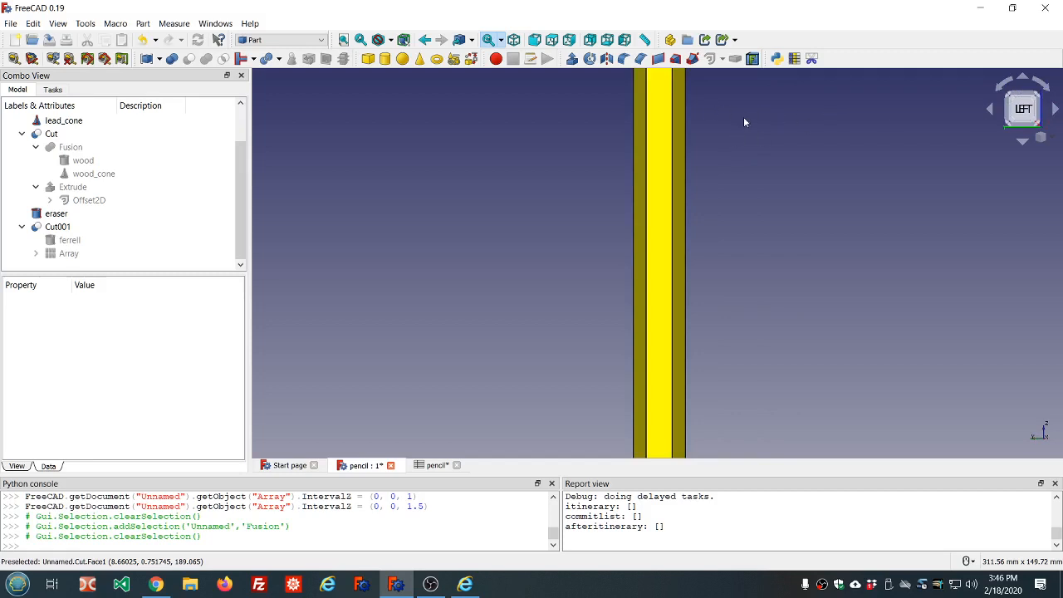
mouse_move(732, 105)
middle_down()
mouse_move(882, 147)
mouse_move(728, 133)
middle_up()
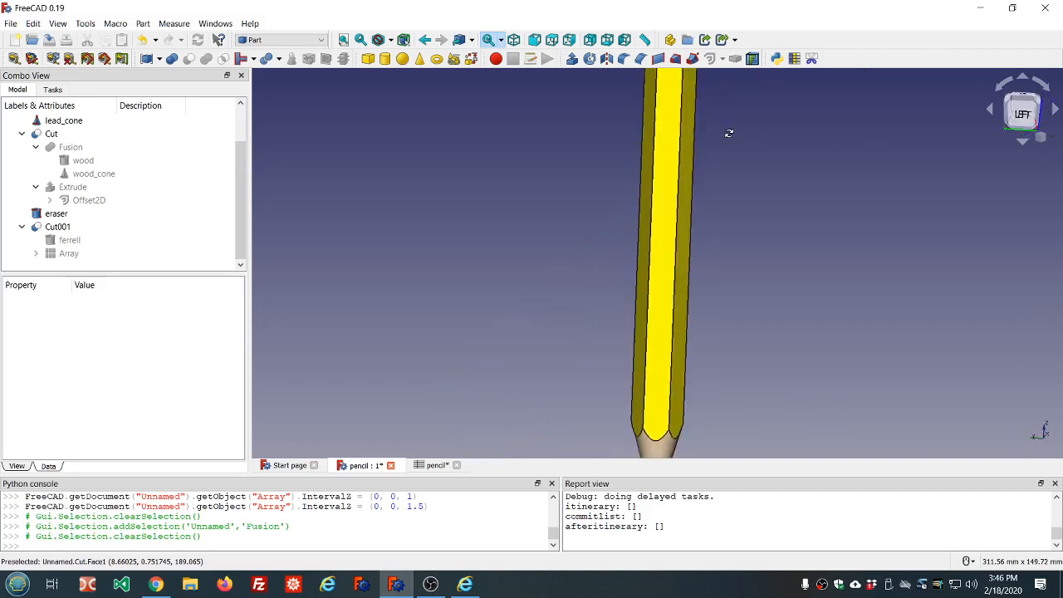
click(1022, 114)
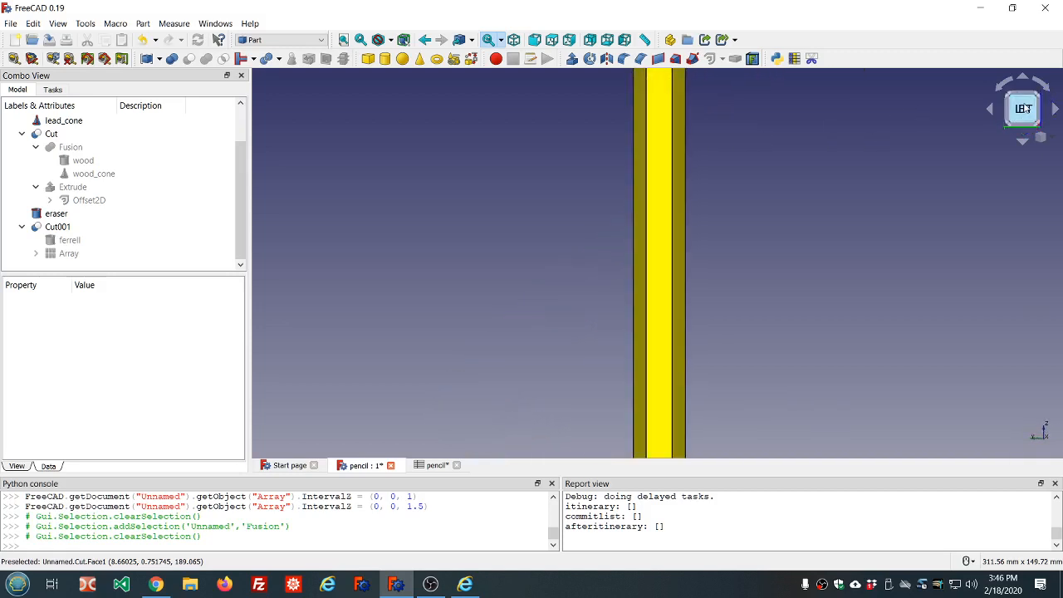
click(1050, 94)
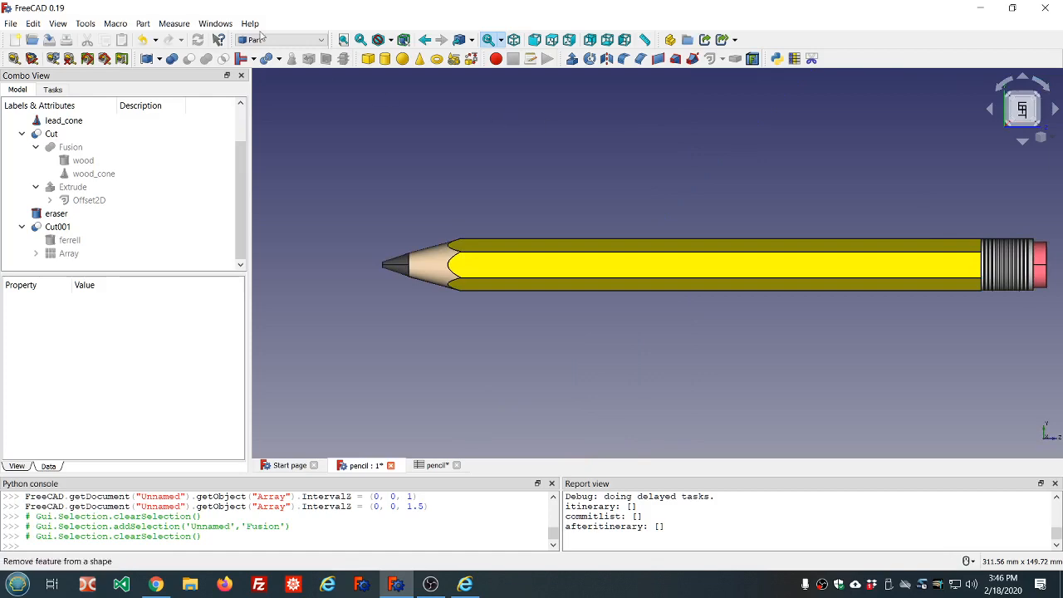
Switch to the Draft workbench and start a ShapeString that uses the font file cour.ttf from E:/downloads/fonts.
click(293, 40)
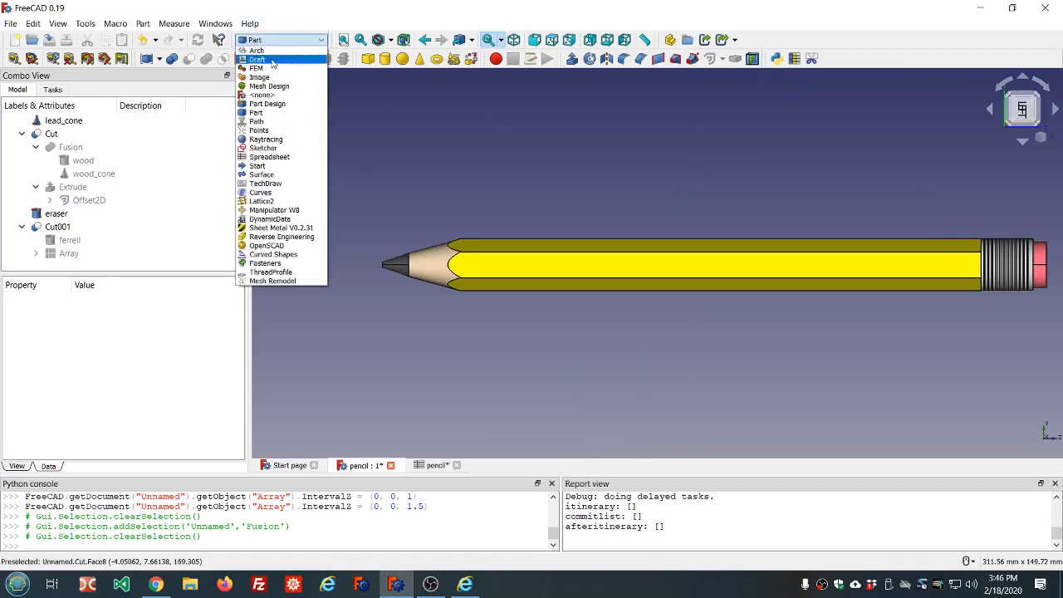
click(275, 60)
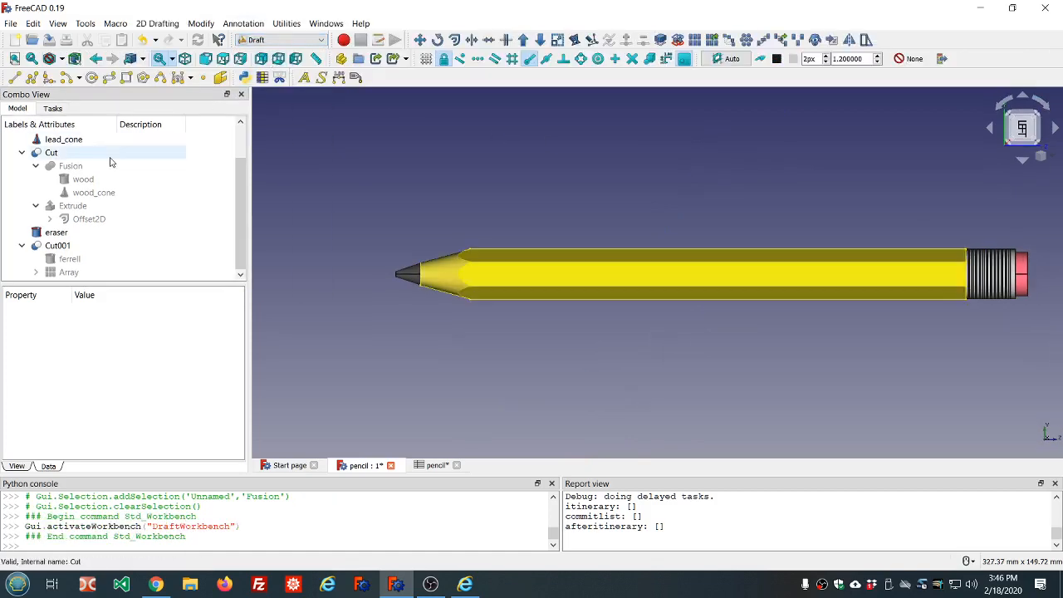
click(321, 77)
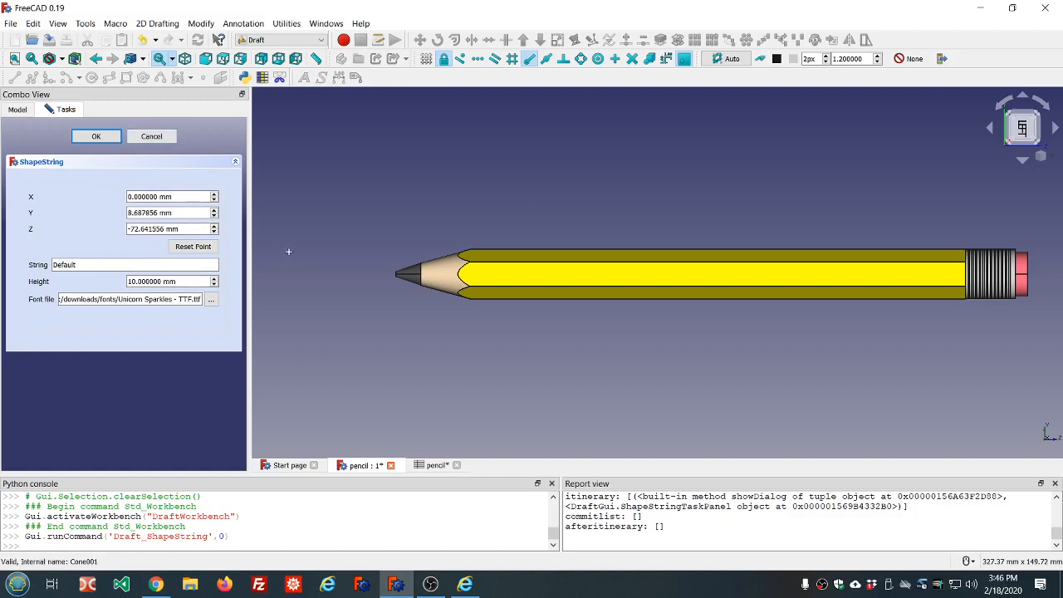
click(184, 248)
click(212, 303)
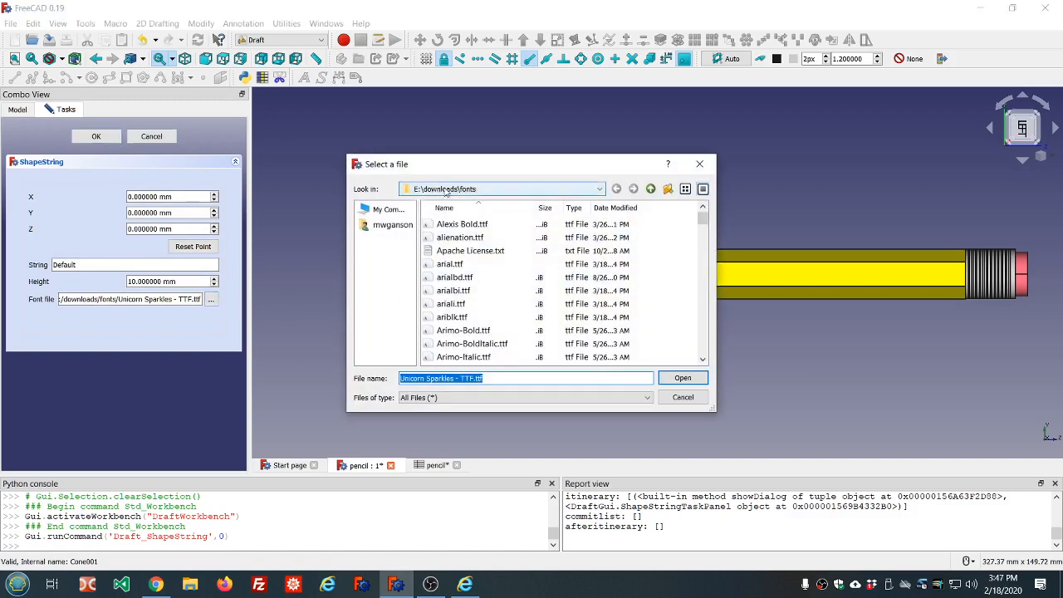
scroll(502, 264, down, 7)
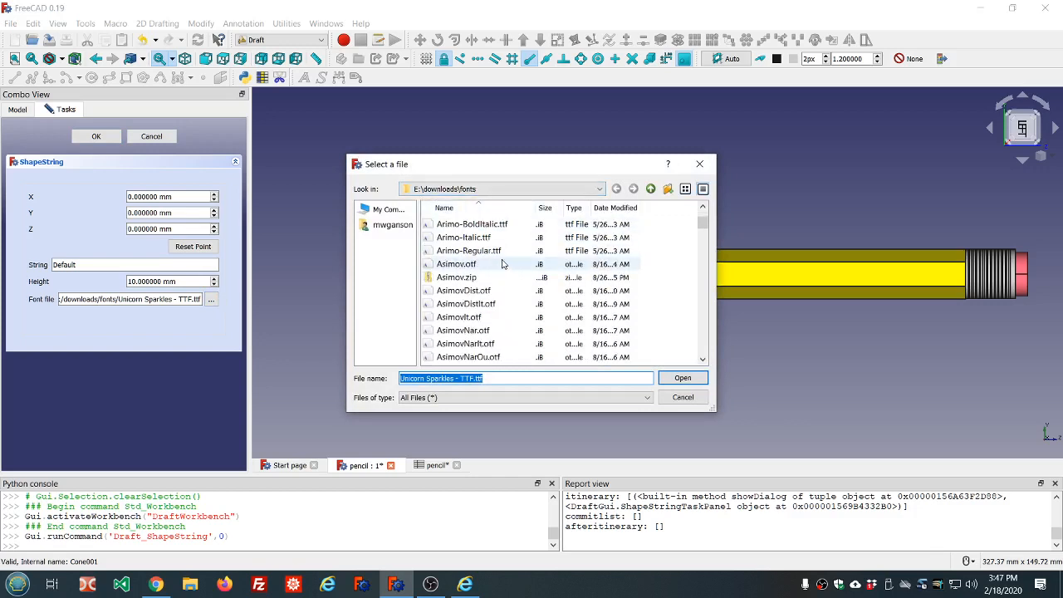
scroll(503, 264, down, 5)
scroll(503, 263, down, 8)
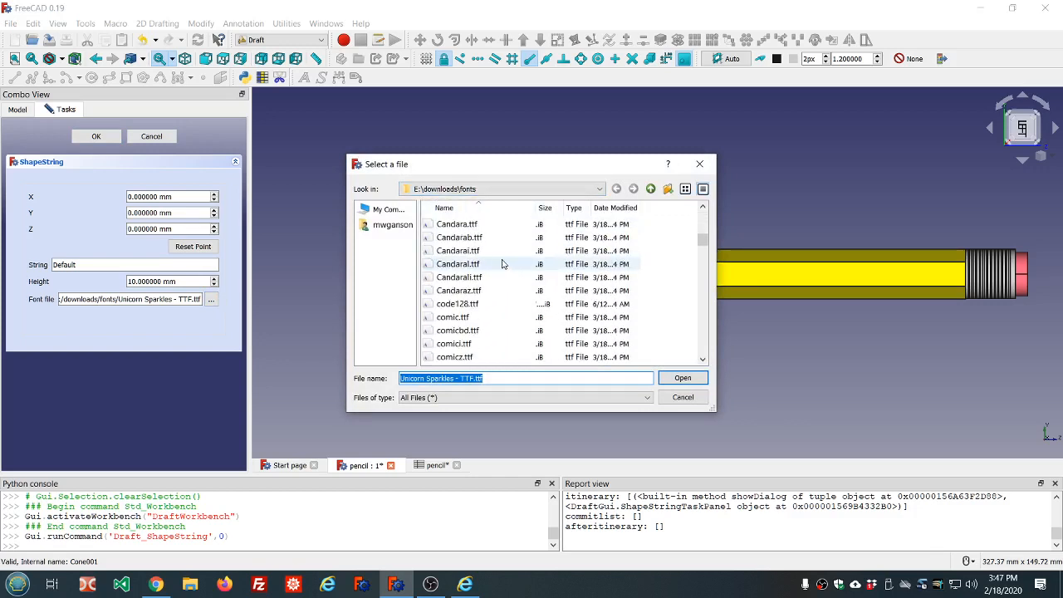
scroll(502, 264, down, 1)
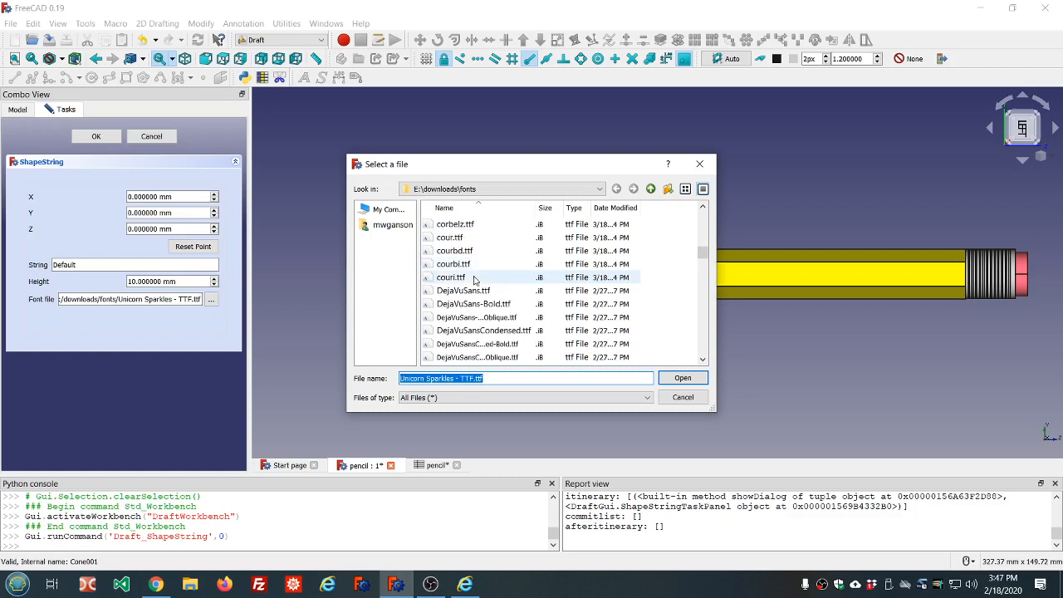
click(475, 280)
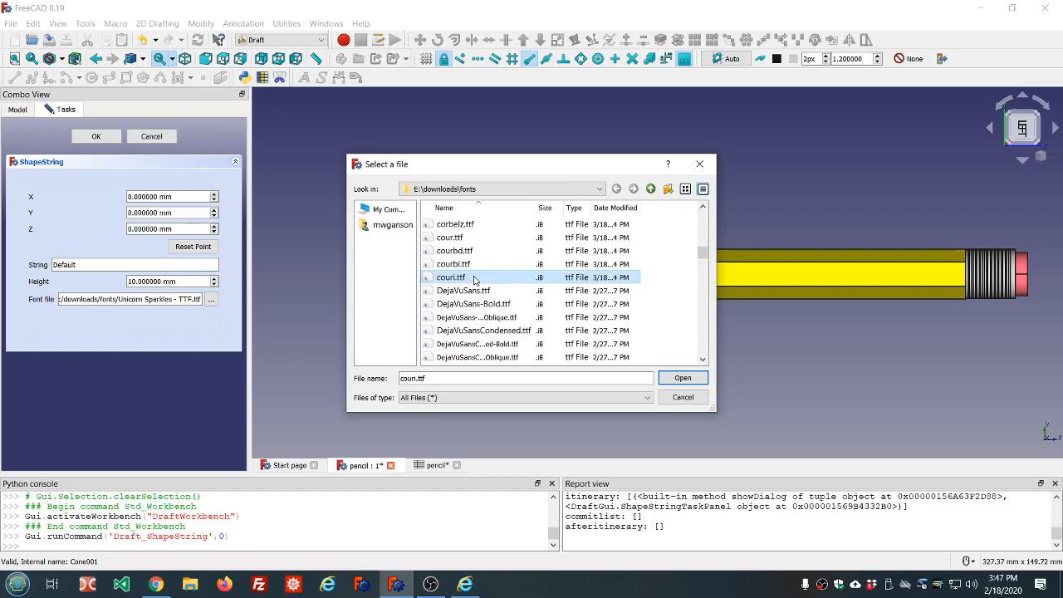
click(453, 237)
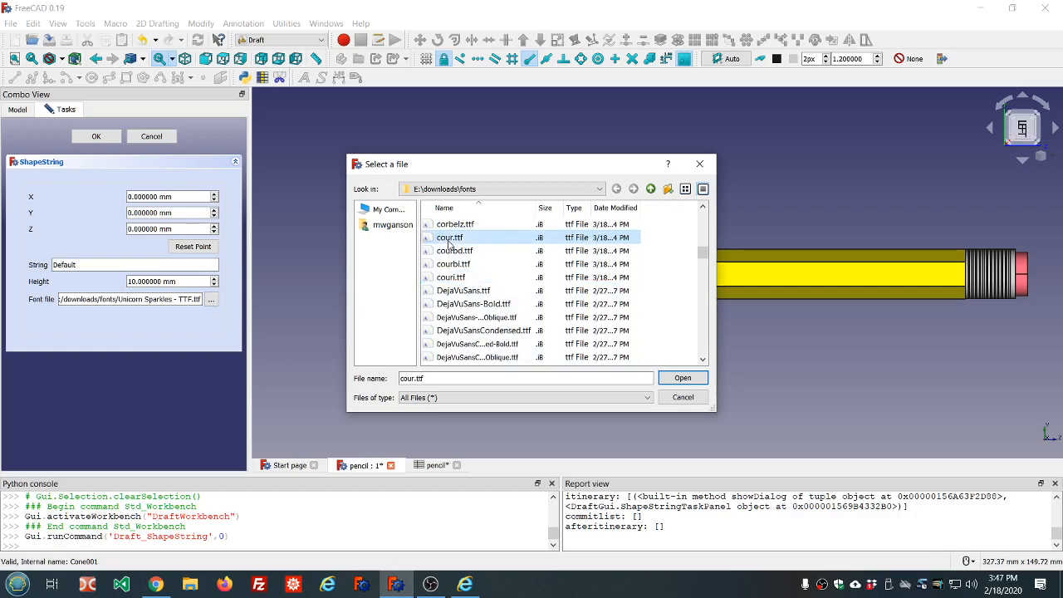
click(679, 379)
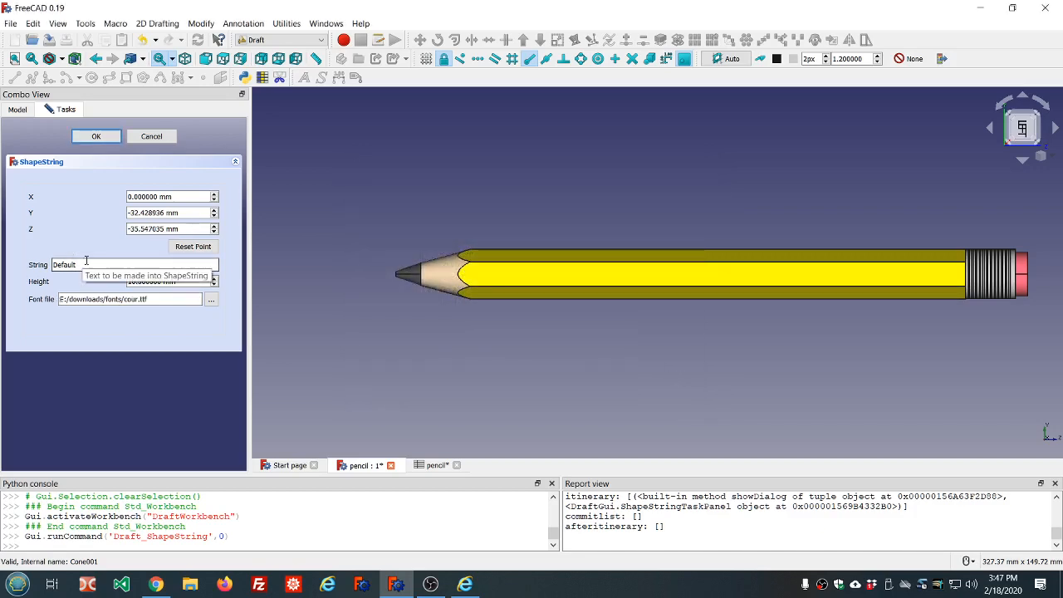
Reset the ShapeString's point to the origin, create it with the text "No. 1", and recompute the document.
click(185, 251)
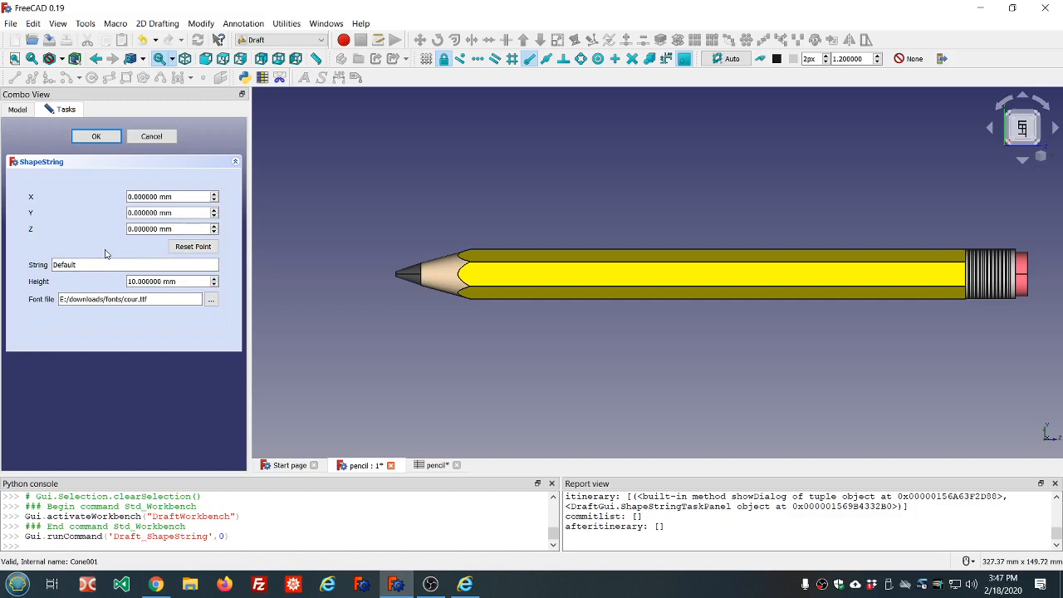
drag(79, 264, 3, 269)
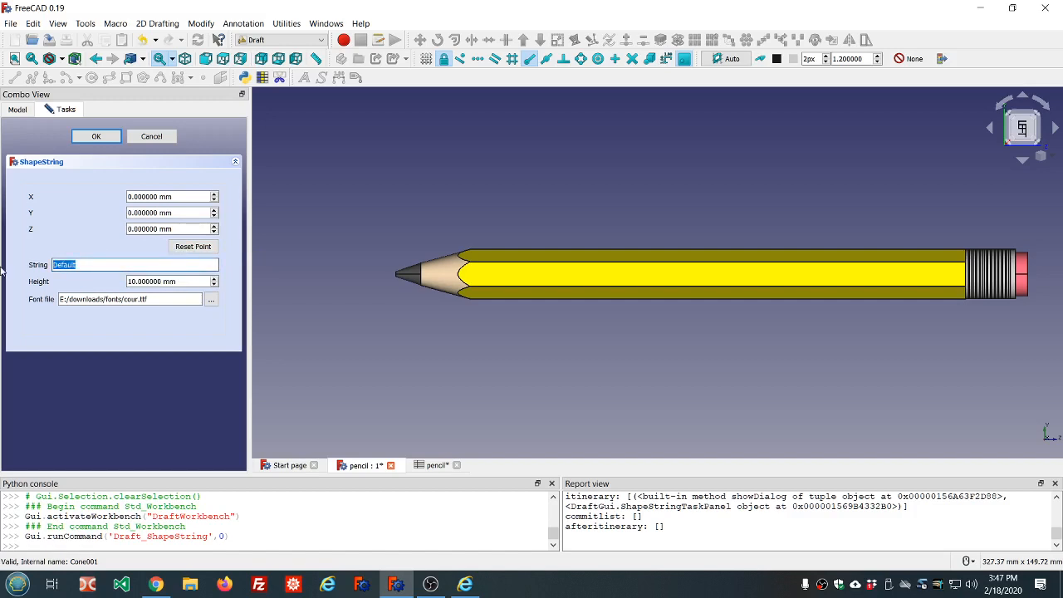
text(No. 1)
click(97, 138)
scroll(372, 190, down, 2)
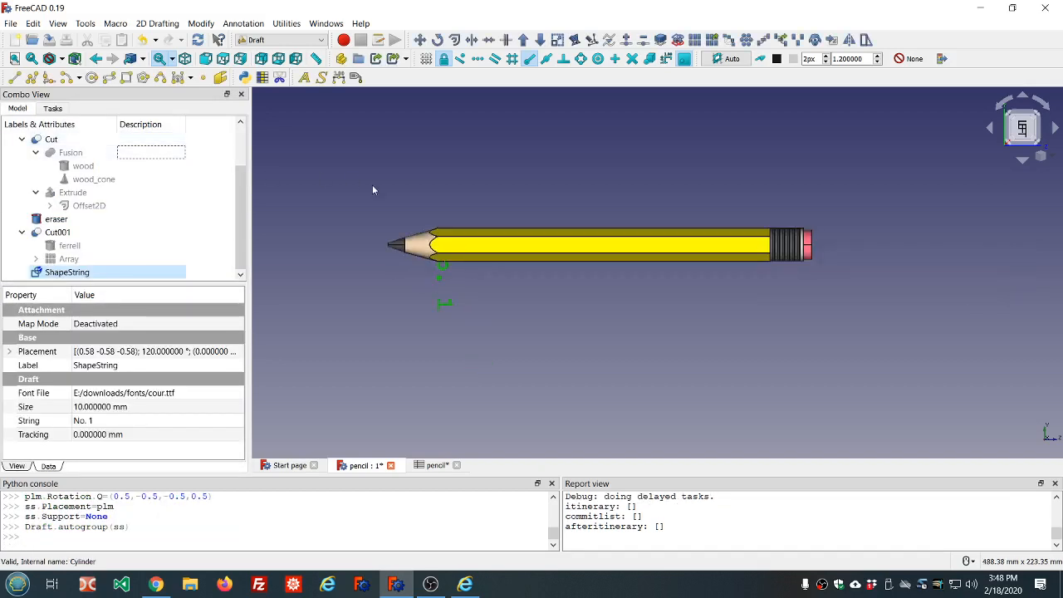
scroll(394, 196, up, 4)
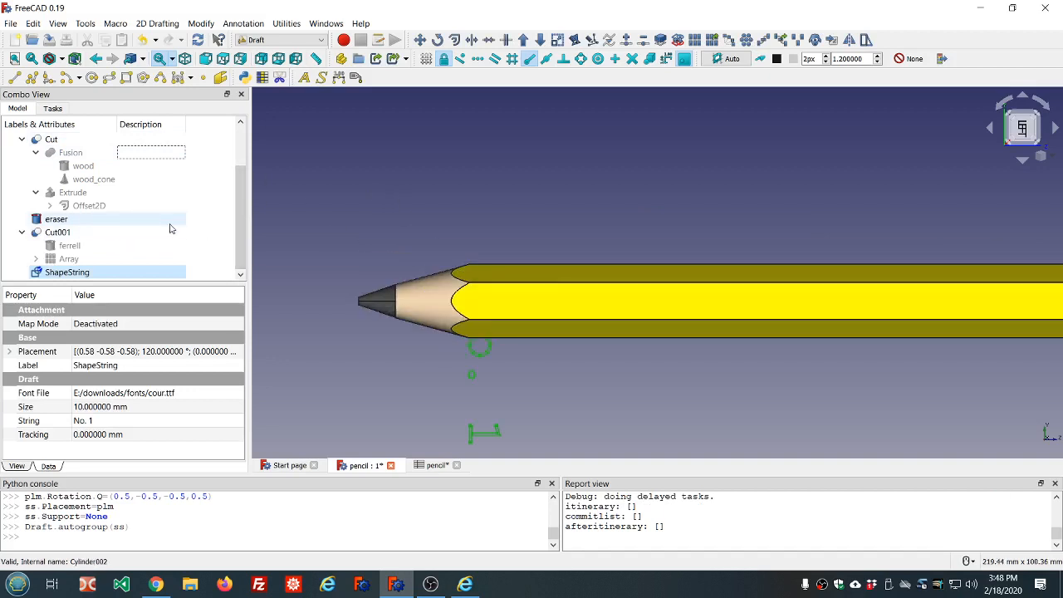
key(ctrl+r)
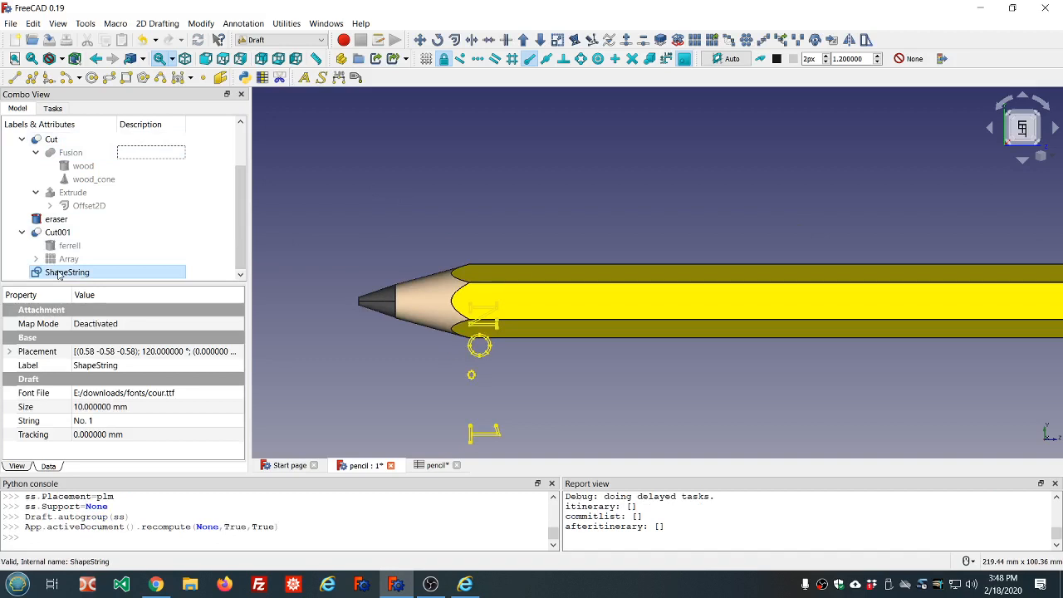
scroll(340, 270, down, 3)
scroll(366, 321, up, 3)
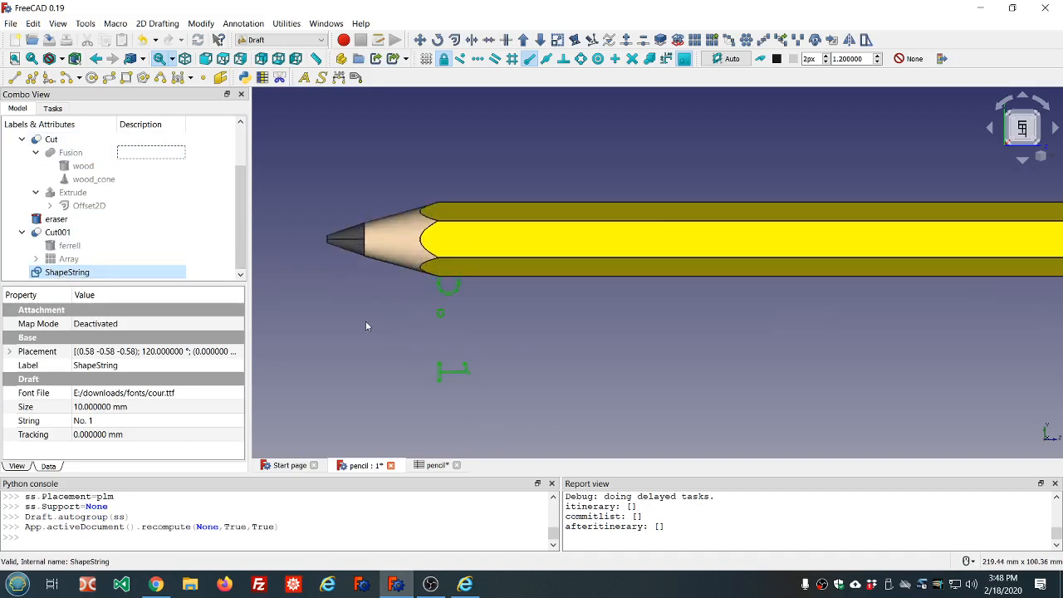
scroll(366, 320, down, 3)
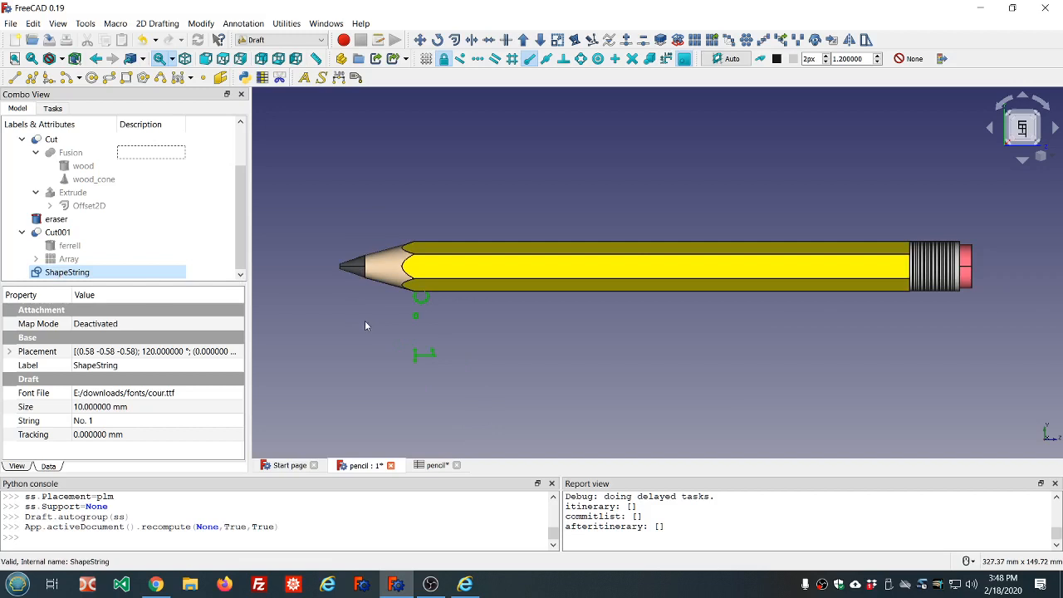
Open the attachment editor for the ShapeString and attach it to the pencil body's flat yellow side face in Plane face mode.
click(83, 273)
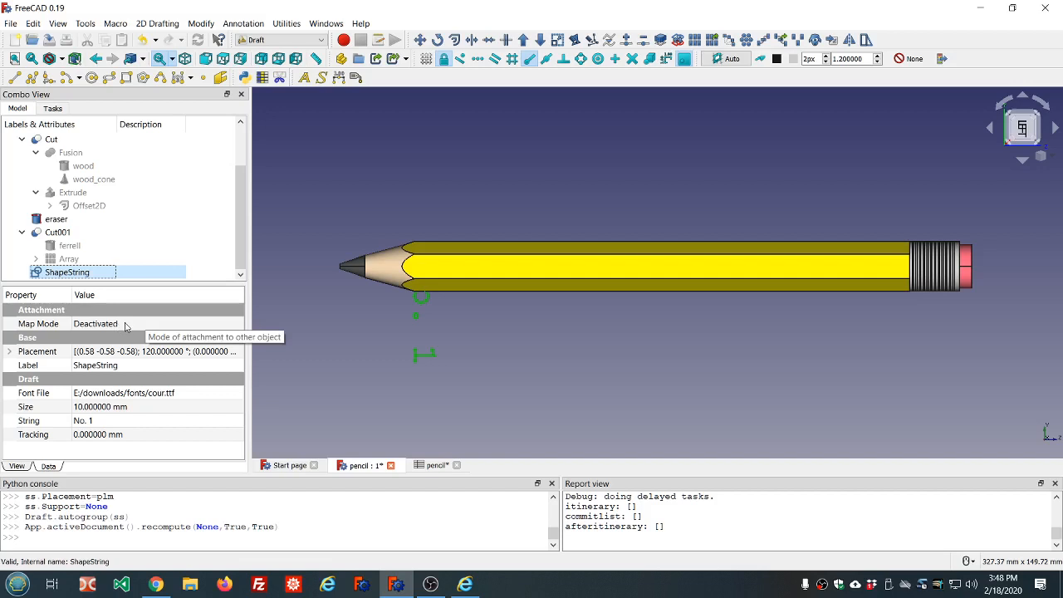
click(124, 327)
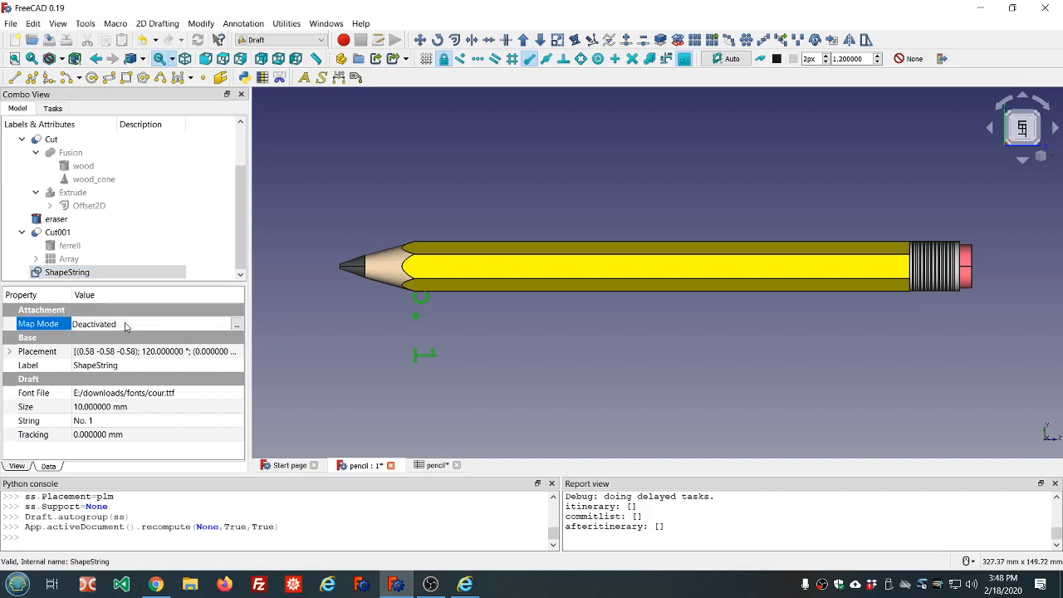
click(236, 325)
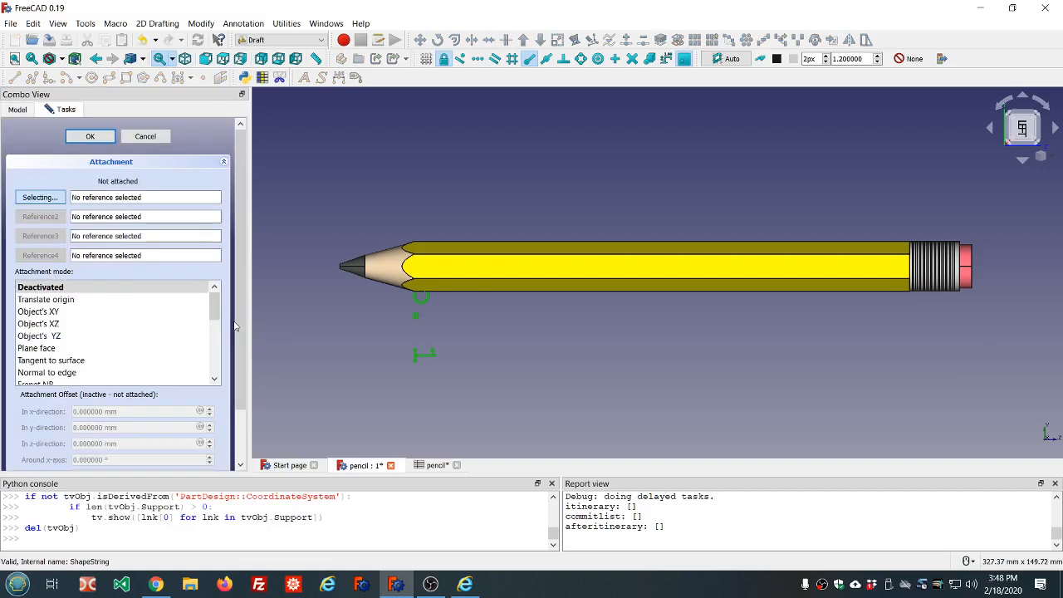
click(548, 269)
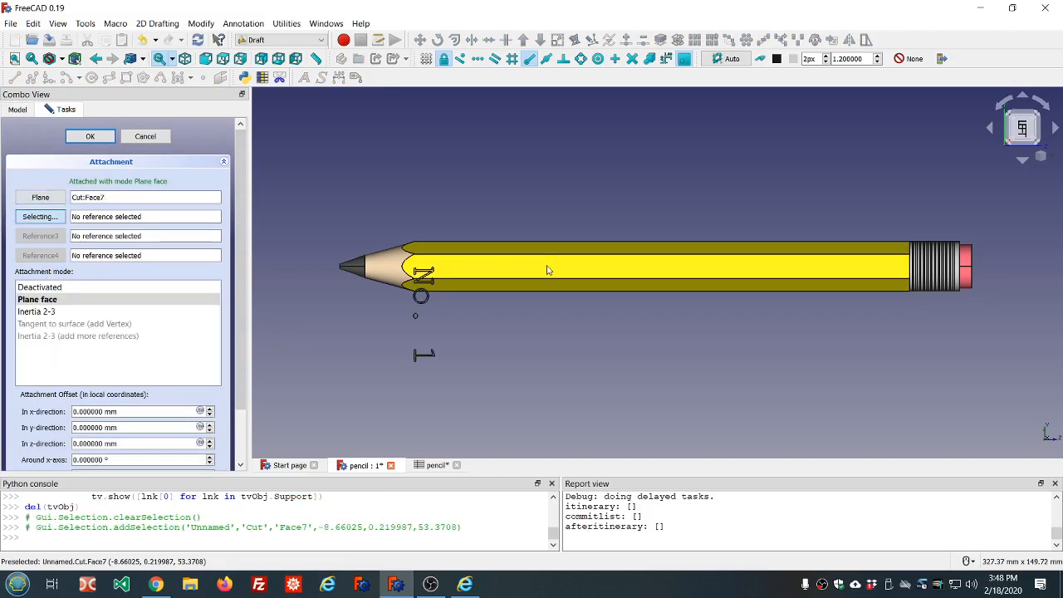
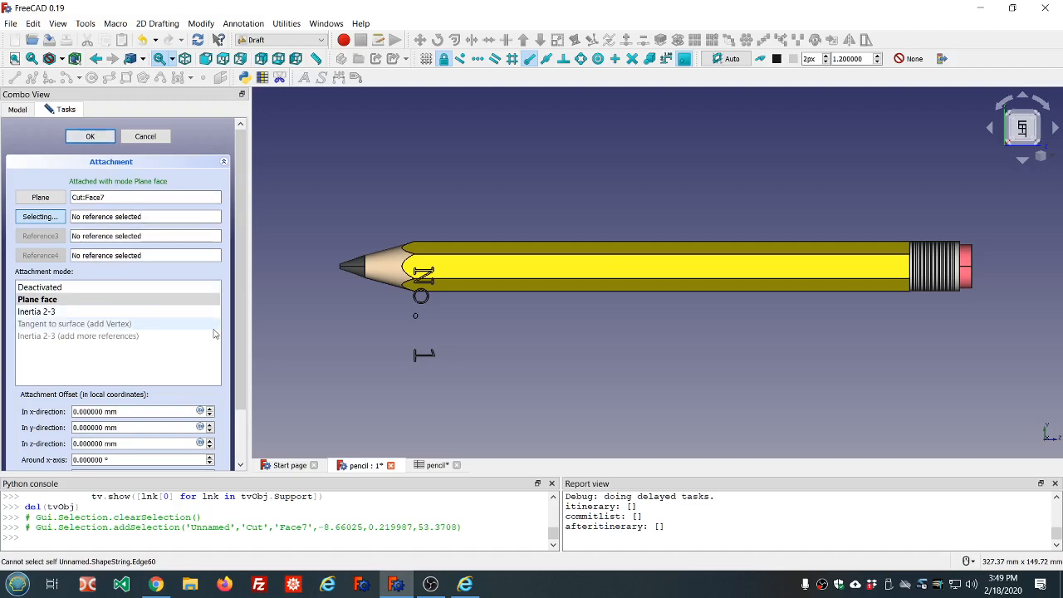
Try rotating the attached text around the x-axis and the y-axis, and return both angles to 0°.
drag(241, 323, 241, 386)
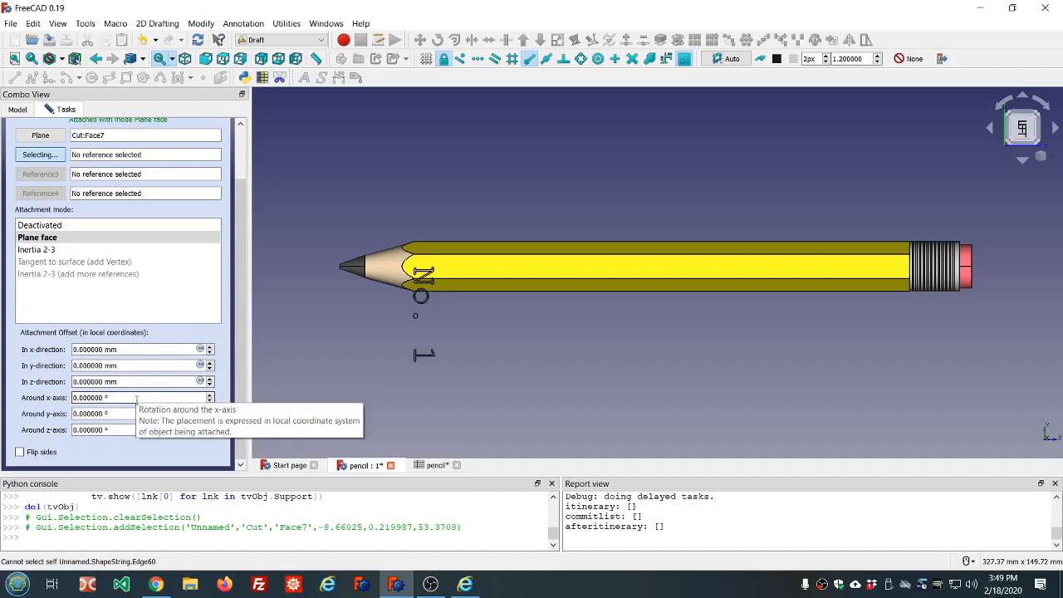
click(137, 400)
scroll(137, 400, up, 3)
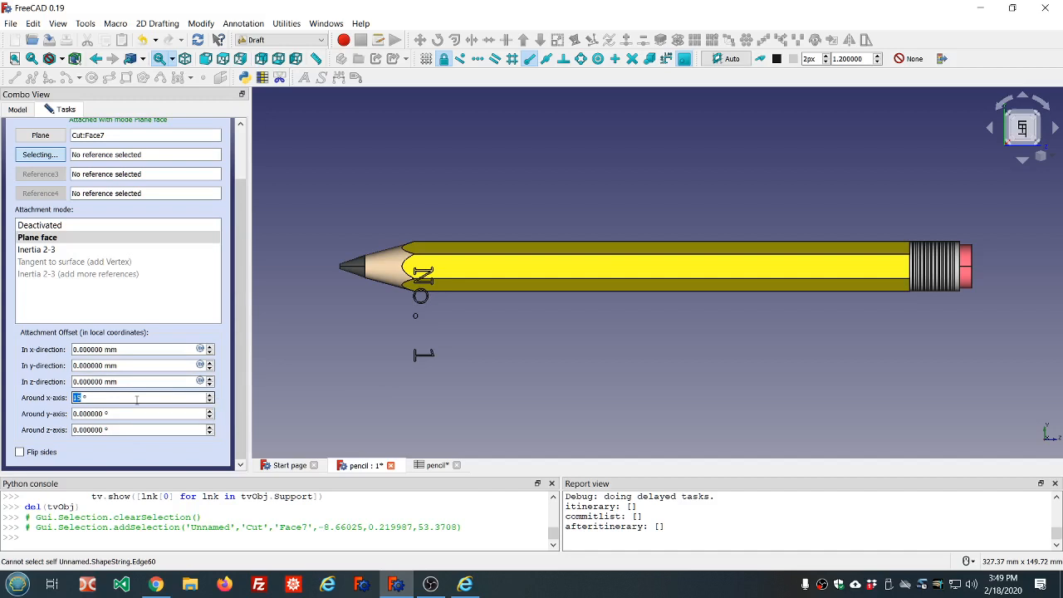
scroll(137, 399, up, 1)
scroll(137, 400, up, 3)
scroll(137, 400, down, 1)
scroll(137, 400, up, 1)
click(133, 415)
scroll(133, 415, up, 1)
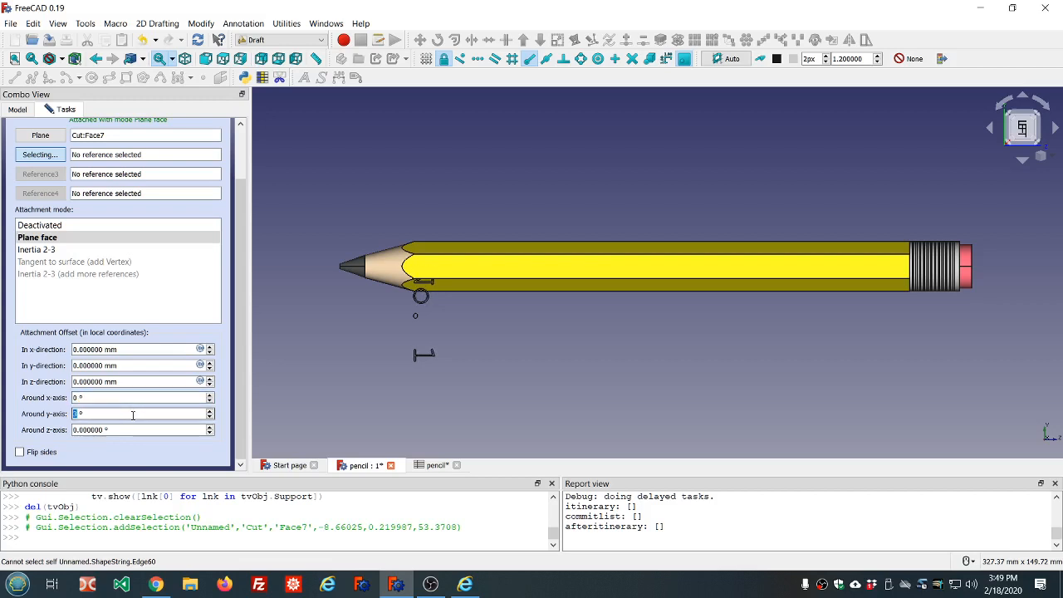
scroll(133, 416, up, 1)
scroll(133, 415, down, 2)
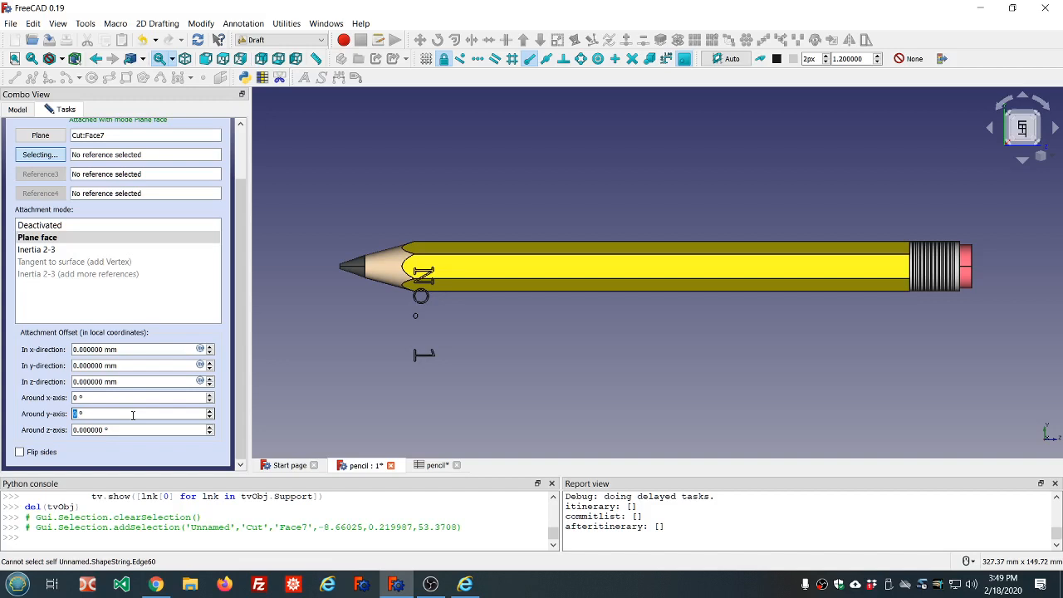
Rotate the text 90° around the z-axis so it reads along the pencil, accept the attachment, and recompute the document.
click(131, 429)
scroll(131, 429, up, 20)
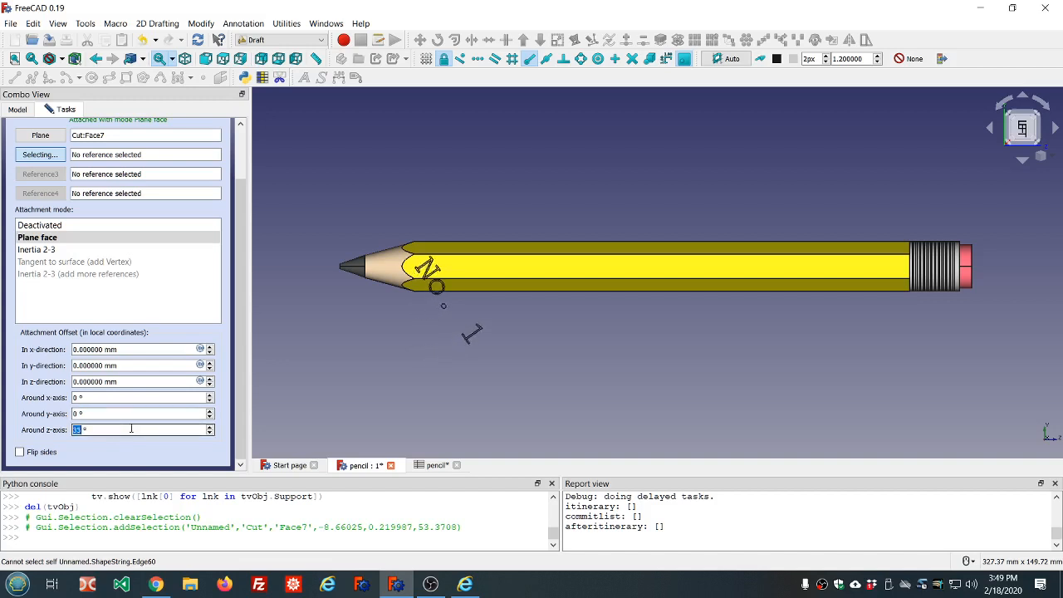
scroll(132, 429, up, 20)
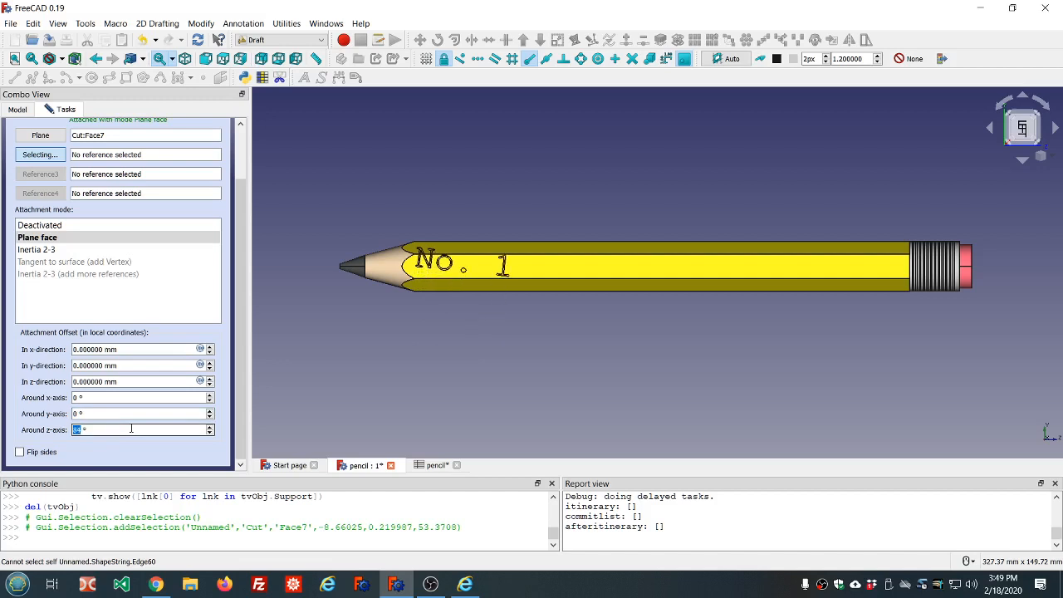
scroll(132, 429, up, 3)
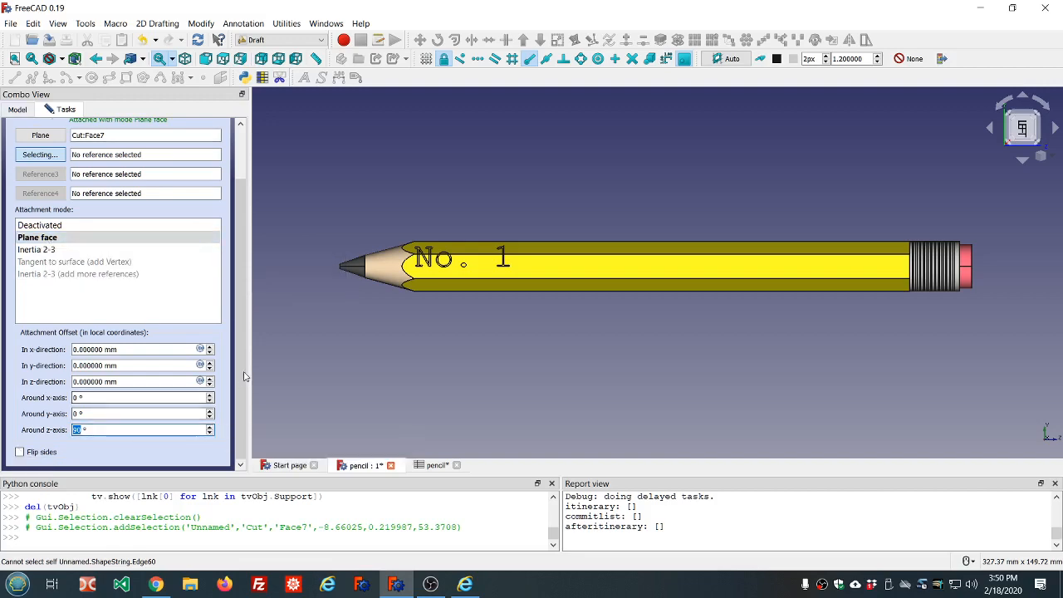
scroll(236, 259, up, 3)
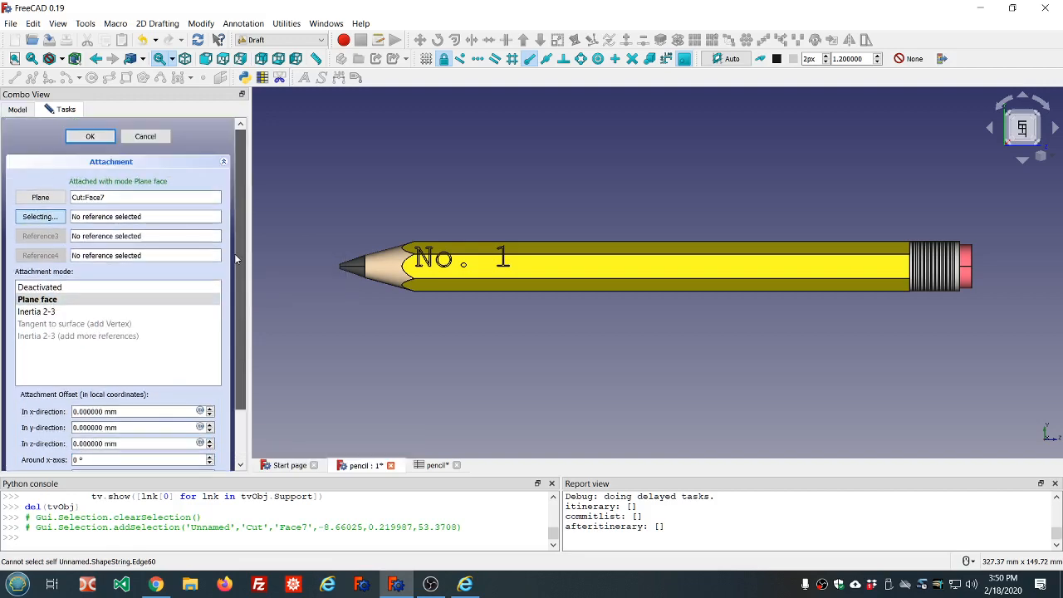
click(90, 136)
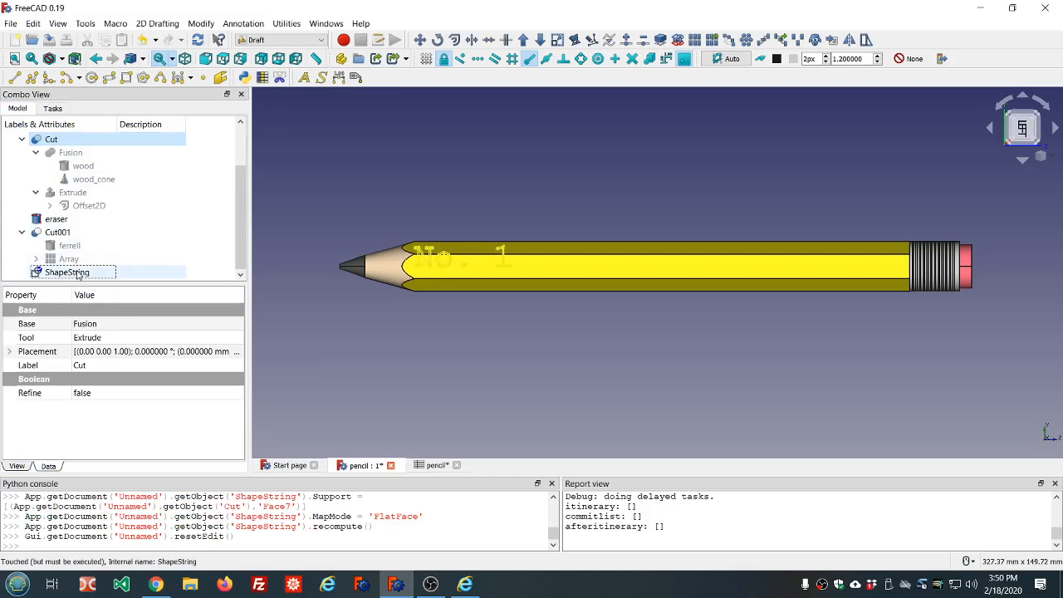
key(ctrl+r)
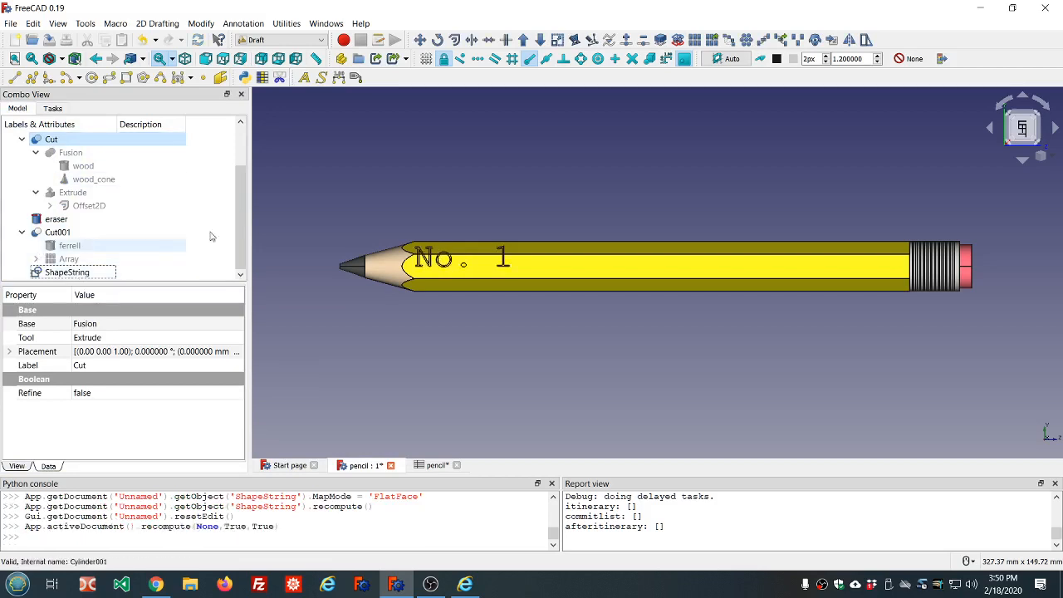
Set the ShapeString's size to 8 mm.
click(67, 271)
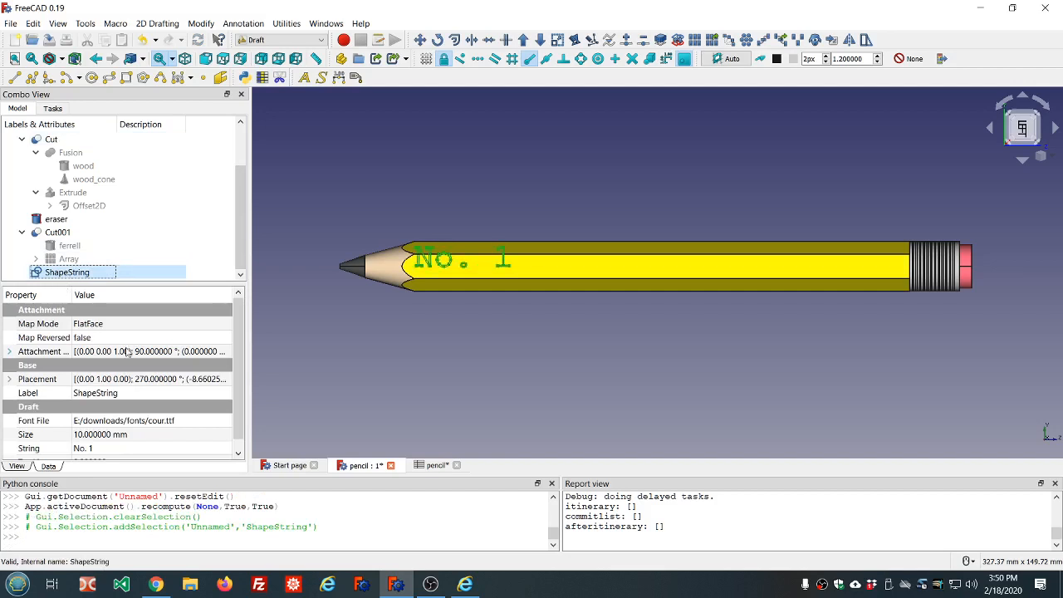
click(158, 433)
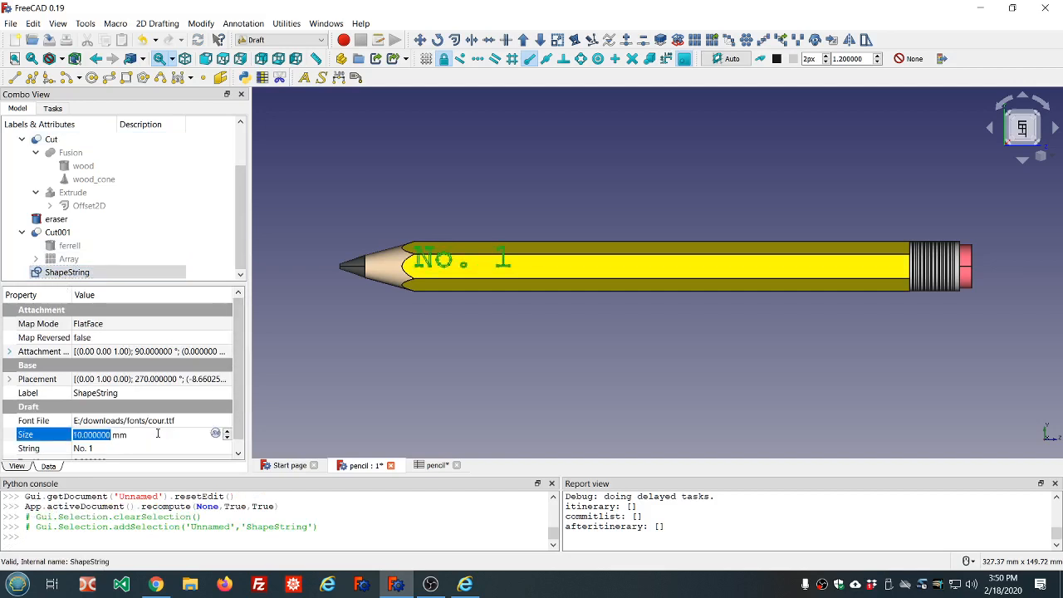
text(9)
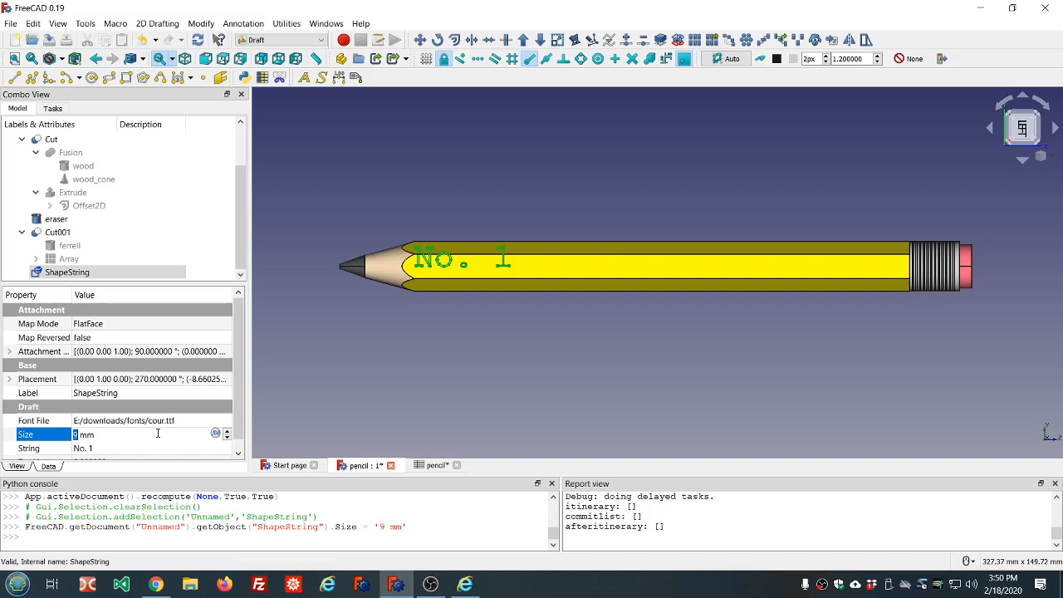
scroll(158, 434, down, 1)
key(Return)
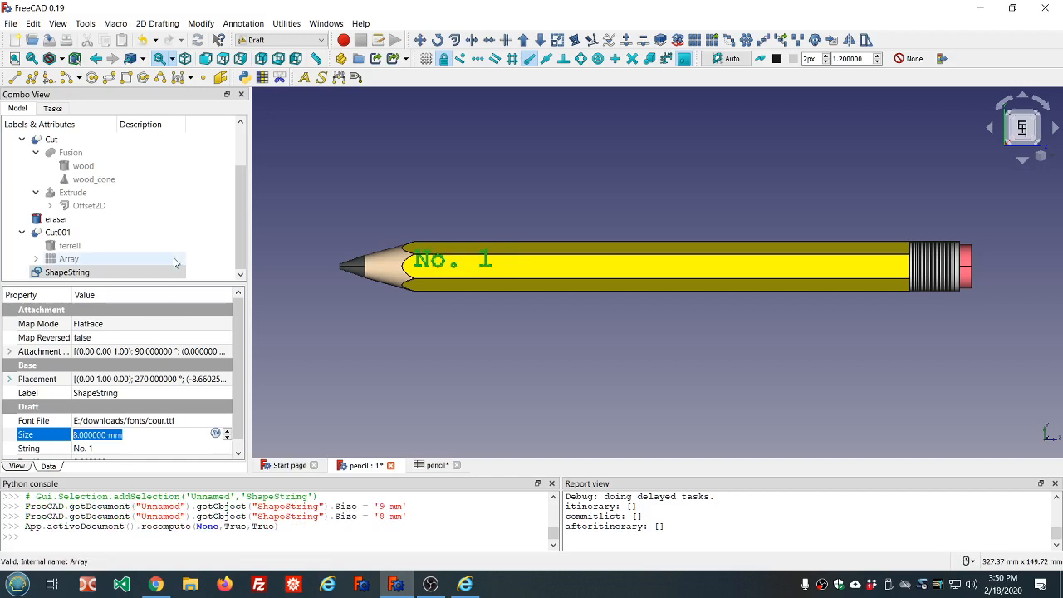
Widen the property view and examine the ShapeString's Attachment Offset and its Placement angle, axis and position.
click(9, 352)
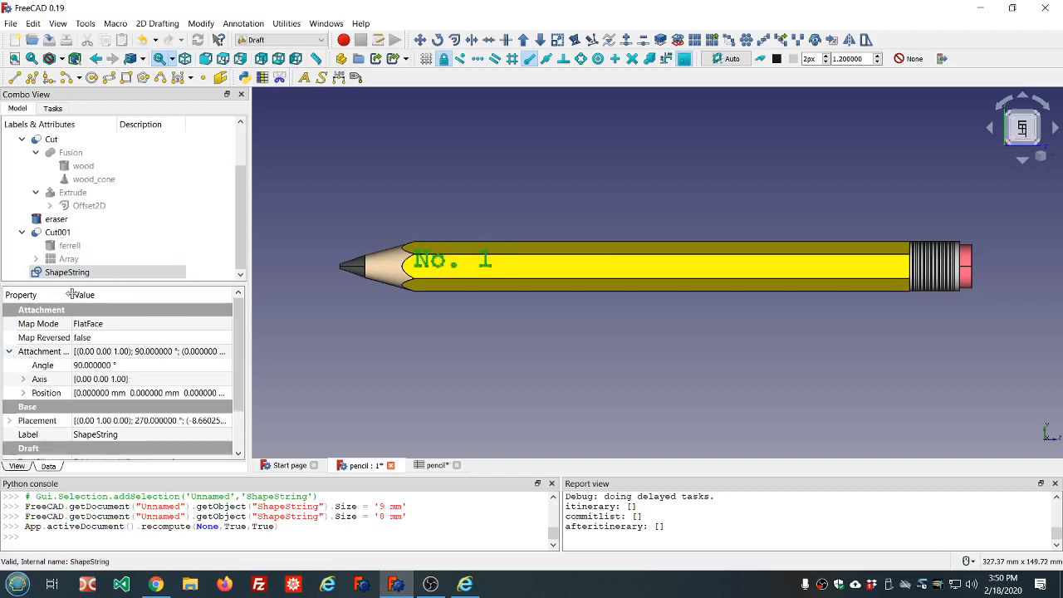
drag(70, 294, 108, 295)
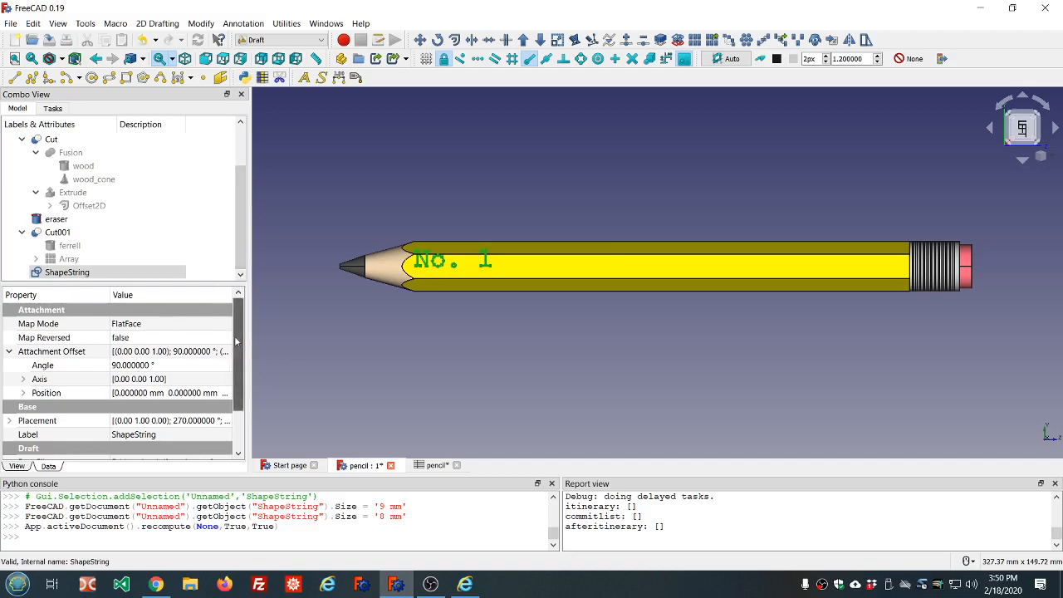
scroll(236, 337, down, 2)
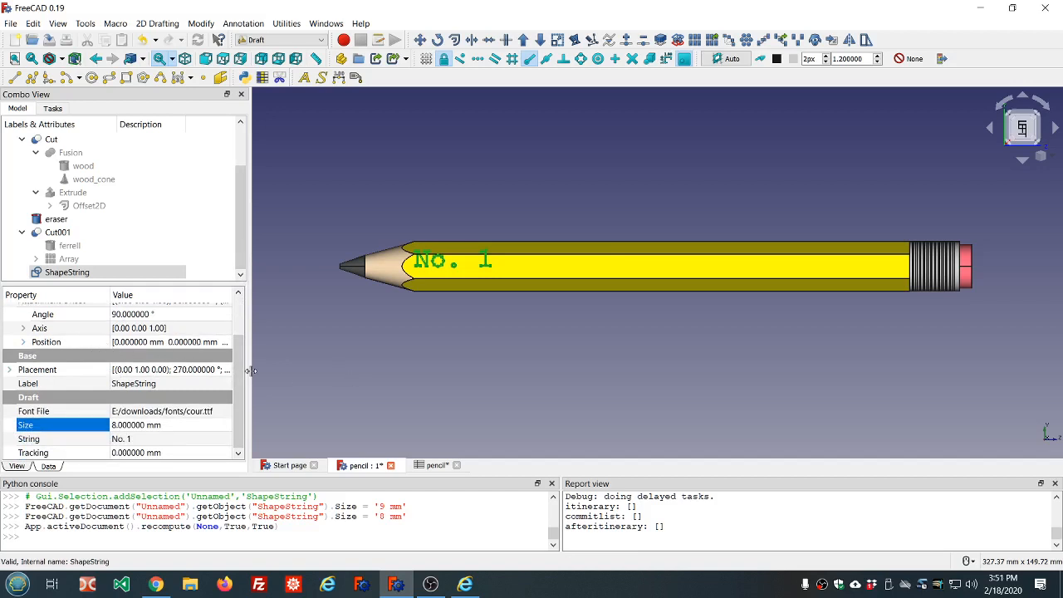
drag(250, 372, 394, 374)
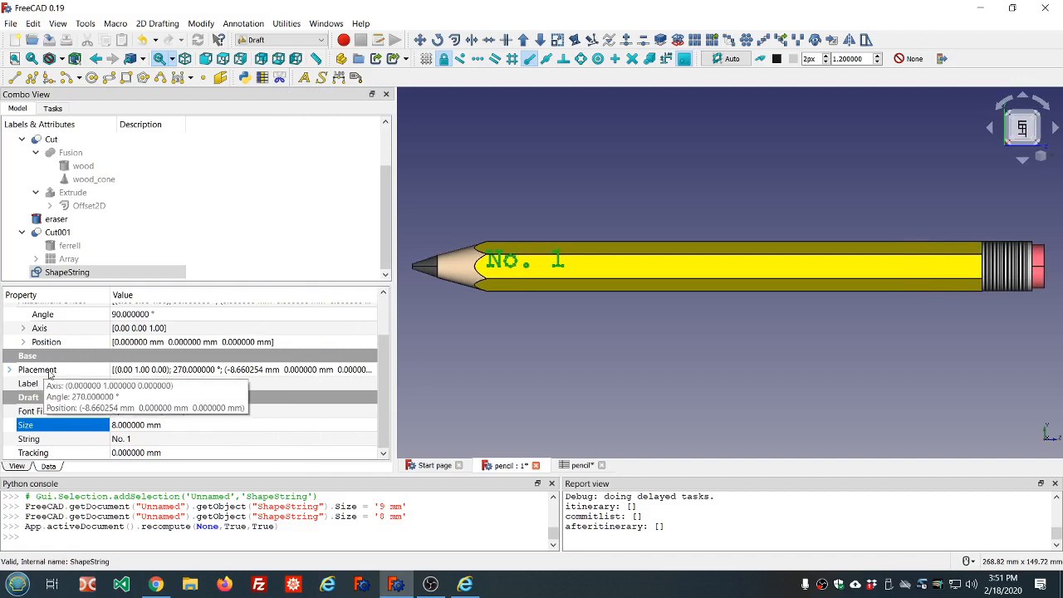
click(11, 371)
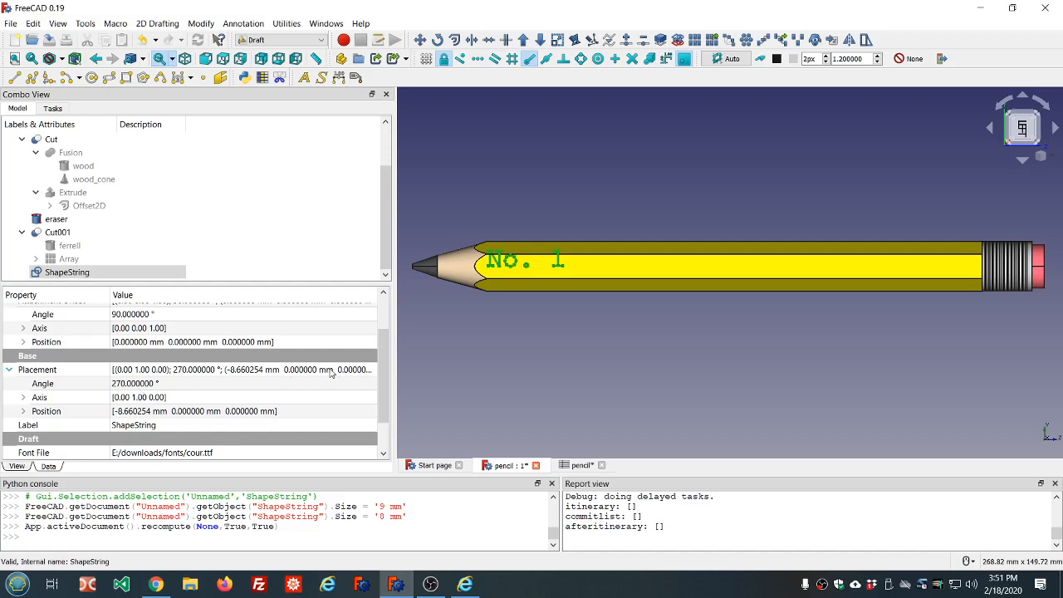
click(330, 372)
click(194, 386)
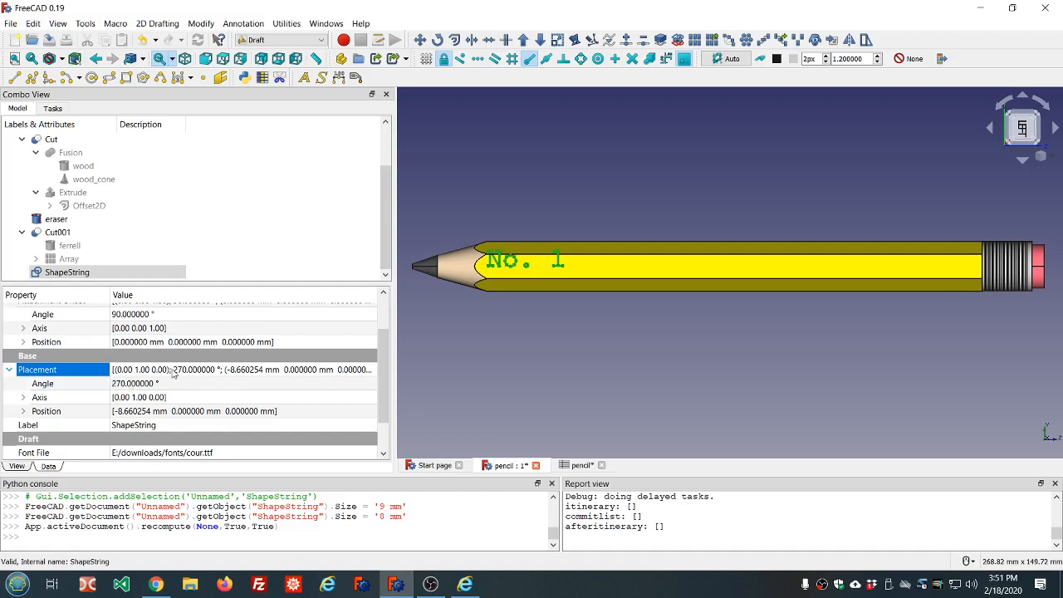
double_click(136, 397)
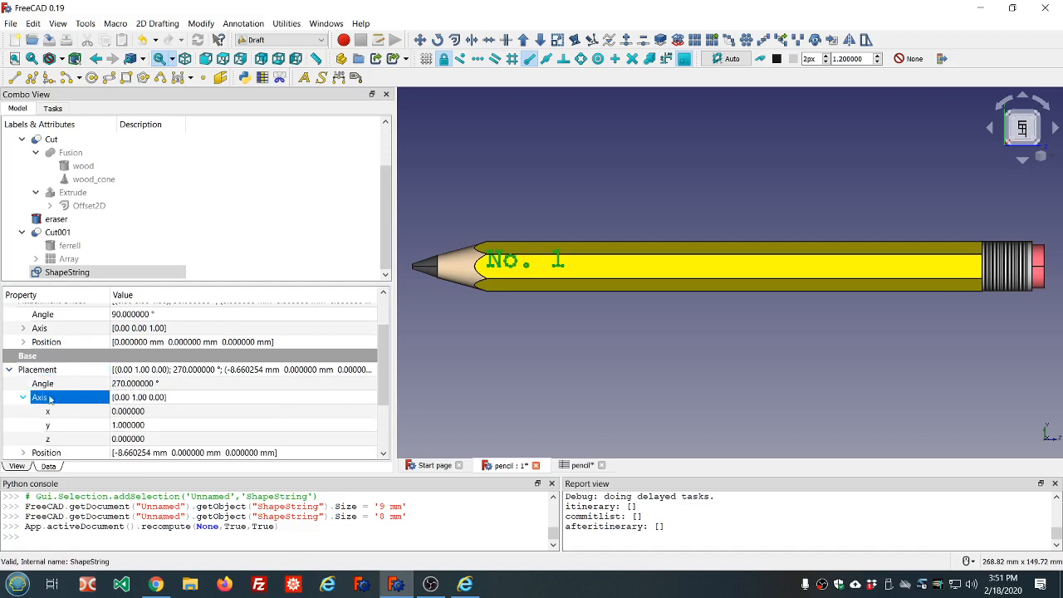
click(9, 369)
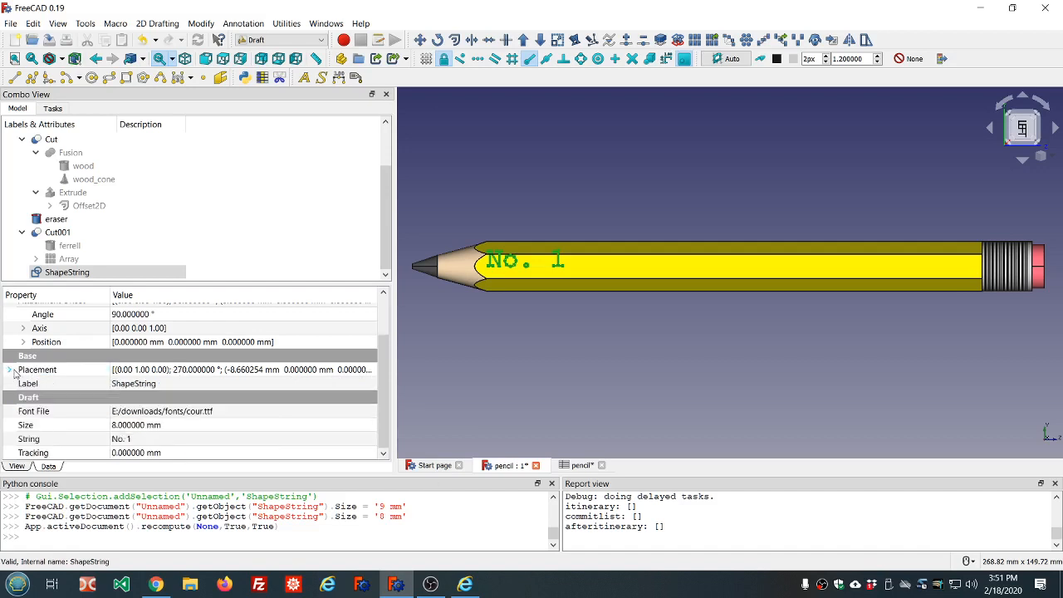
click(11, 370)
click(140, 414)
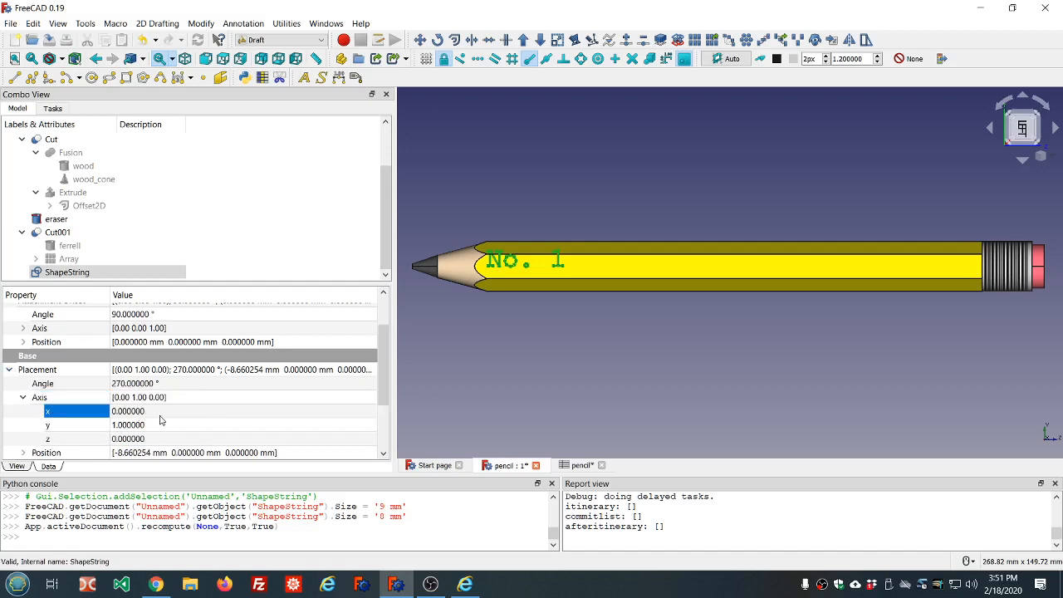
click(129, 436)
click(142, 455)
click(143, 424)
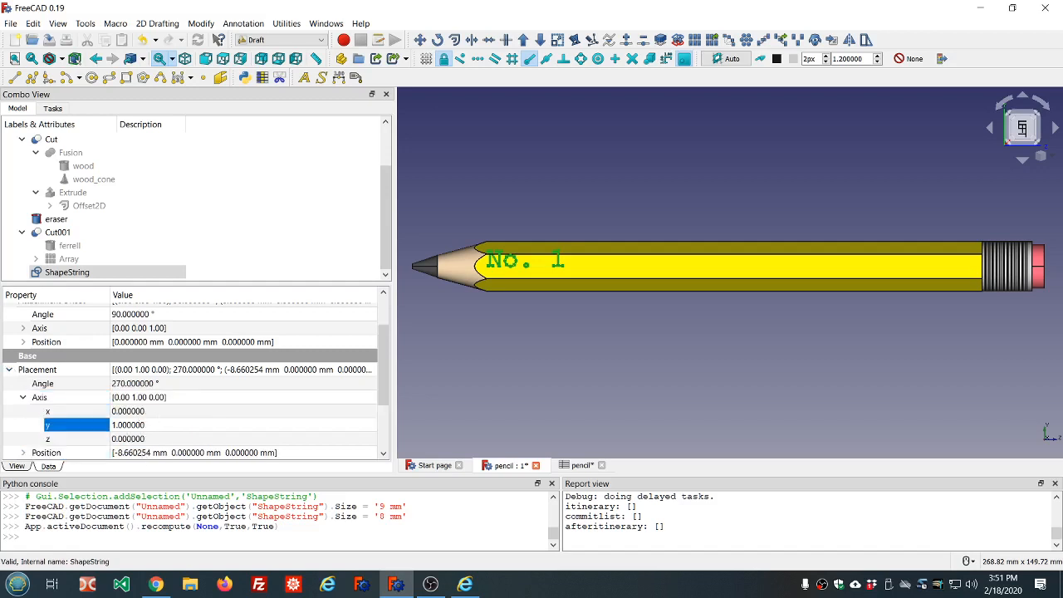
click(9, 370)
Set the x position of the ShapeString's Attachment Offset to 3 mm to center the text across the face.
scroll(111, 332, up, 1)
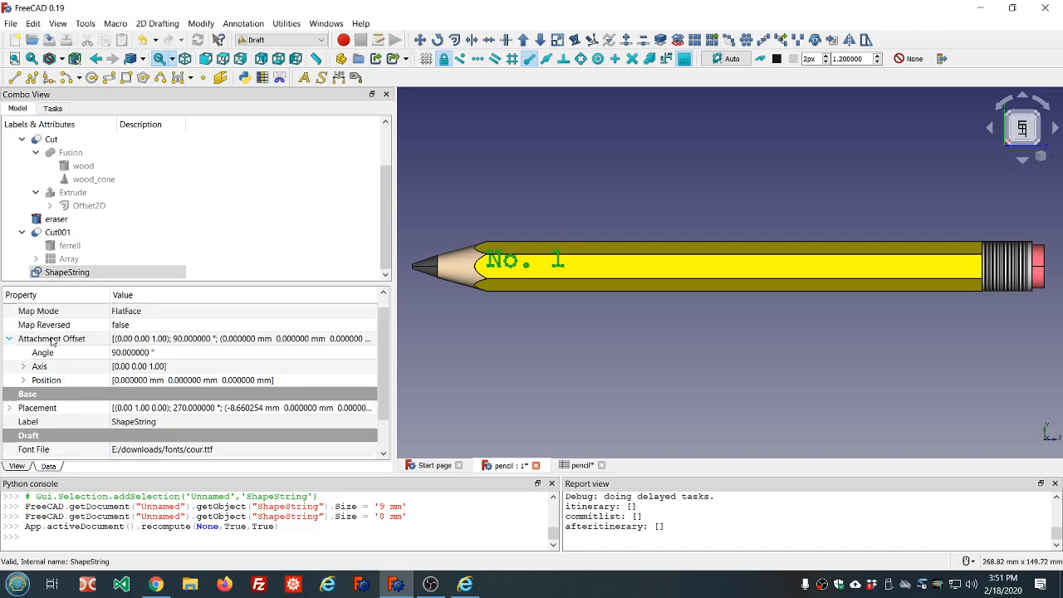
click(21, 380)
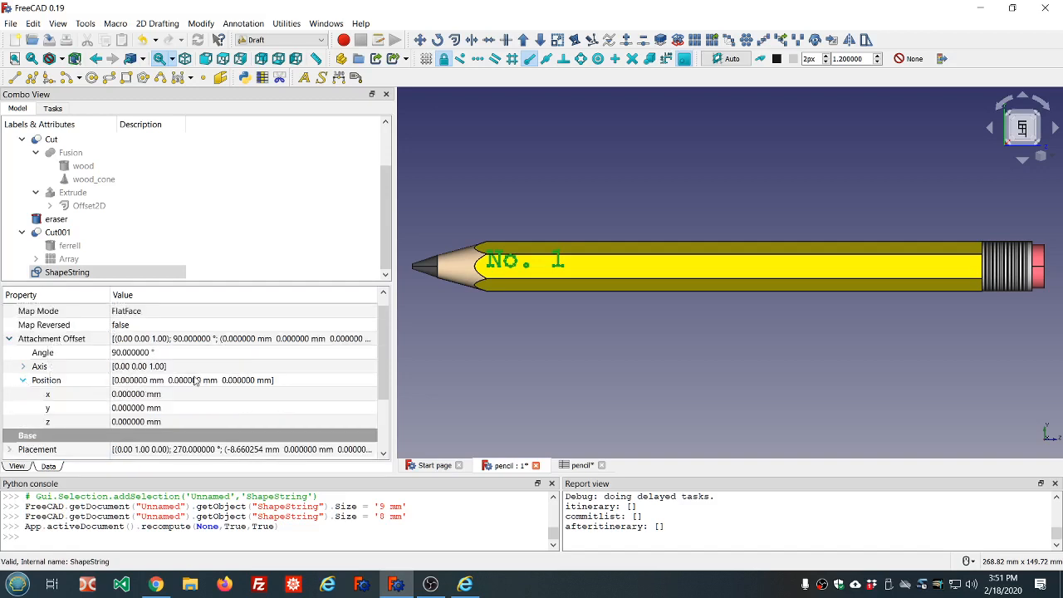
scroll(192, 380, down, 1)
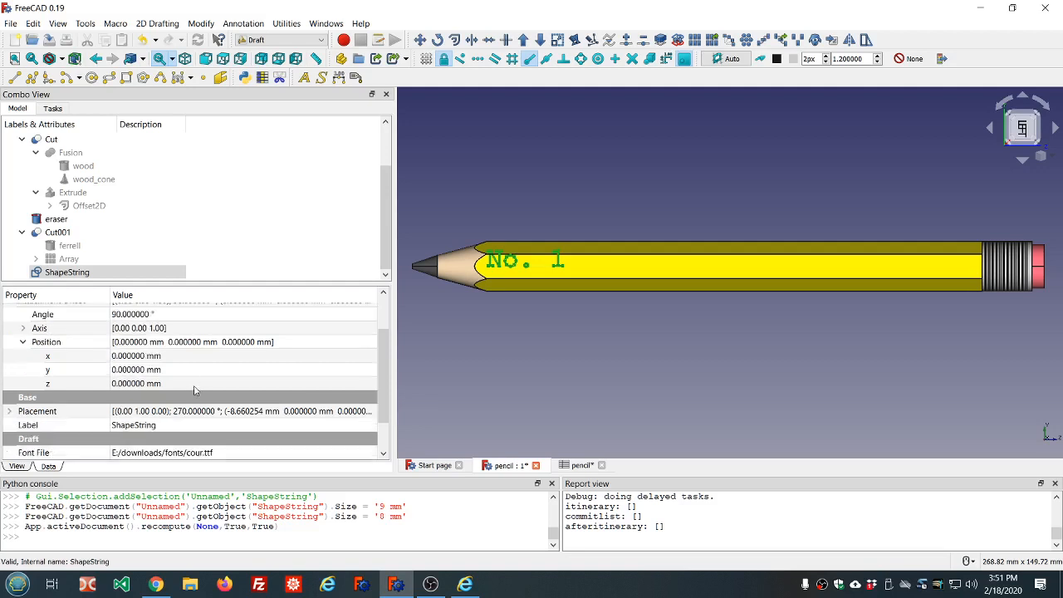
click(192, 356)
text(3)
key(Up)
key(Down)
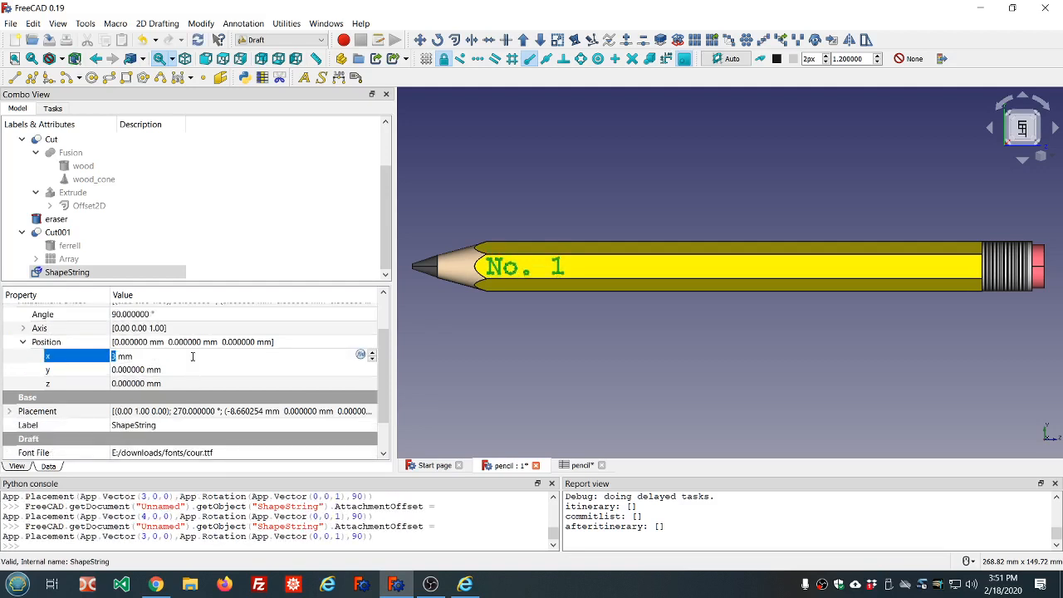
Move the text along the pencil by raising the Attachment Offset's y position to 81 mm.
click(188, 370)
scroll(188, 370, up, 19)
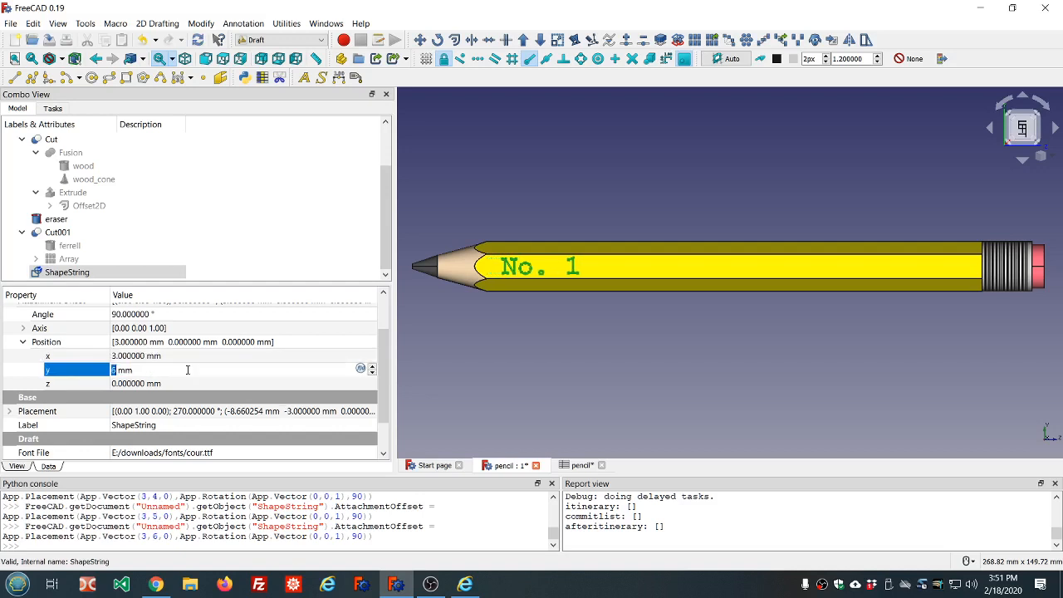
scroll(187, 370, up, 20)
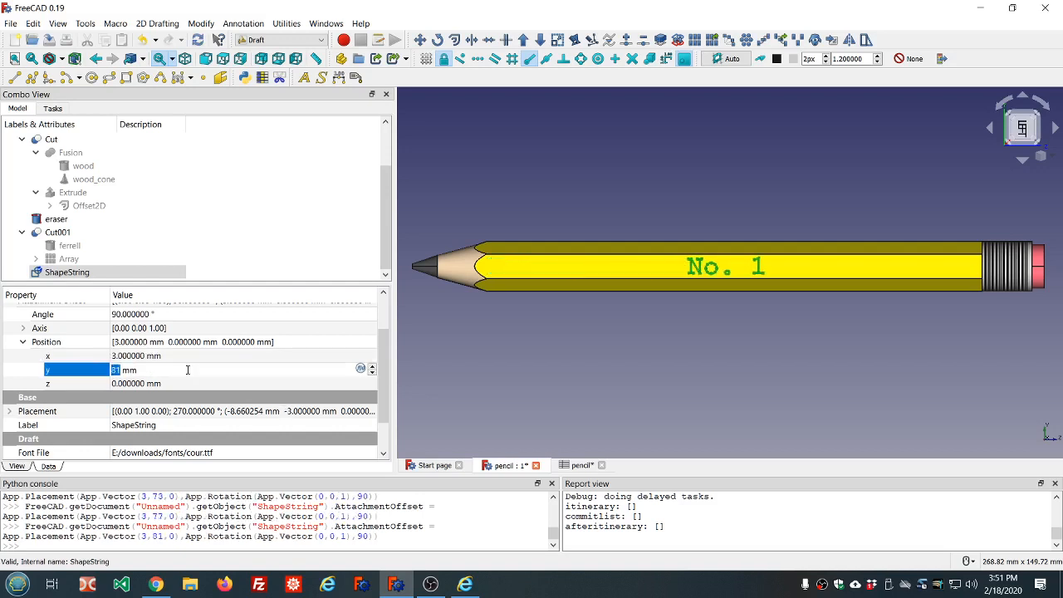
Move the text toward the ferrule end by setting the ShapeString's Attachment Offset y position to 154 mm.
scroll(187, 371, up, 20)
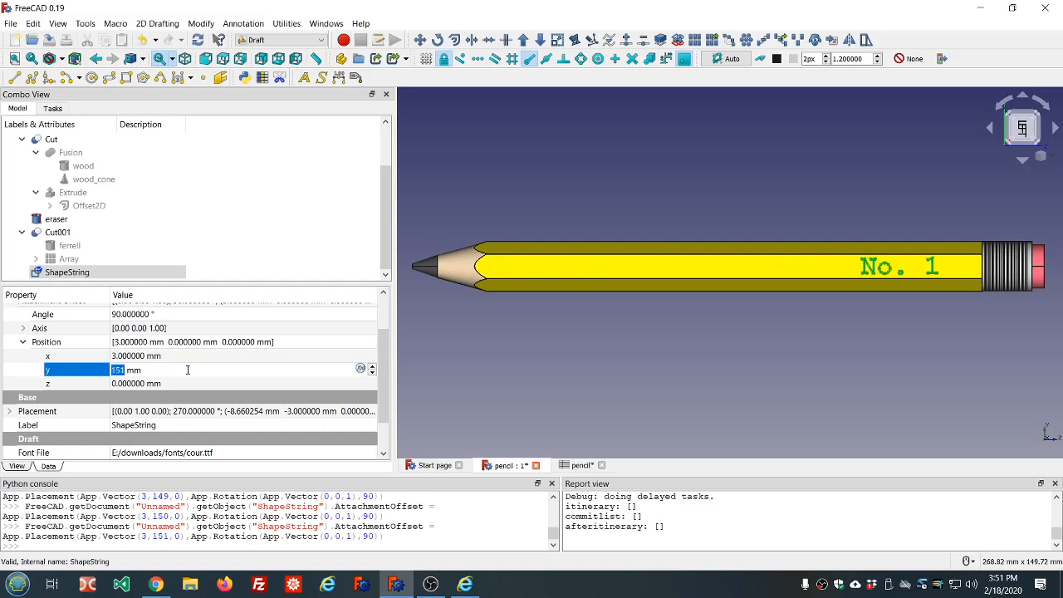
scroll(188, 370, down, 8)
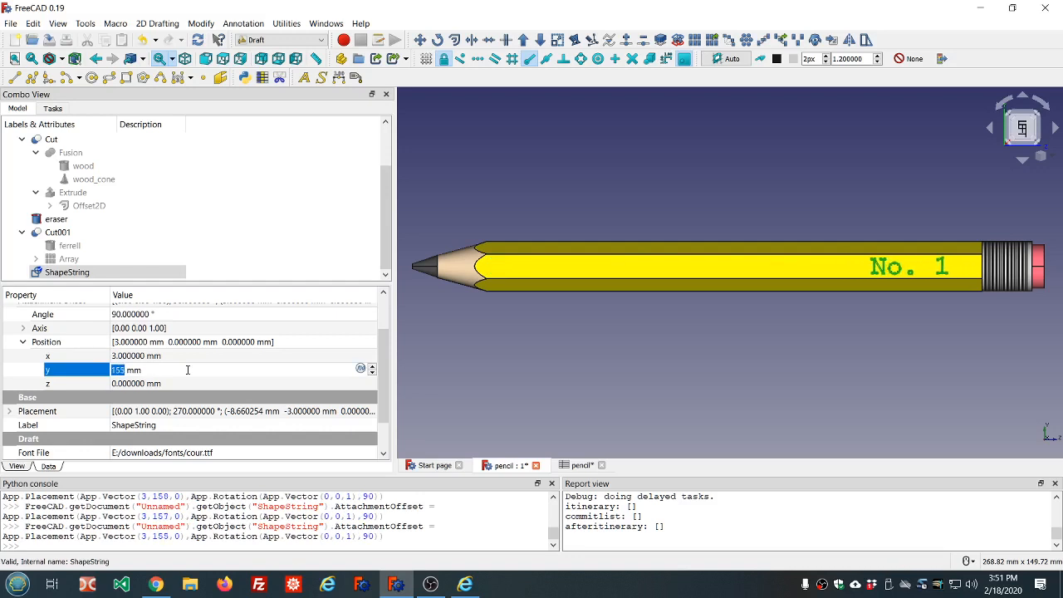
click(237, 211)
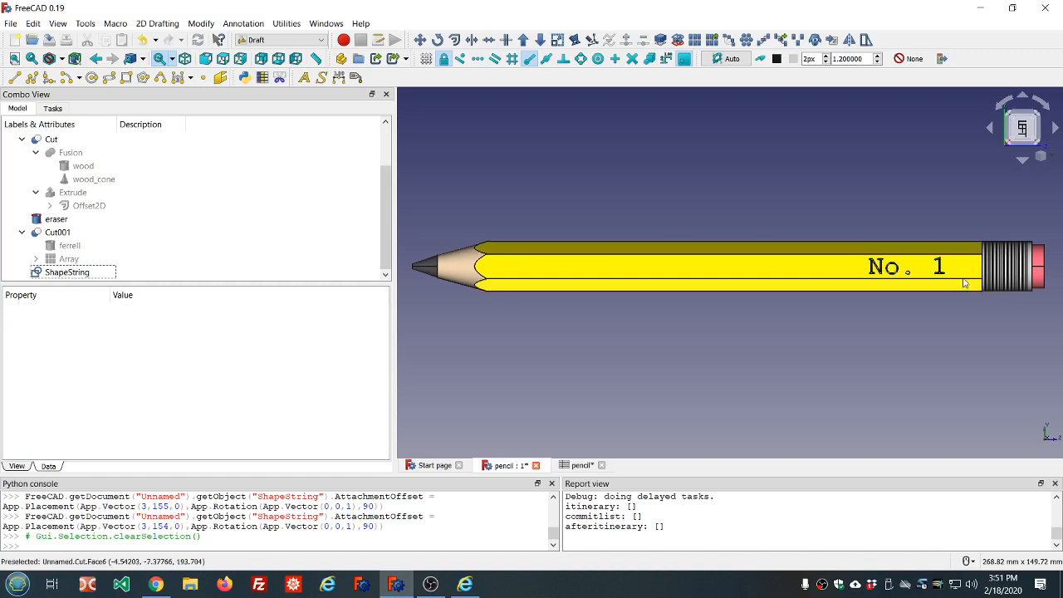
scroll(951, 272, up, 4)
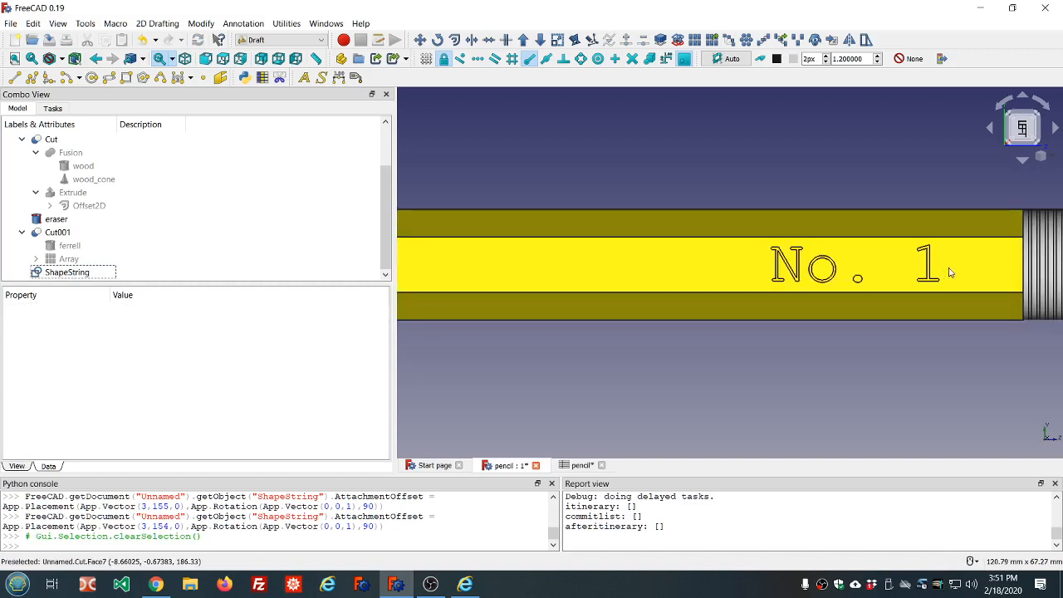
scroll(951, 272, down, 1)
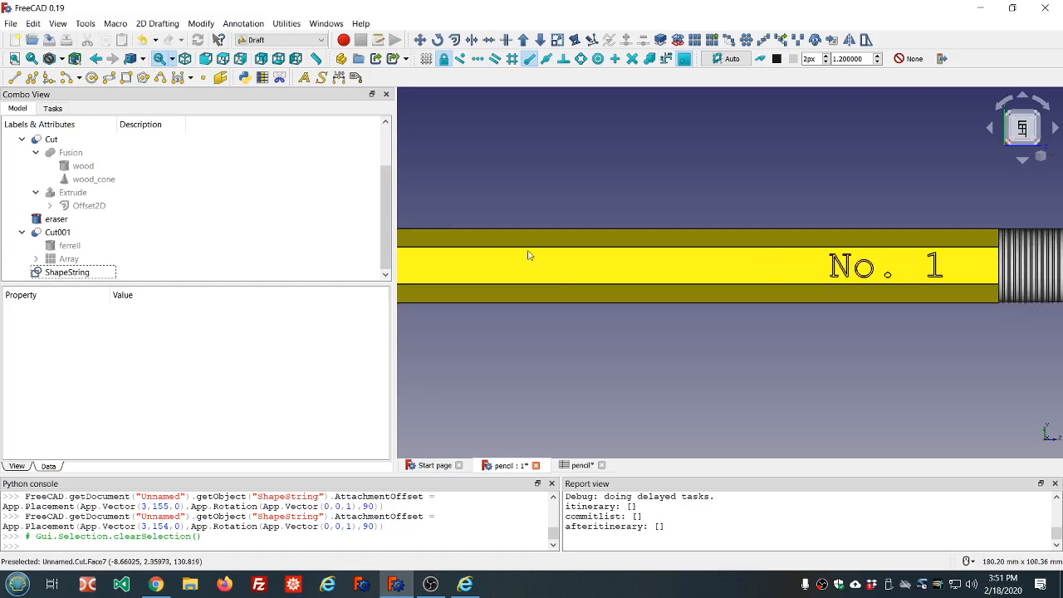
In the Part workbench, extrude the ShapeString symmetrically along its normal by 0.5 mm.
click(74, 272)
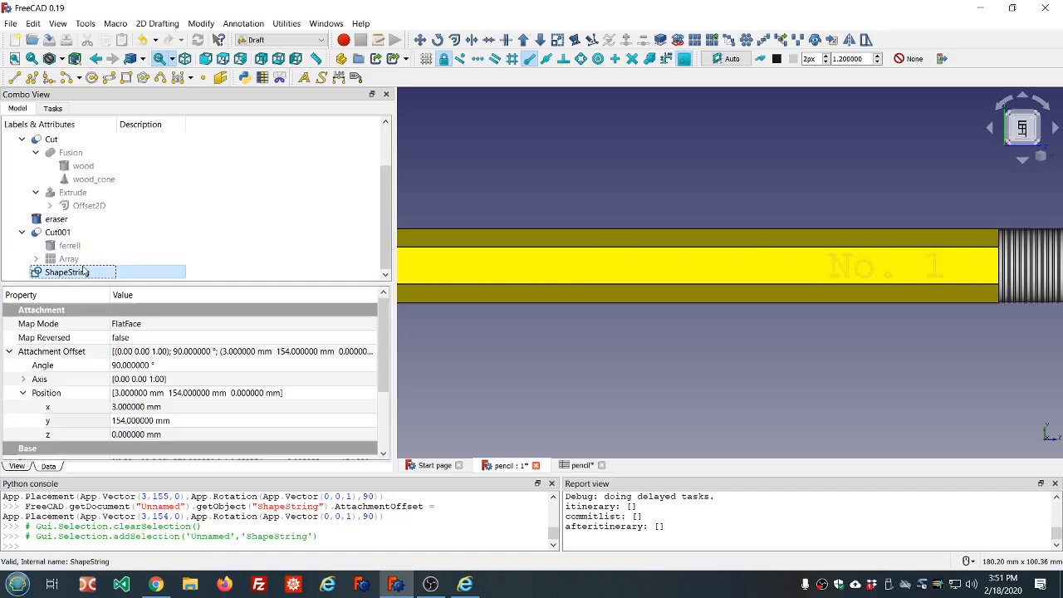
click(314, 40)
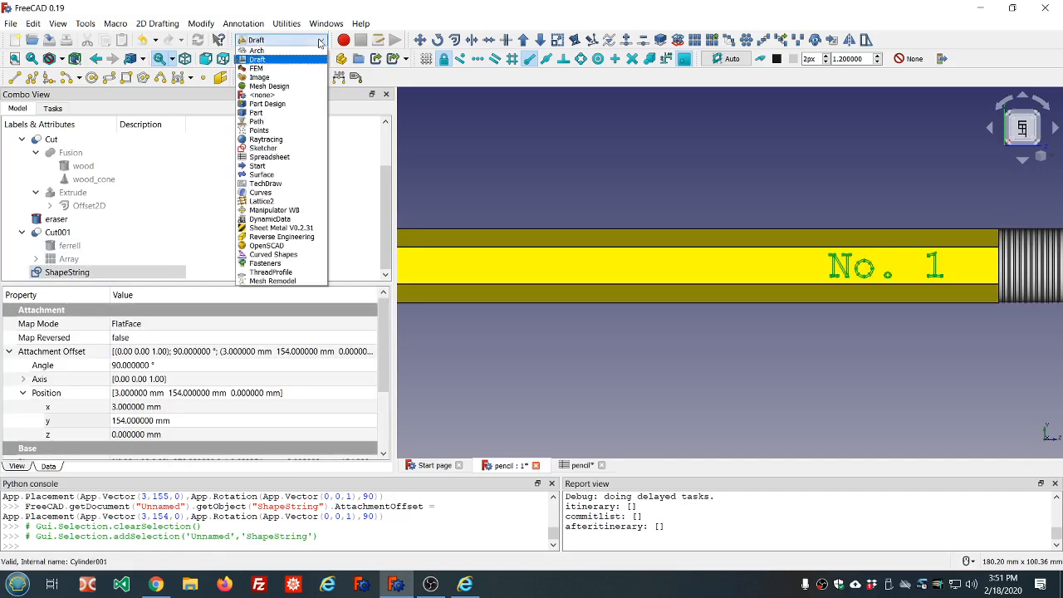
click(272, 113)
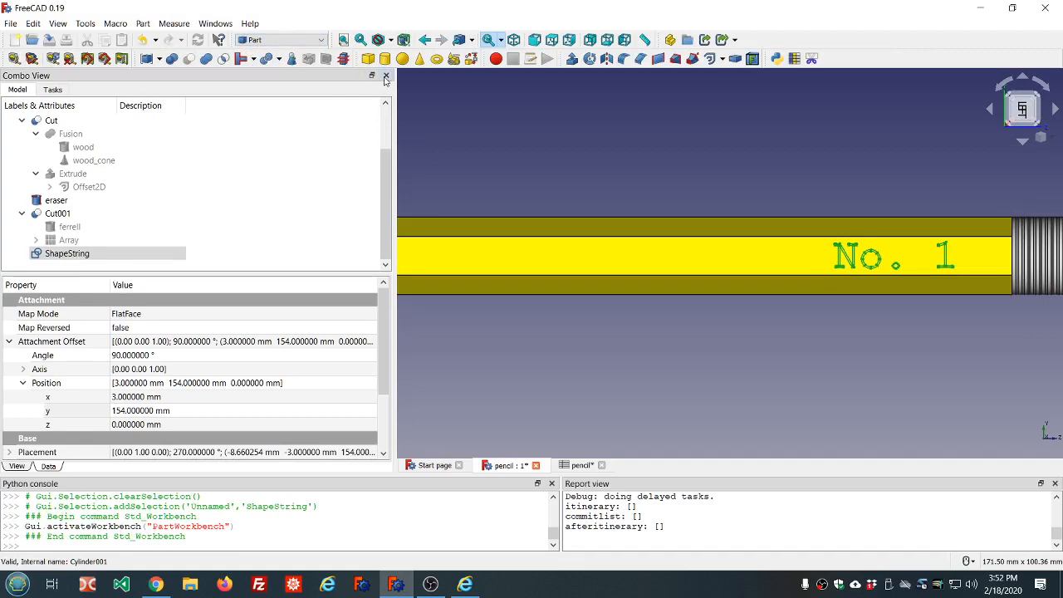
click(571, 60)
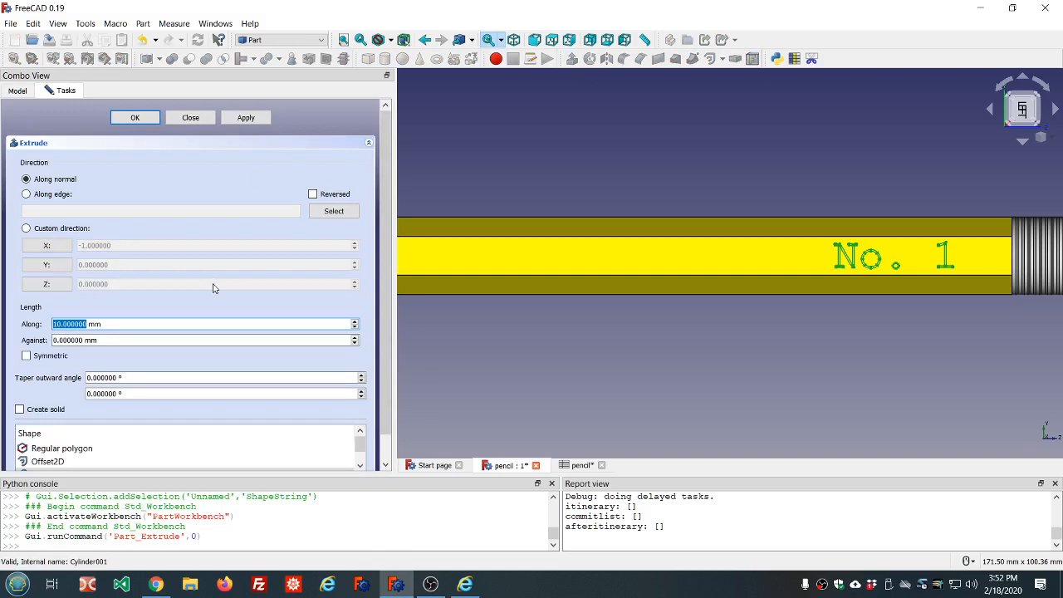
text(1)
click(26, 355)
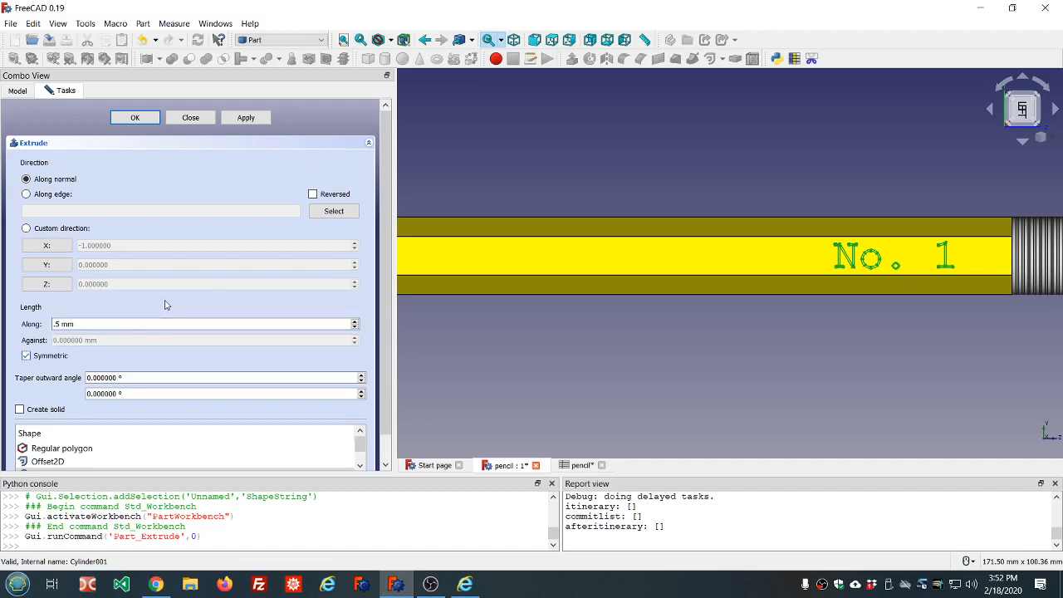
click(245, 117)
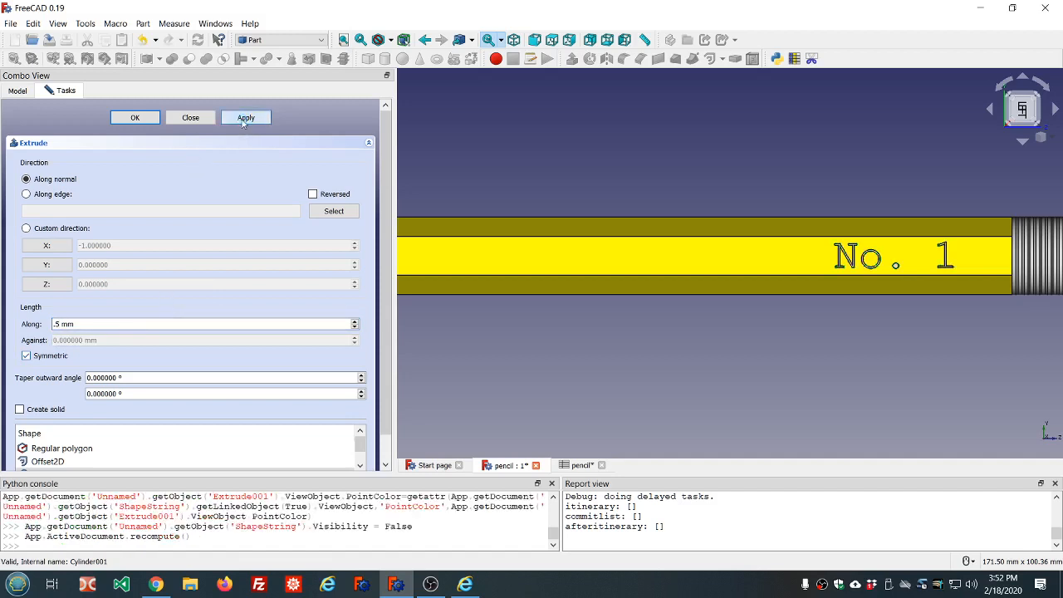
click(188, 118)
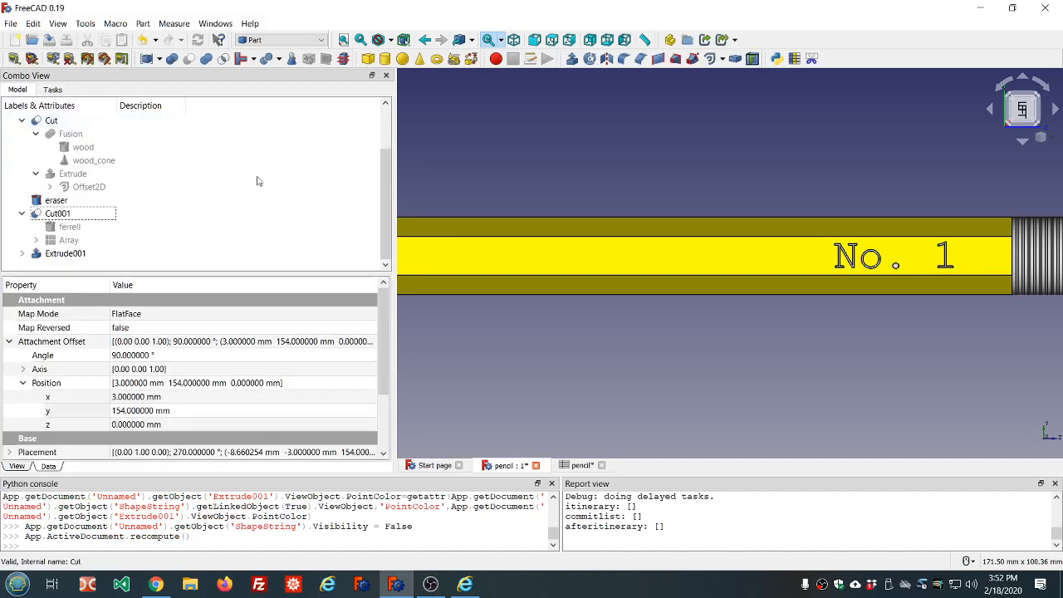
Set the Shape Color of the extruded "No. 1" text to black (#000000).
scroll(897, 257, up, 6)
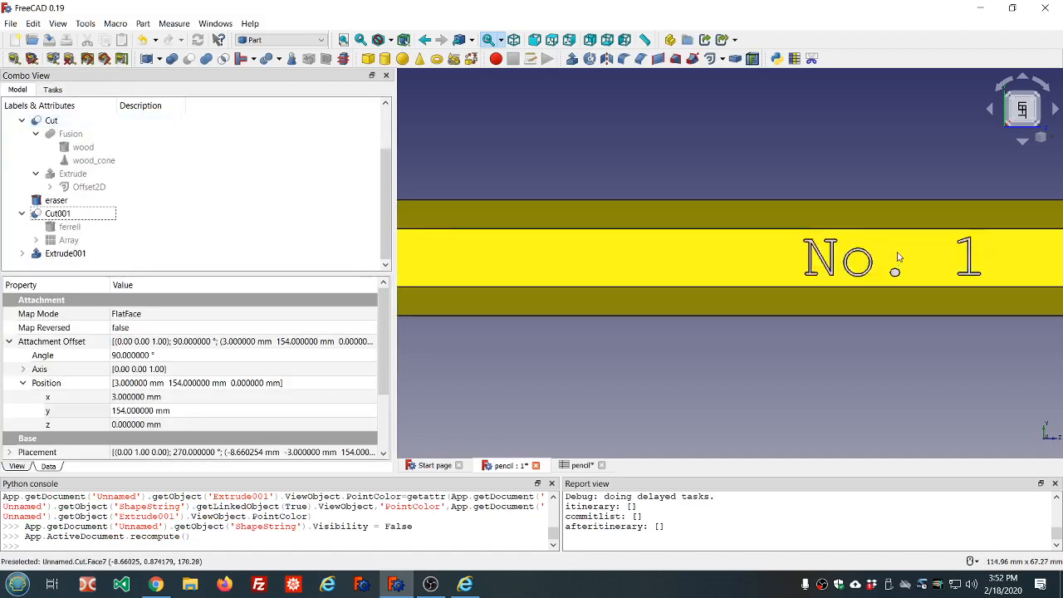
scroll(897, 256, down, 6)
scroll(959, 254, up, 5)
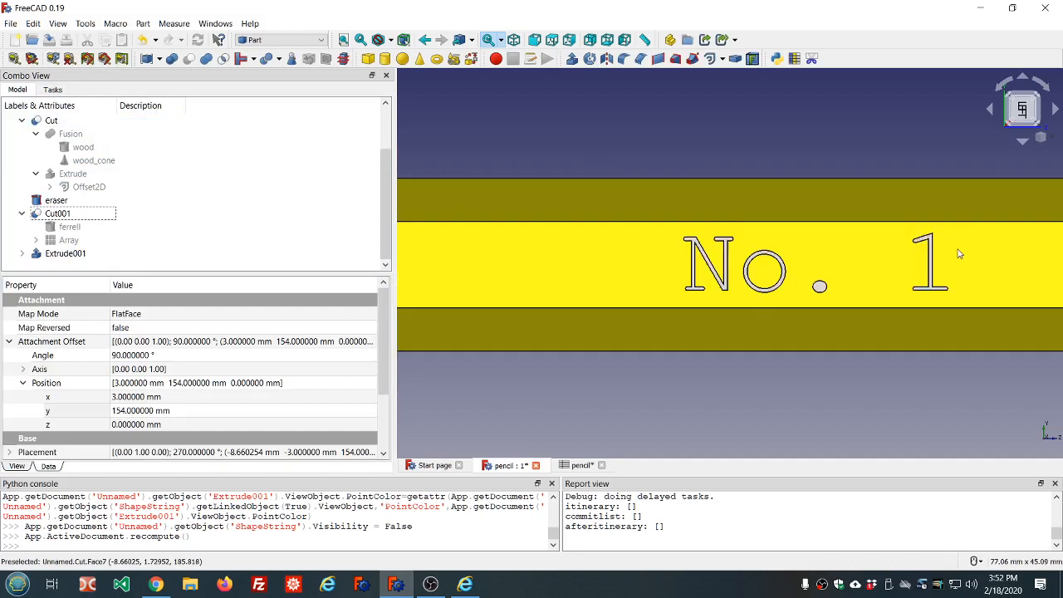
click(64, 253)
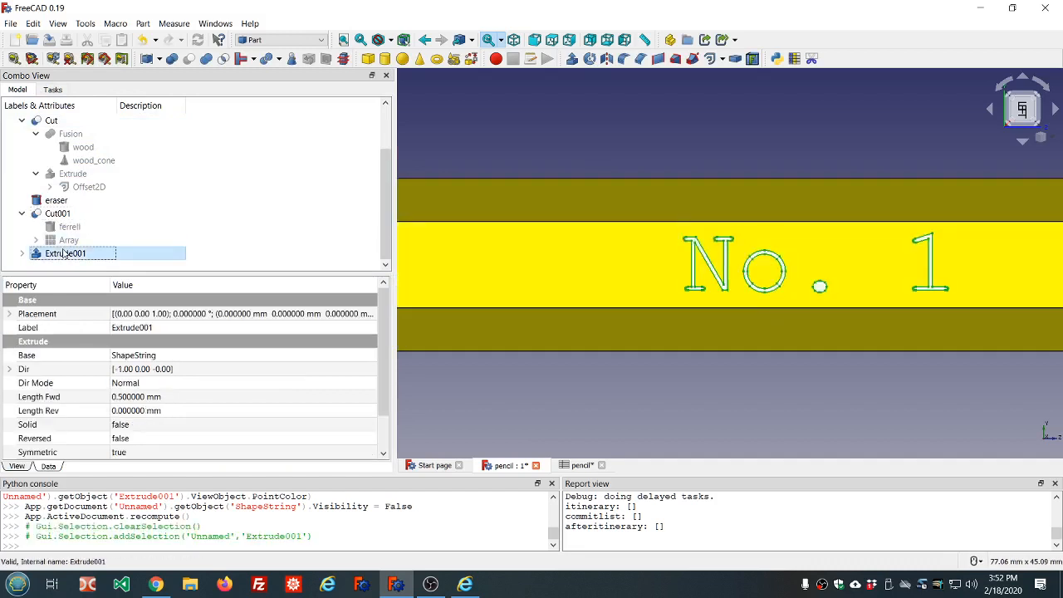
click(17, 466)
scroll(190, 411, down, 1)
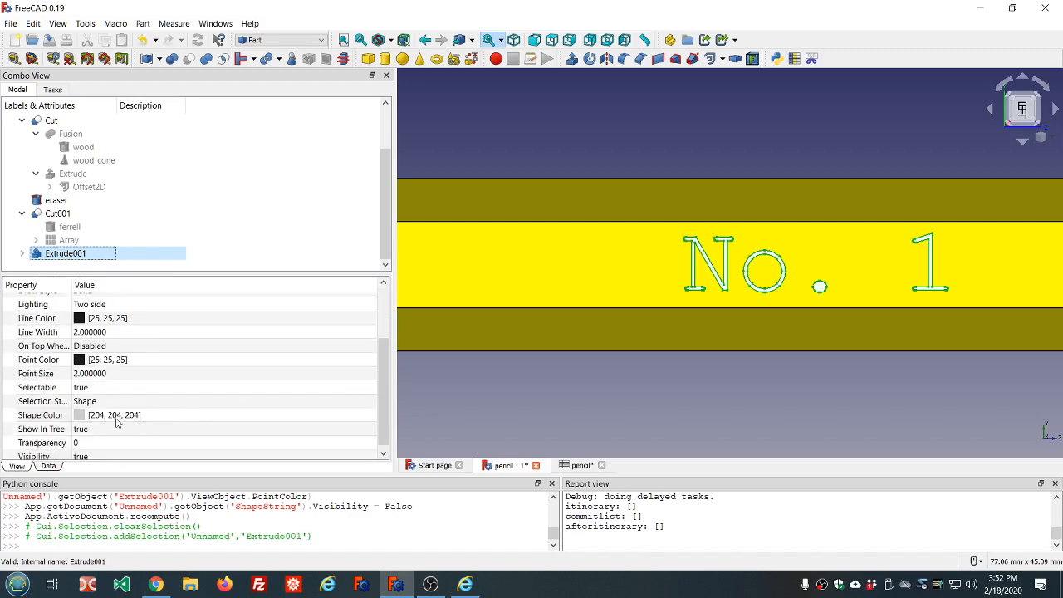
click(80, 420)
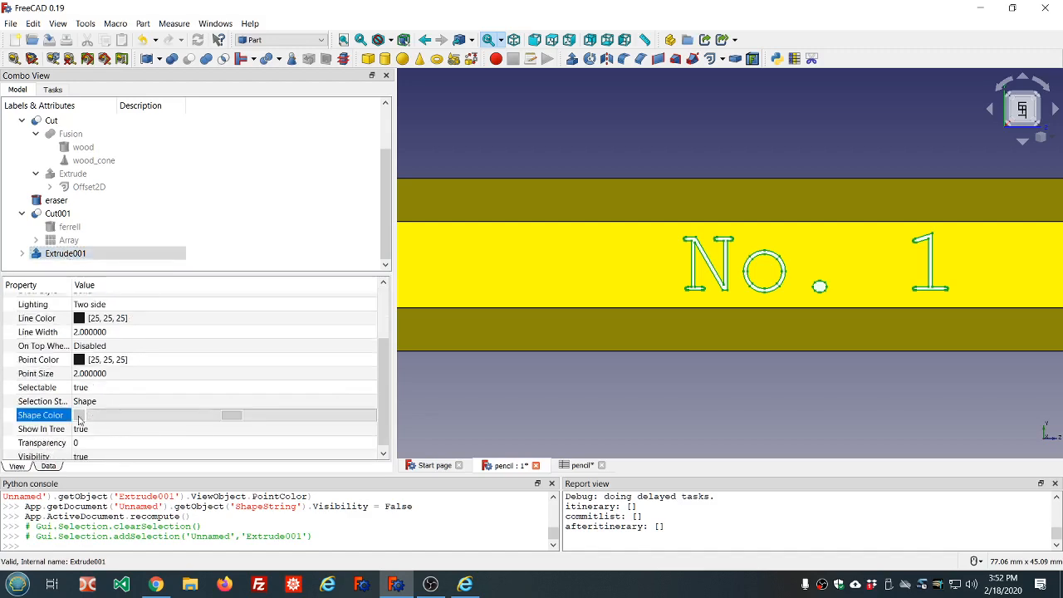
click(231, 420)
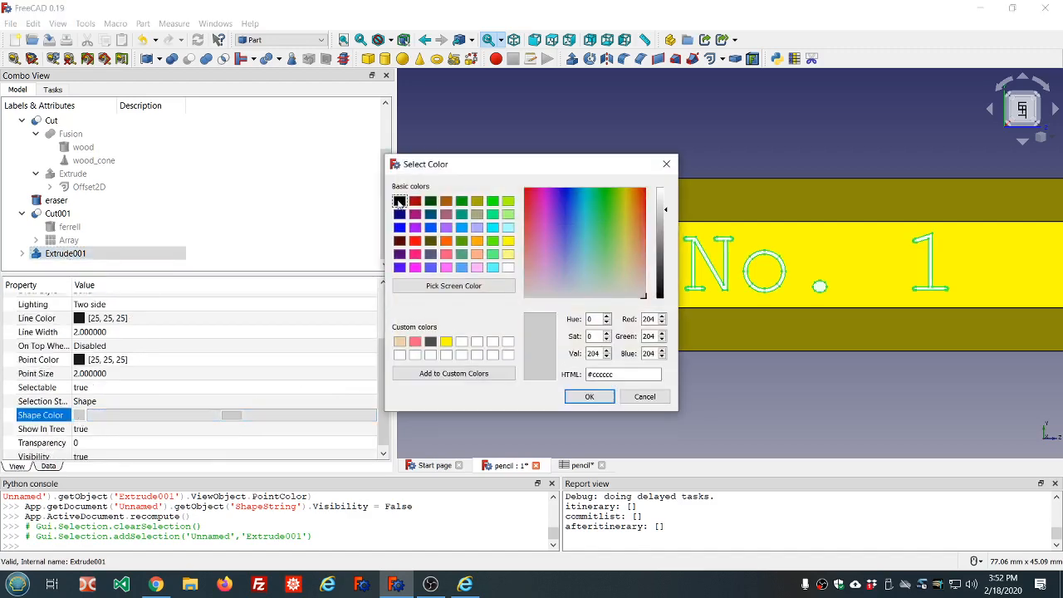
click(400, 201)
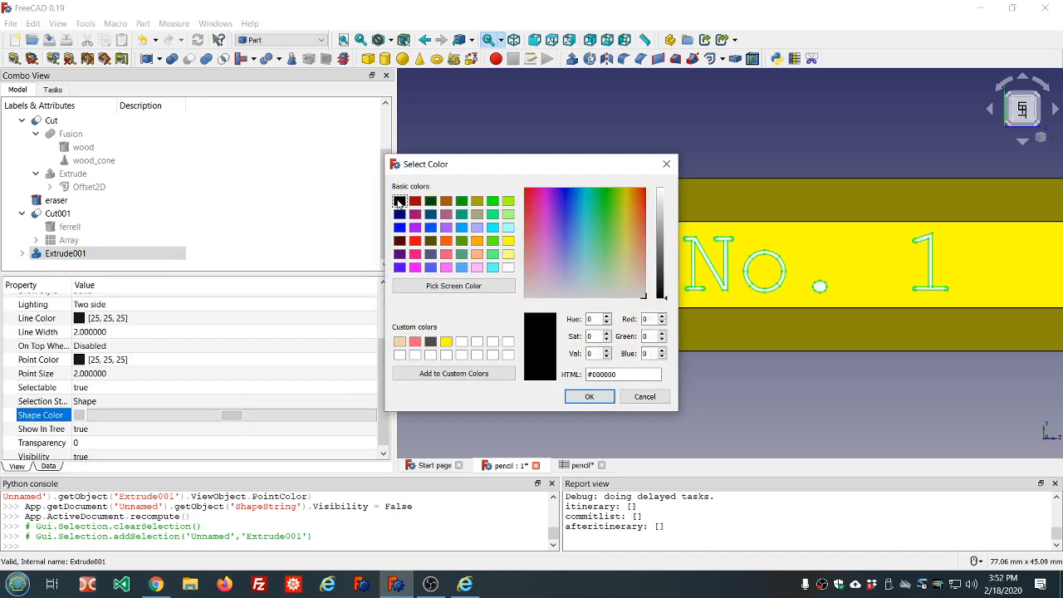
click(591, 397)
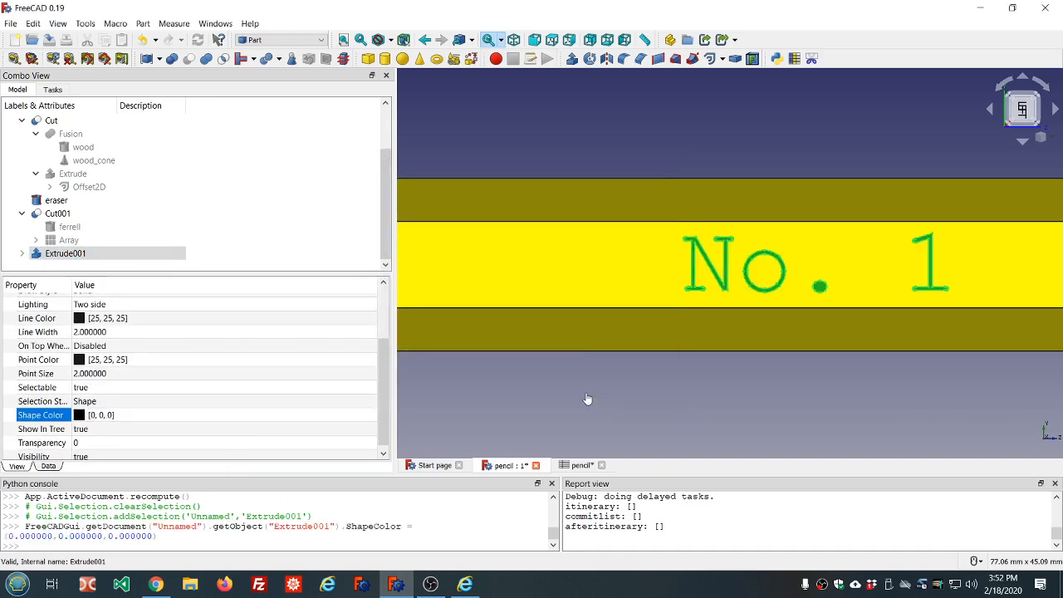
click(586, 397)
scroll(585, 397, down, 2)
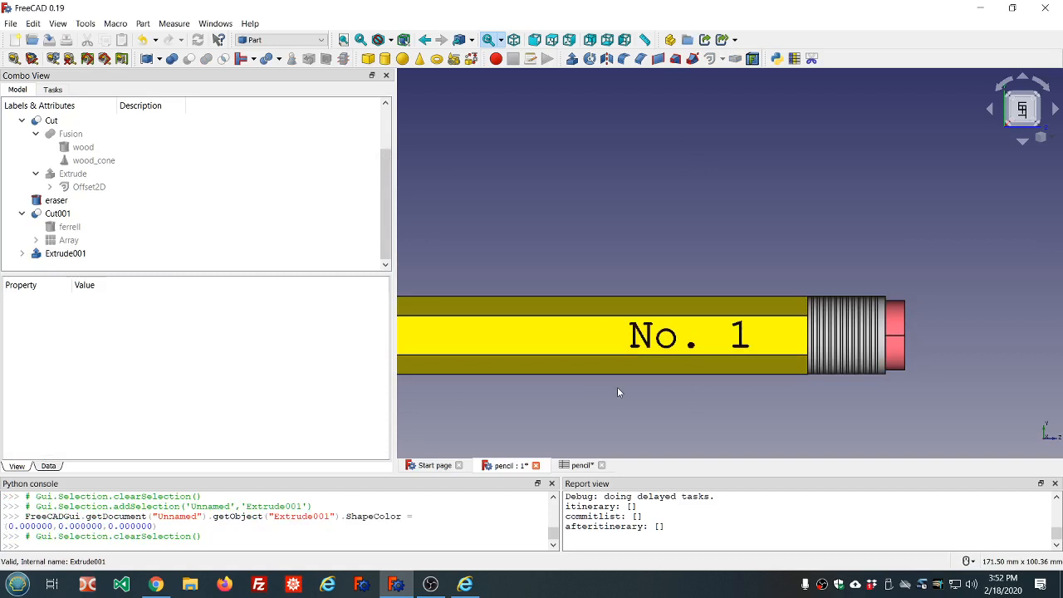
scroll(638, 359, up, 2)
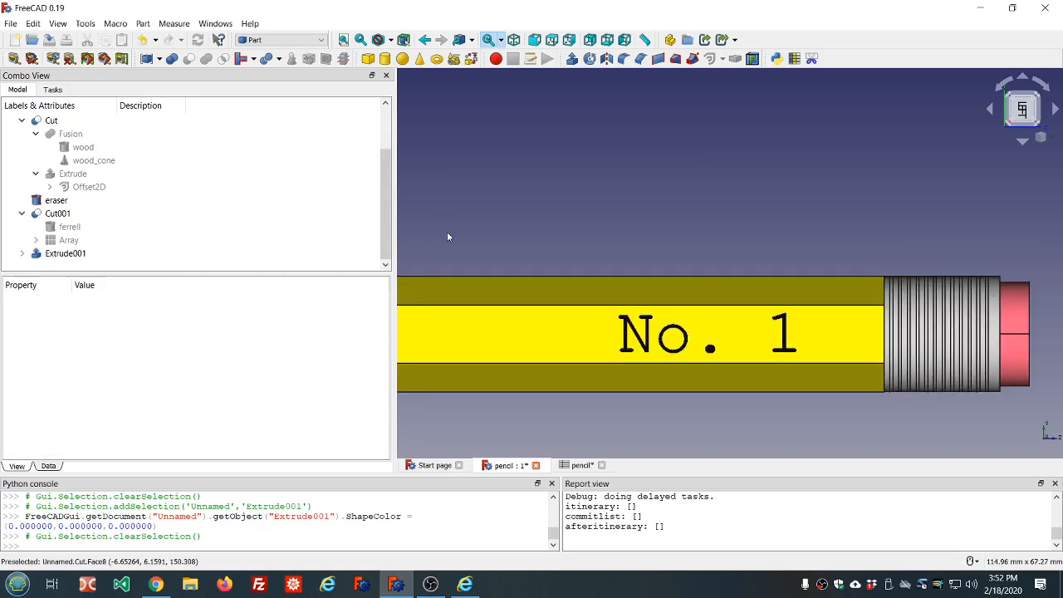
Fuse the pencil body Cut with the extruded text Extrude001 and inspect the lettering on the face.
click(82, 217)
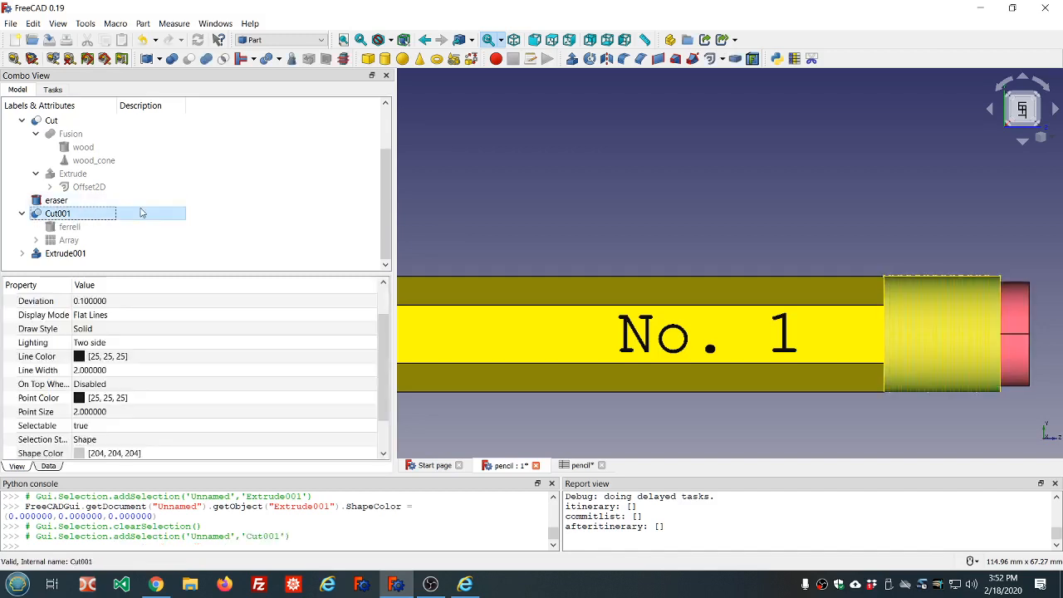
click(53, 123)
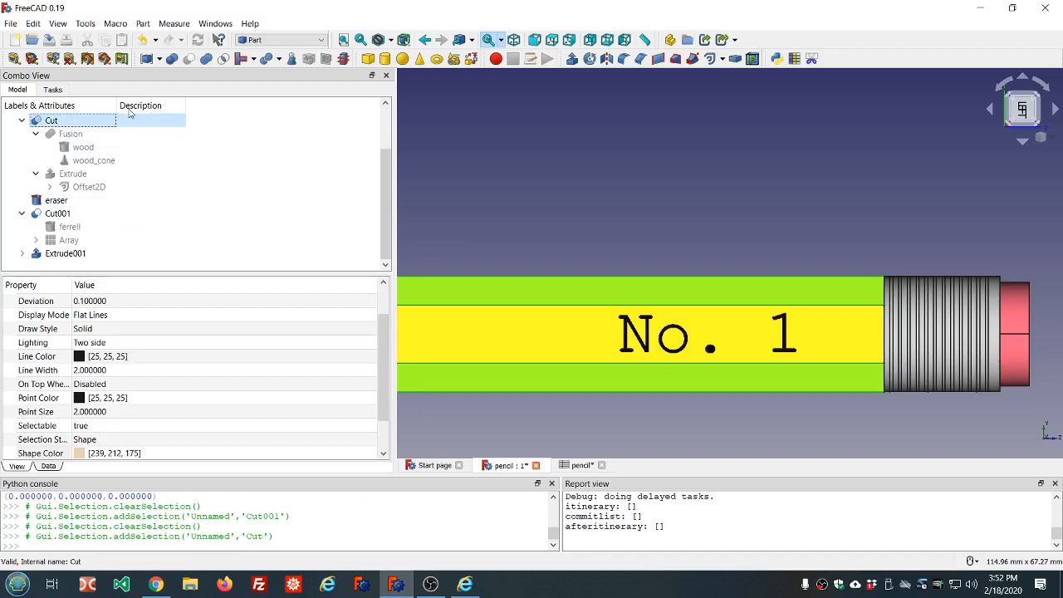
ctrl+click(56, 254)
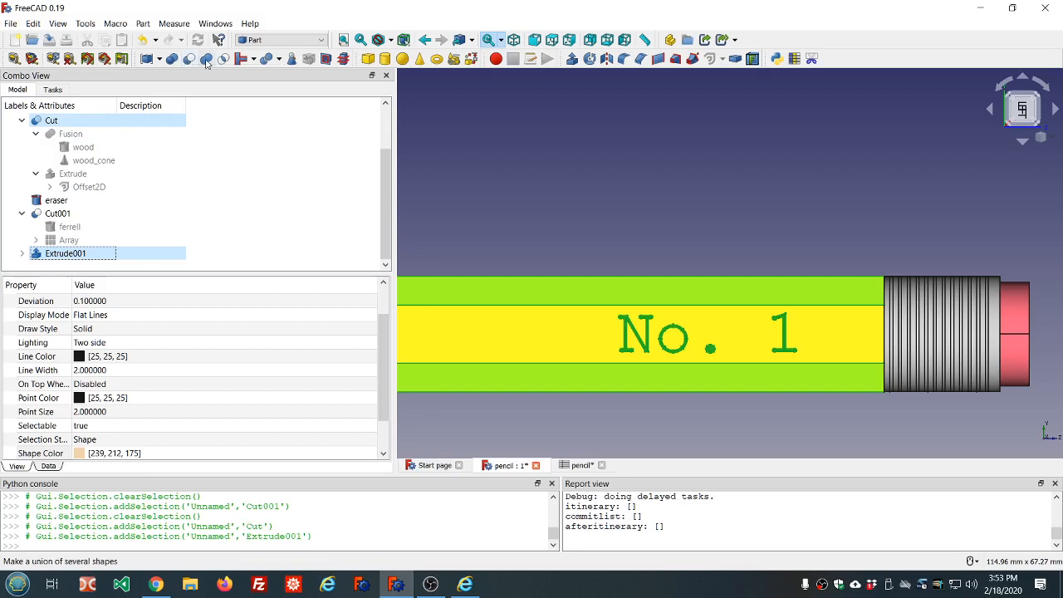
click(206, 60)
click(616, 134)
scroll(654, 226, down, 2)
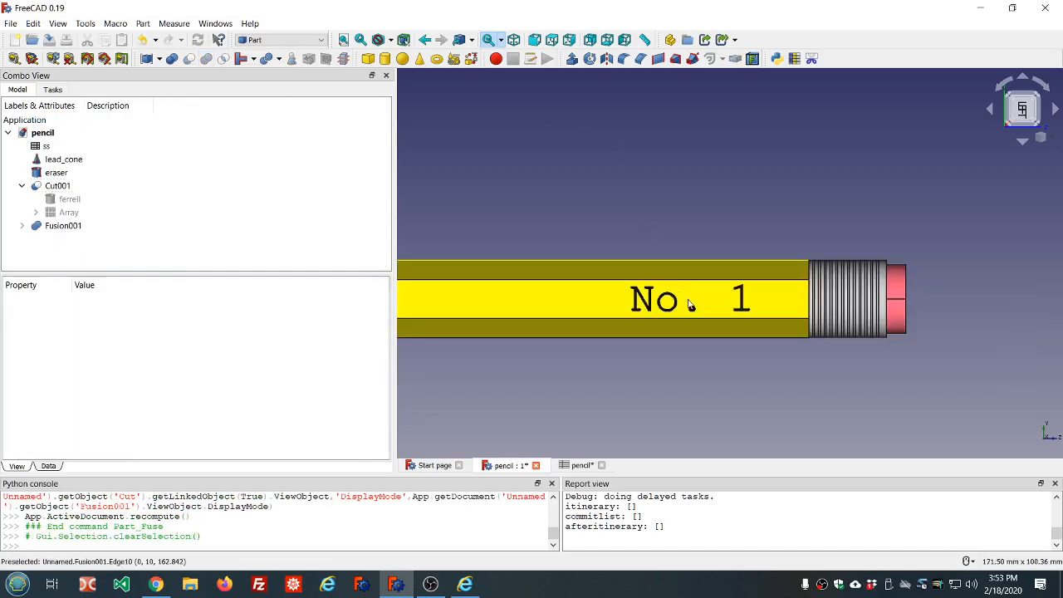
middle_drag(689, 304, 668, 154)
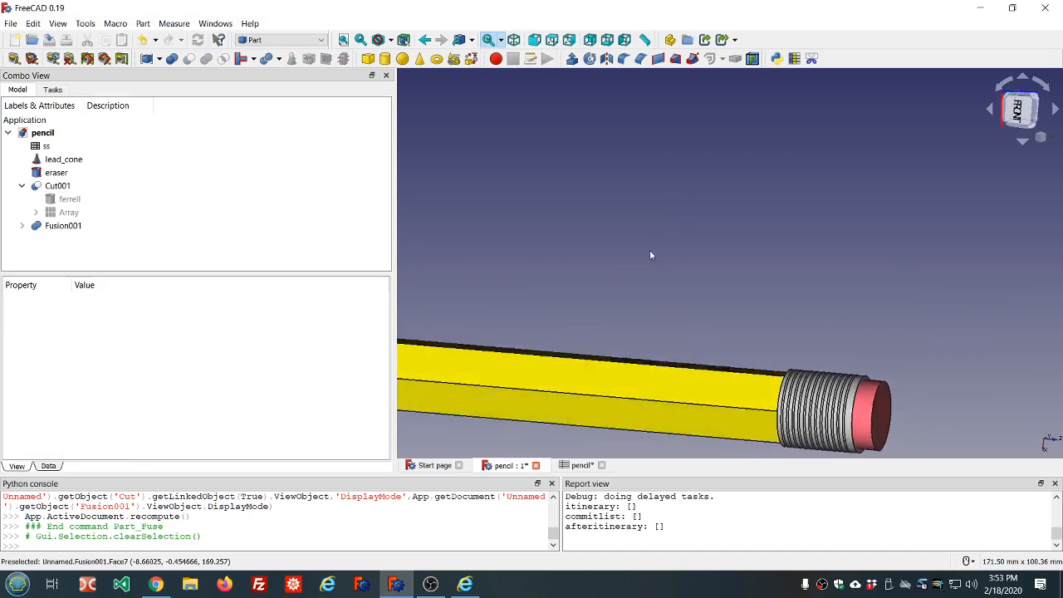
scroll(649, 374, up, 5)
mouse_move(651, 357)
middle_down()
mouse_move(651, 303)
mouse_move(677, 294)
mouse_move(681, 422)
middle_up()
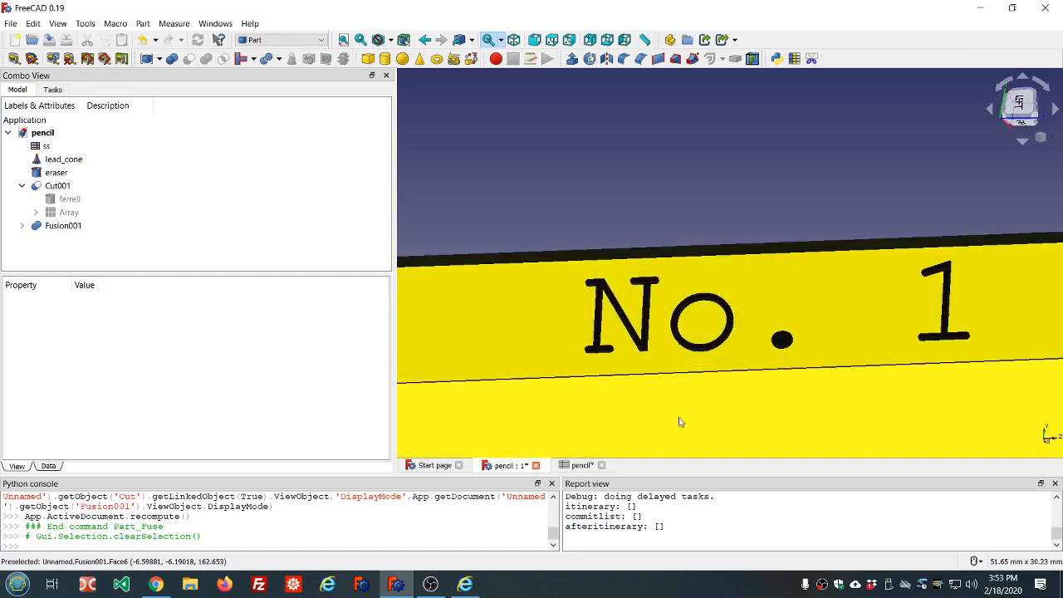
scroll(701, 307, down, 10)
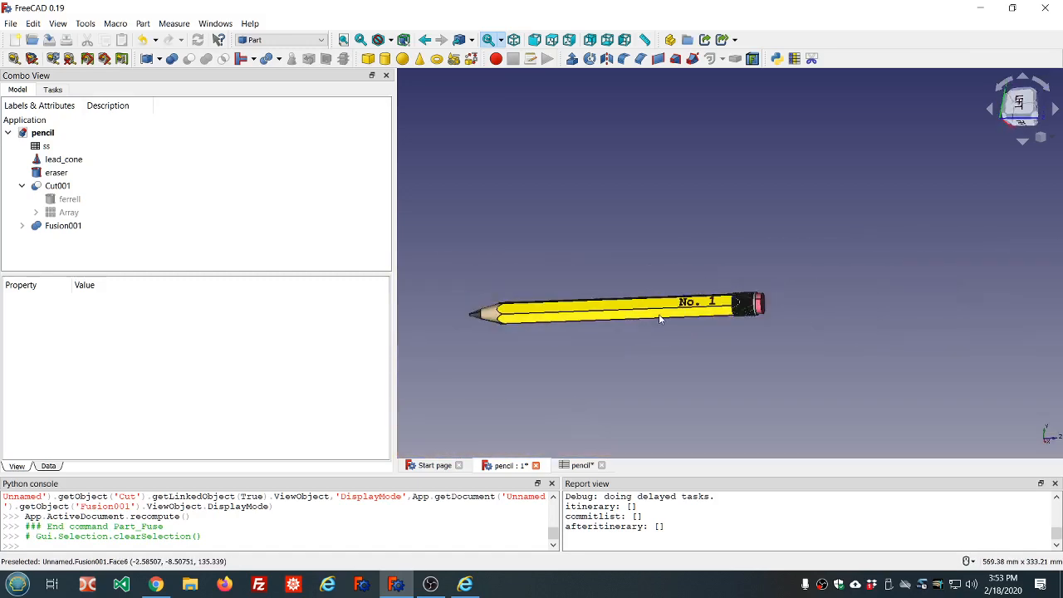
Fuse lead_cone, eraser, the ferrule Cut001 and the lettered body Fusion001 into a single pencil object.
click(52, 161)
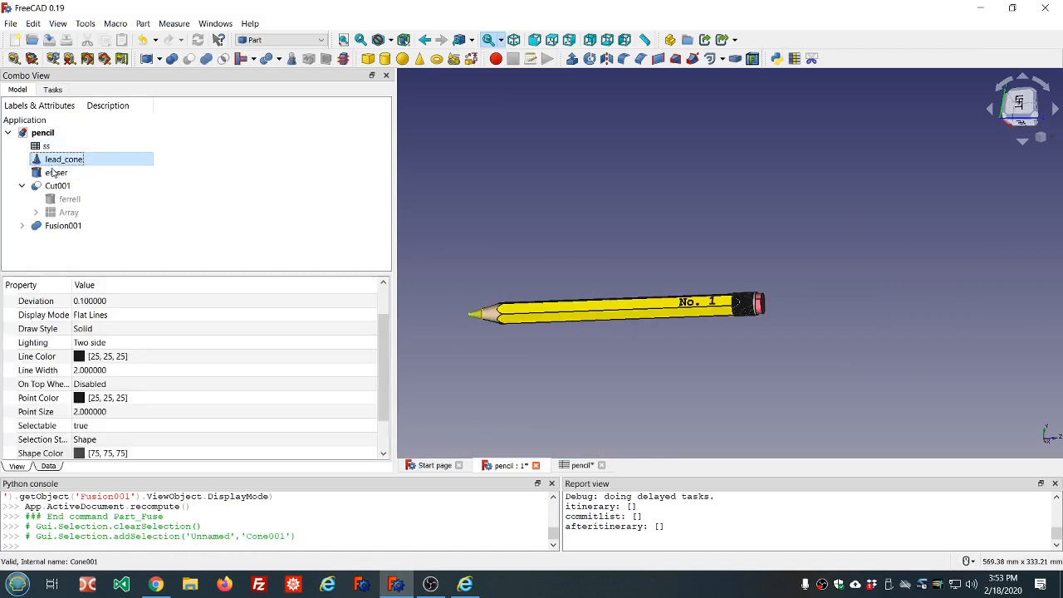
ctrl+click(56, 172)
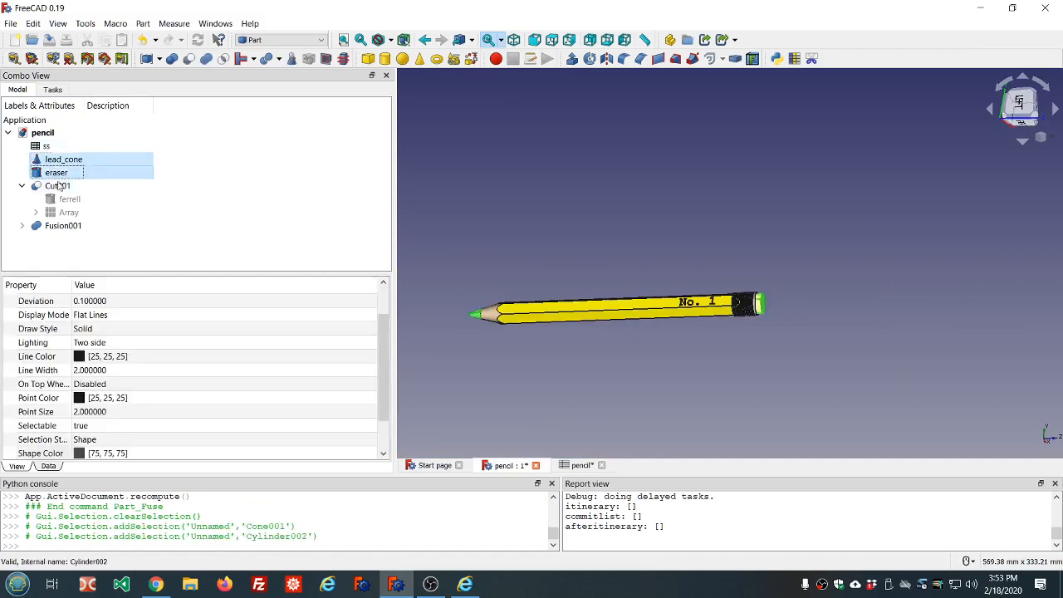
ctrl+click(68, 227)
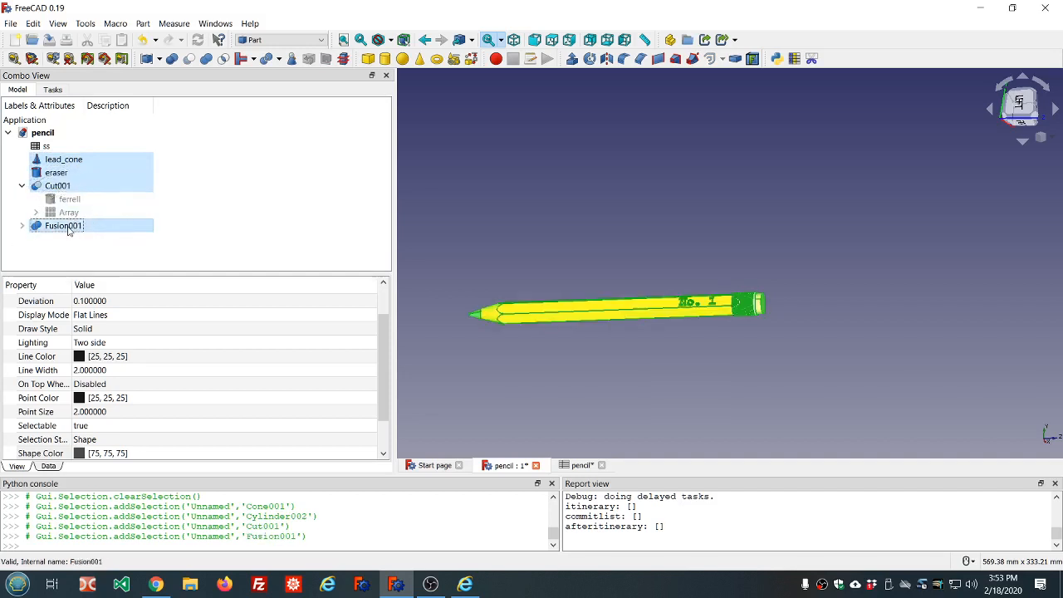
click(206, 59)
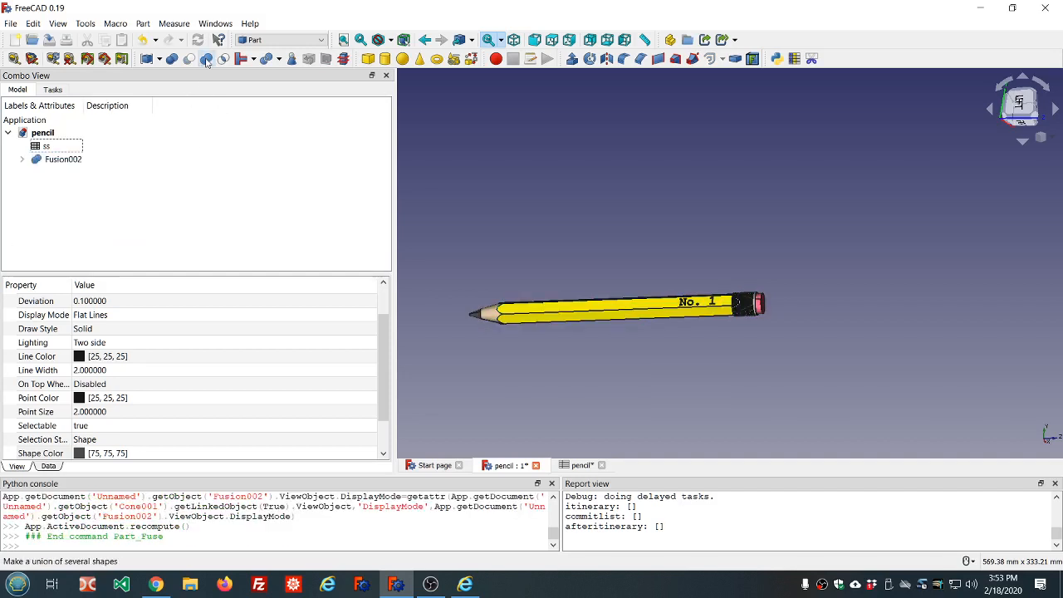
click(507, 218)
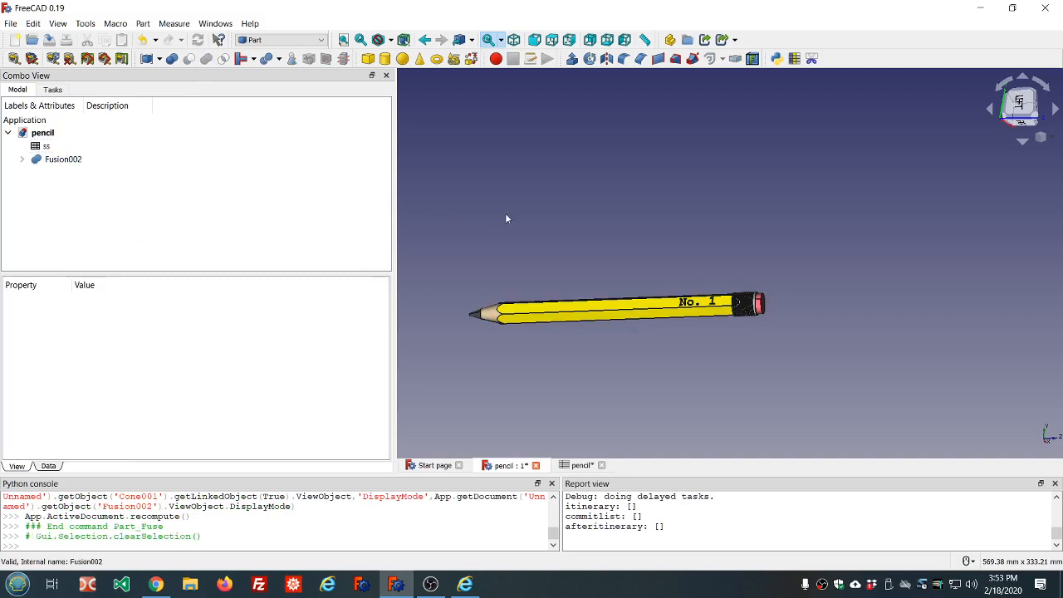
scroll(678, 265, up, 4)
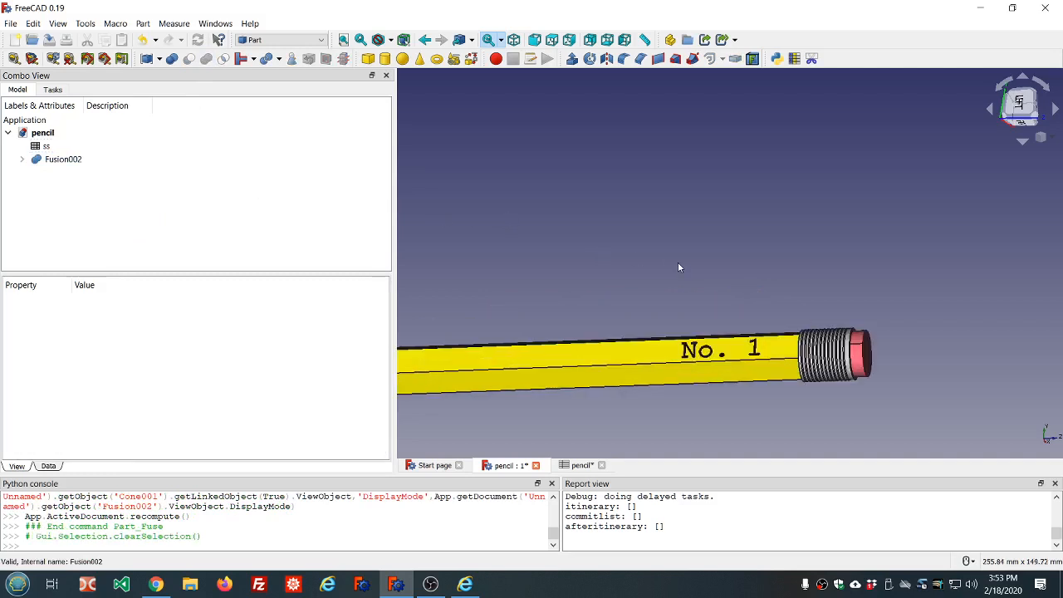
Run Check Geometry on the fully fused pencil Fusion002.
scroll(678, 266, down, 4)
middle_drag(660, 265, 712, 285)
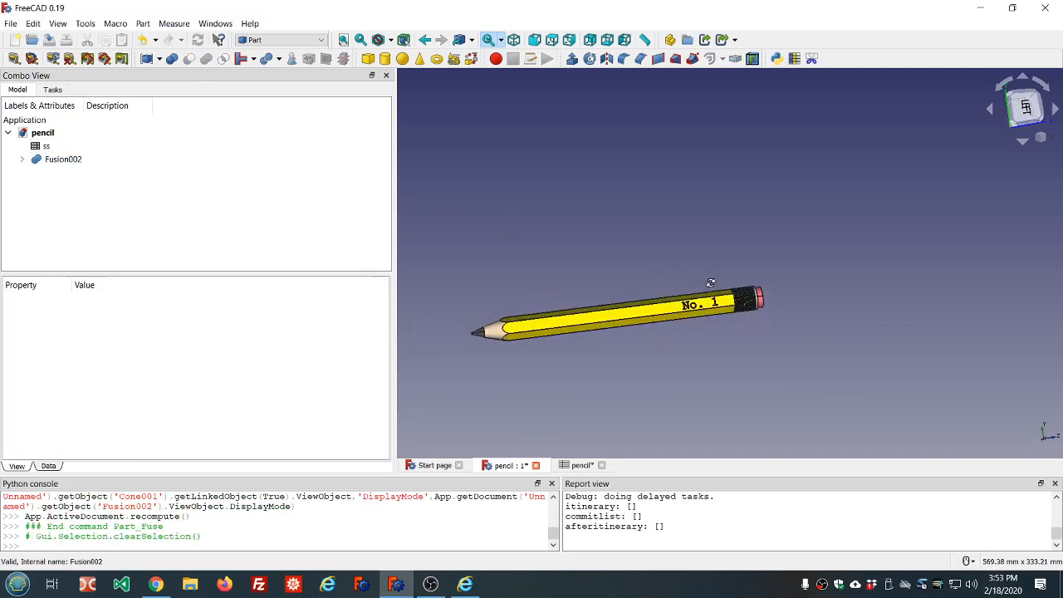
click(52, 159)
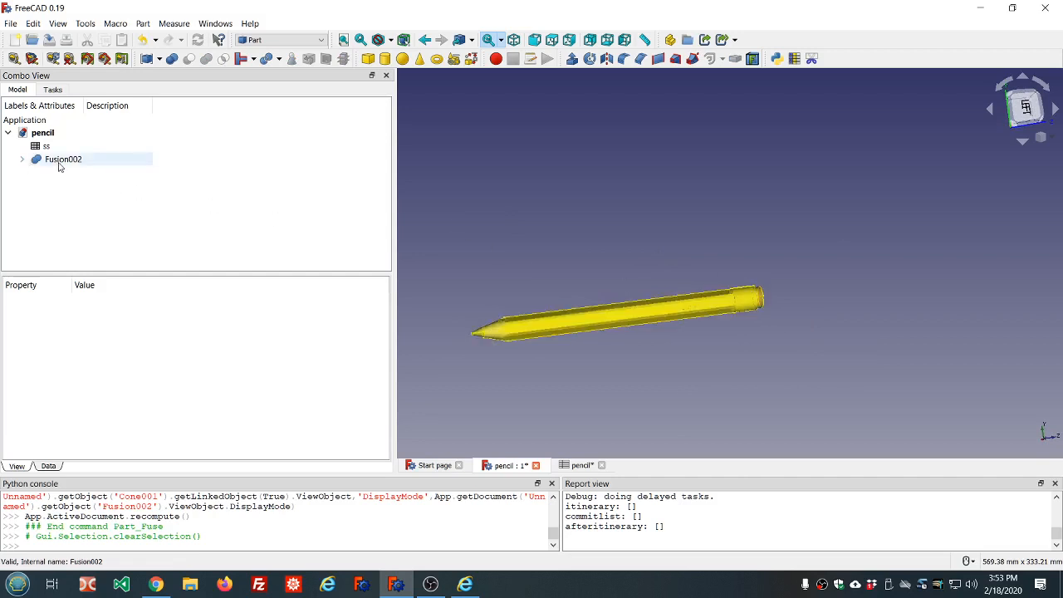
click(290, 58)
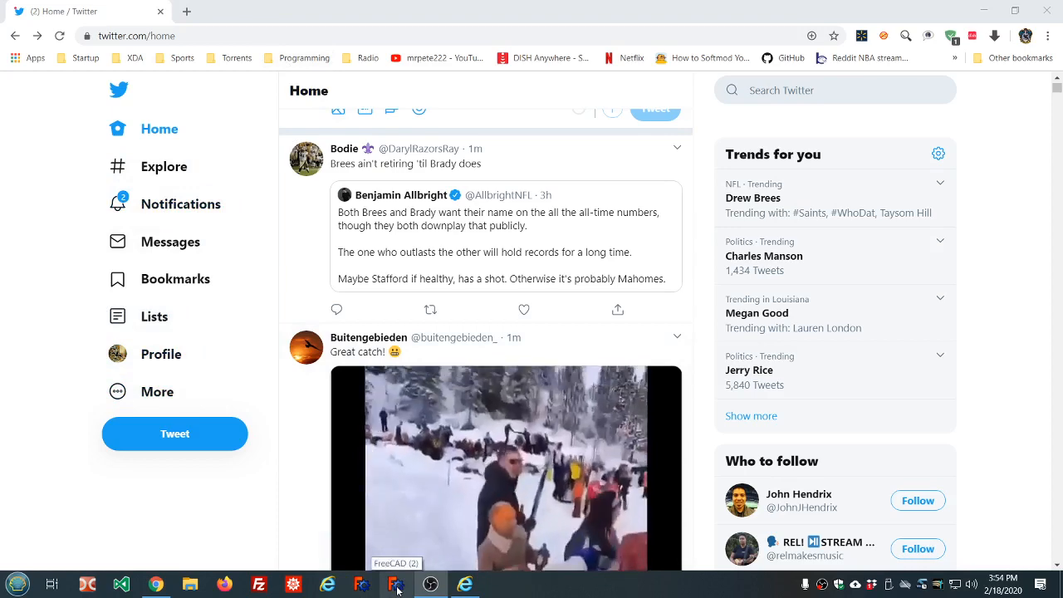
Relaunch FreeCAD, minimise the window in the way and recover the pencil document through Document Recovery.
click(398, 586)
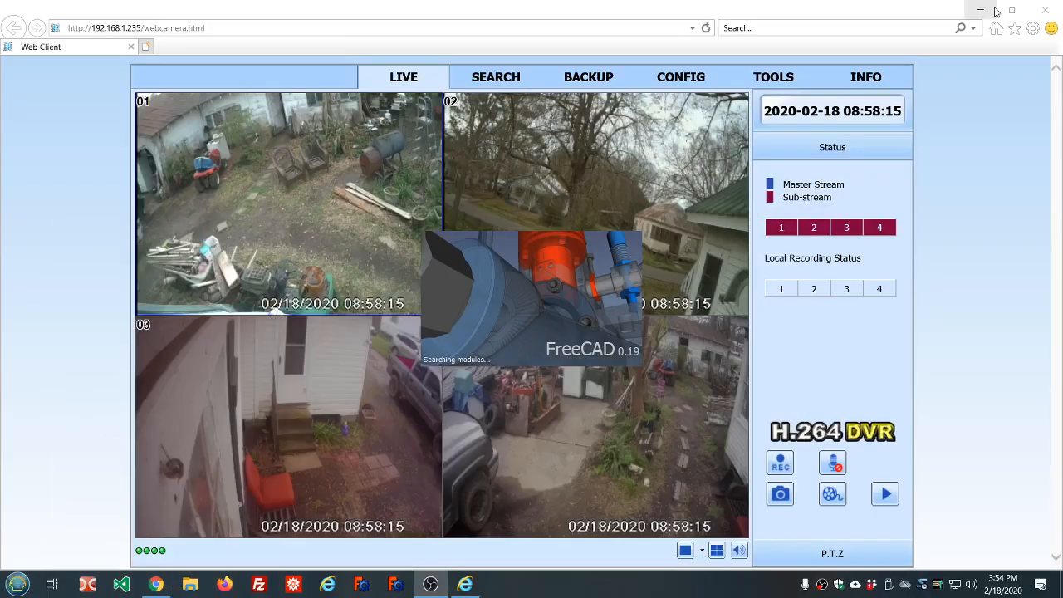
click(984, 11)
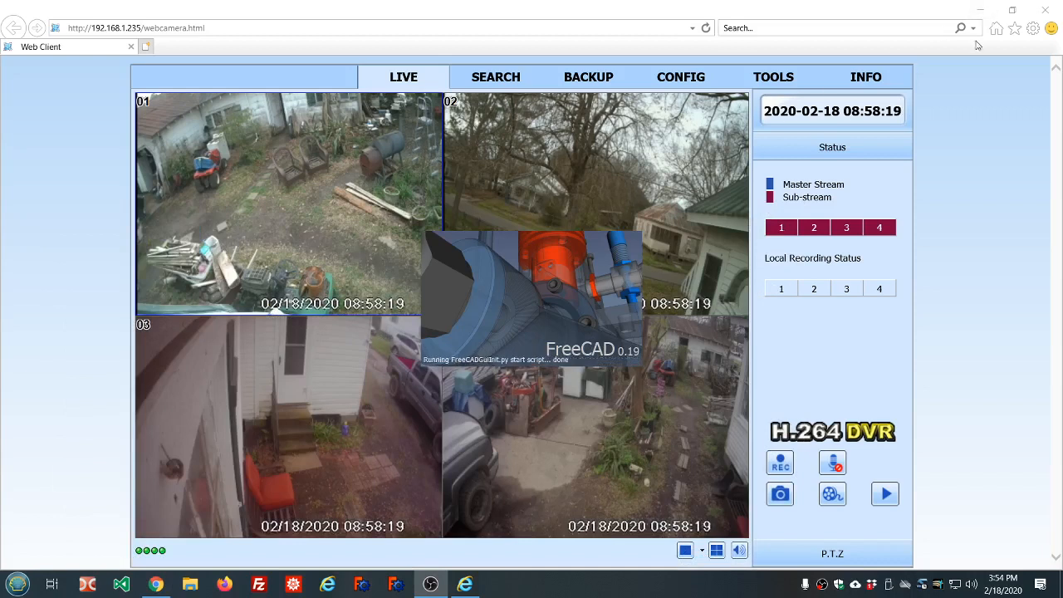
click(982, 11)
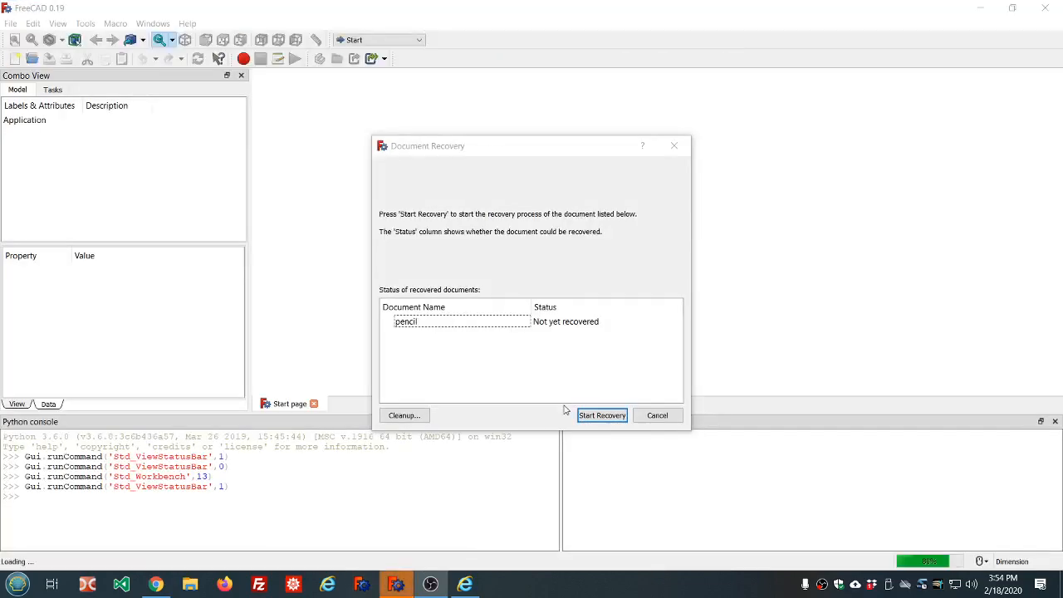
click(426, 325)
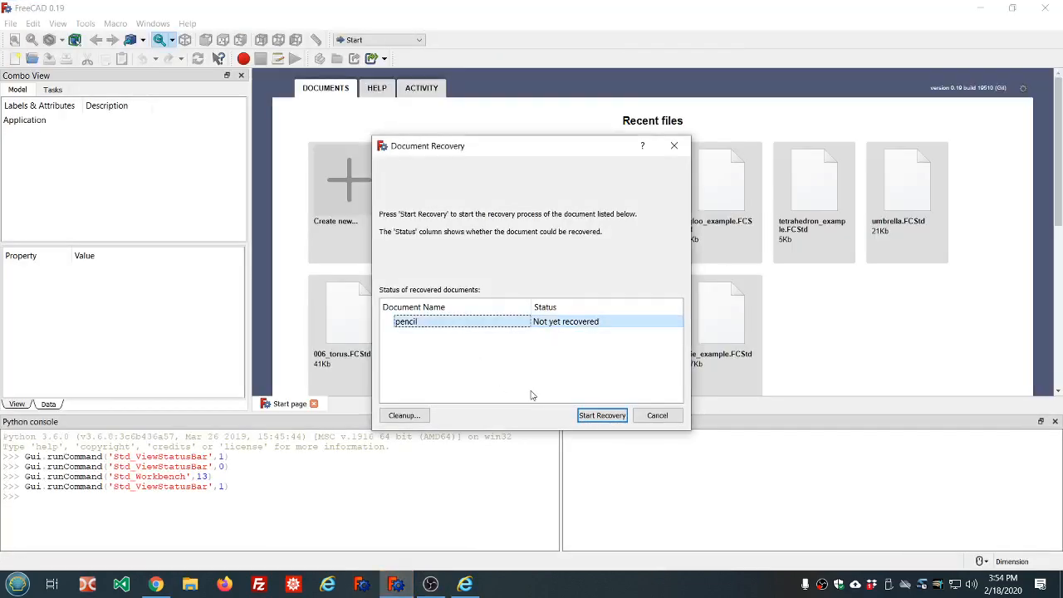
click(600, 416)
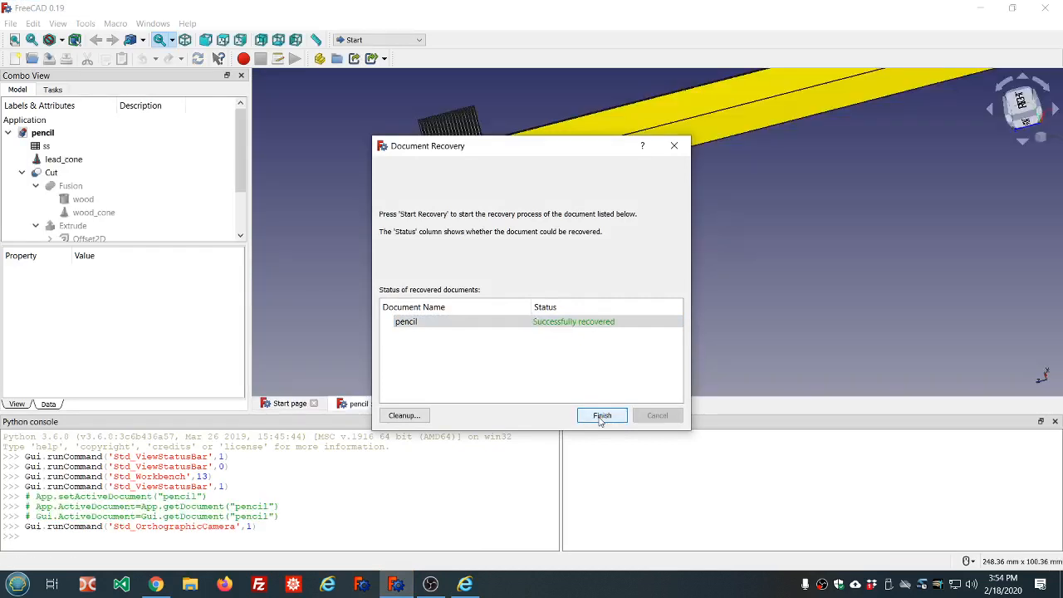
click(601, 416)
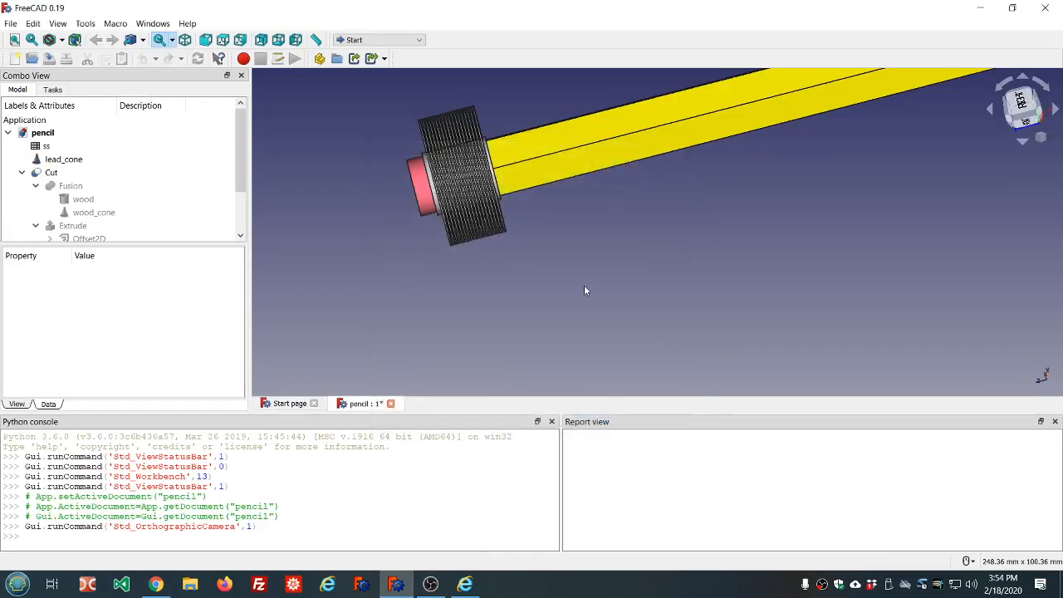
Inspect the recovered pencil model and its eraser and ferrell objects, and save the document.
scroll(583, 286, up, 2)
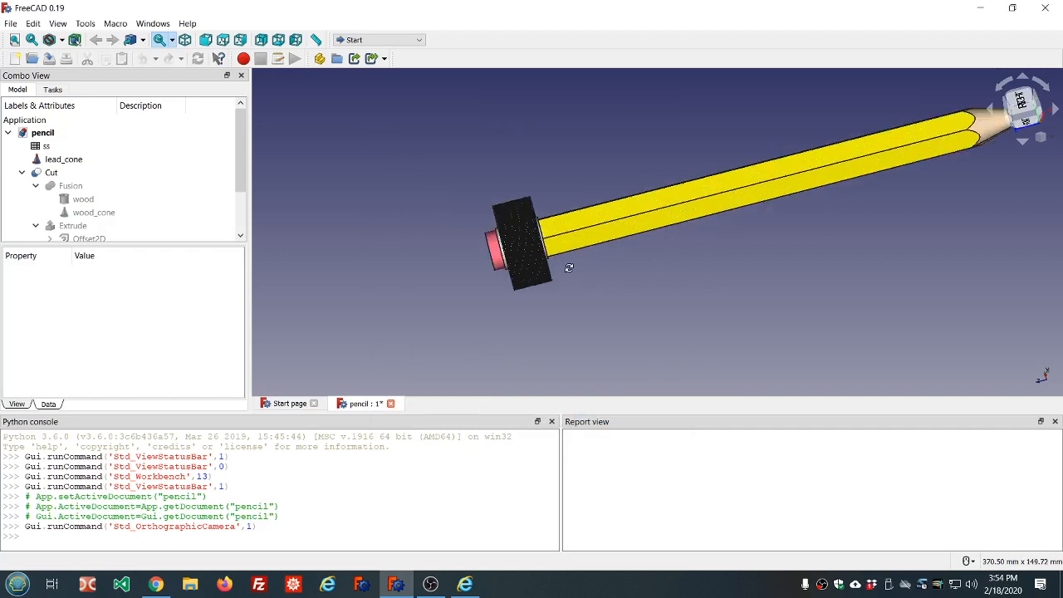
mouse_move(568, 268)
middle_down()
mouse_move(631, 249)
mouse_move(667, 254)
mouse_move(503, 247)
middle_up()
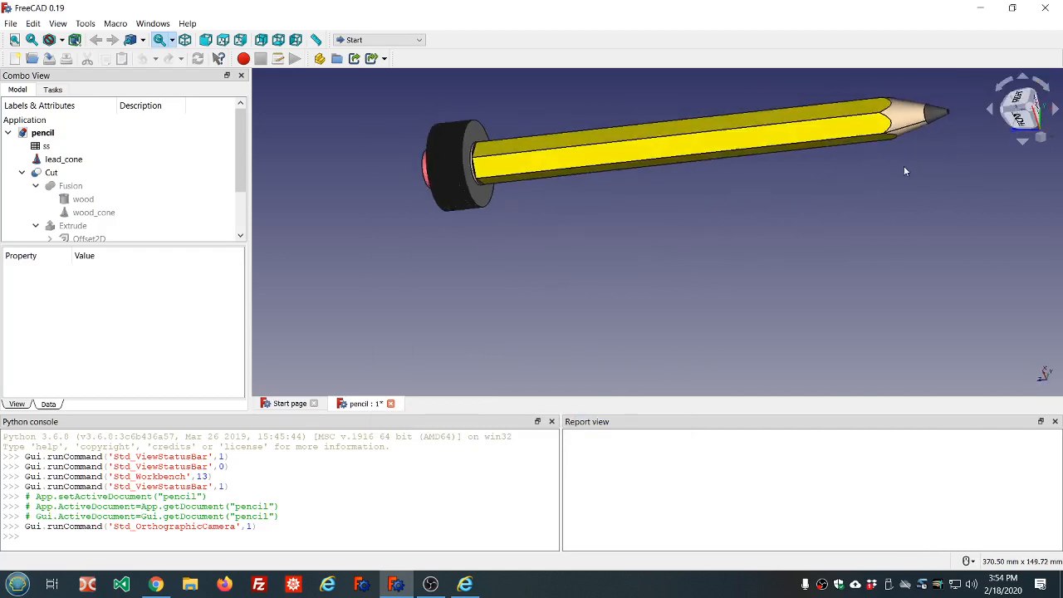
middle_drag(904, 167, 919, 186)
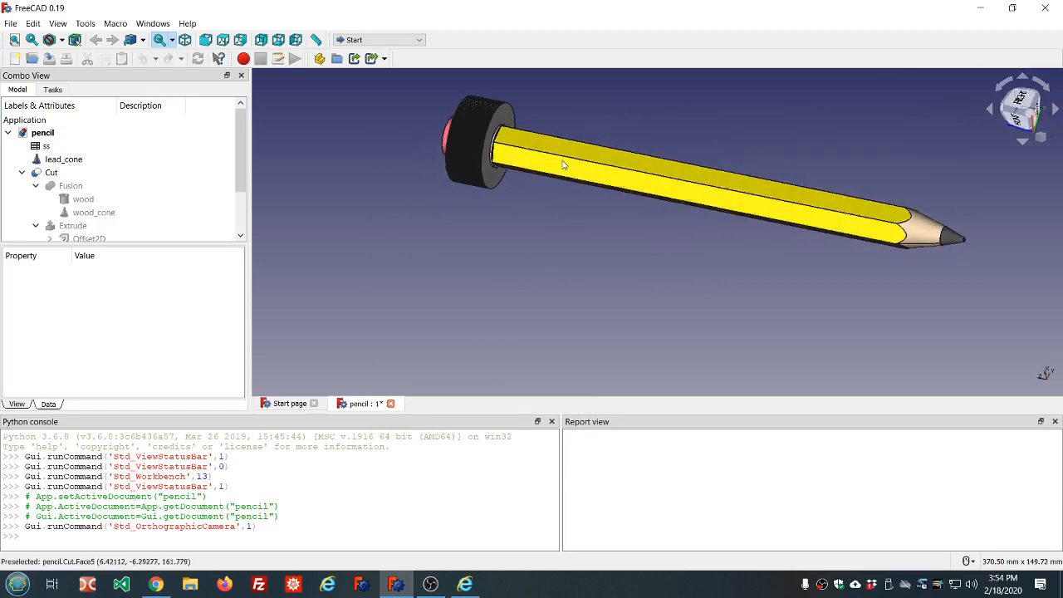
middle_drag(411, 183, 446, 211)
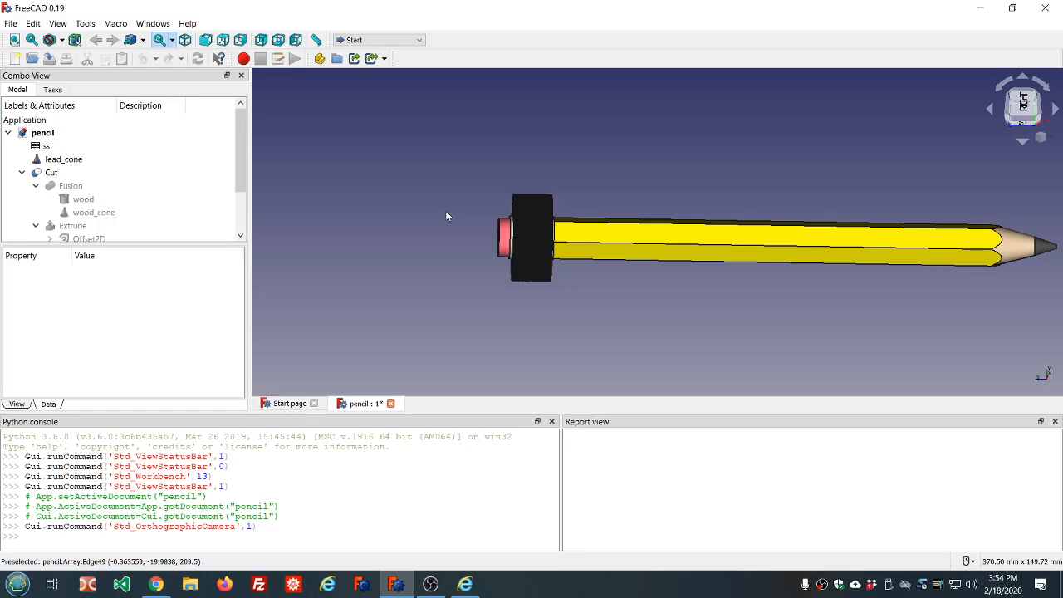
scroll(202, 181, down, 2)
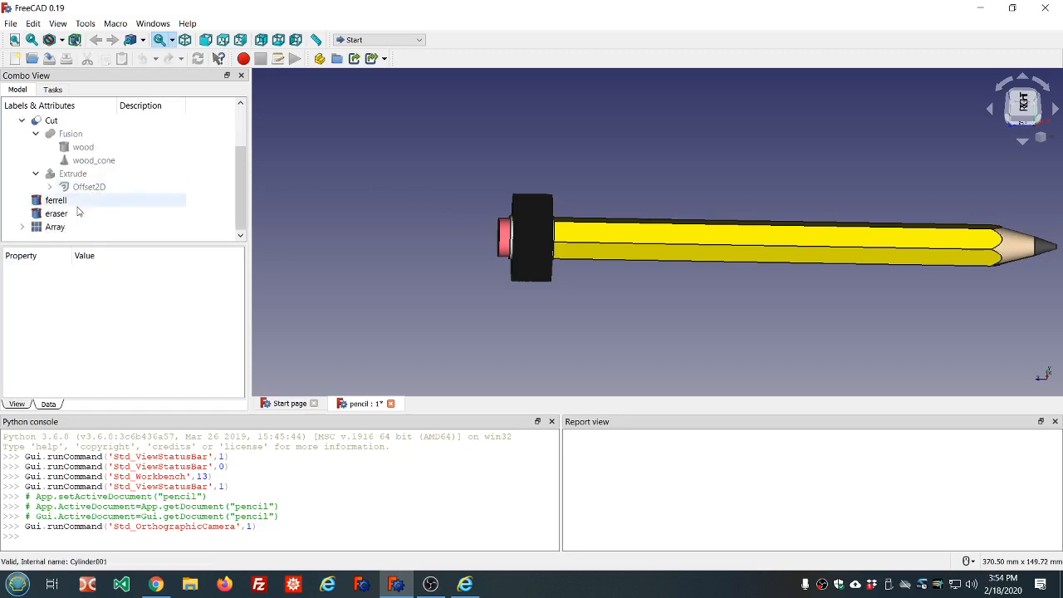
click(43, 219)
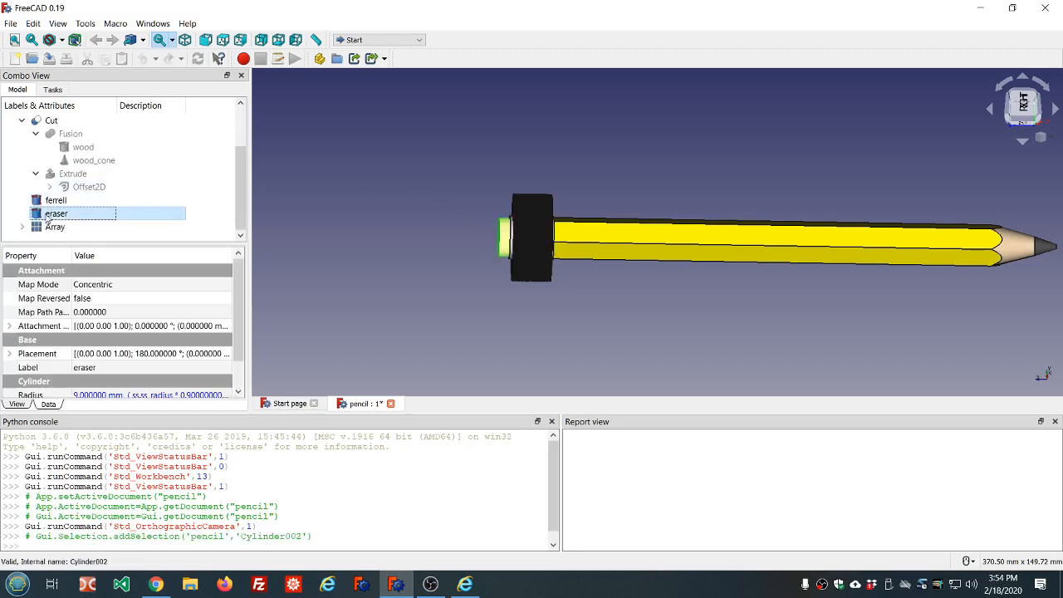
click(53, 204)
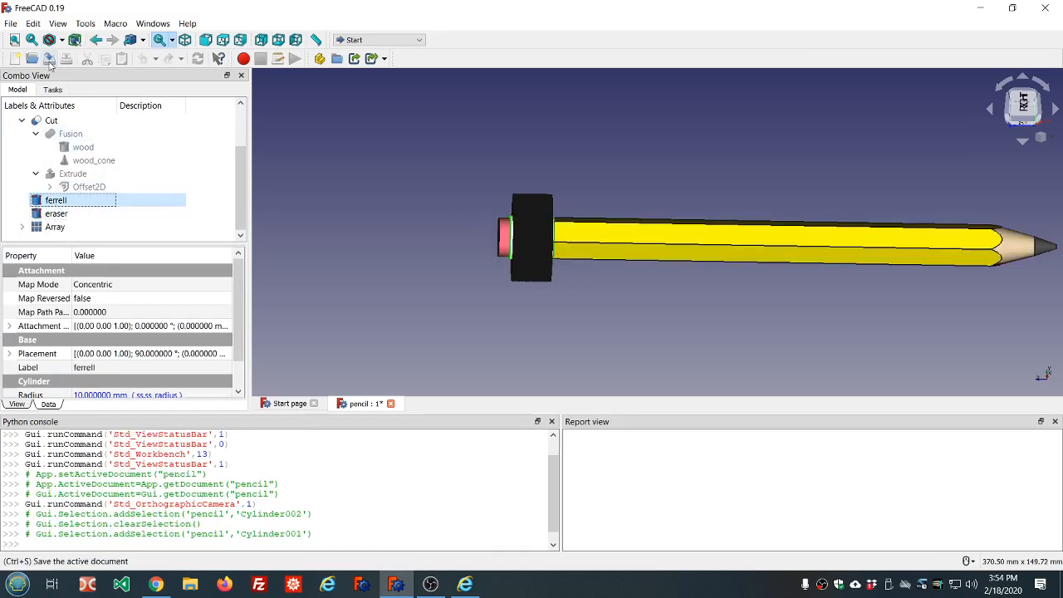
click(49, 60)
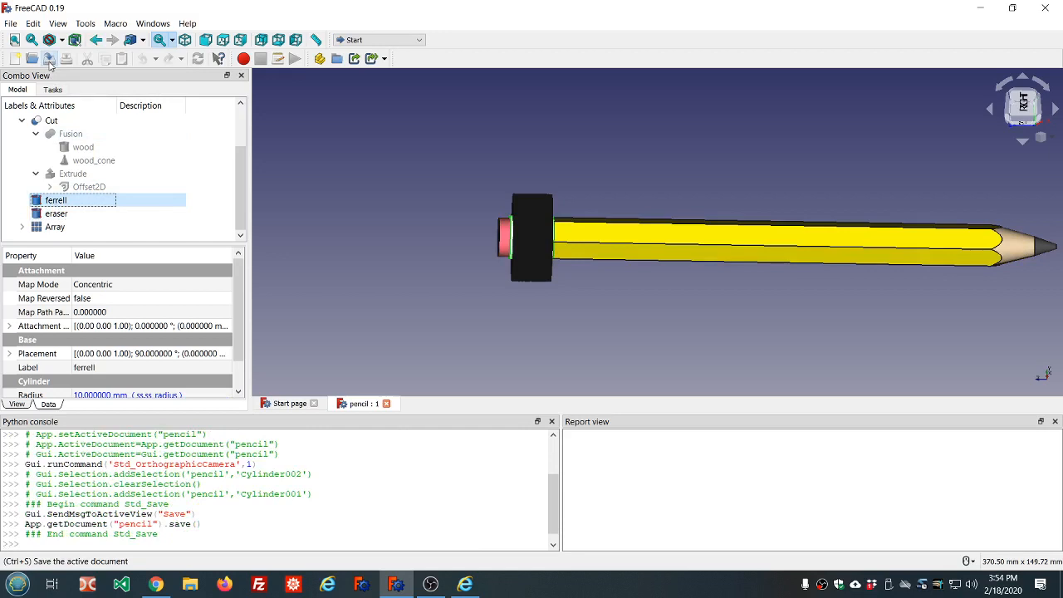
In the Part workbench, cut the ring Array from the ferrell cylinder and inspect the grooves.
ctrl+click(50, 227)
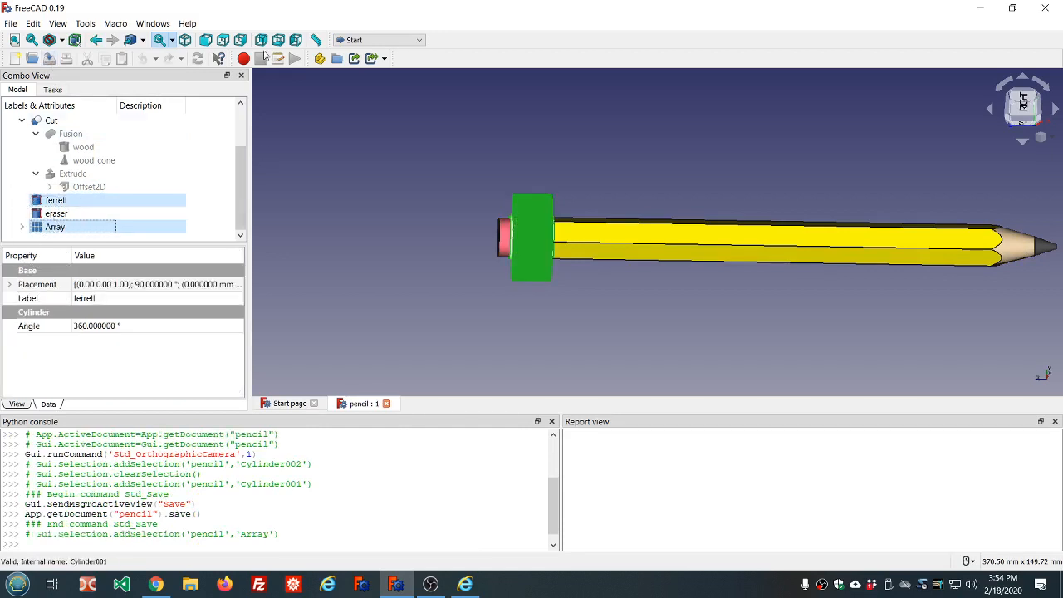
click(367, 40)
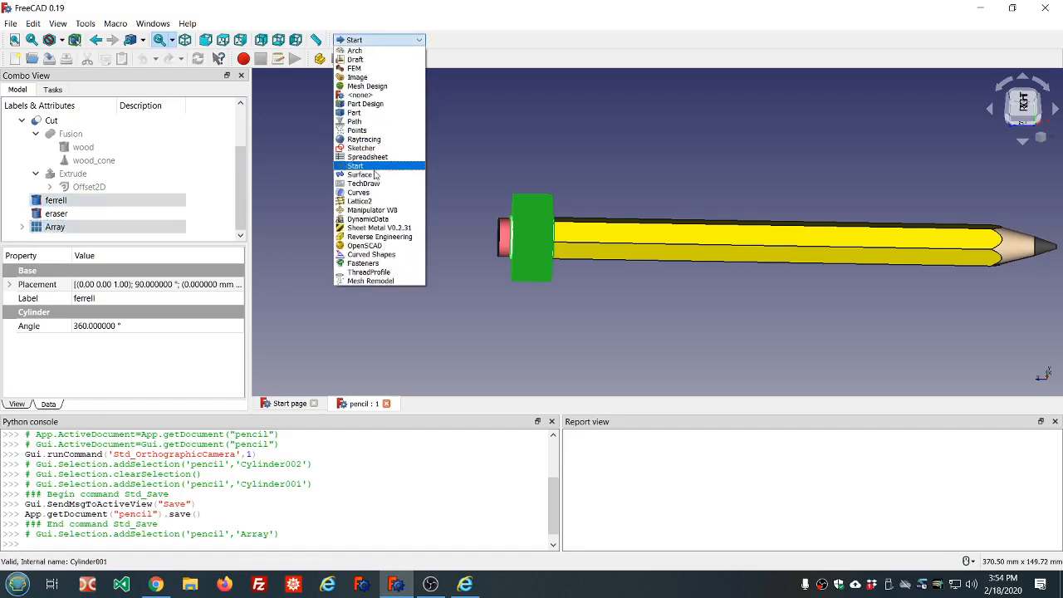
click(369, 112)
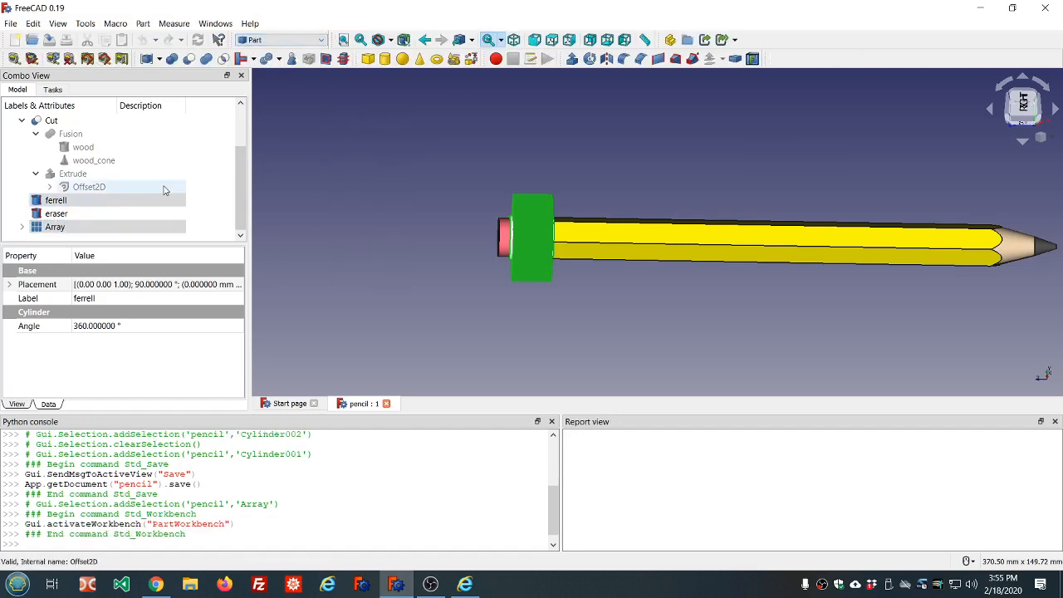
click(189, 60)
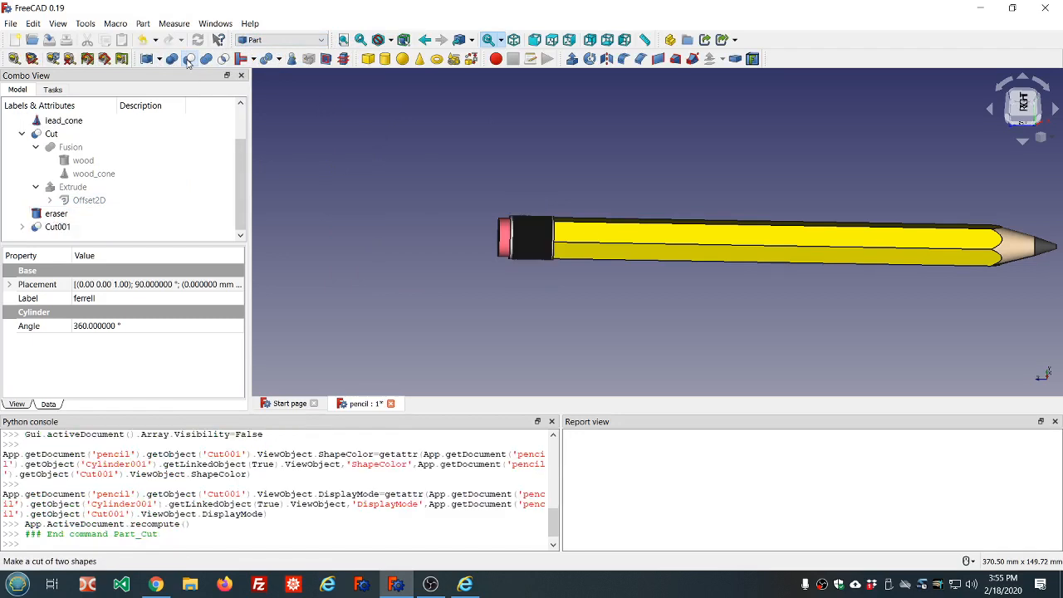
scroll(530, 236, up, 5)
scroll(530, 237, down, 4)
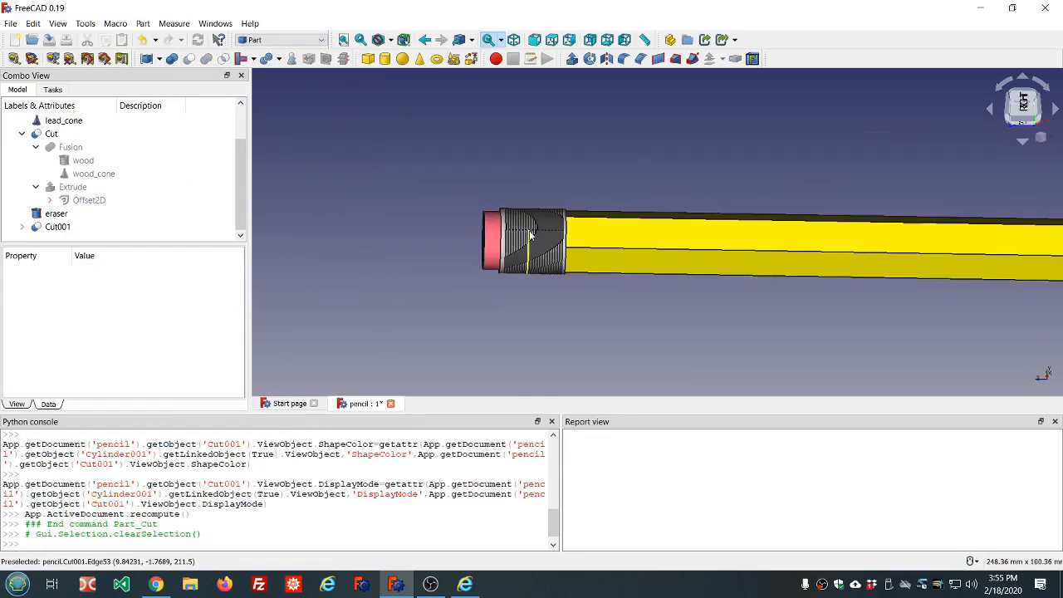
Set the z component of Interval Z to 2 mm for the Array inside Cut001 and recompute the model.
click(22, 227)
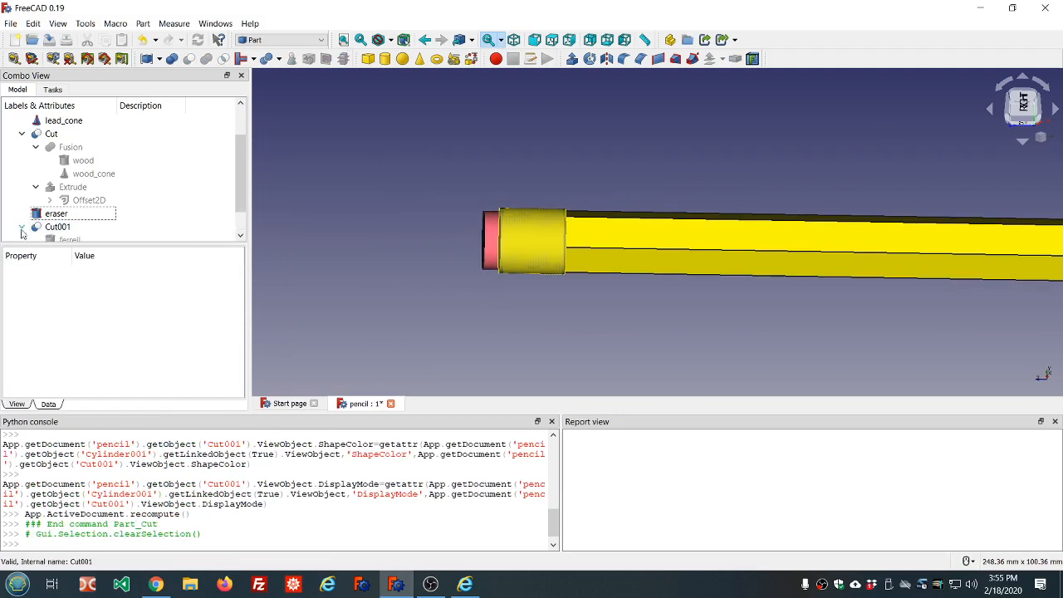
scroll(81, 237, down, 1)
click(70, 227)
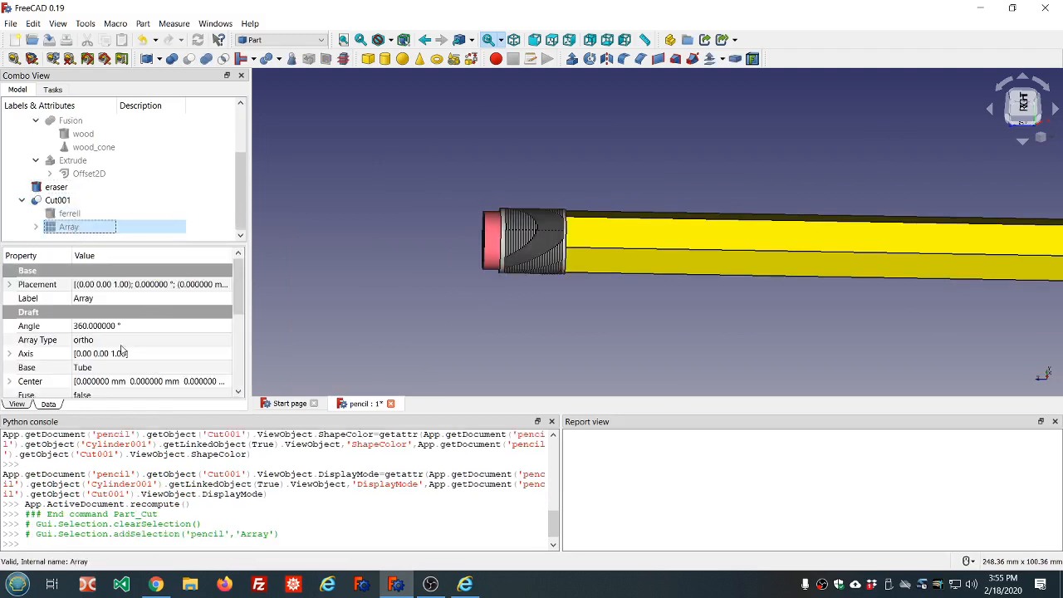
scroll(133, 326, down, 3)
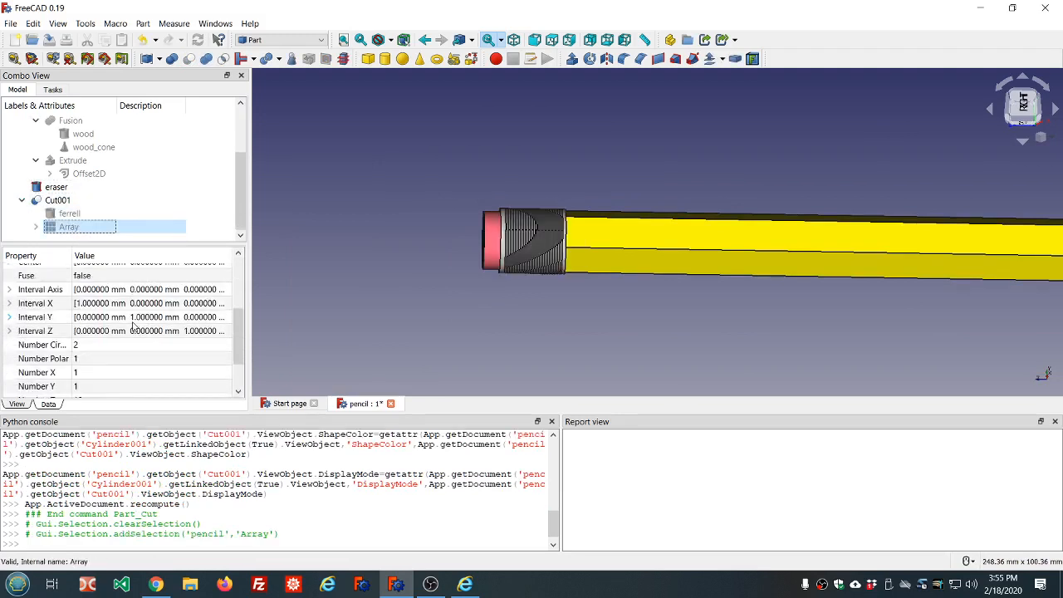
scroll(133, 327, down, 1)
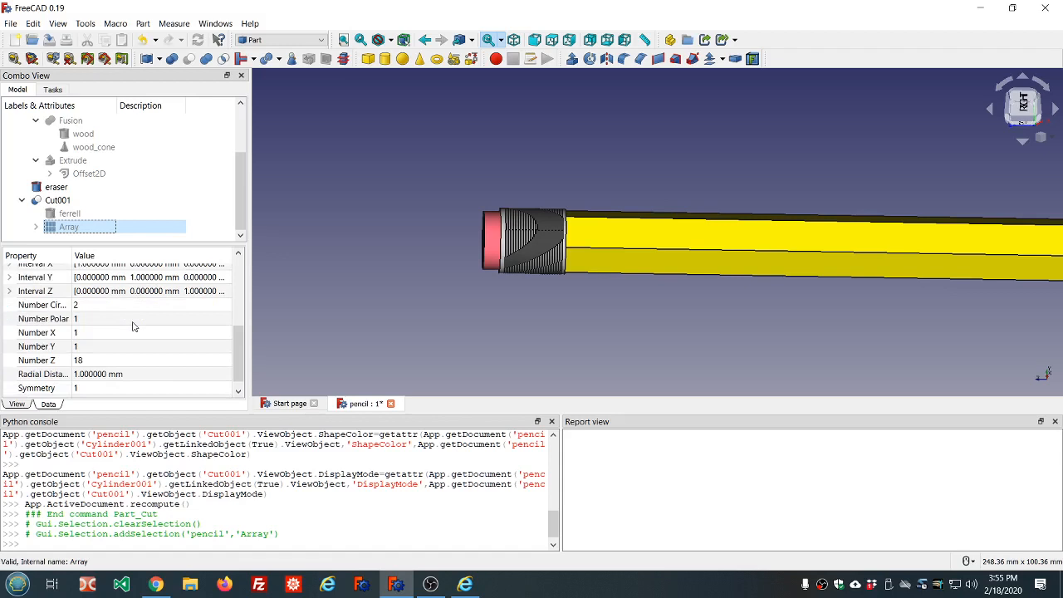
click(9, 291)
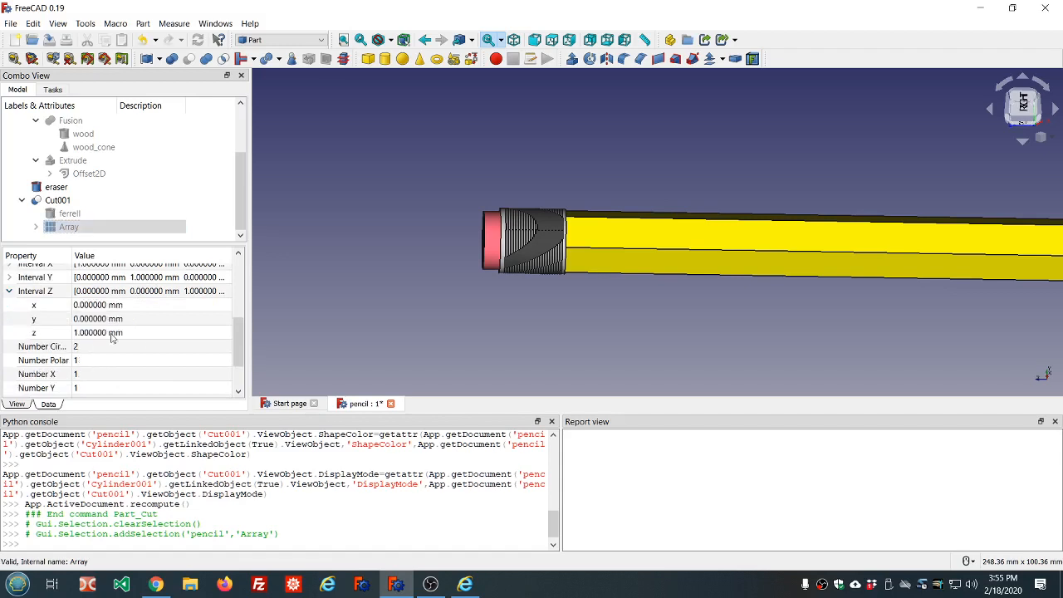
click(152, 332)
text(2)
key(Return)
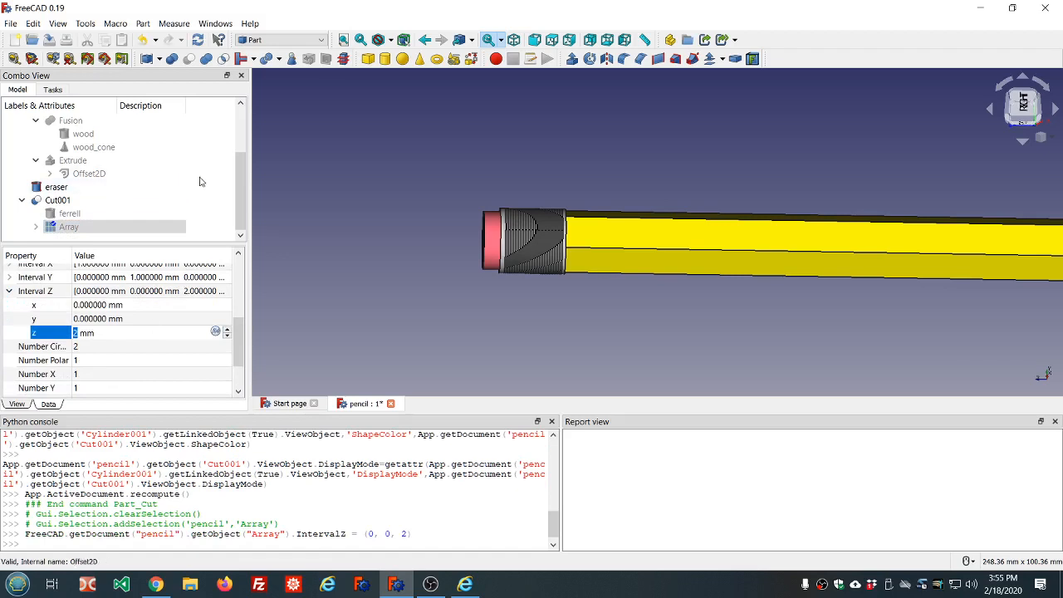
key(ctrl+r)
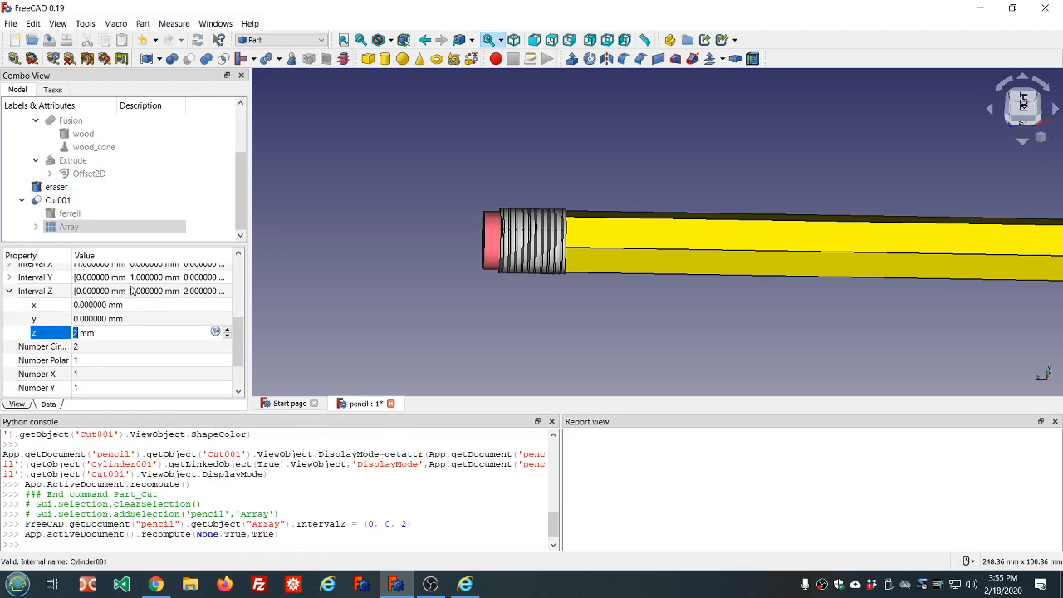
Set the z component of the Array's Interval Z to 1.5 mm and inspect the grooved ferrule on the pencil.
text(1.5)
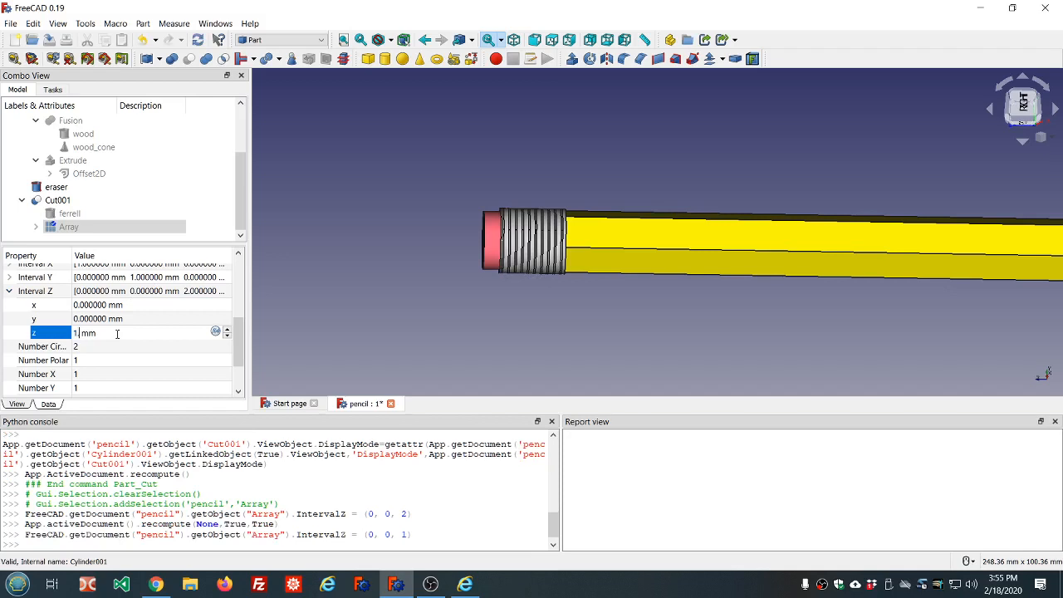
click(160, 162)
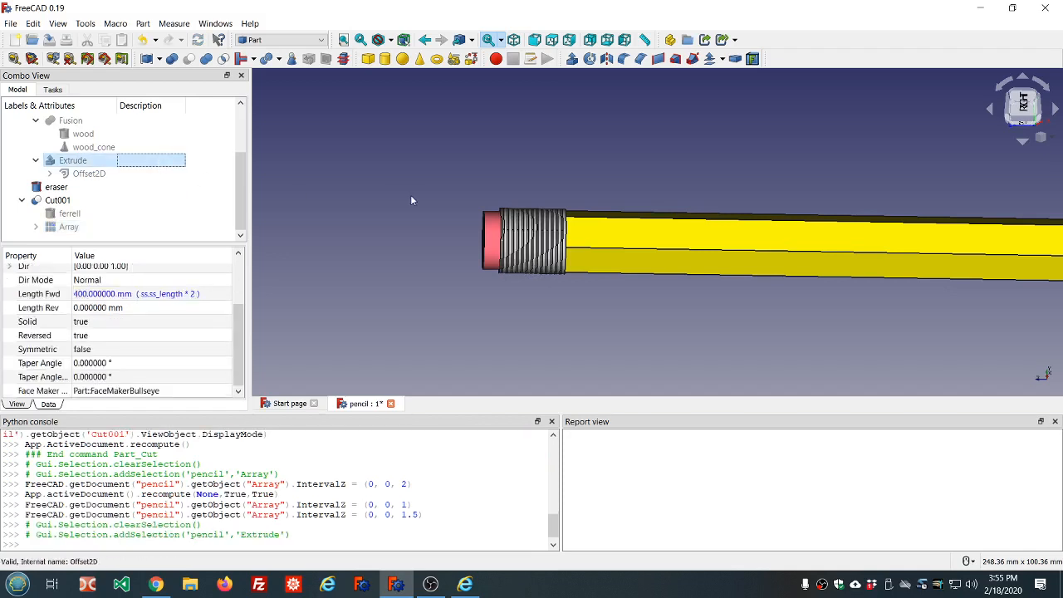
scroll(411, 196, down, 2)
scroll(427, 202, down, 2)
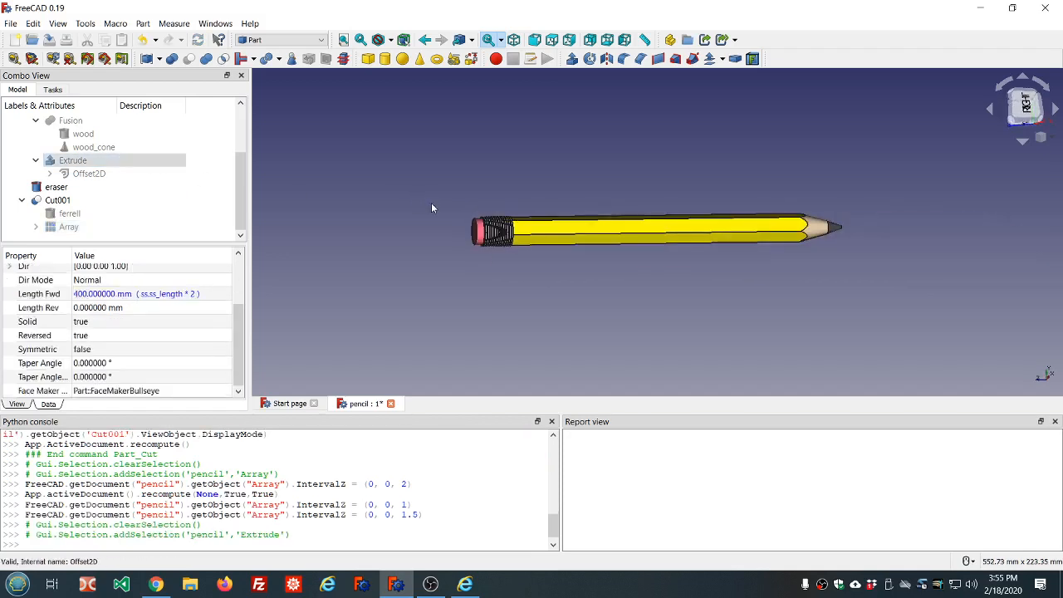
mouse_move(821, 205)
middle_down()
mouse_move(374, 237)
mouse_move(373, 221)
mouse_move(350, 224)
middle_up()
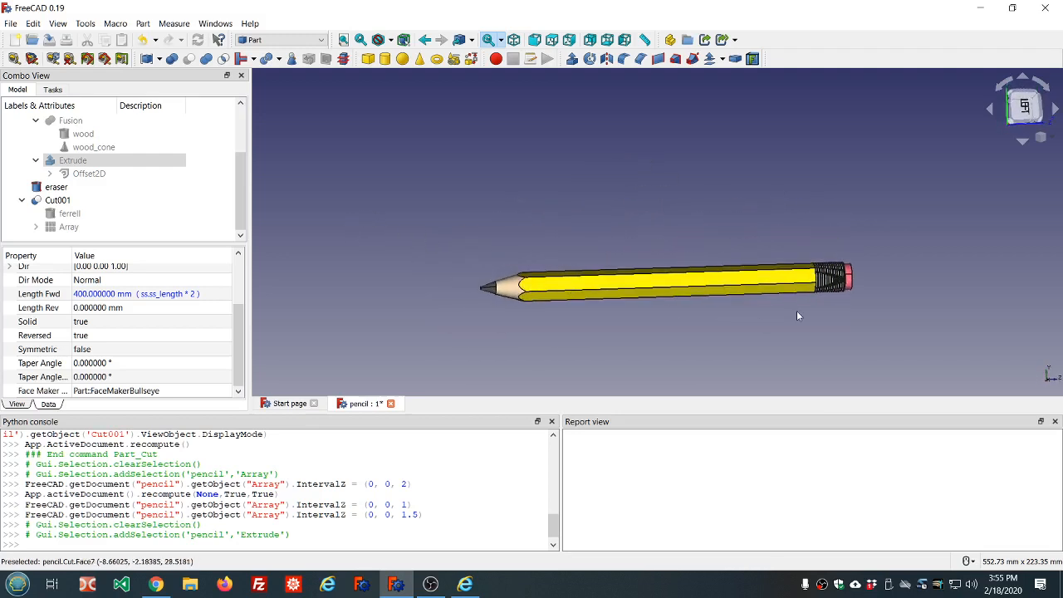
scroll(796, 311, up, 4)
scroll(780, 312, down, 2)
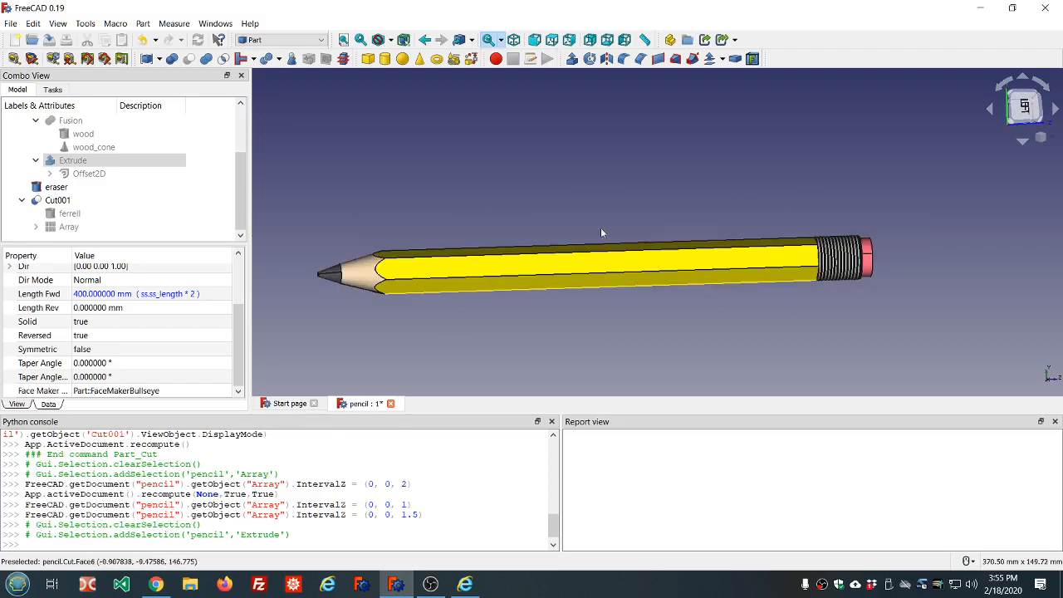
middle_drag(569, 208, 569, 201)
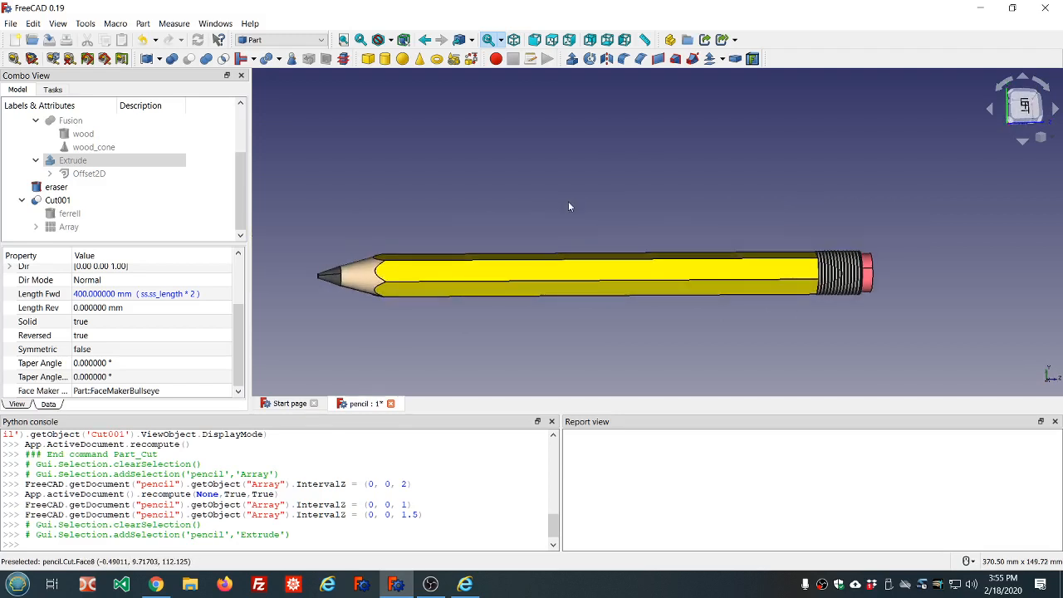